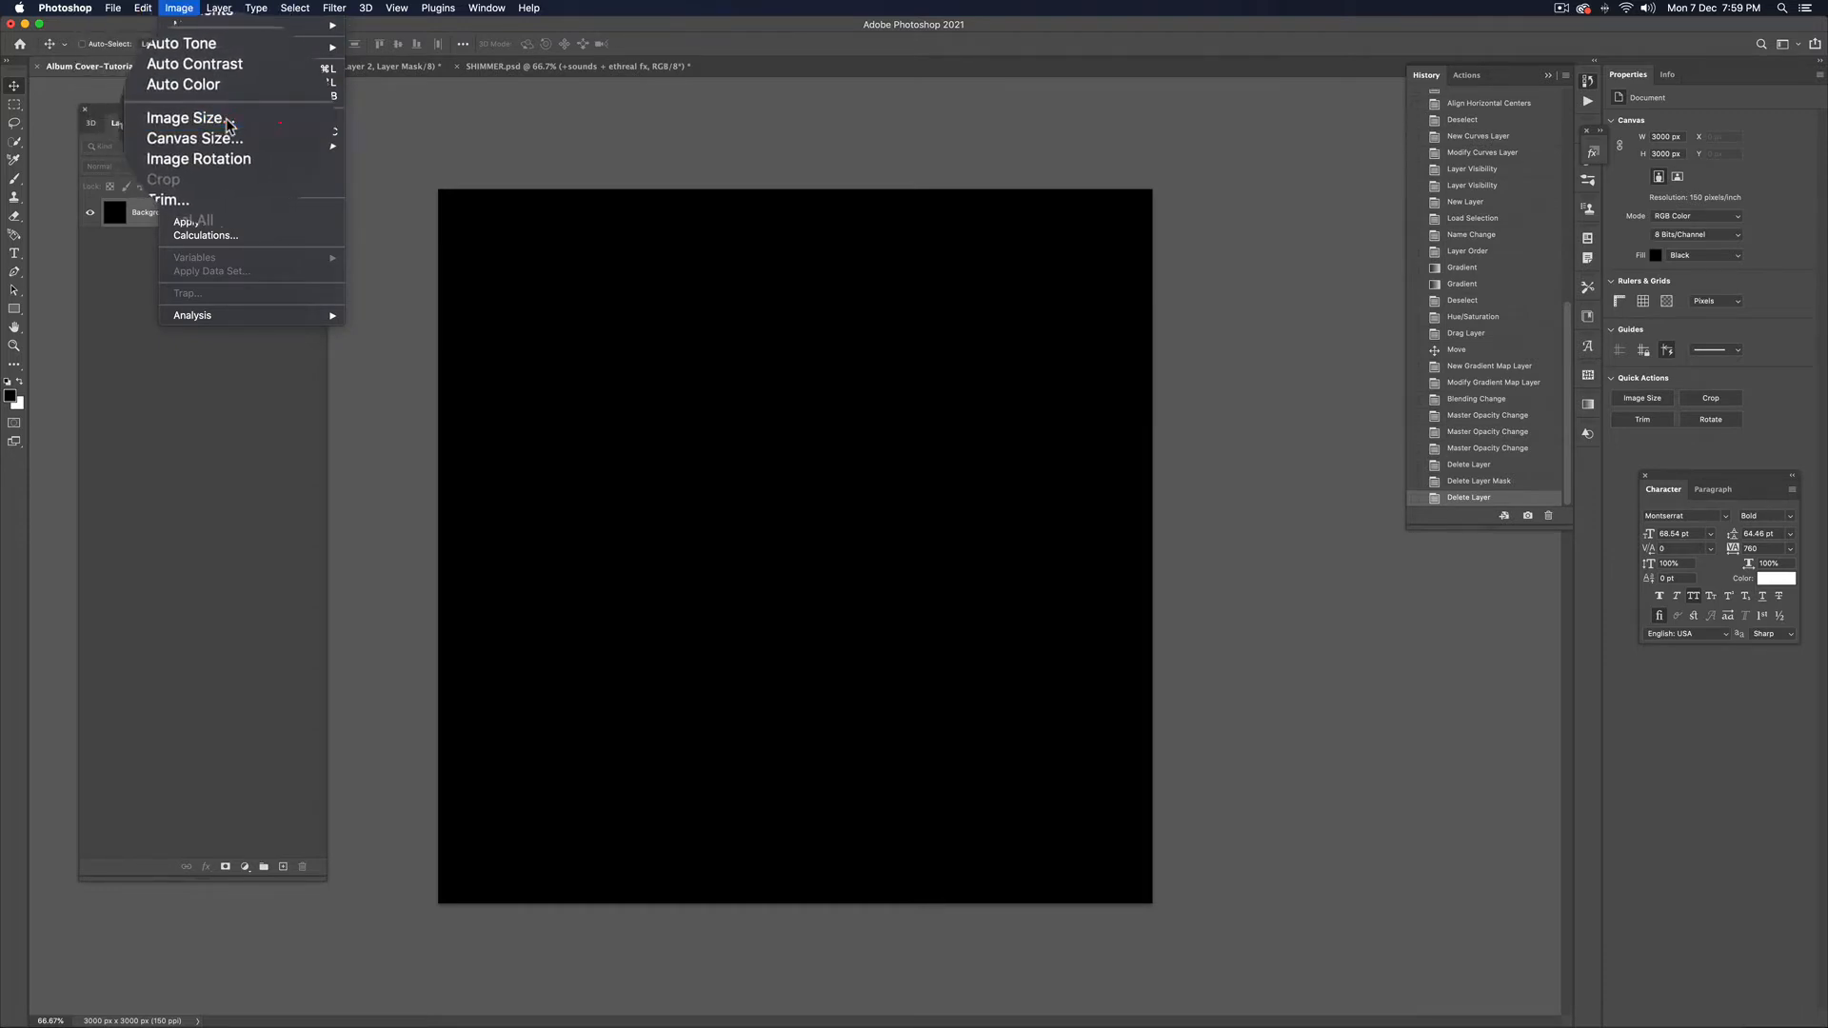
Check the document's pixel dimensions and resolution in the Image Size settings
click(218, 127)
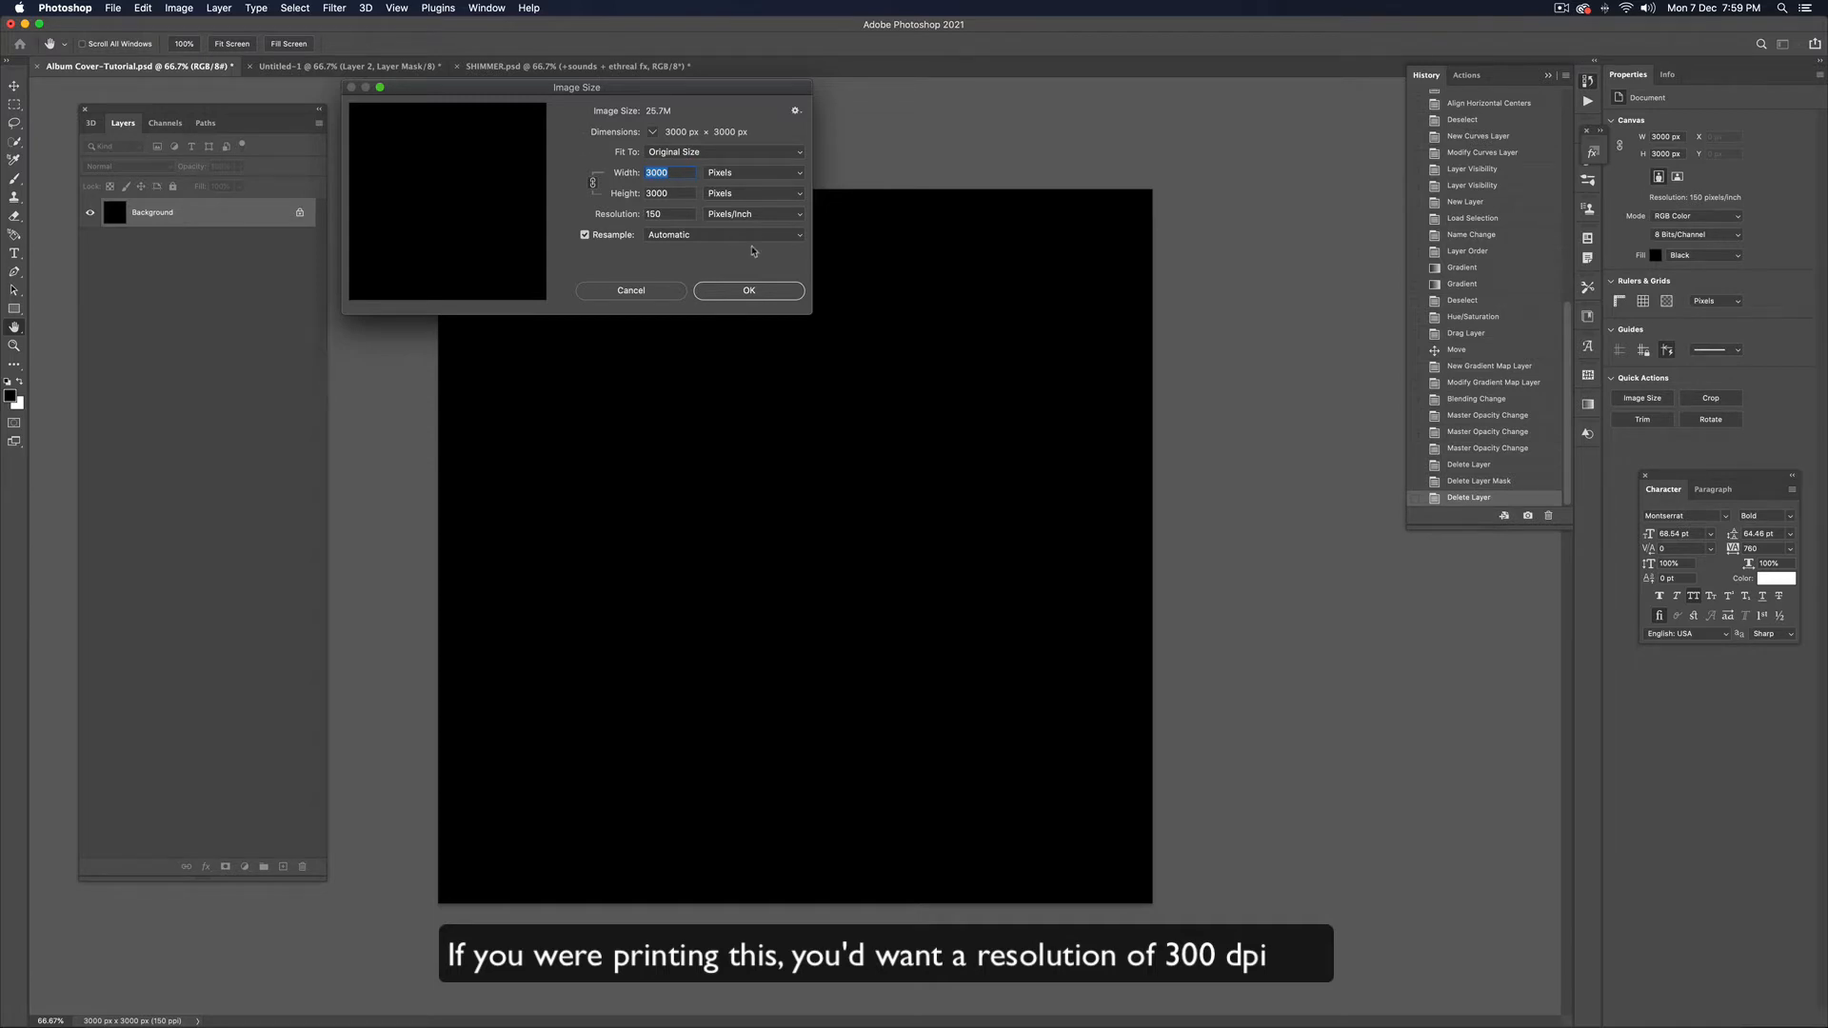
click(749, 289)
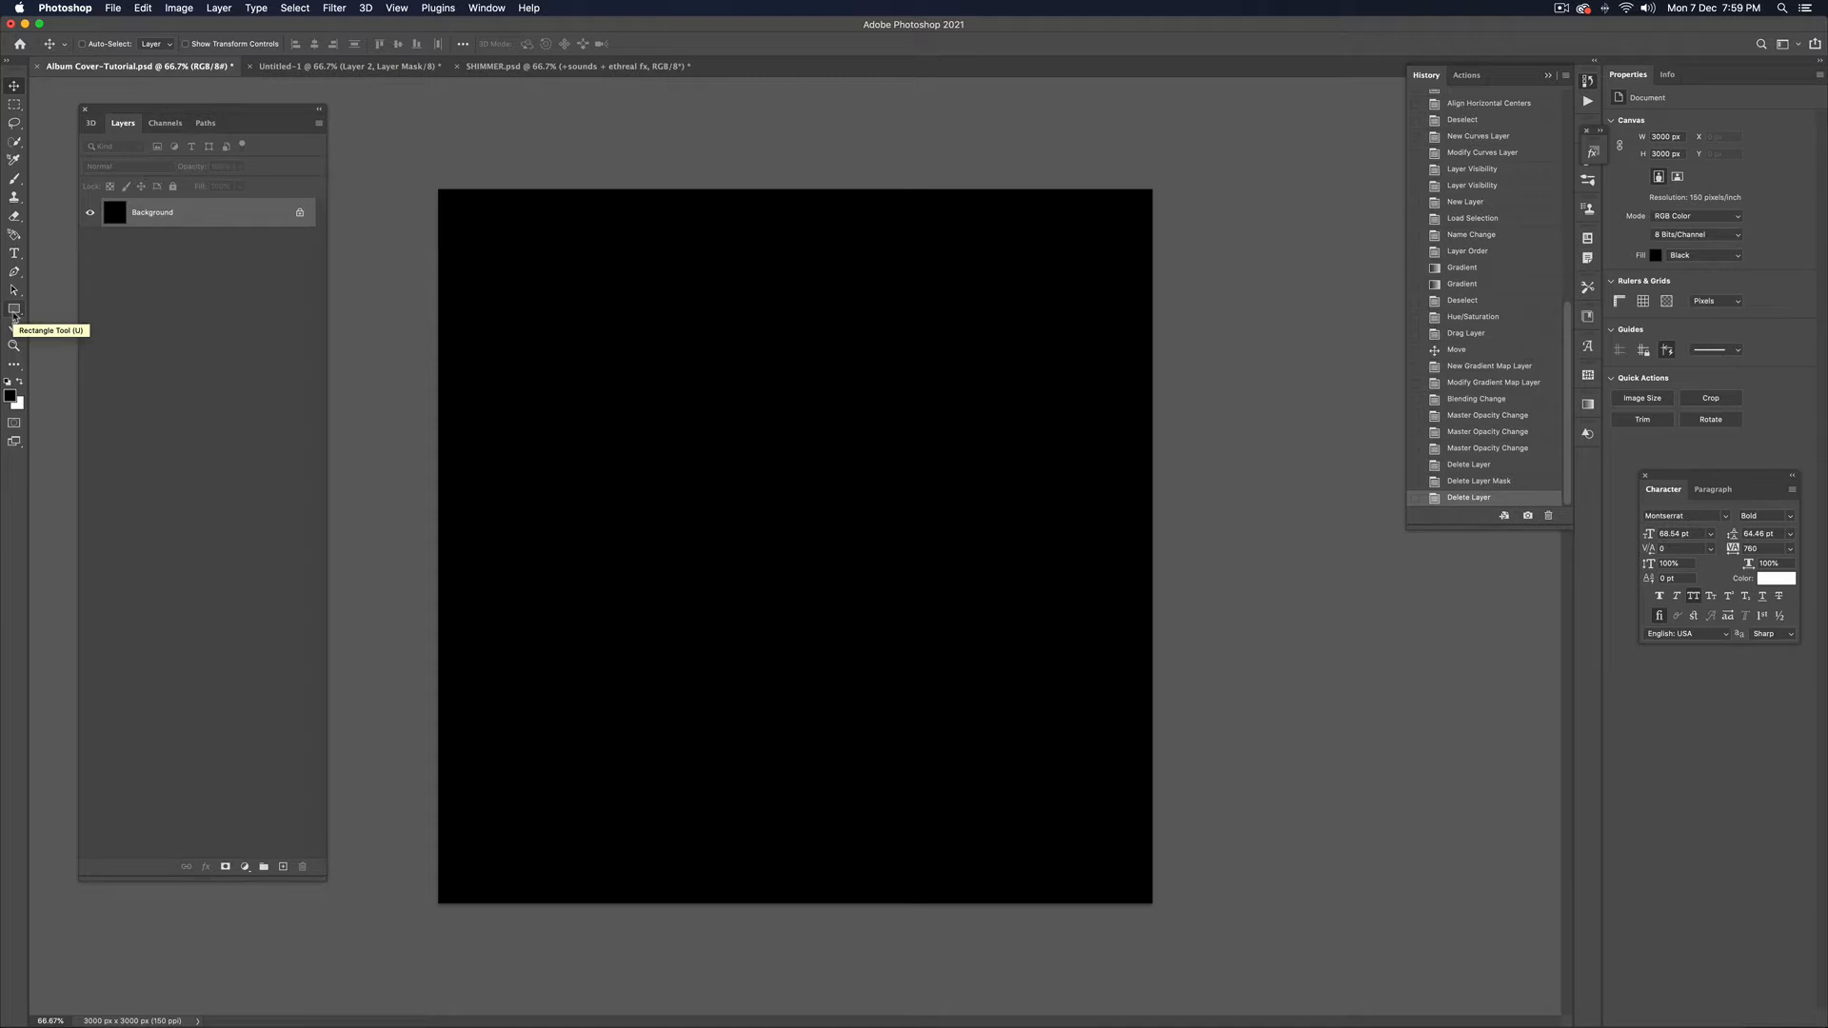
Draw a rectangle shape about 2550 × 2375 px on the canvas, leaving a wider black margin below it
click(14, 312)
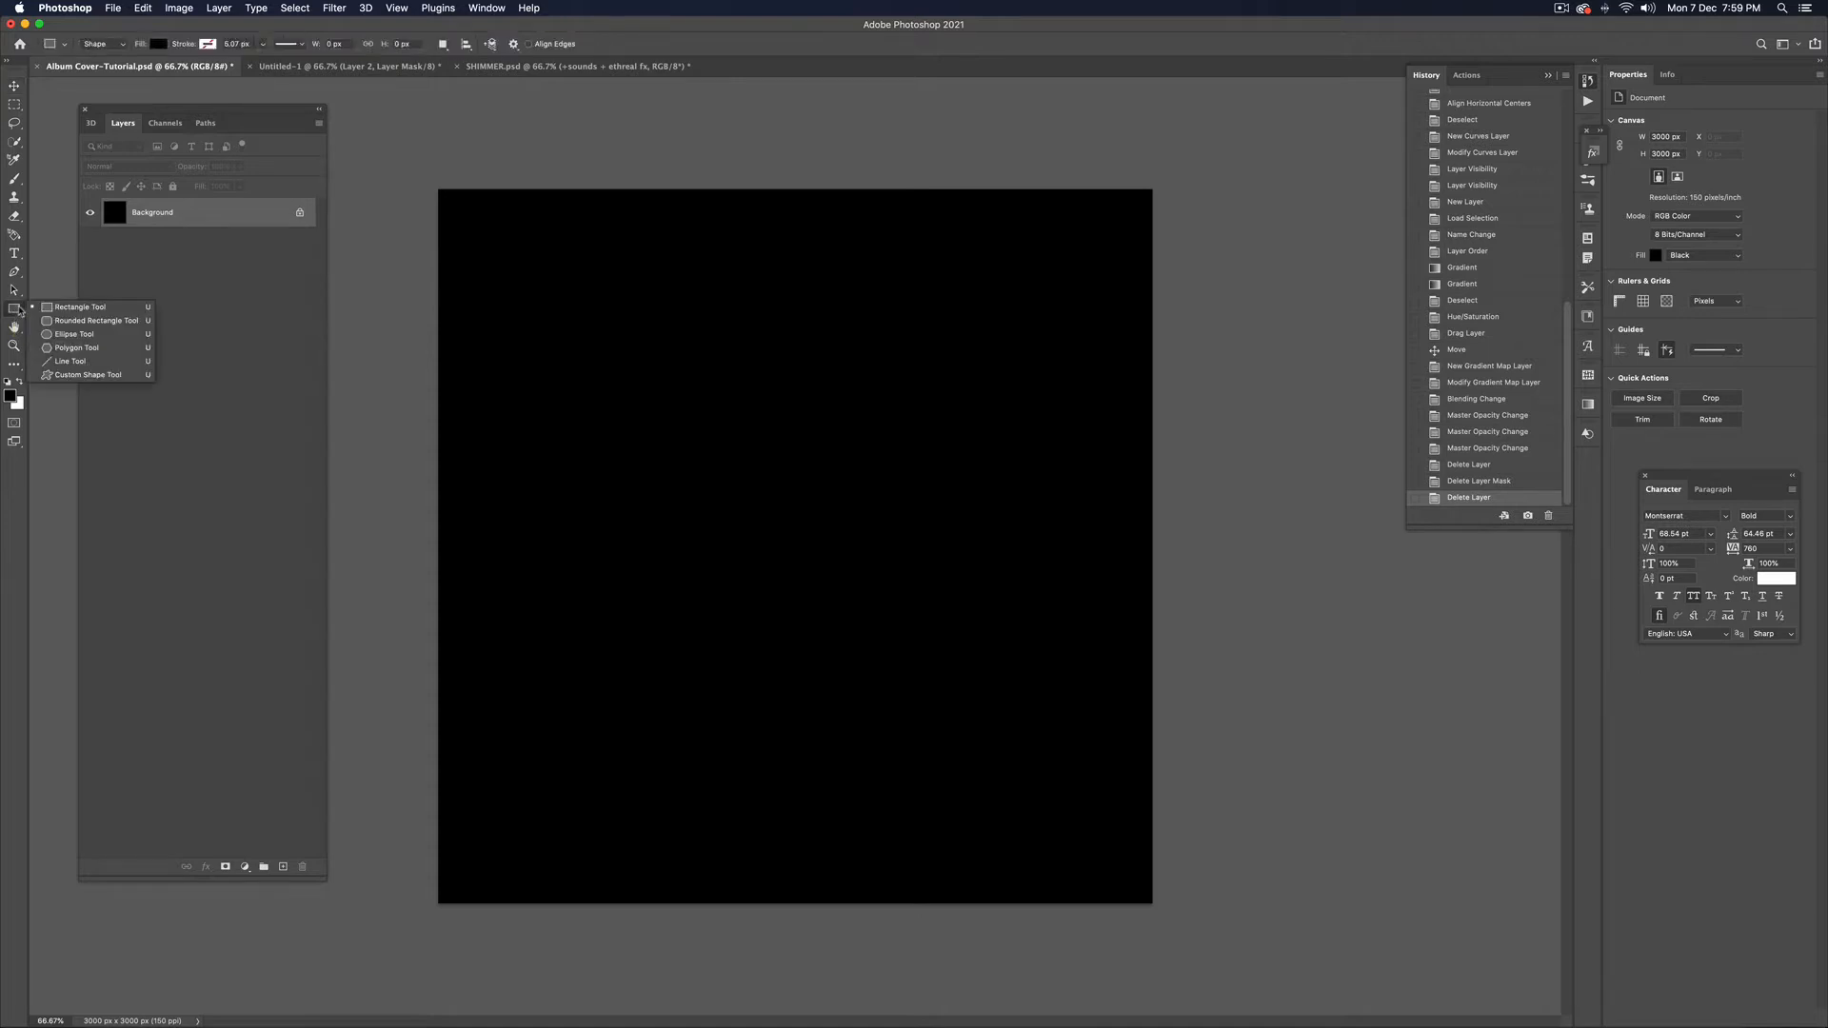
click(91, 312)
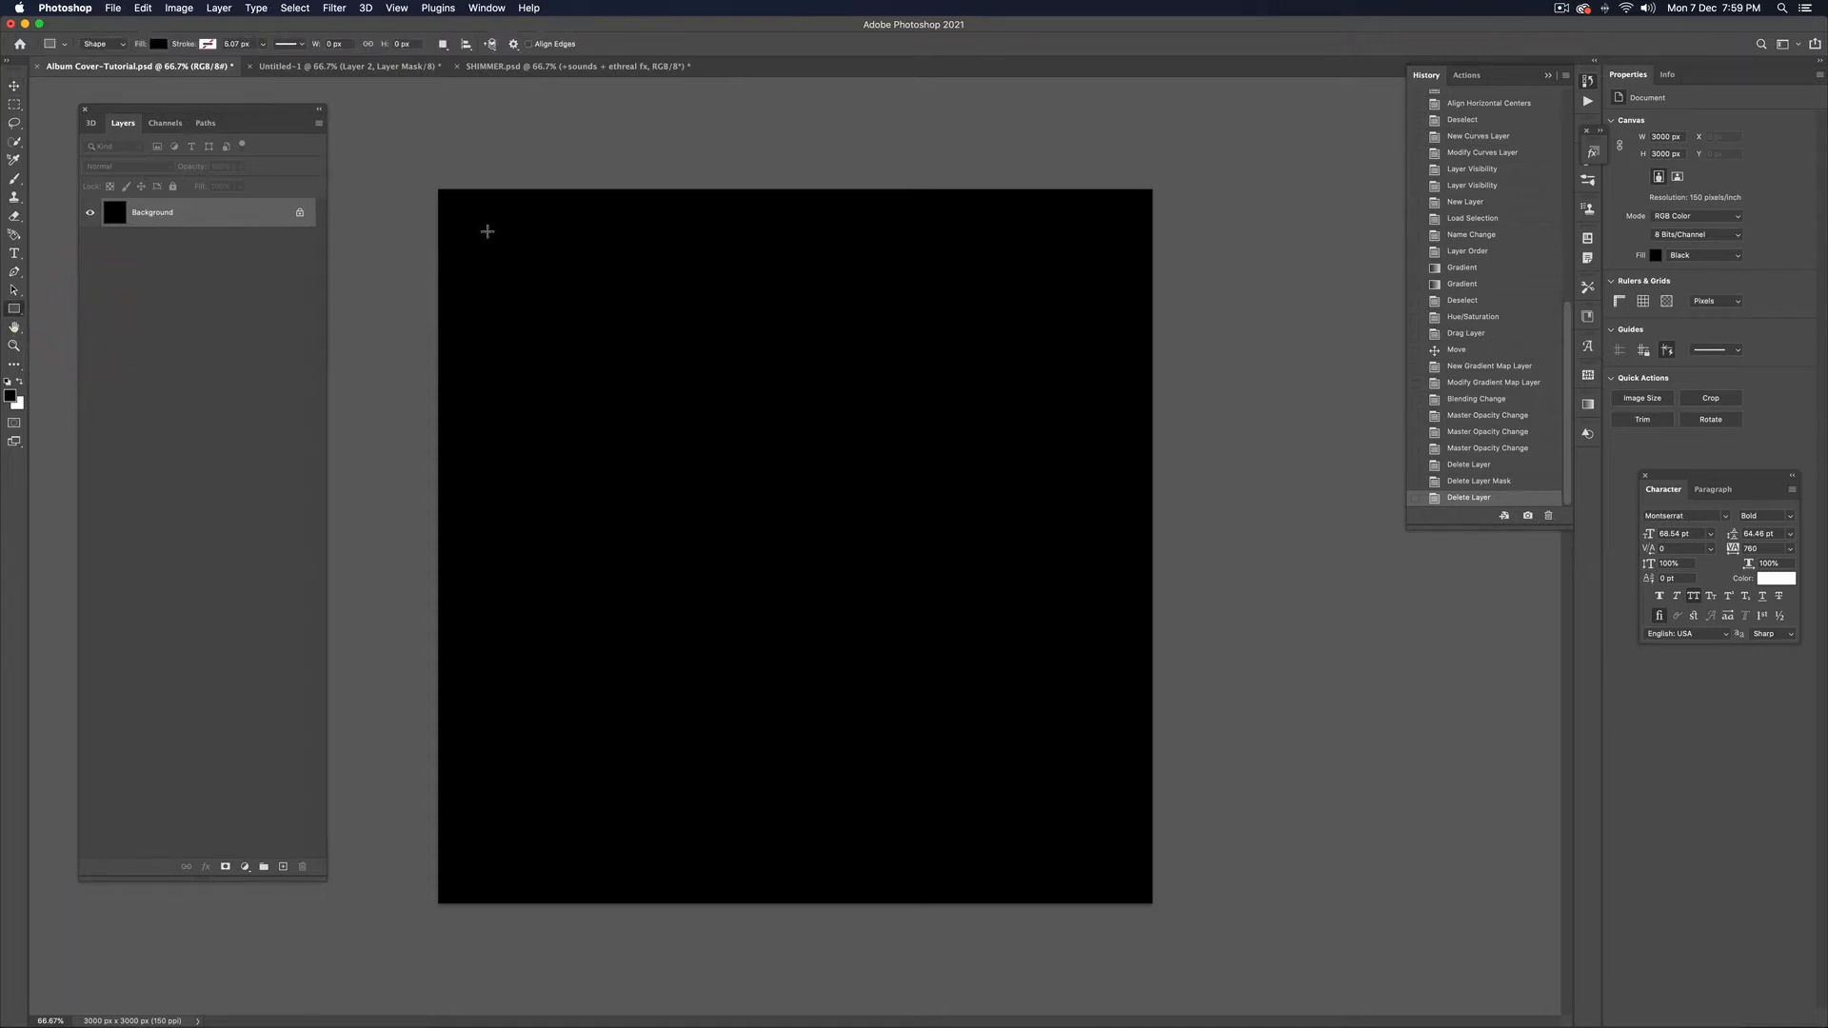
drag(489, 232, 1093, 796)
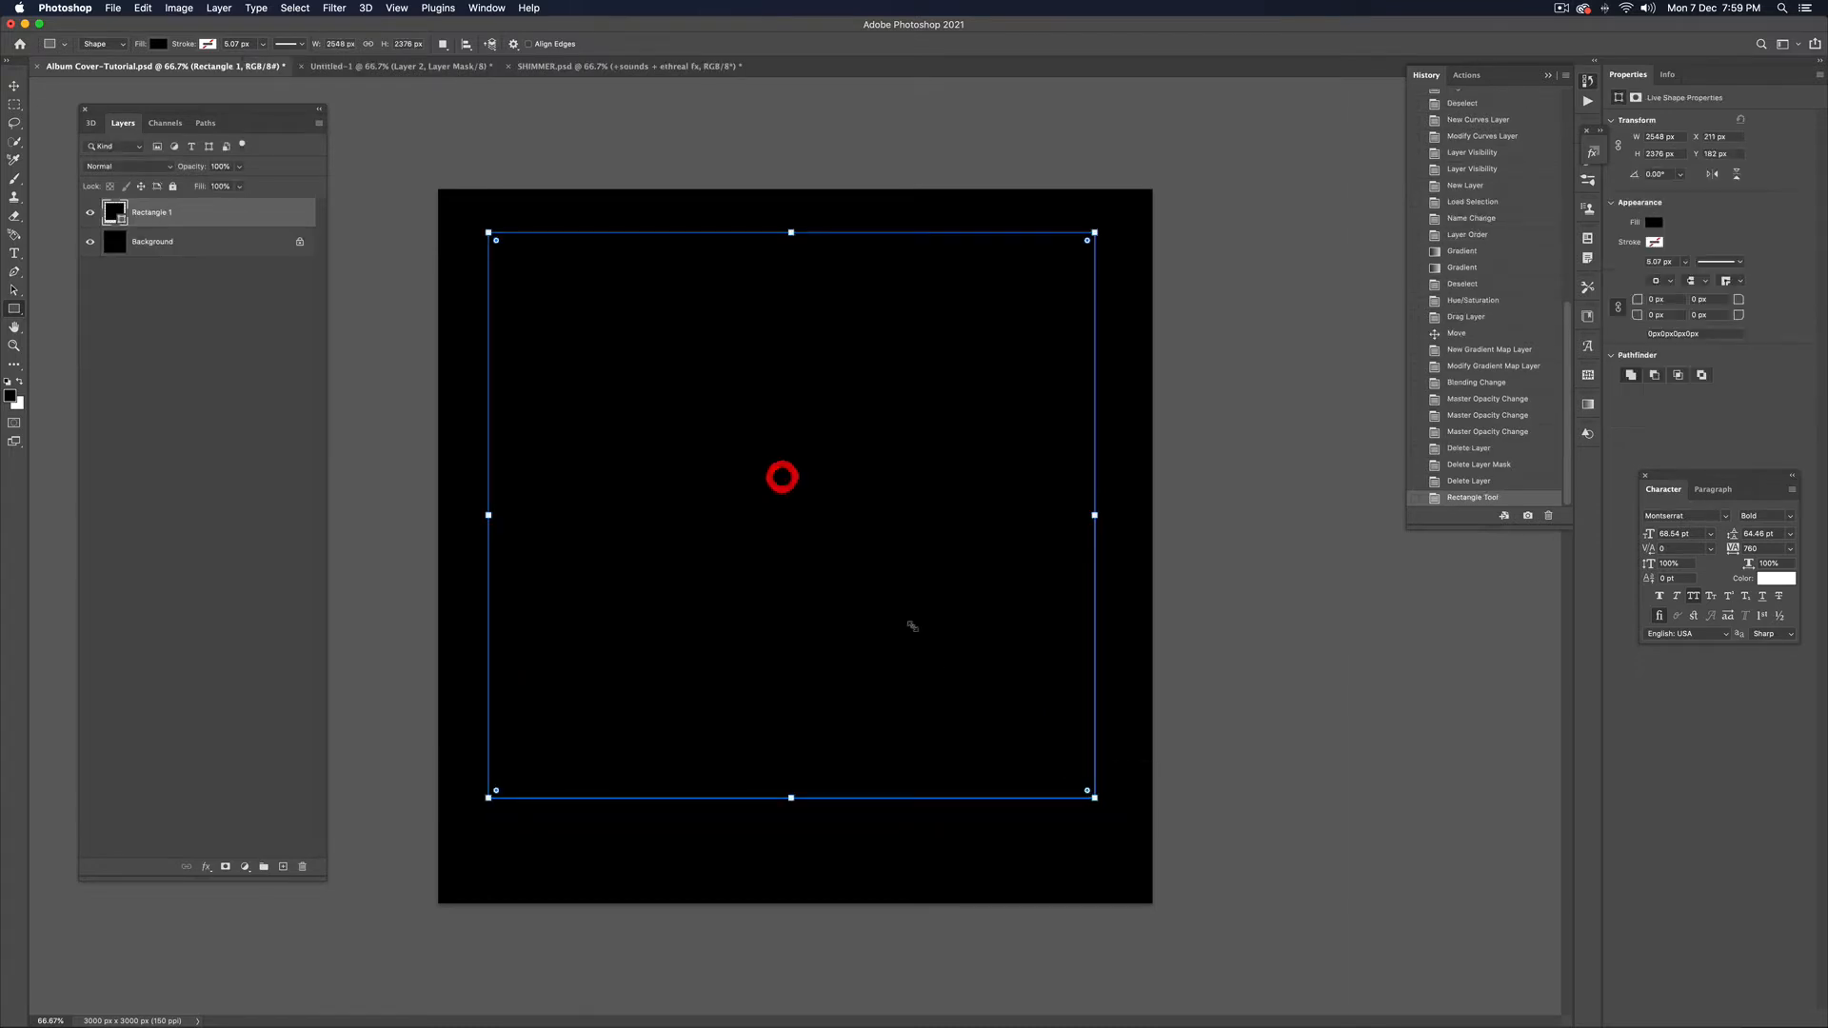
key(v)
click(675, 329)
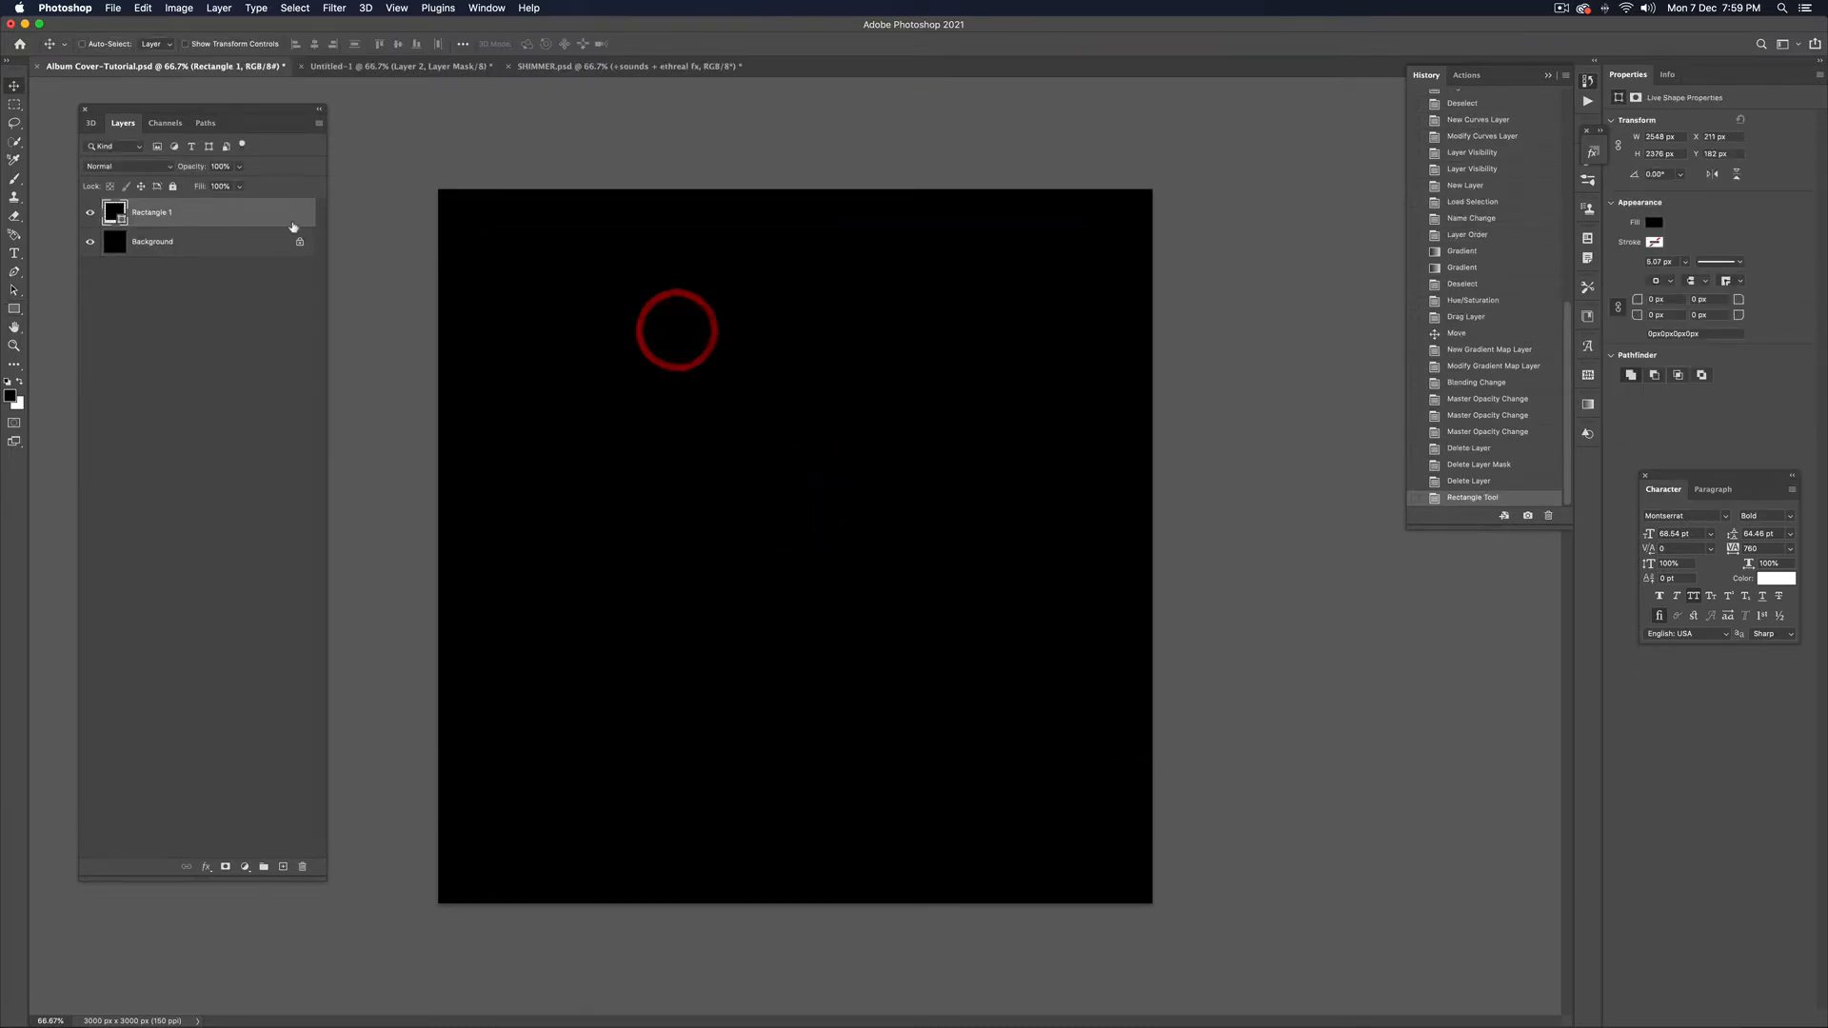
Set the rectangle's fill colour to bright red #ff1919
double_click(113, 211)
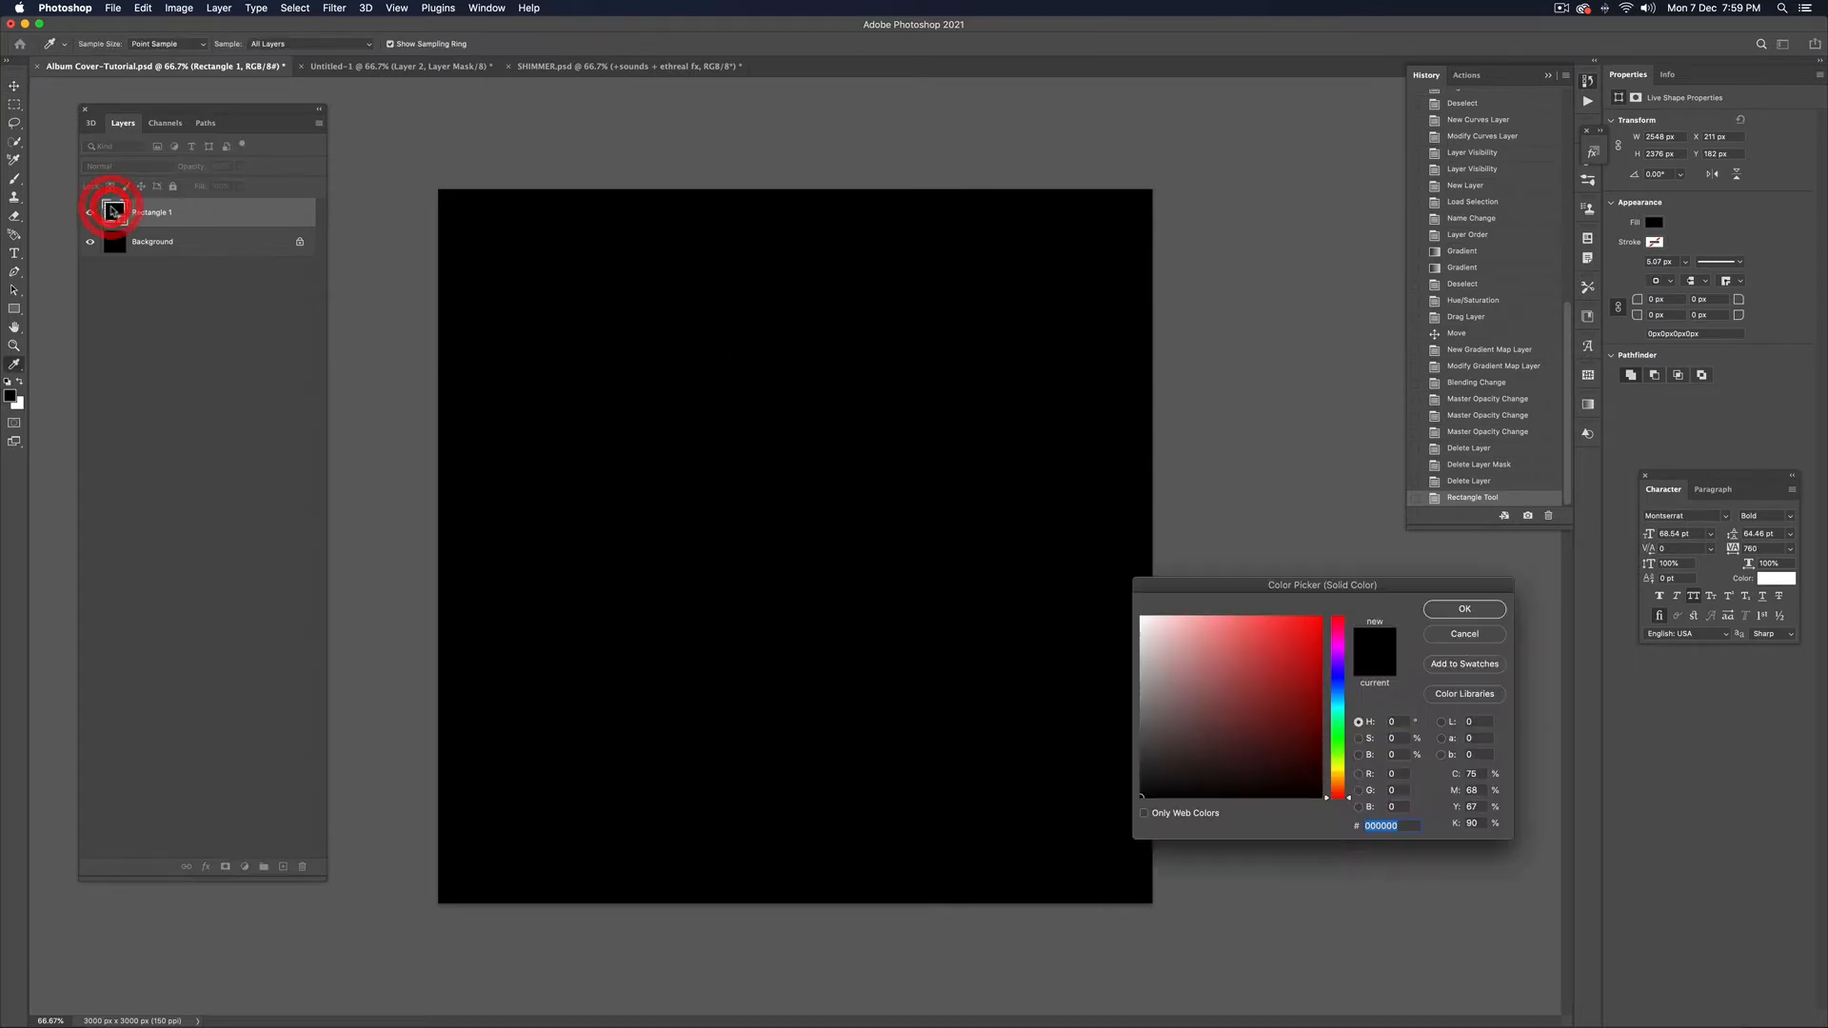
drag(1326, 589, 1317, 574)
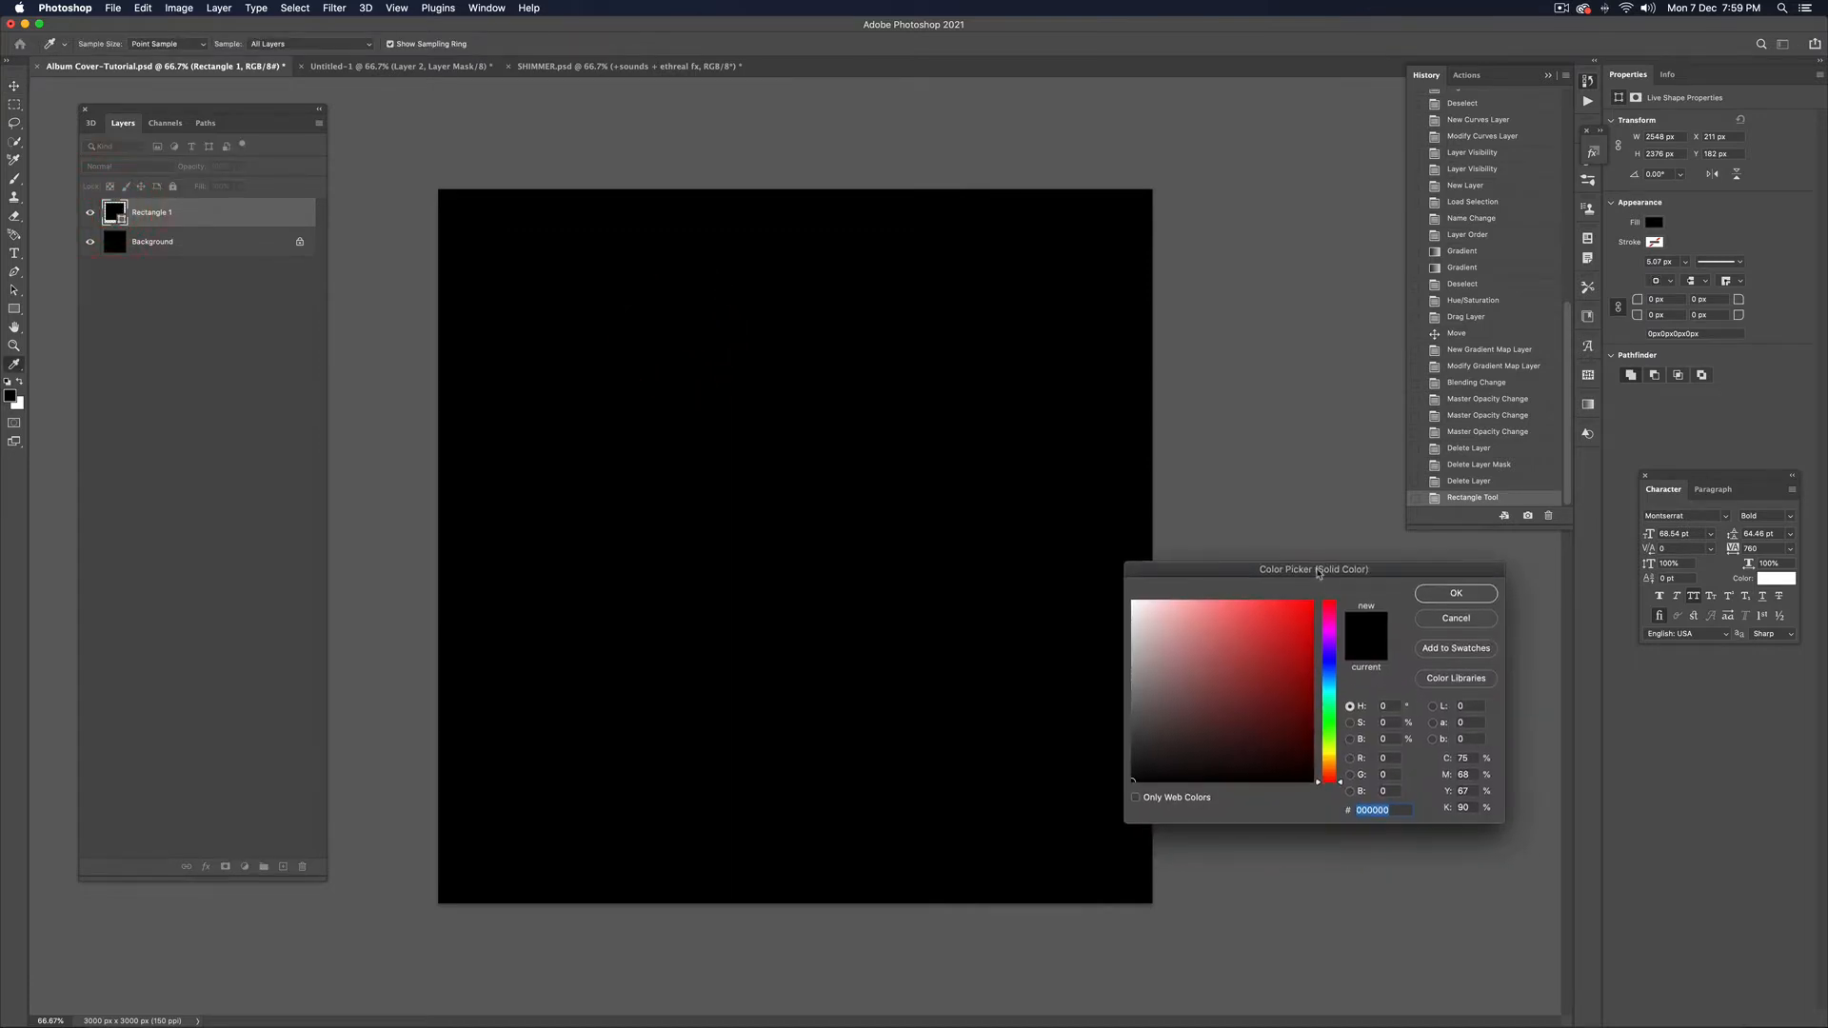
click(1295, 599)
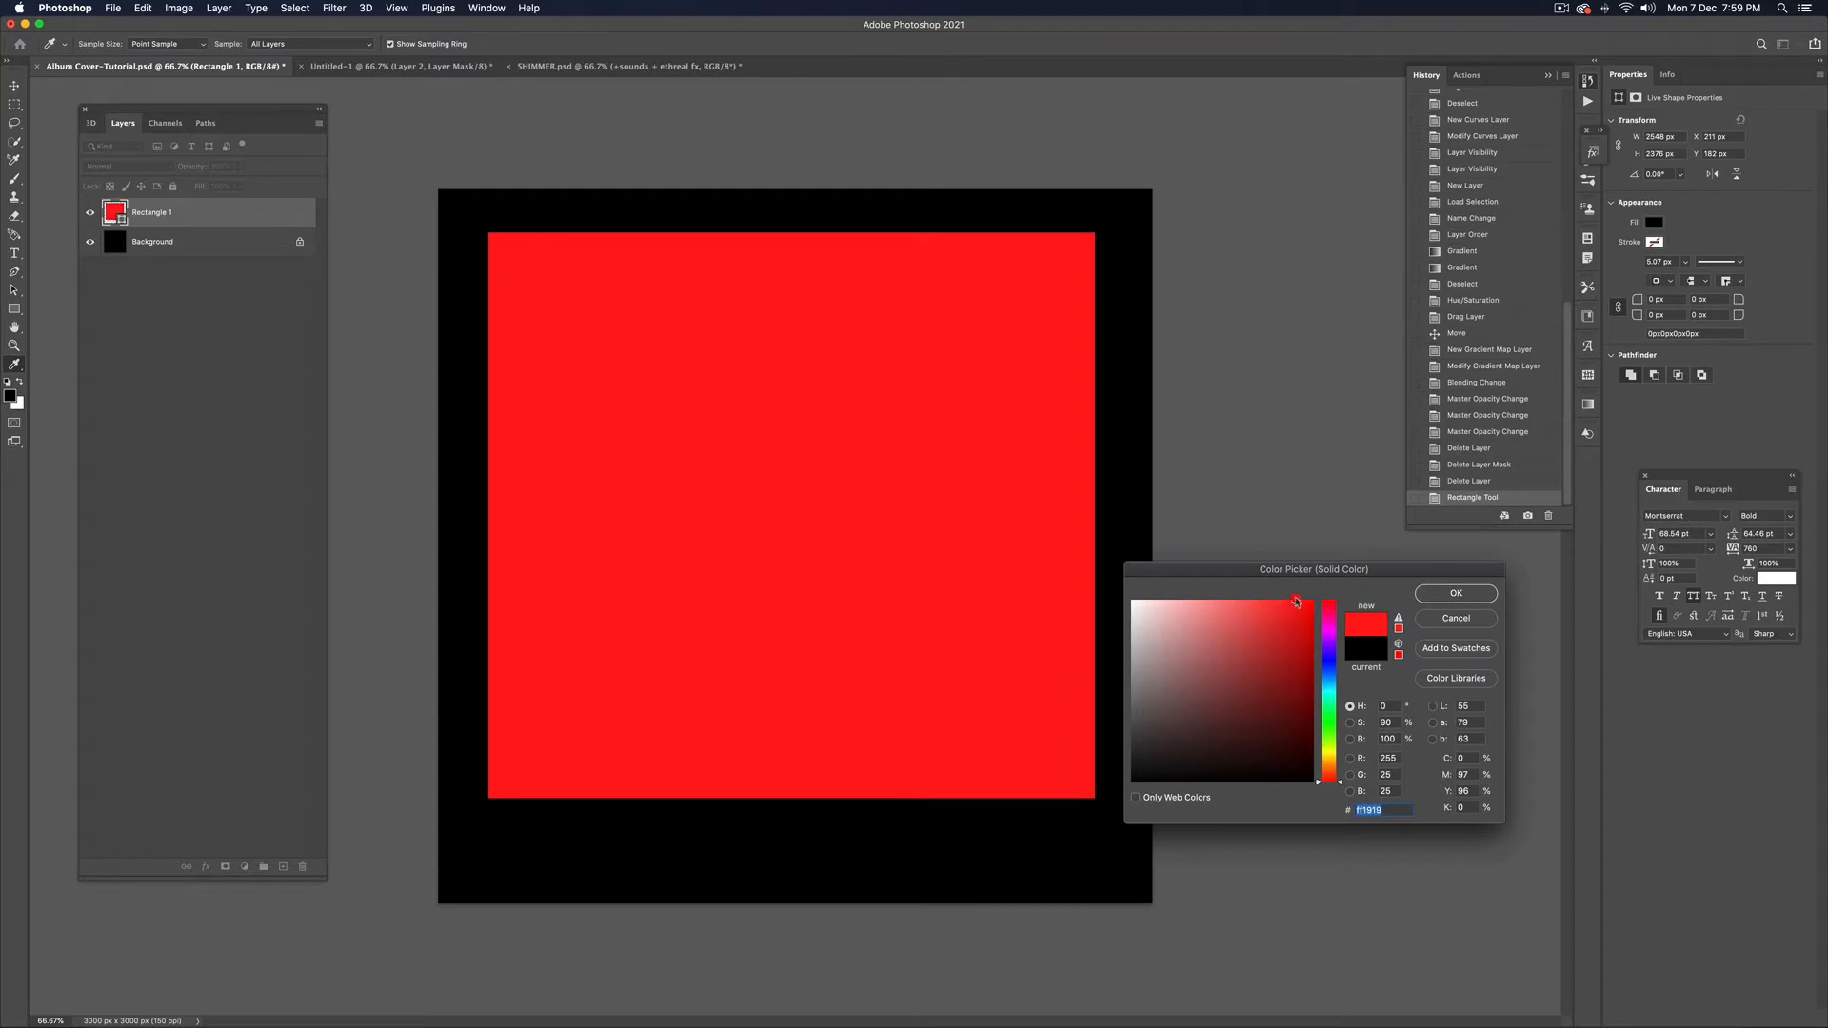
click(1442, 593)
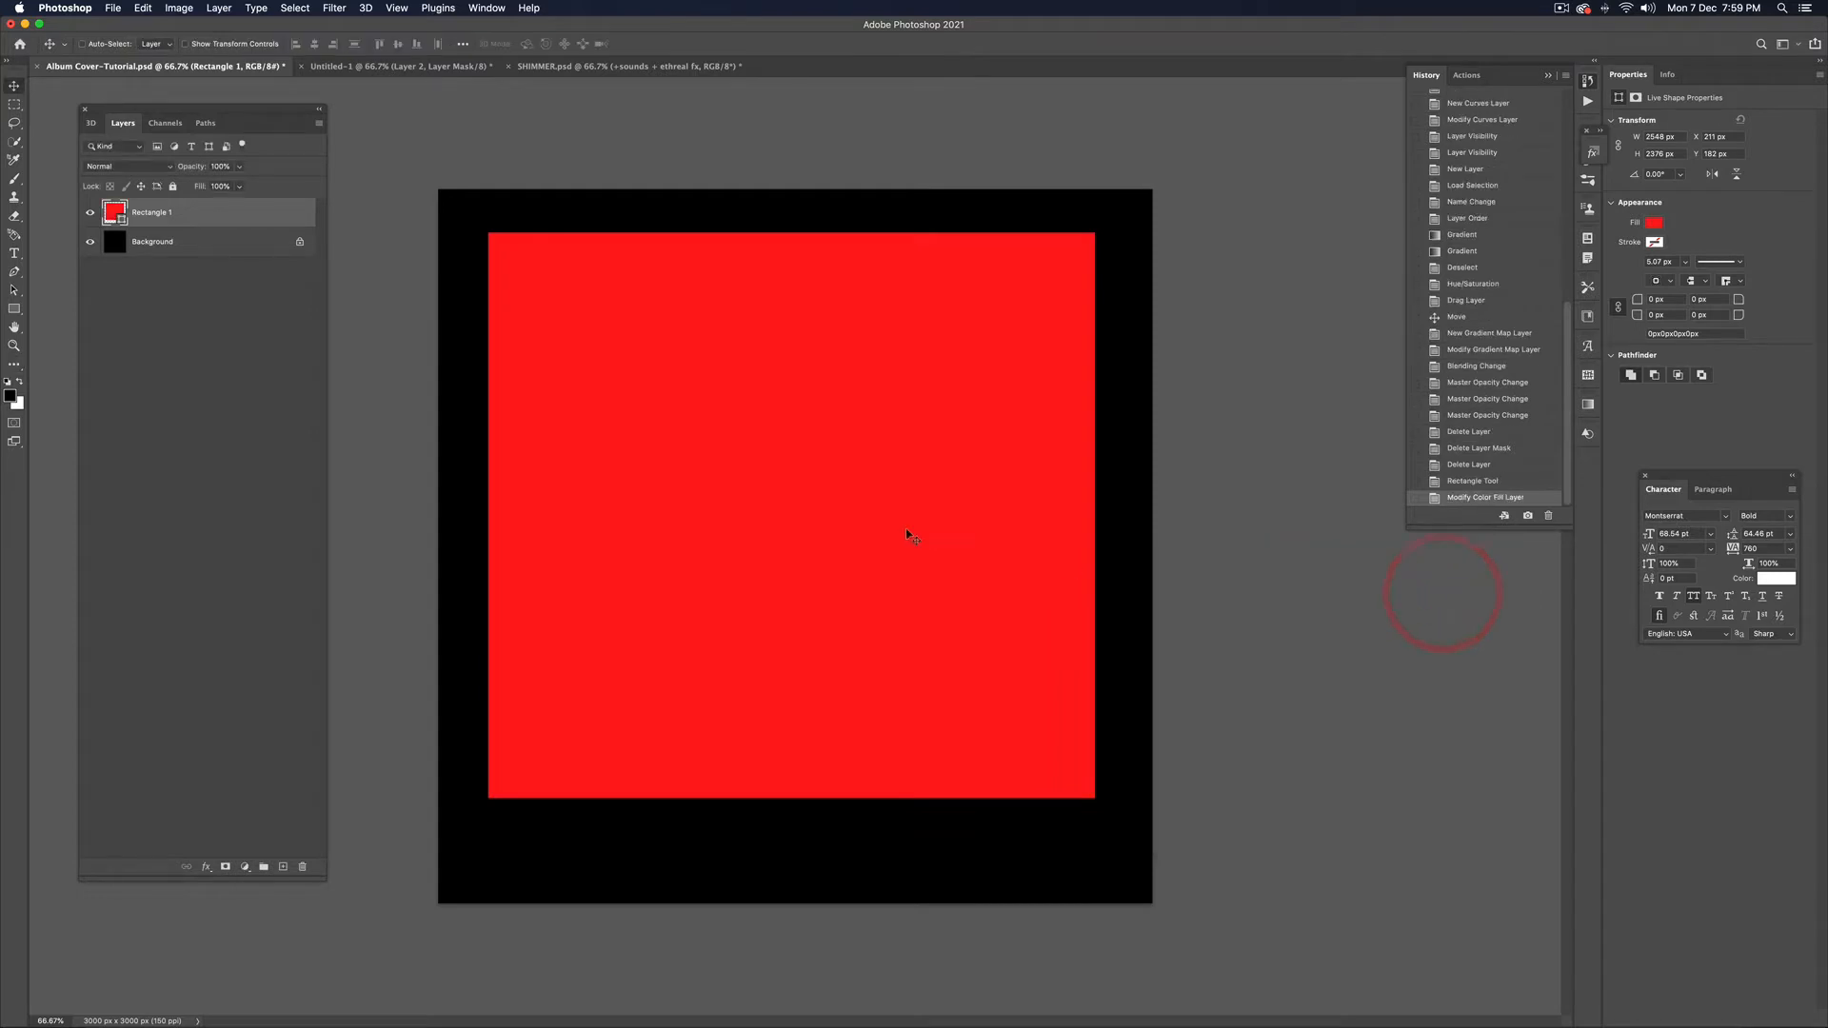
Rename the rectangle layer BOX and convert it to a smart object
double_click(147, 213)
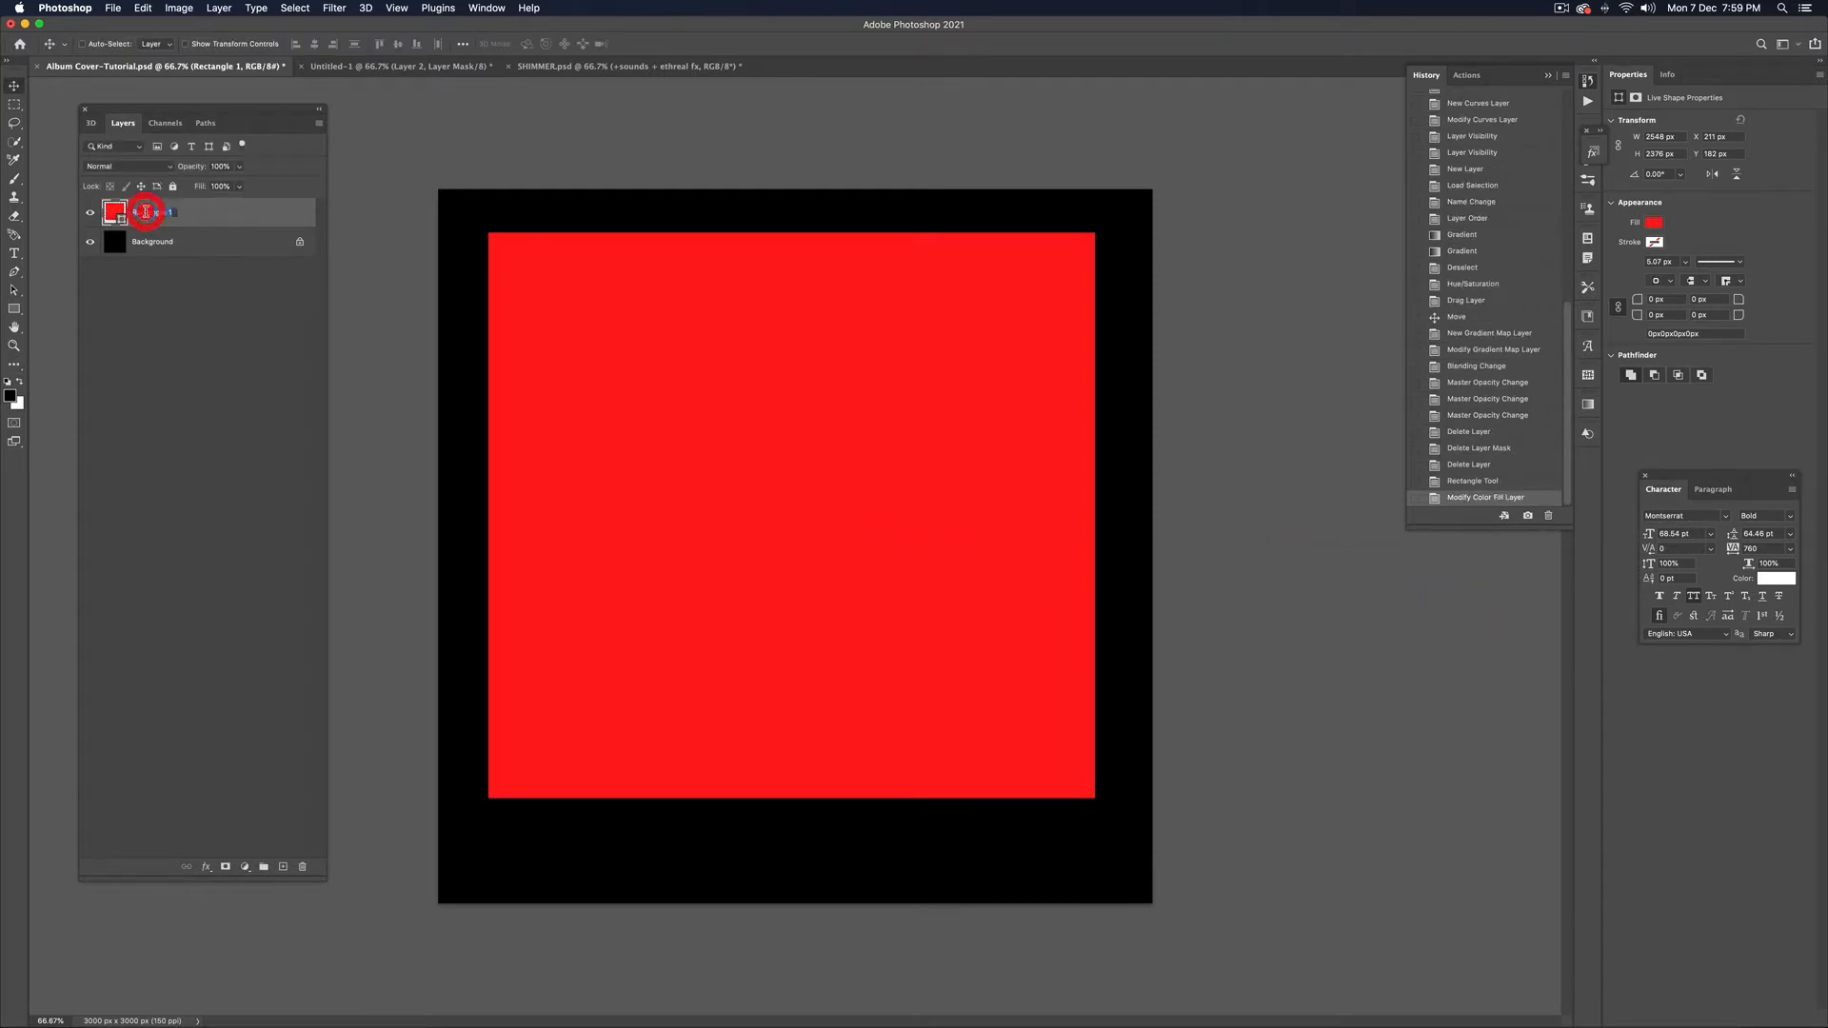
text(BOX)
key(Return)
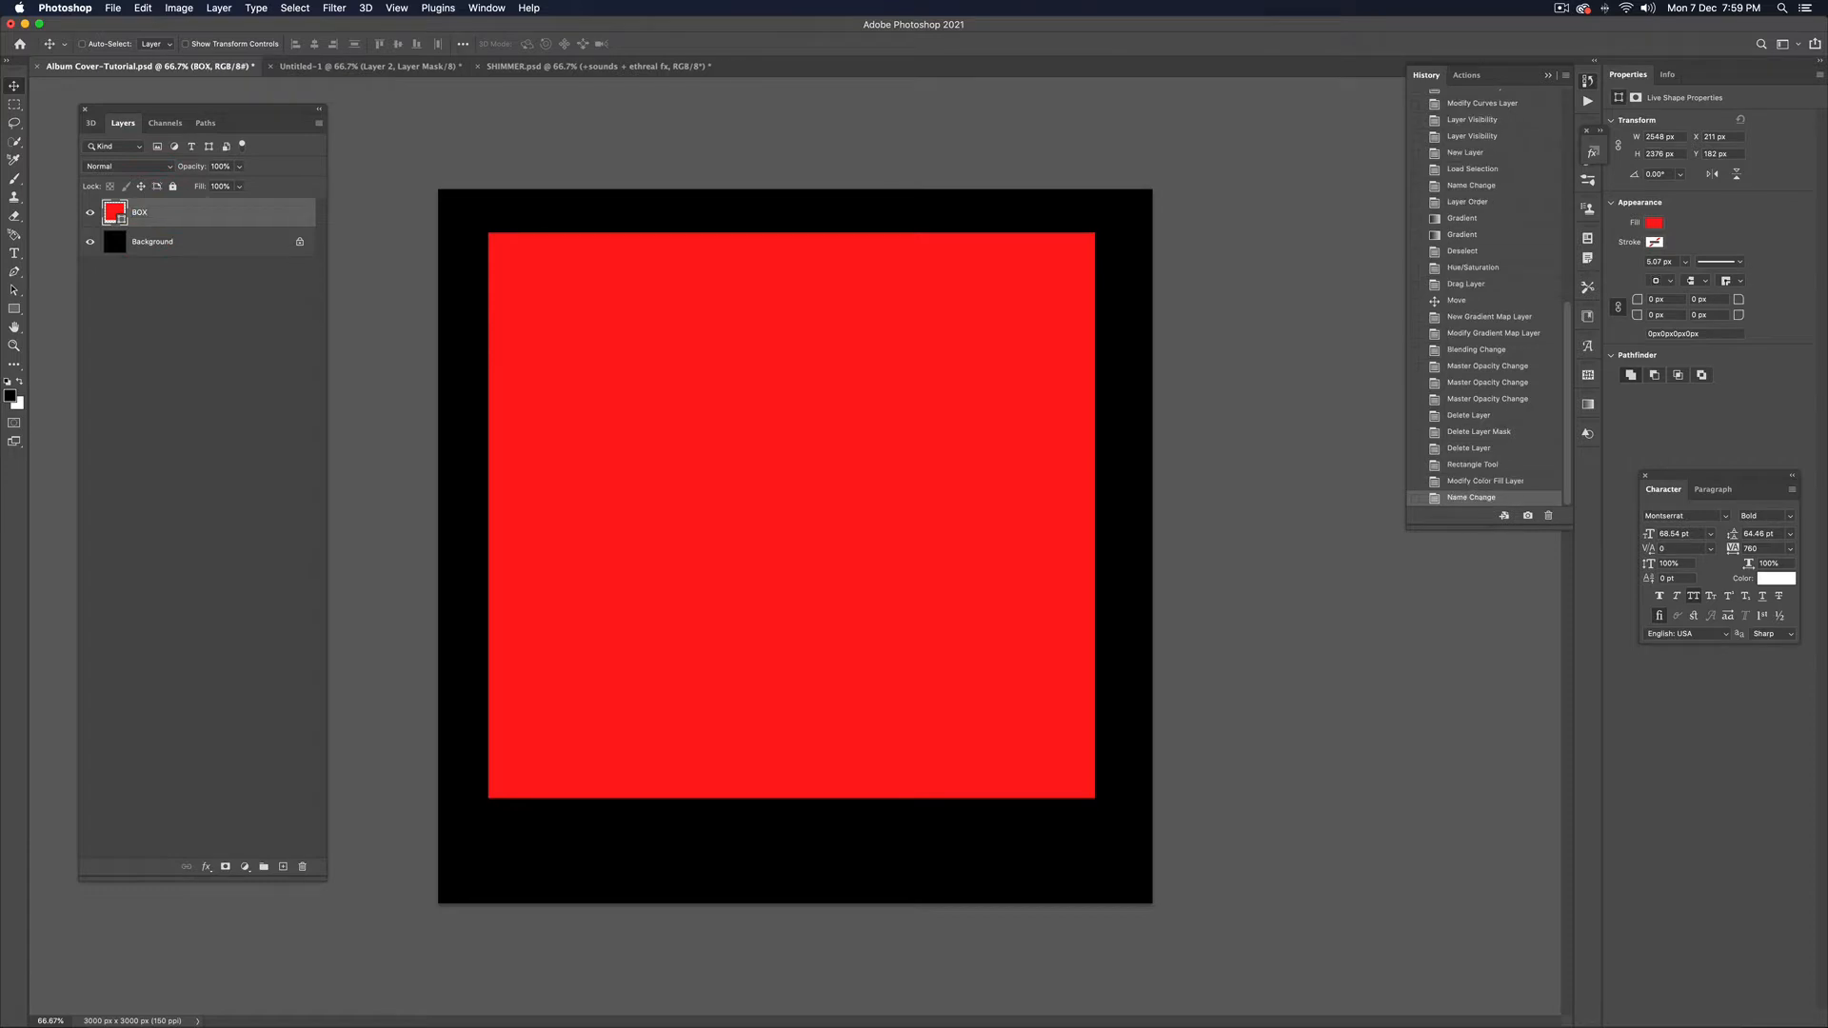
right_click(220, 222)
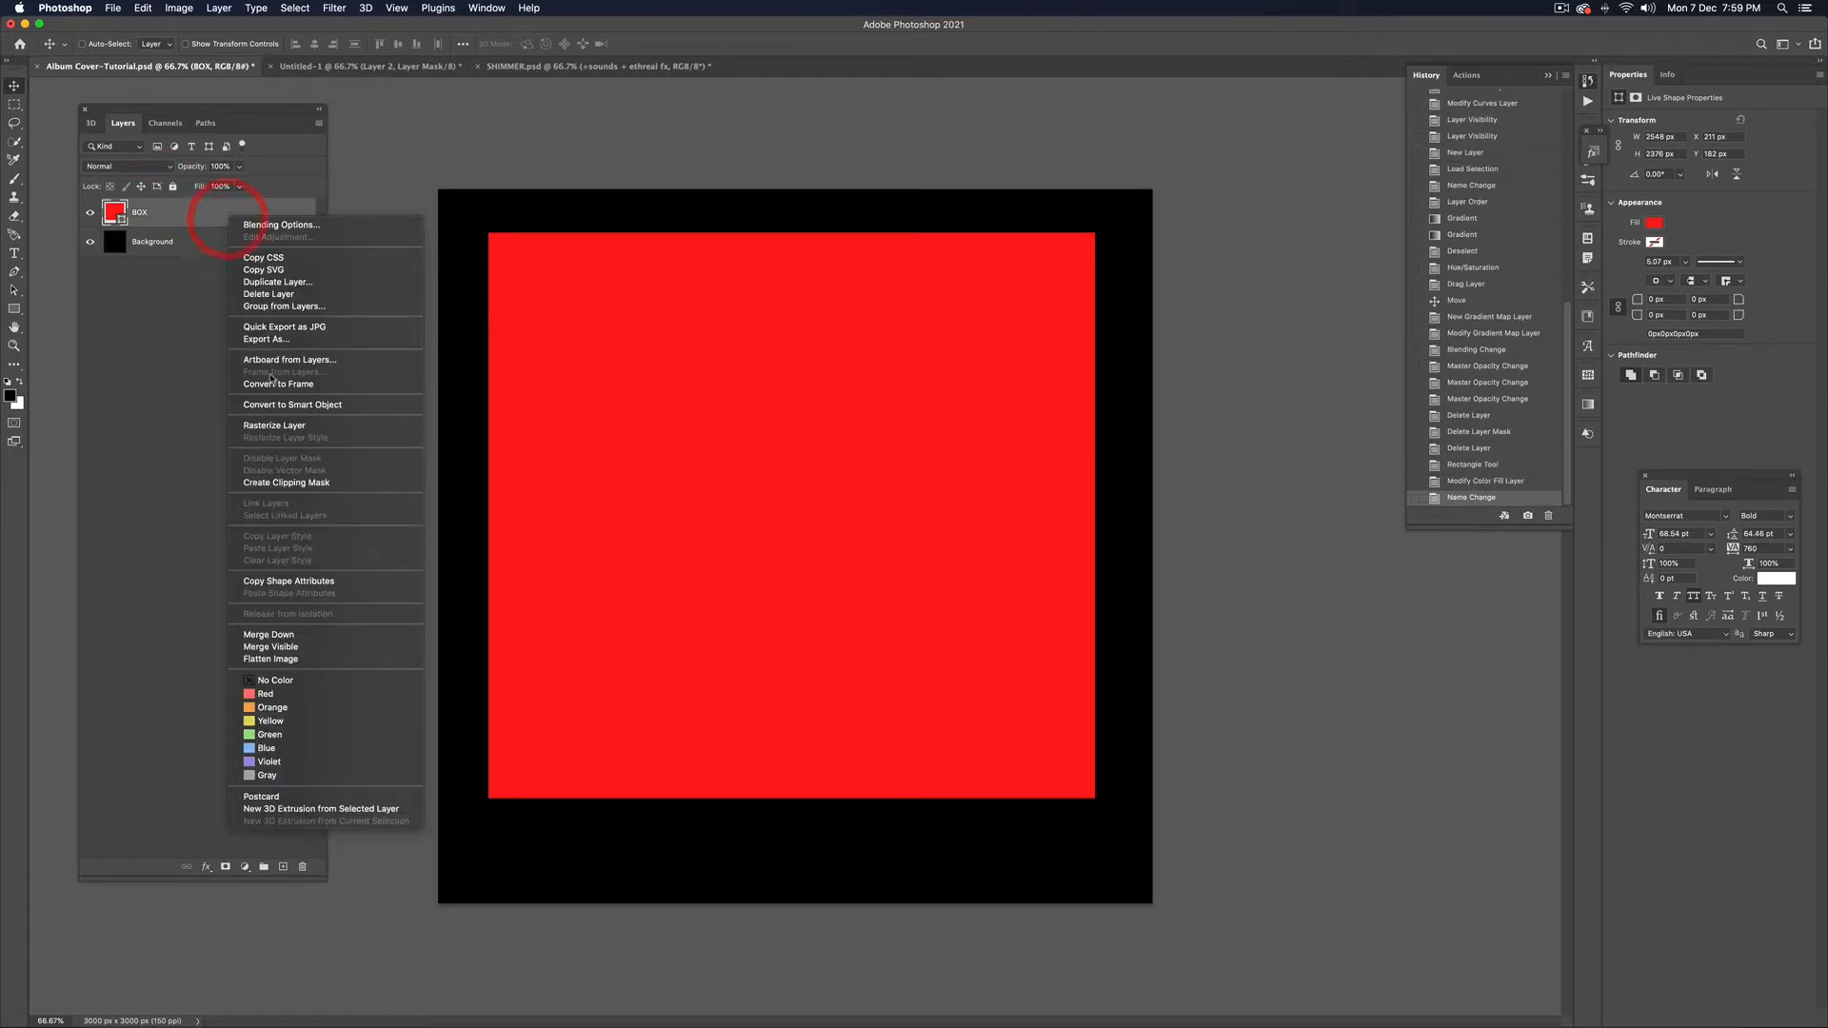
click(294, 407)
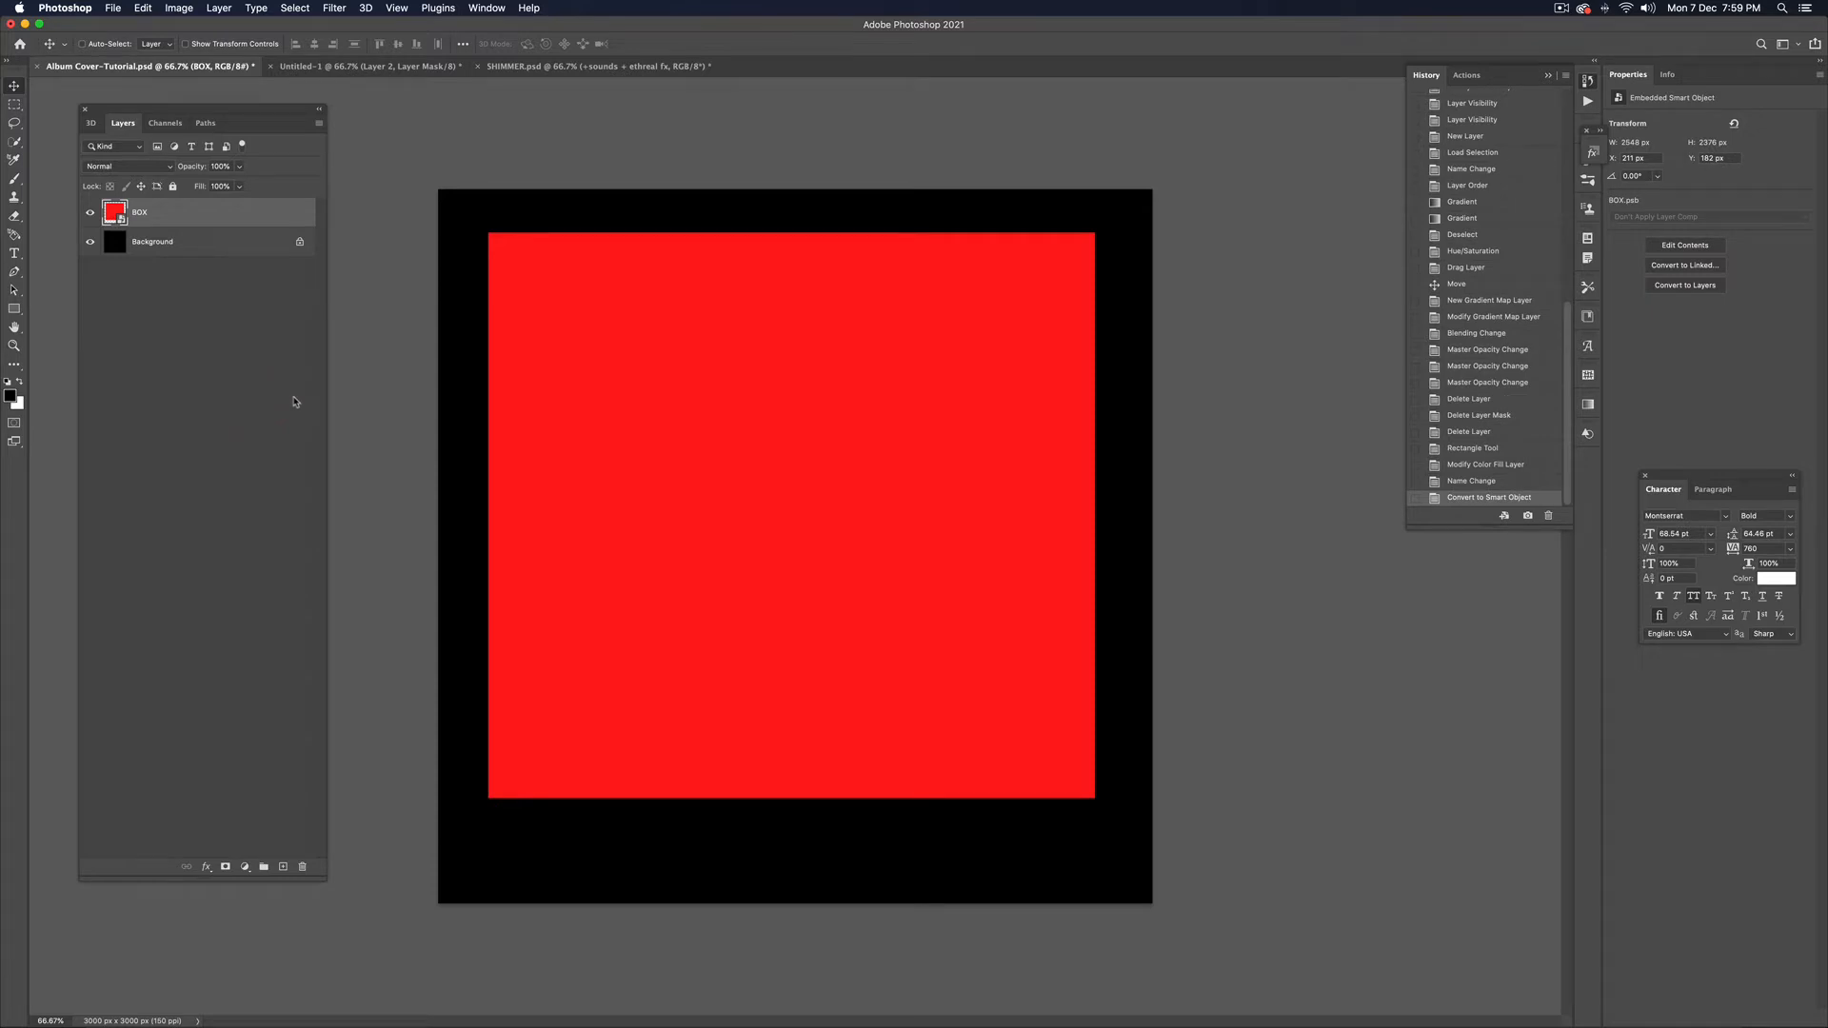
Apply a Median noise filter with a 20-pixel radius to the BOX layer to round its corners
click(338, 8)
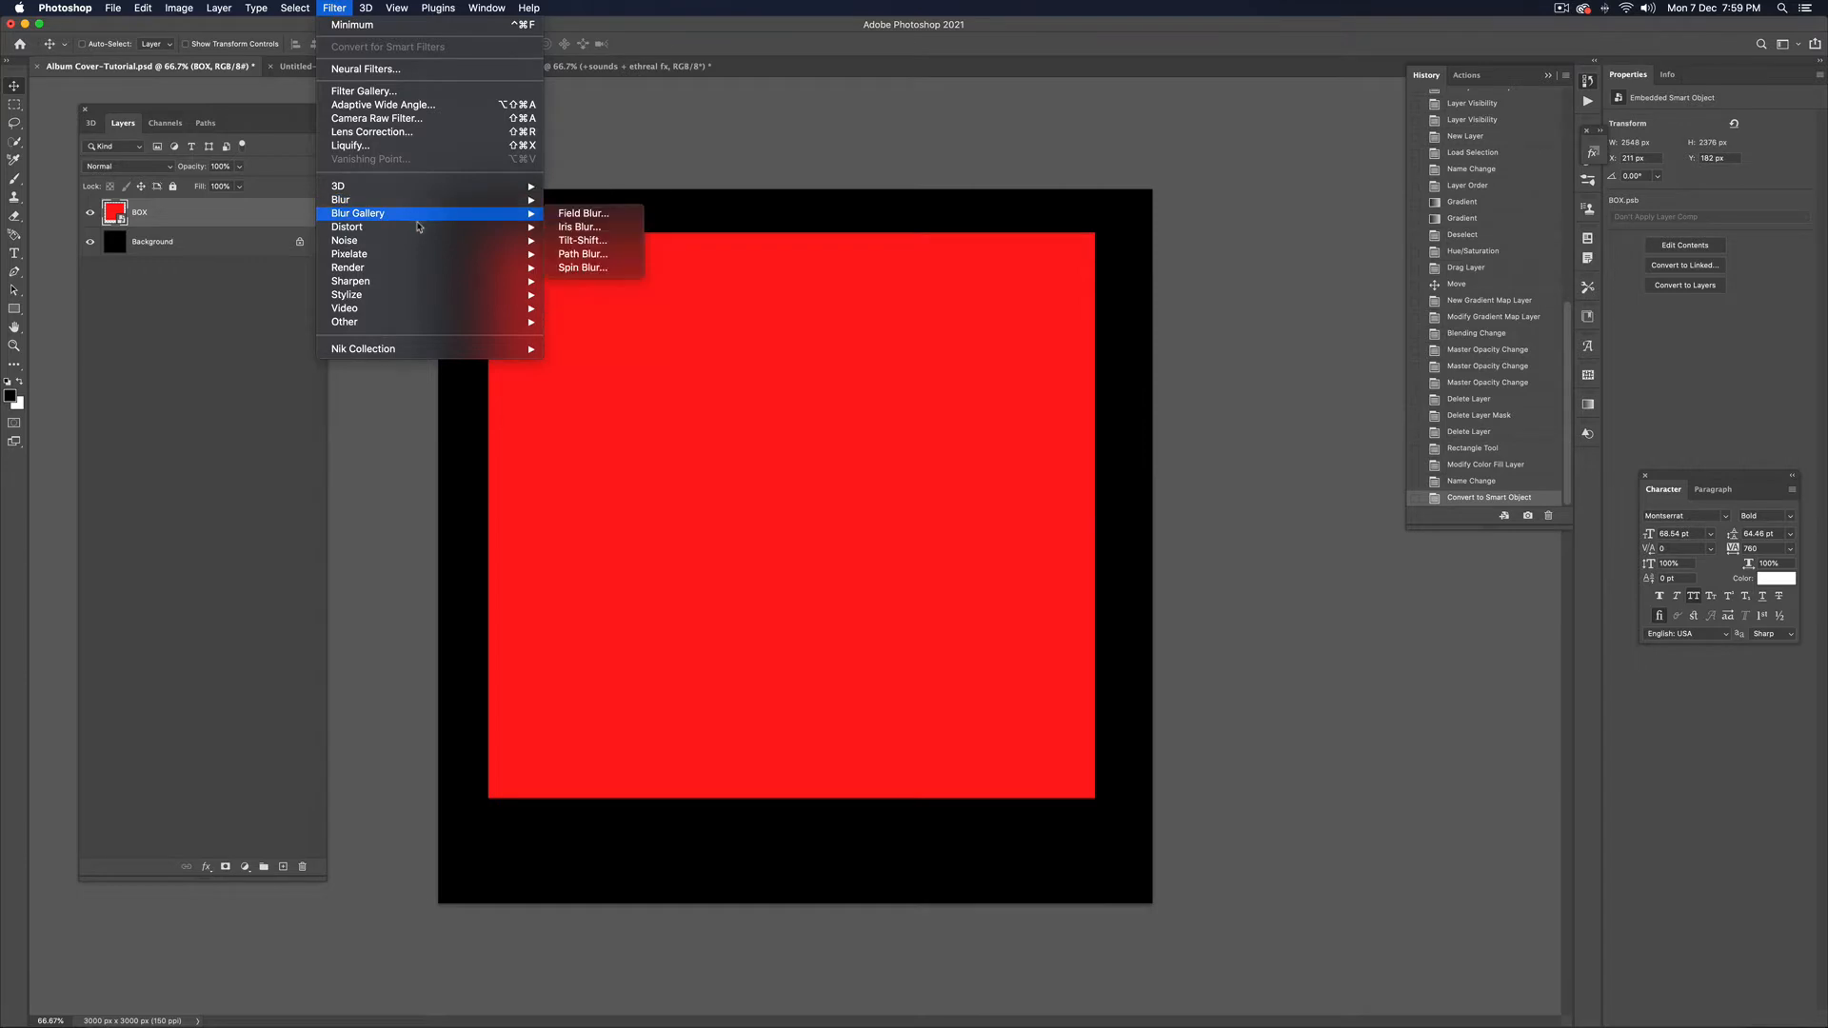
mouse_move(422, 236)
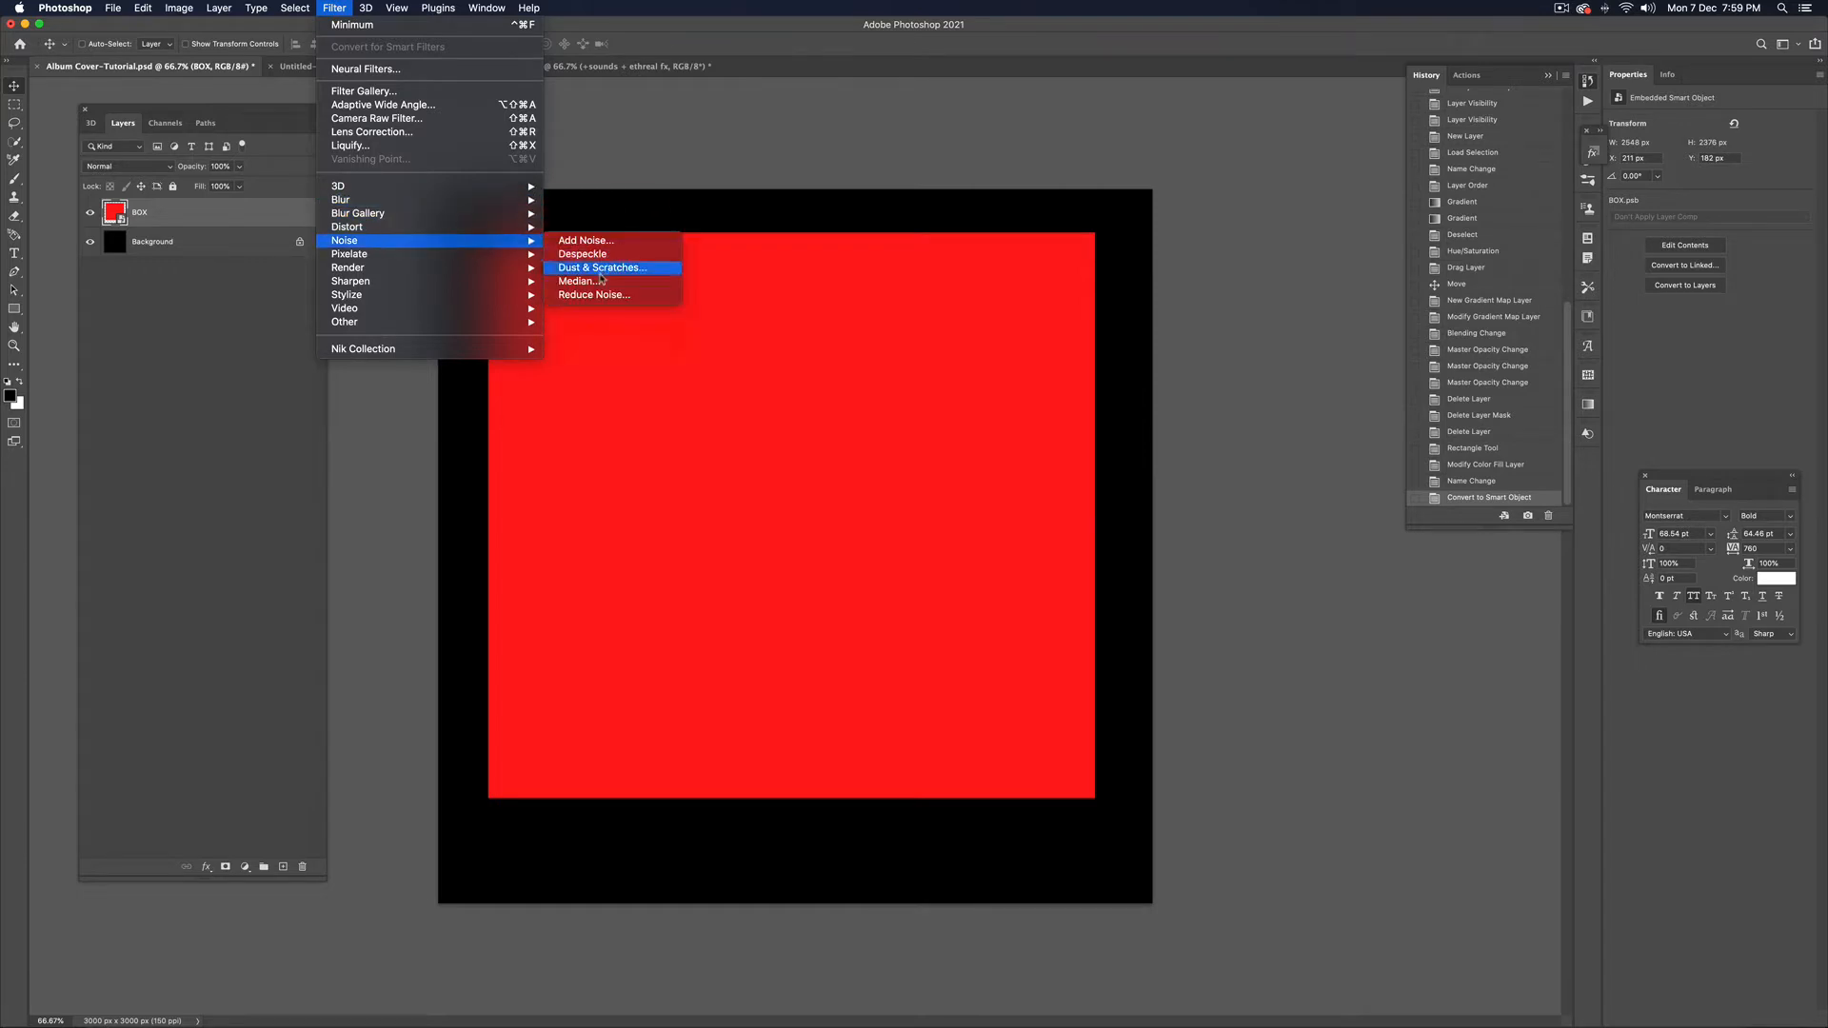
click(596, 283)
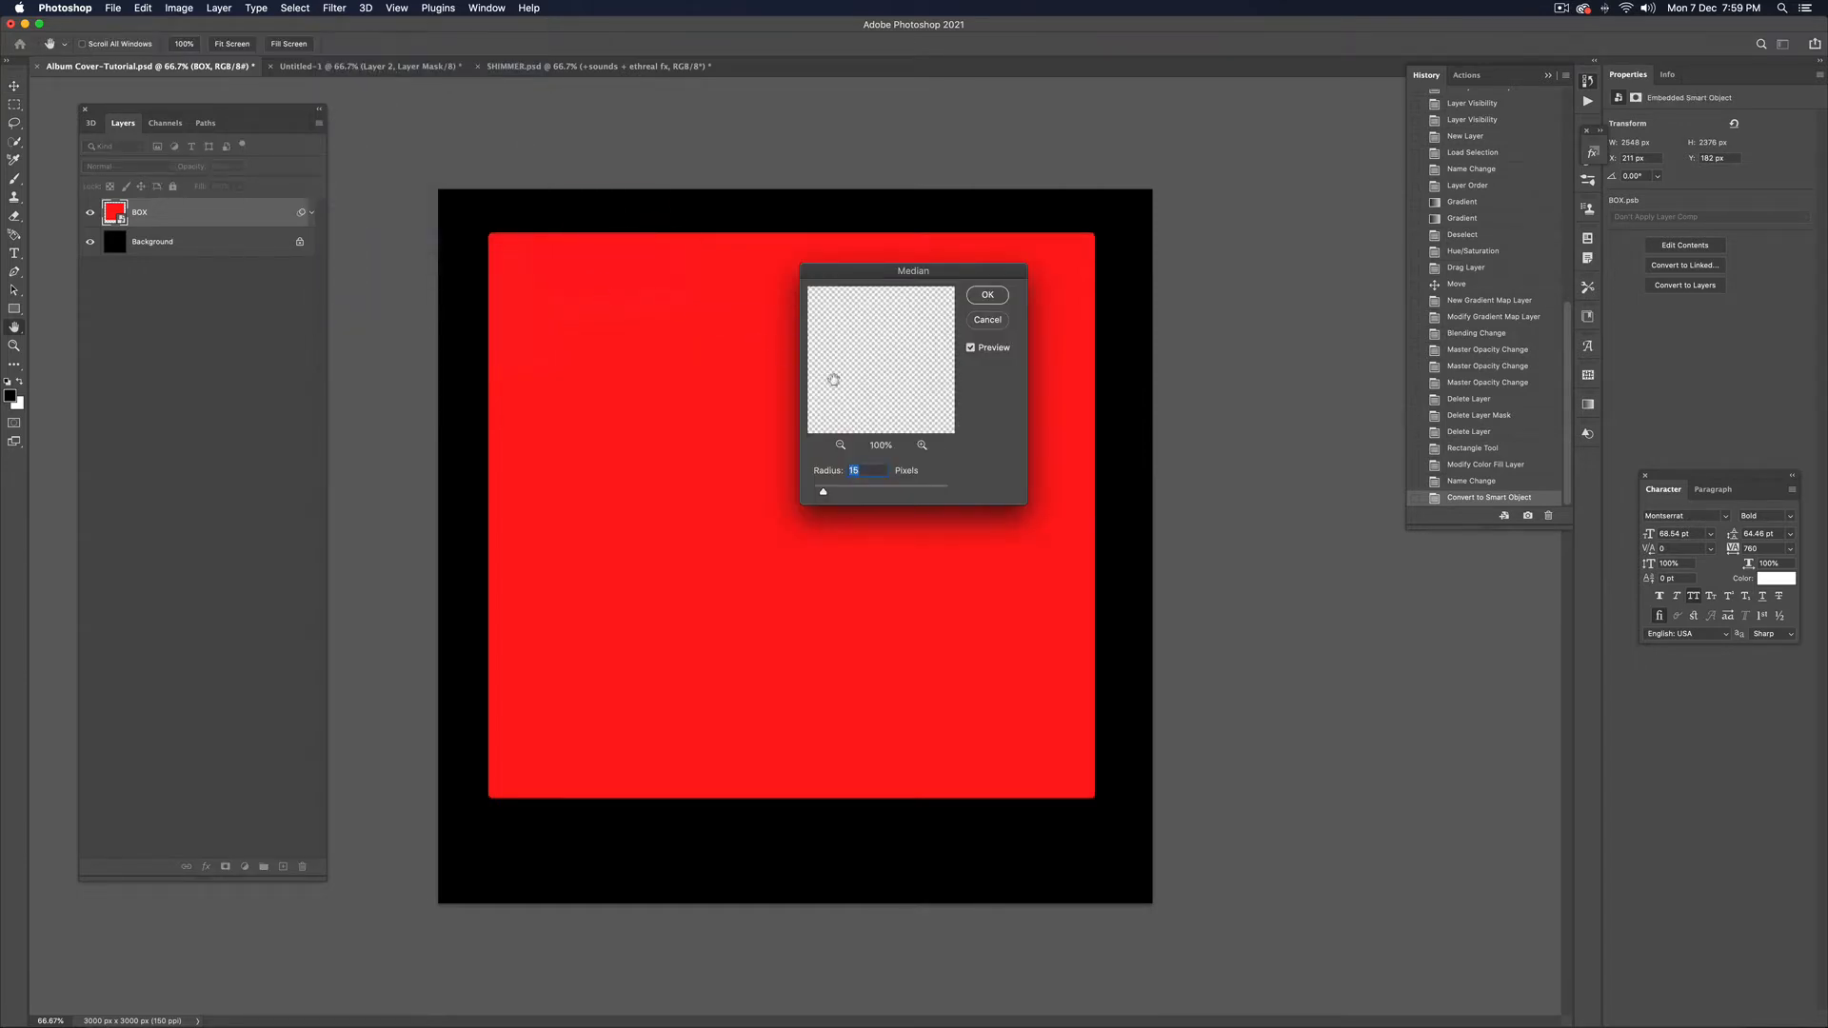
click(860, 470)
text(20)
click(987, 296)
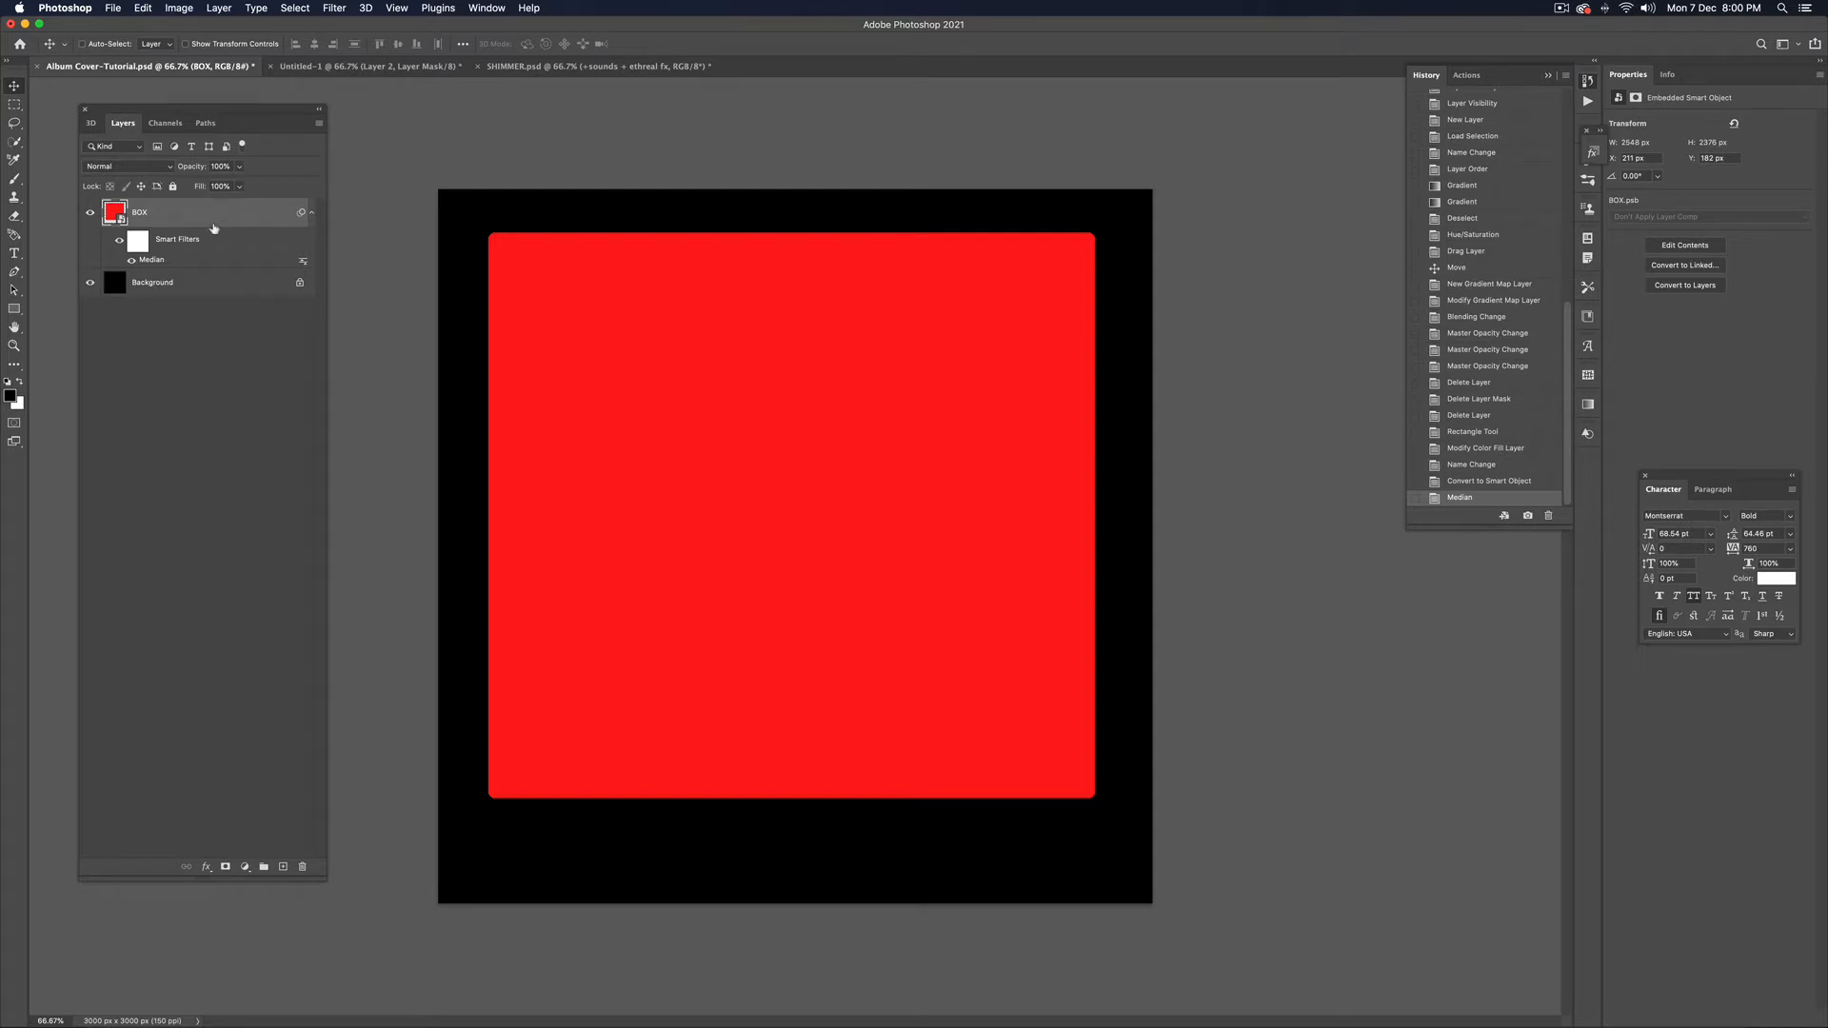
Compare the box with the Median filter off and on, then collapse the layer's smart filter list
click(130, 261)
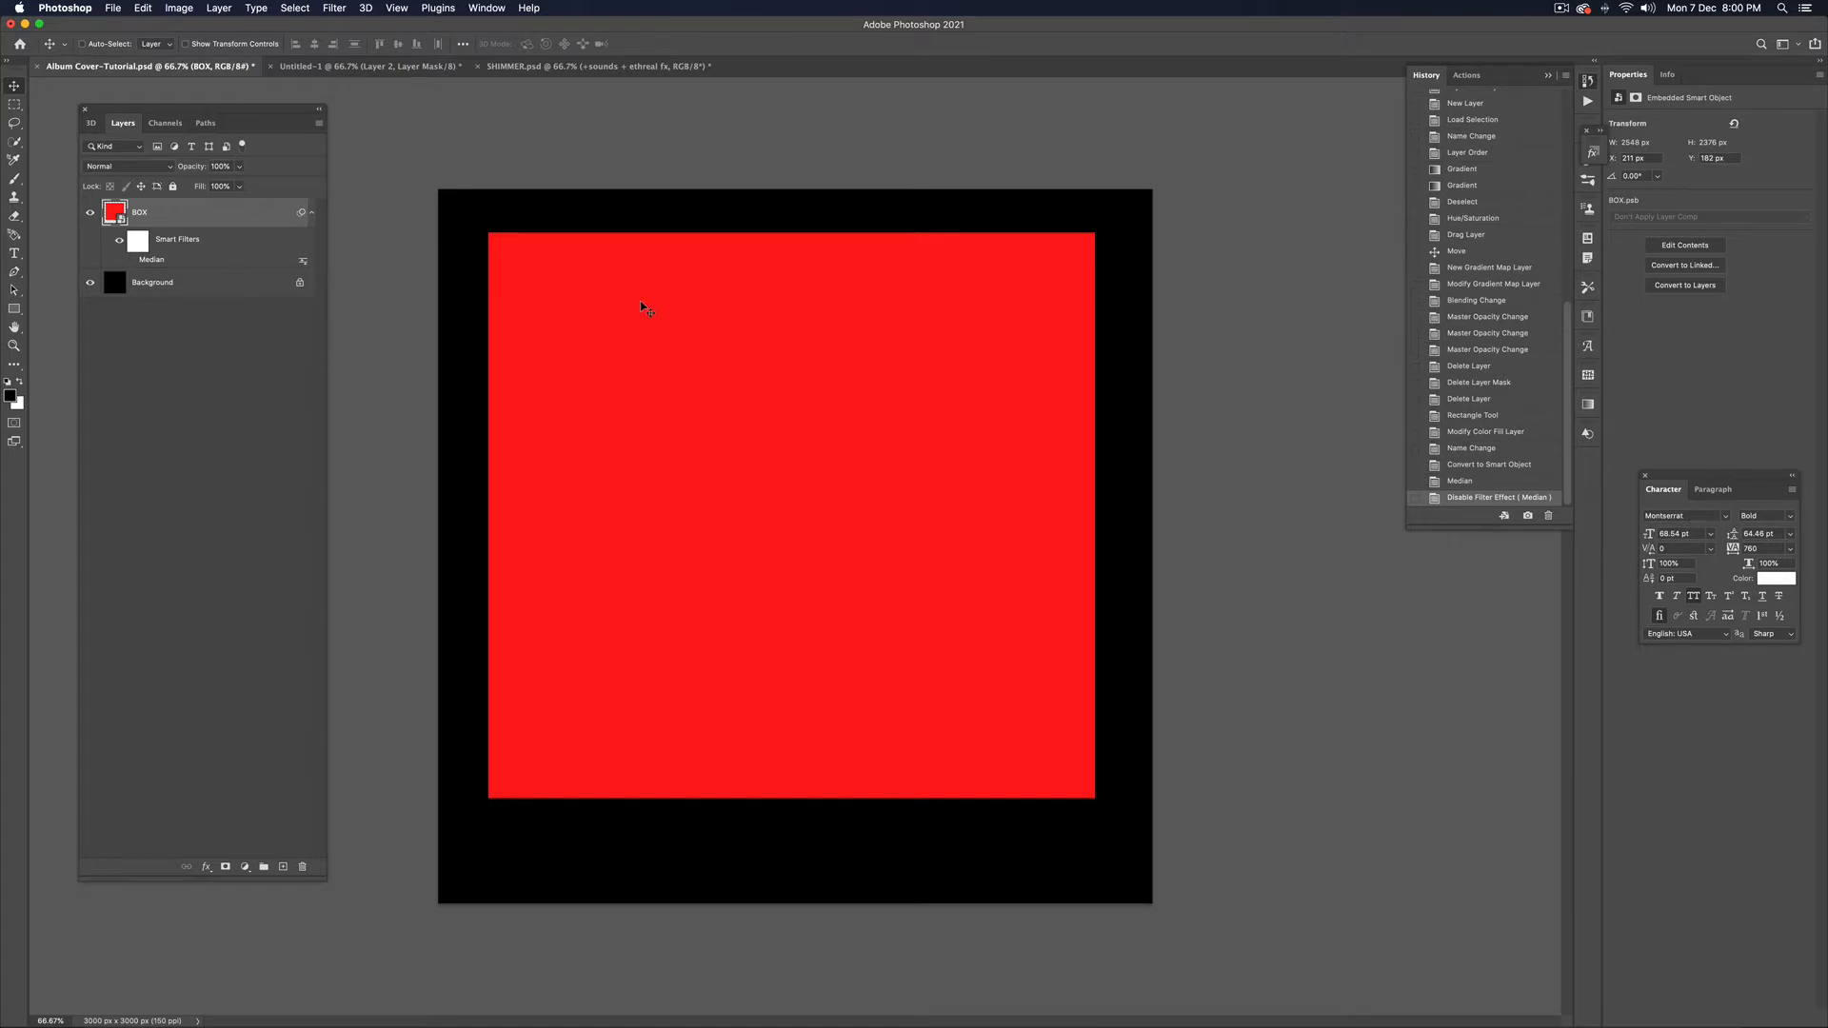
click(132, 261)
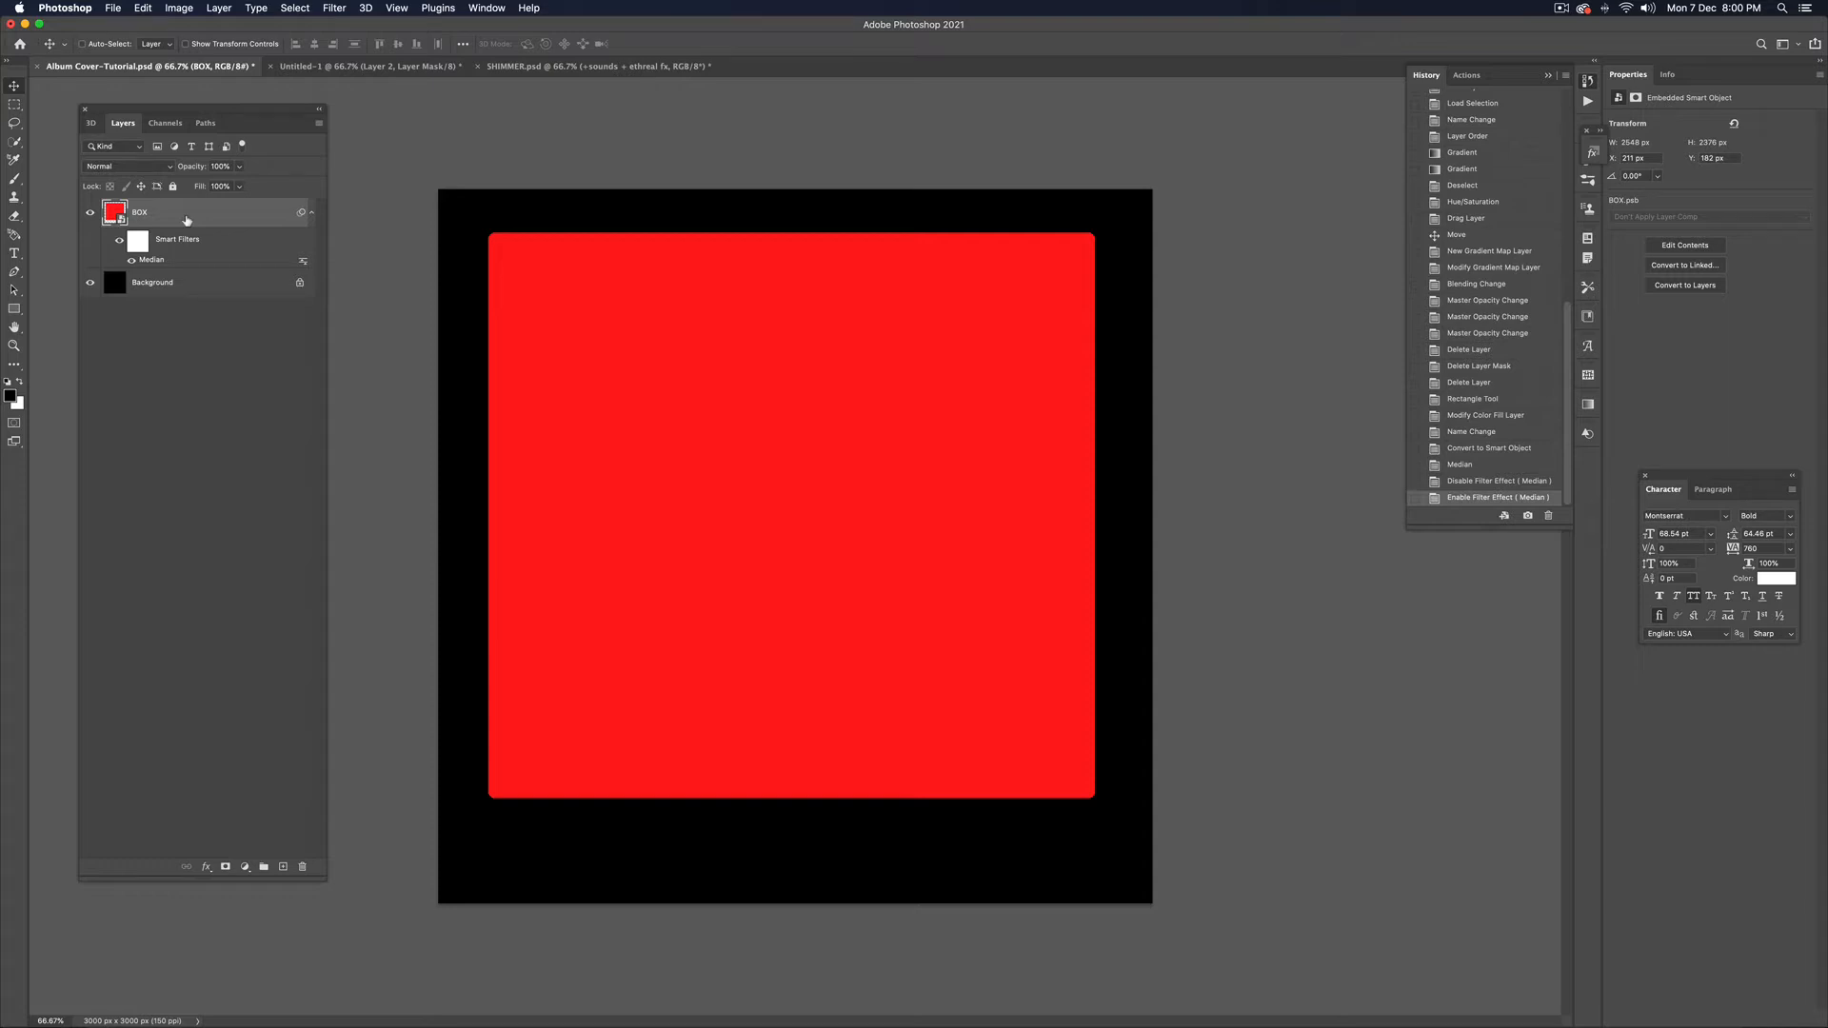
click(312, 213)
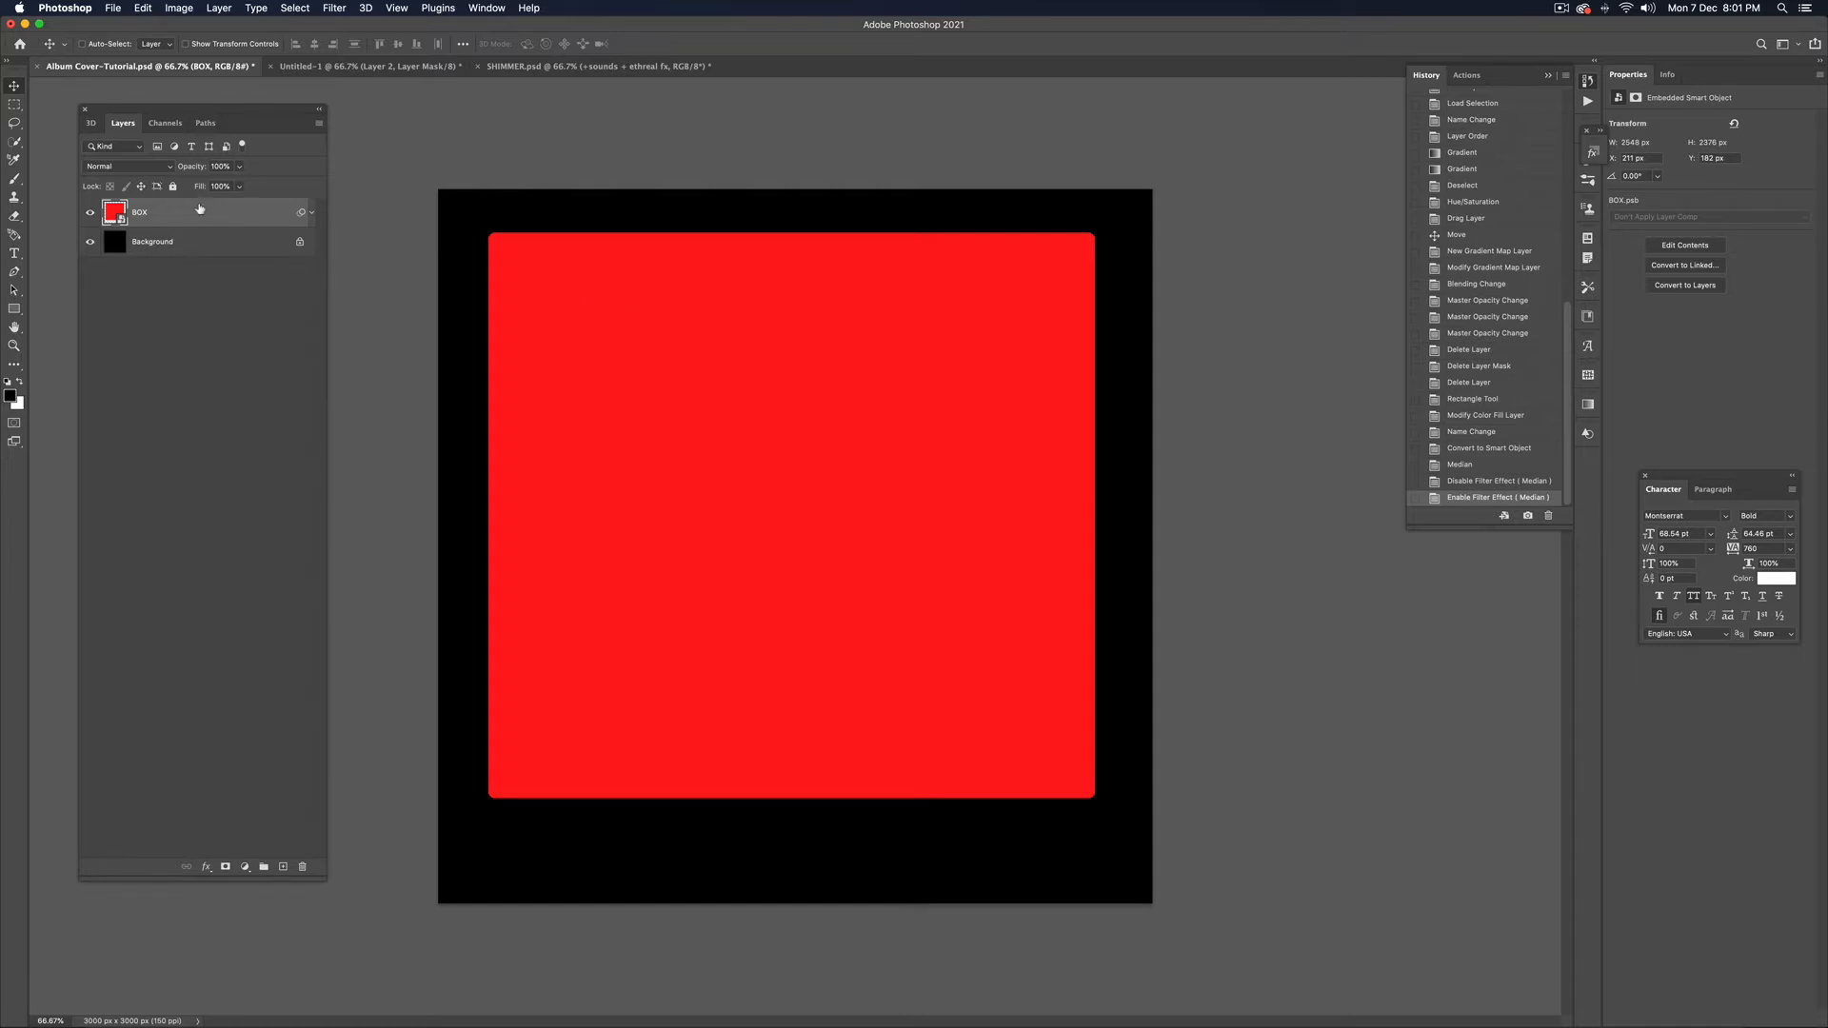
Centre the BOX layer horizontally on the whole canvas and clear the selection
key(super+a)
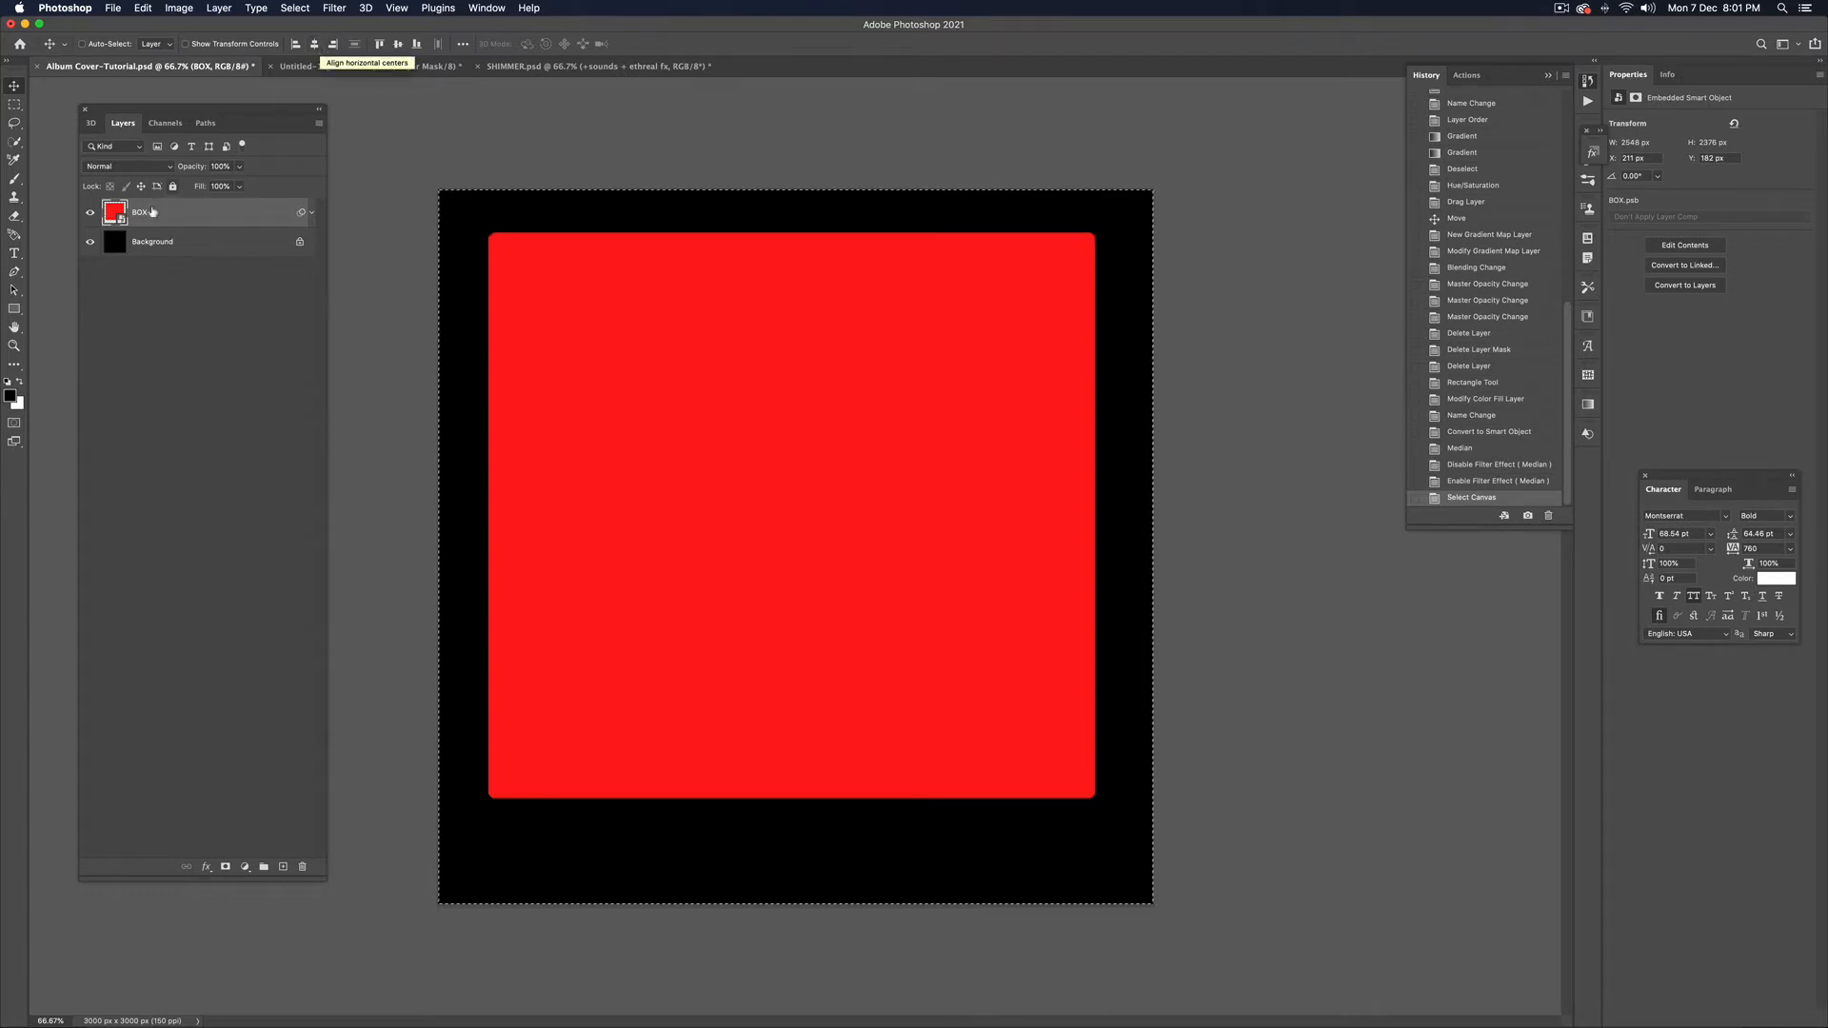
click(315, 46)
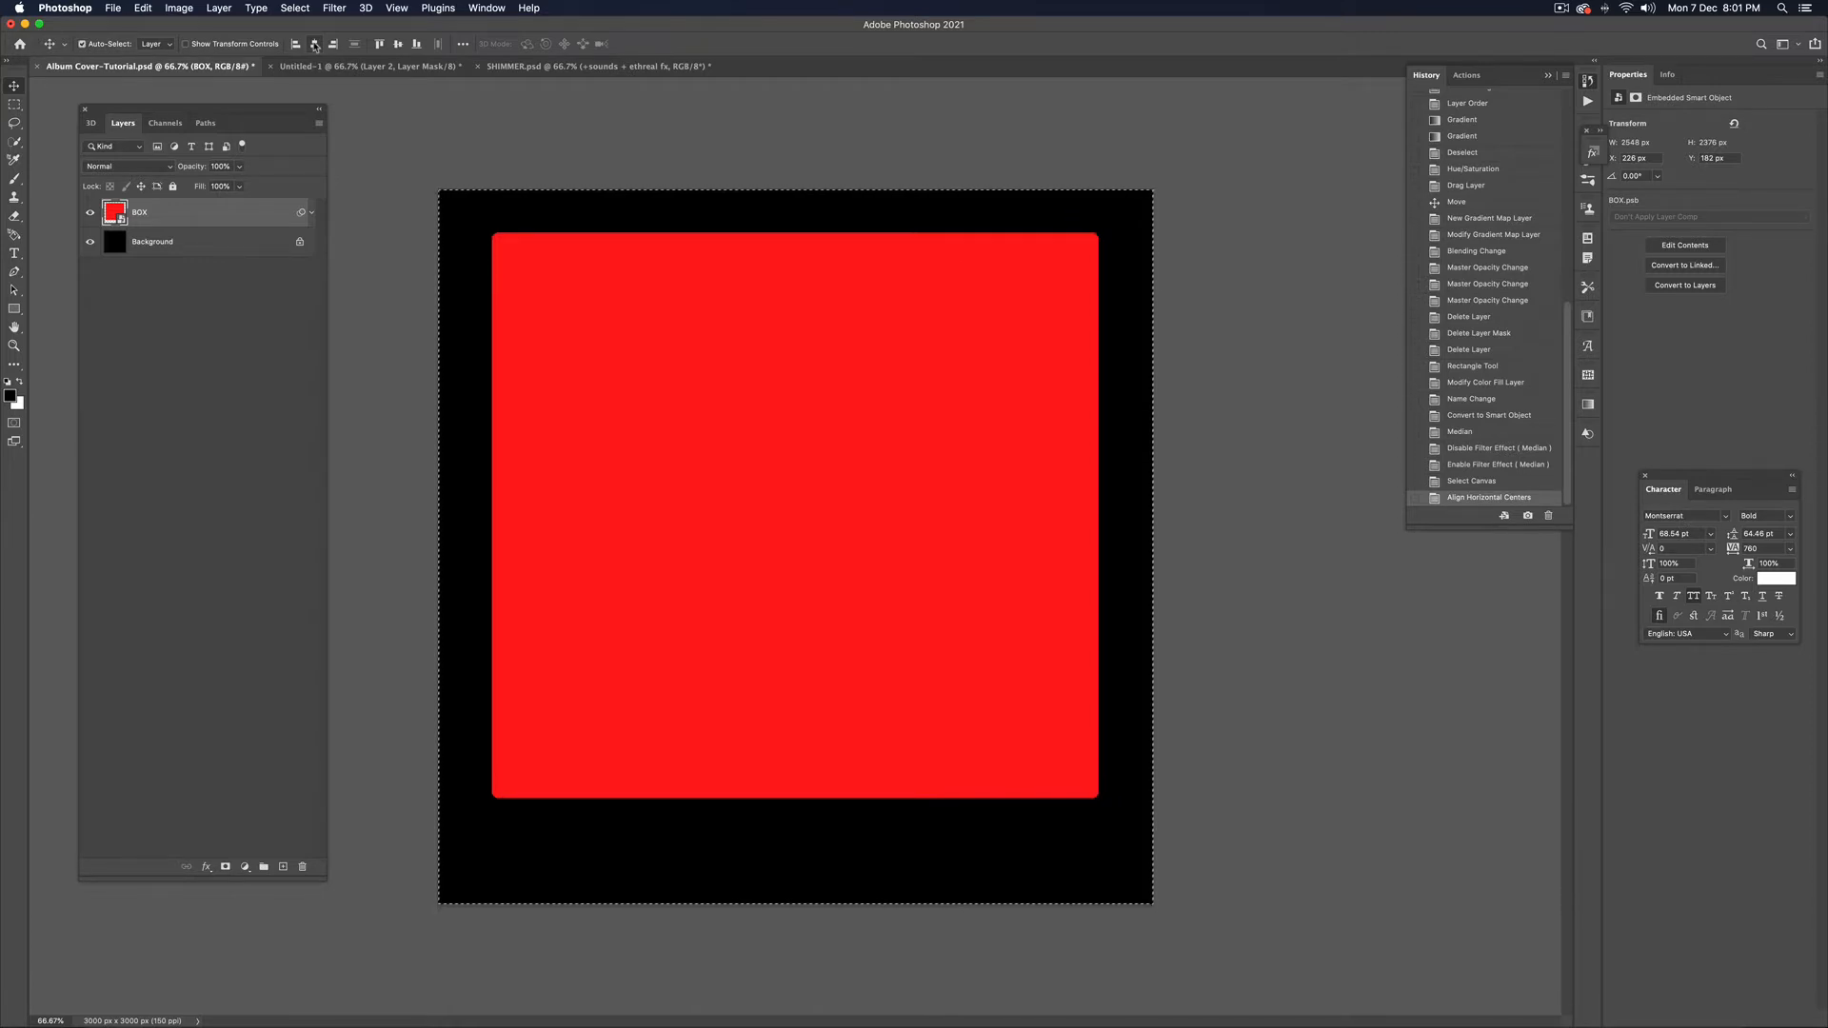
key(super+d)
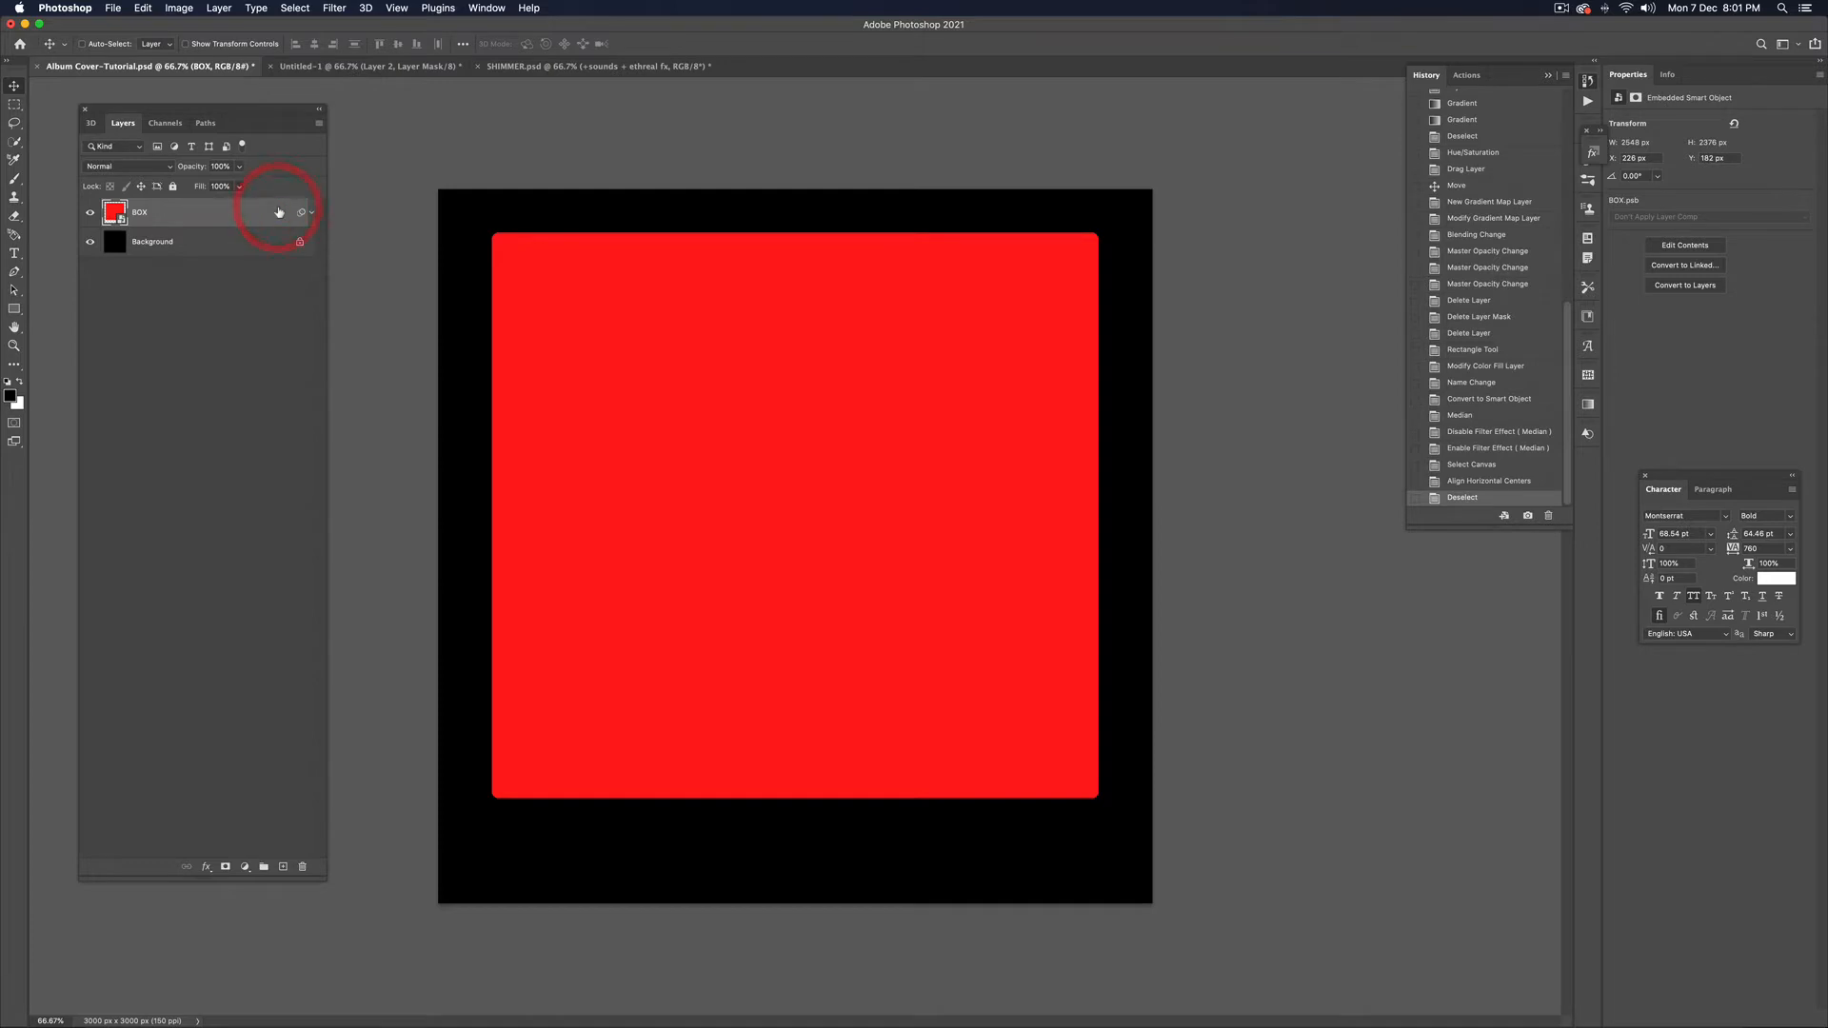
Enable an Outer Glow layer style on the BOX layer
right_click(314, 211)
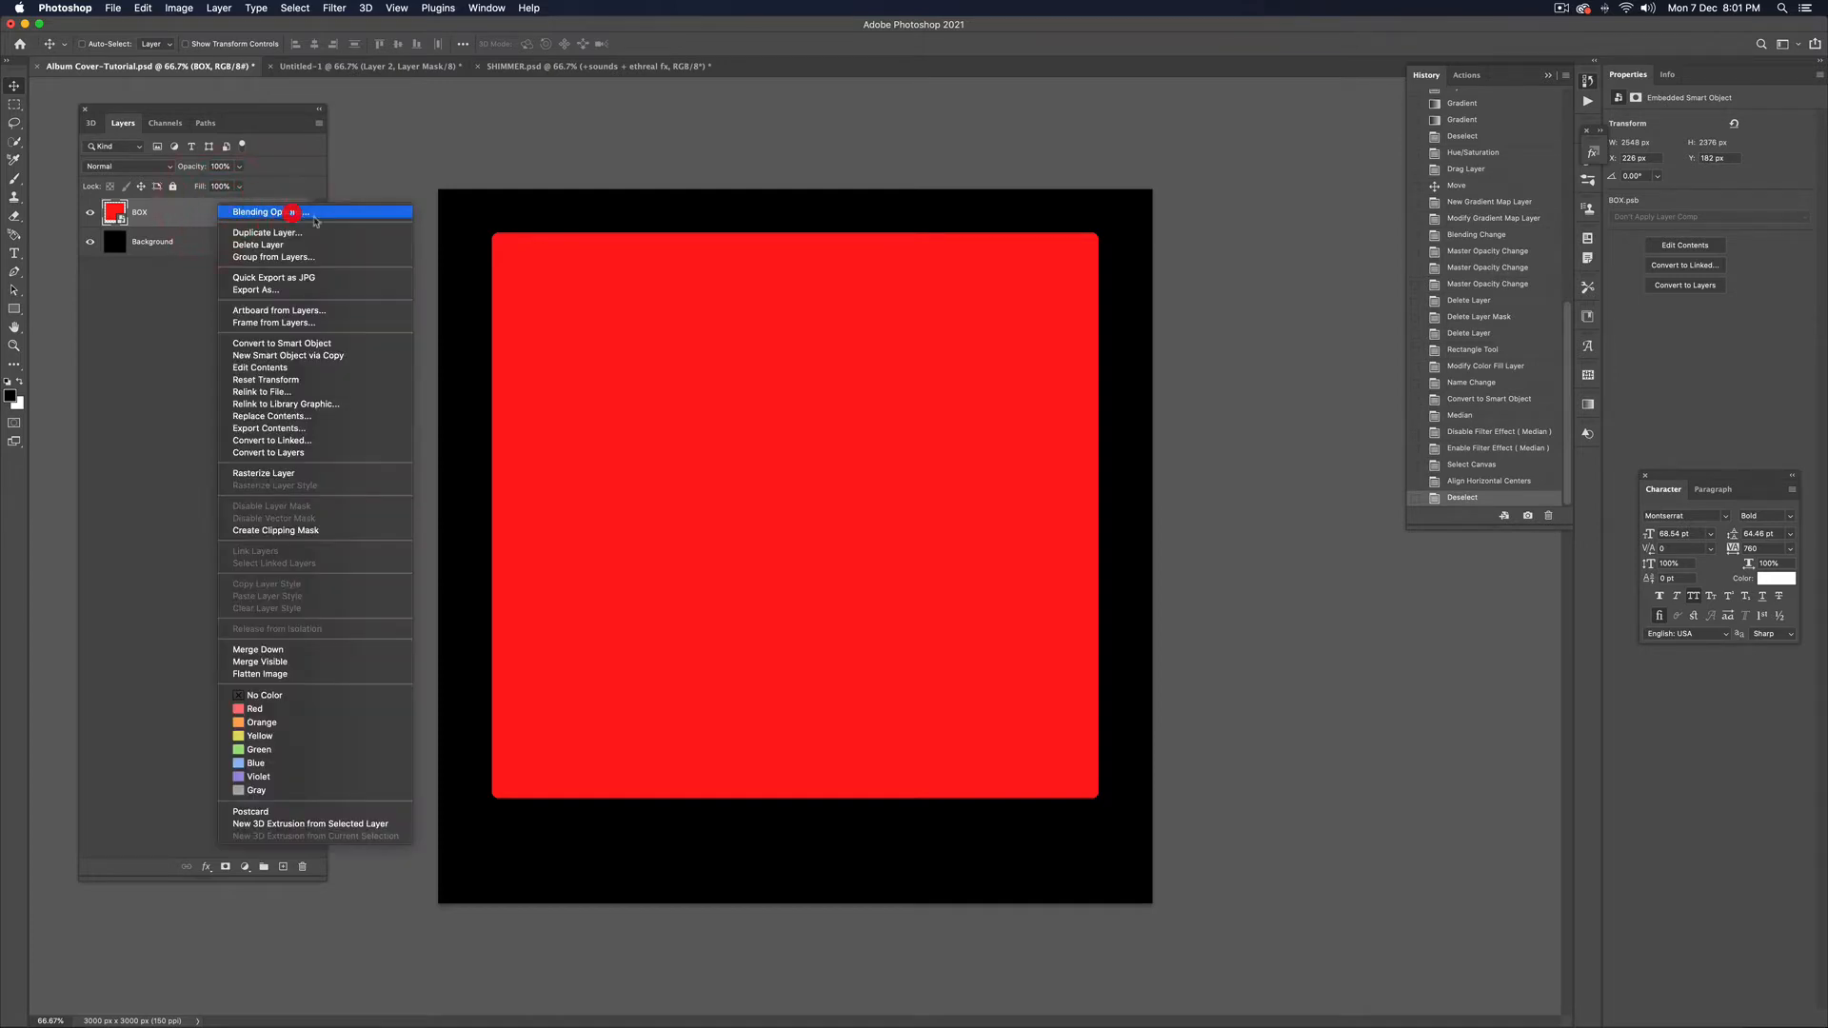
click(367, 212)
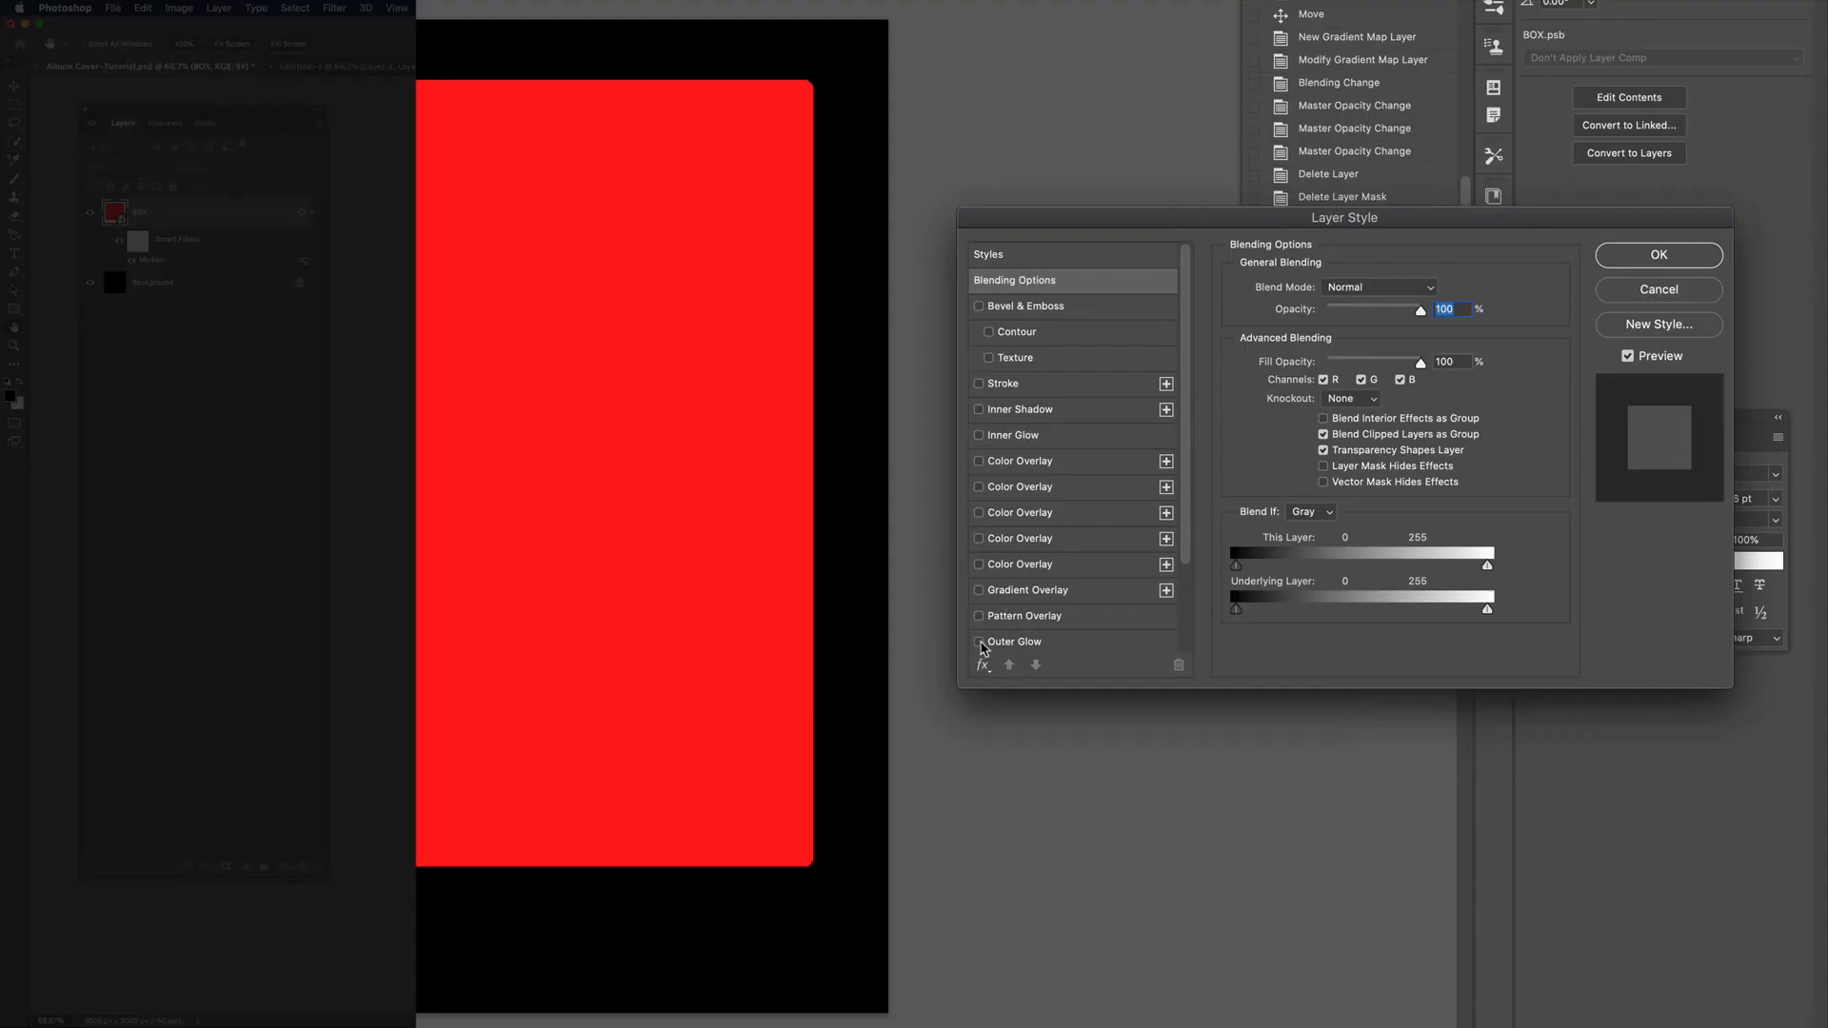
click(1222, 638)
click(1038, 643)
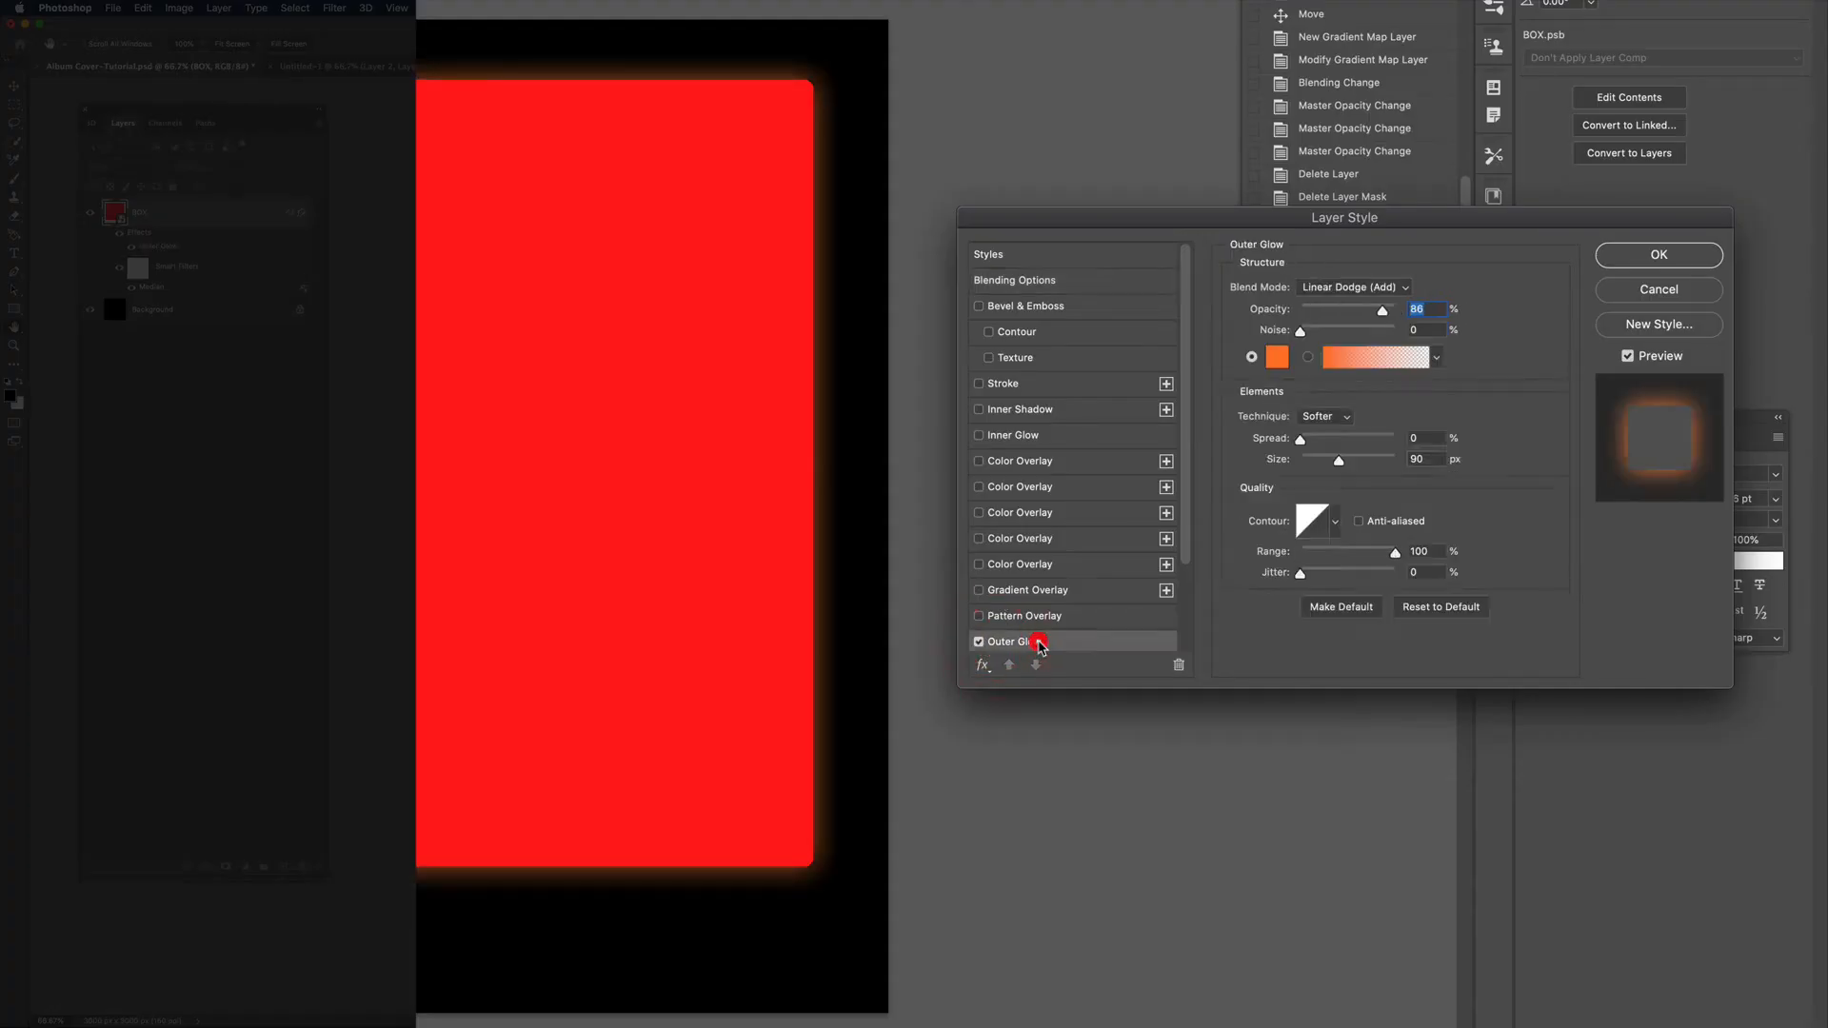
Set the Outer Glow colour to red-orange #ff320a and its size to 65 px
click(1278, 359)
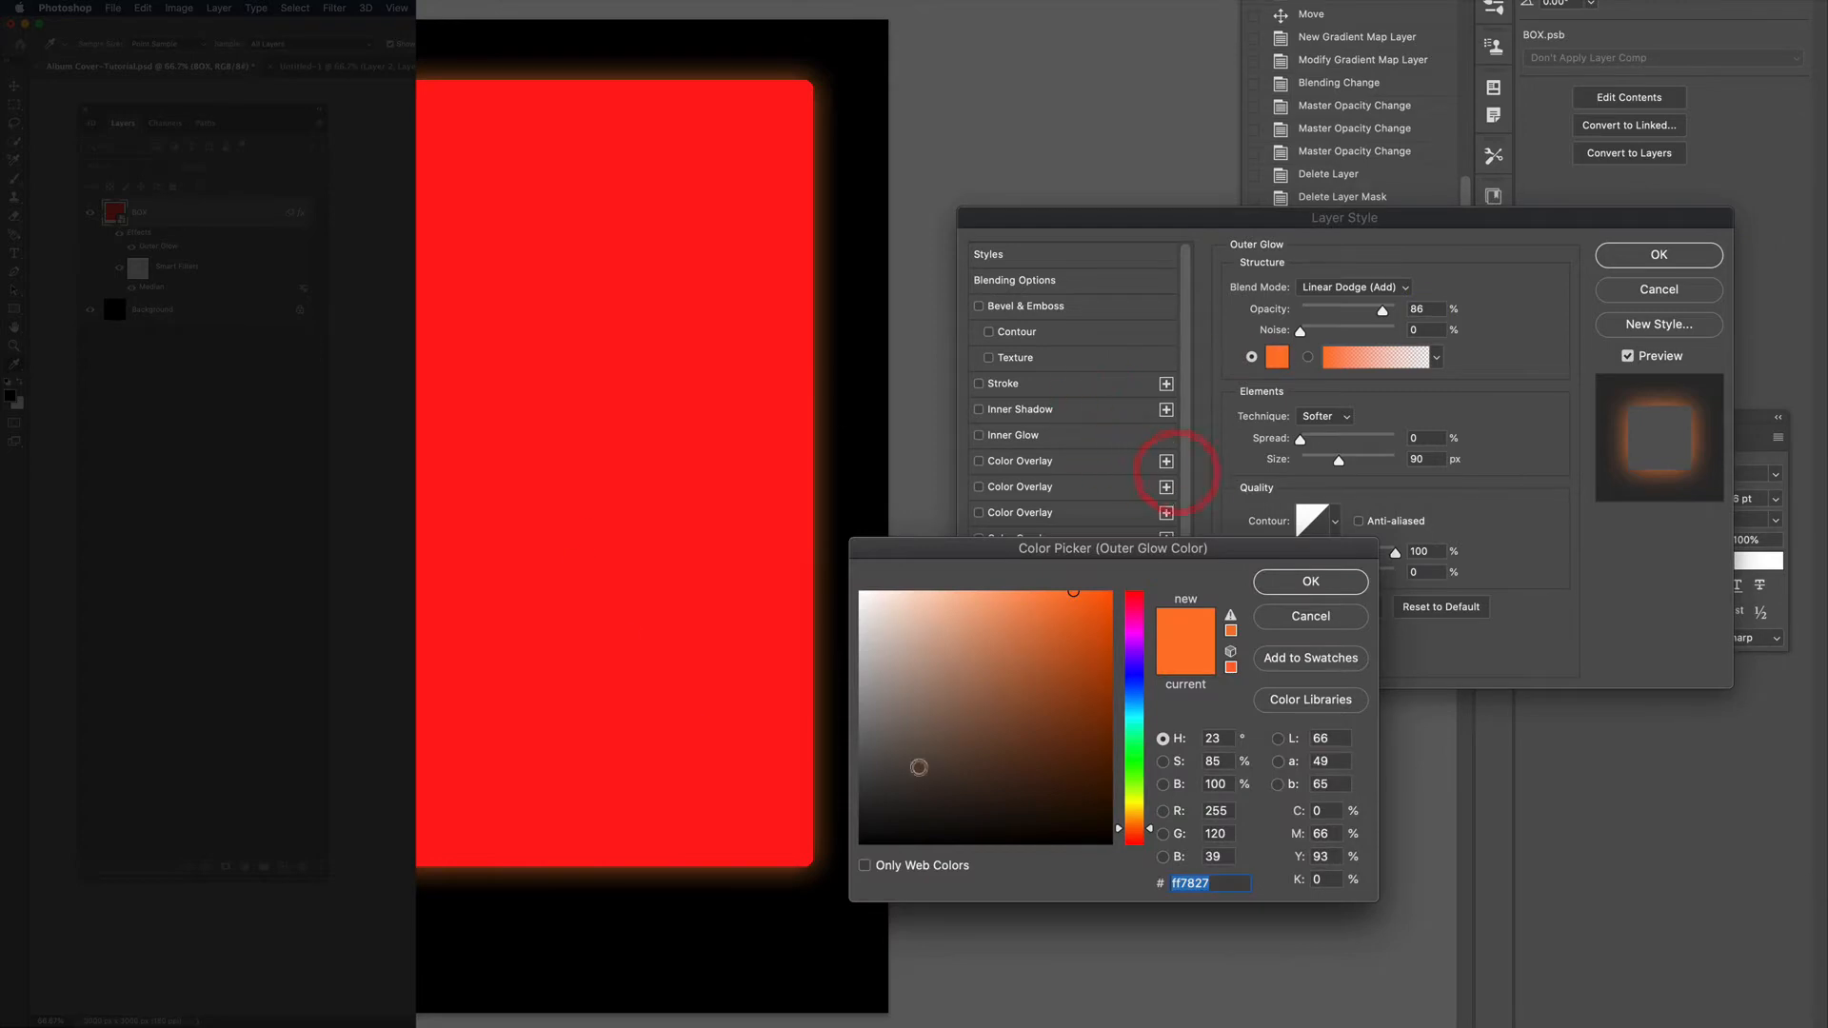
click(1129, 837)
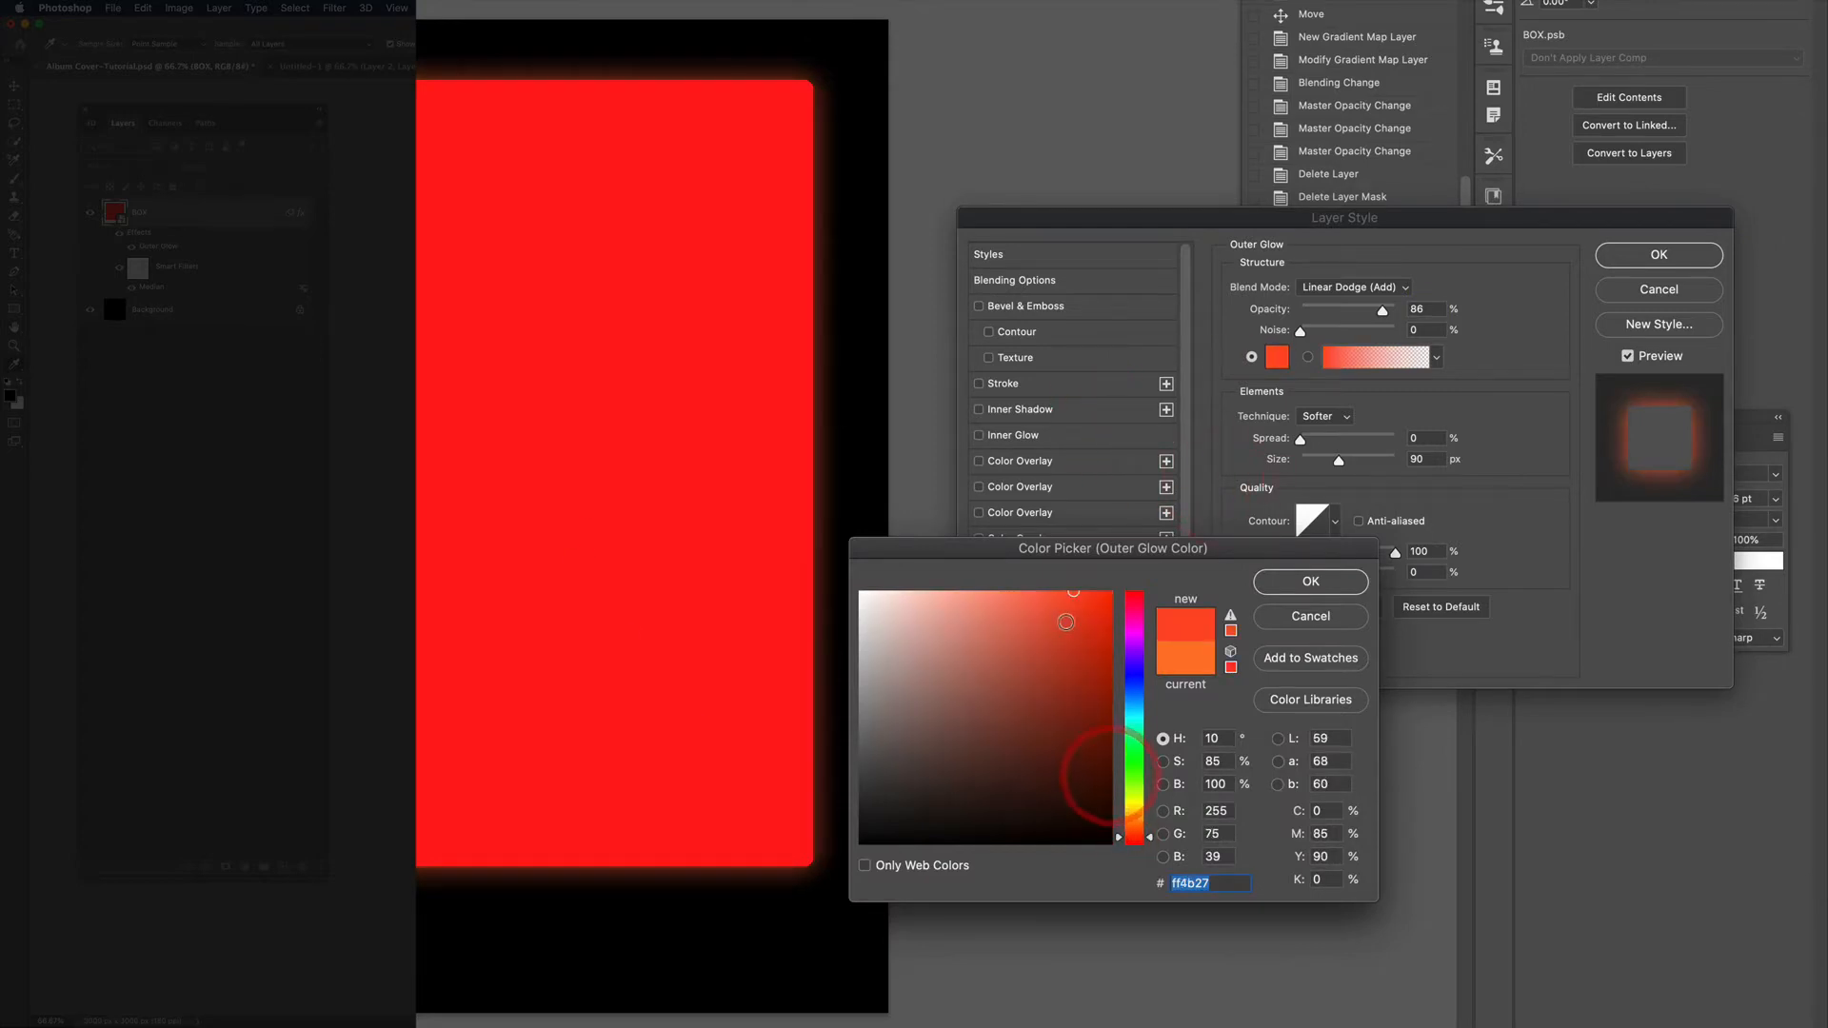
drag(1081, 595, 1101, 589)
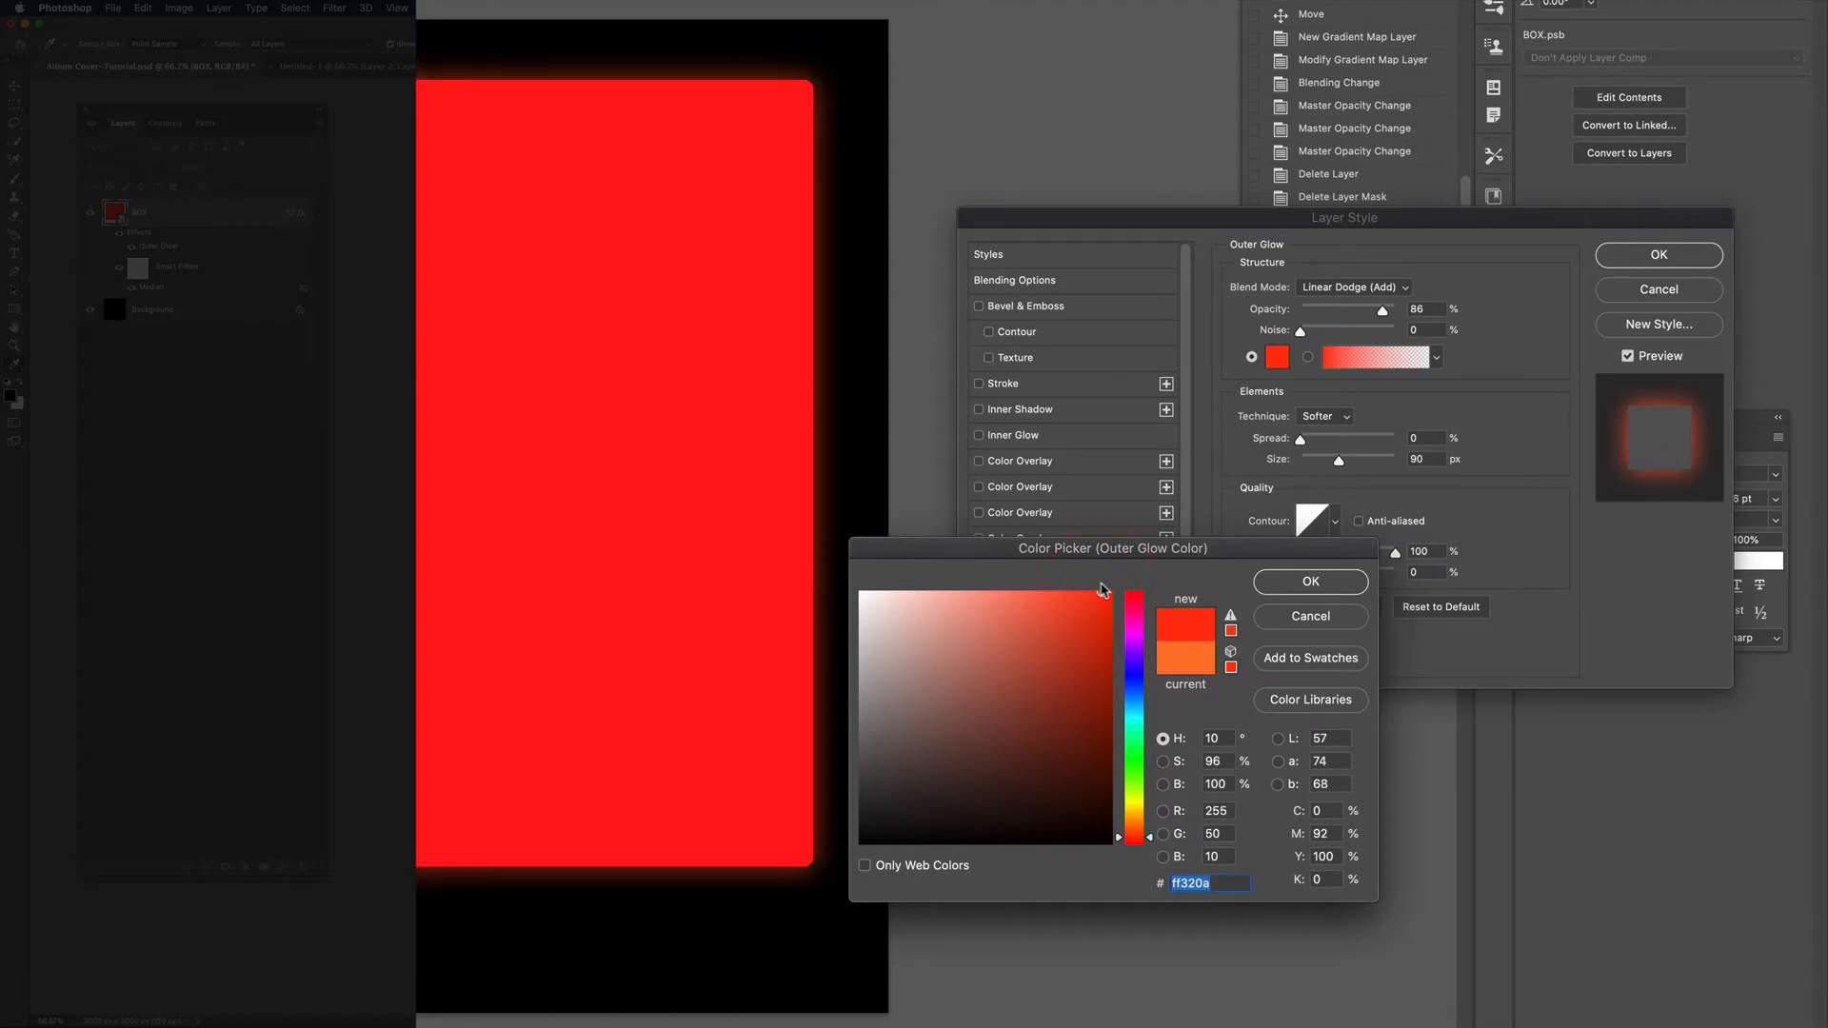
click(1308, 588)
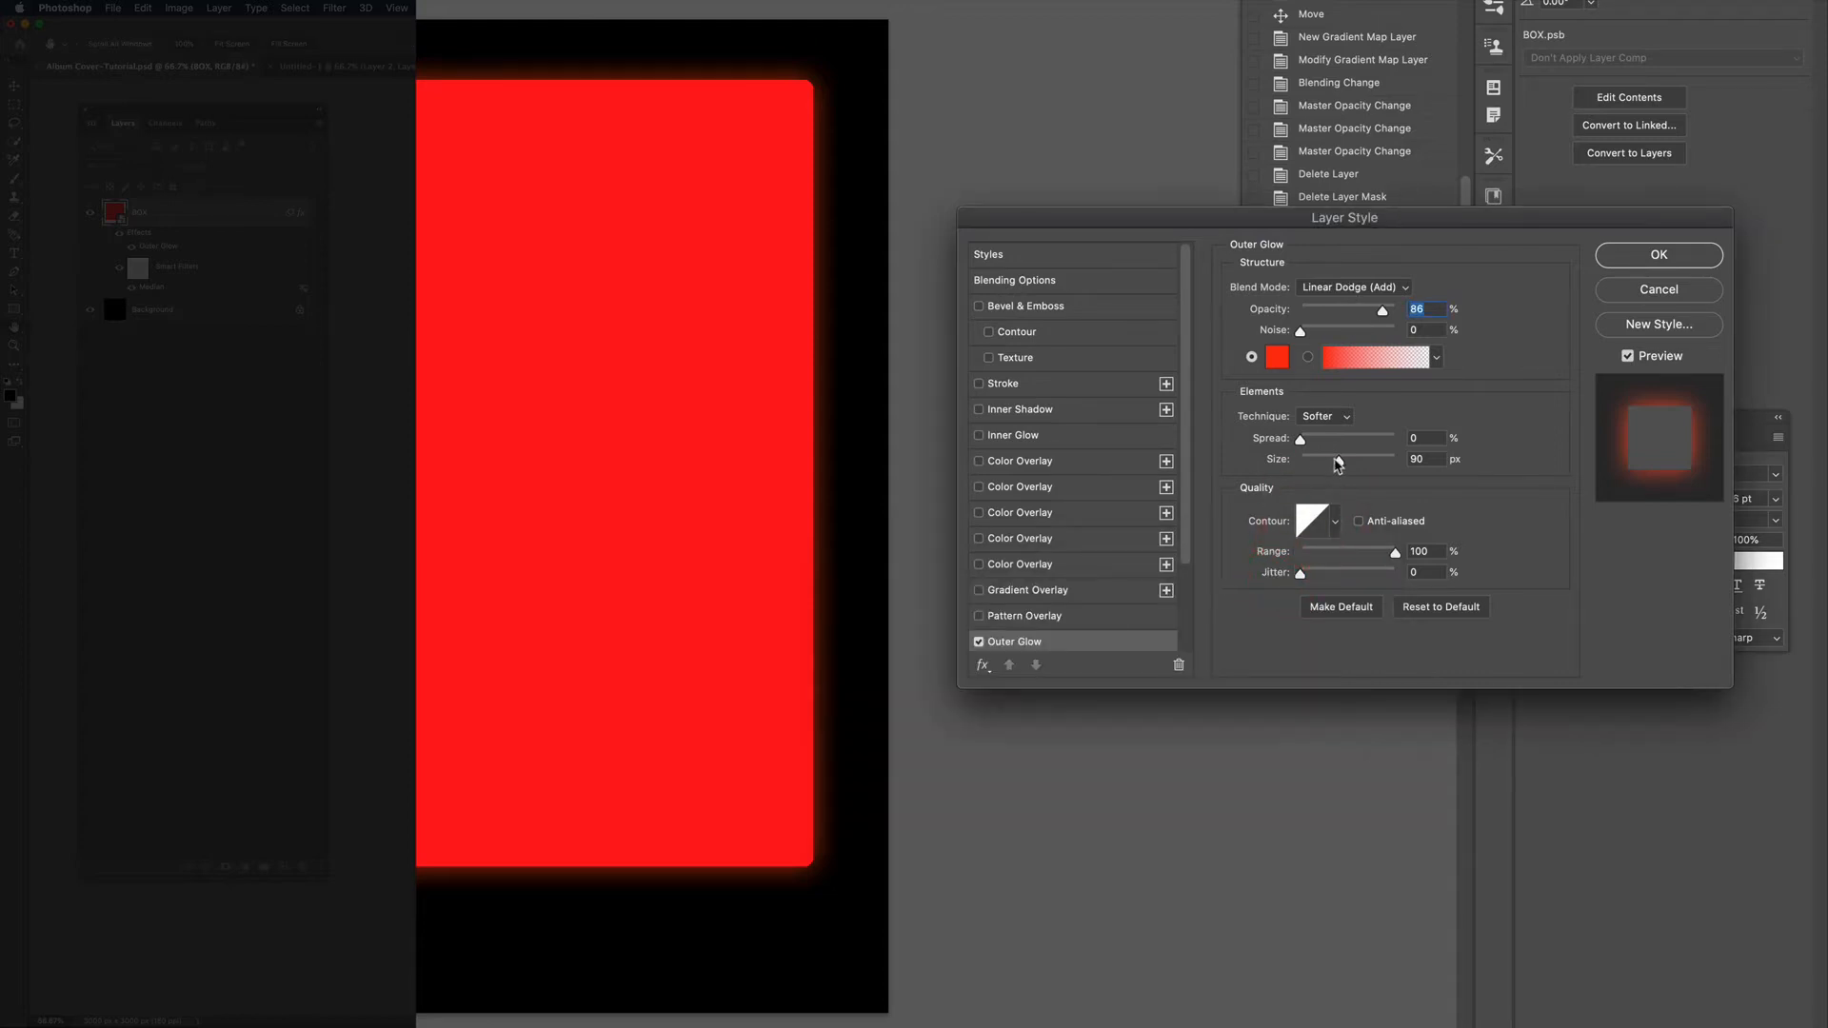
drag(1339, 460, 1331, 465)
drag(1392, 227, 1250, 224)
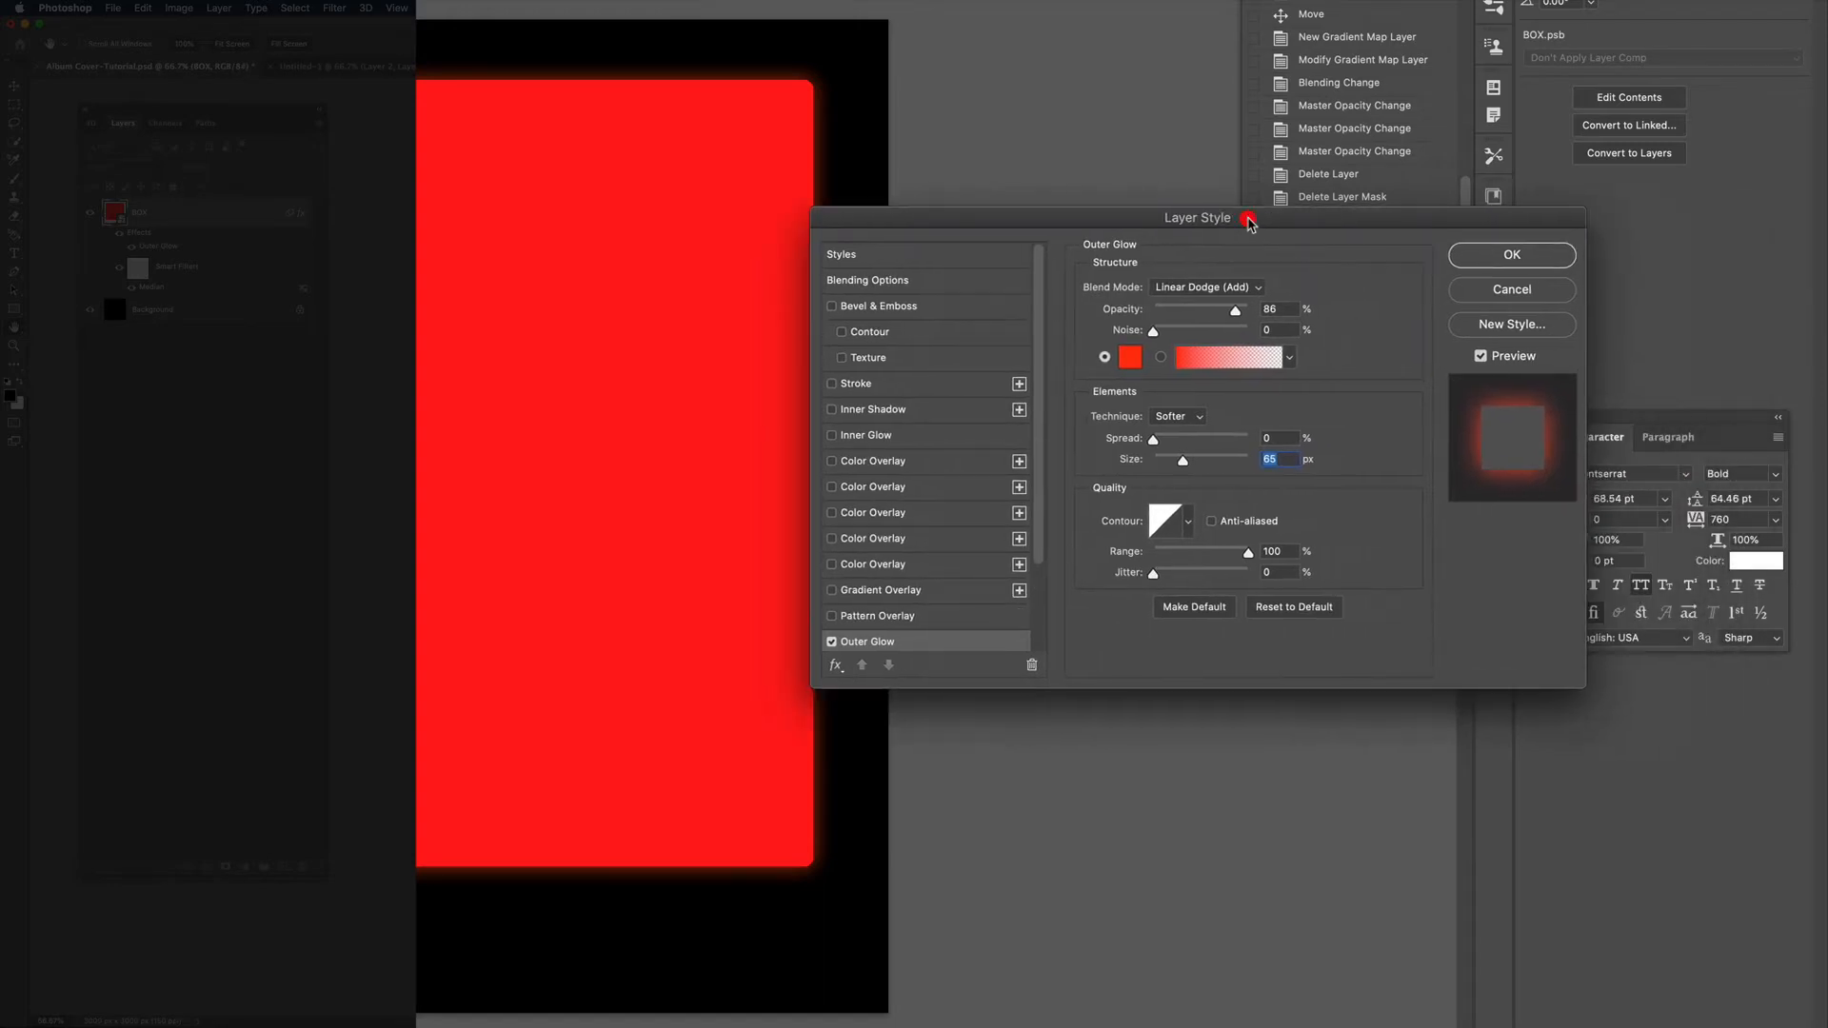
Add an Inner Glow to the BOX layer's style and set its colour to magenta-pink #fe39e4
click(845, 436)
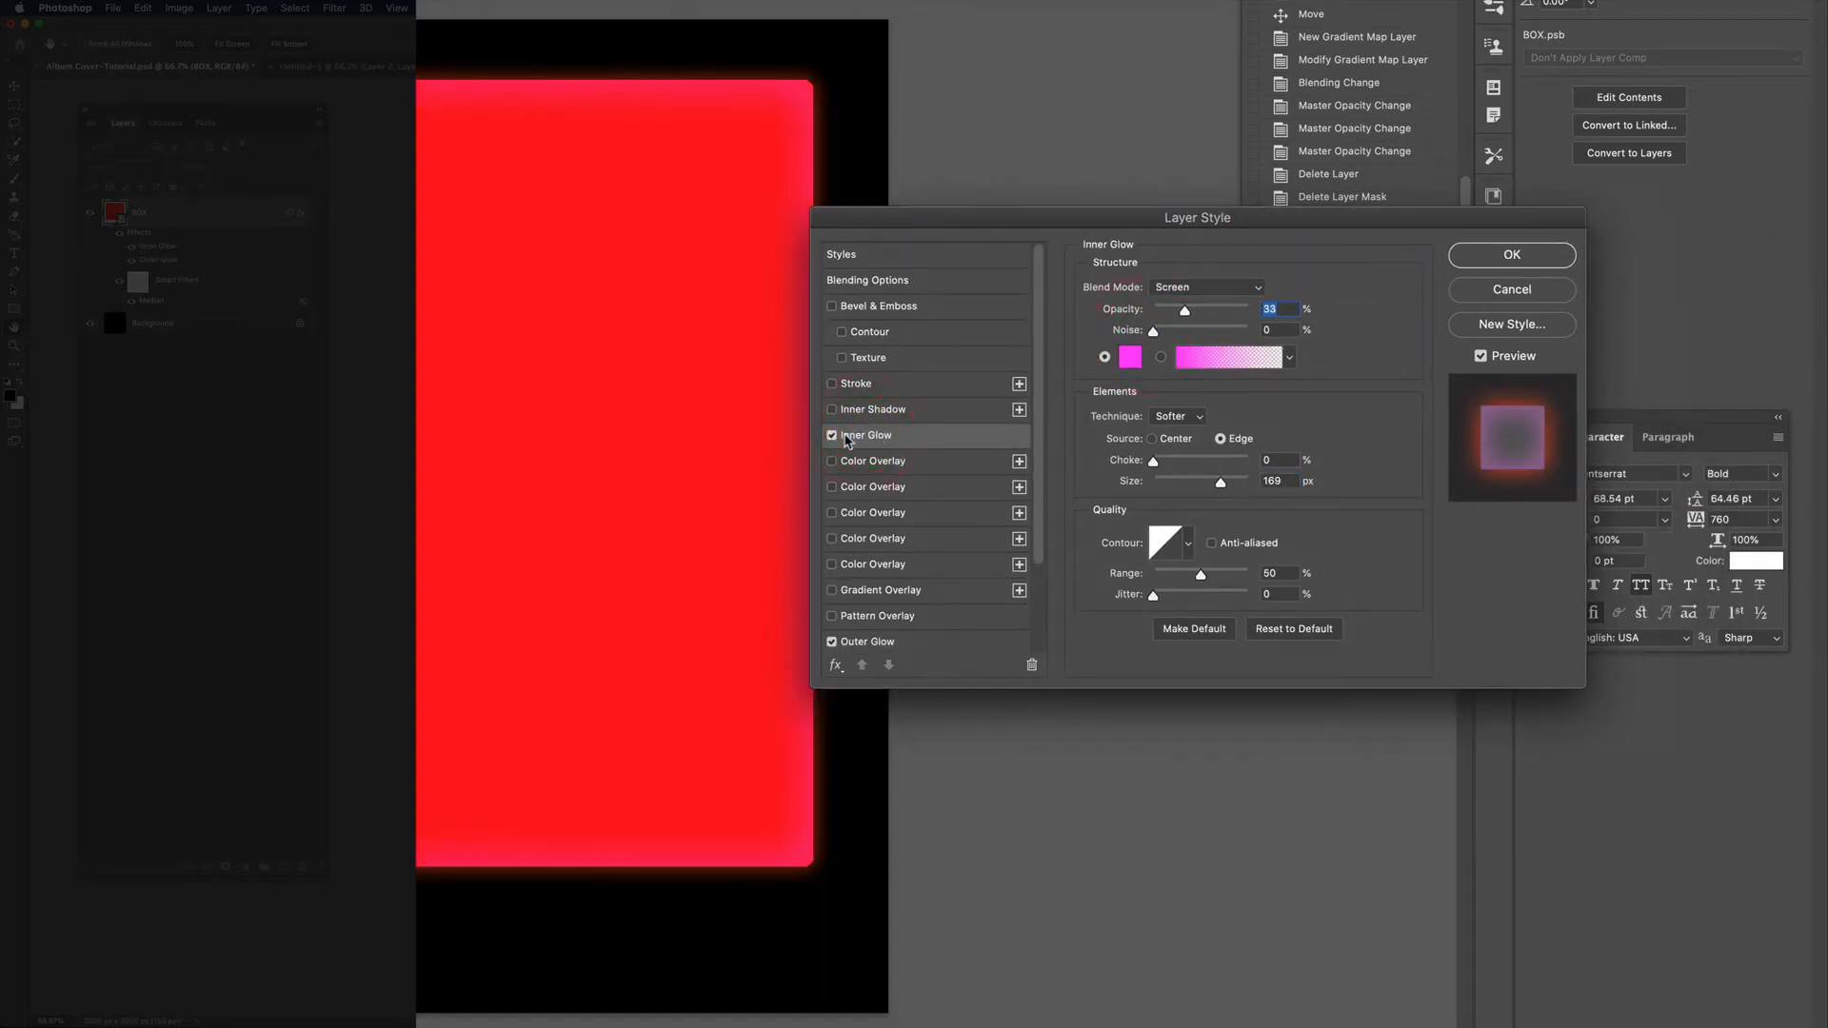
click(1129, 359)
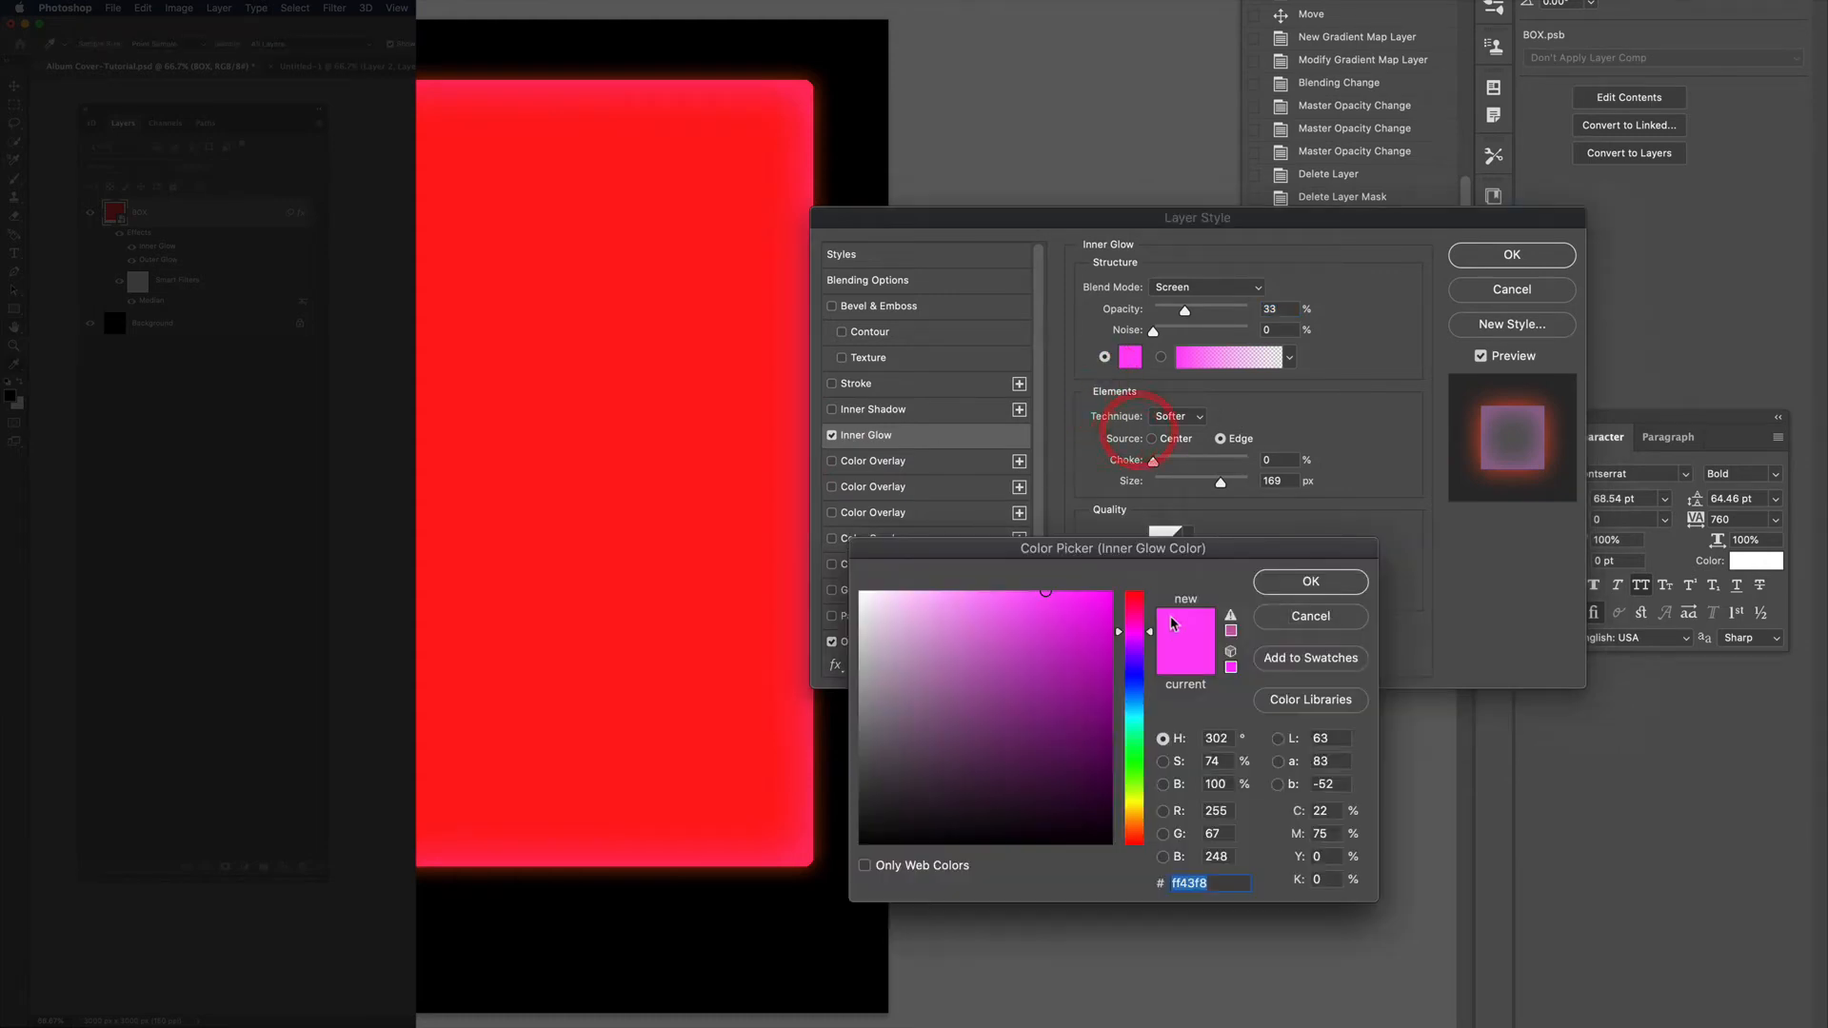
click(1063, 591)
drag(1063, 591, 1055, 592)
drag(1137, 640, 1137, 632)
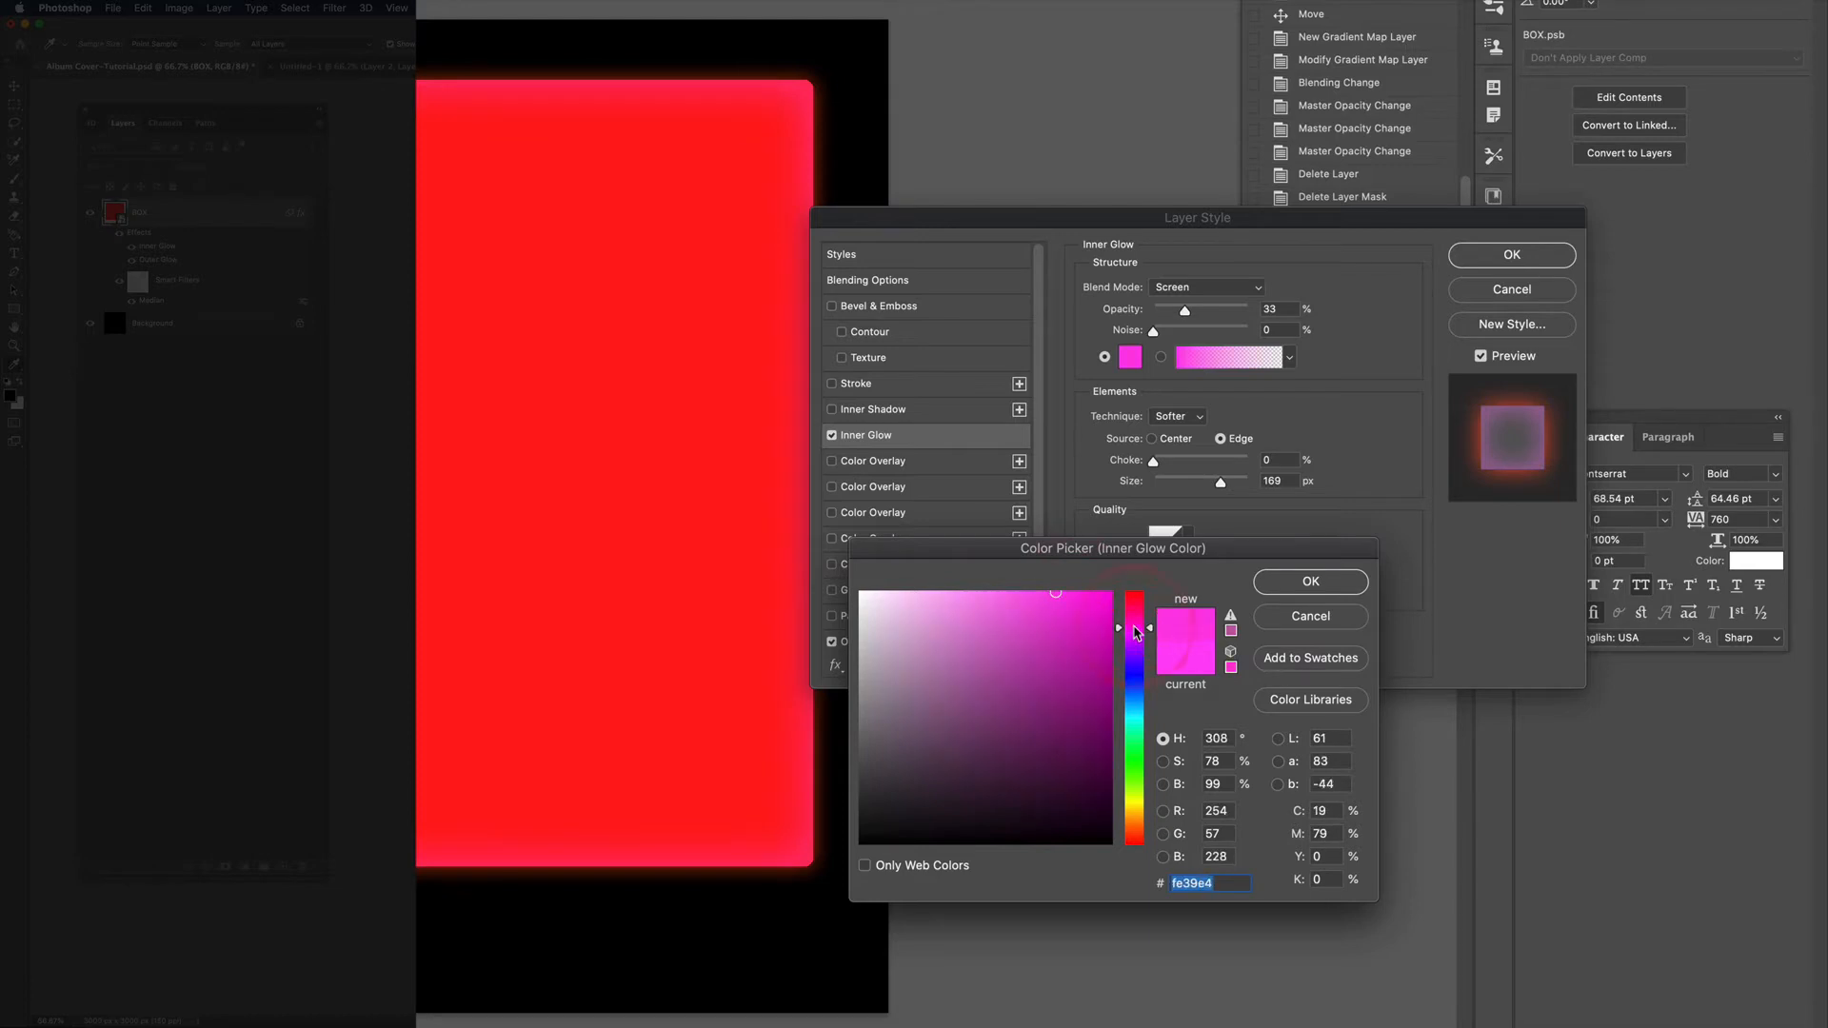
click(1306, 582)
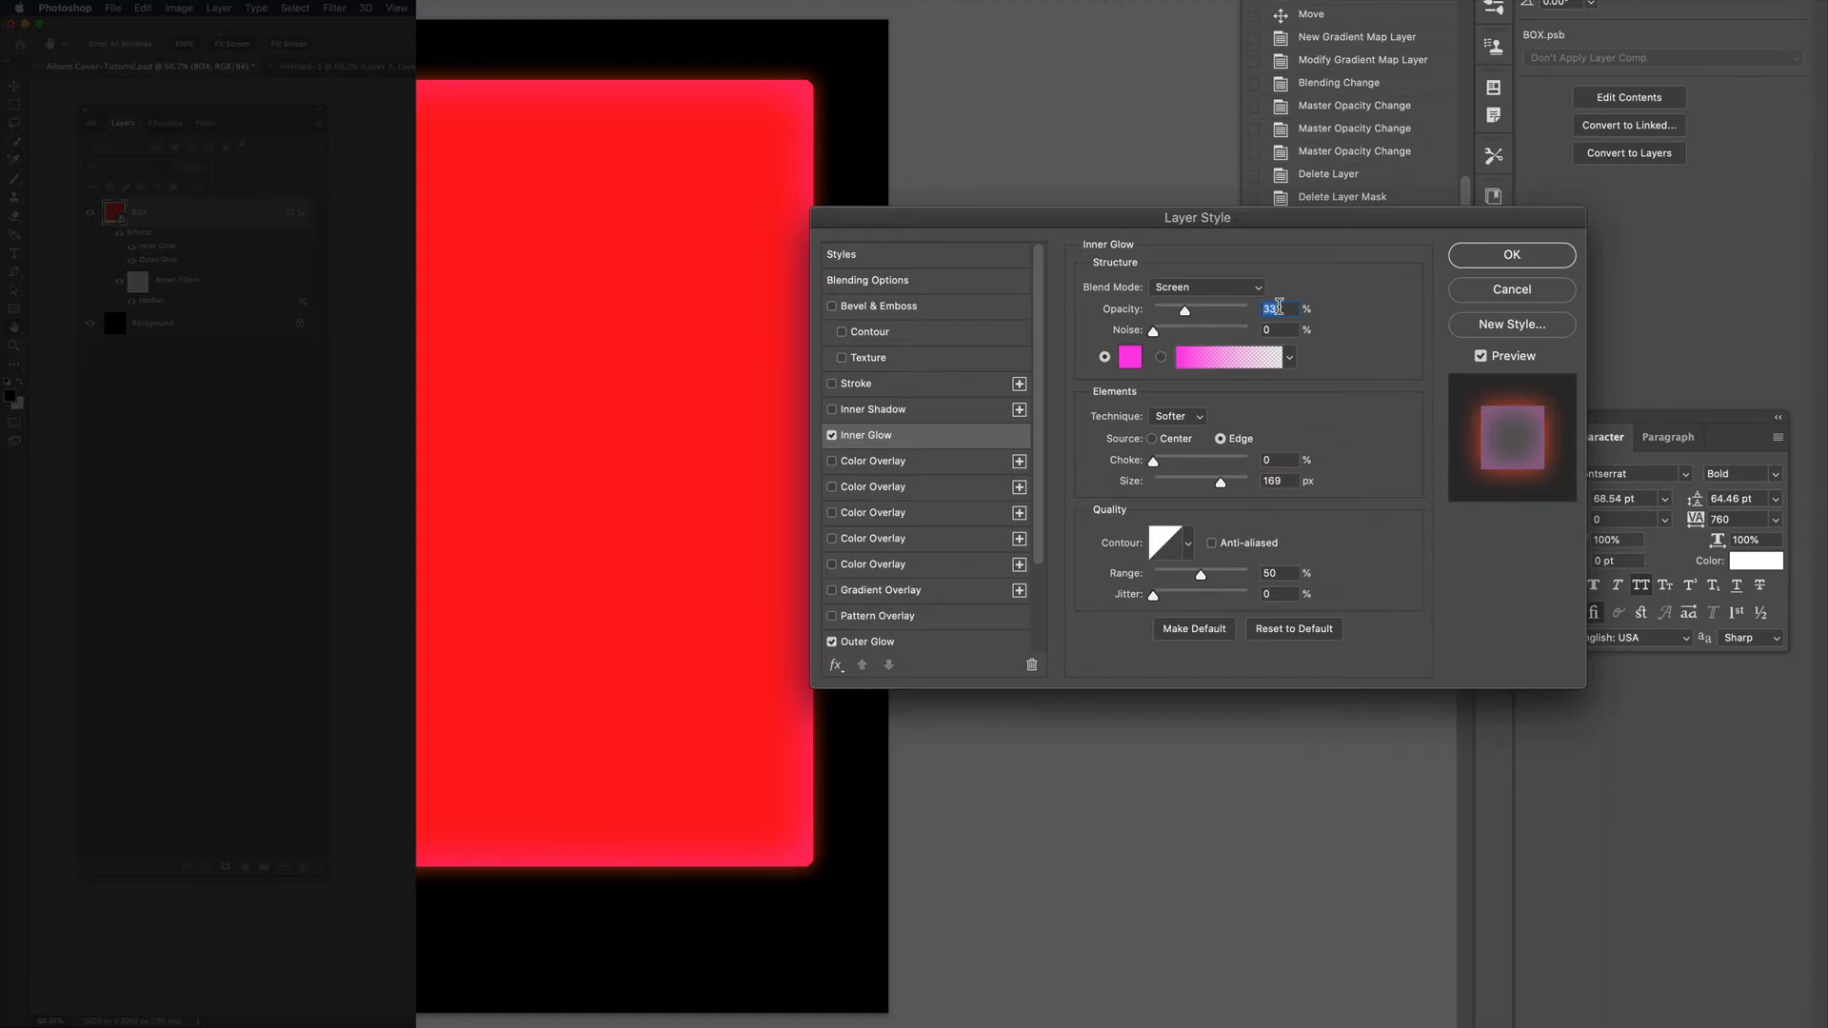
Set the Inner Glow opacity to 30% and apply the layer style
text(30)
drag(1344, 223, 1329, 248)
drag(1064, 246, 1087, 240)
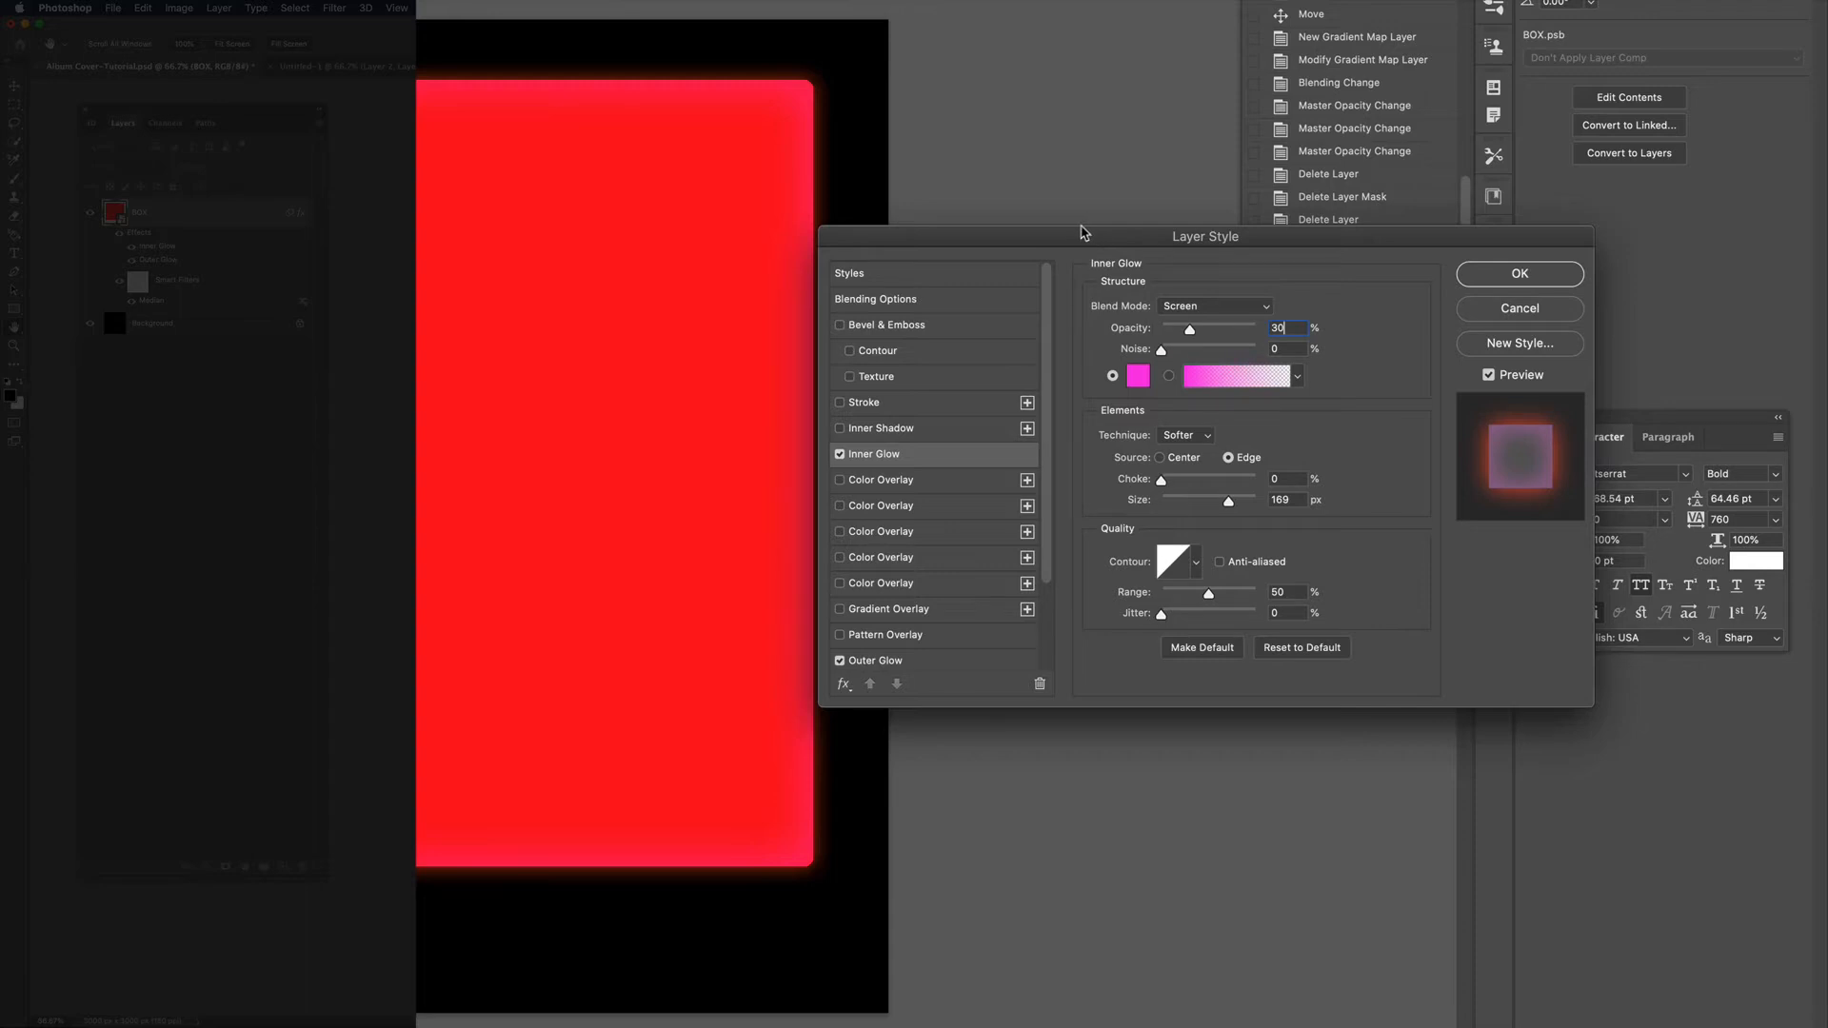
drag(1082, 249, 1087, 227)
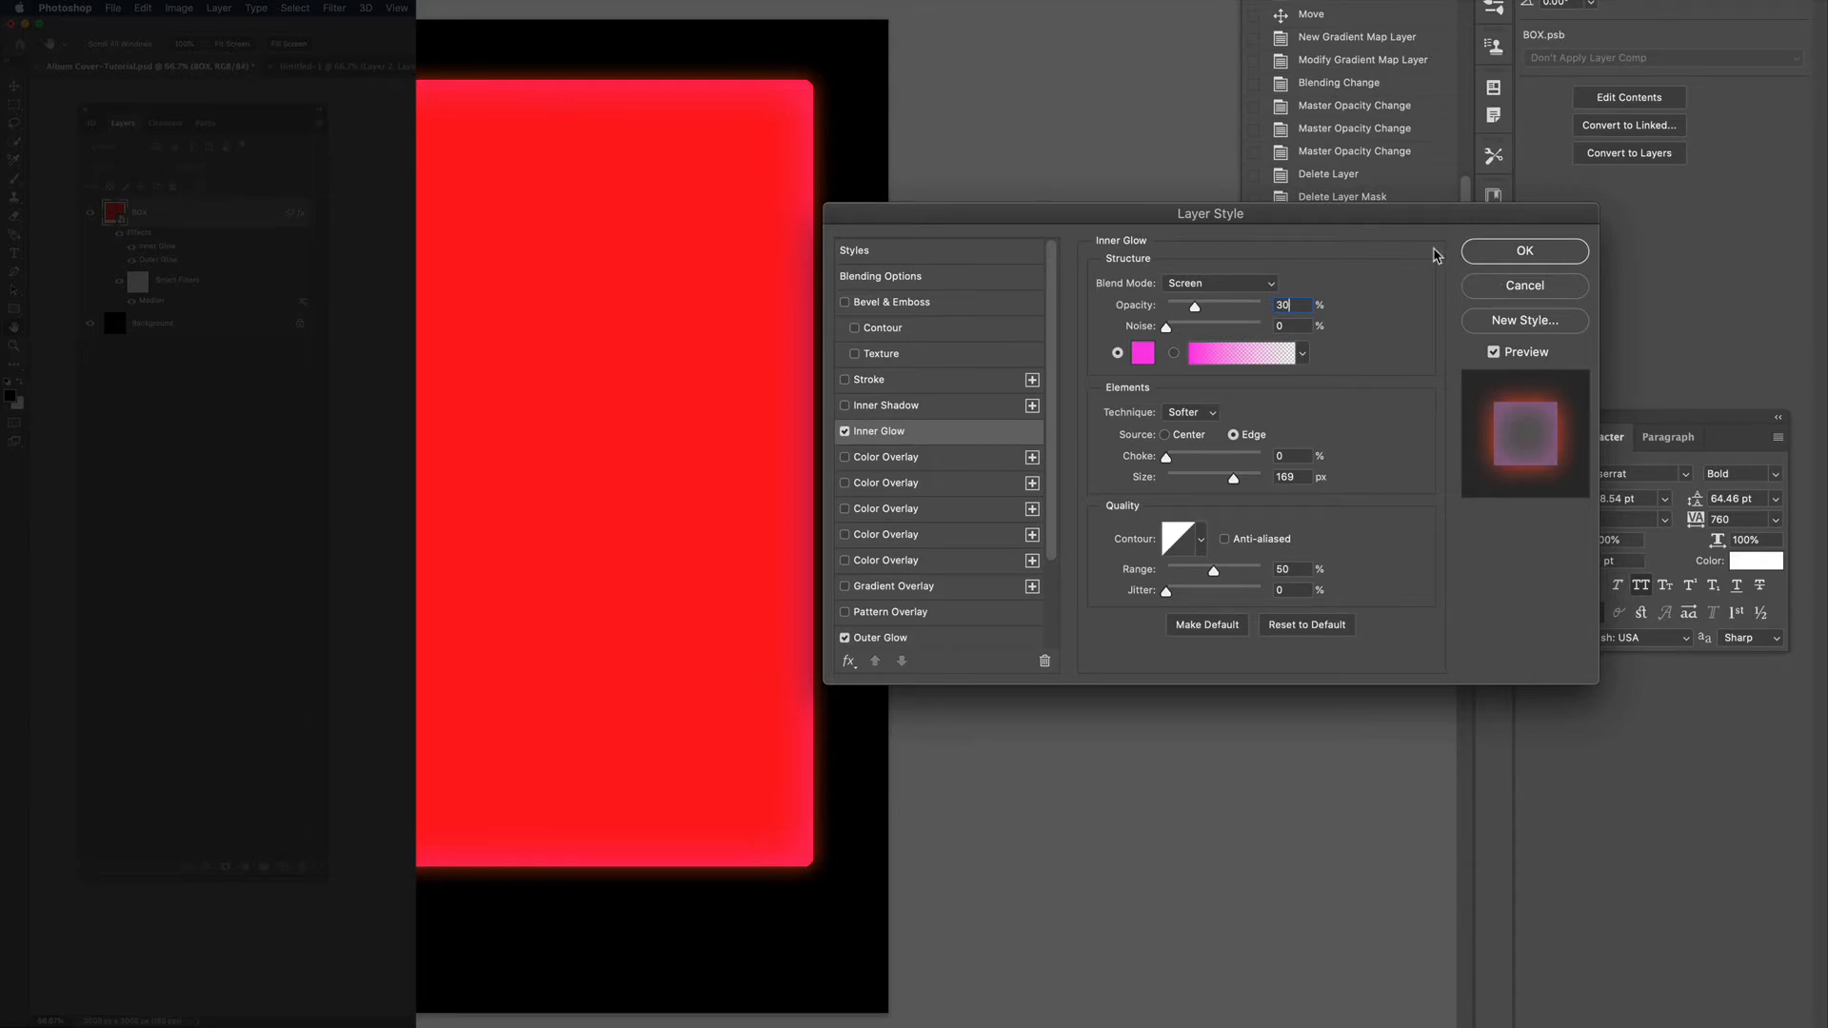
click(1485, 259)
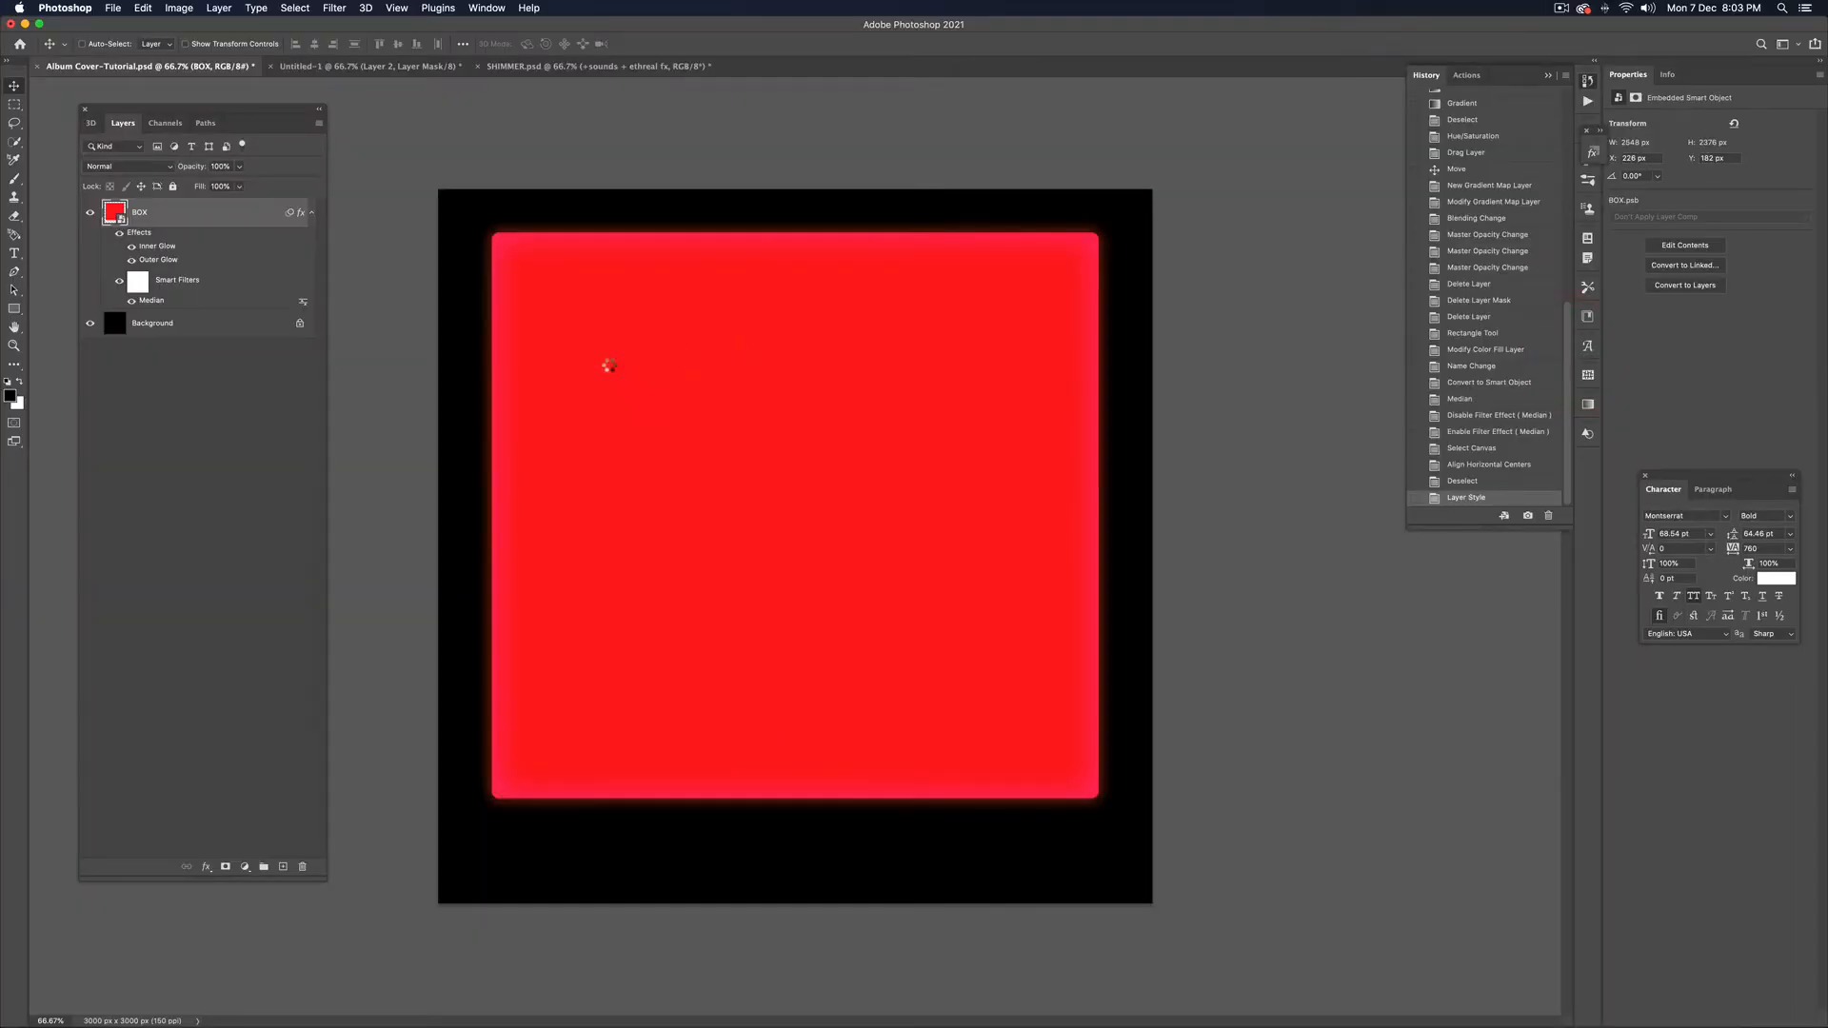
Collapse the BOX layer's effects list and move the box slightly down to about Y 206 px
click(310, 213)
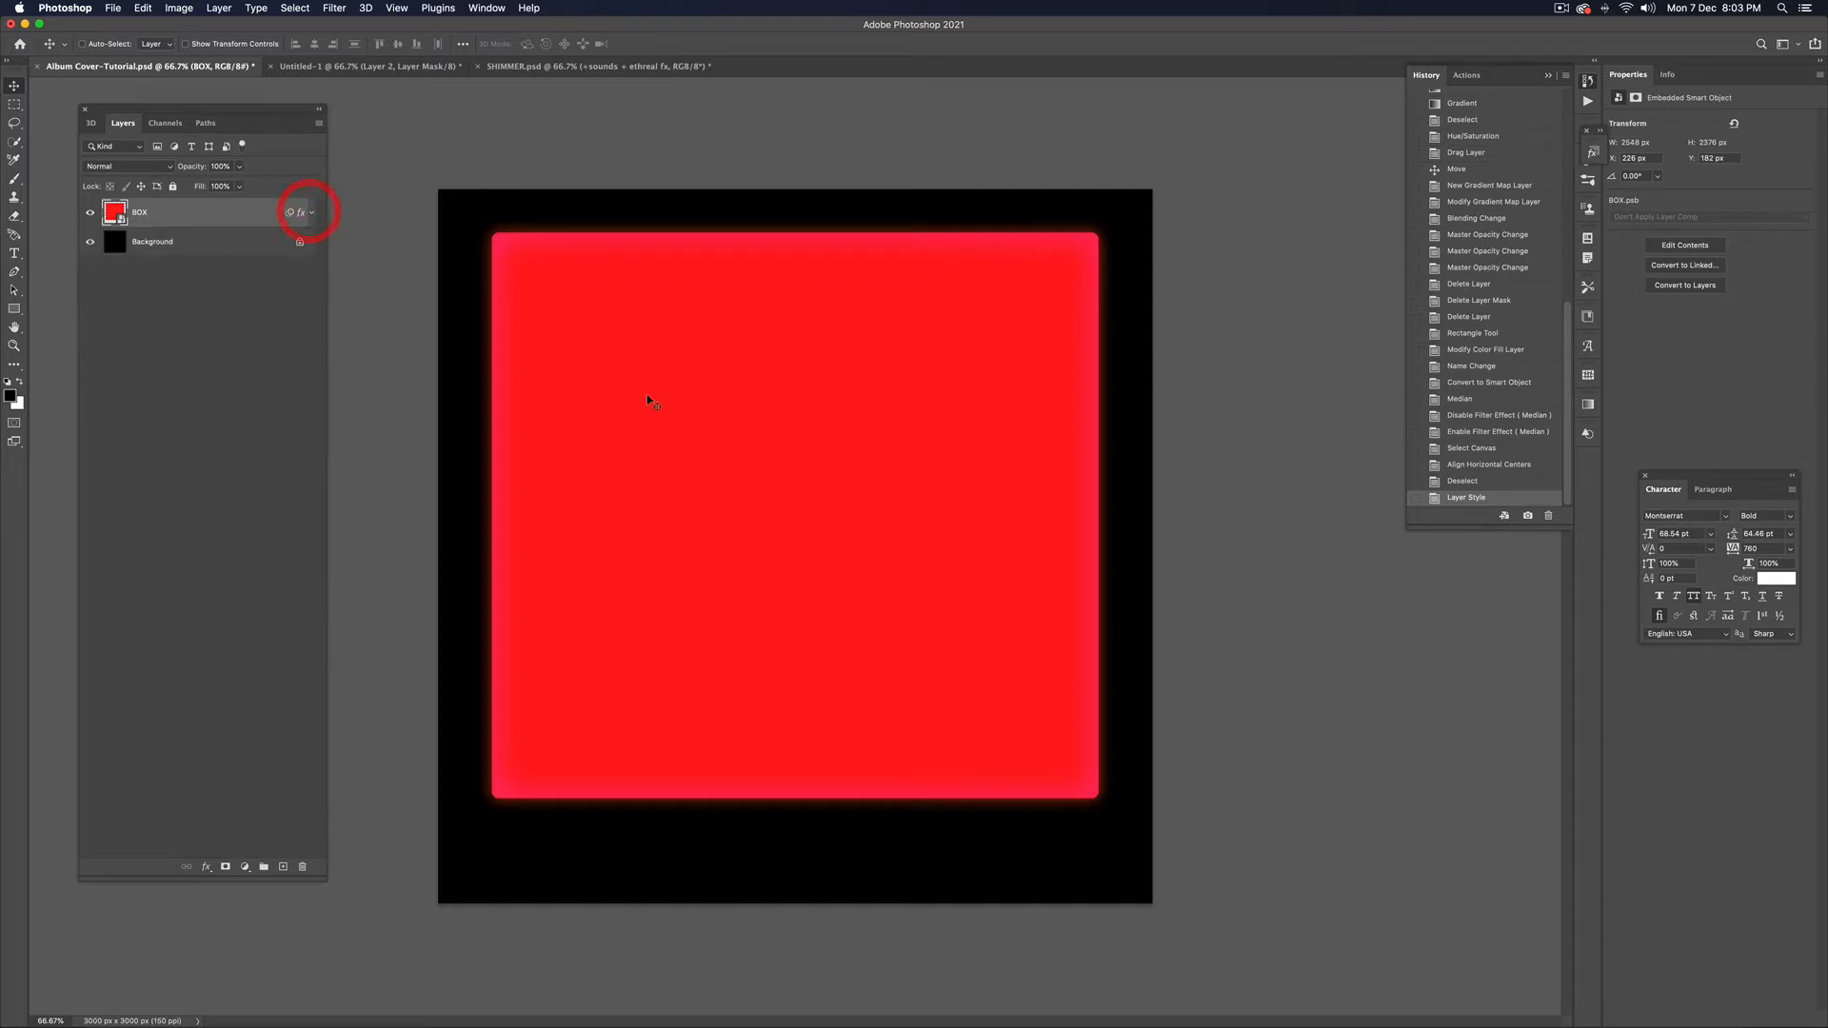
drag(624, 391, 625, 401)
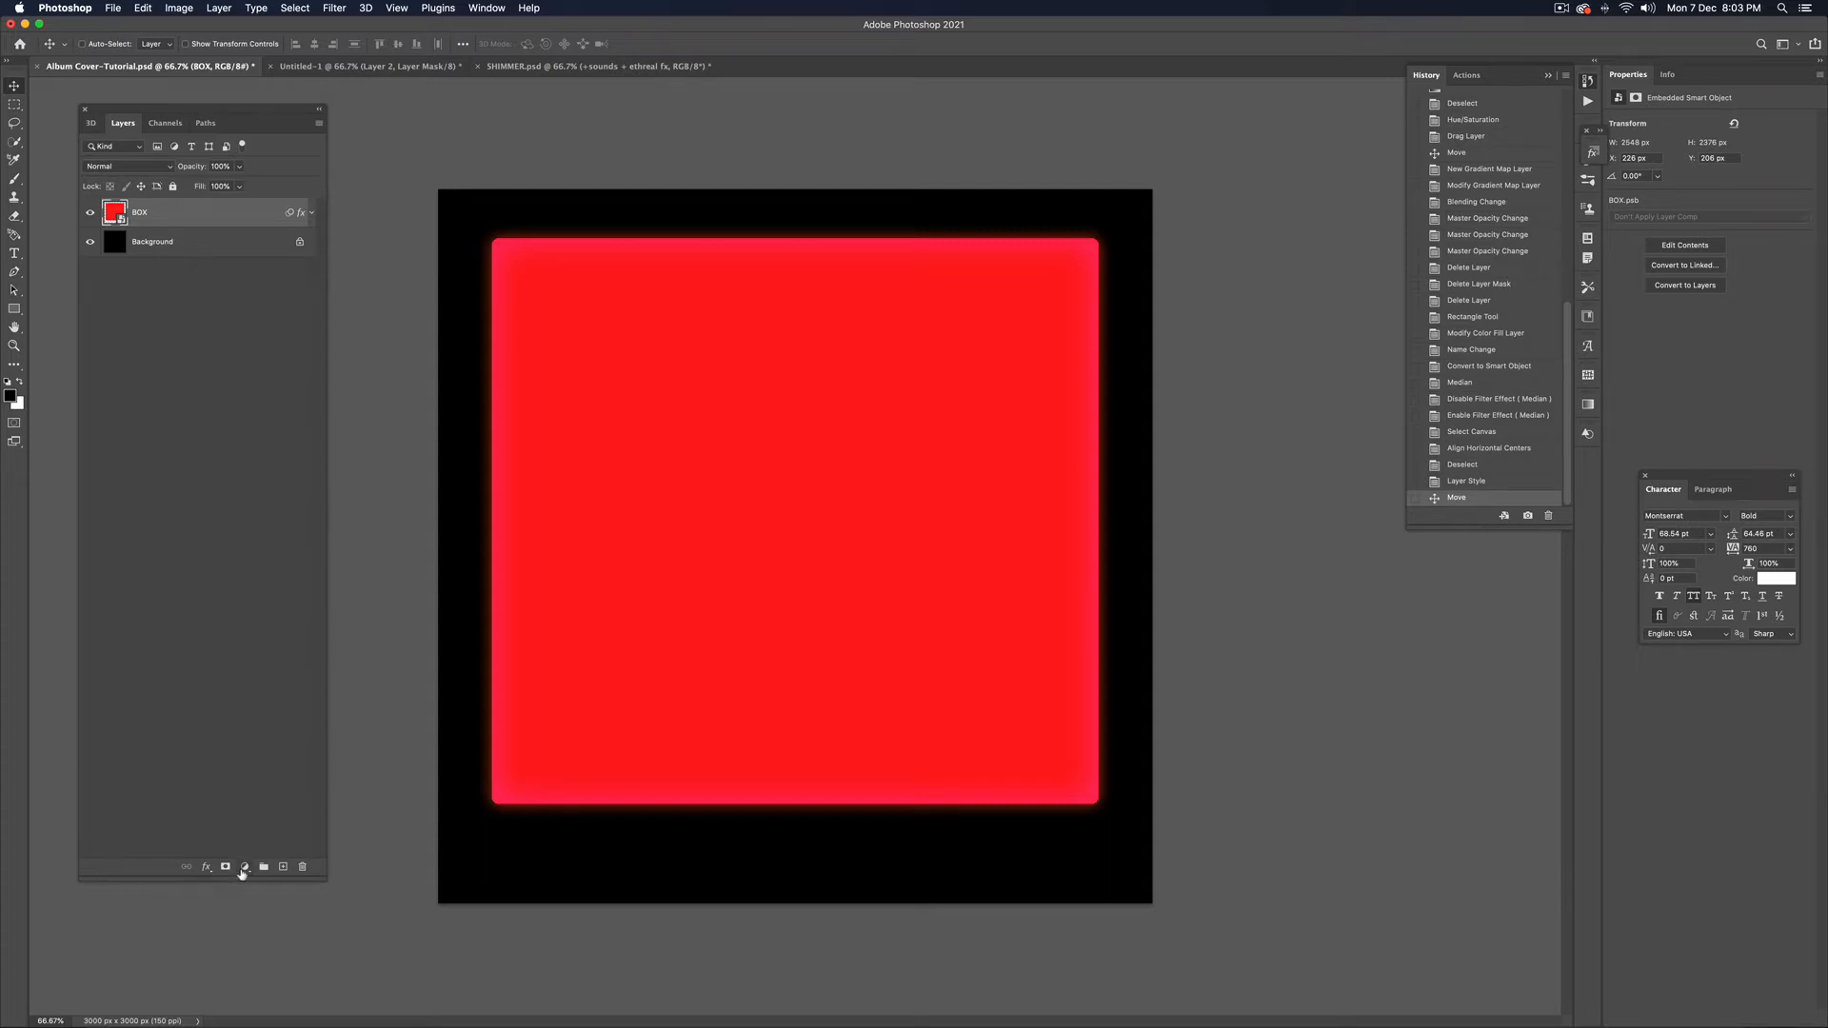
Draw a full-height vertical rectangle about 328 × 3009 px over the left part of the red box
click(15, 309)
right_click(14, 310)
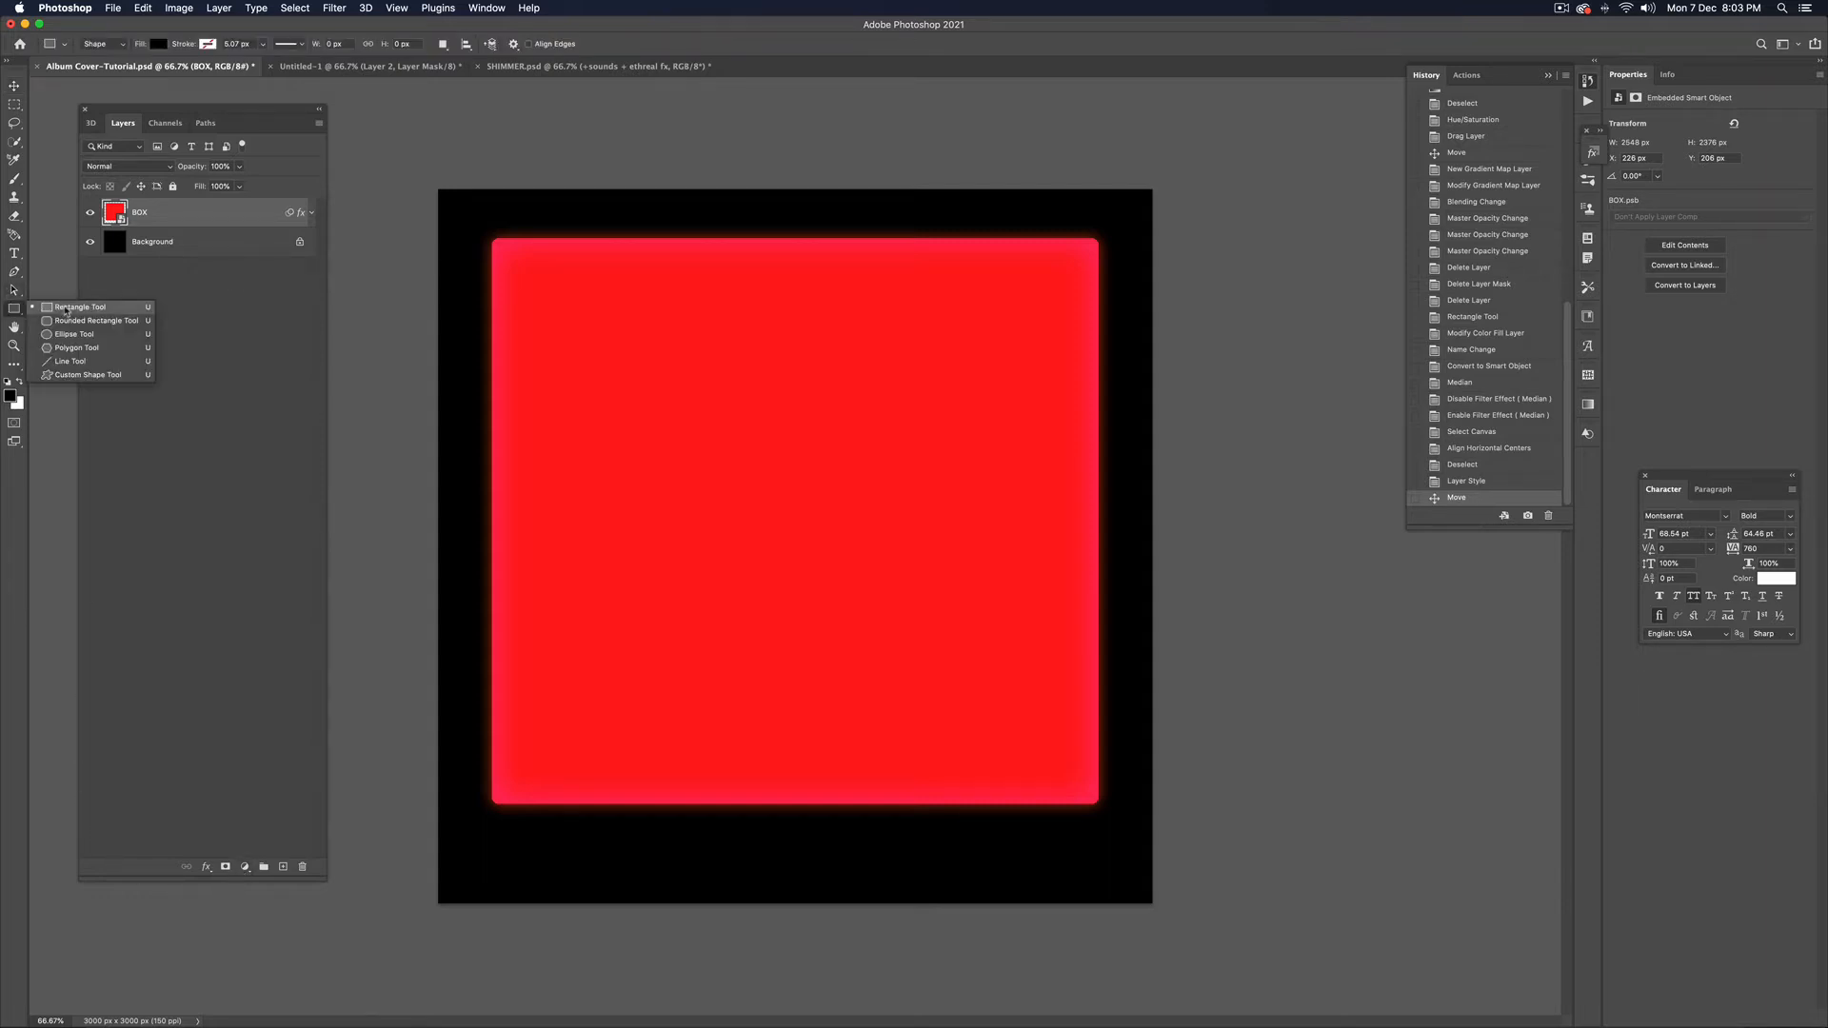
click(66, 308)
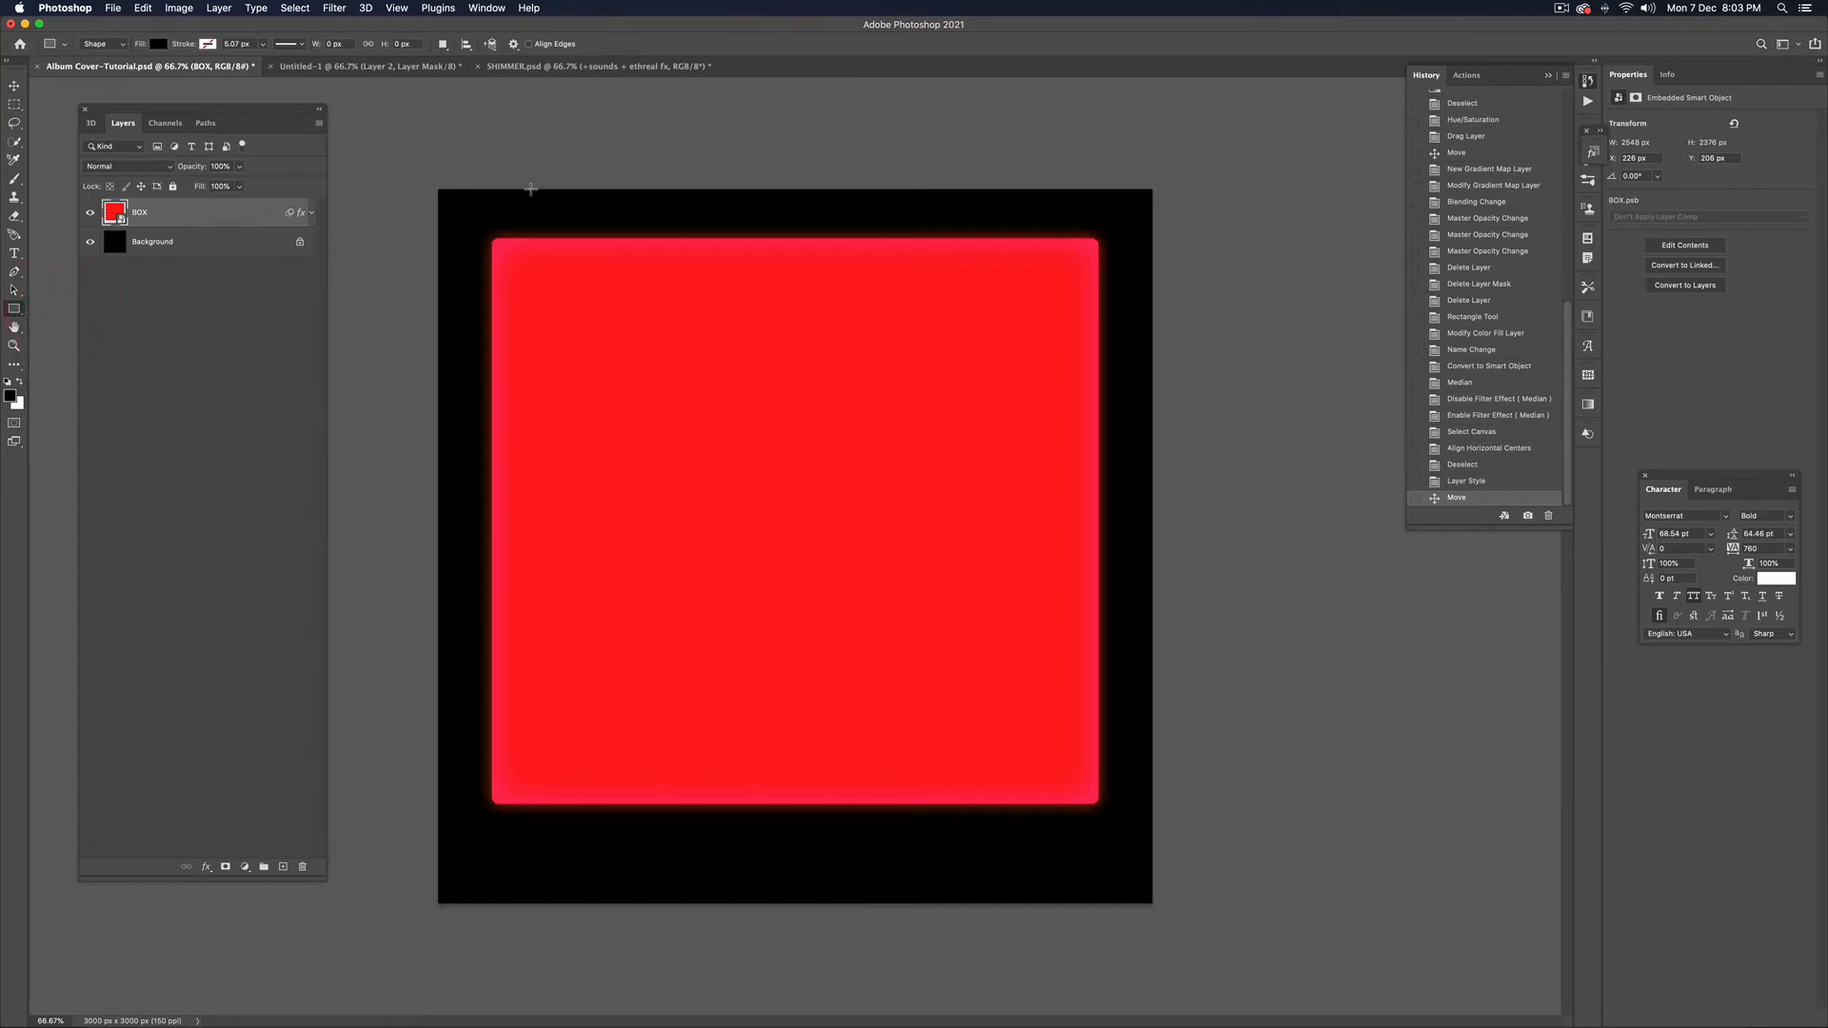
drag(531, 188, 608, 905)
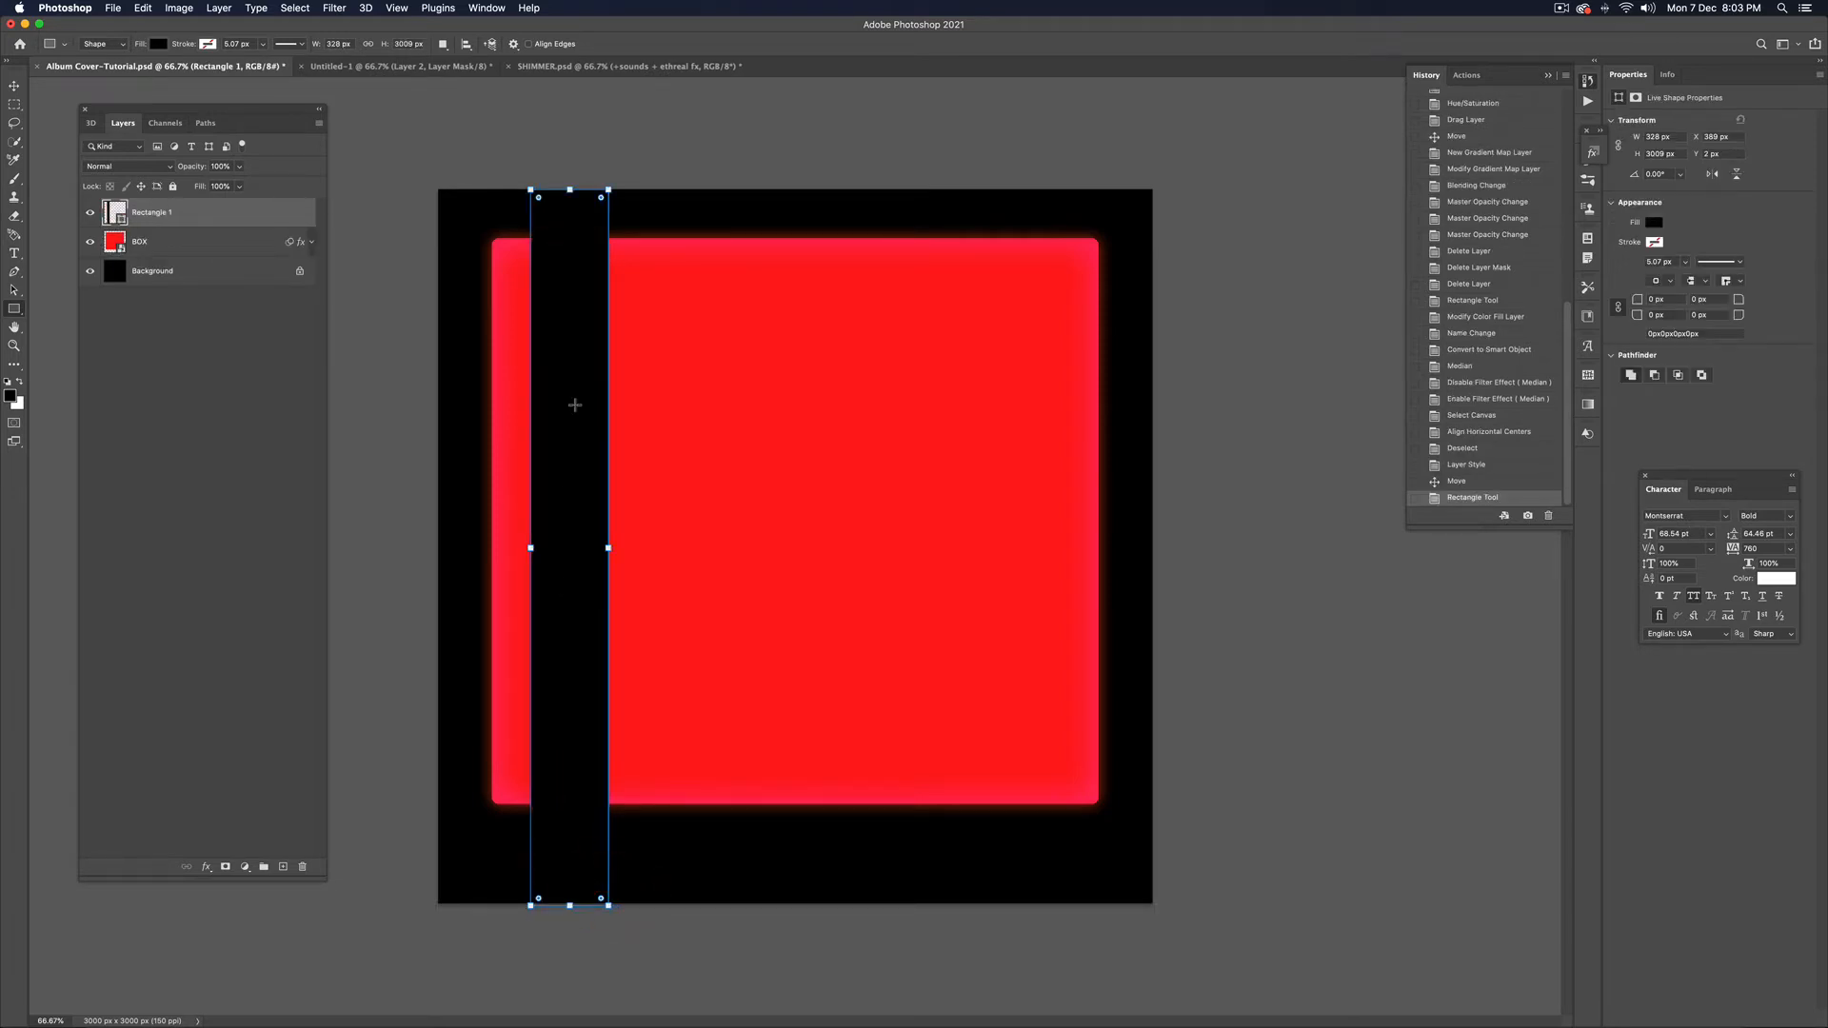
key(v)
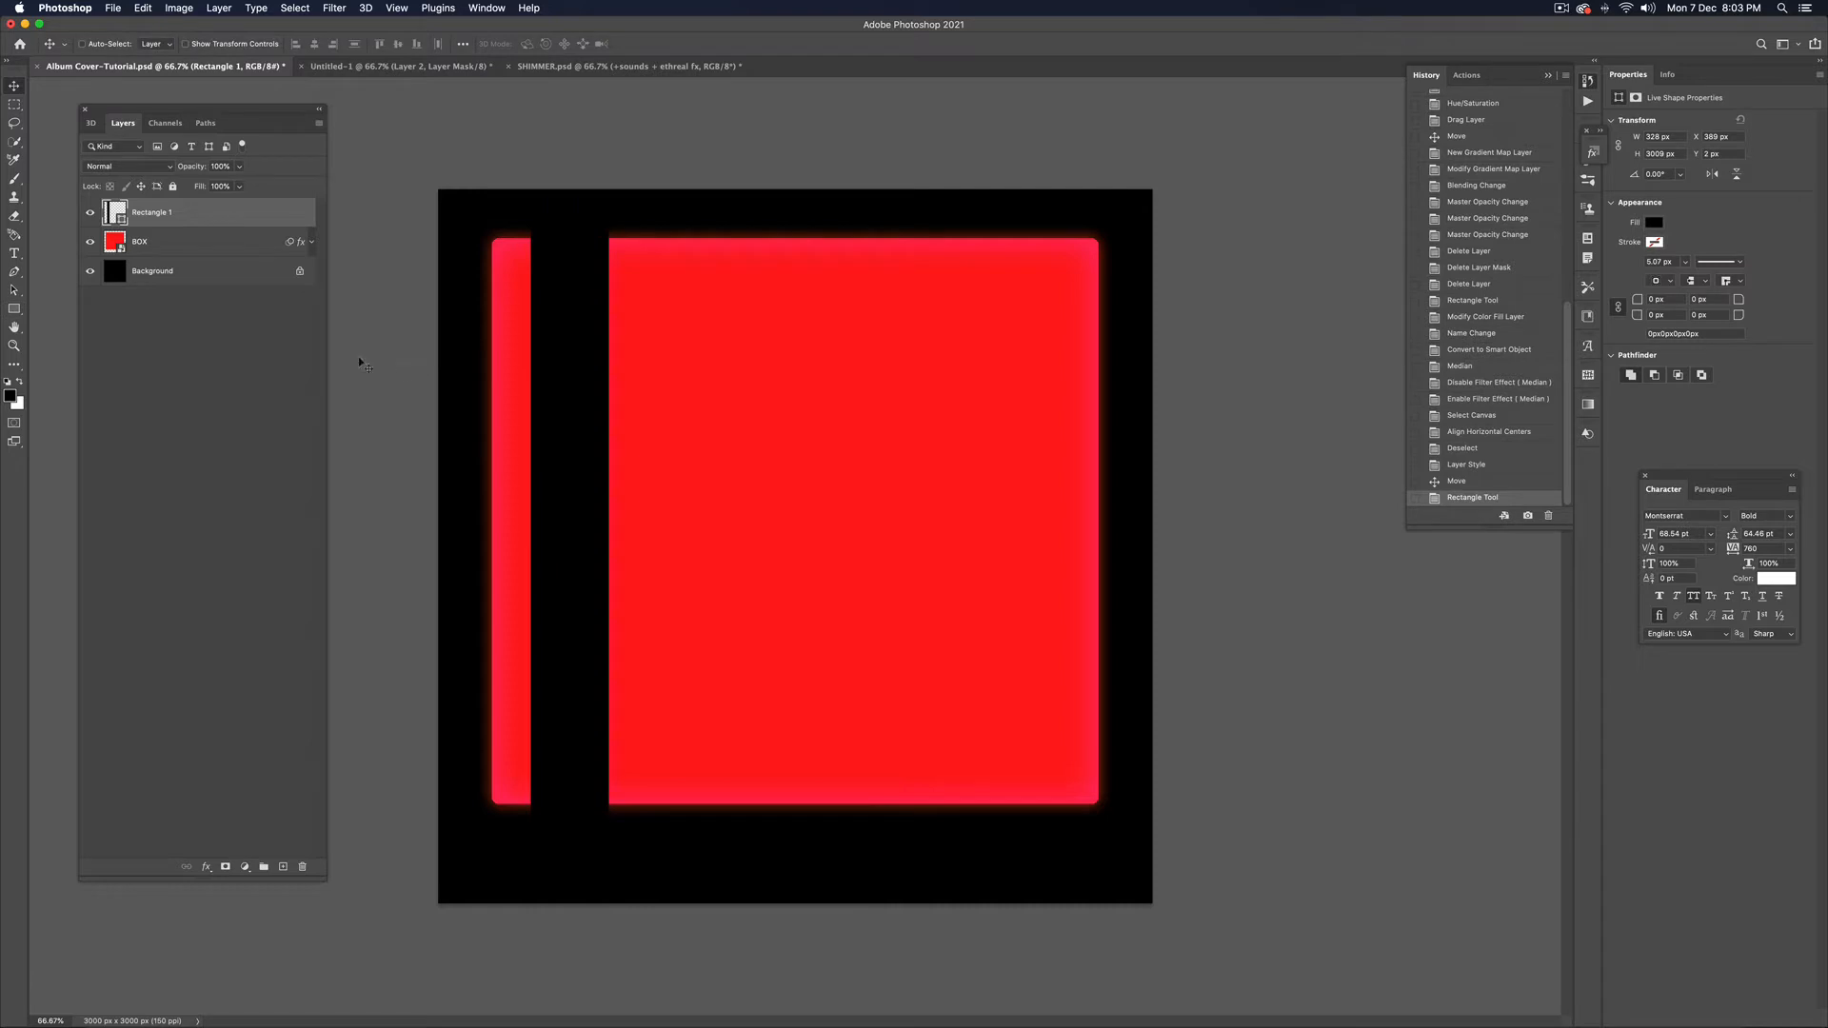
Change the rectangle's fill colour to orange #ff7a19
double_click(115, 211)
drag(1329, 774, 1329, 769)
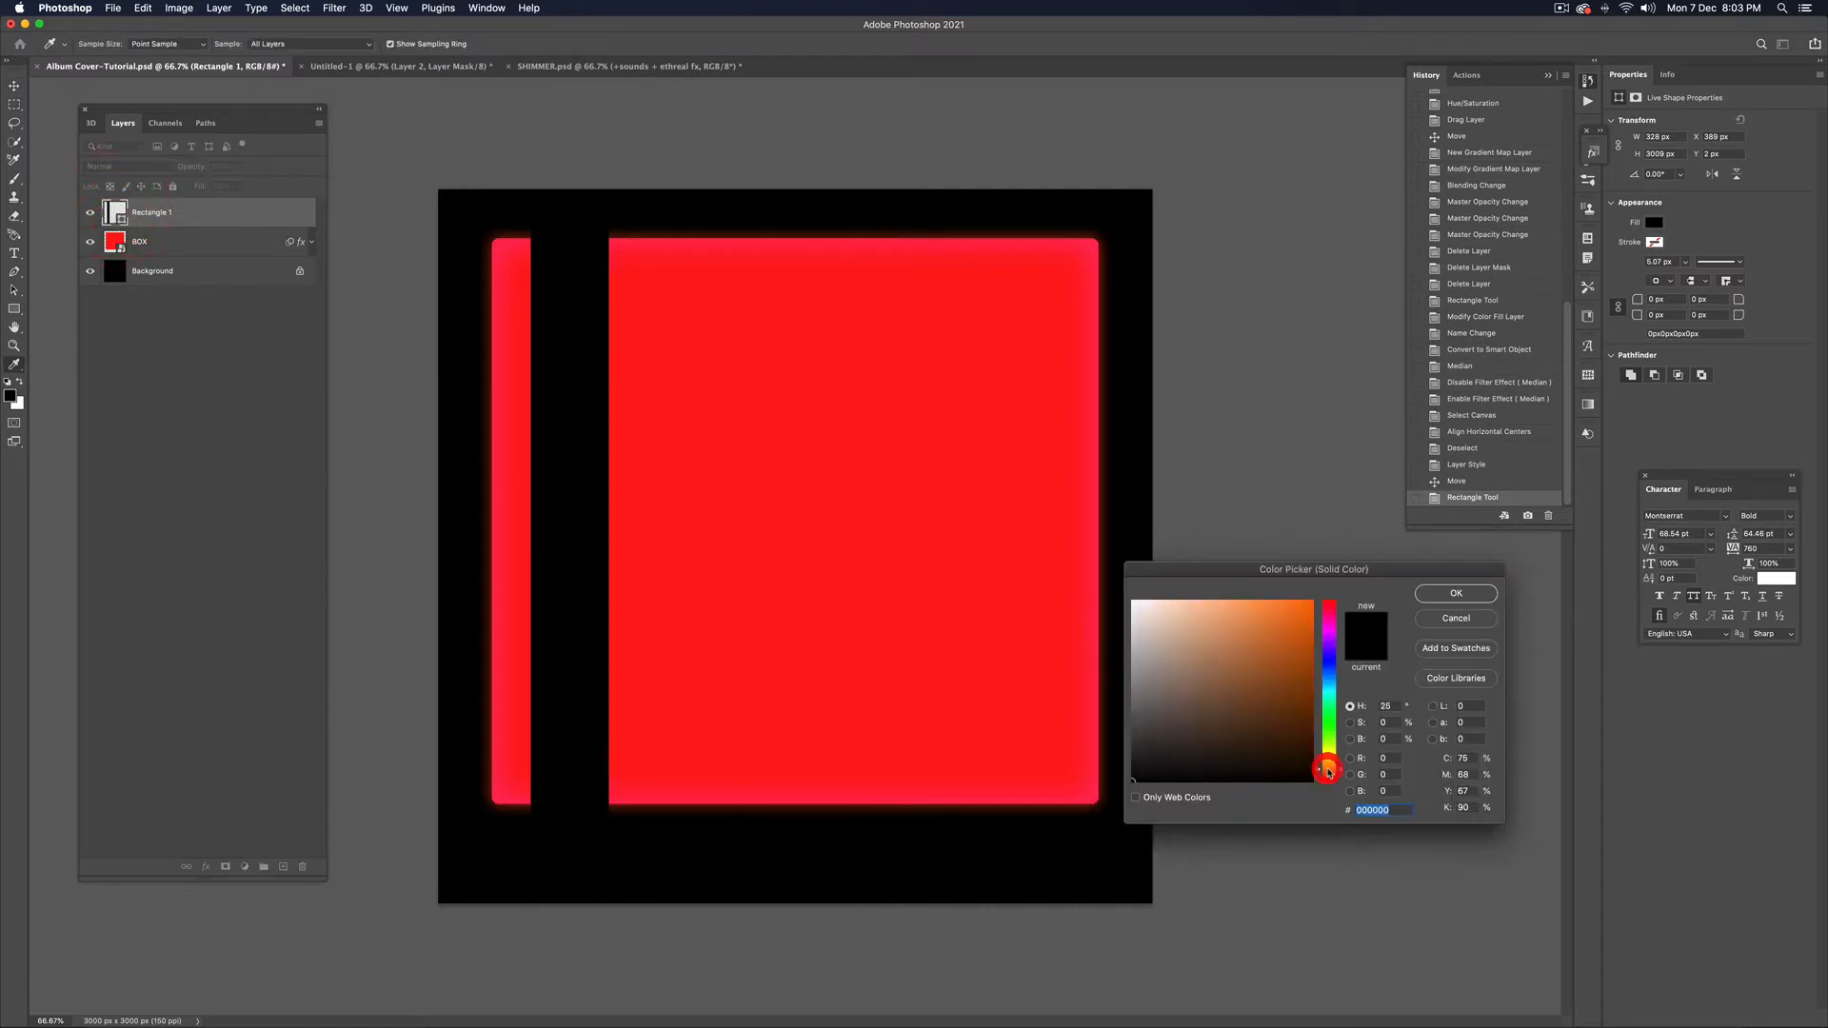
click(1294, 594)
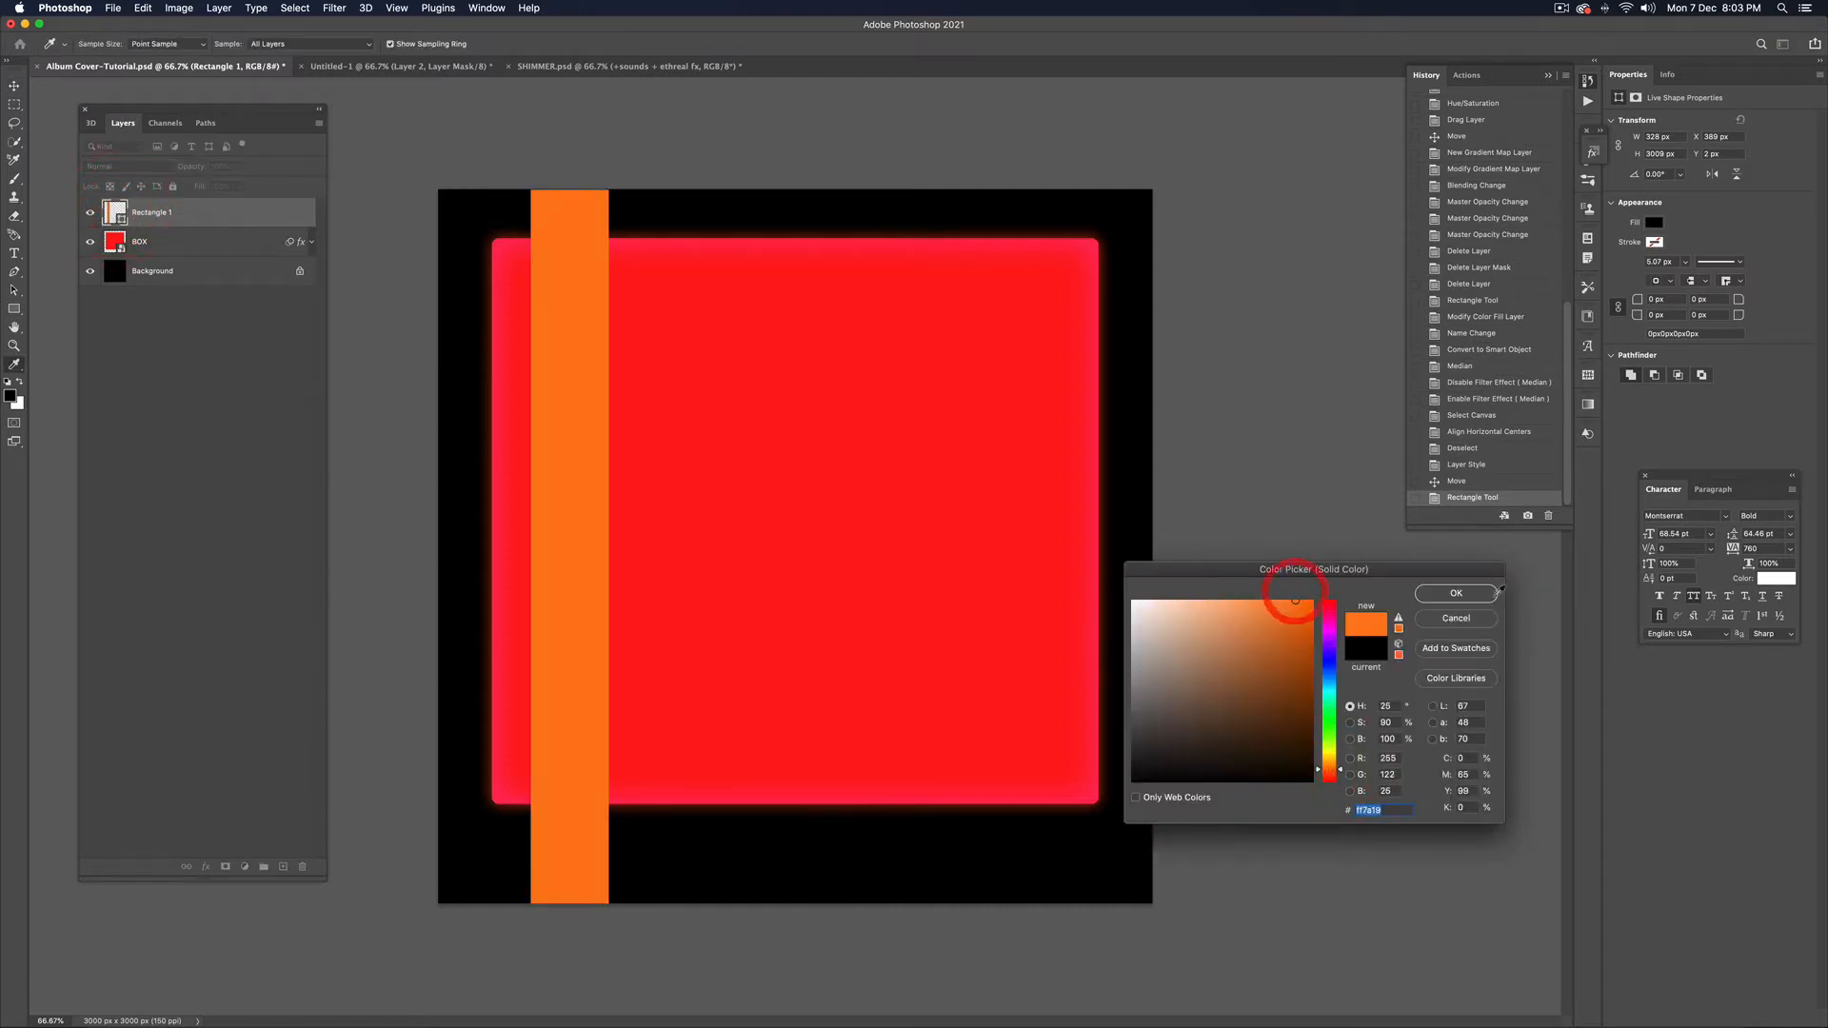
click(1455, 594)
Widen the orange rectangle to about 351 px by extending its right edge
key(ctrl+t)
drag(608, 548, 614, 534)
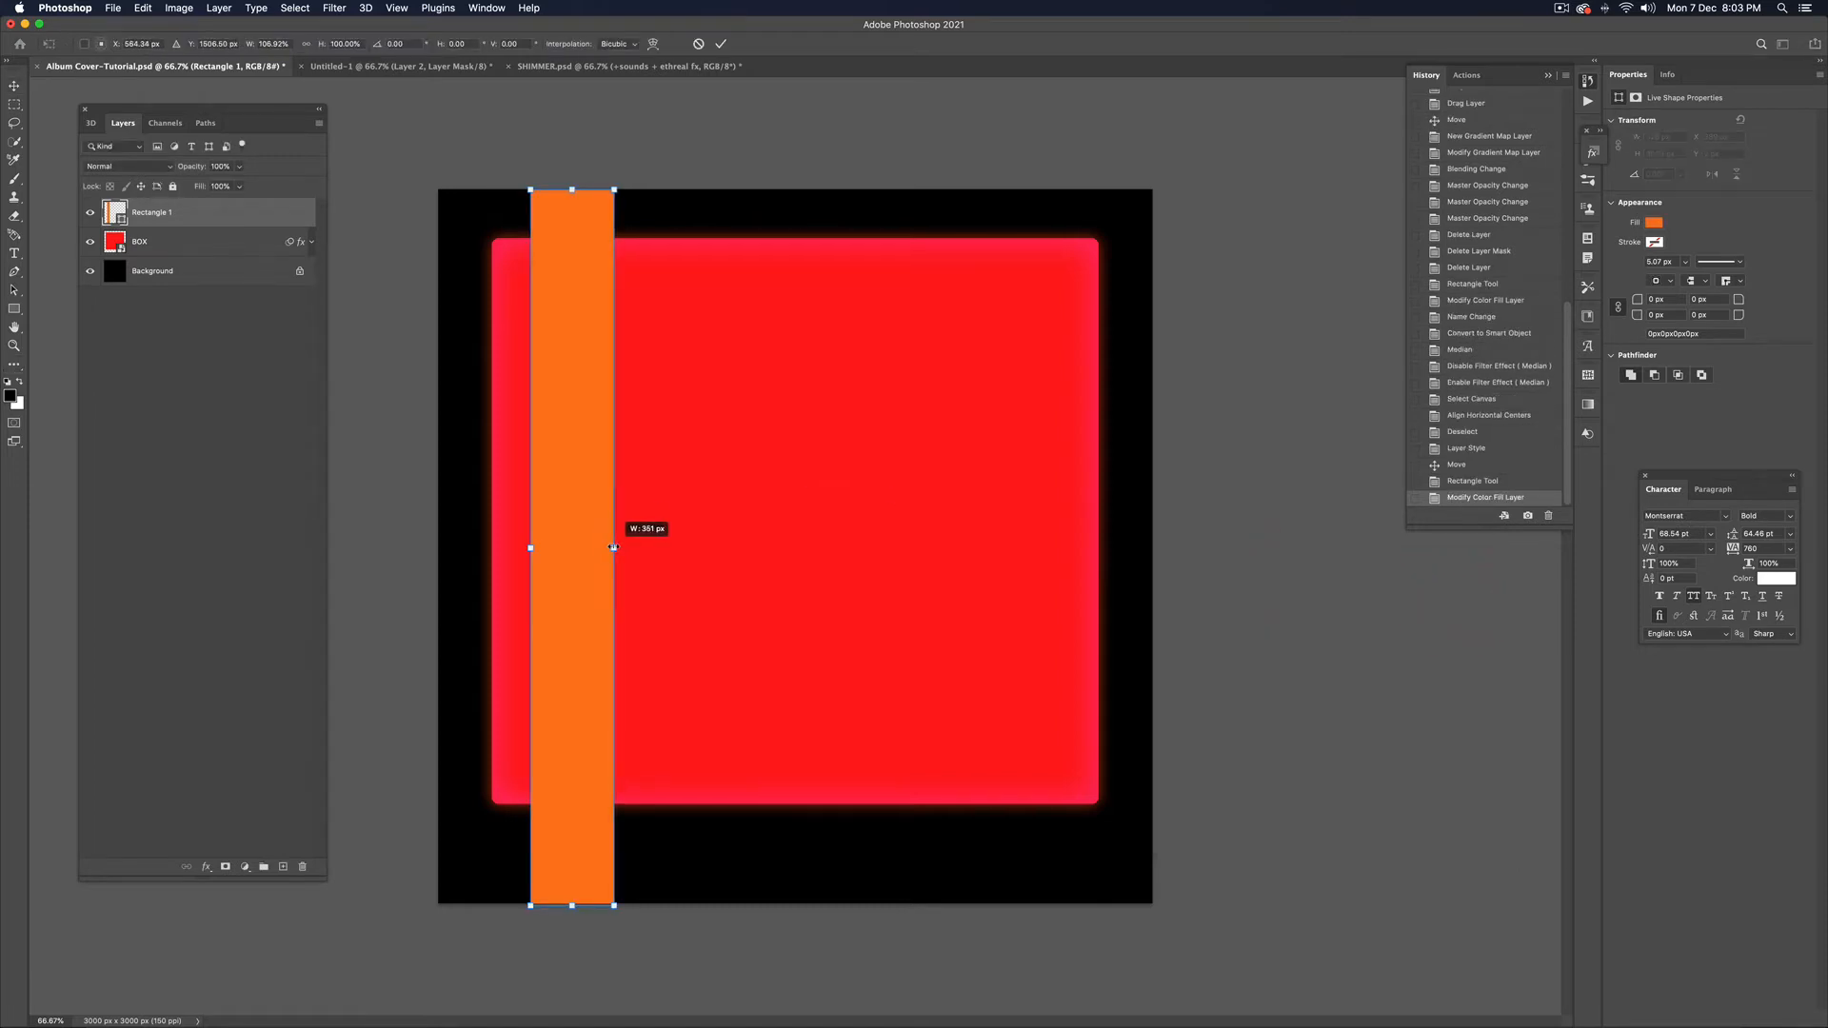
double_click(584, 522)
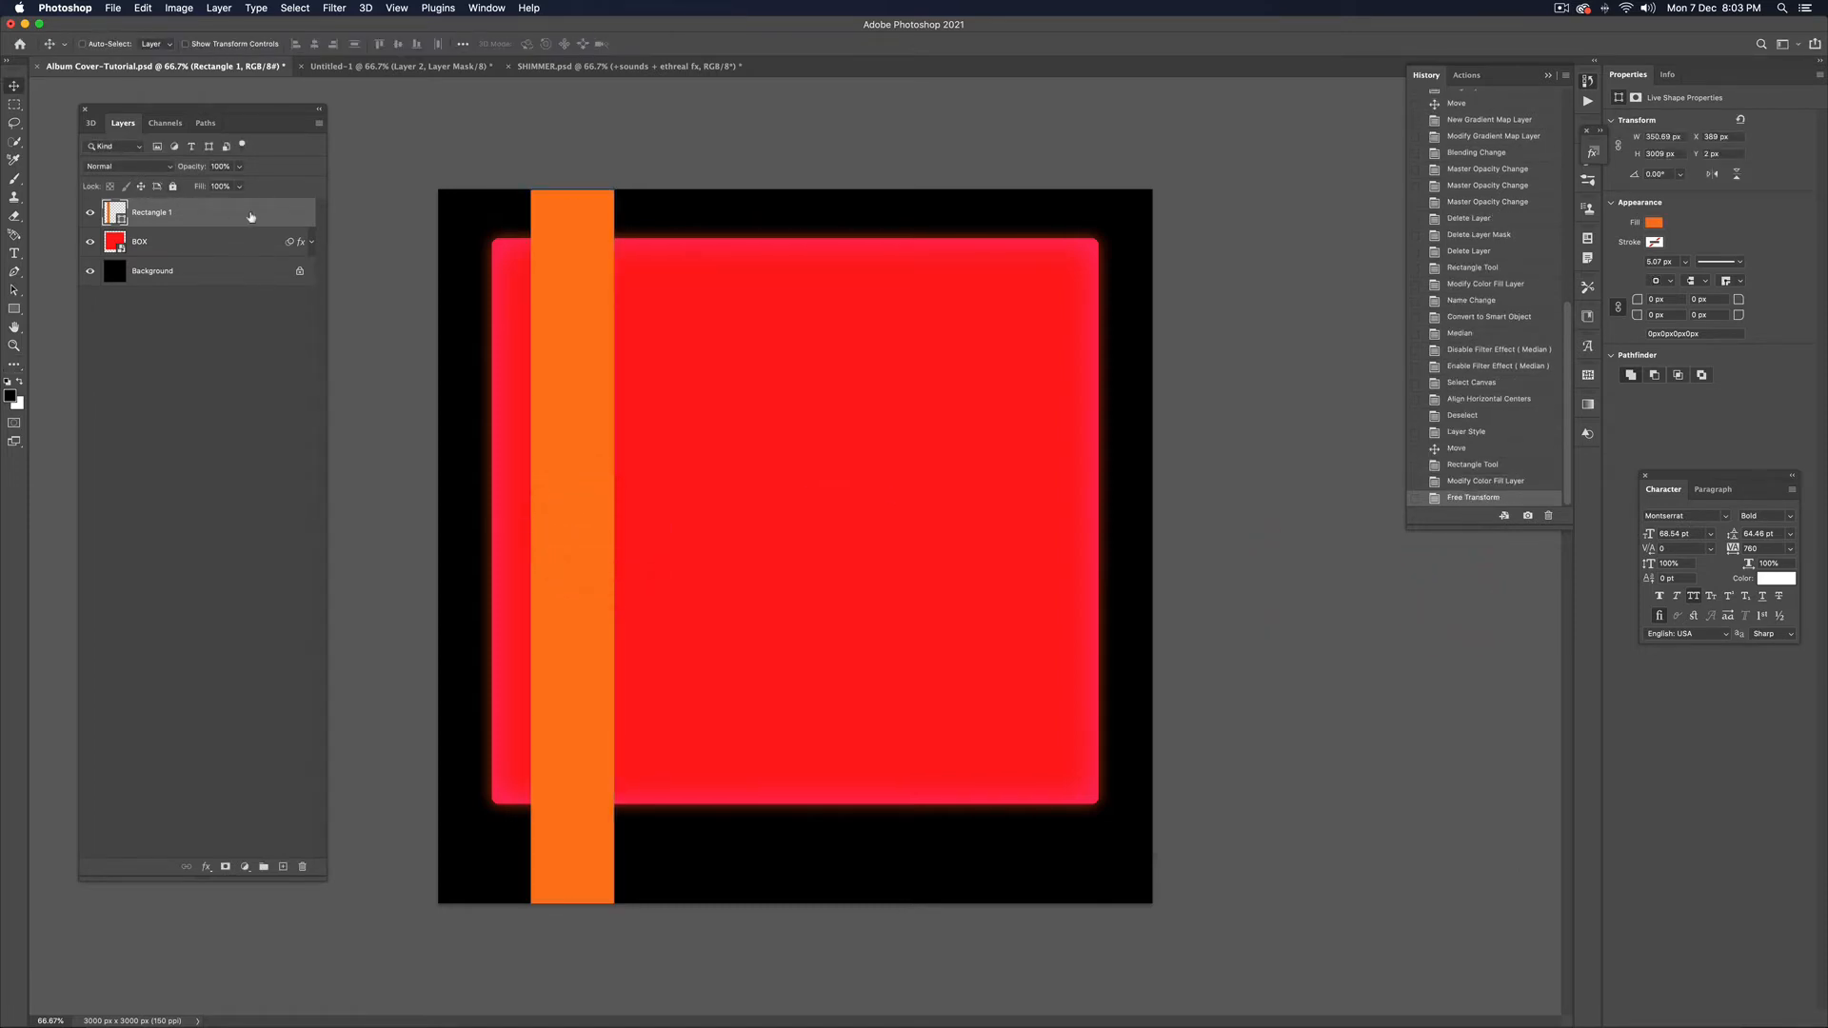
Rename the rectangle layer "vertical bar" and convert it to a smart object
double_click(152, 212)
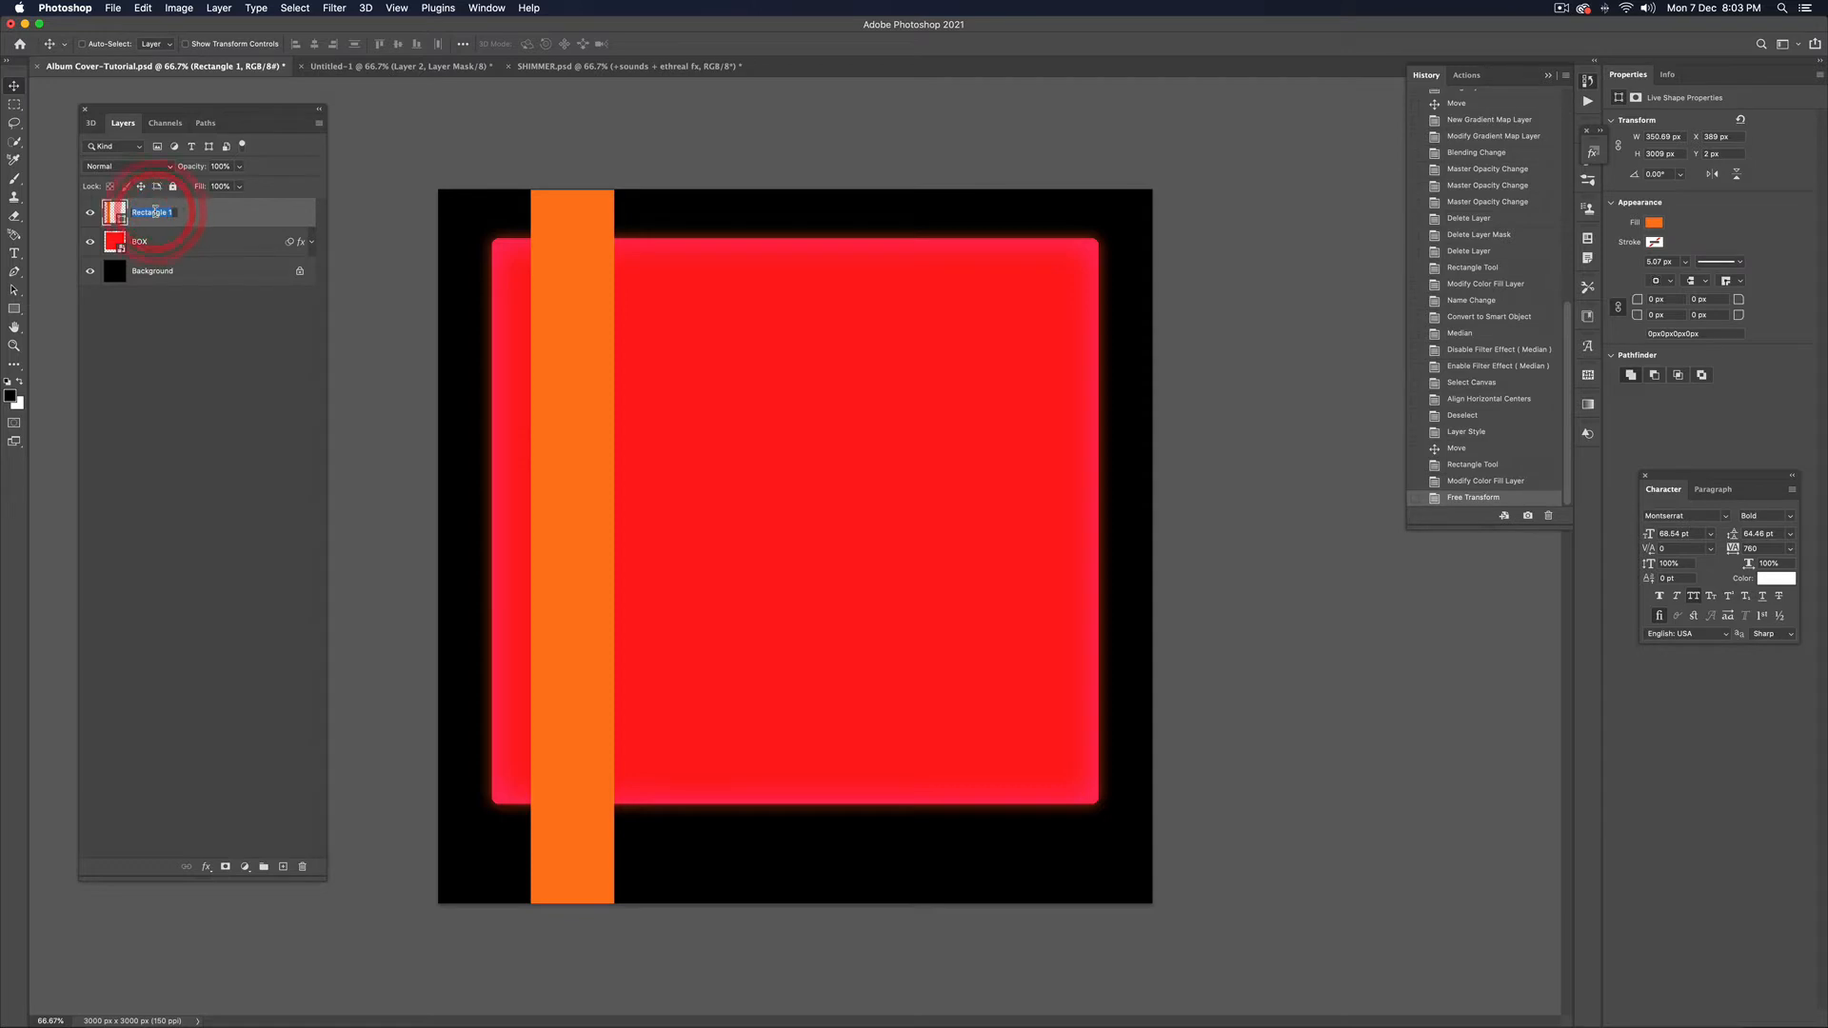
text(V)
text(ertical bar)
key(Return)
right_click(200, 206)
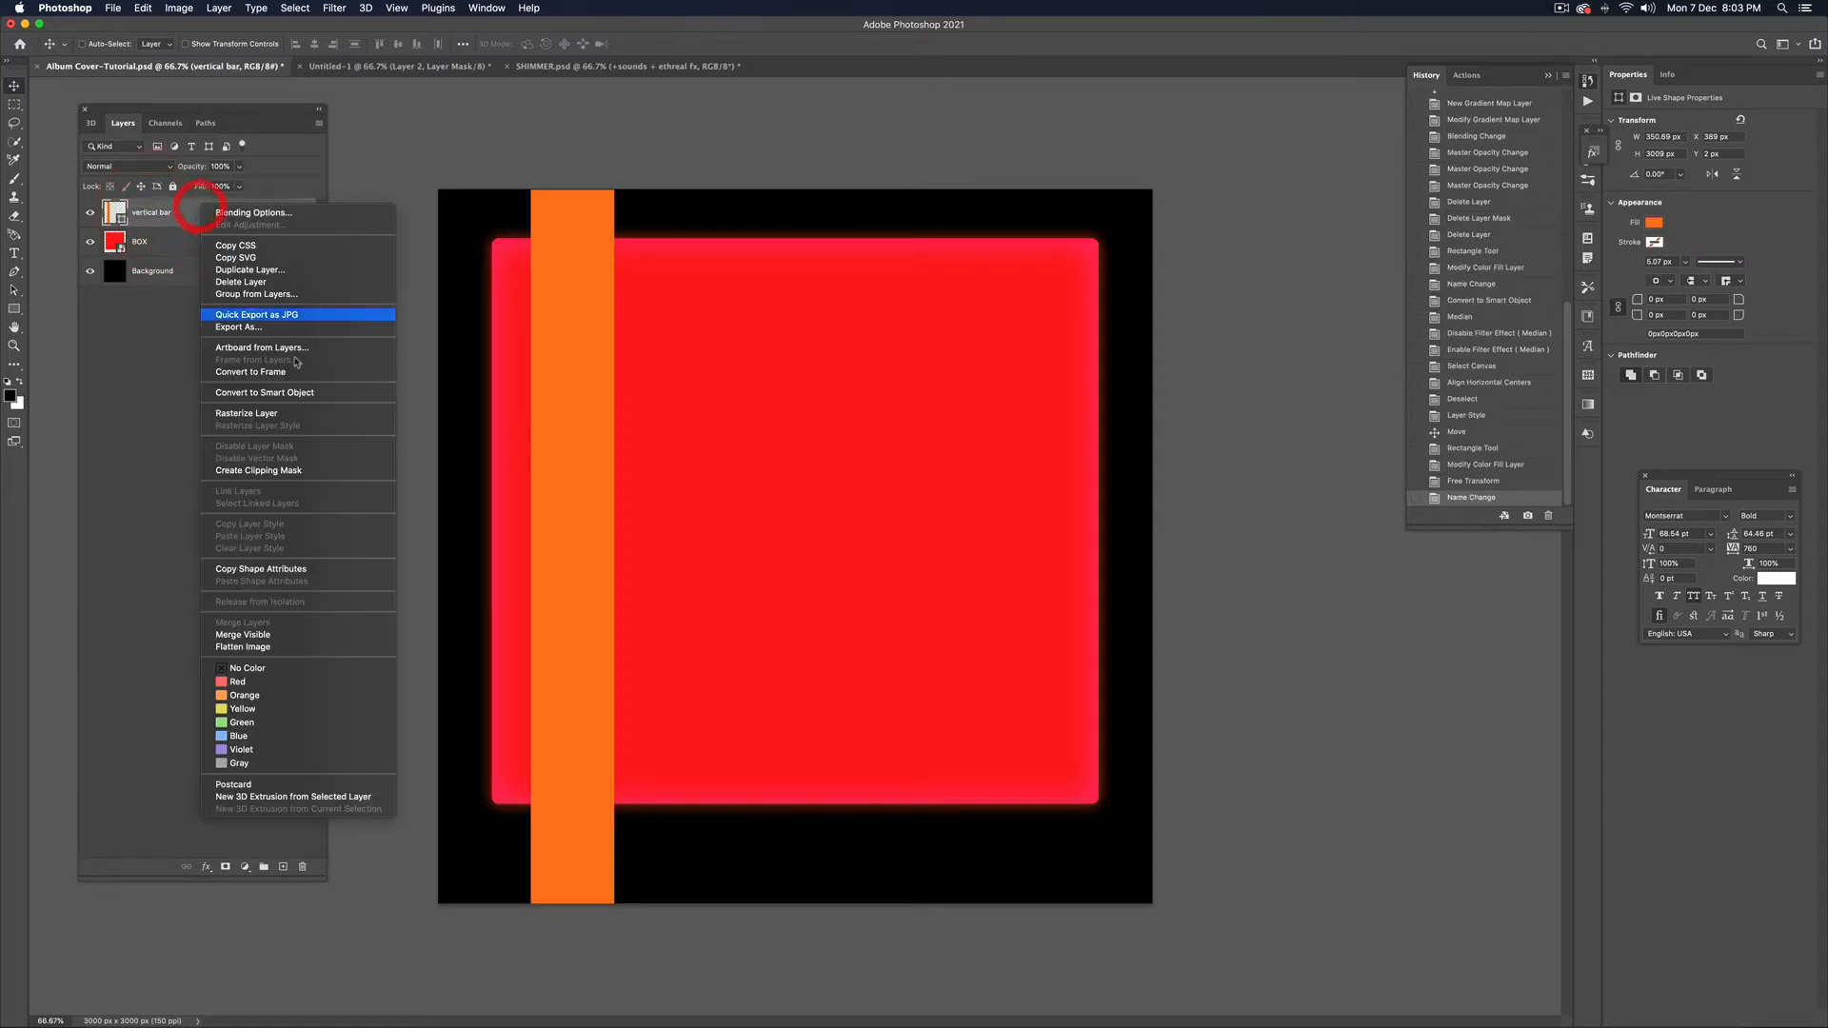
click(305, 392)
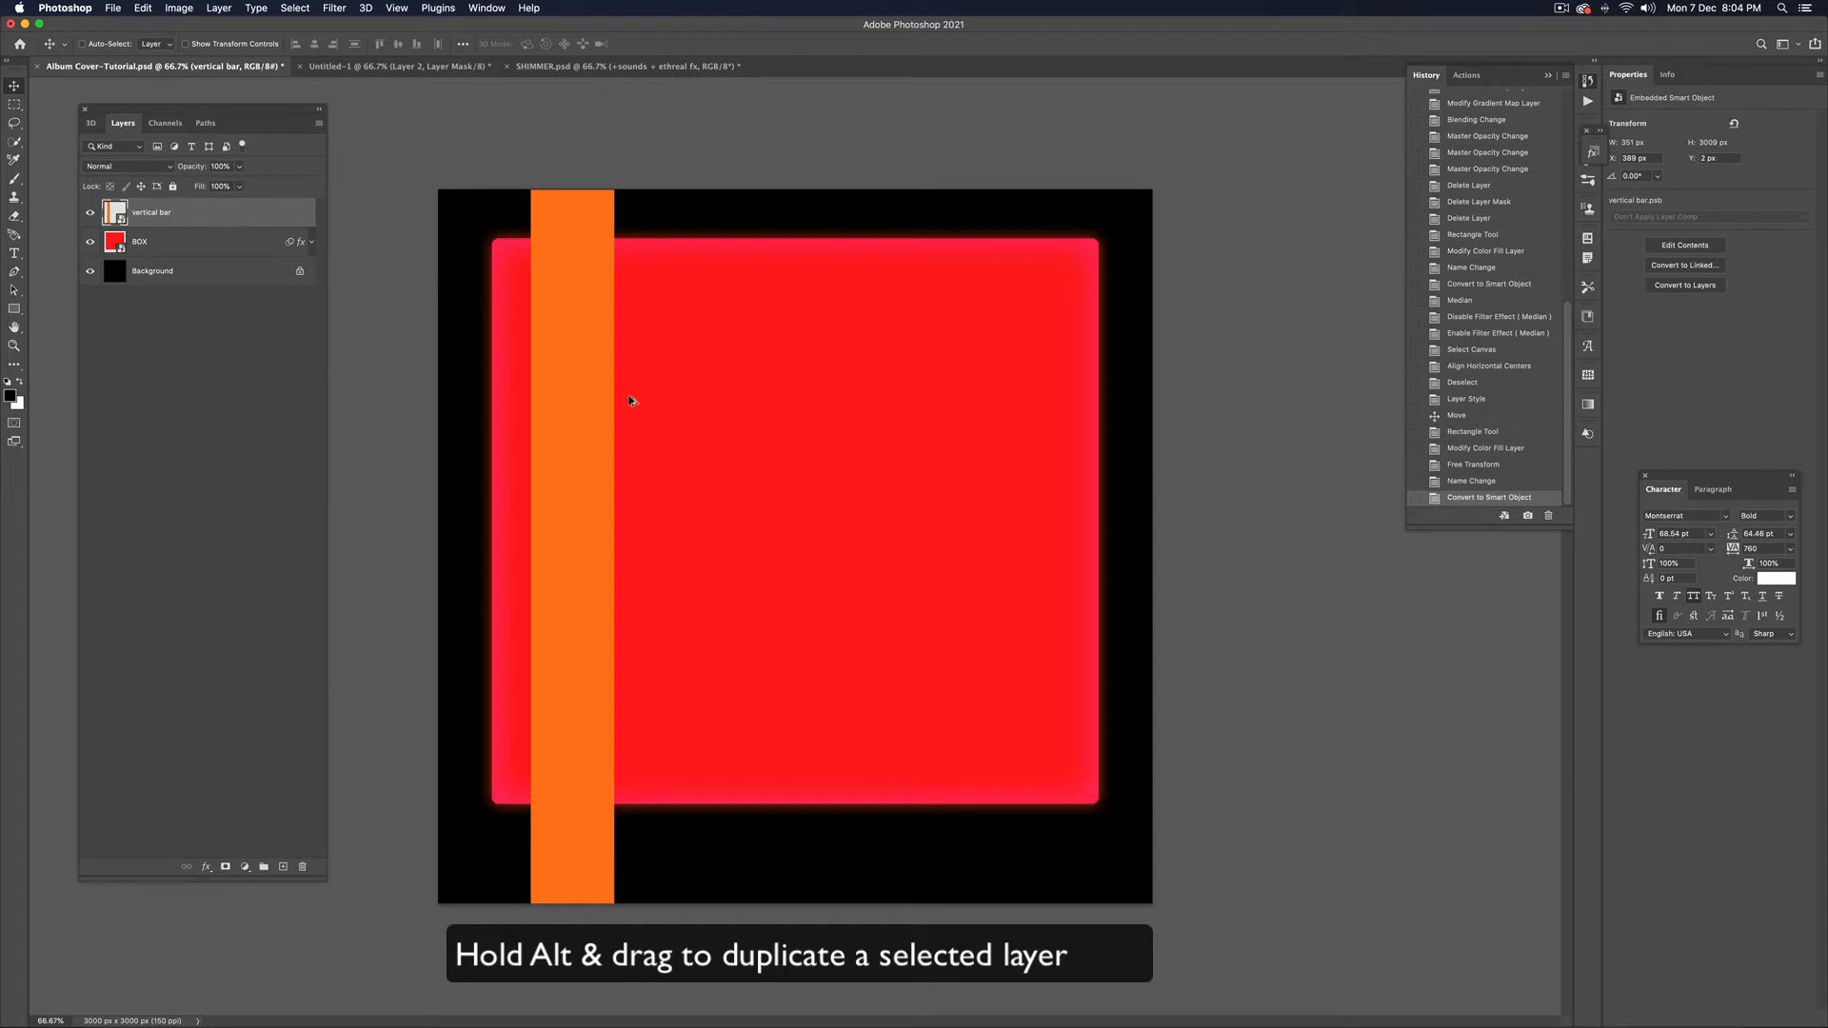
Duplicate the vertical bar onto the right part of the box and rename the copy "vertical bar right"
drag(629, 401, 1007, 395)
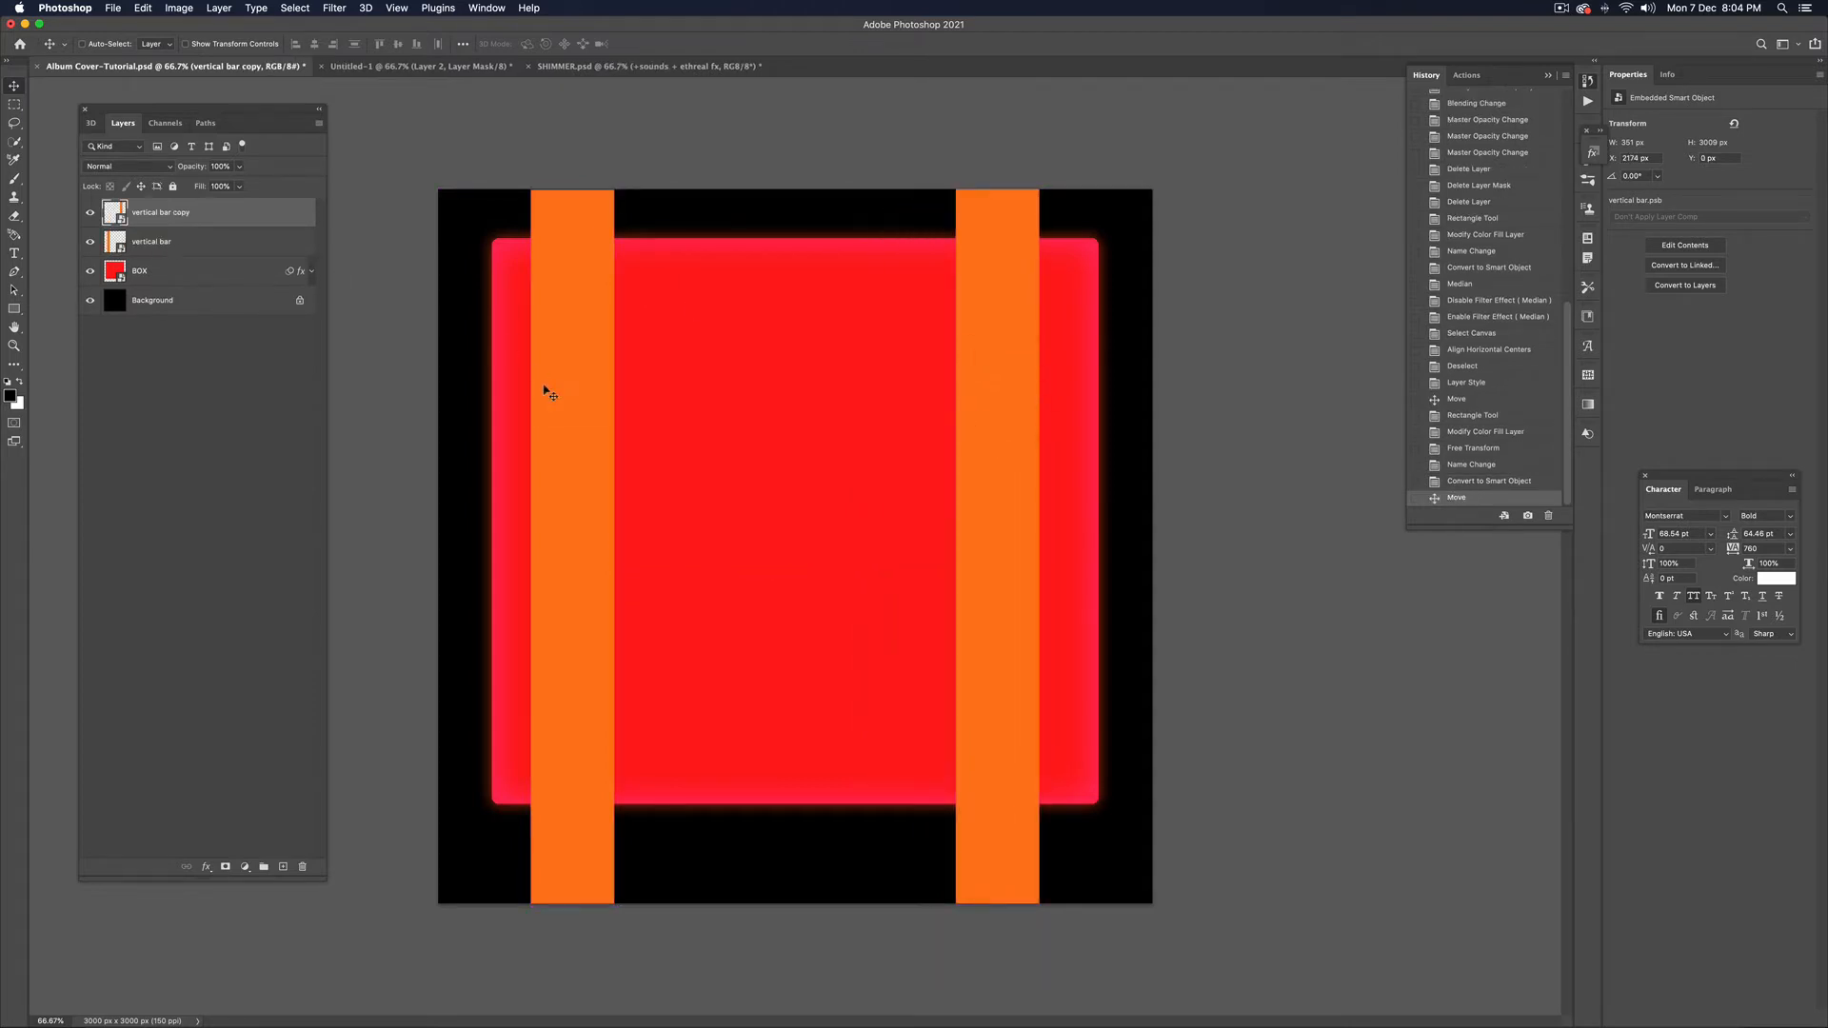
double_click(150, 211)
double_click(186, 211)
text(right)
key(Return)
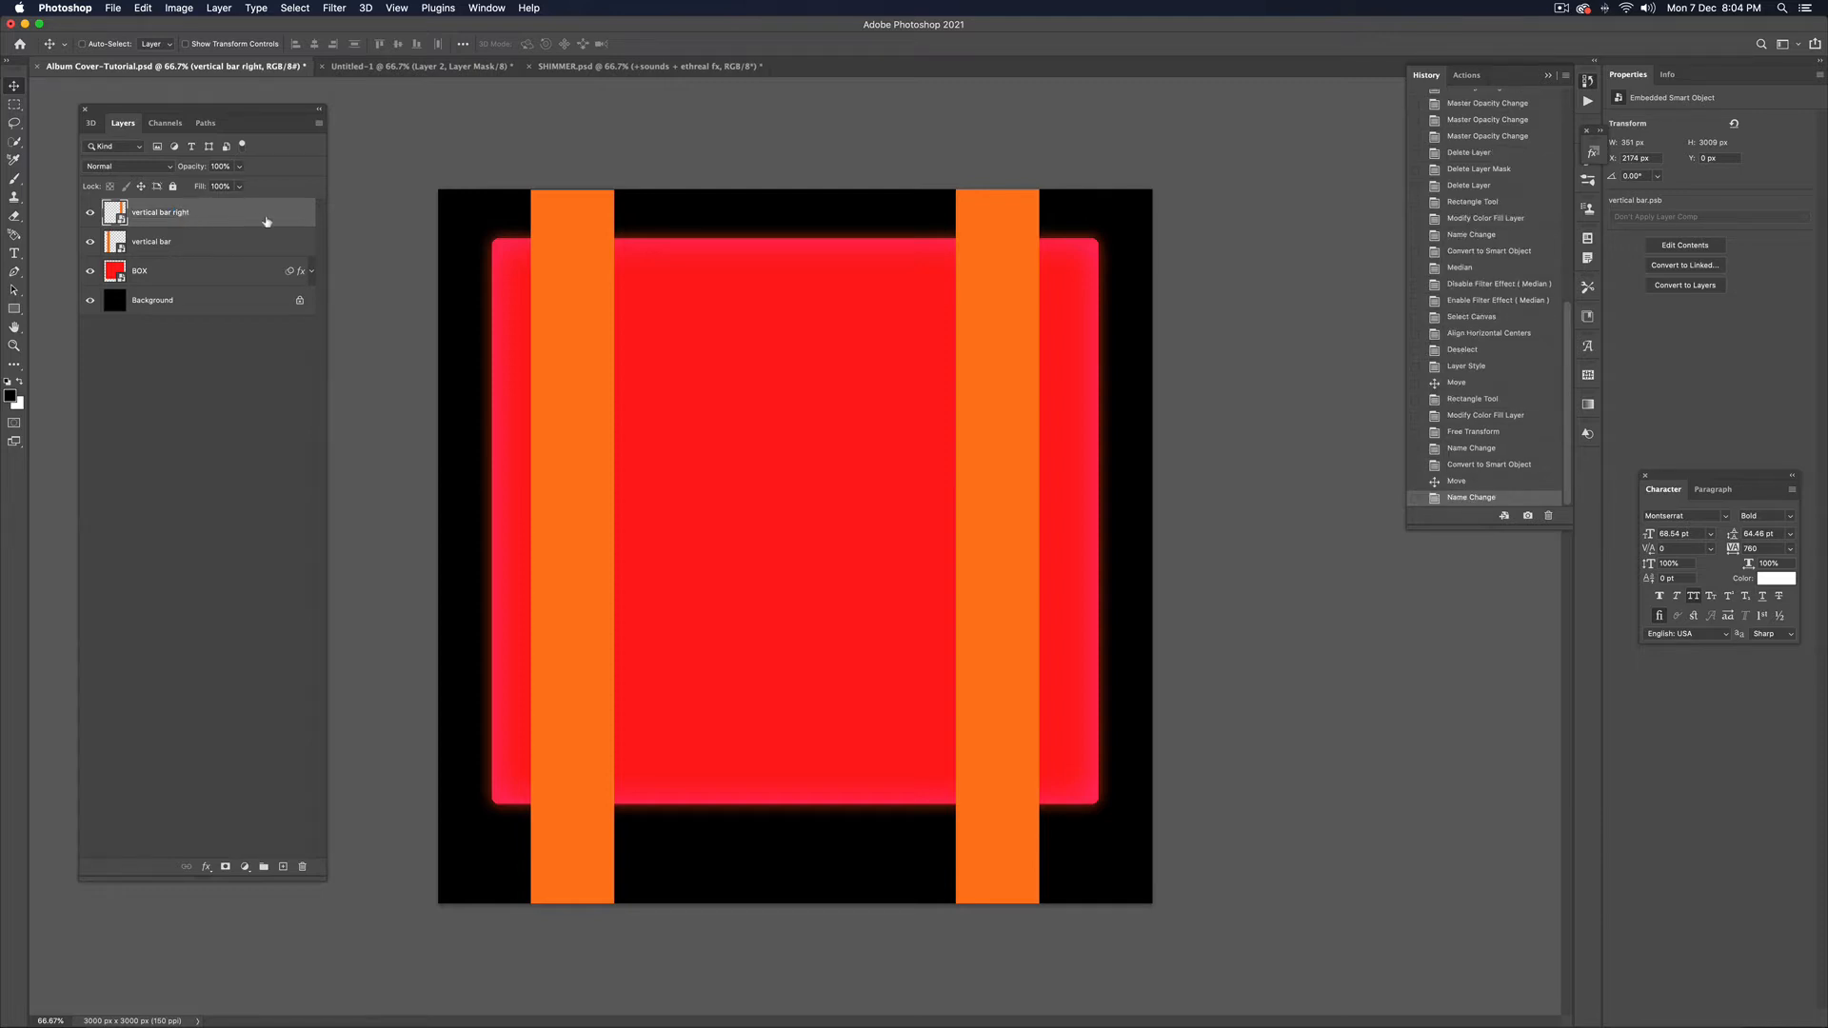
Apply a Gaussian Blur with a 6.0 px radius to the vertical bar layer
click(180, 243)
click(339, 8)
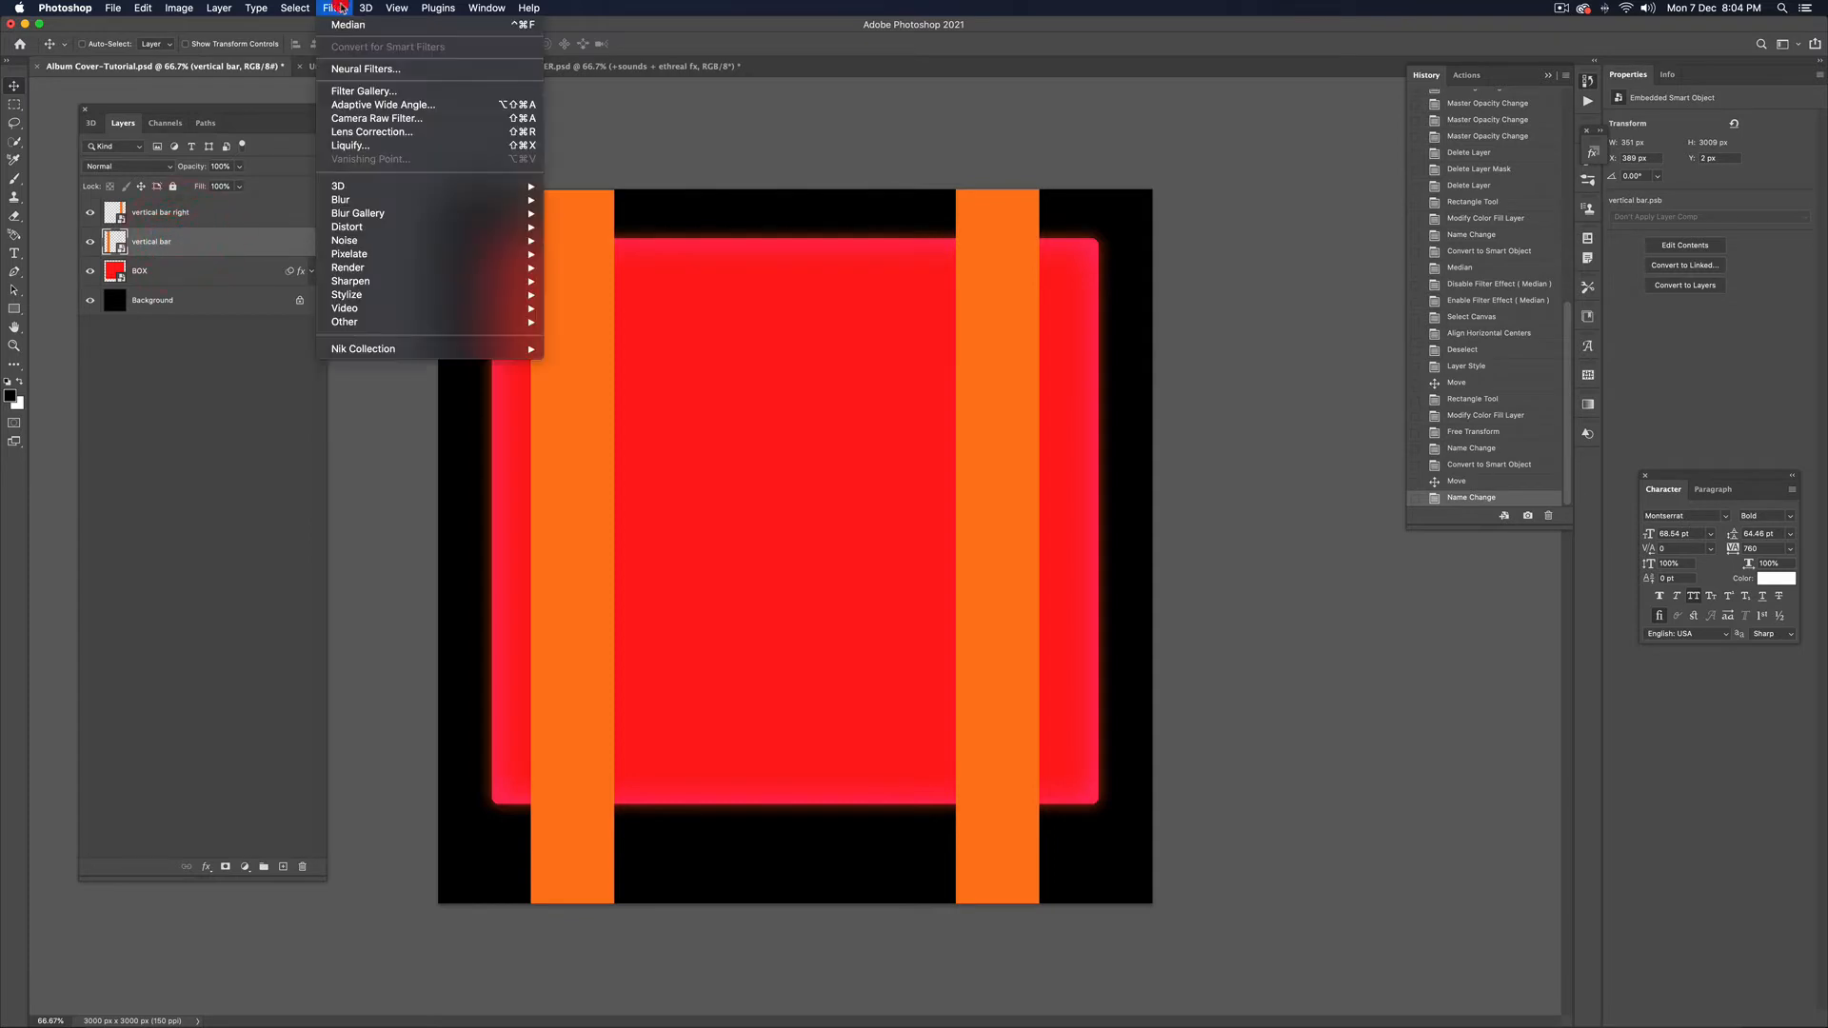
mouse_move(430, 201)
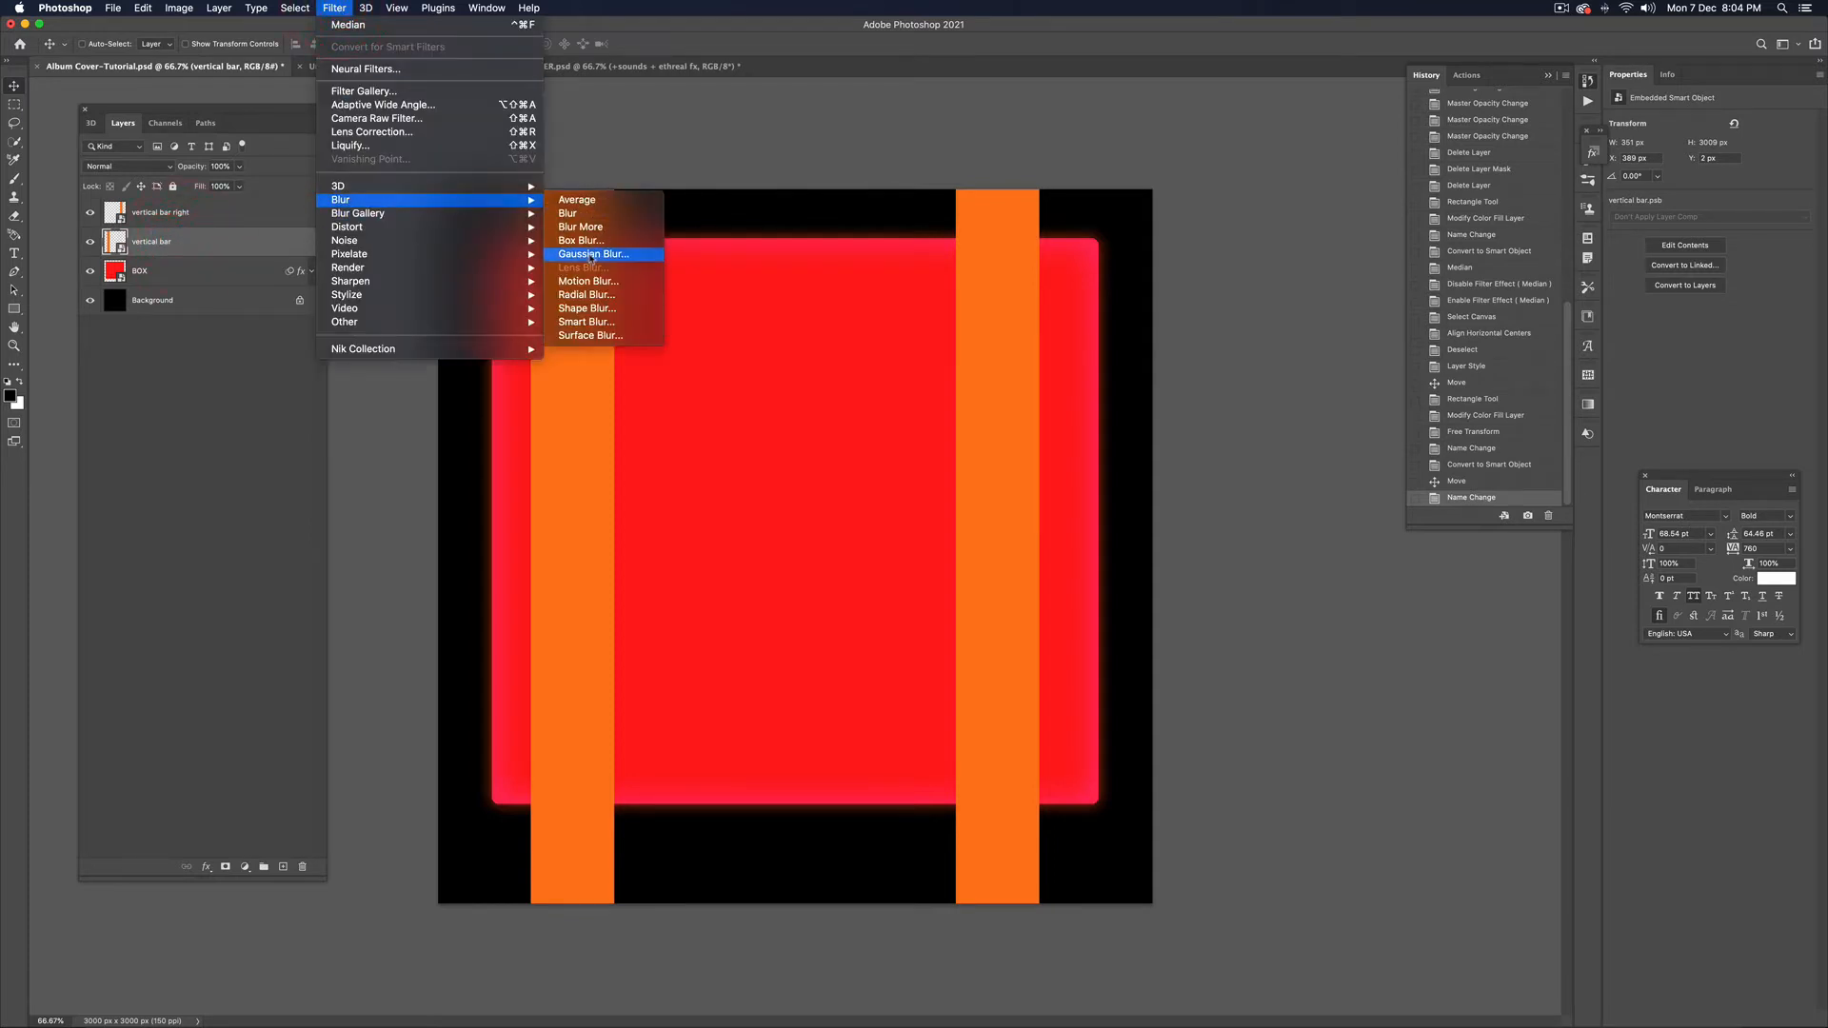
click(592, 254)
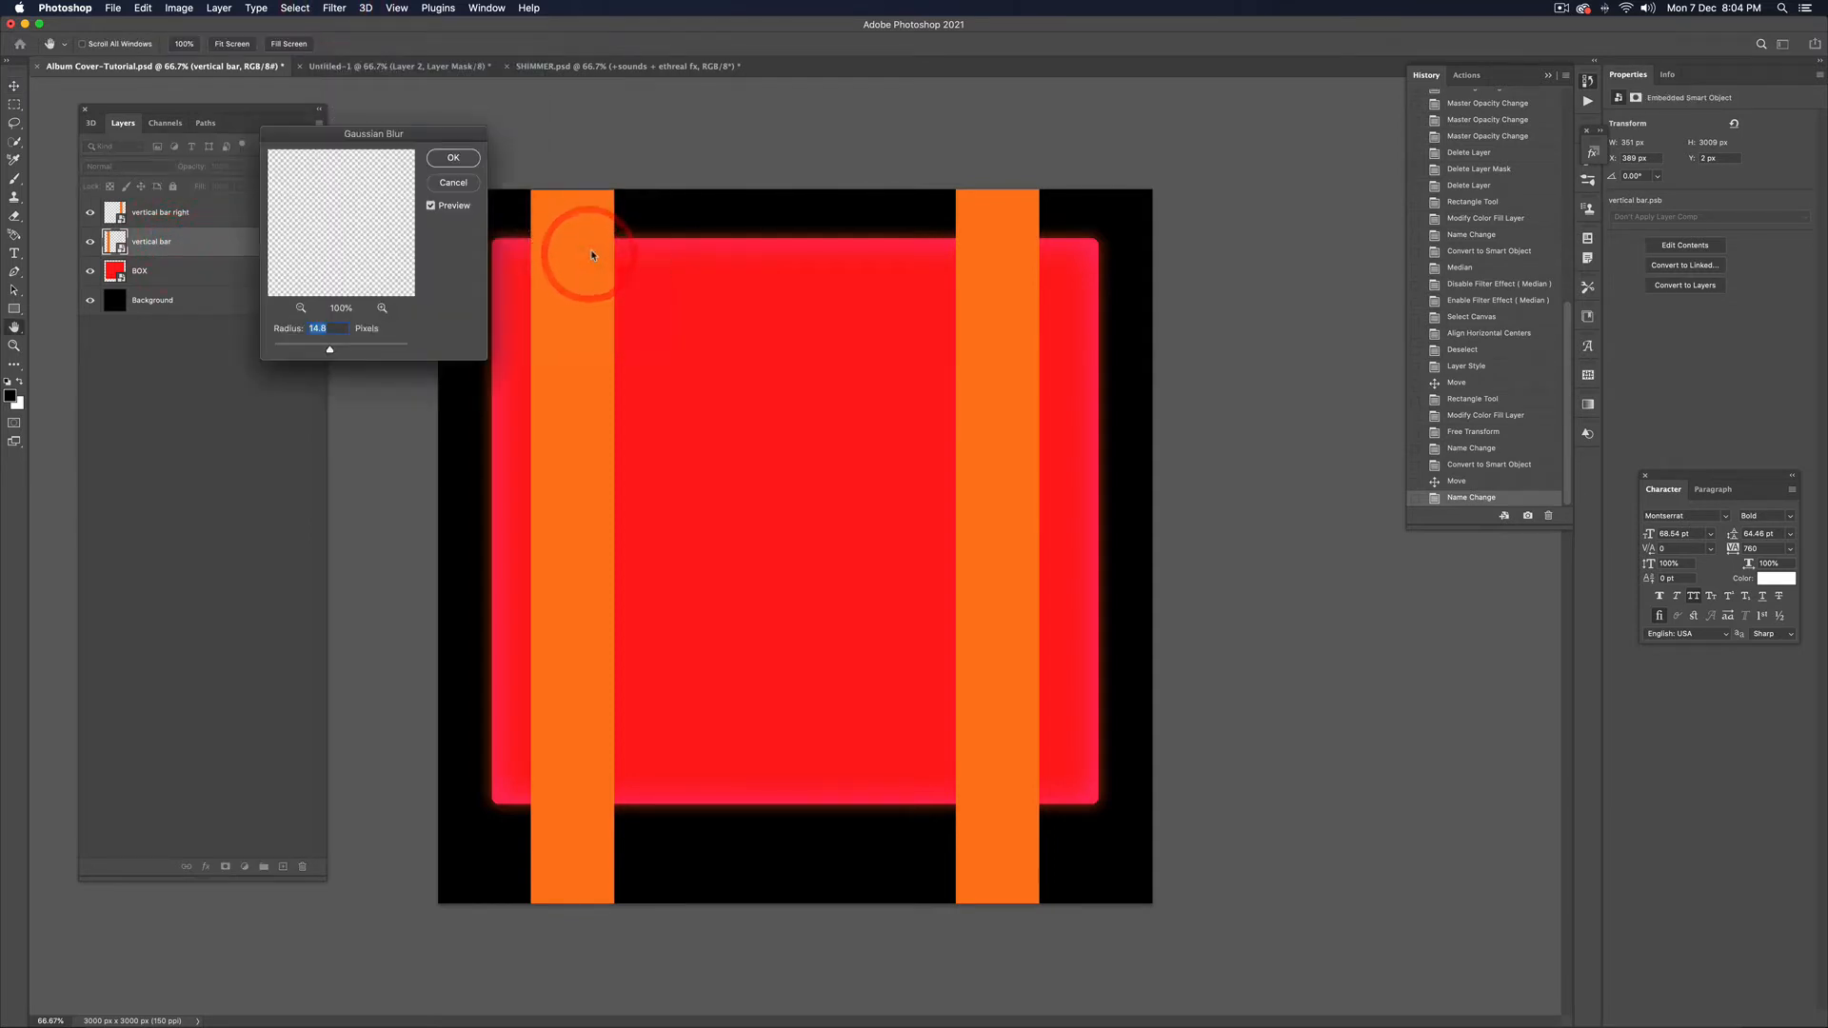
click(304, 345)
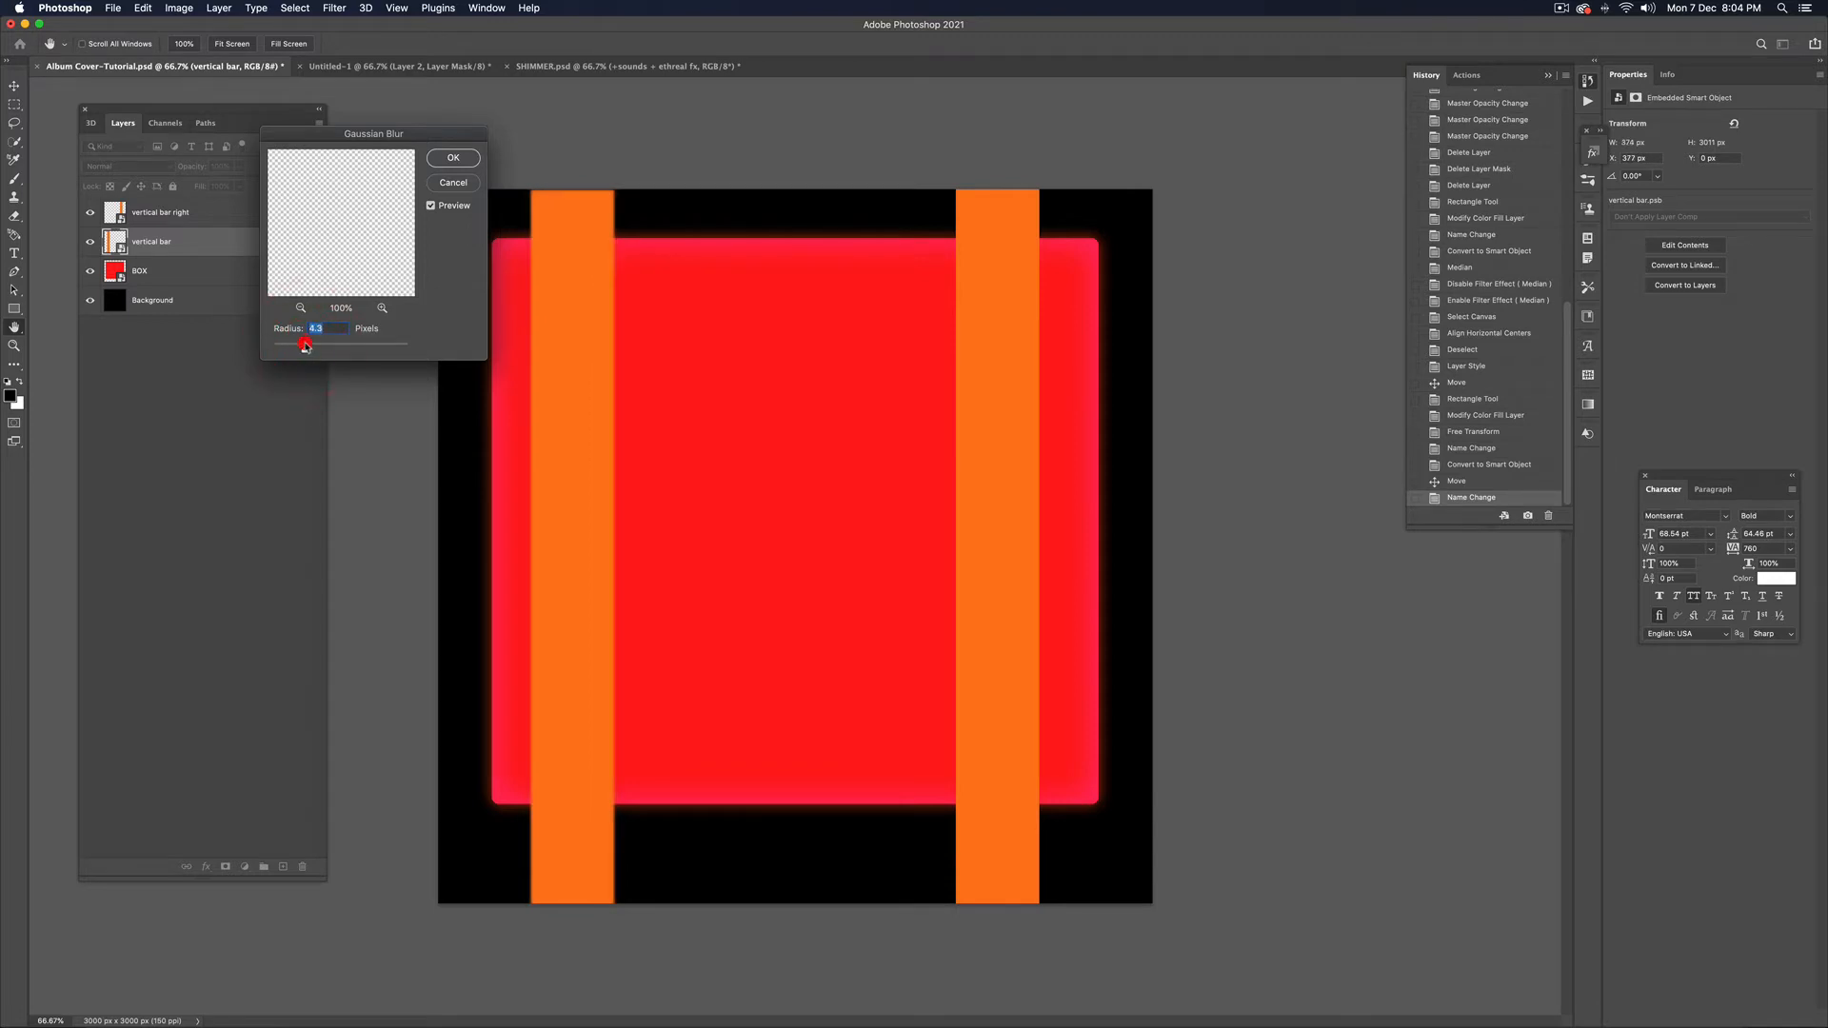
click(310, 346)
click(314, 346)
click(462, 159)
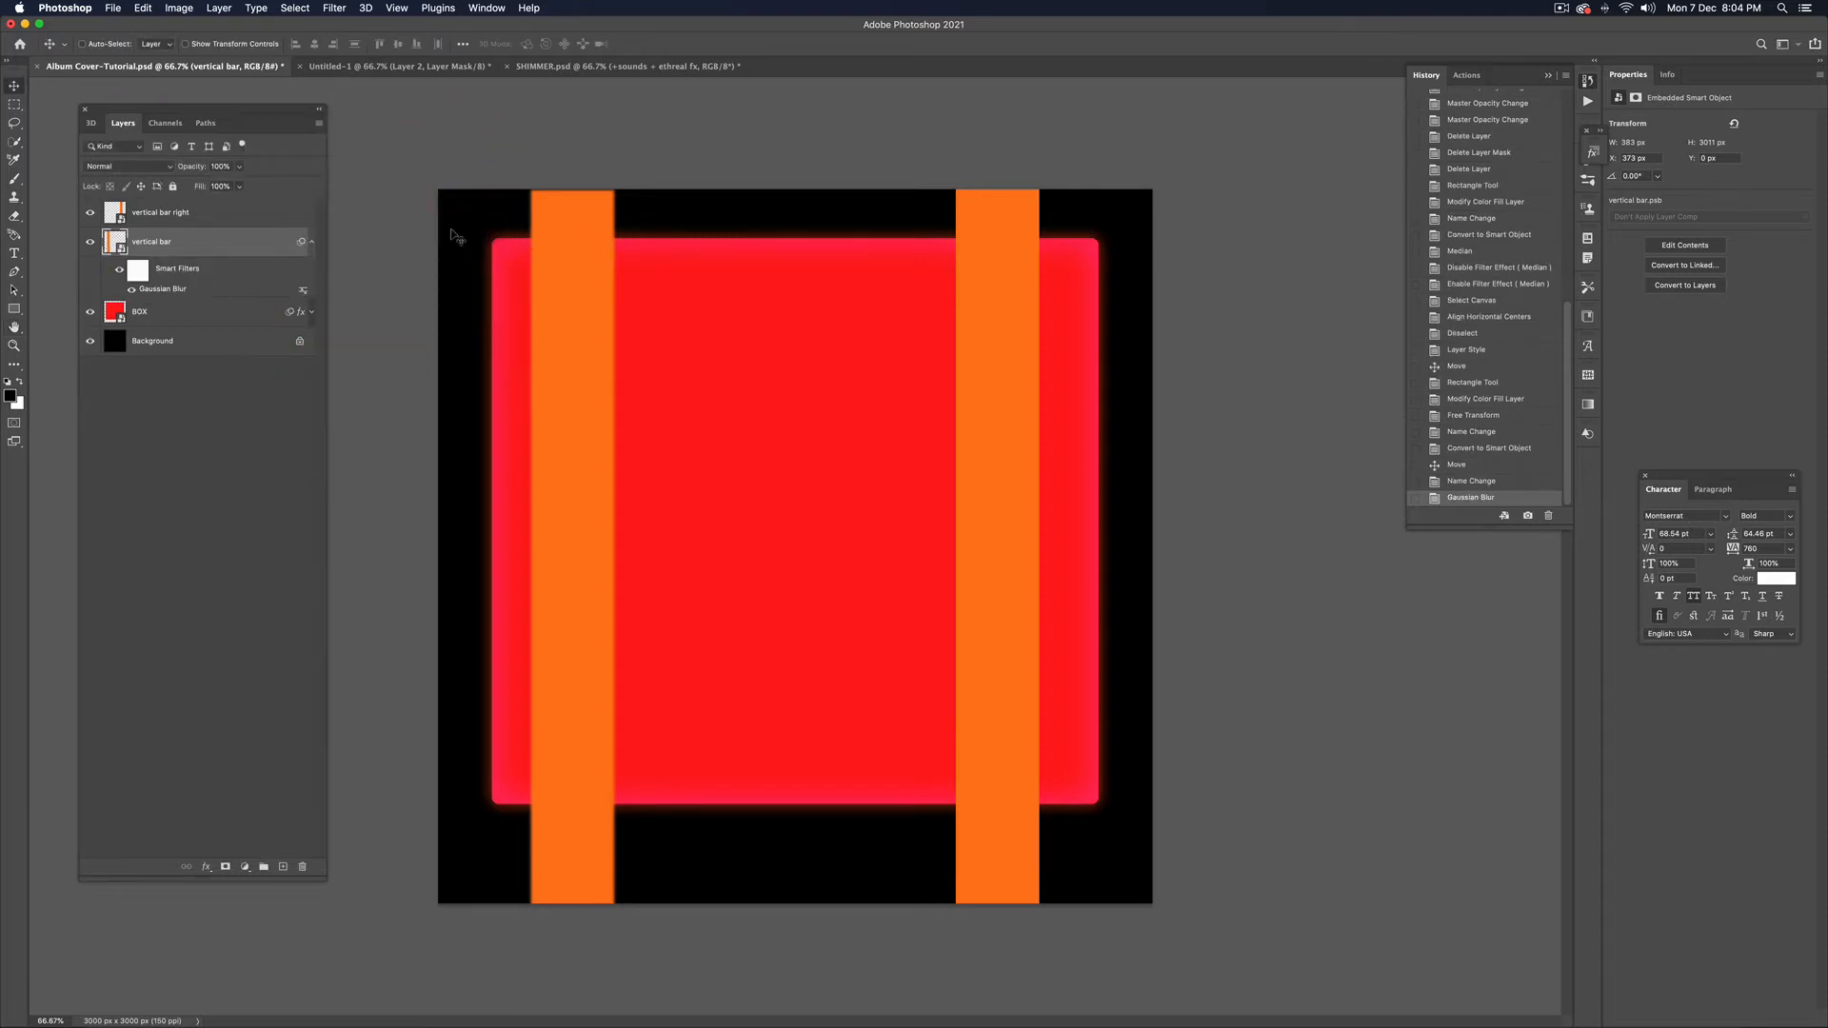
Stretch the left bar's top edge slightly beyond the canvas and collapse its smart filter list
key(super+t)
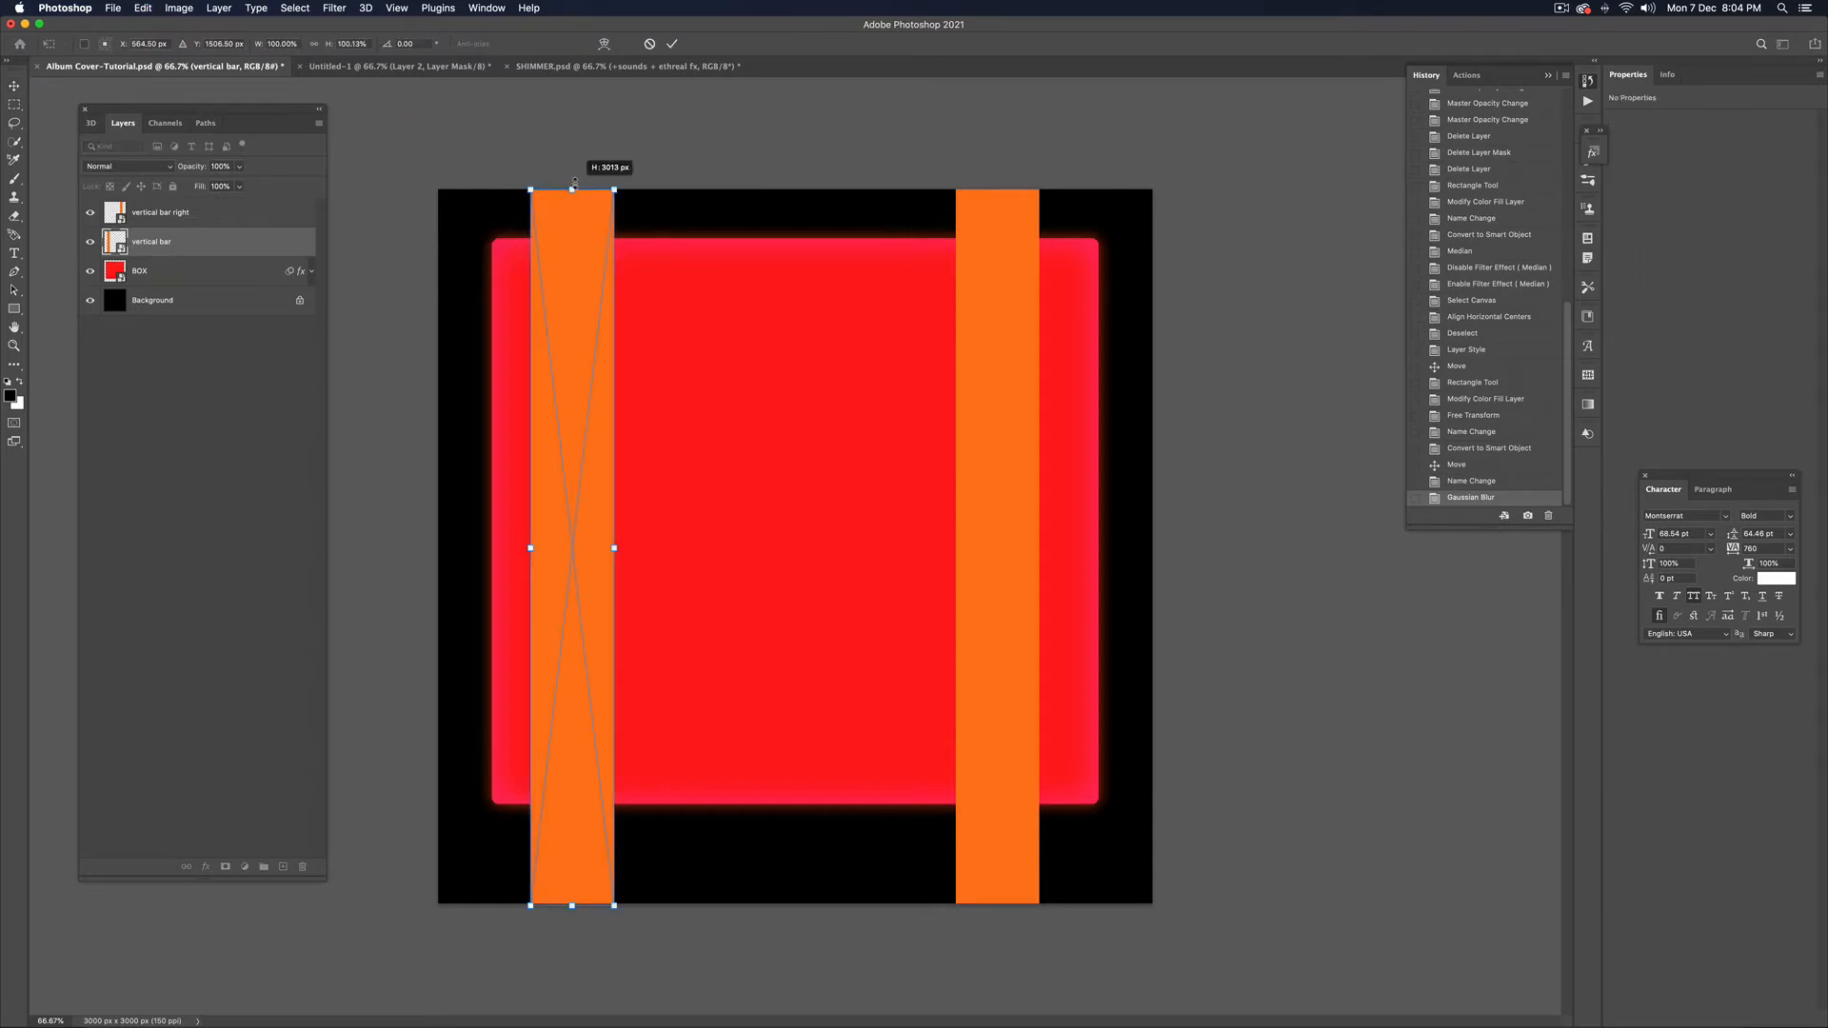
drag(571, 187, 574, 179)
double_click(574, 219)
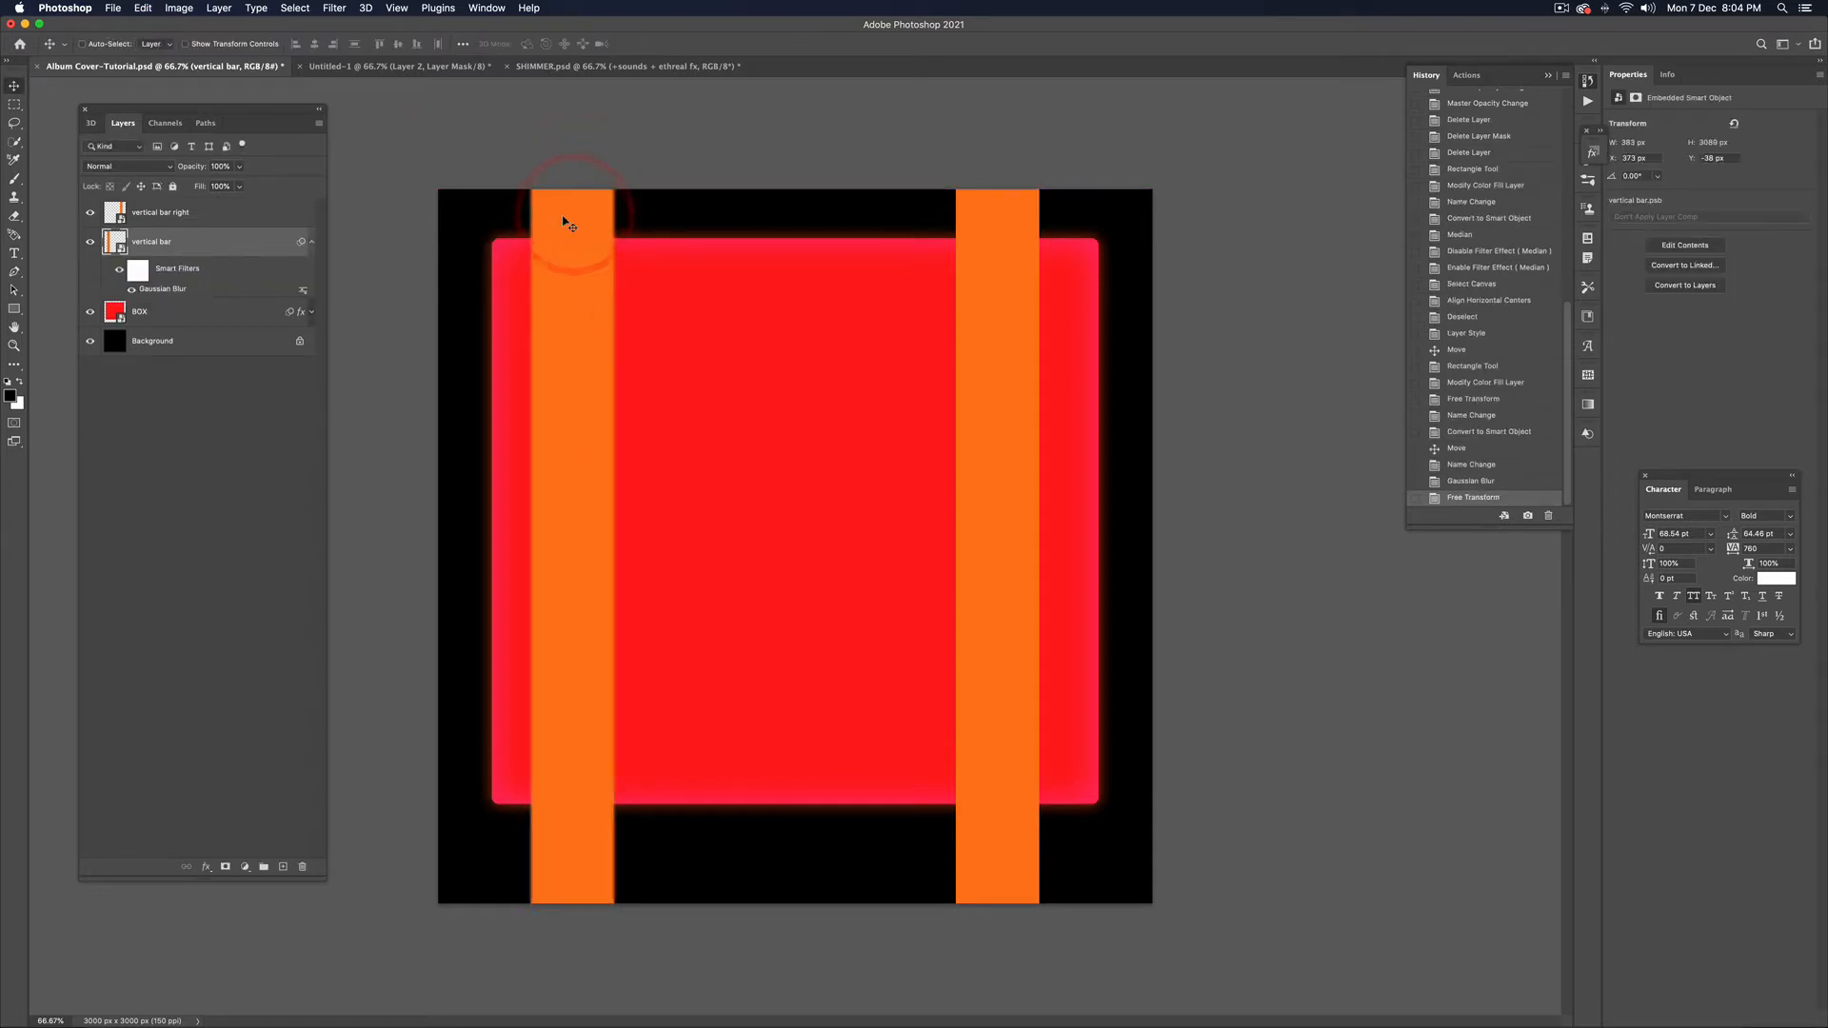
click(313, 241)
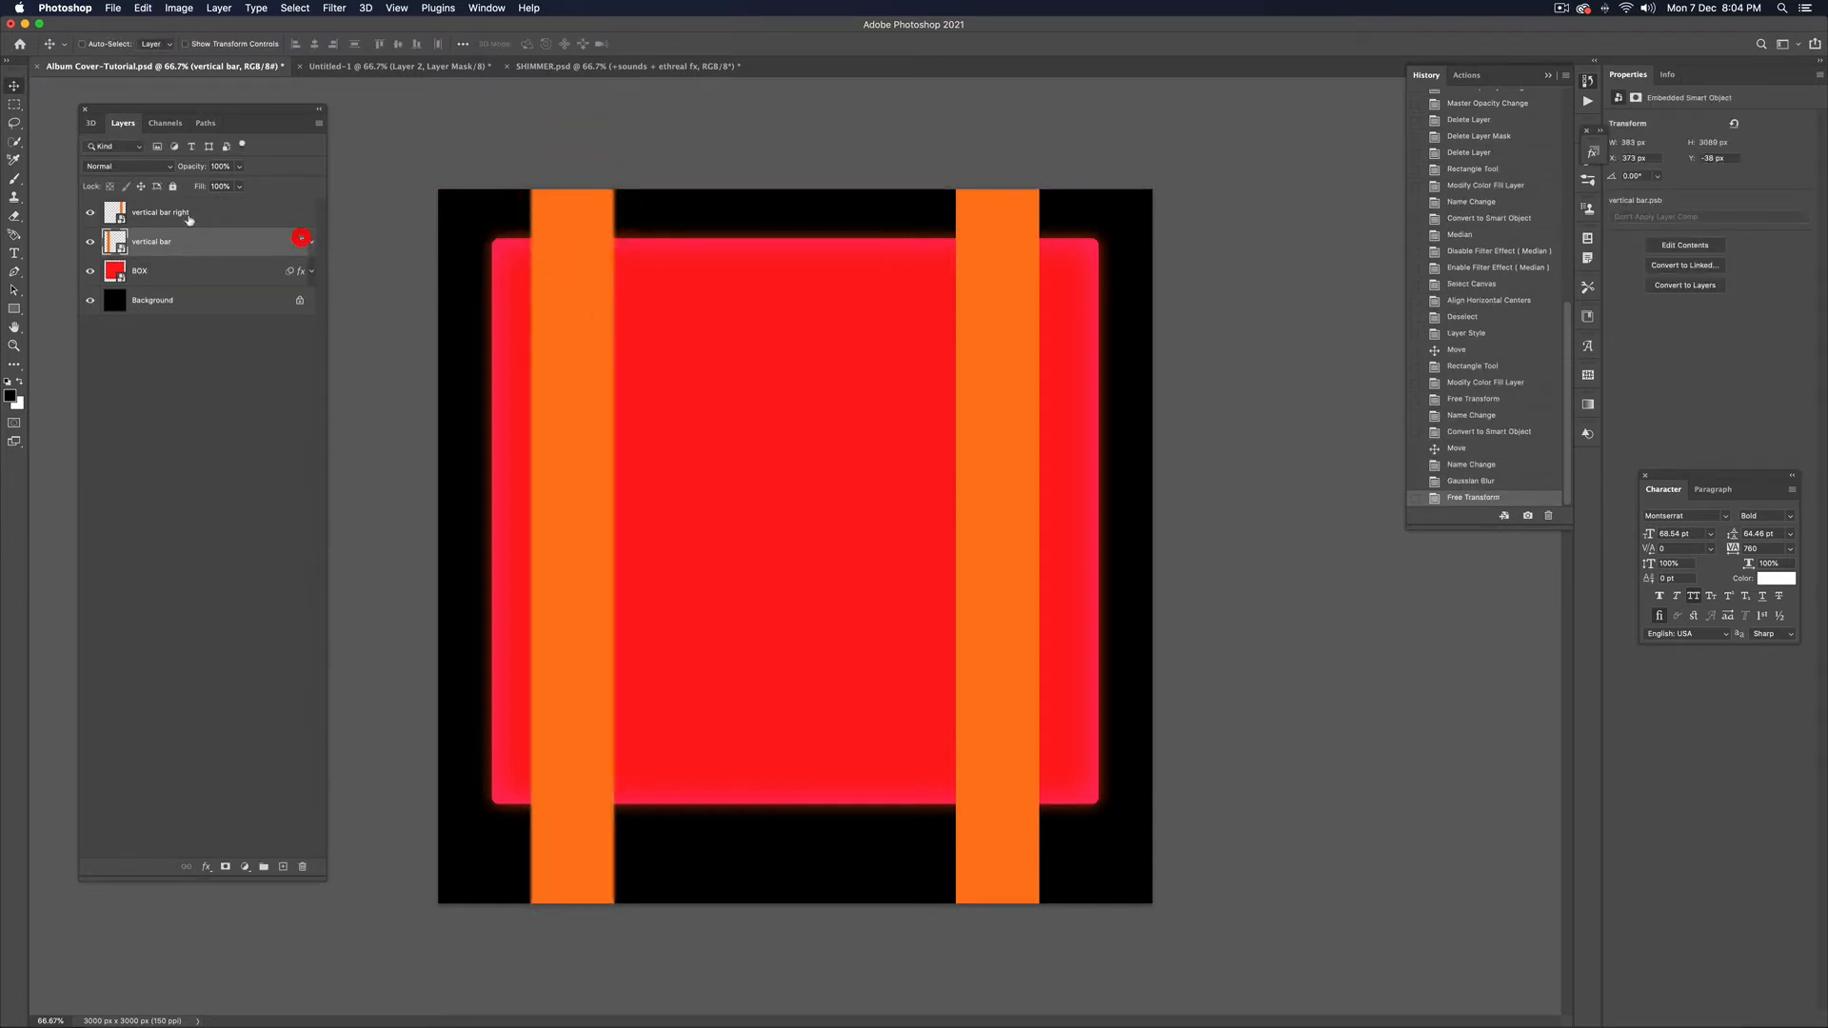
Apply the same 6.0 px Gaussian Blur to the vertical bar right layer
click(214, 212)
click(338, 7)
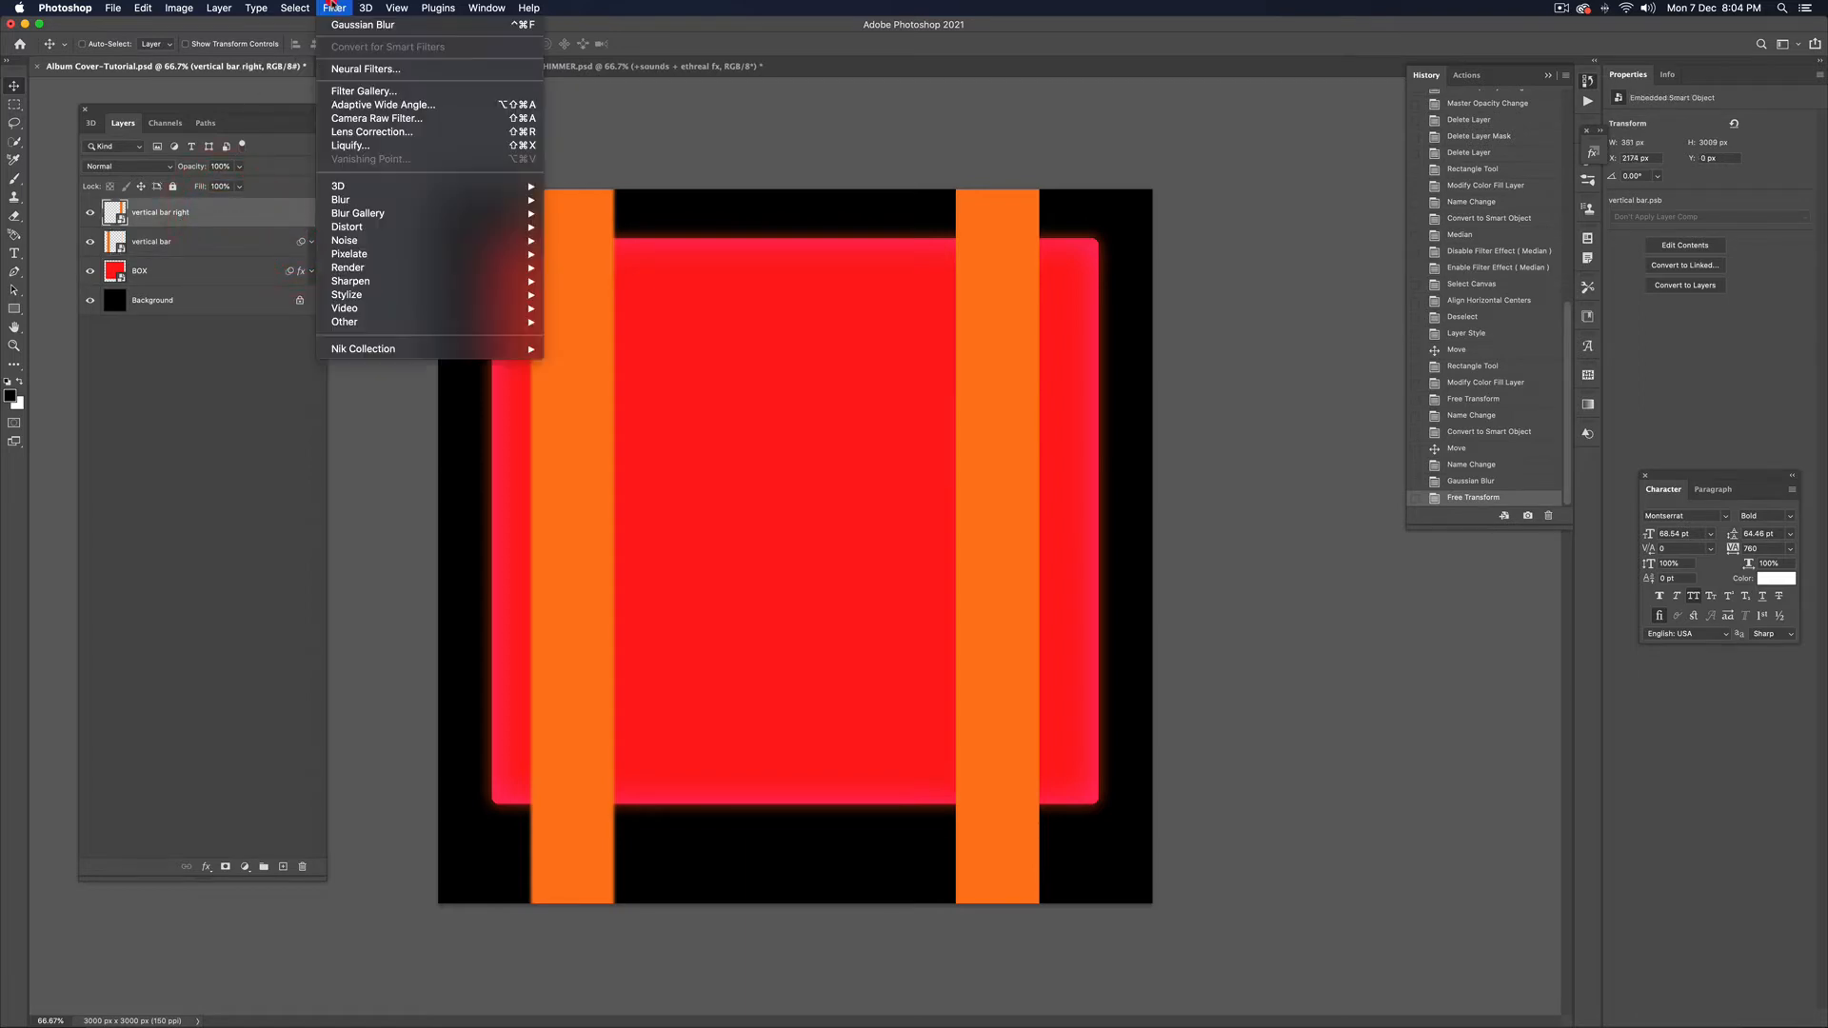
click(367, 26)
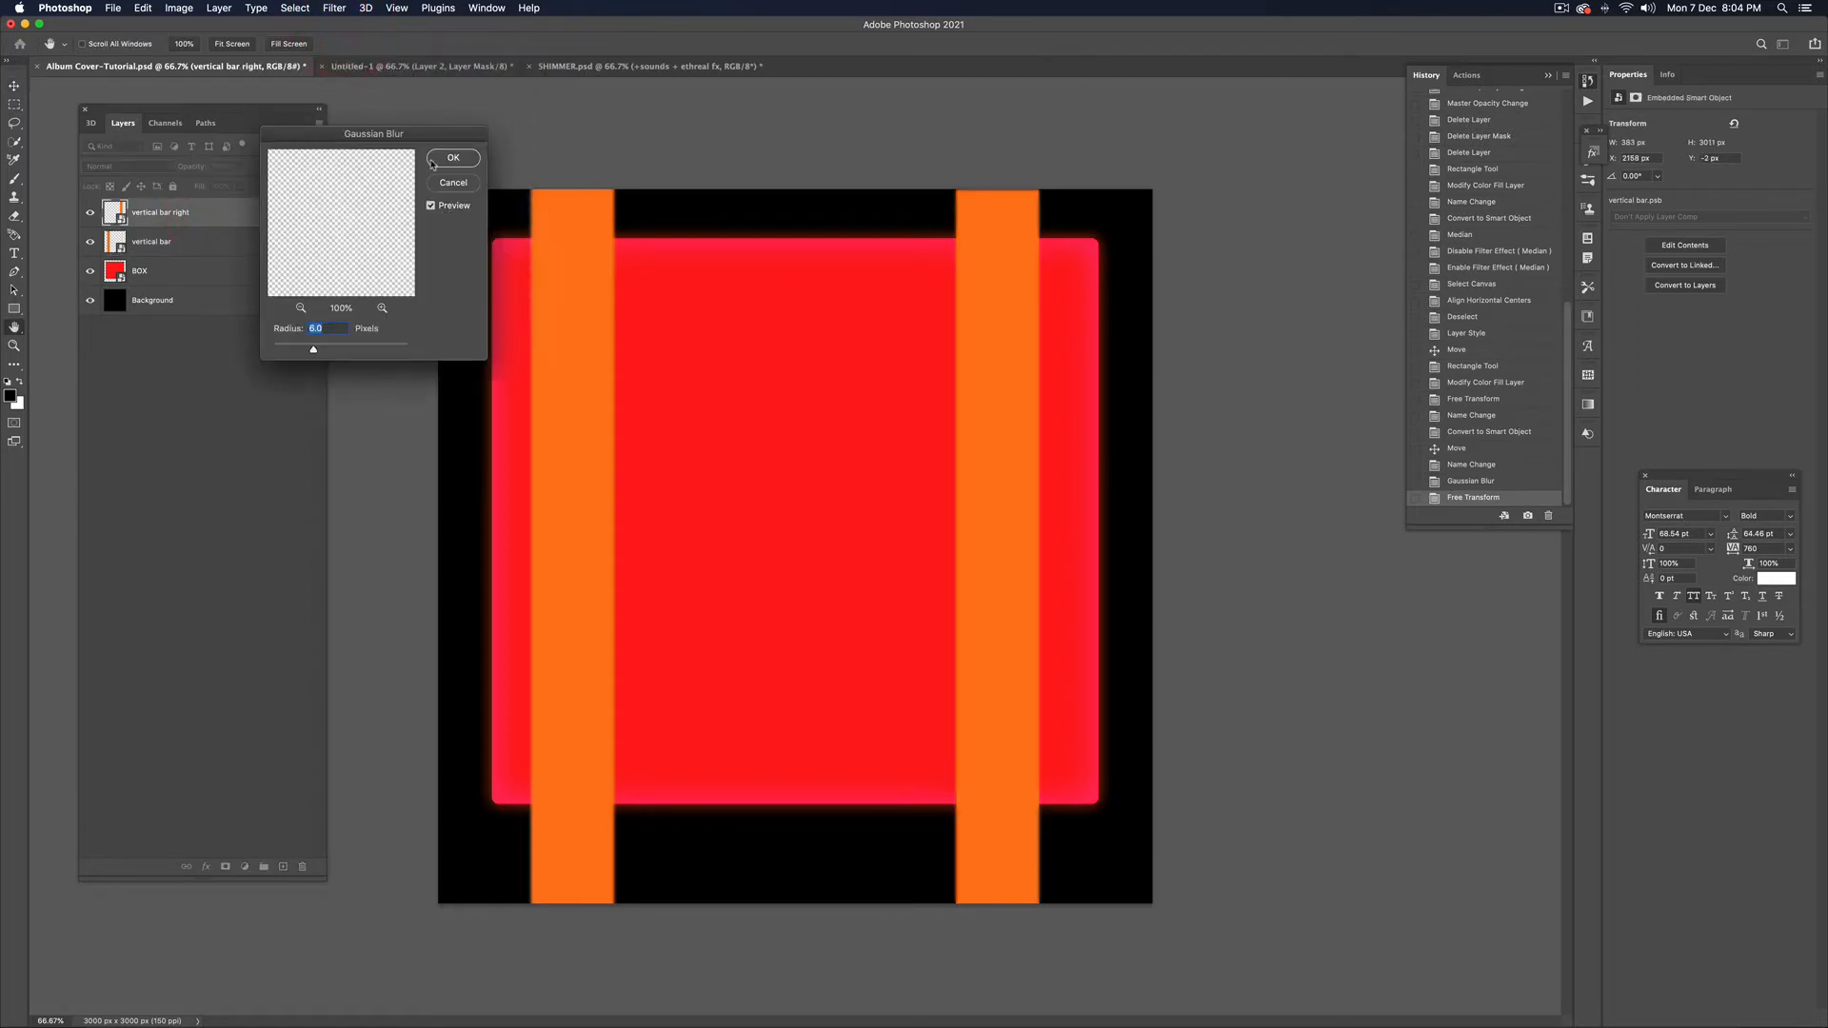
click(461, 159)
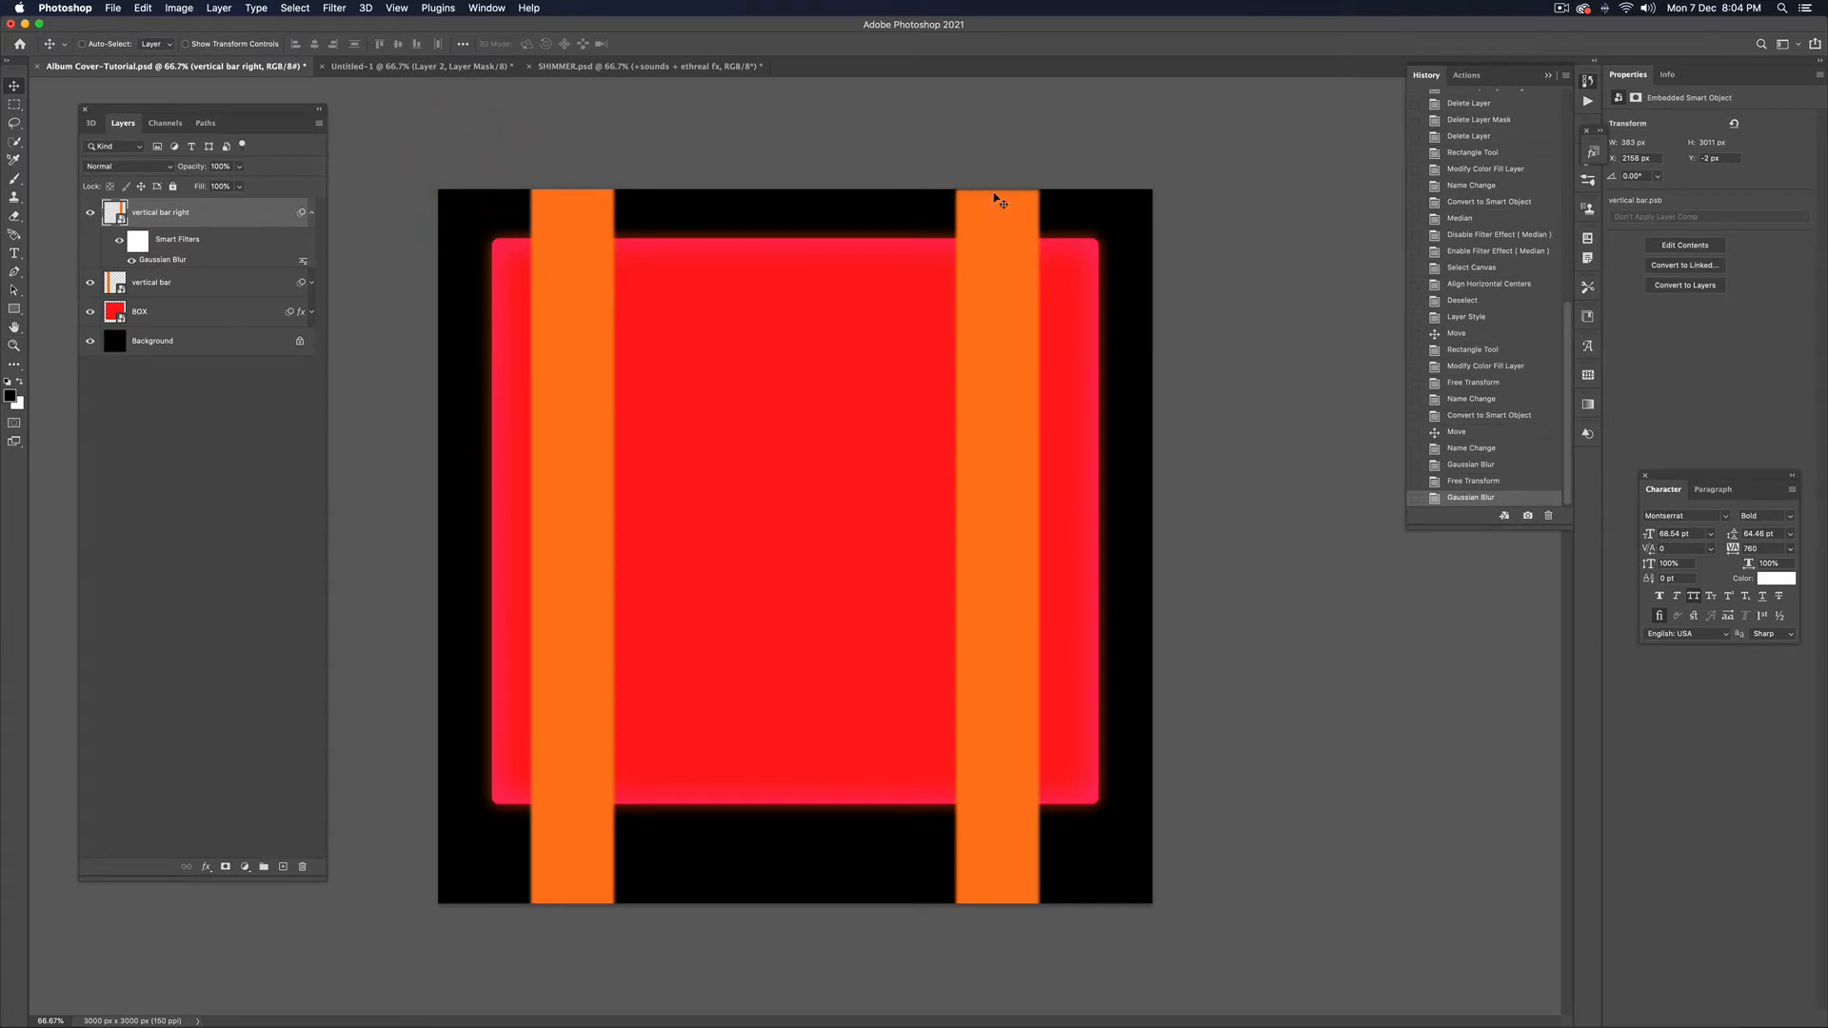
Stretch the right bar's top edge slightly above the canvas
key(super+t)
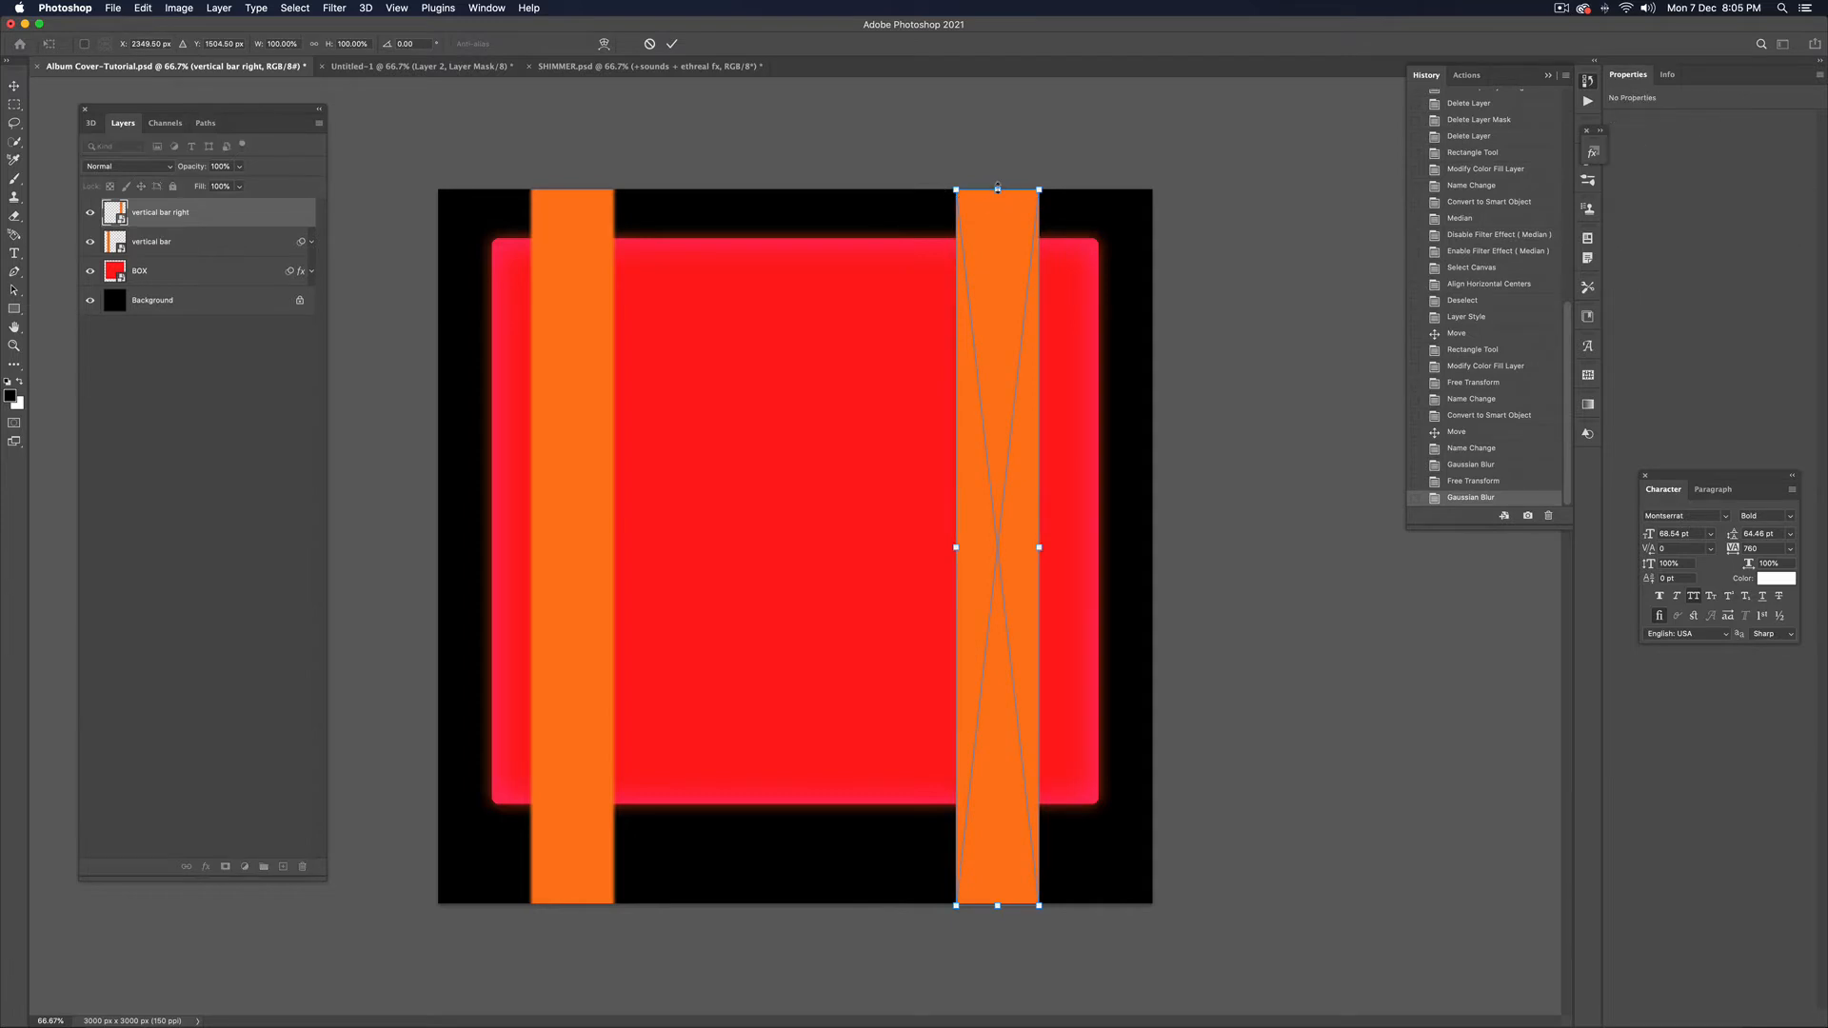
drag(998, 186, 998, 174)
double_click(996, 204)
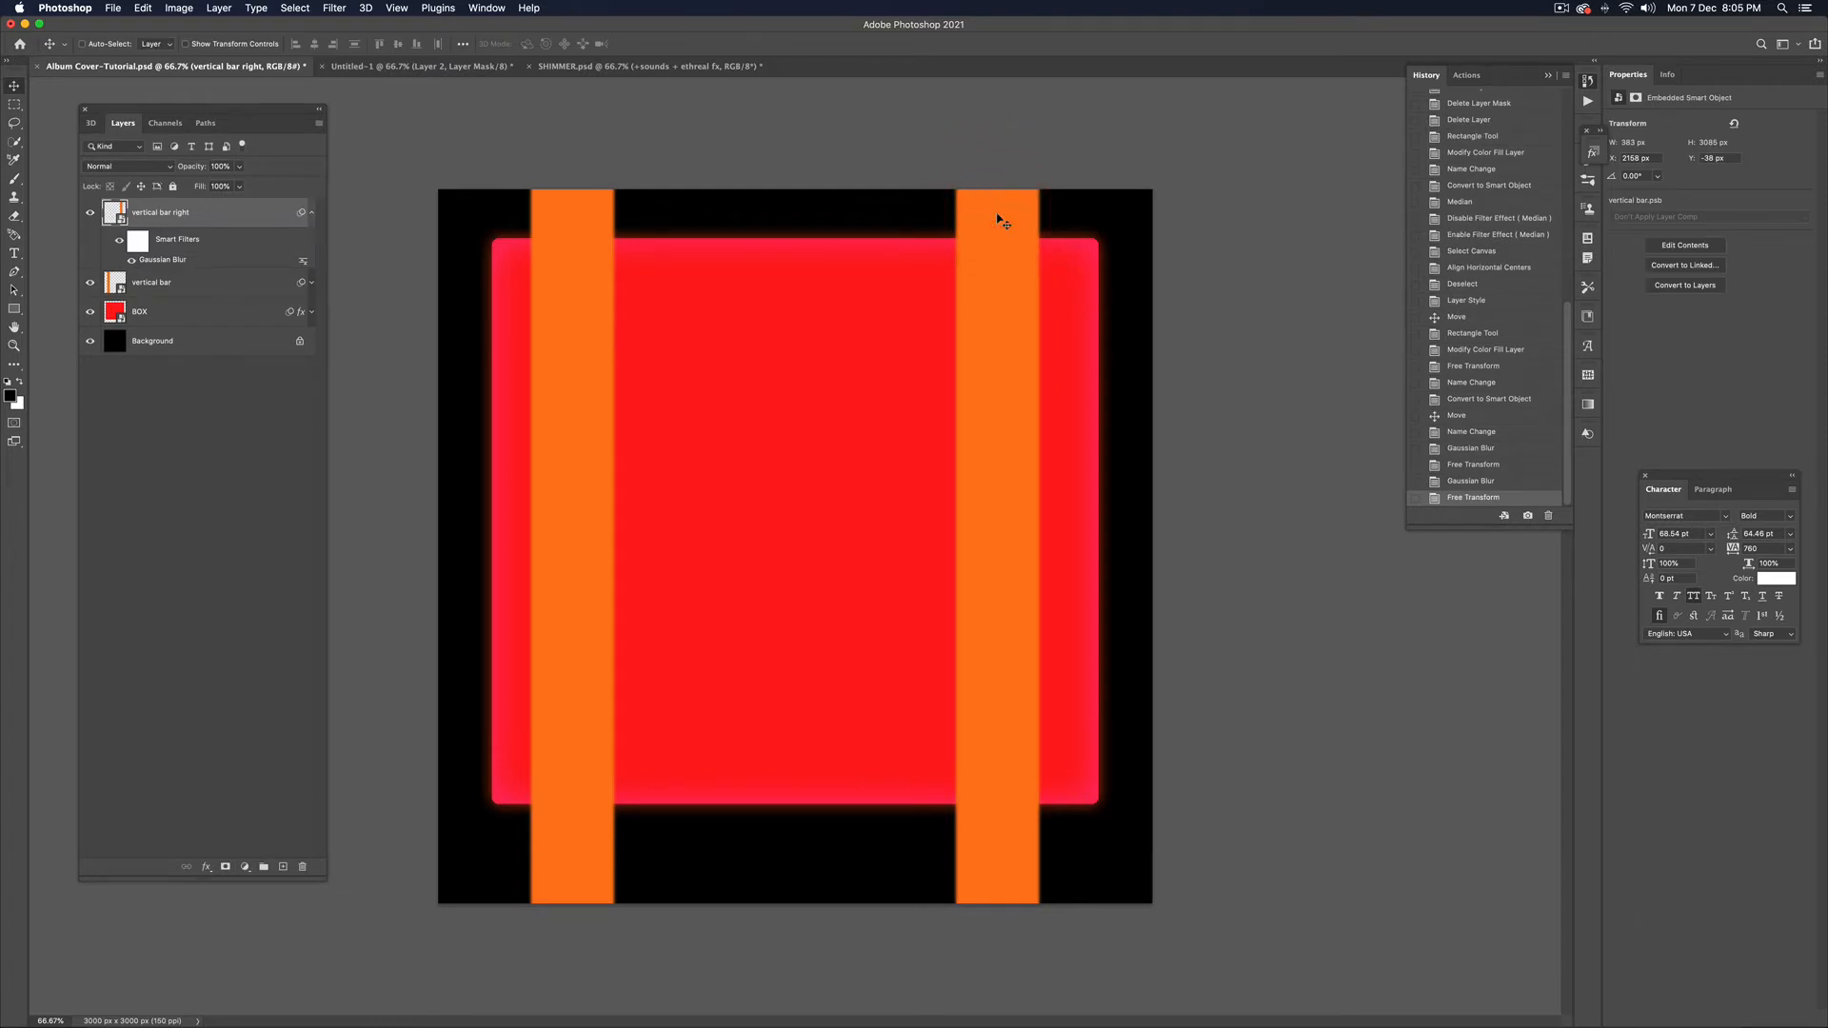
Collapse the right bar's smart filter list and add a new layer above it named orange glows
drag(999, 220, 1000, 217)
click(311, 215)
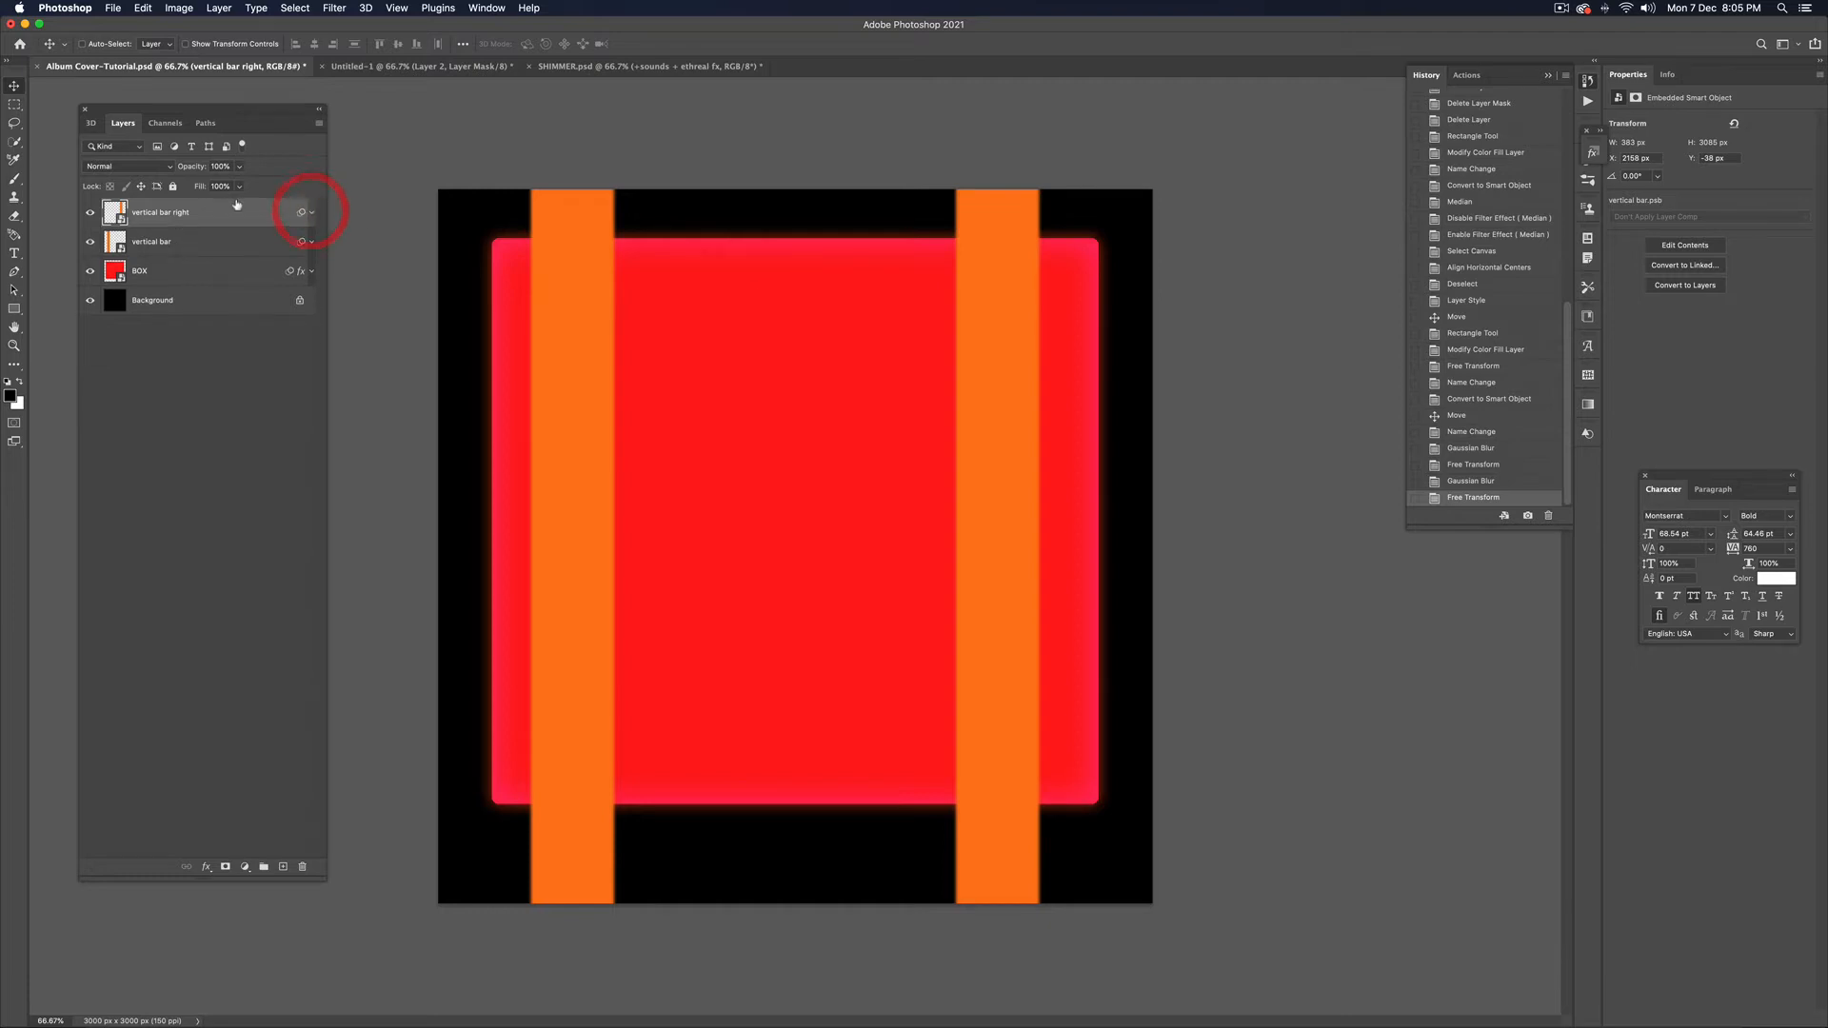
click(282, 866)
double_click(144, 212)
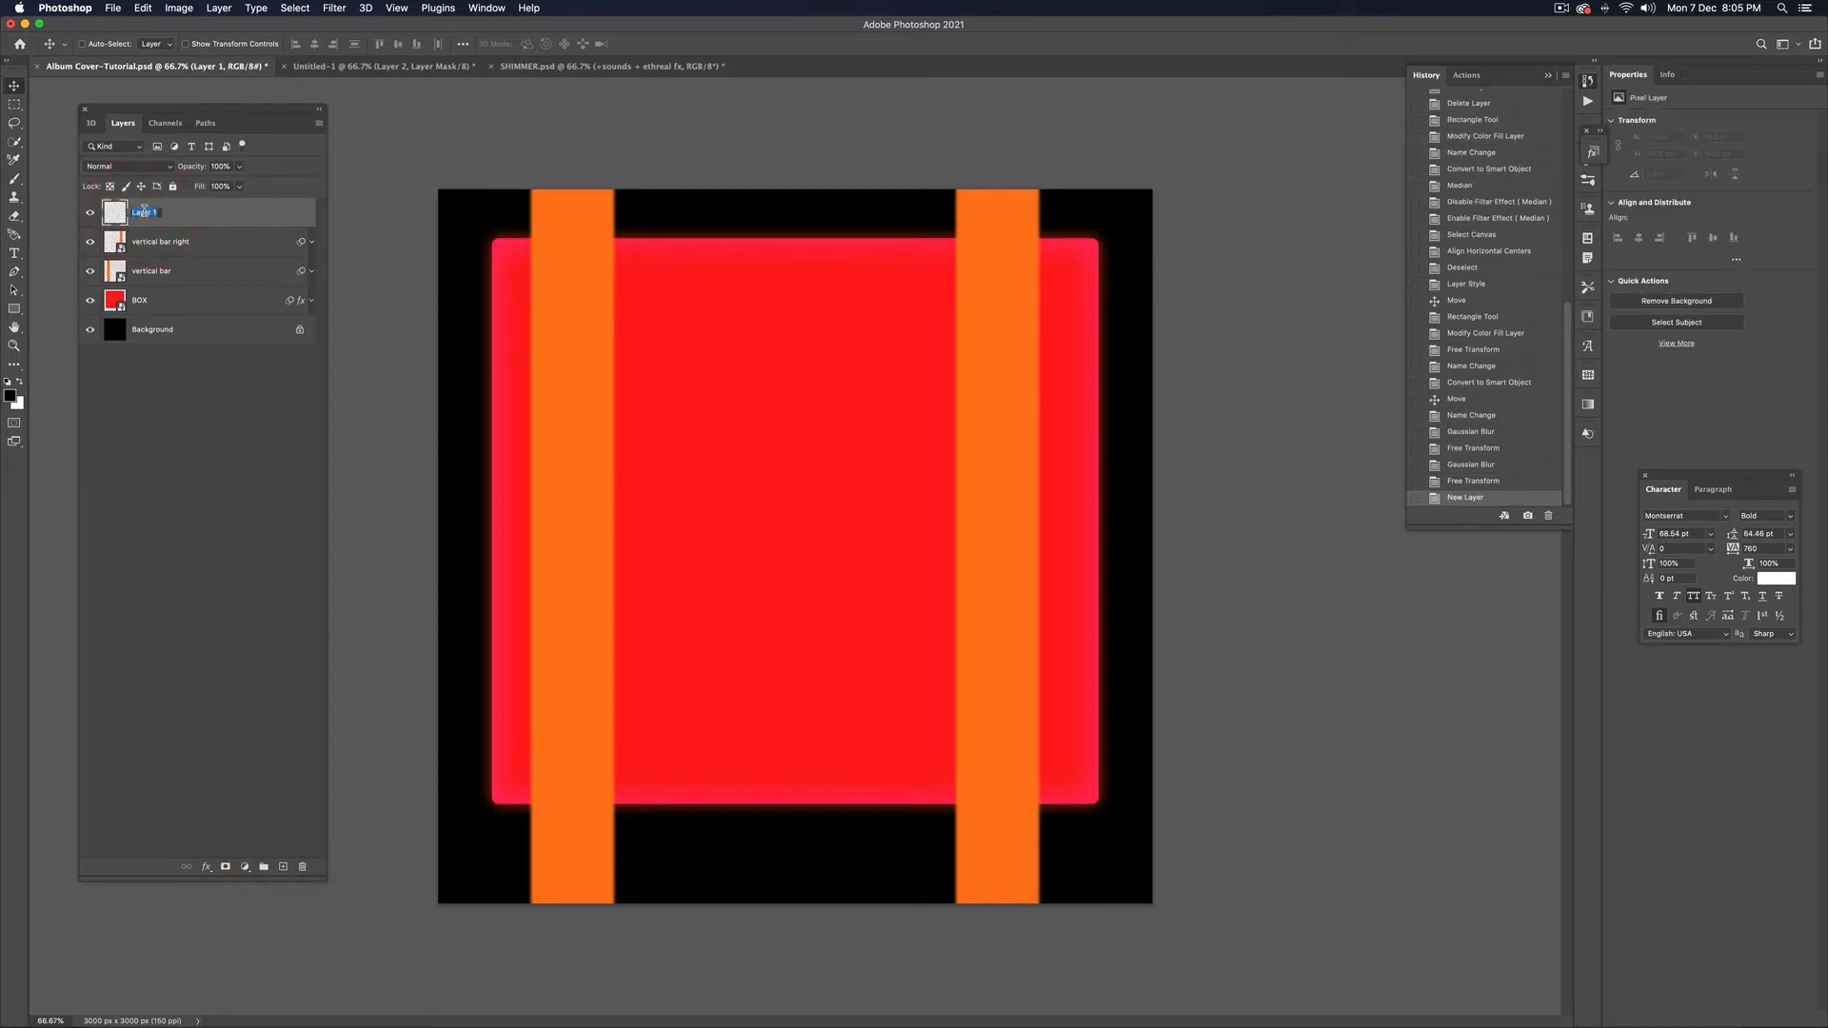
text(c)
text(range glows)
key(Return)
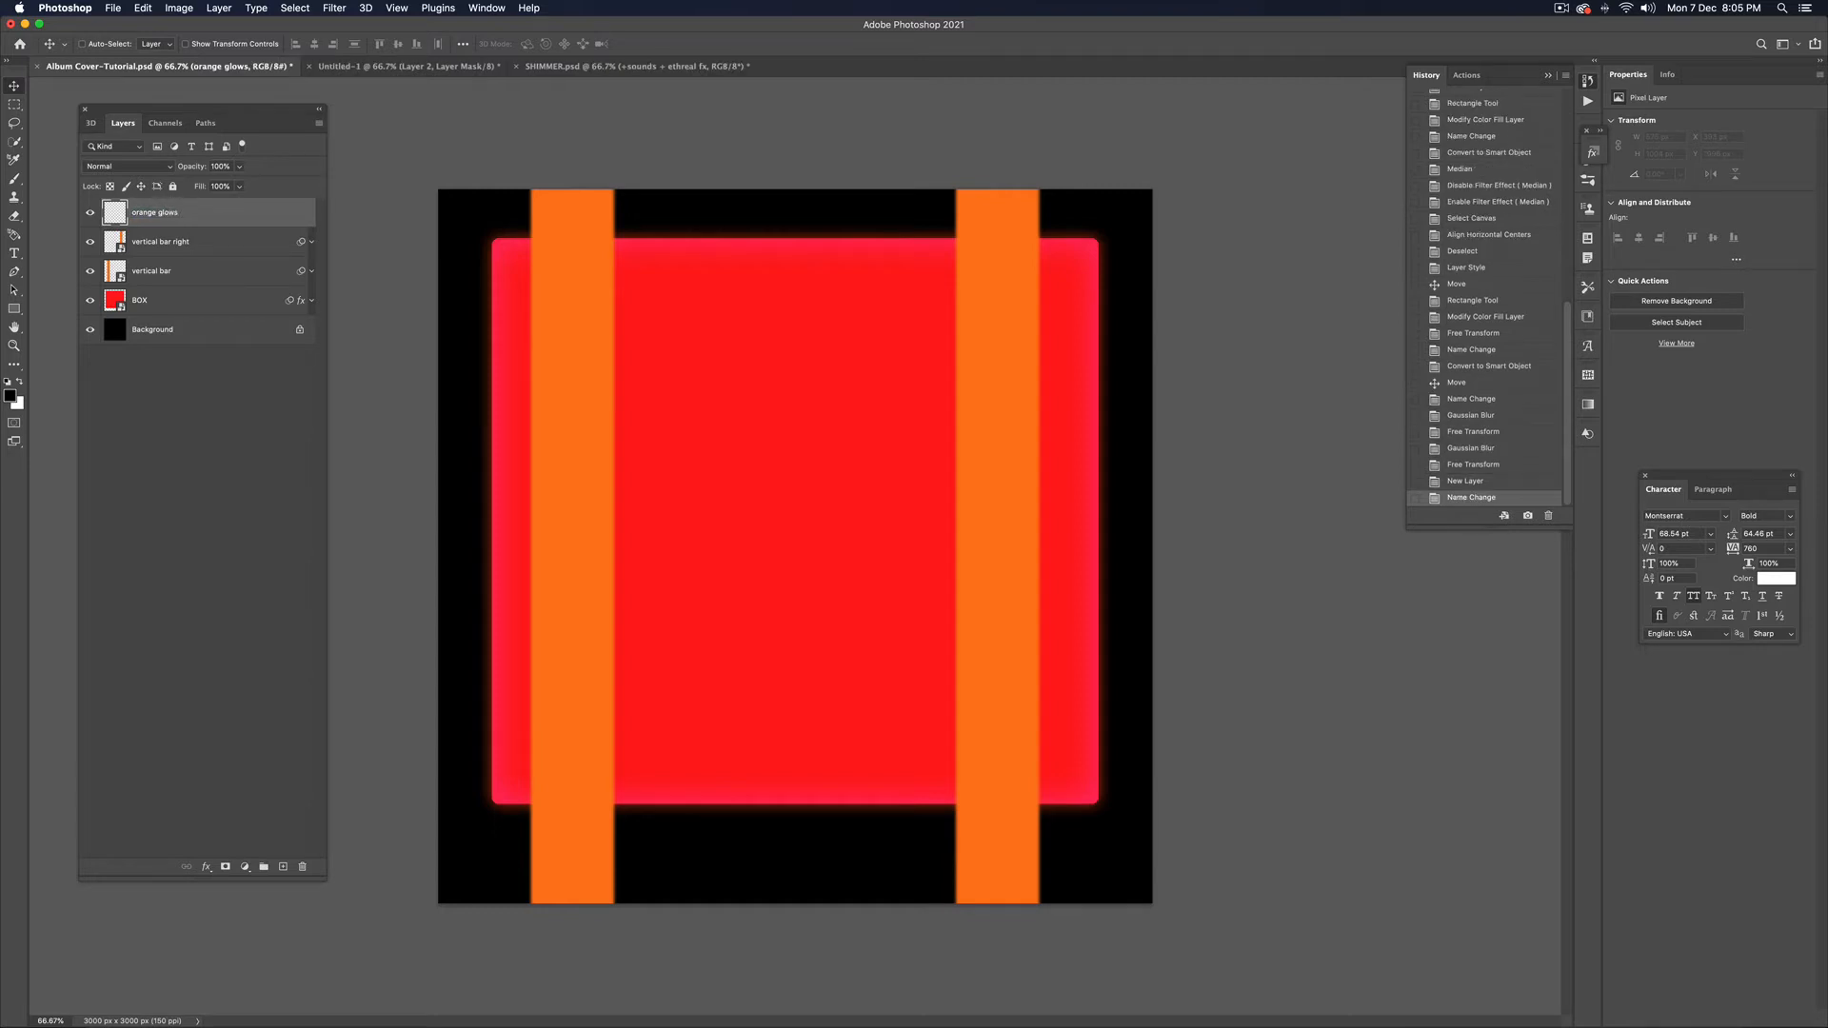
Set the foreground color to a saturated orange, starting from a color sampled on the left bar
click(10, 396)
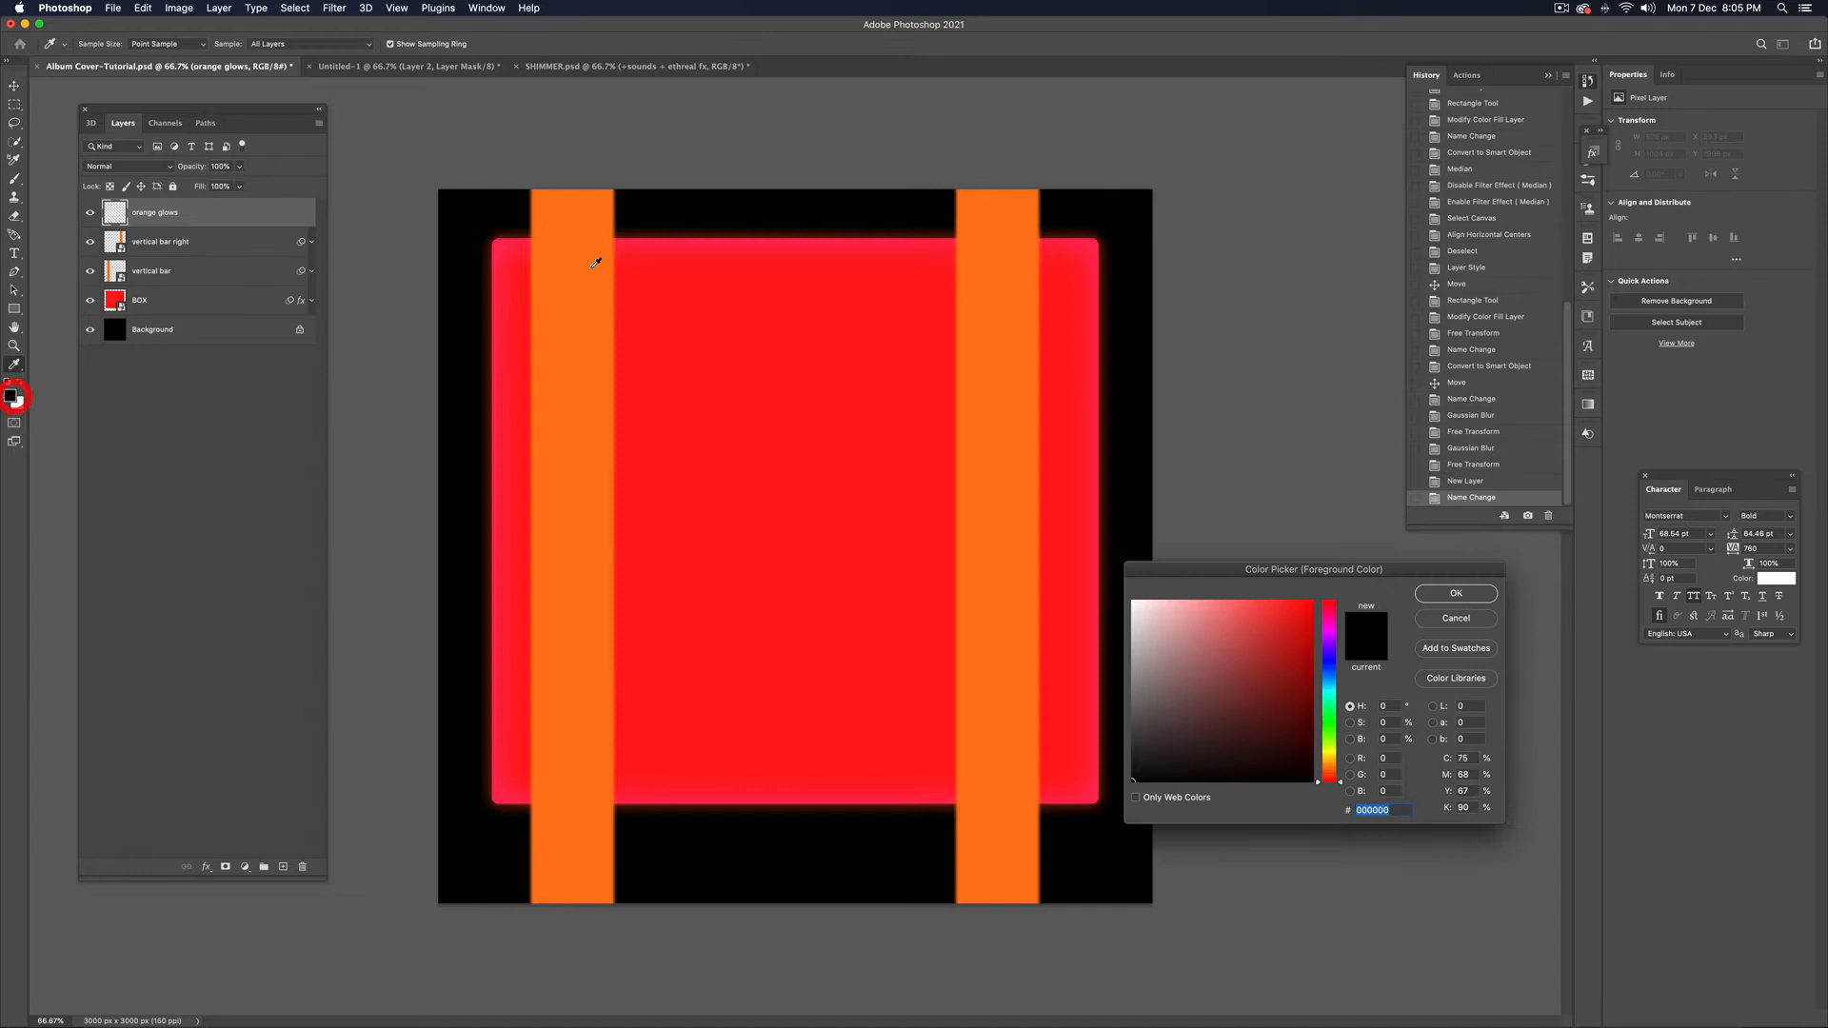
click(574, 205)
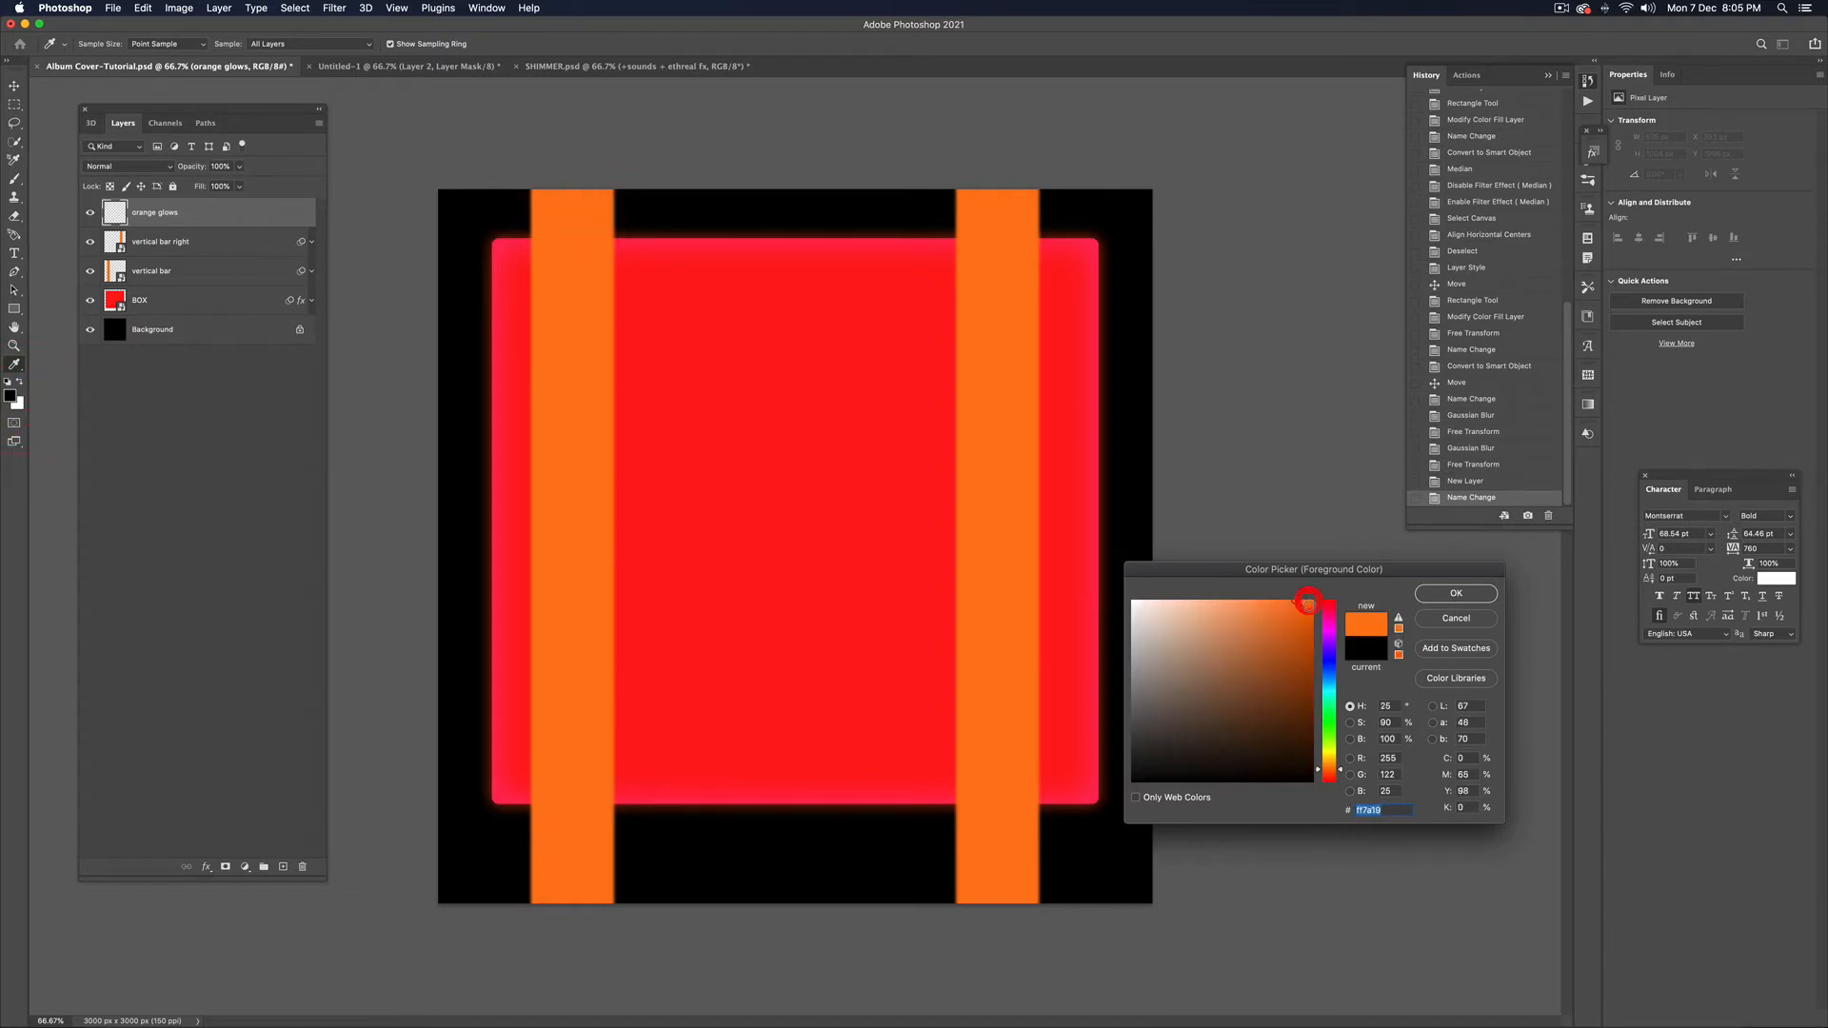
click(1310, 601)
click(1317, 770)
click(1426, 594)
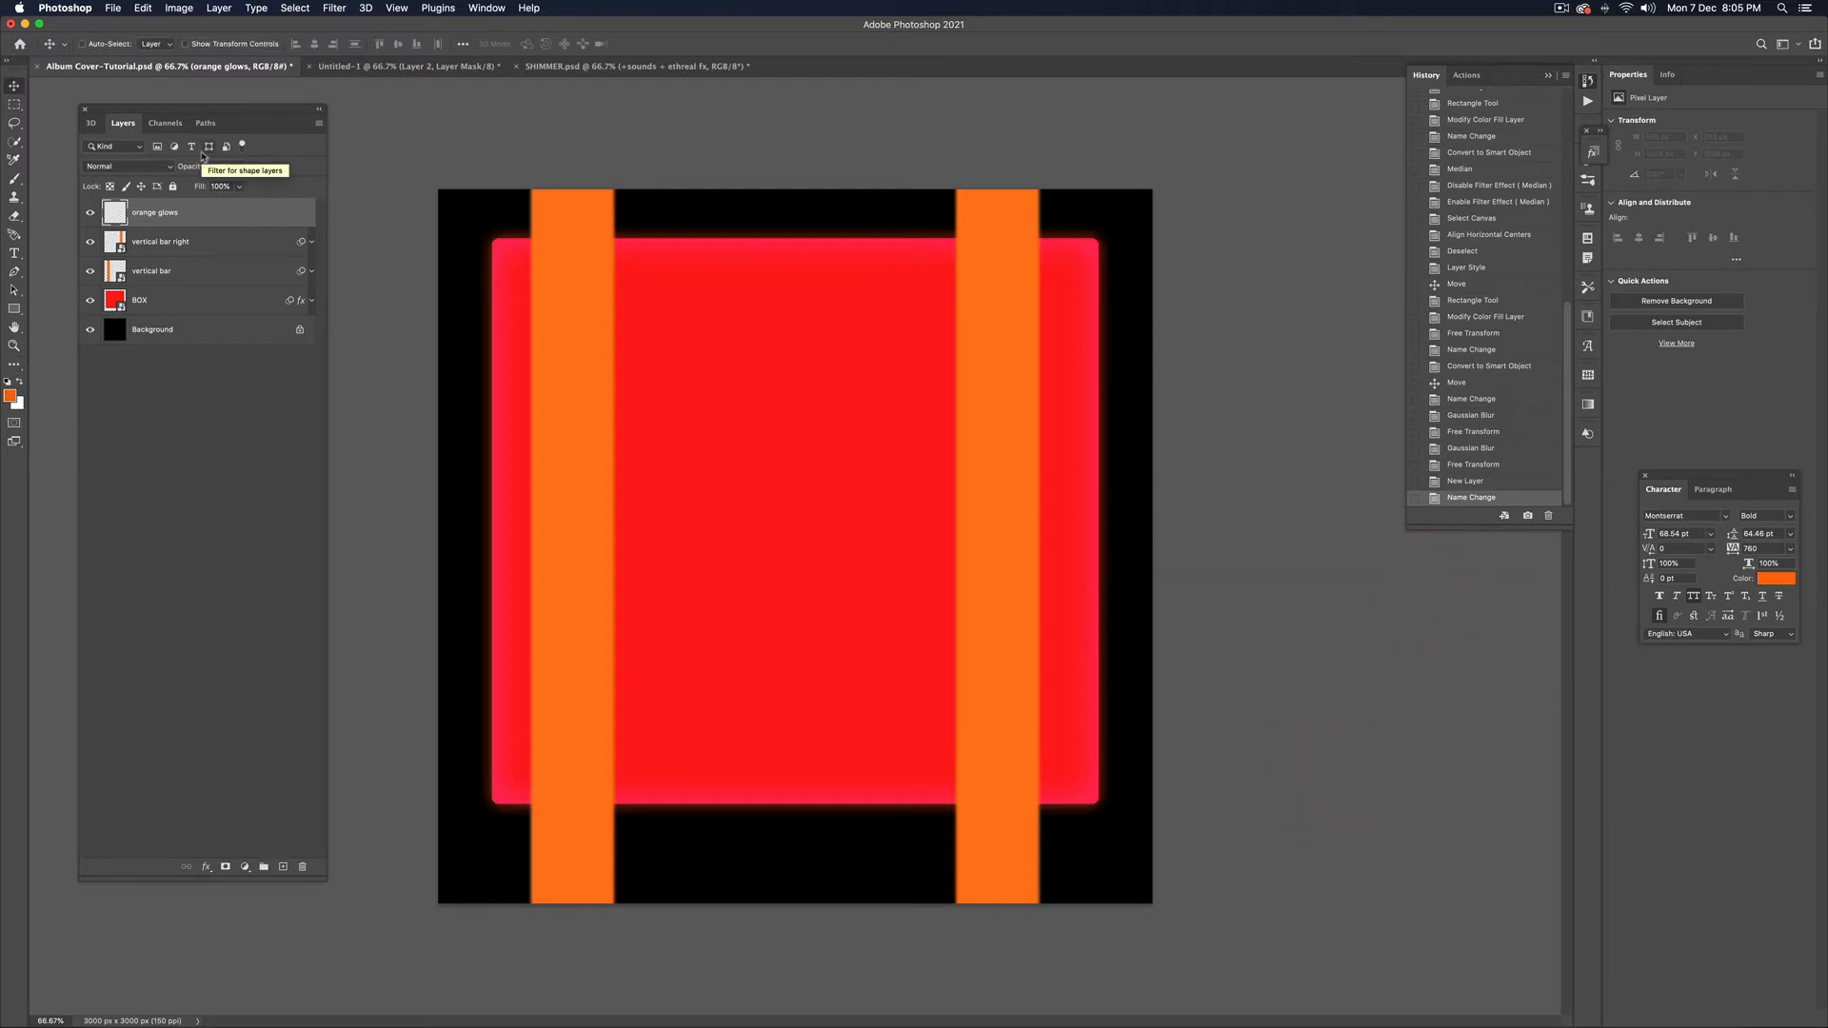
Set up a Soft Round brush with a size of about 1040 px and a flow of 13%
key(b)
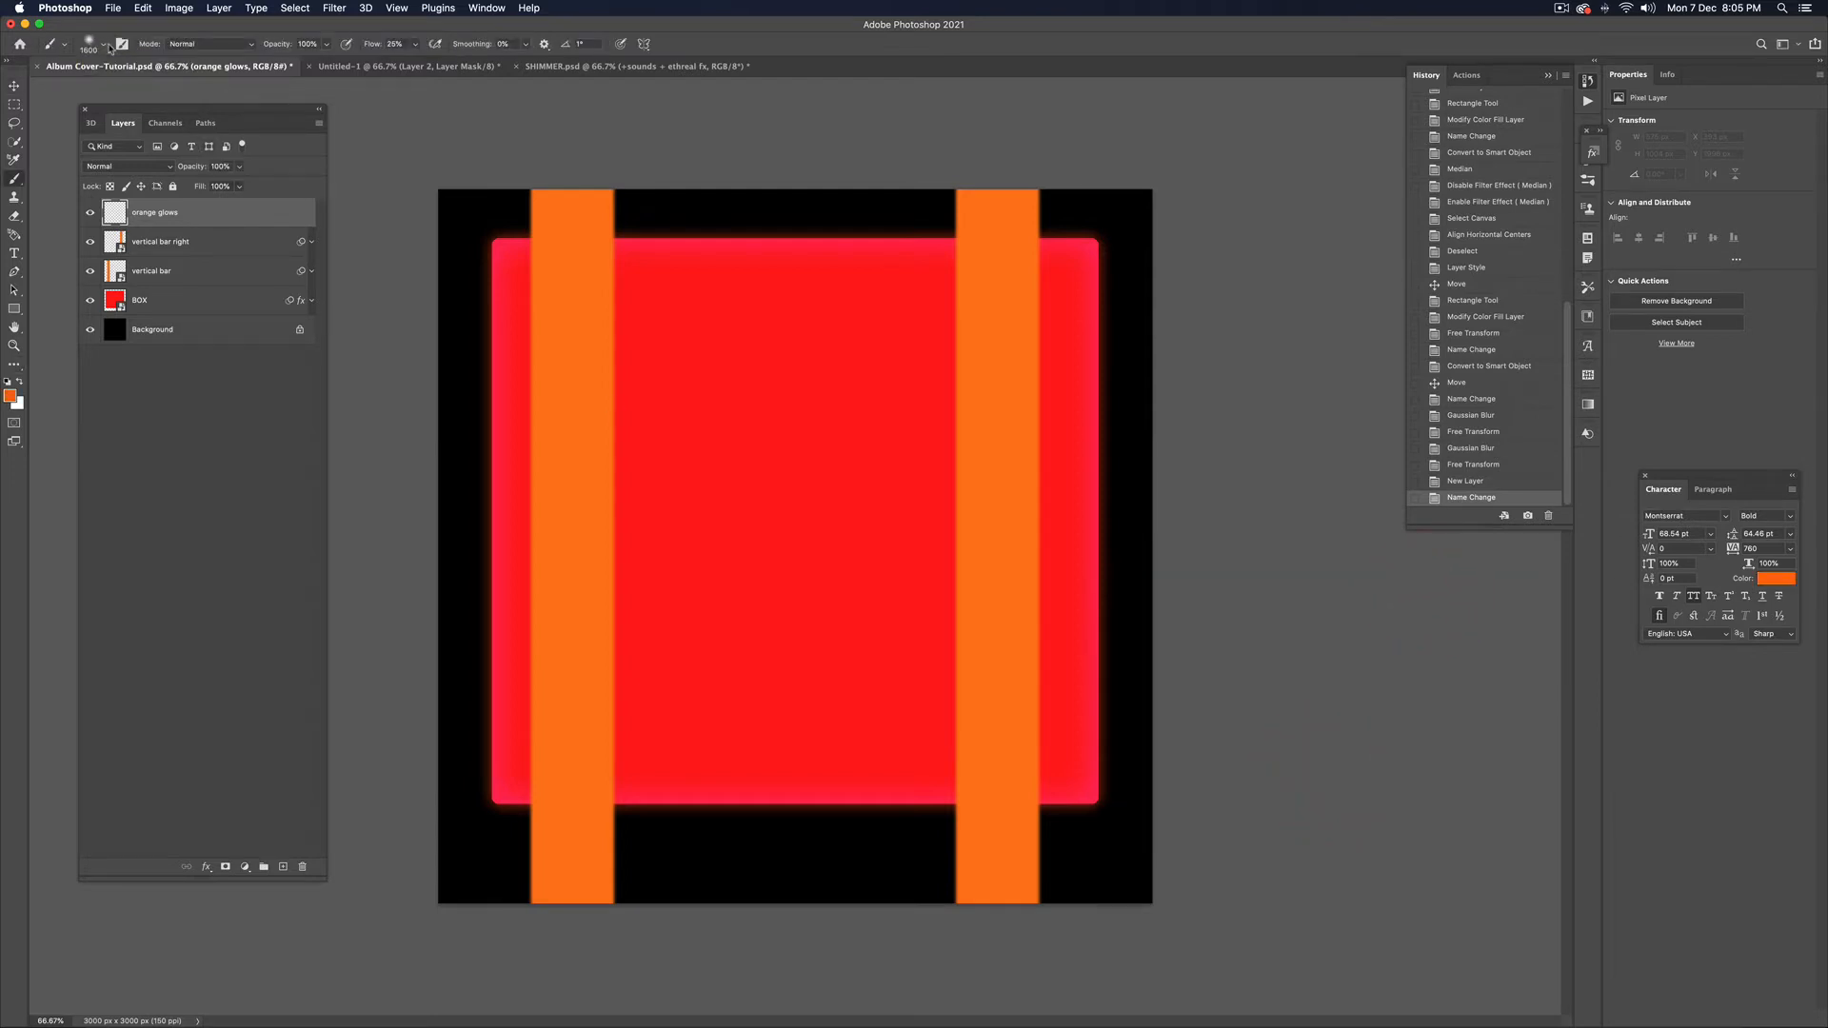
click(101, 45)
drag(134, 87, 158, 91)
click(138, 70)
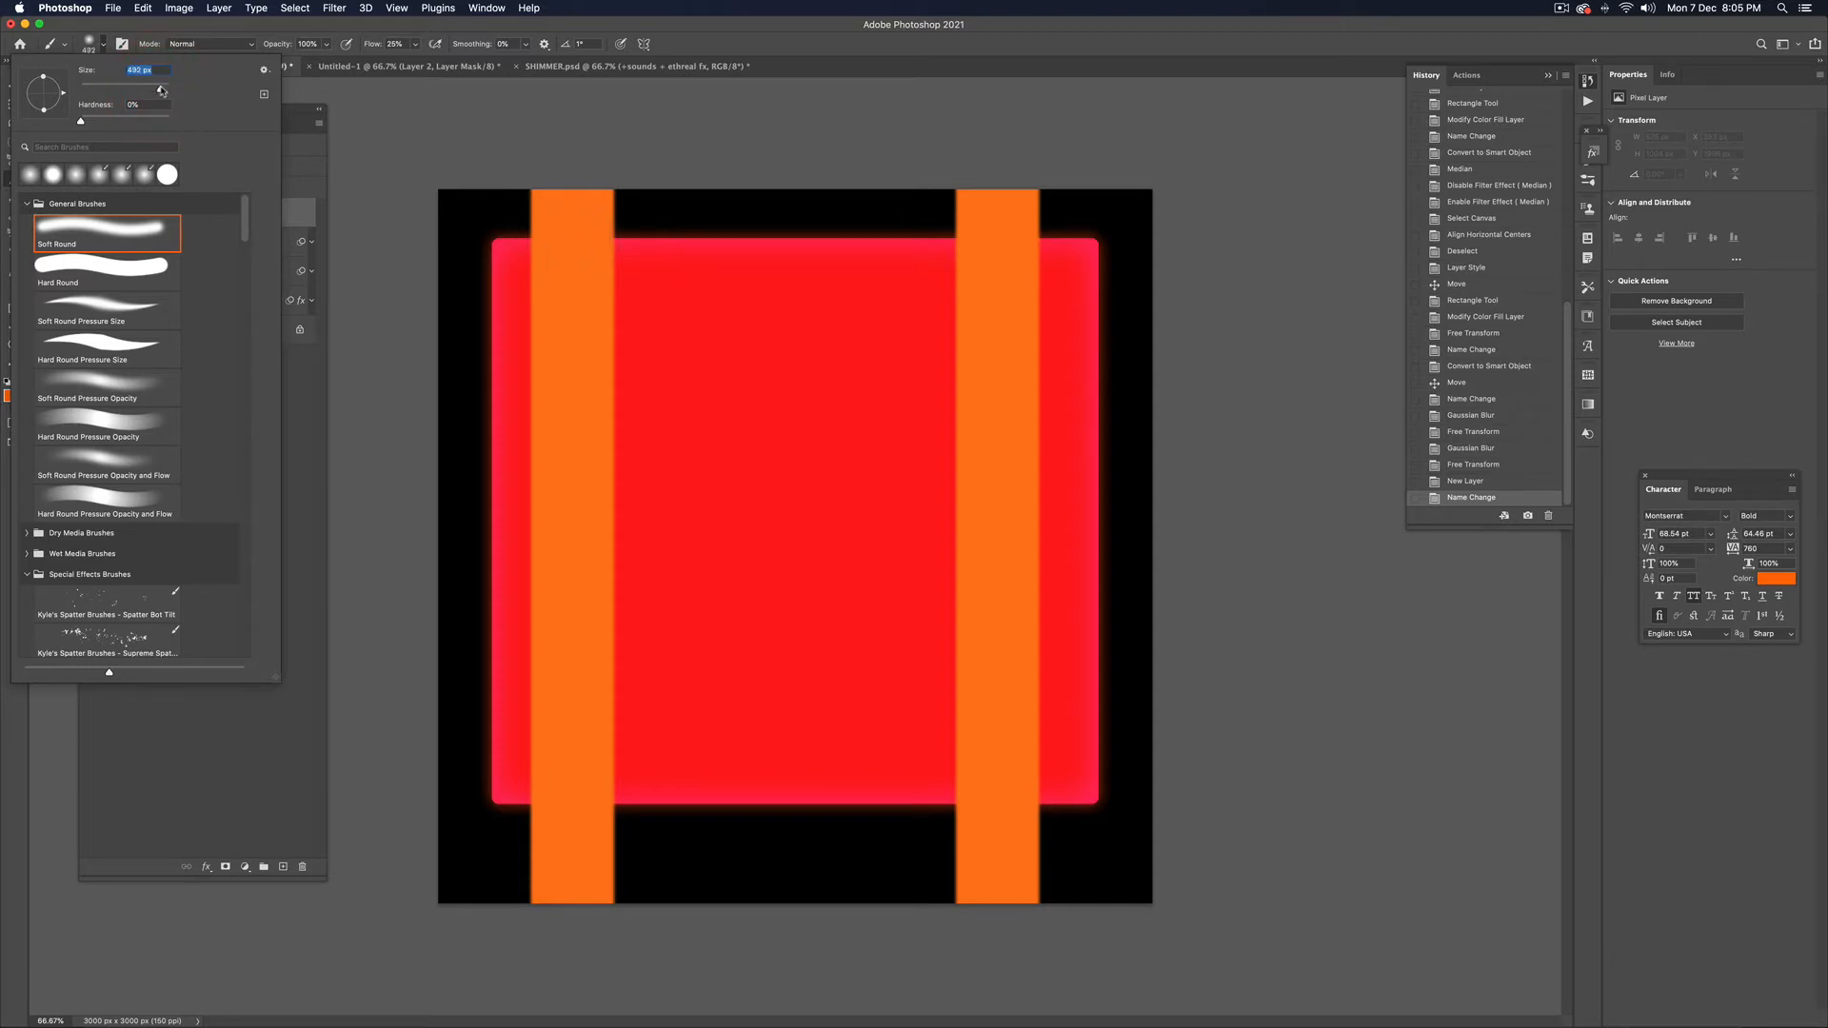
drag(157, 90, 164, 90)
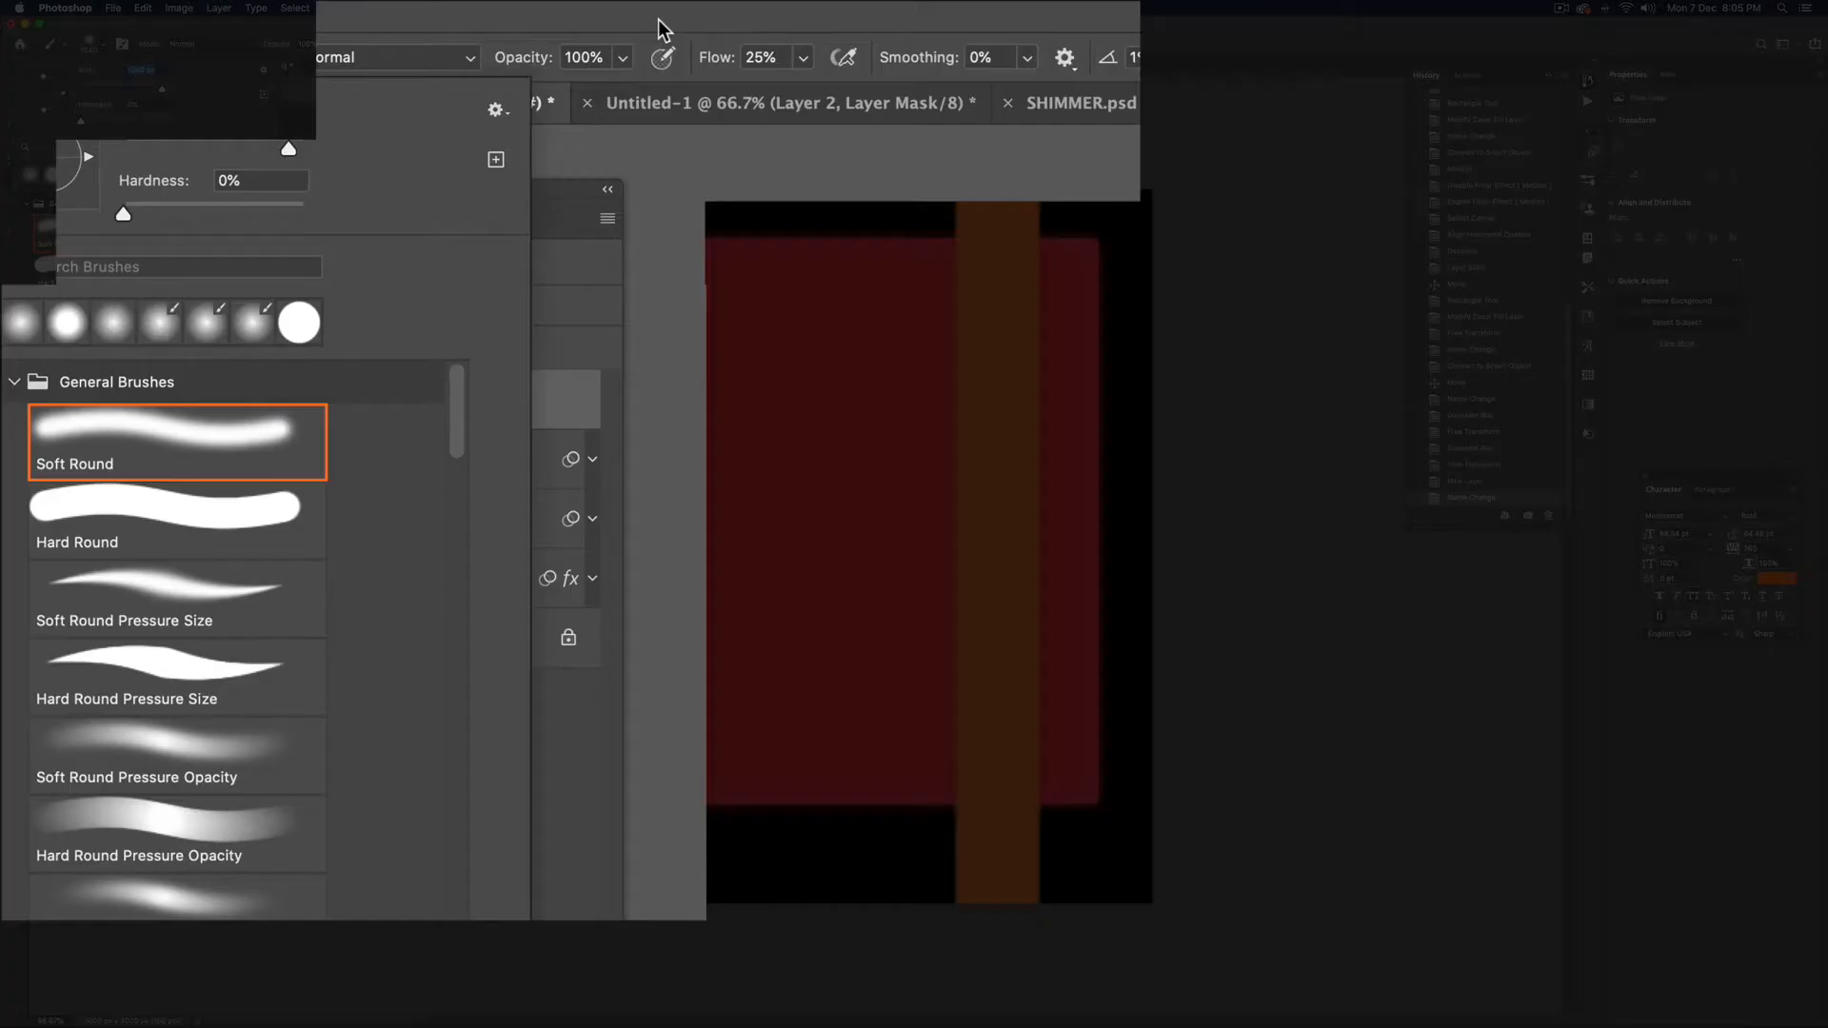
click(362, 40)
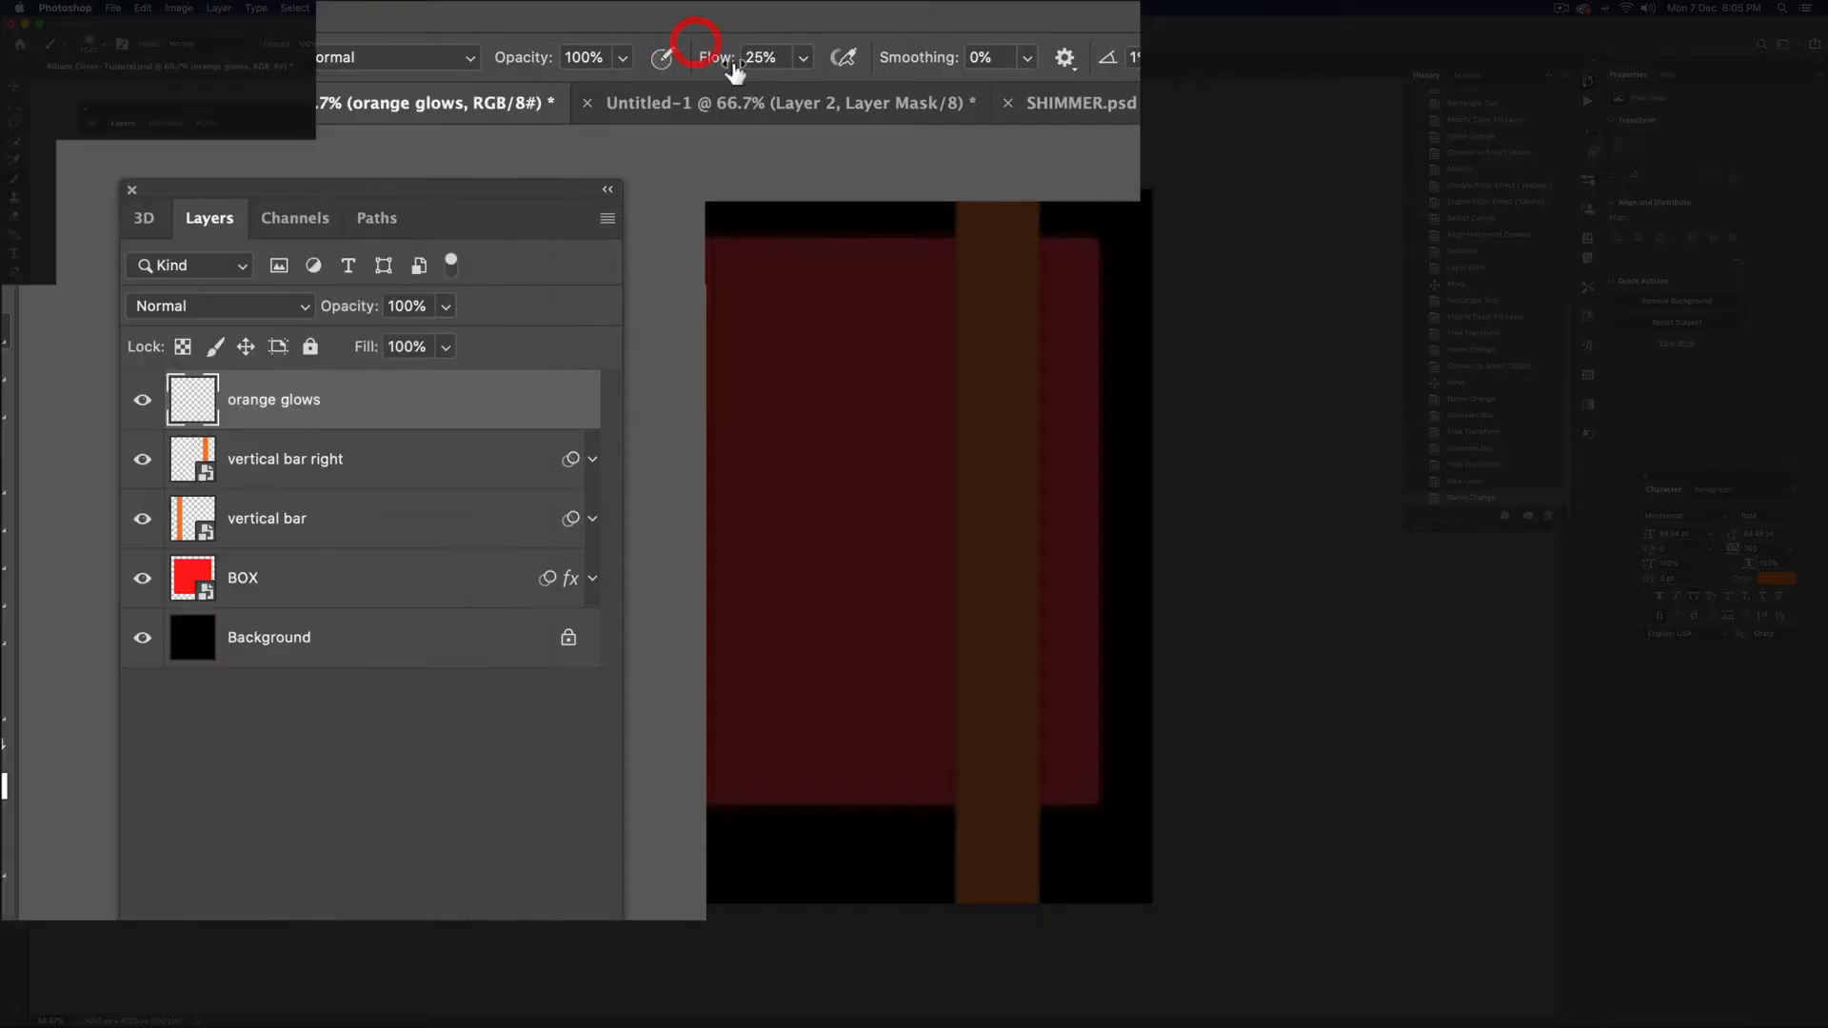
click(414, 45)
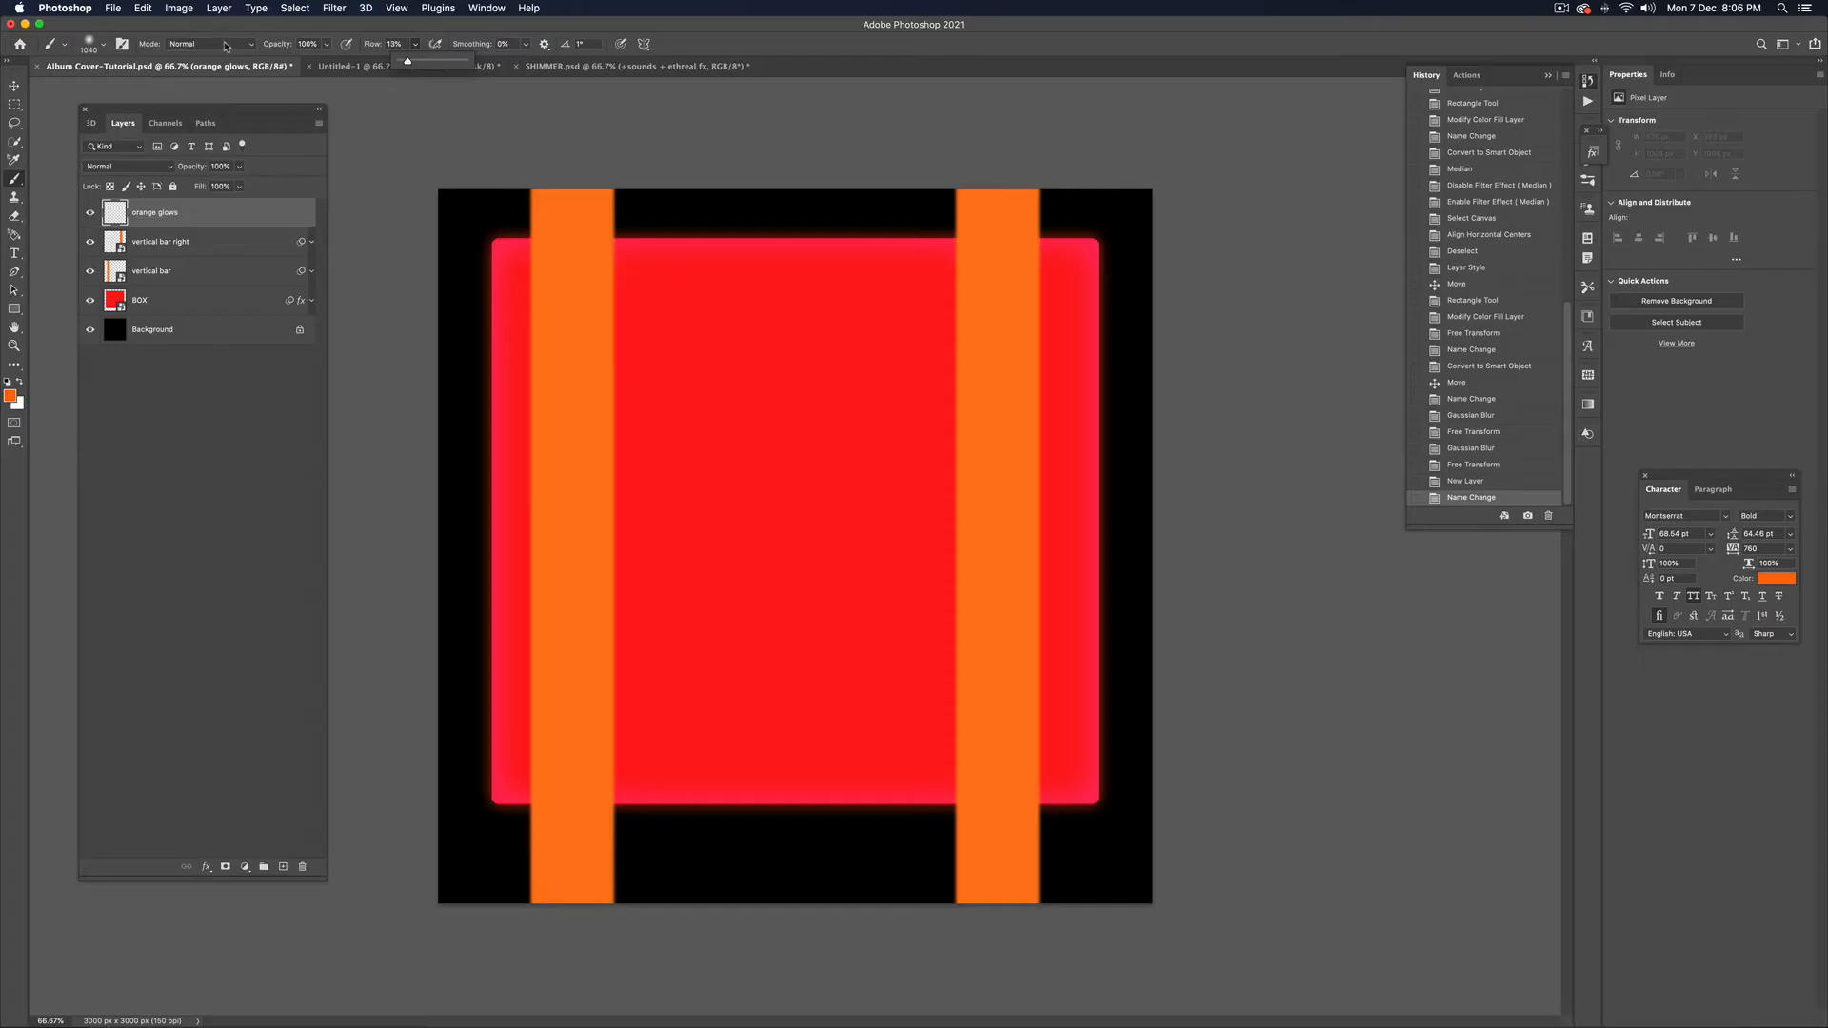
Set the orange glows layer to Linear Dodge (Add) and paint a soft glow over the left bar's upper end
click(131, 170)
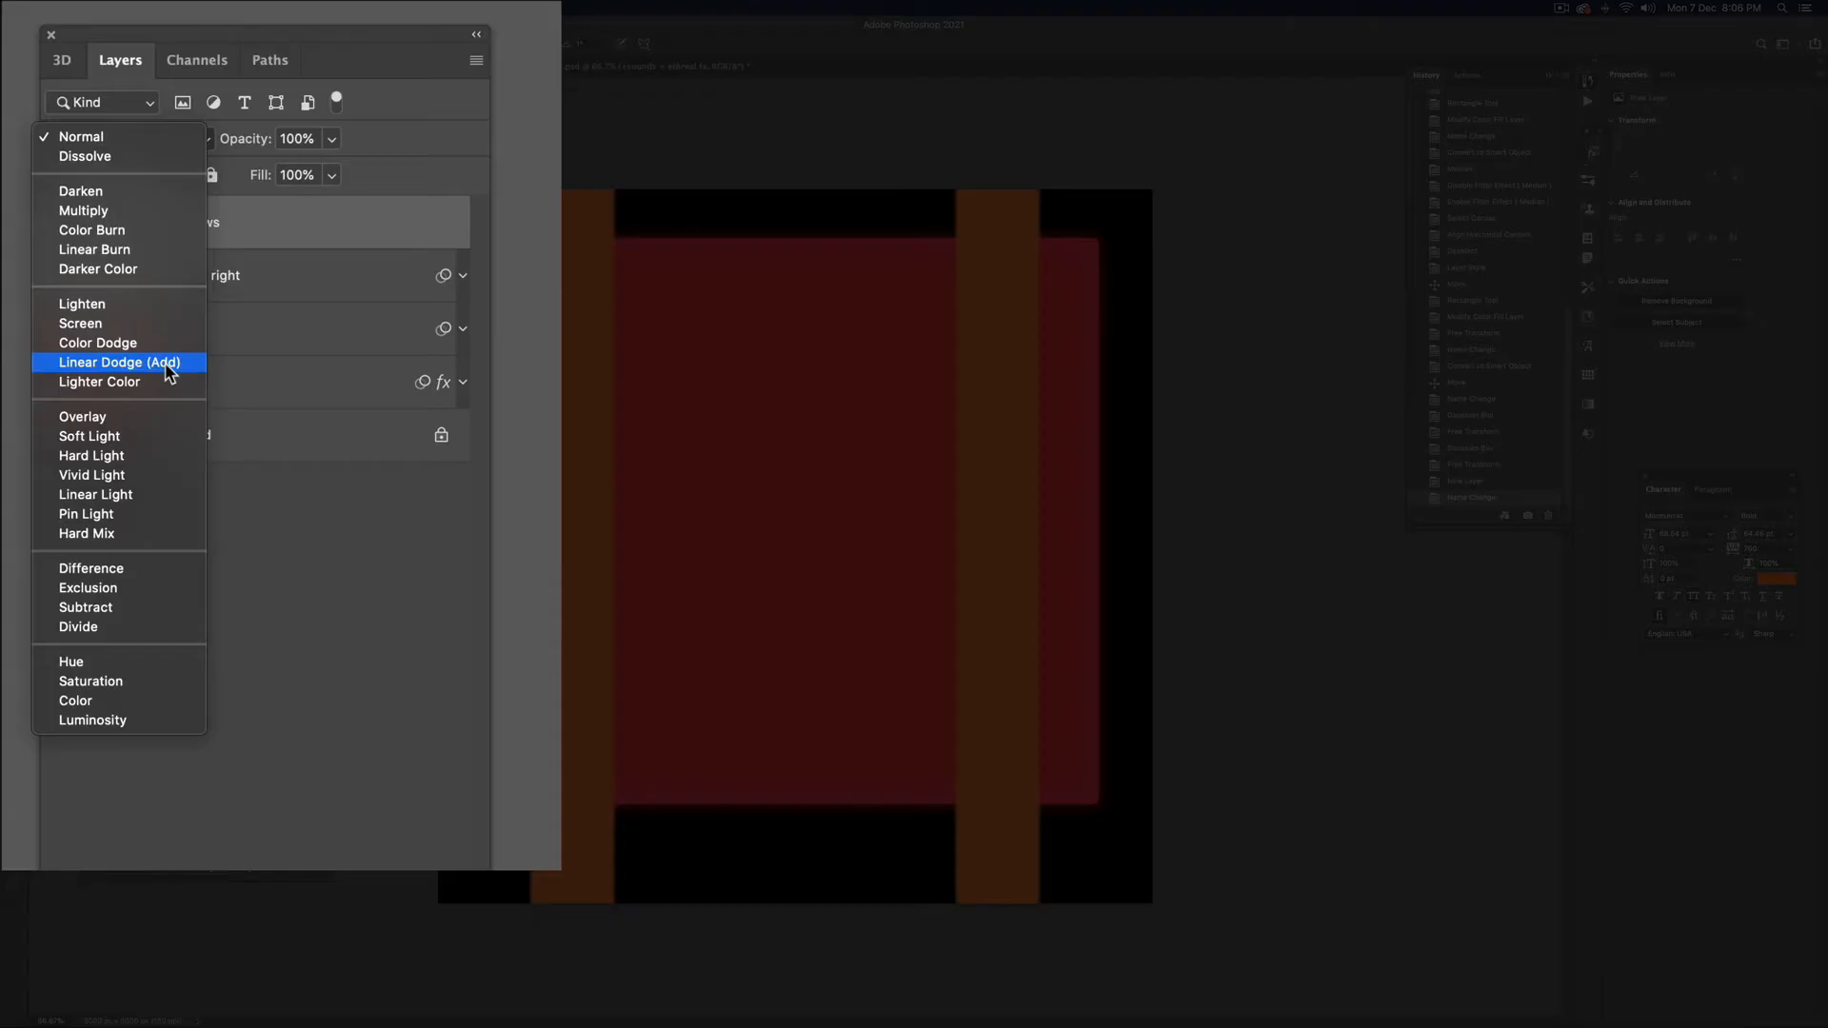
click(170, 364)
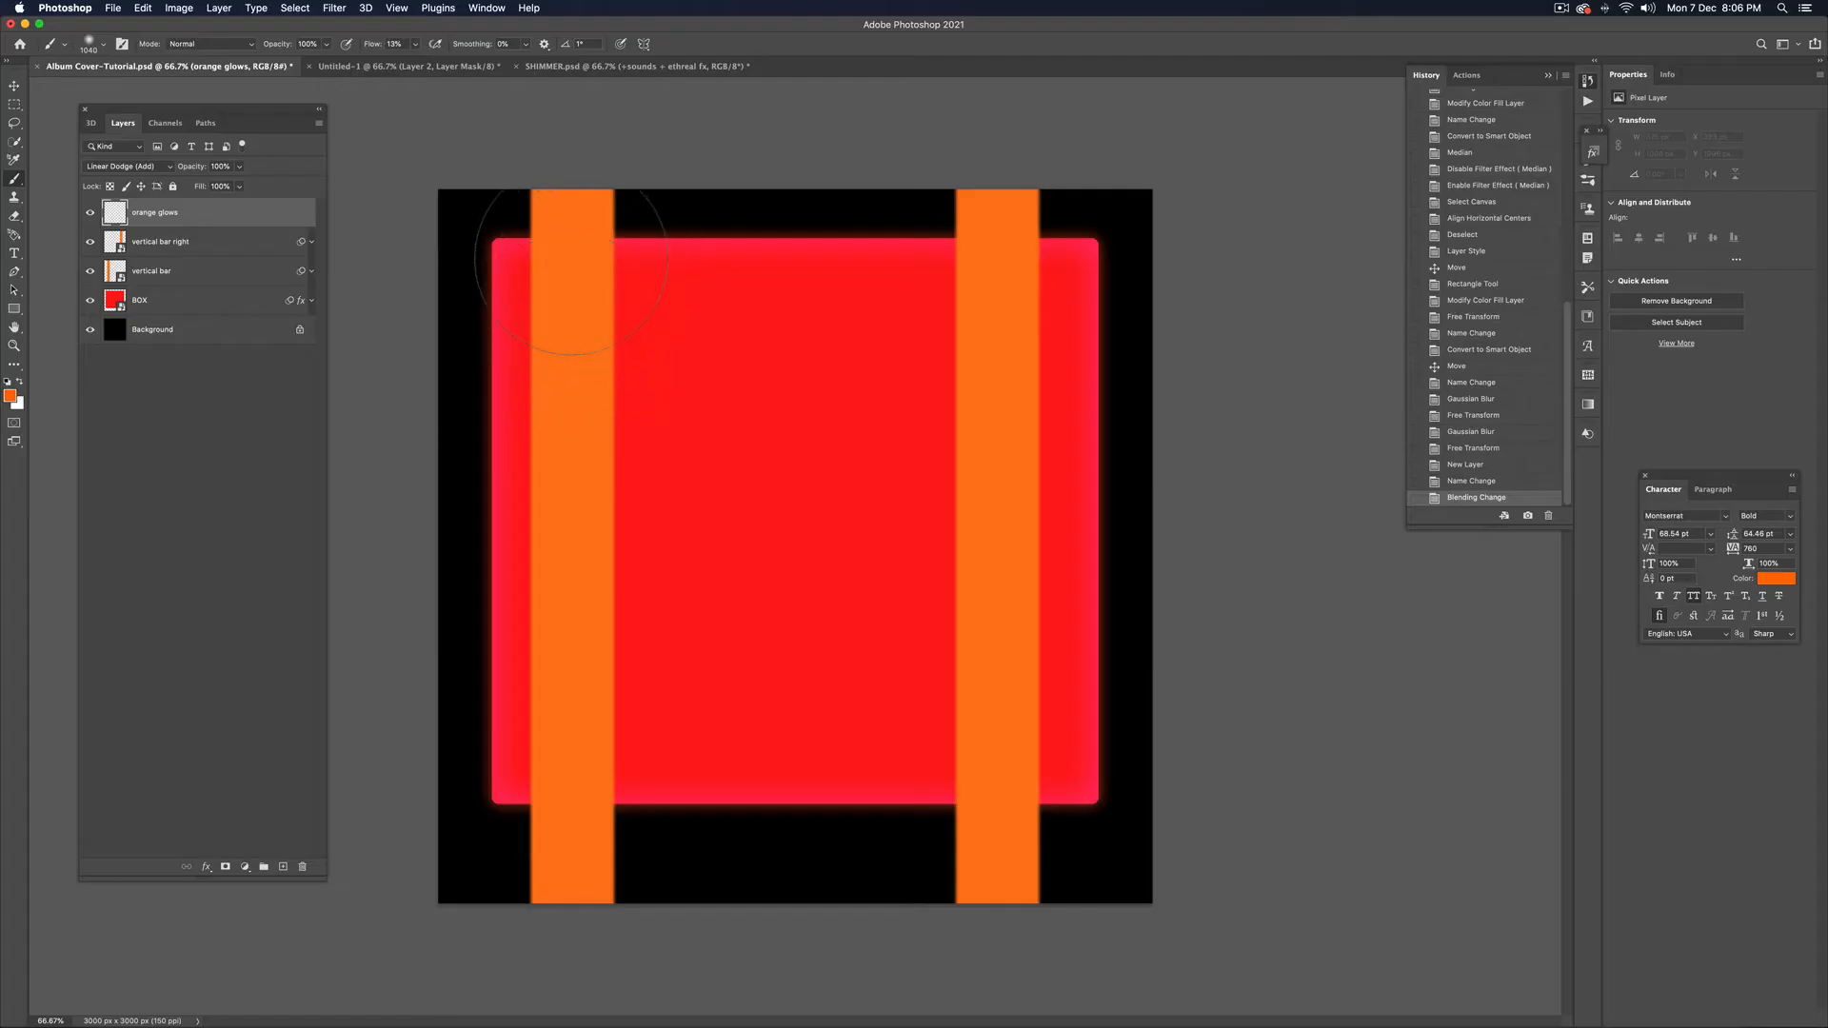
click(562, 259)
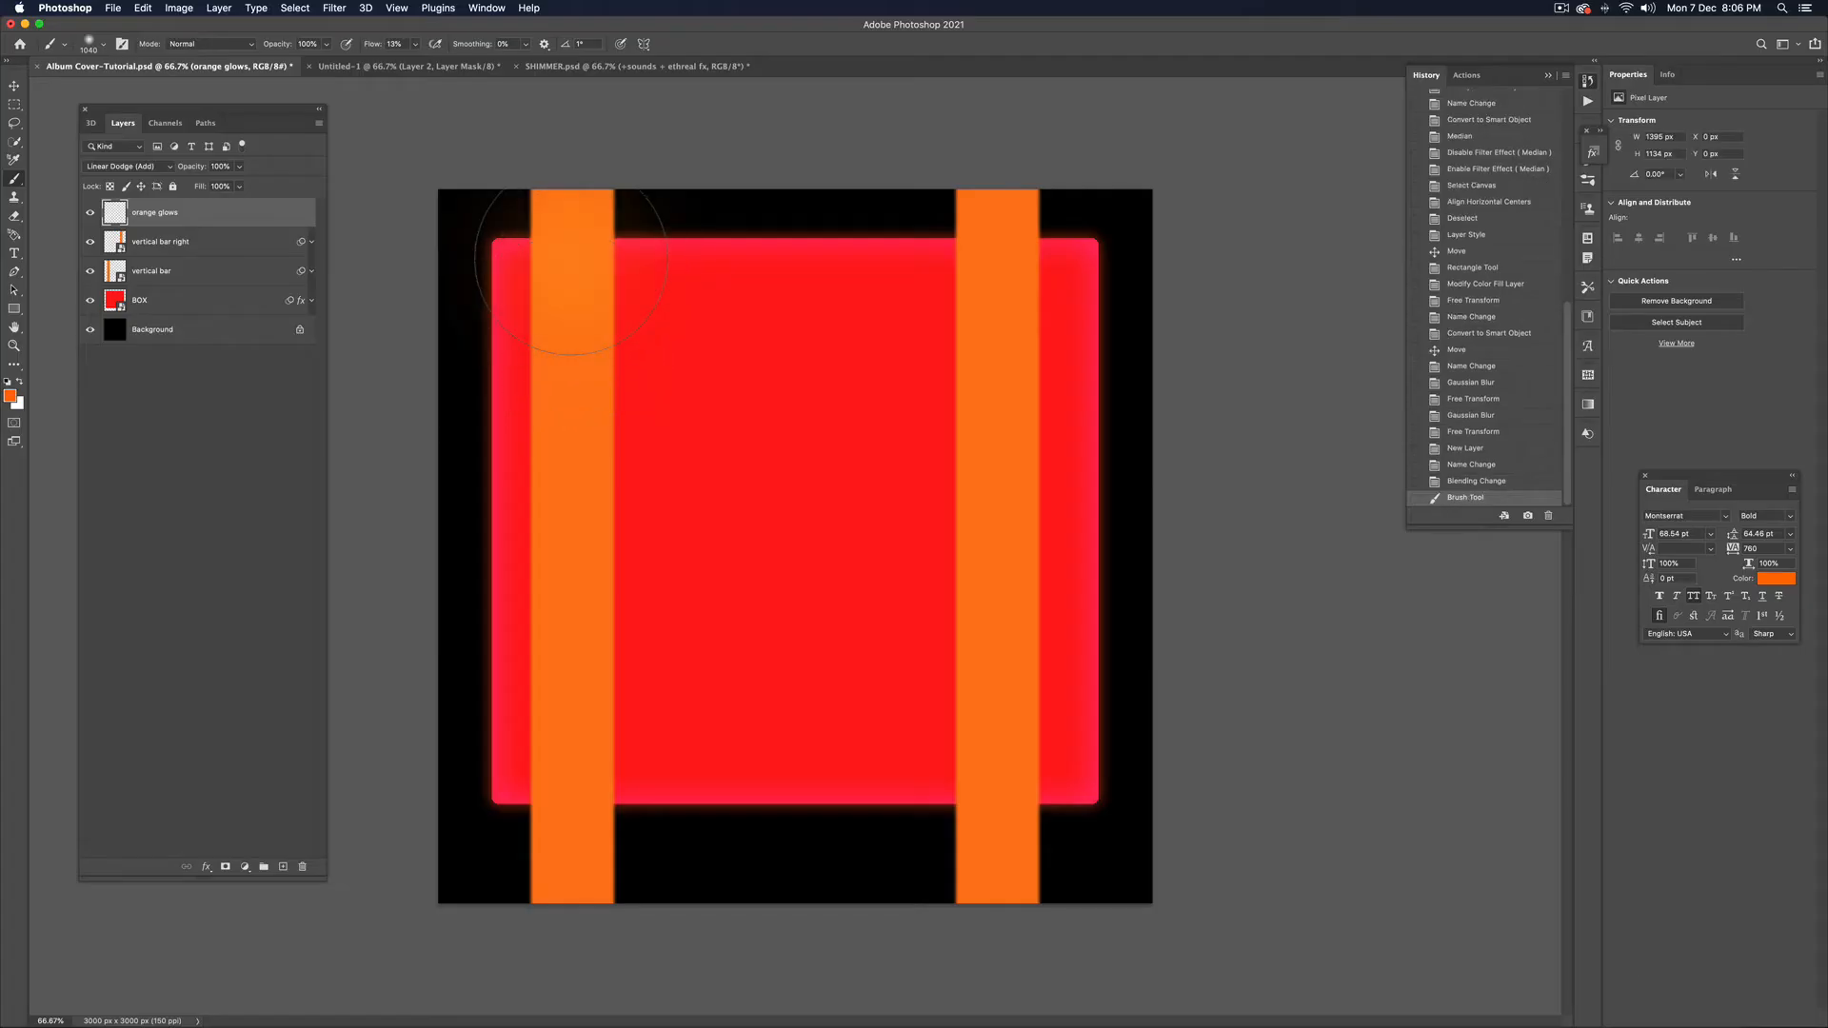
click(571, 258)
click(574, 248)
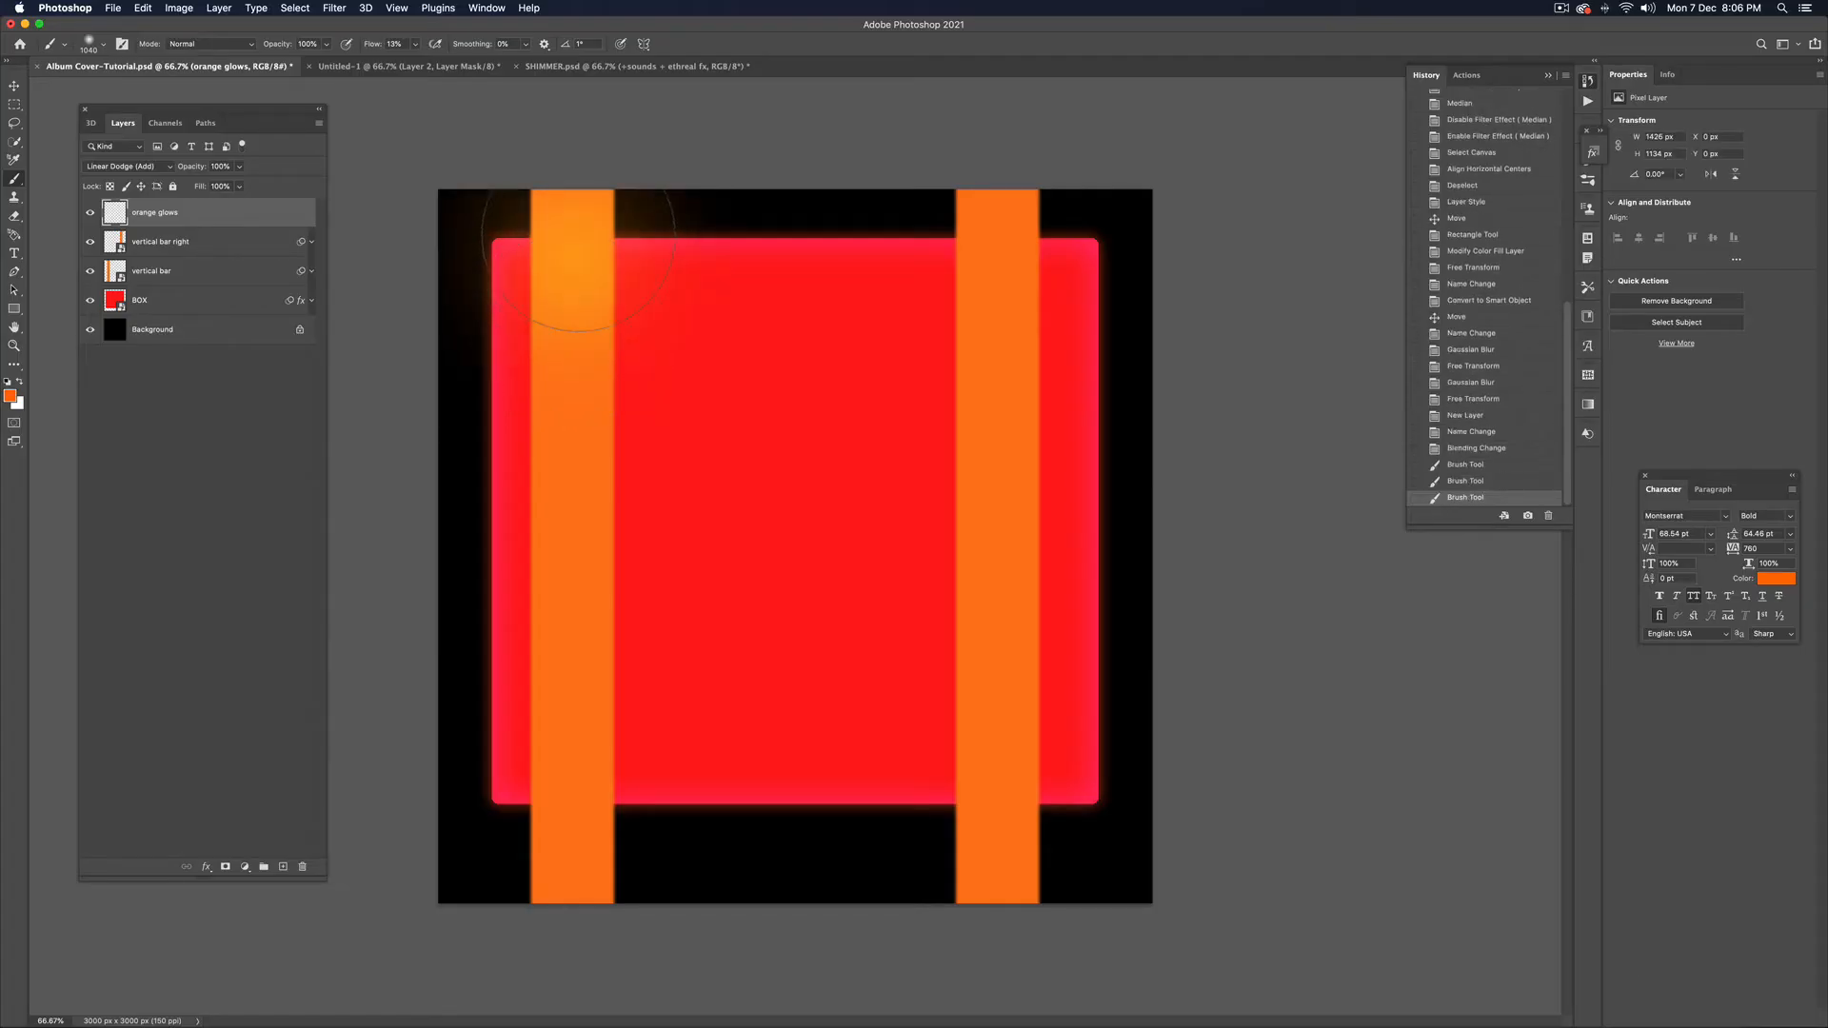
click(578, 234)
click(577, 246)
click(576, 264)
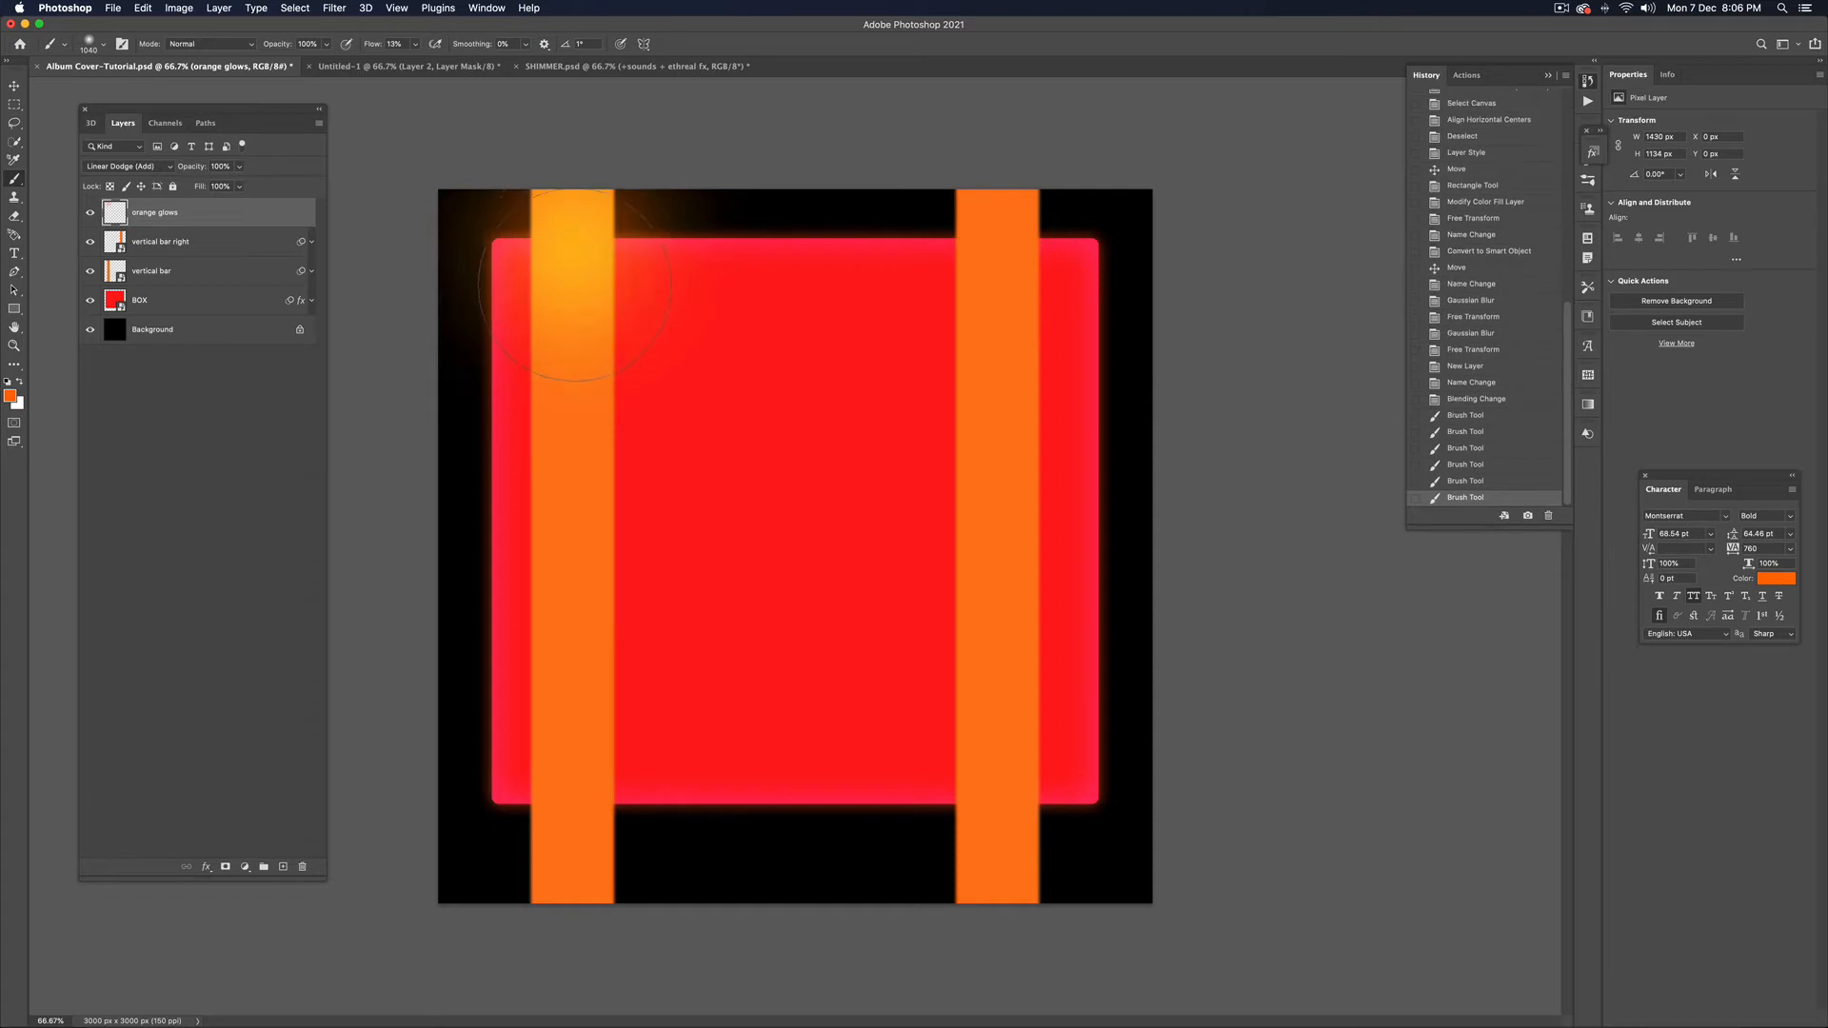
click(575, 284)
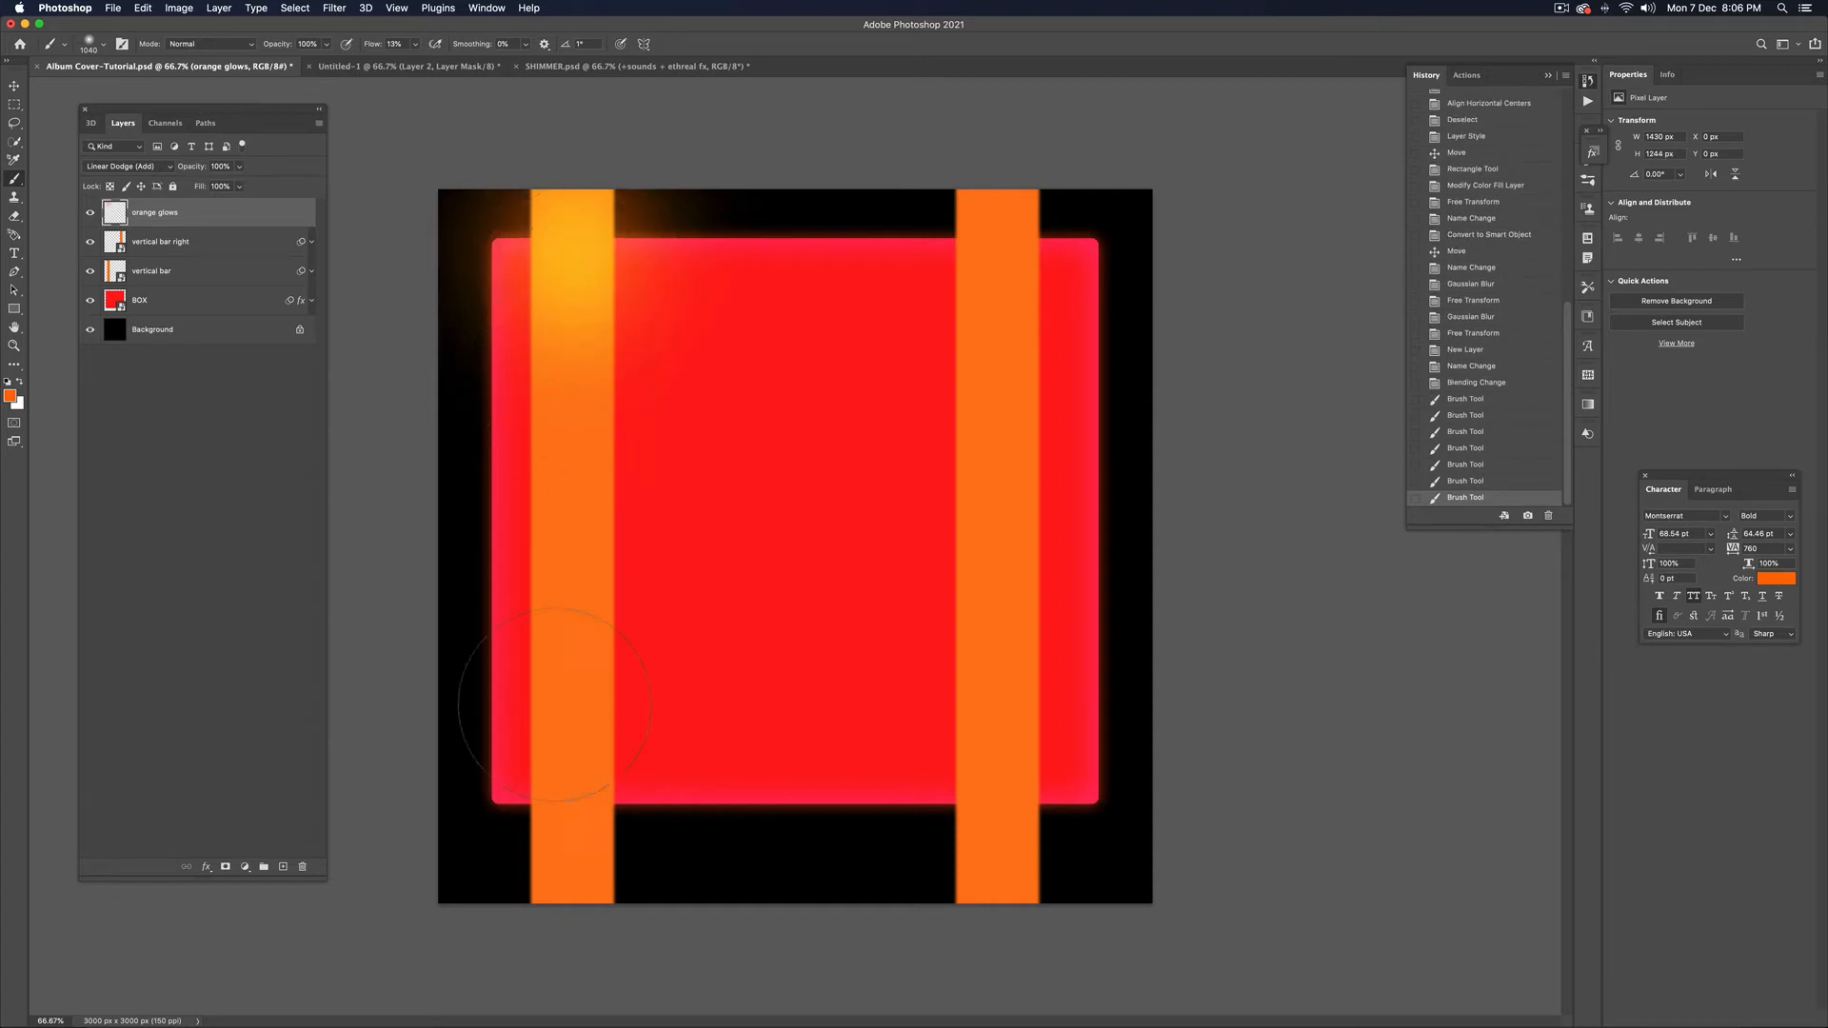
Paint a matching orange glow over the lower end of the left bar
click(577, 817)
click(583, 833)
click(569, 855)
click(509, 857)
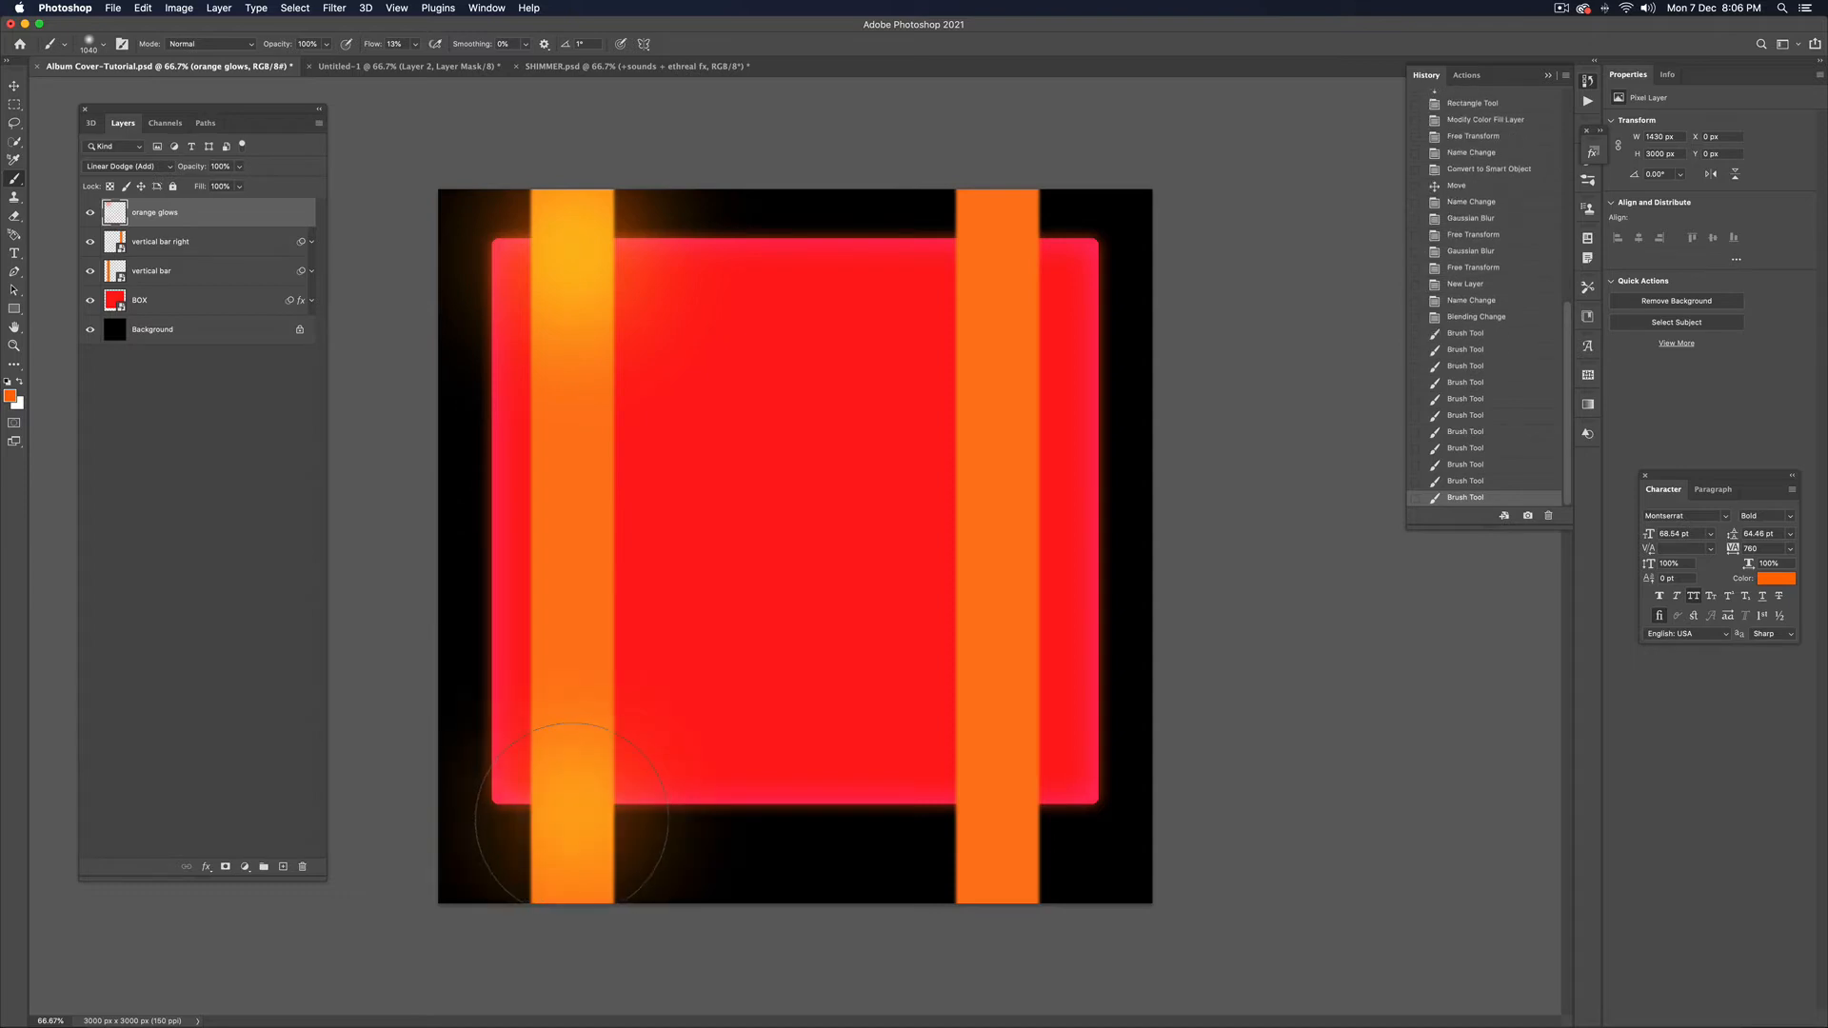
click(523, 846)
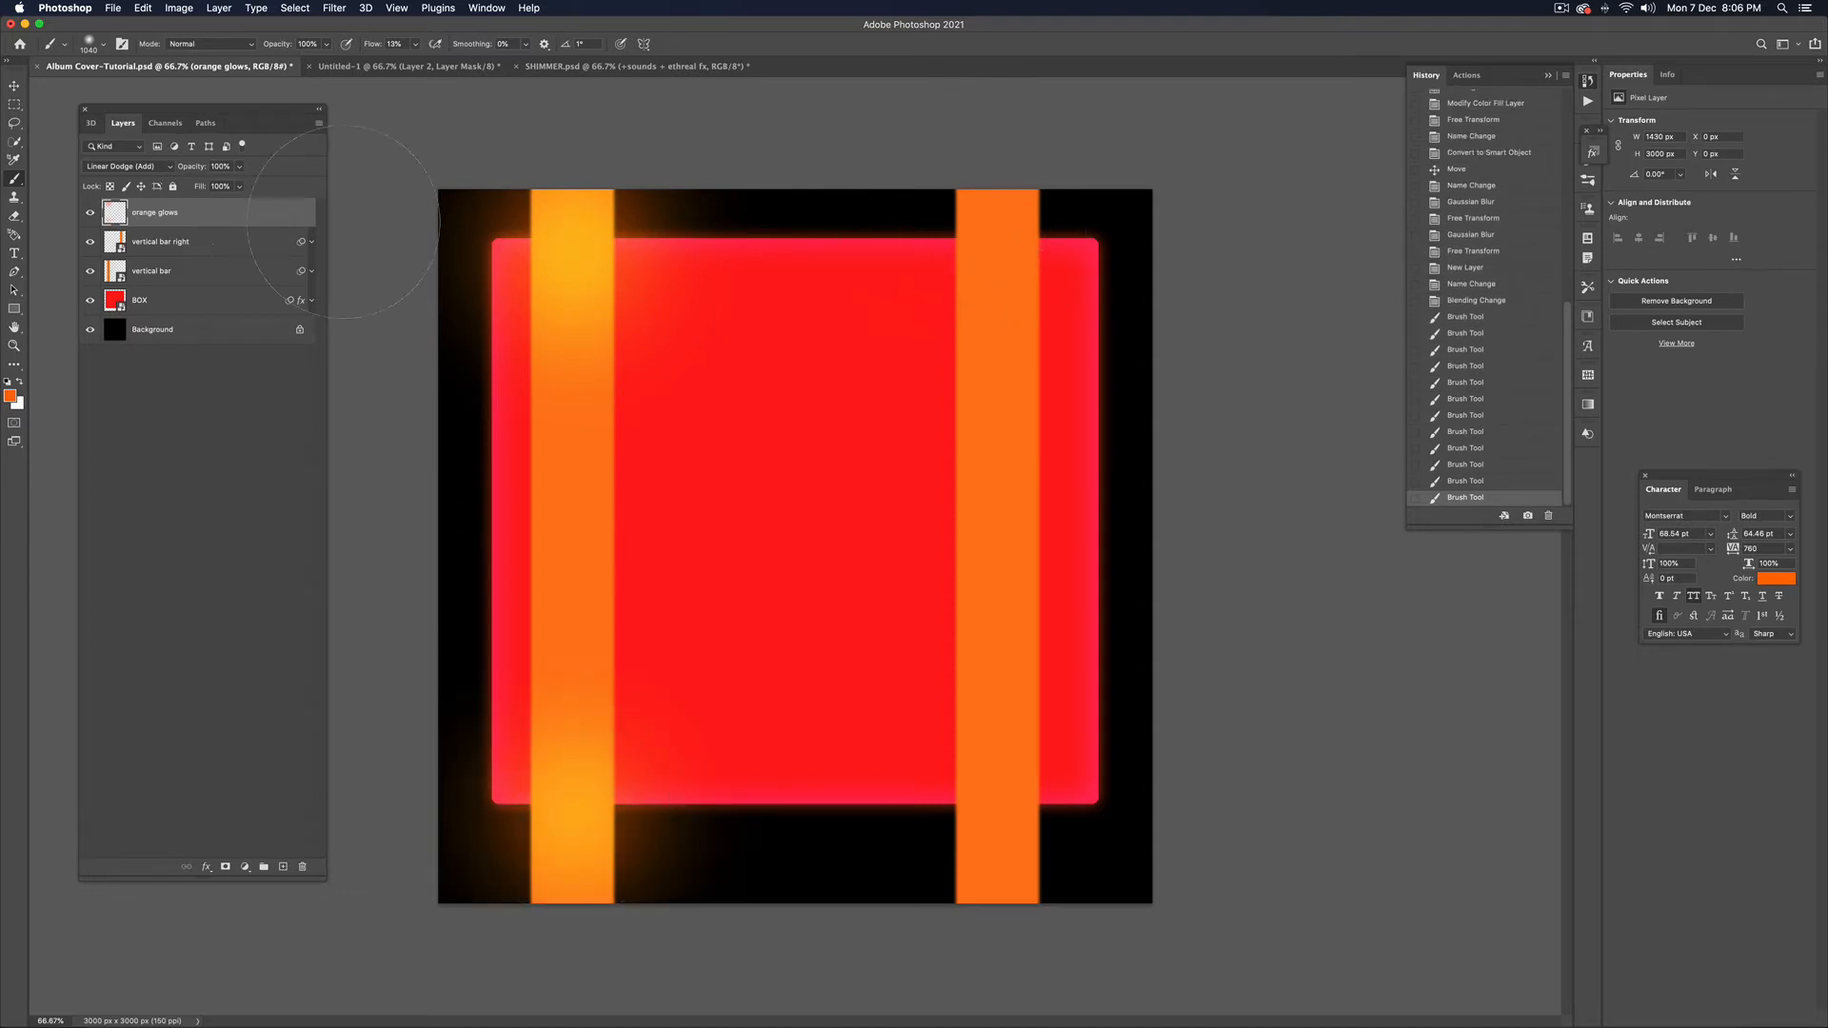
Build up an orange glow over the upper end of the right bar, around the box's top edge
click(985, 267)
click(992, 249)
click(996, 242)
click(997, 241)
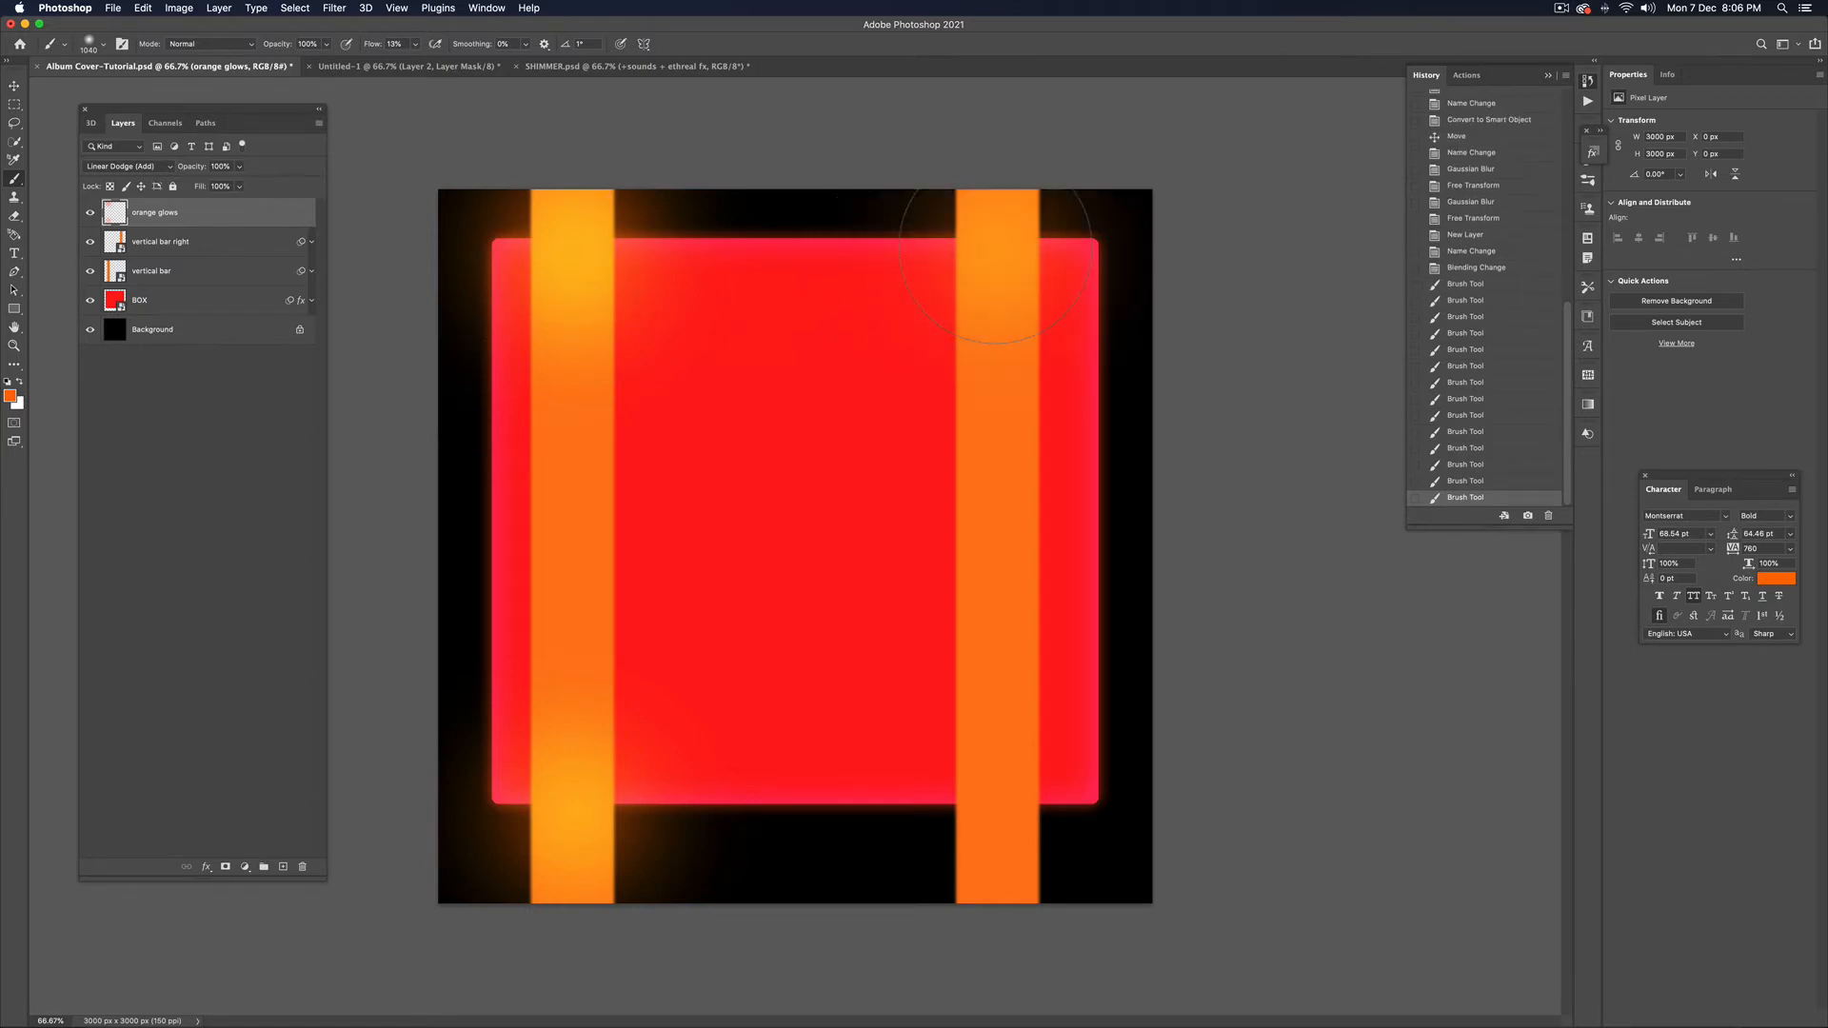
click(997, 241)
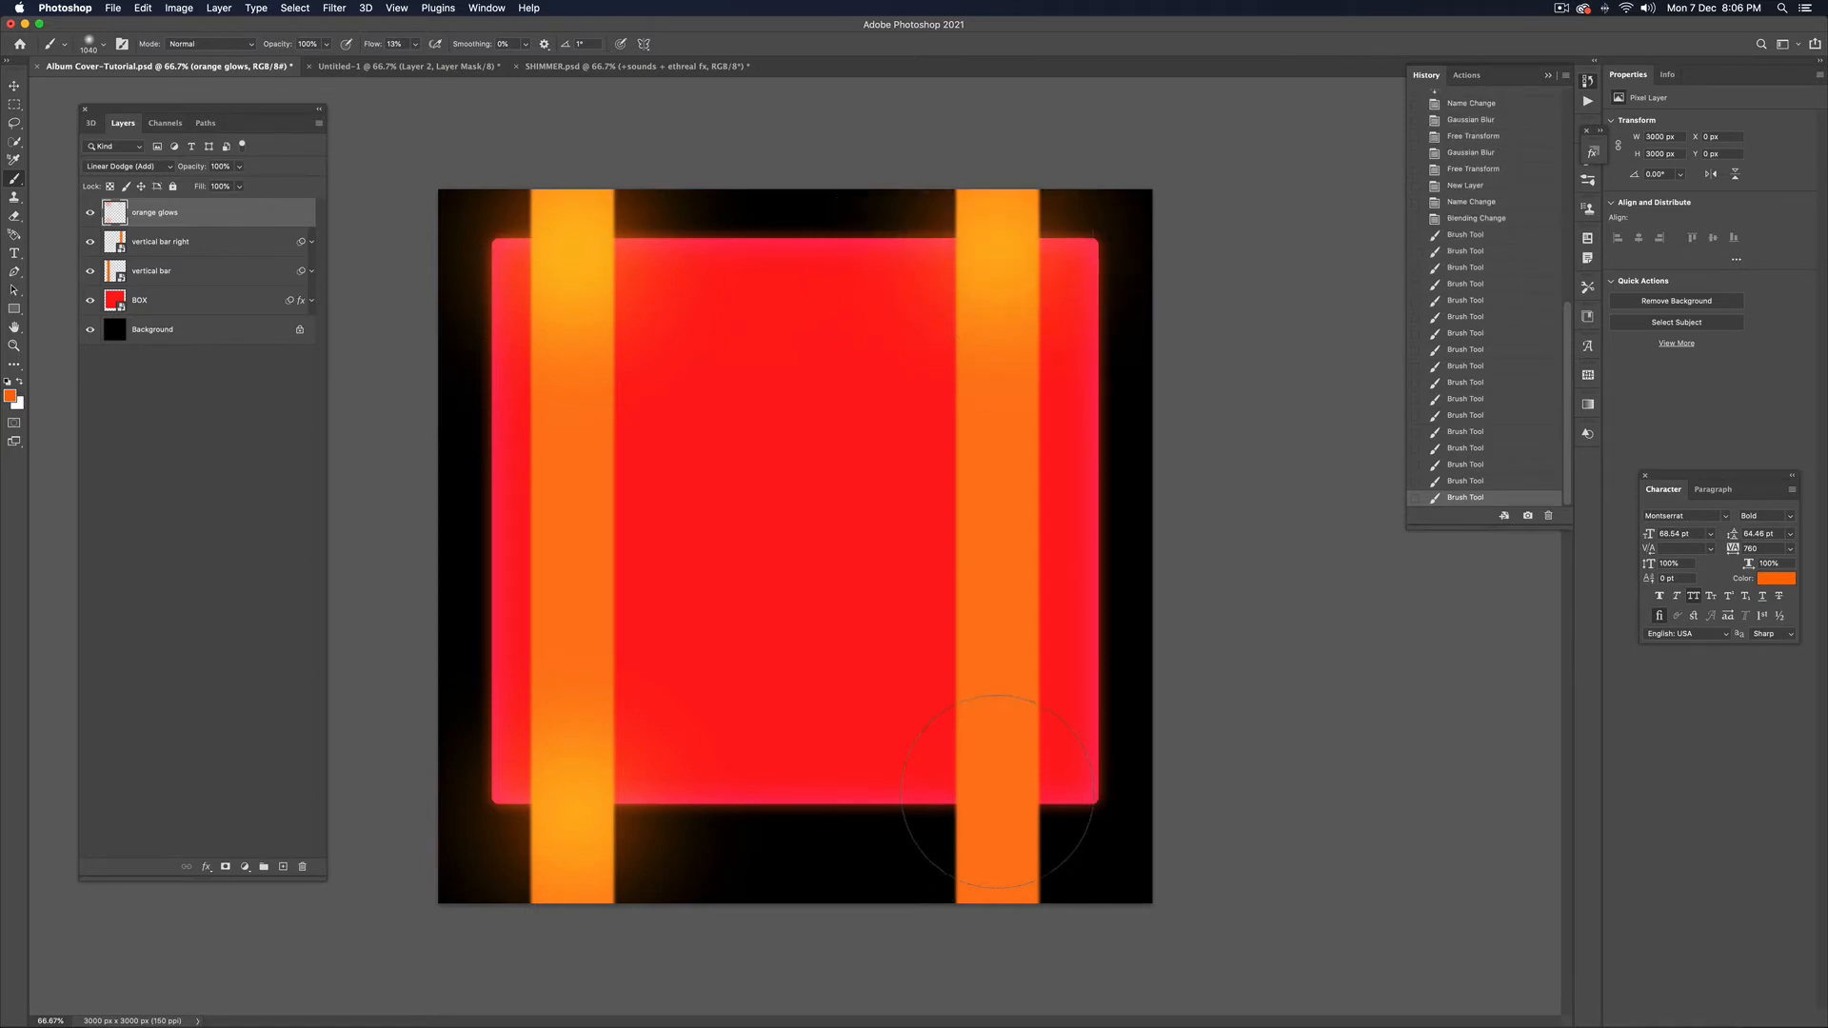
Build up an orange glow over the lower end of the right bar, around the box's bottom edge
click(995, 790)
click(1000, 794)
click(1001, 796)
click(999, 795)
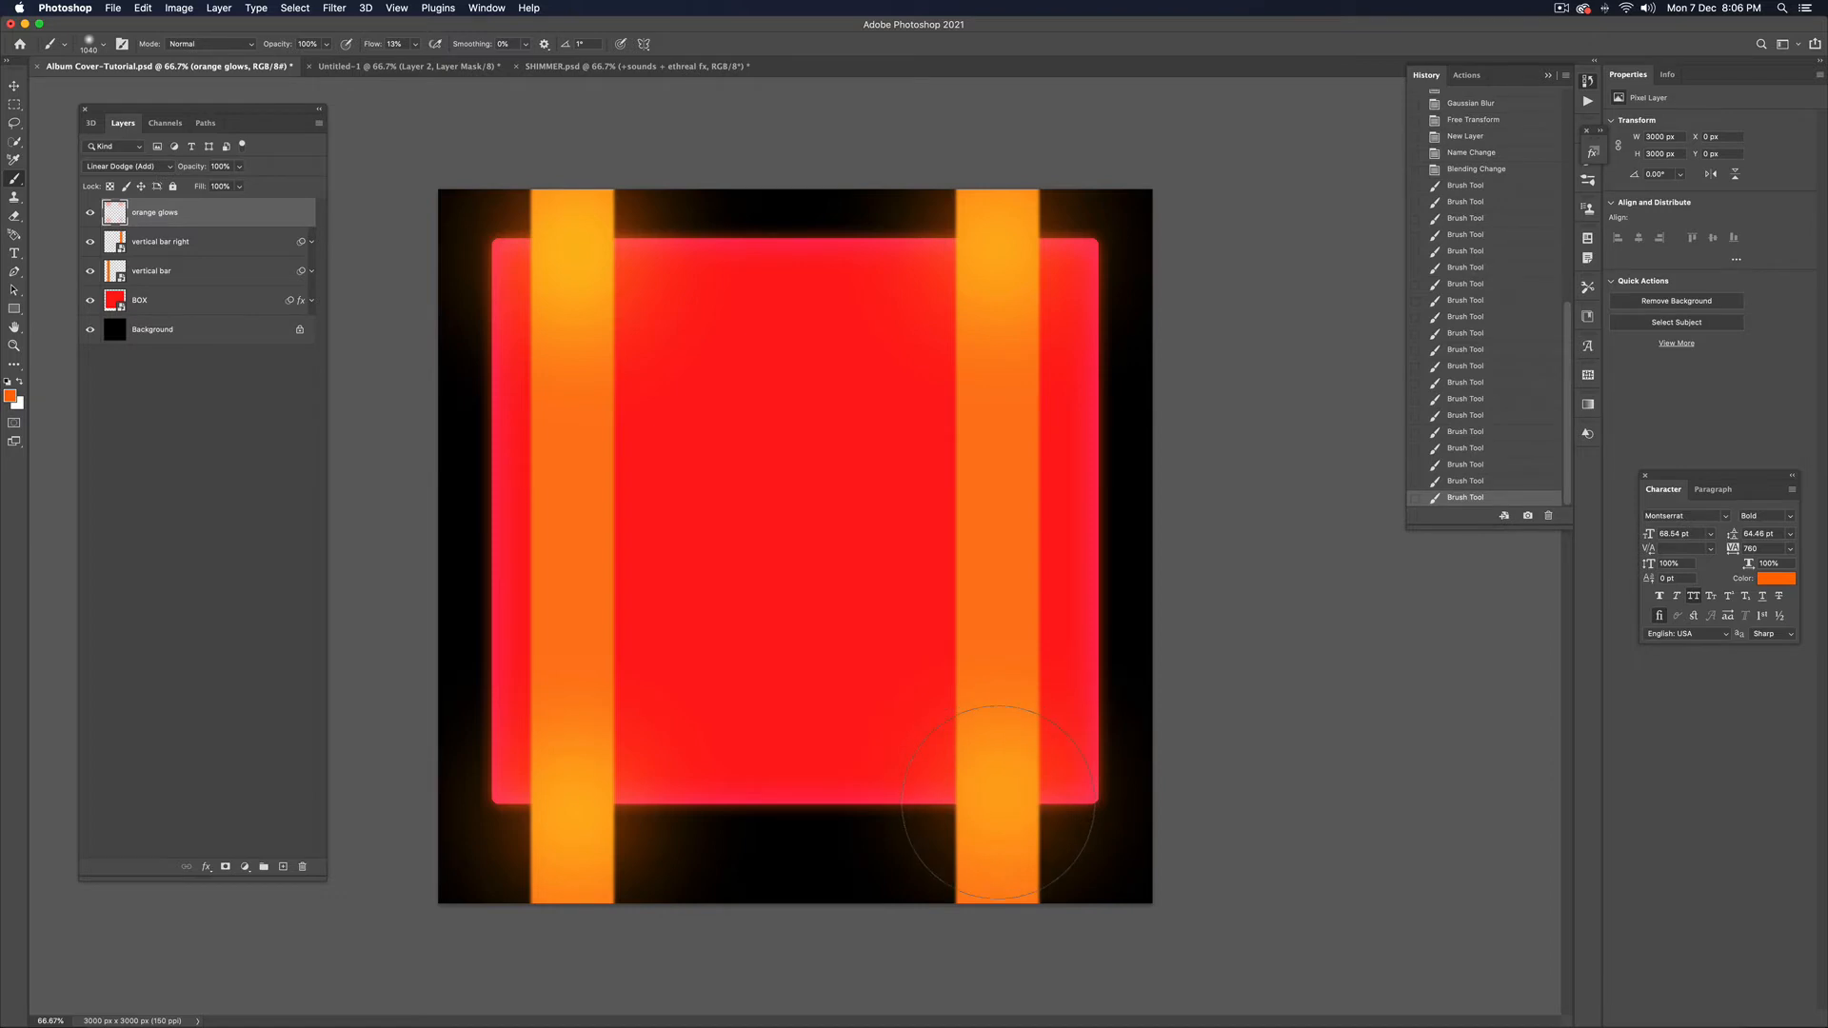
click(999, 794)
click(998, 794)
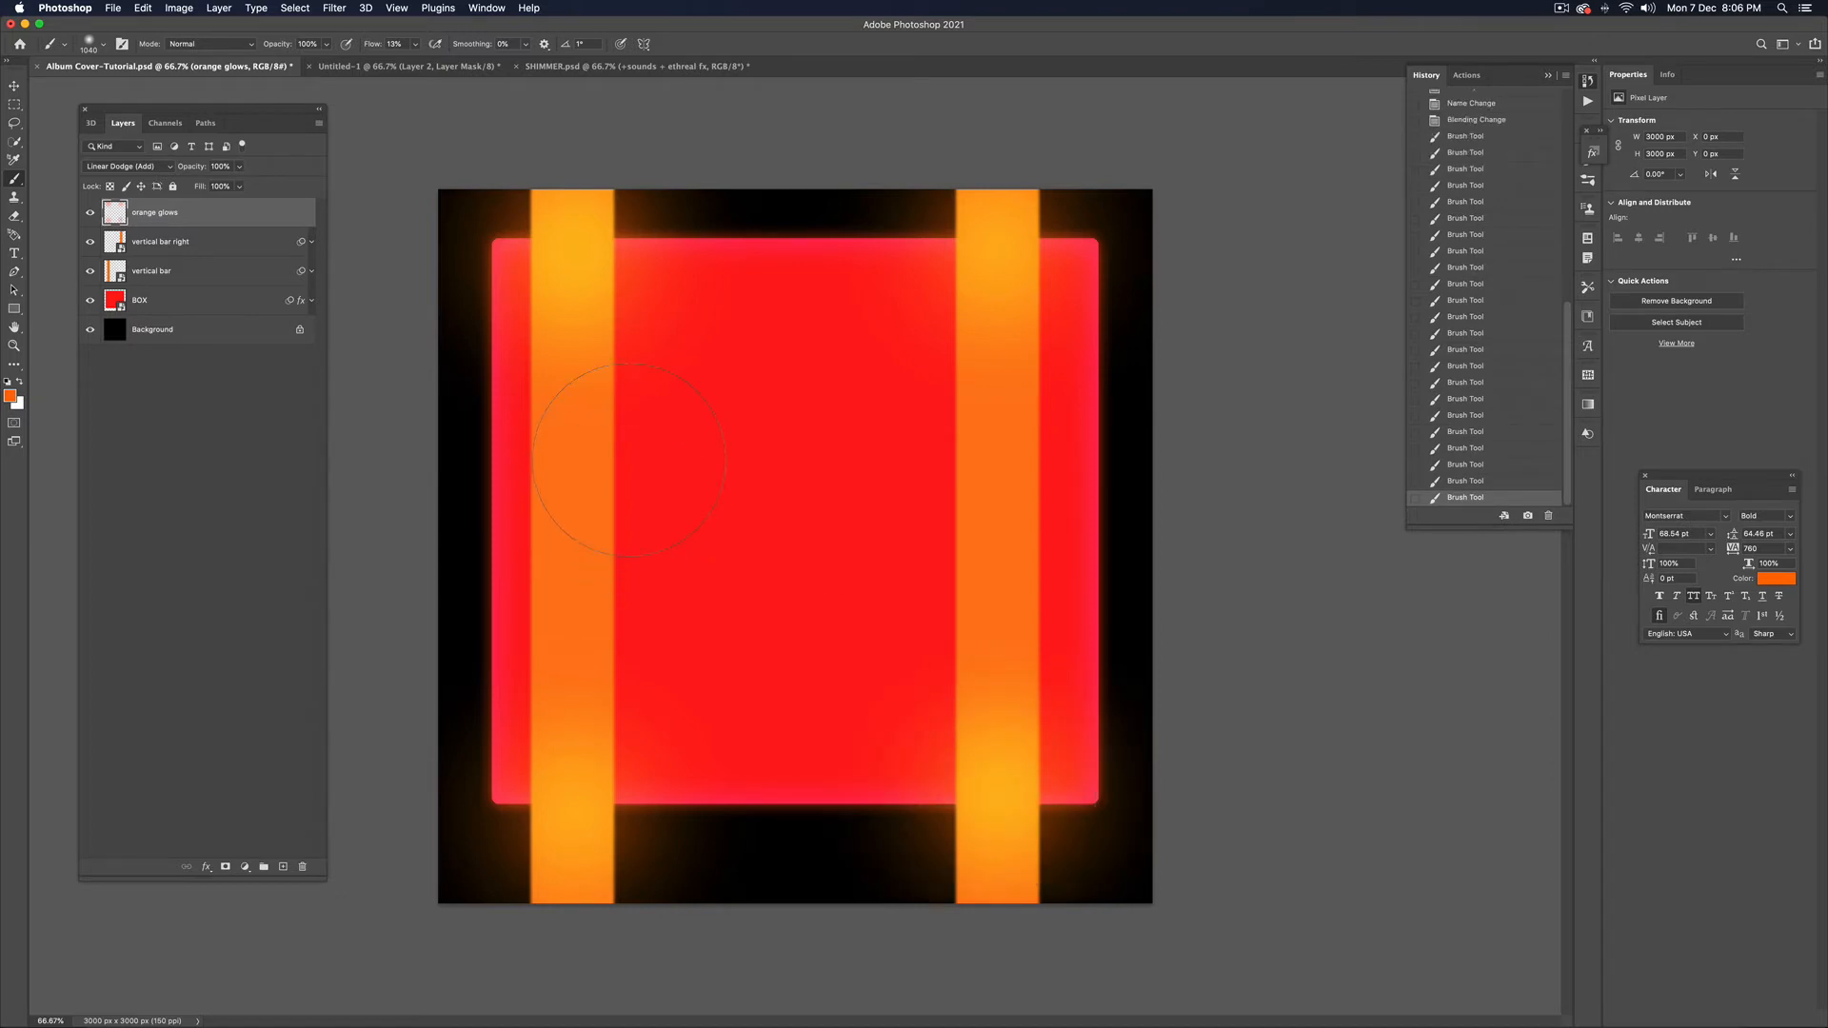
key(v)
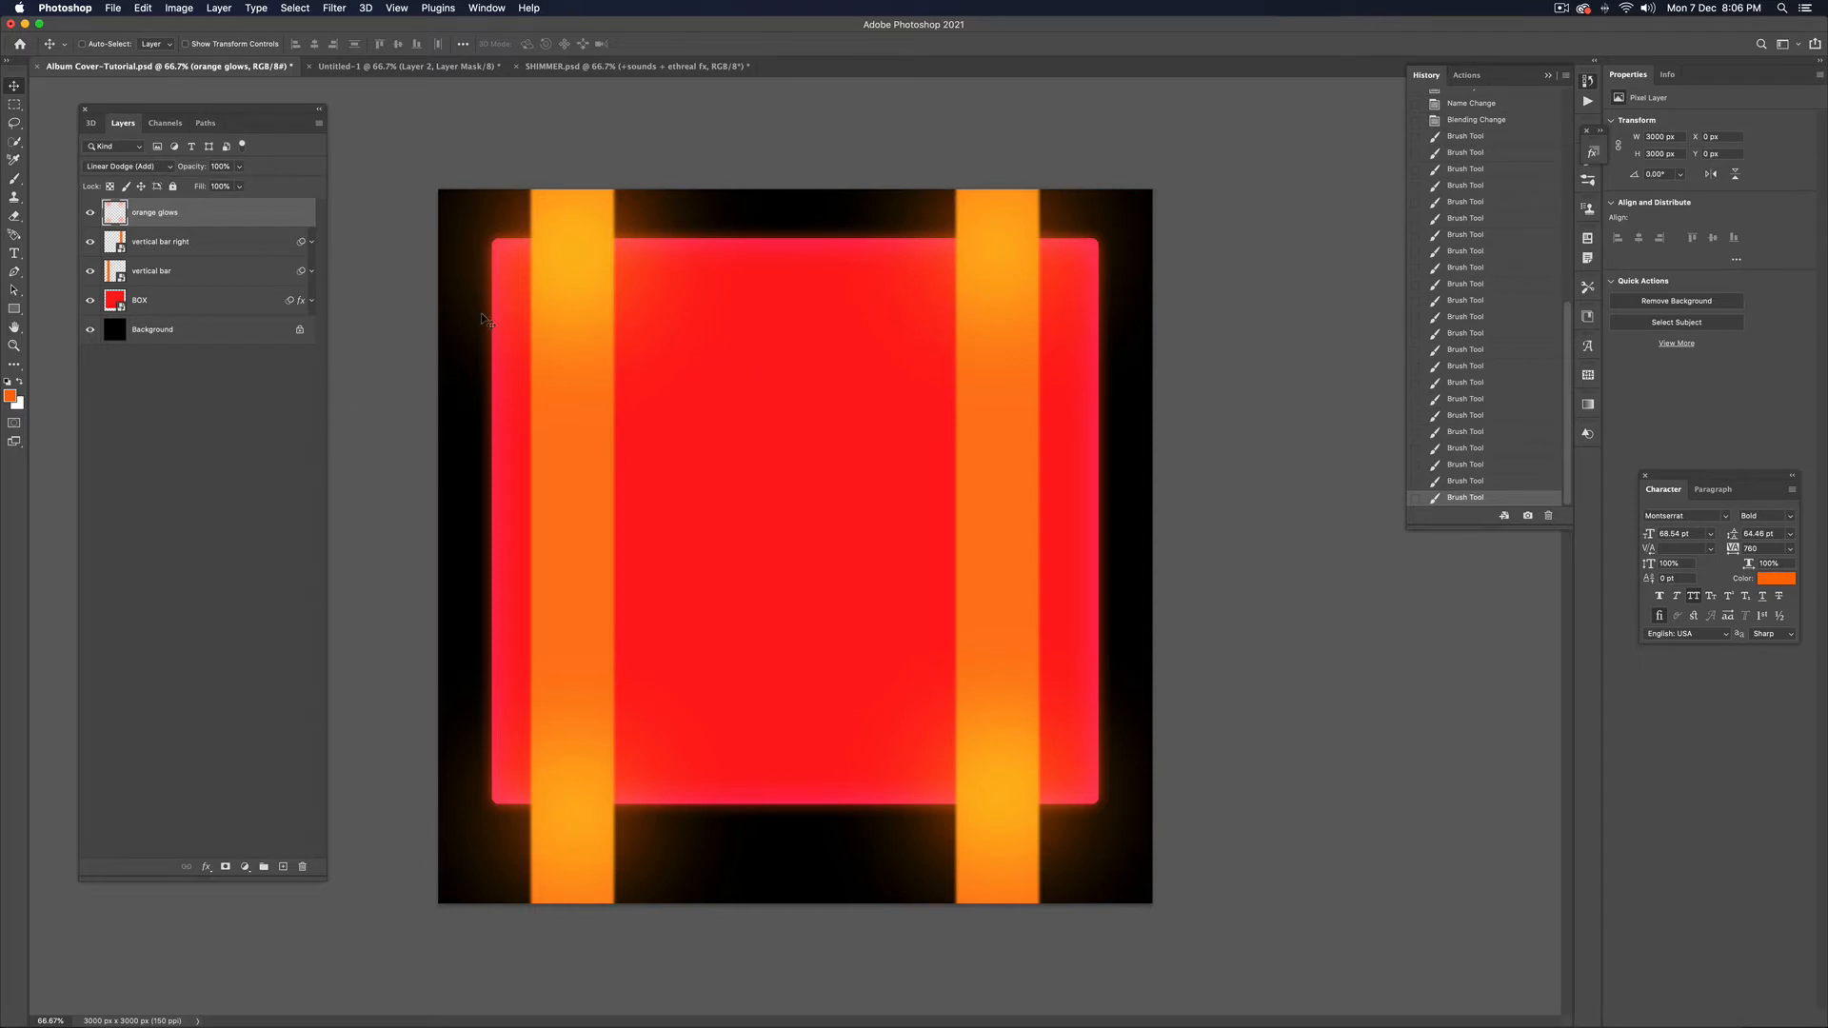
Add the title text SHIMMER in the upper left area of the red box
key(t)
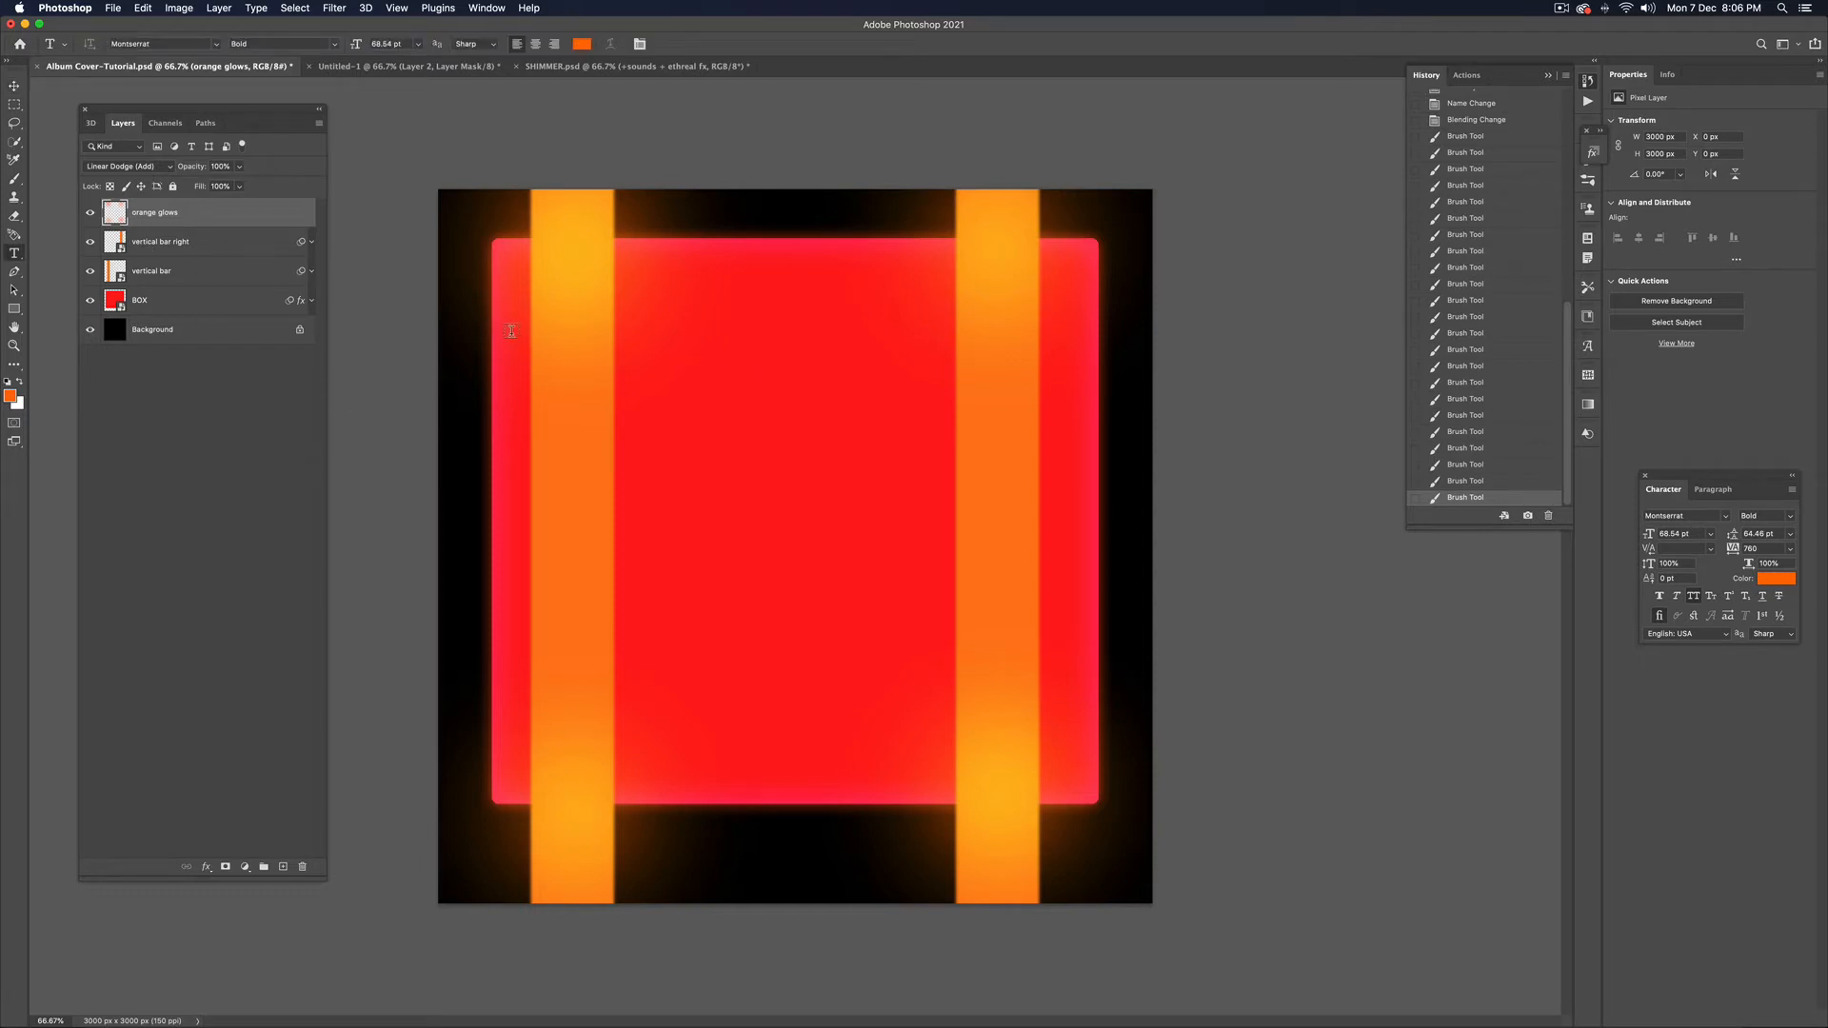
click(511, 331)
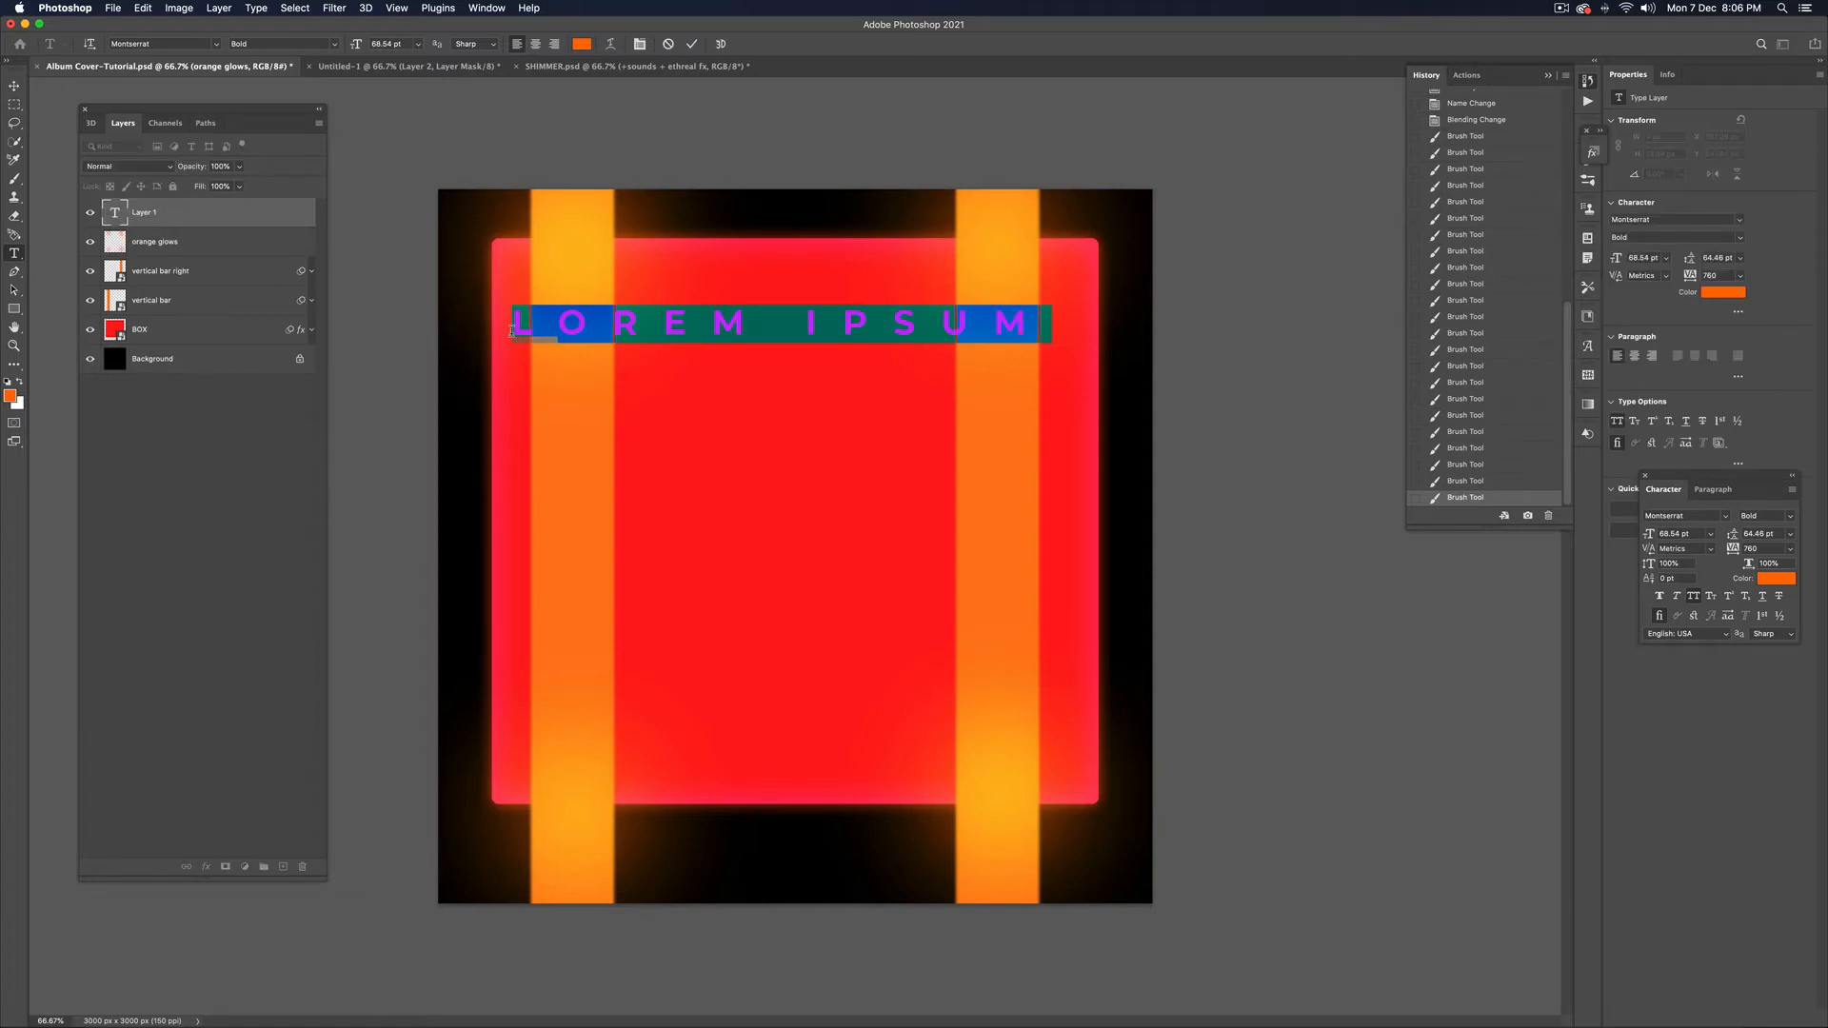
text(SHIMMER)
Set the whole SHIMMER text in the Nexa Bold font with a tracking of 0
key(super+a)
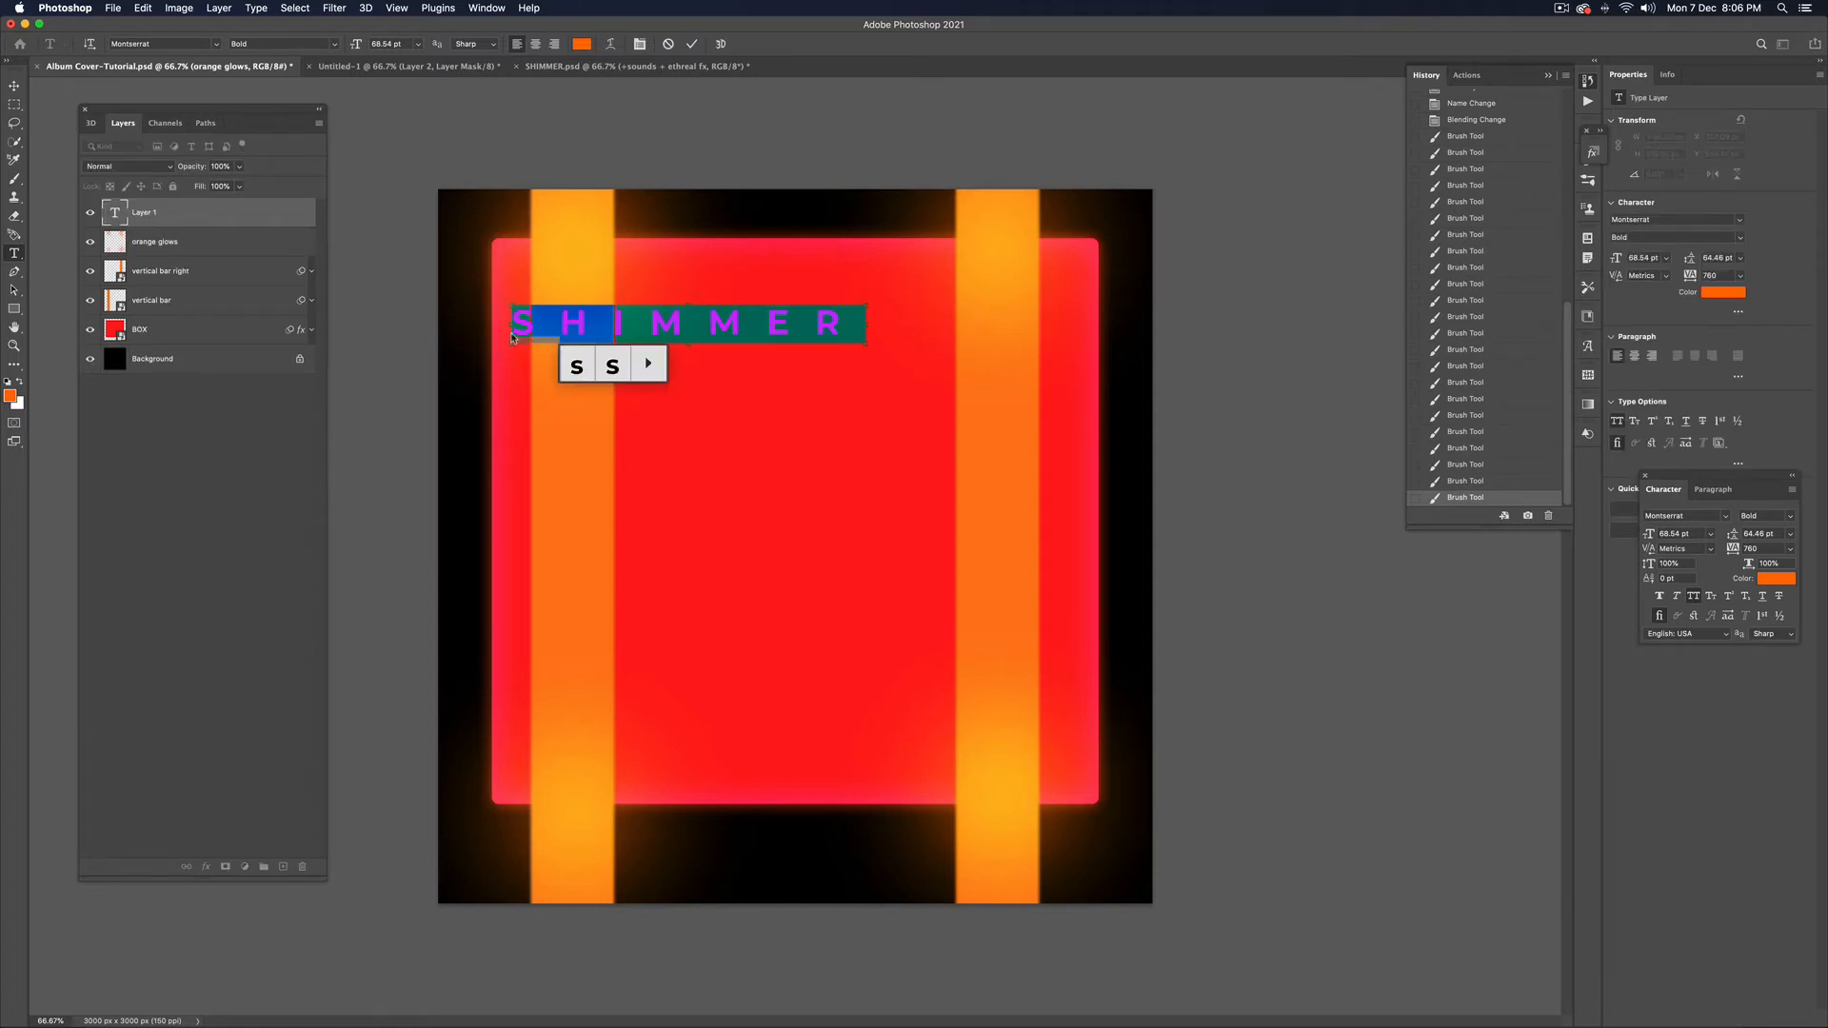
click(1672, 220)
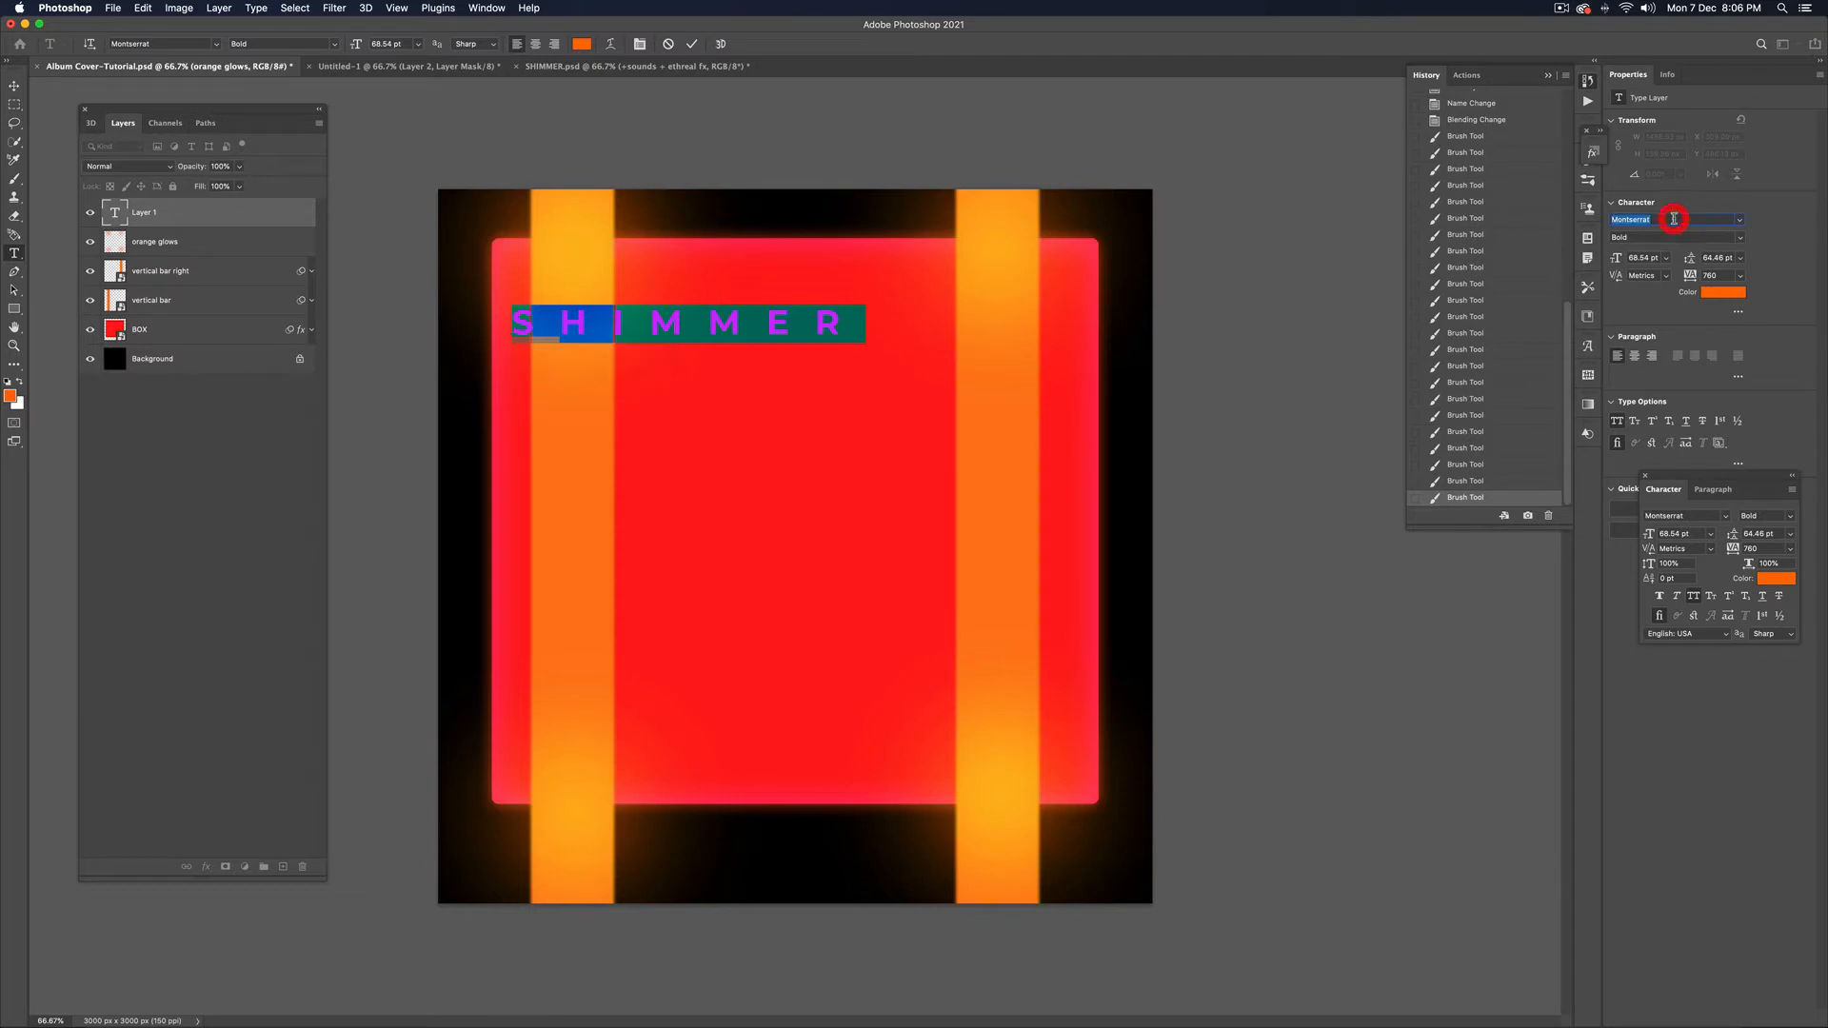
click(1737, 220)
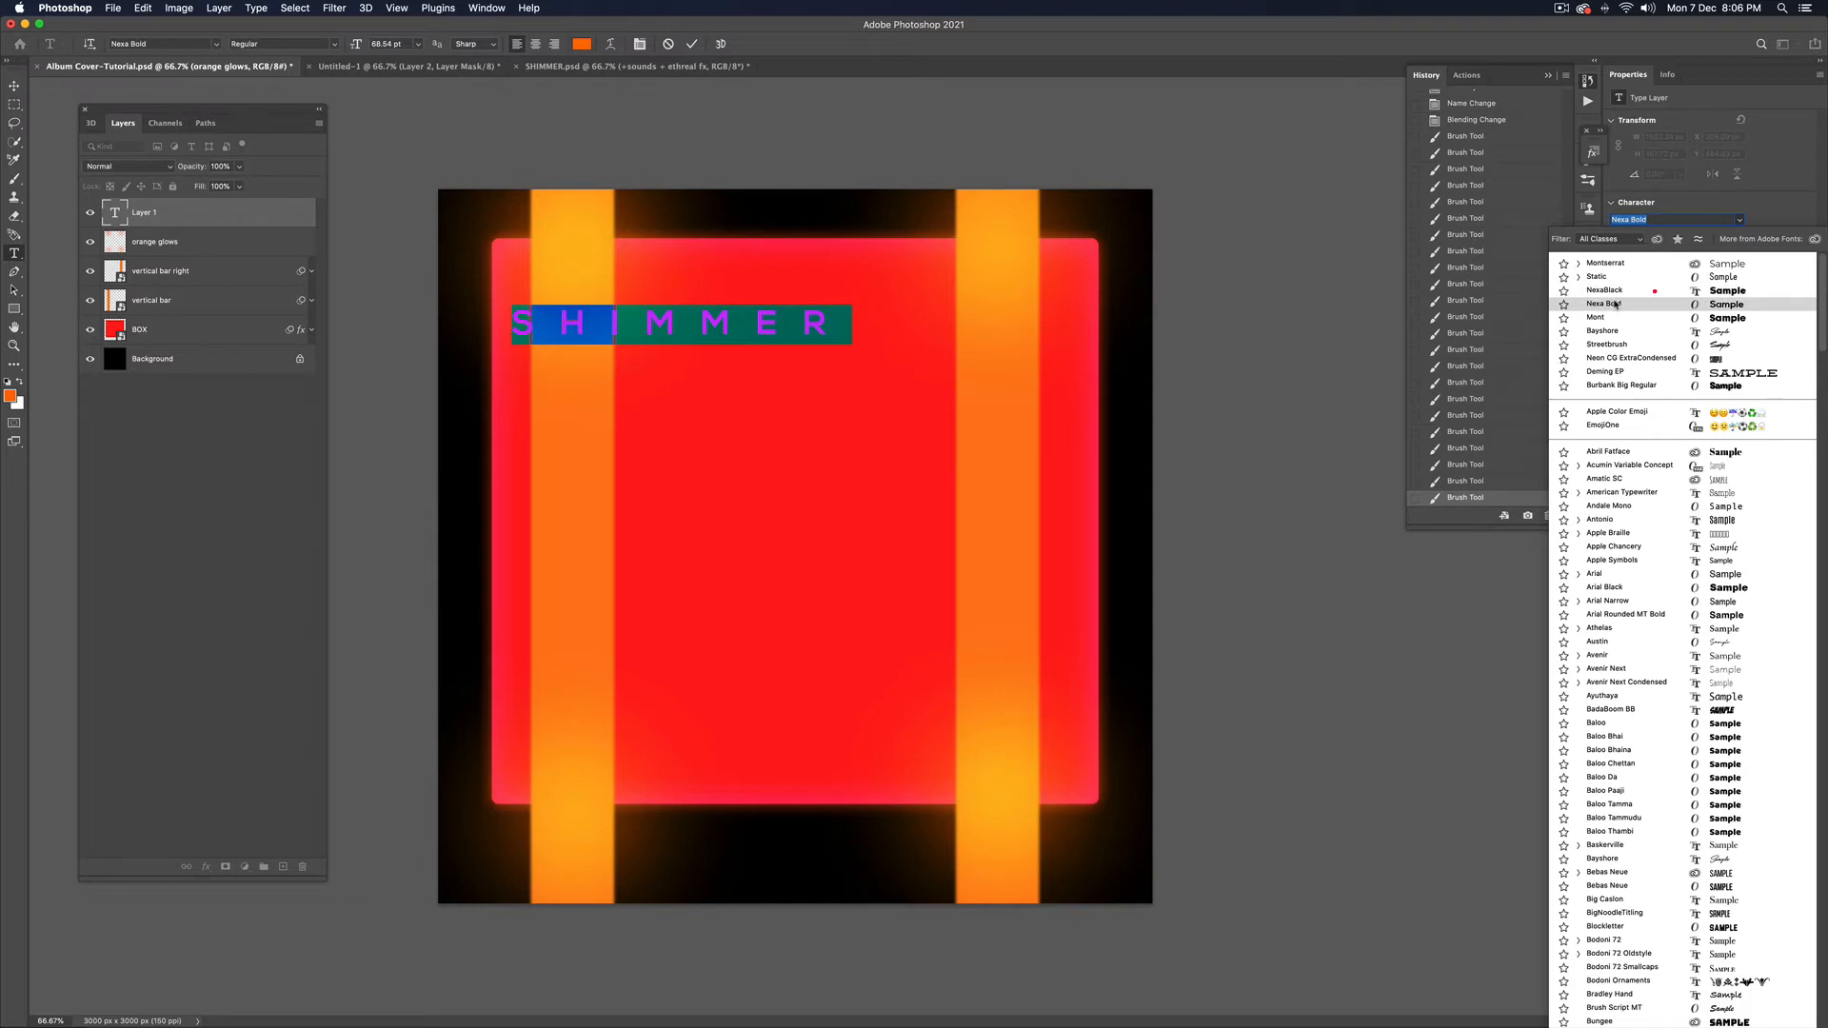
click(1616, 304)
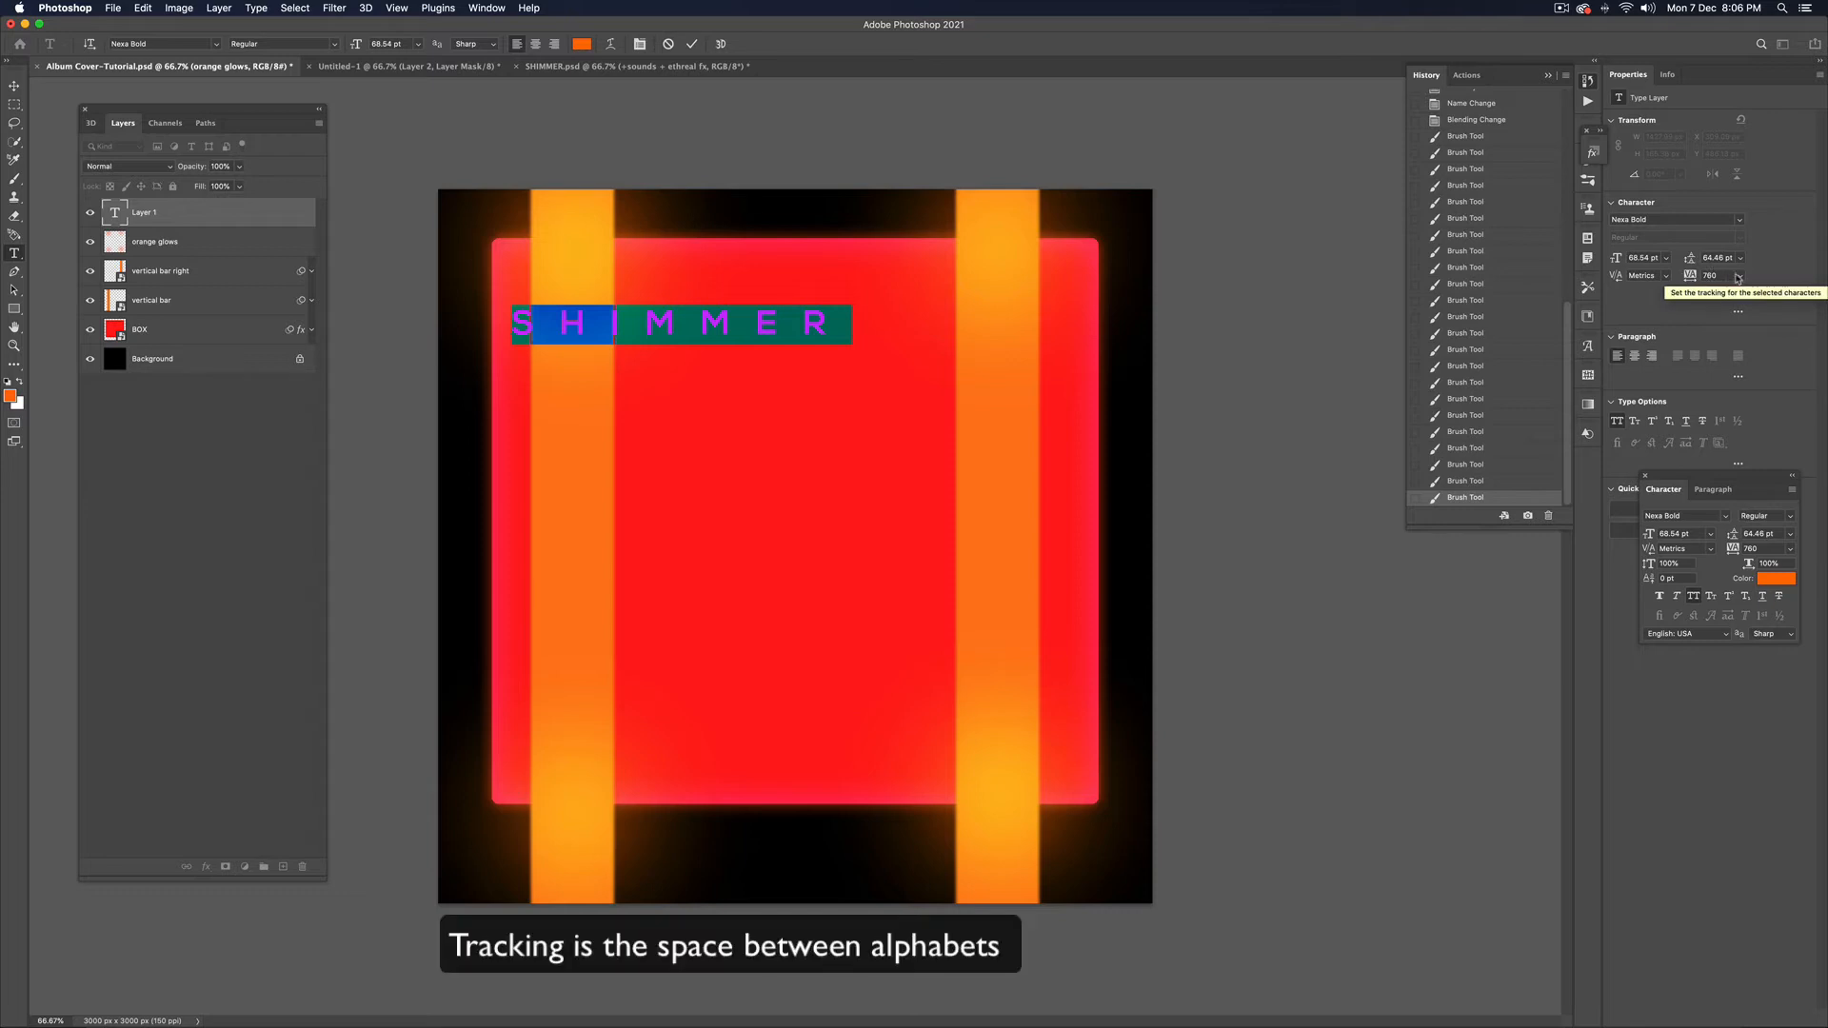
click(1689, 275)
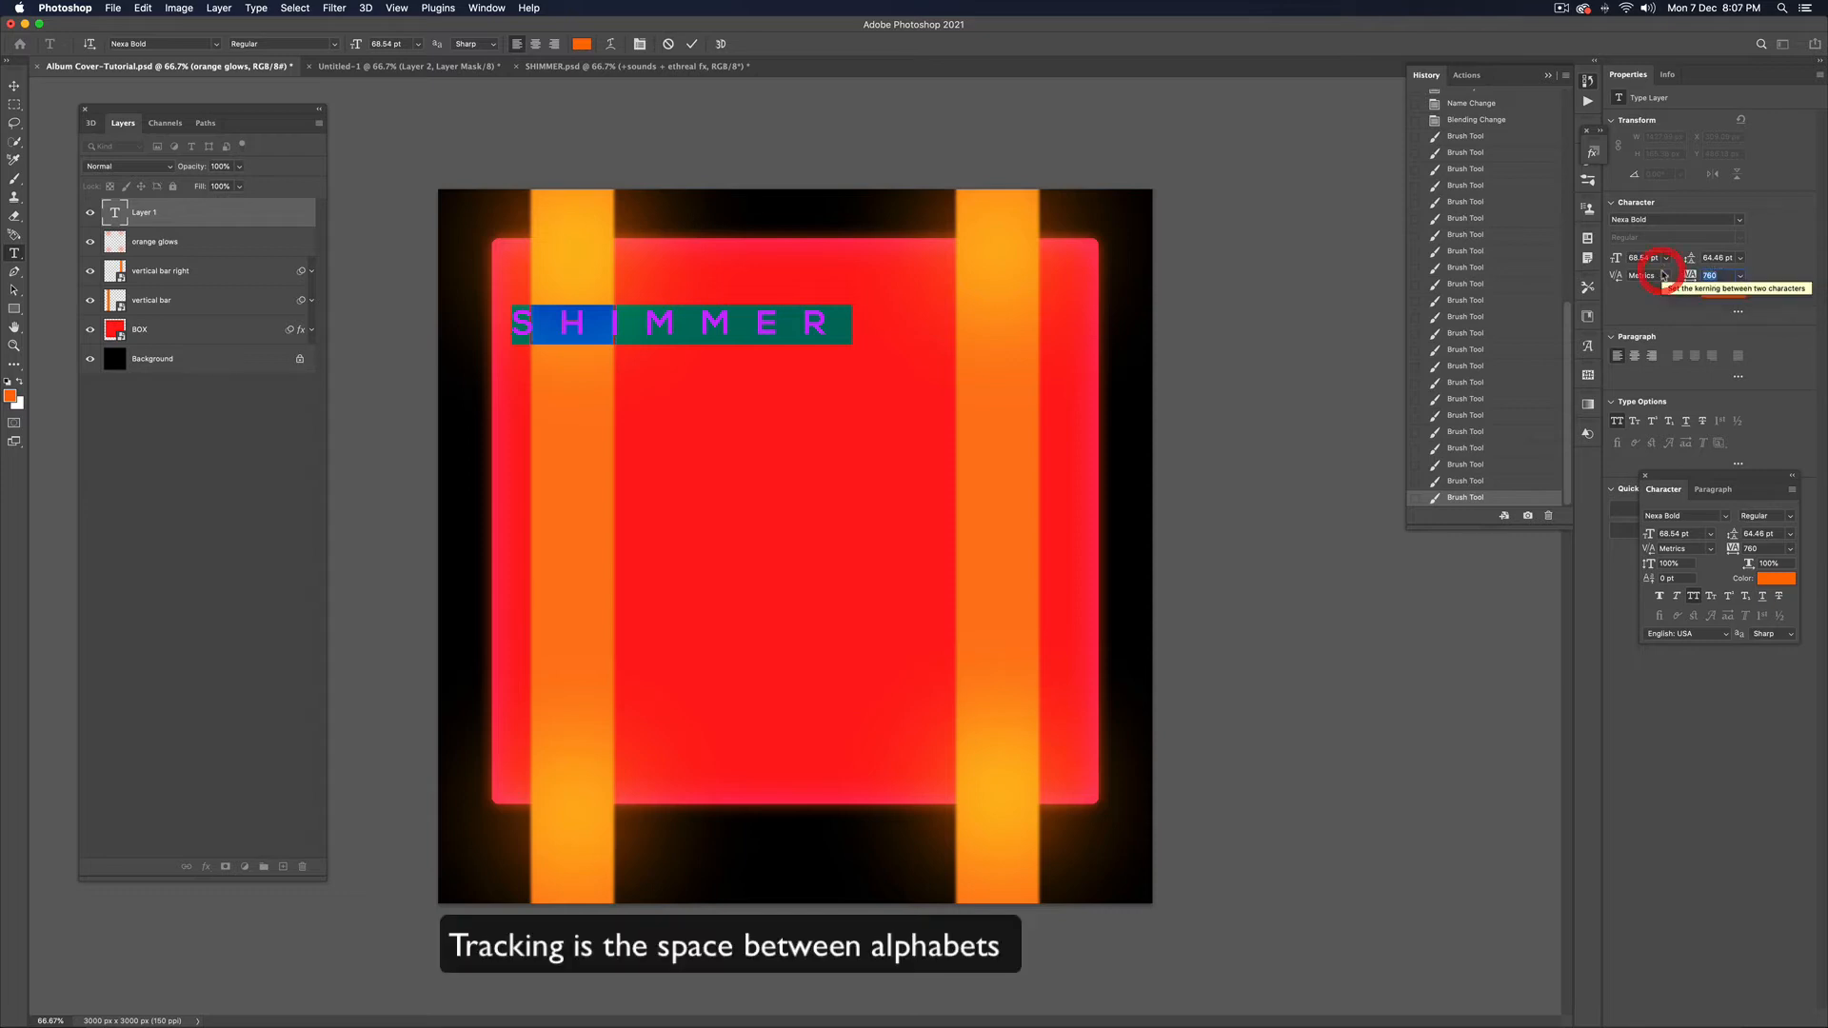
text(0)
key(Return)
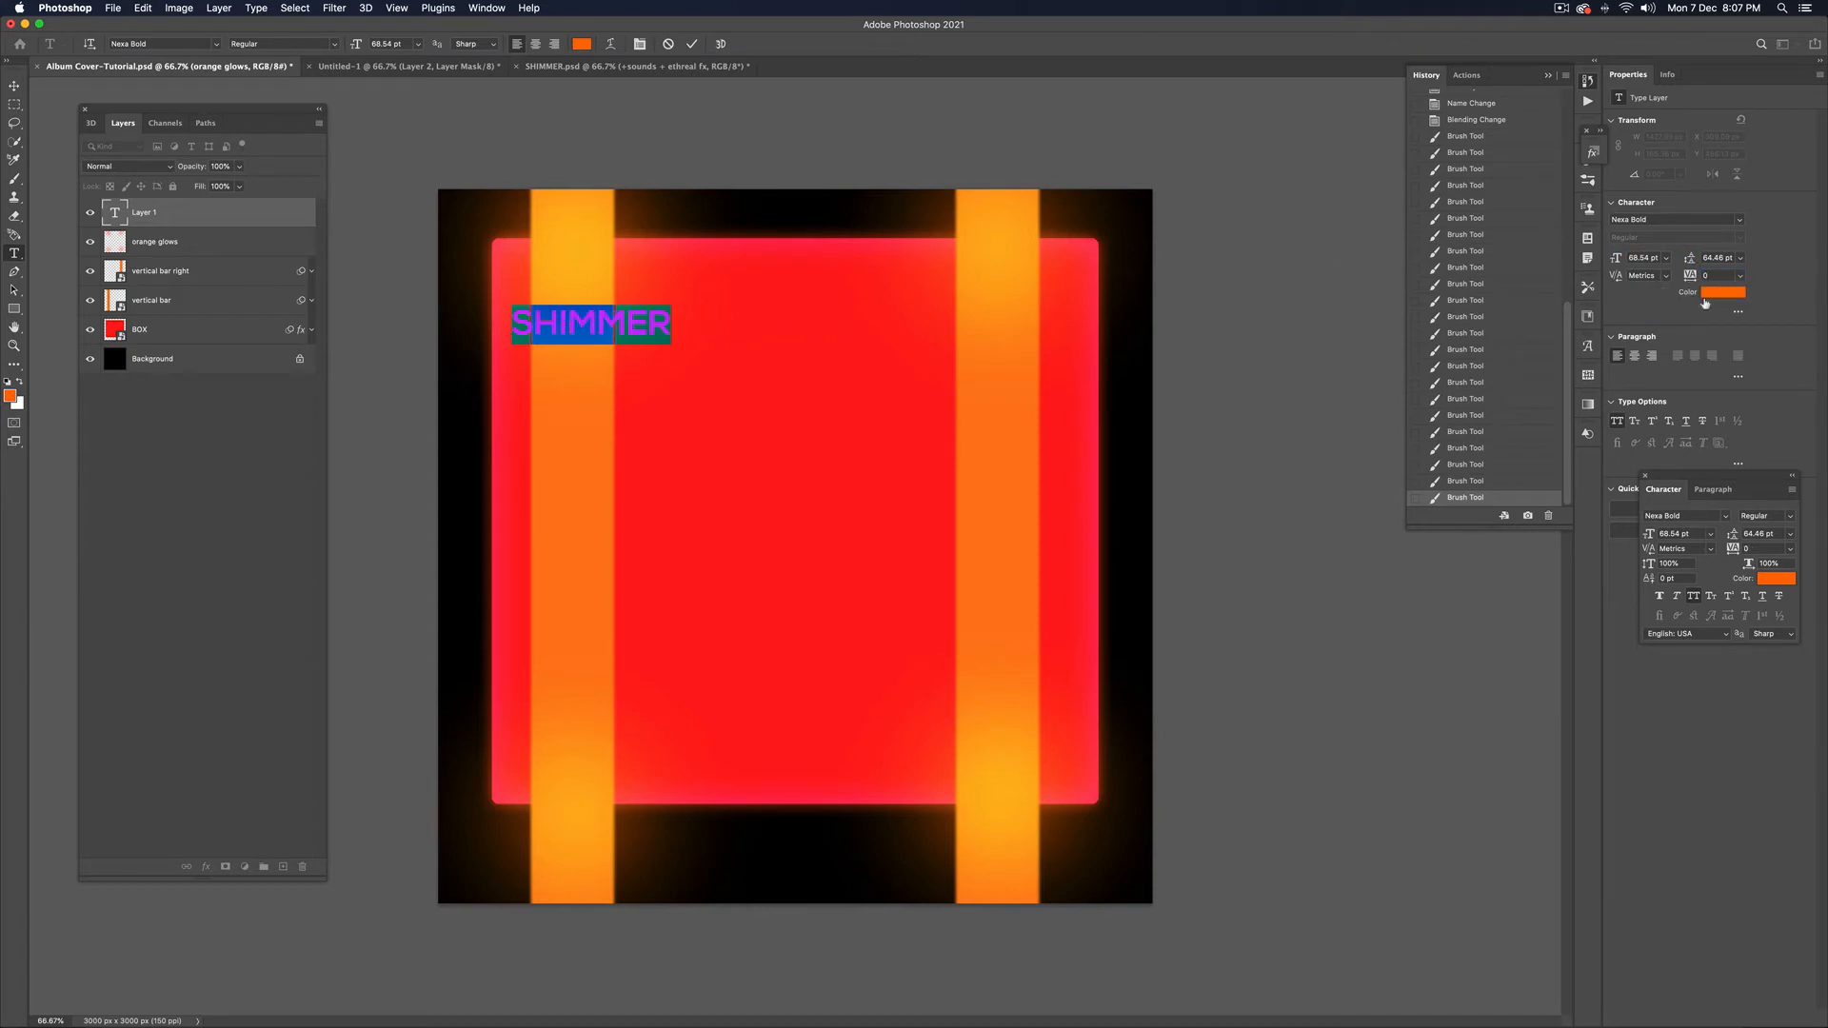
Change the SHIMMER text color to pure white
click(1711, 294)
drag(1171, 647, 1102, 568)
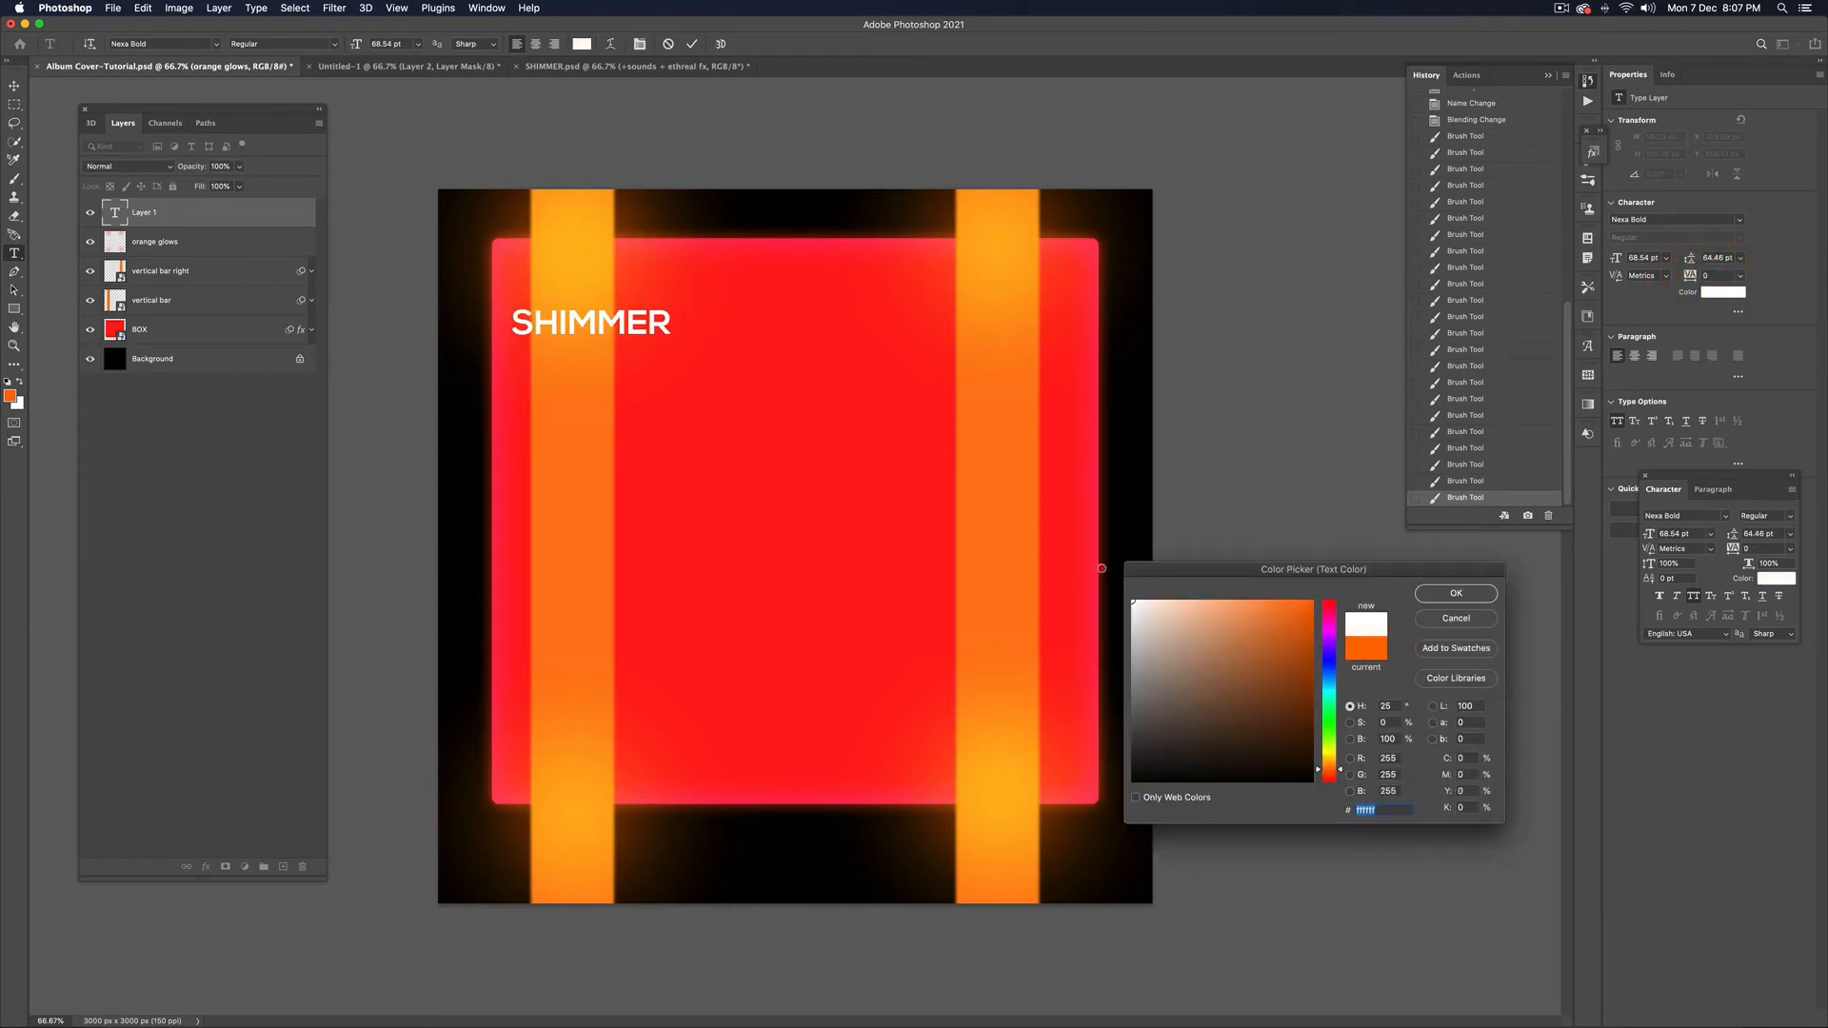
click(1456, 593)
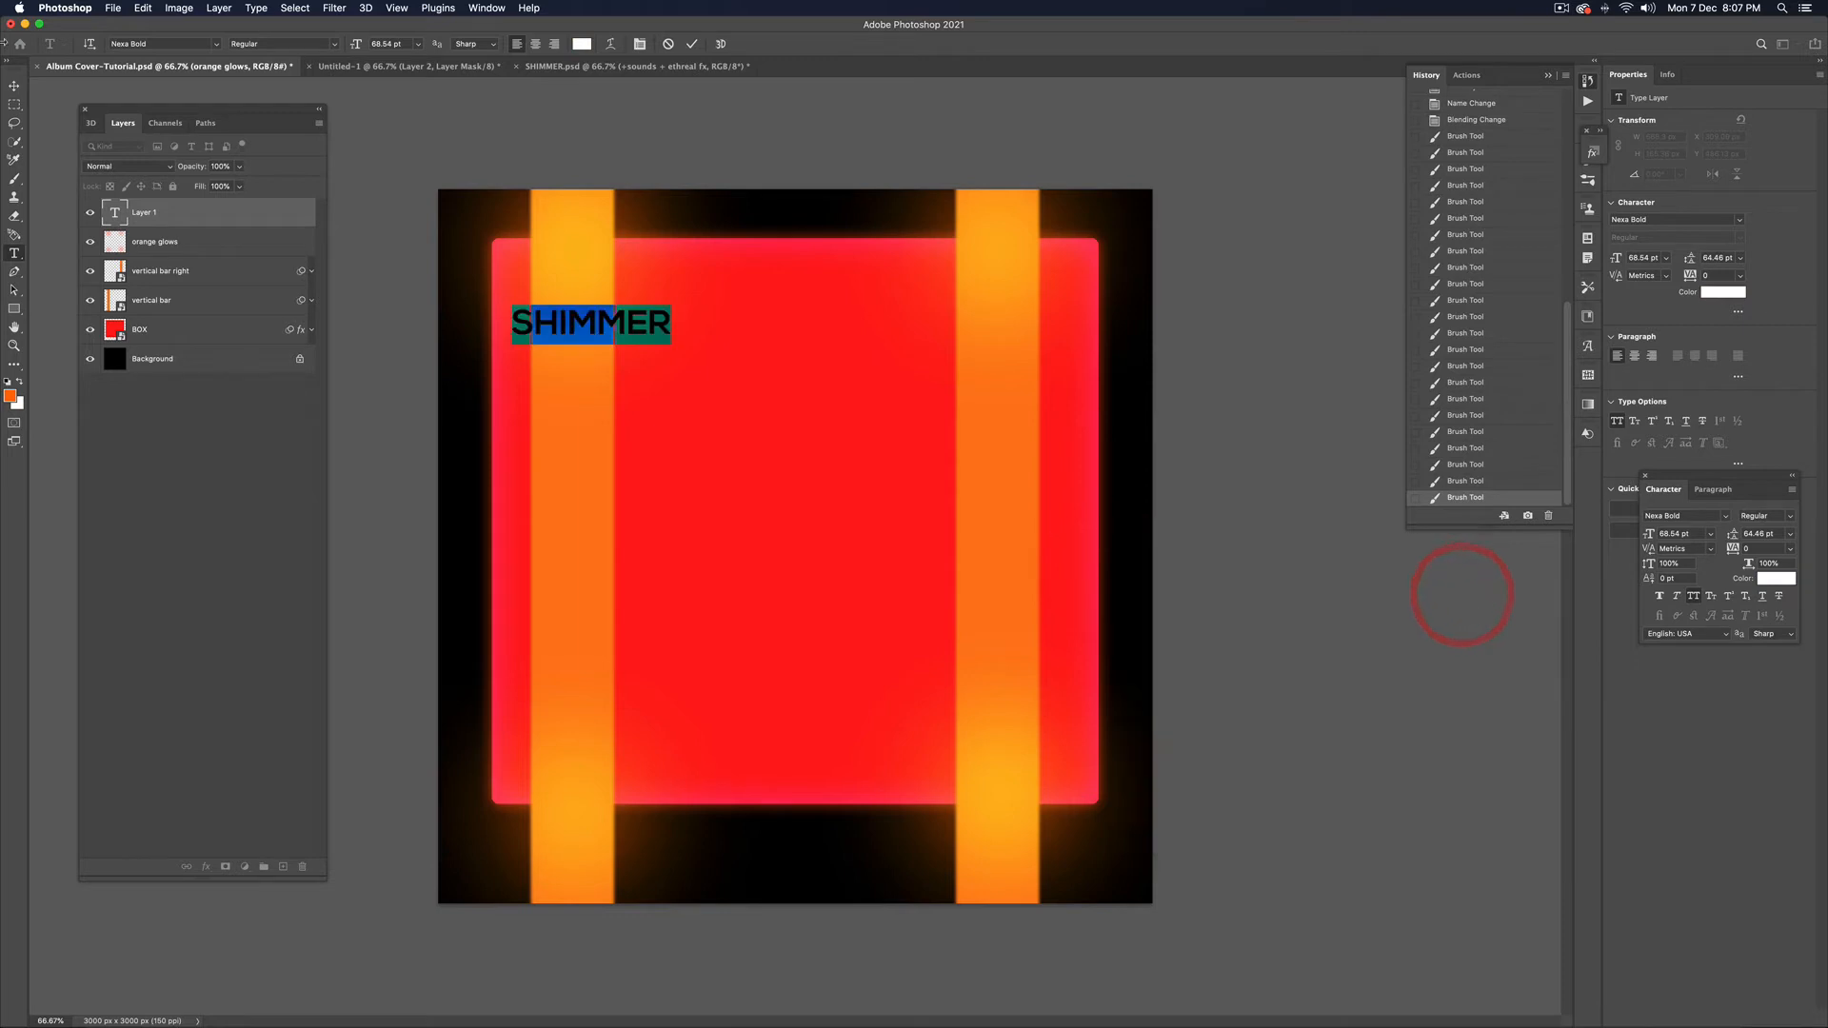
Enlarge the SHIMMER title to nearly the full width of the red box and move it up near the box's top edge
click(14, 86)
click(670, 344)
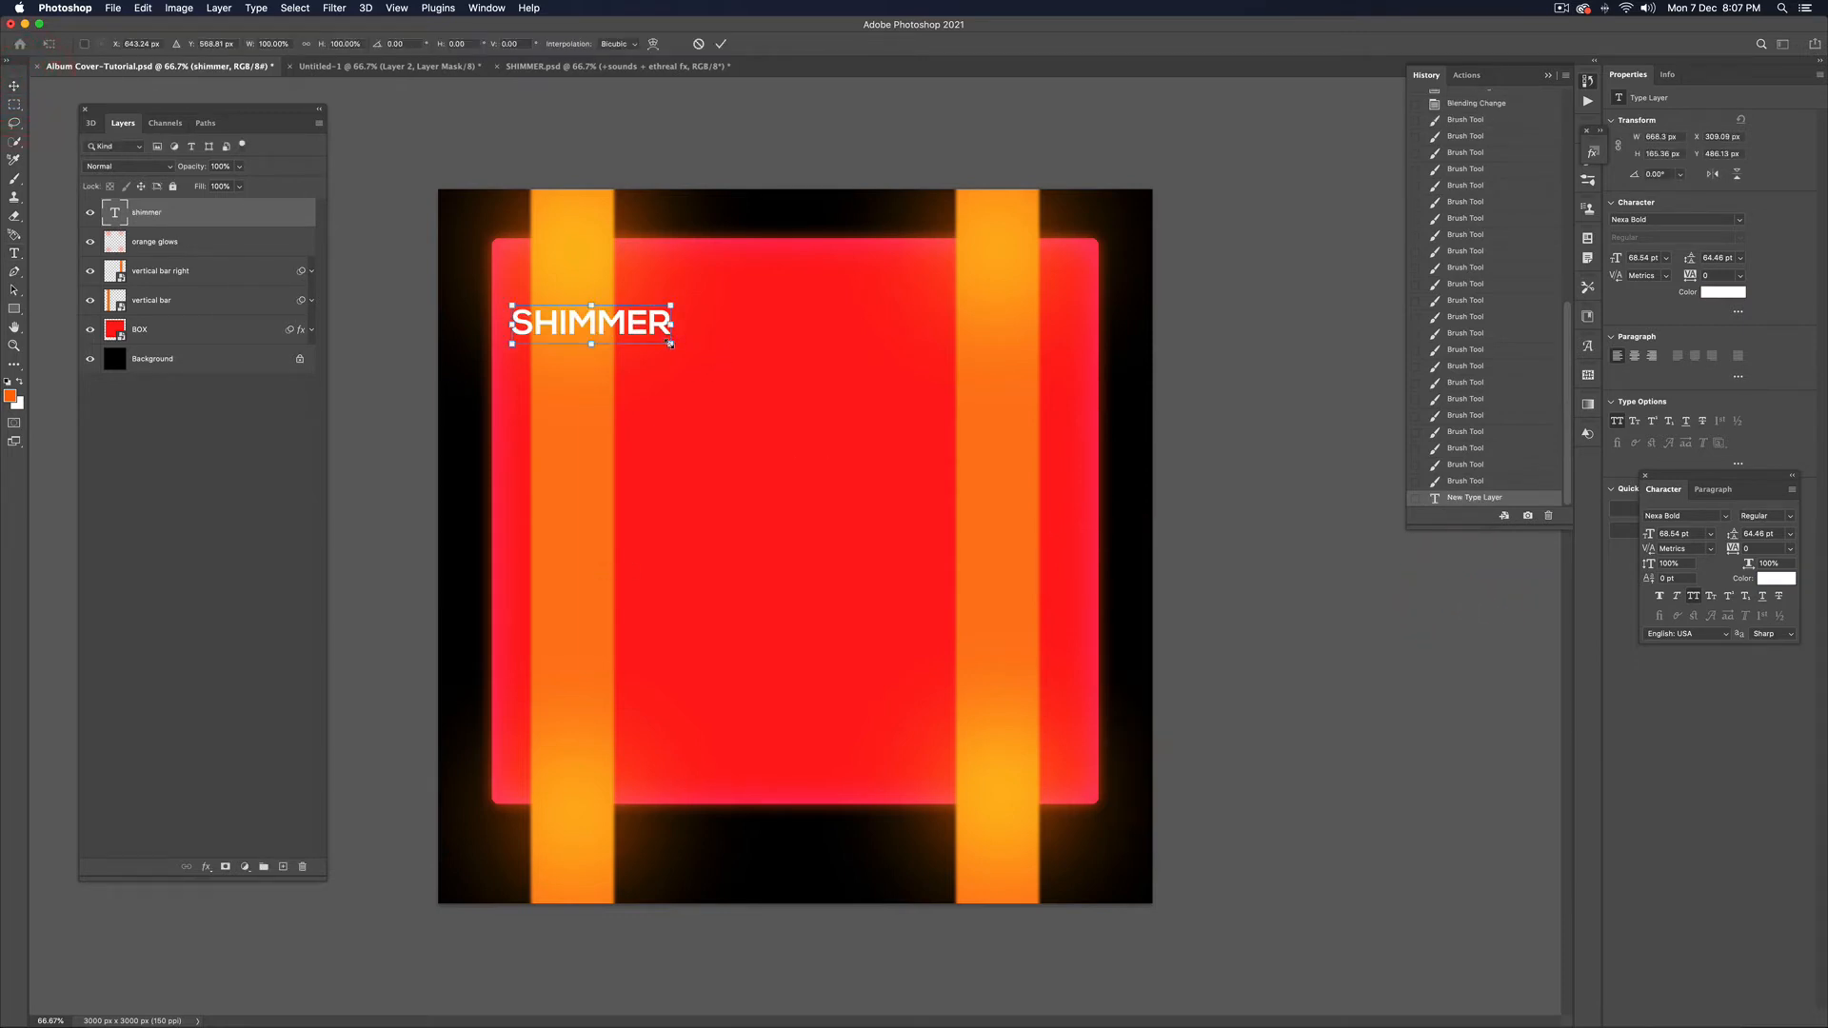
drag(670, 343, 1087, 445)
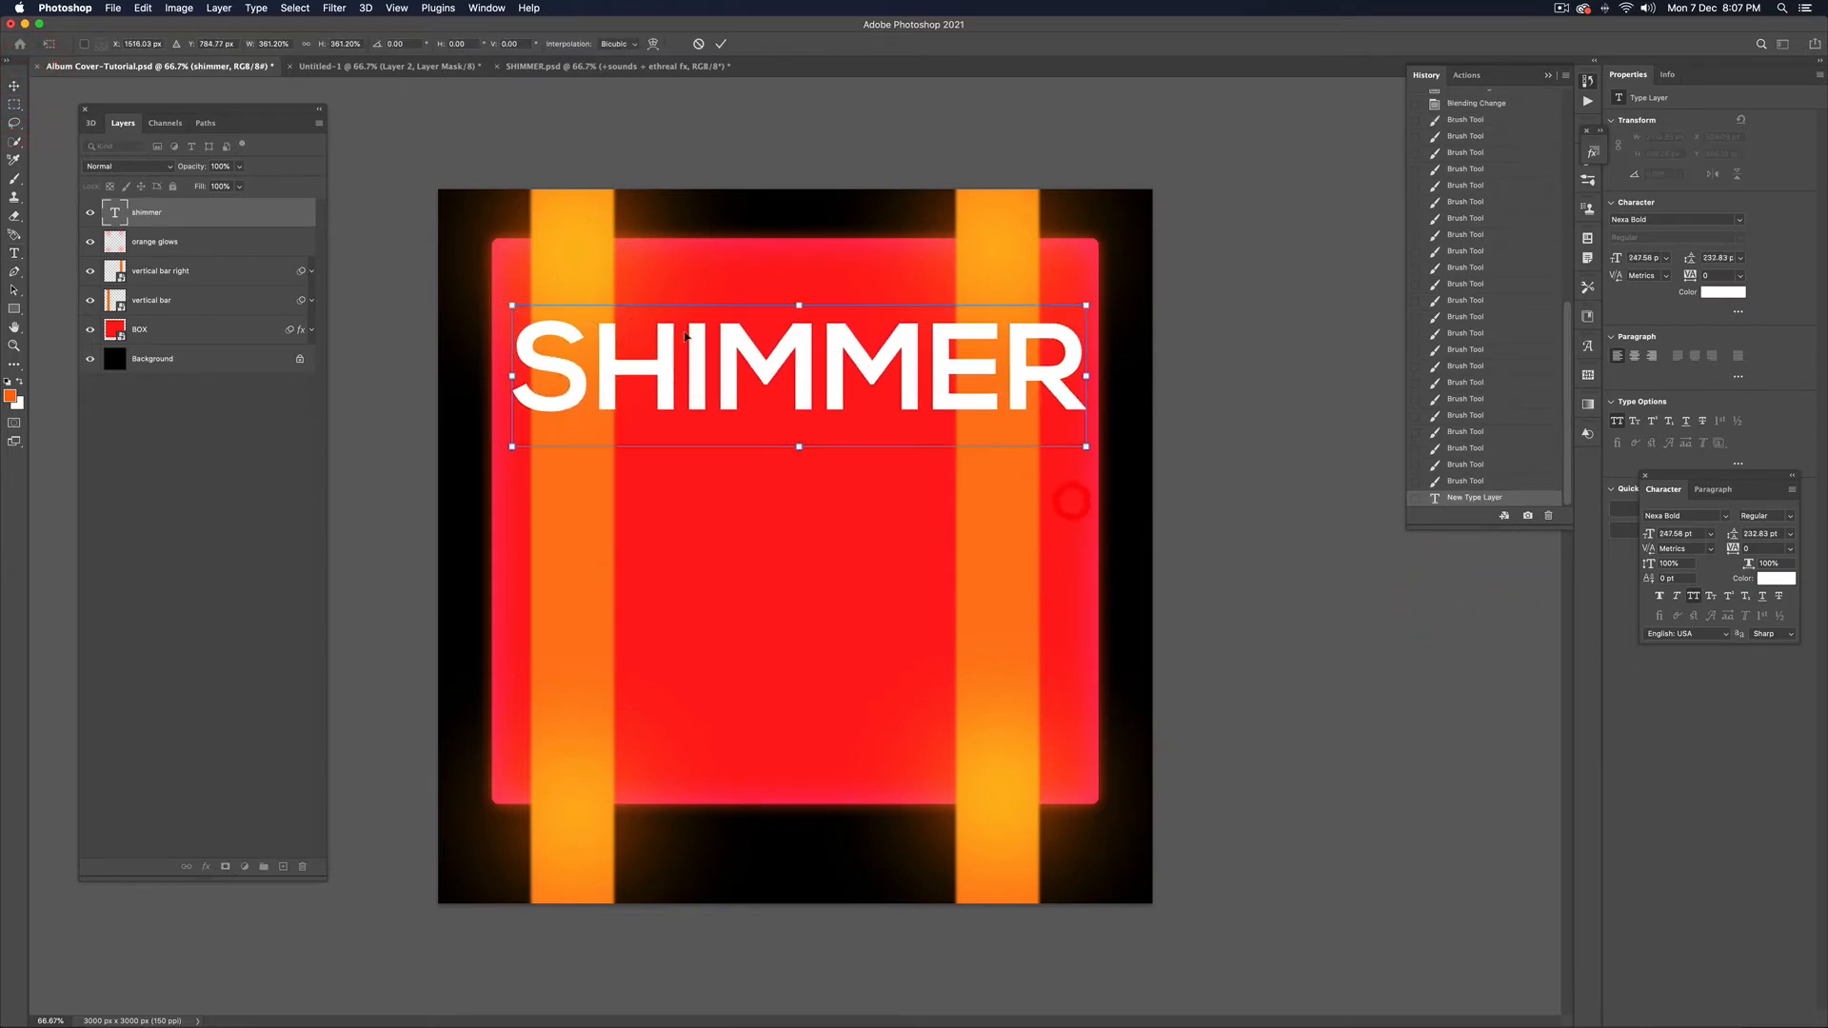
drag(512, 306, 500, 290)
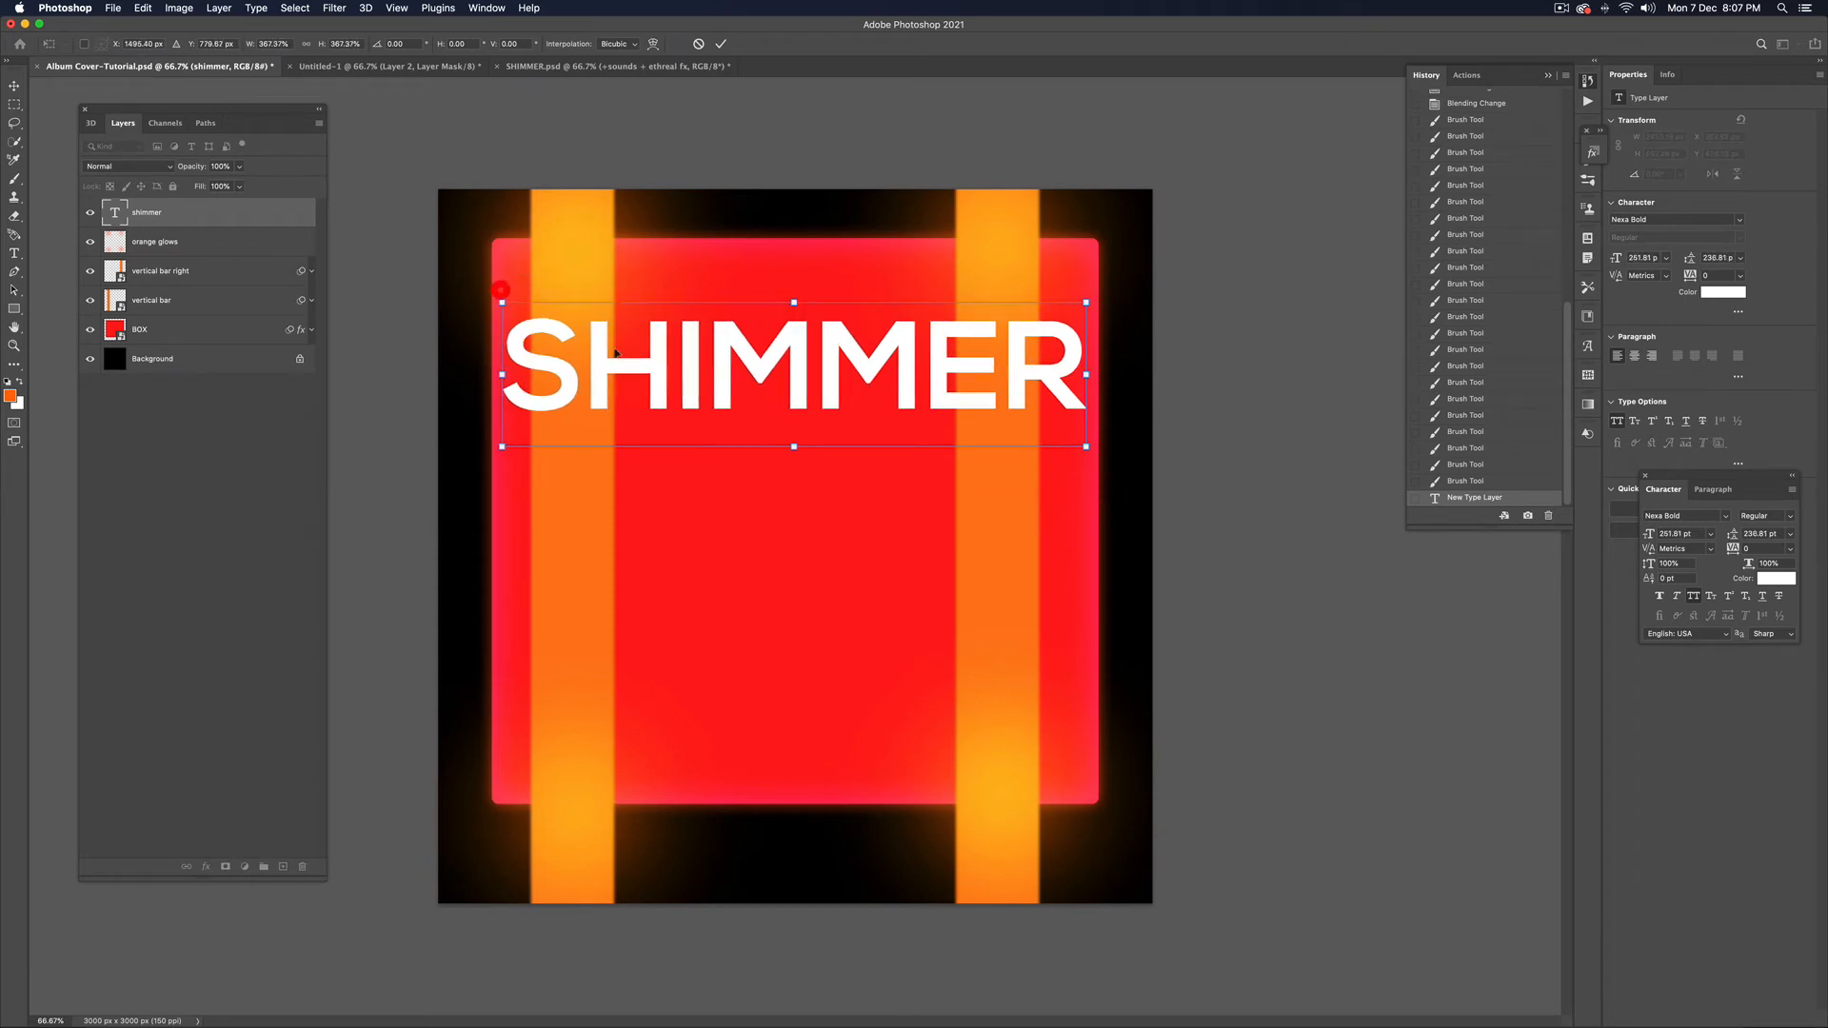
key(Return)
drag(647, 375, 693, 341)
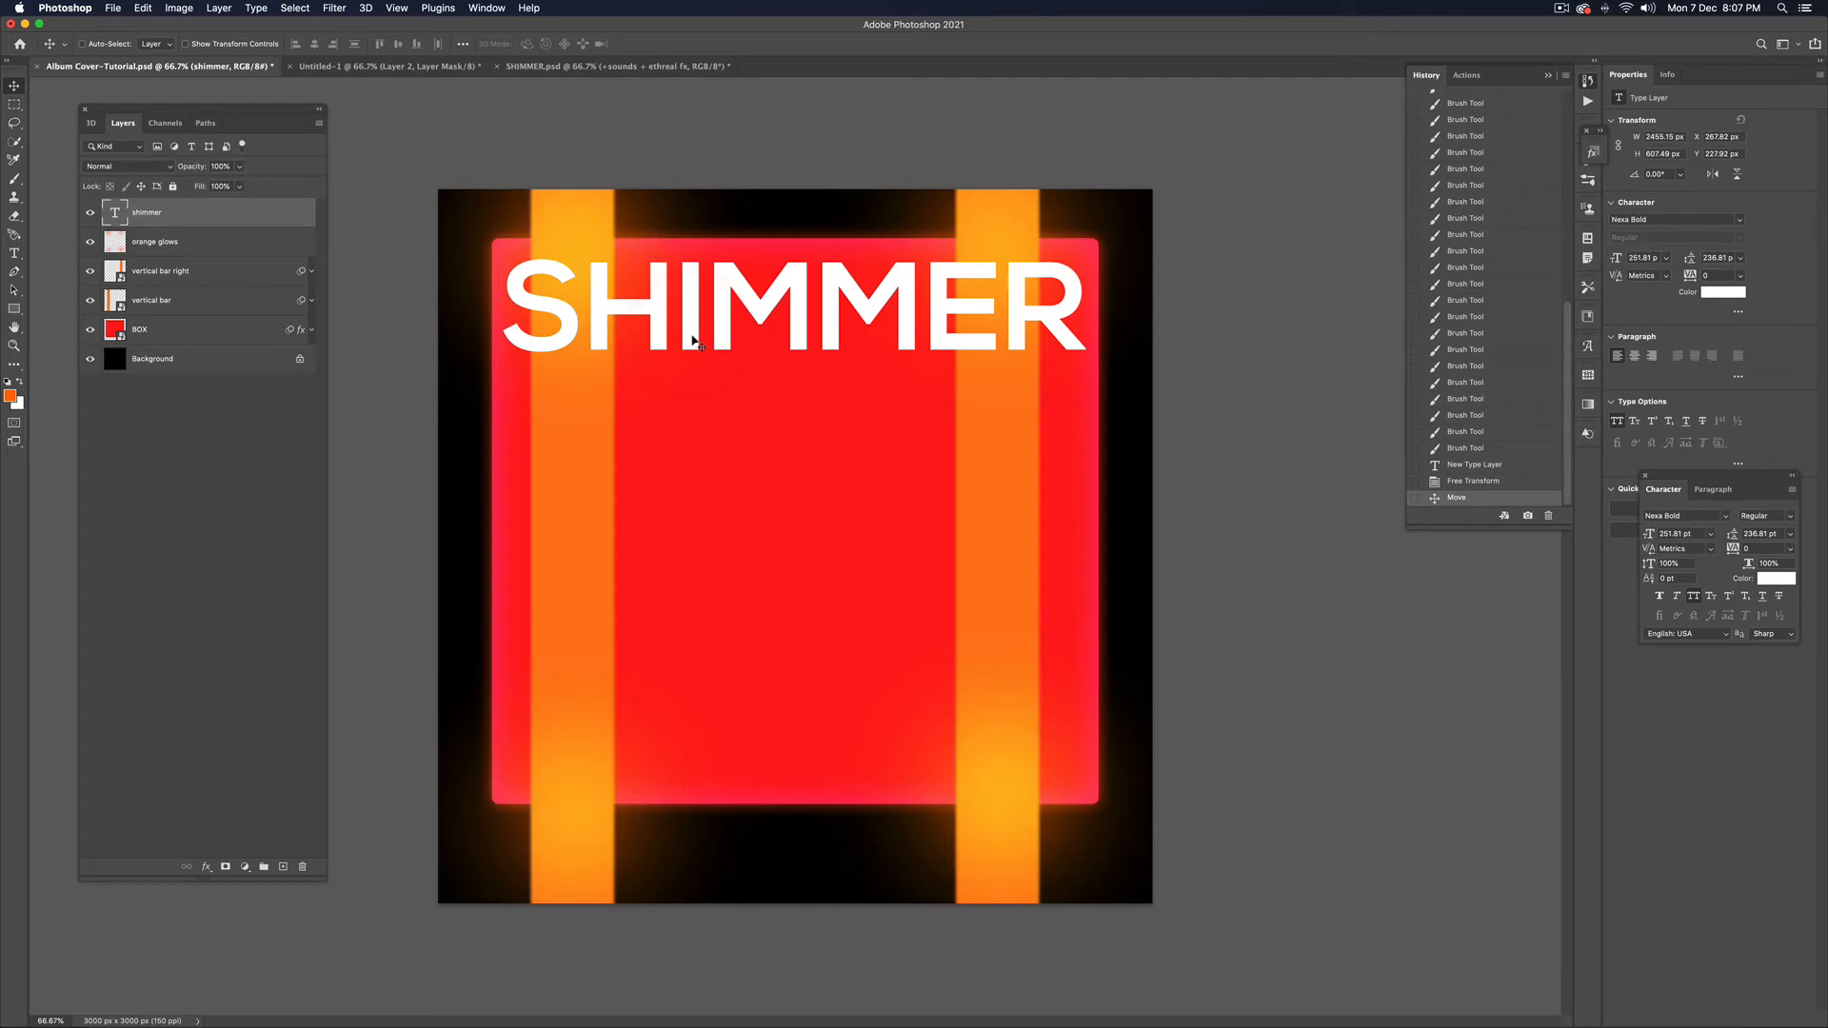
Lower the SHIMMER title's opacity to 20% and place a duplicate of it directly below
key(3)
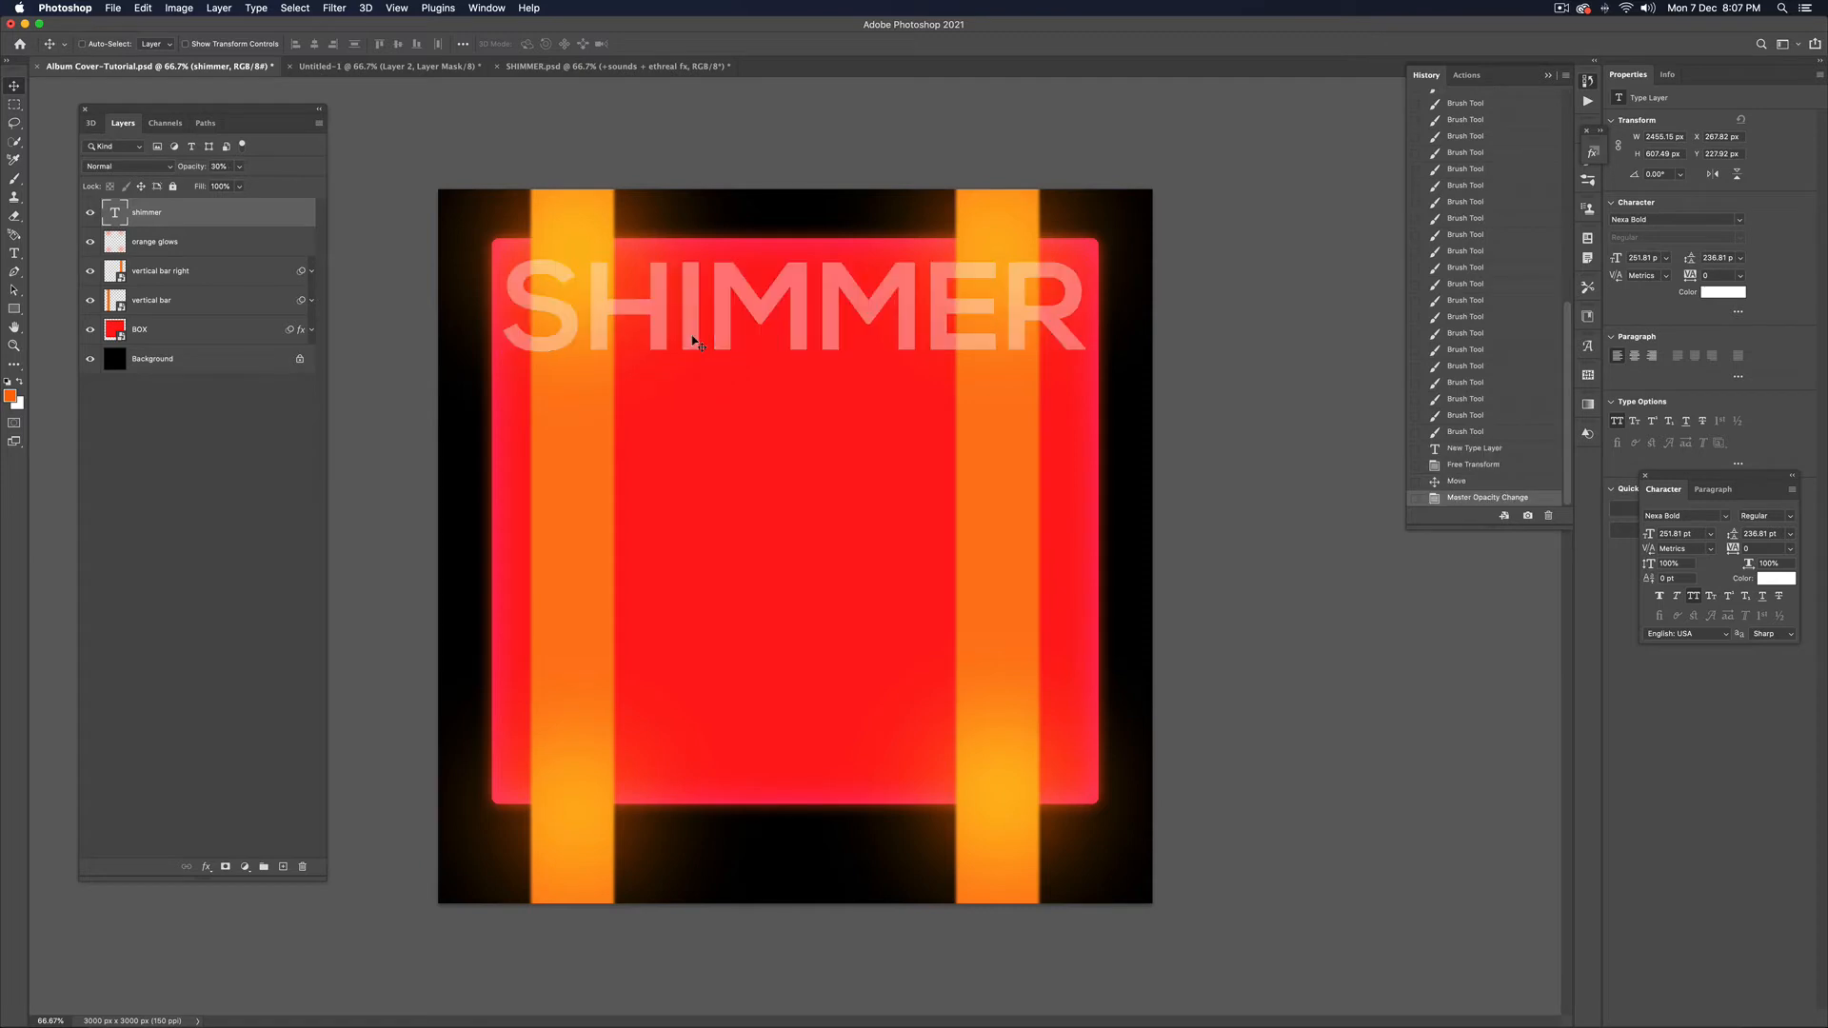
key(2)
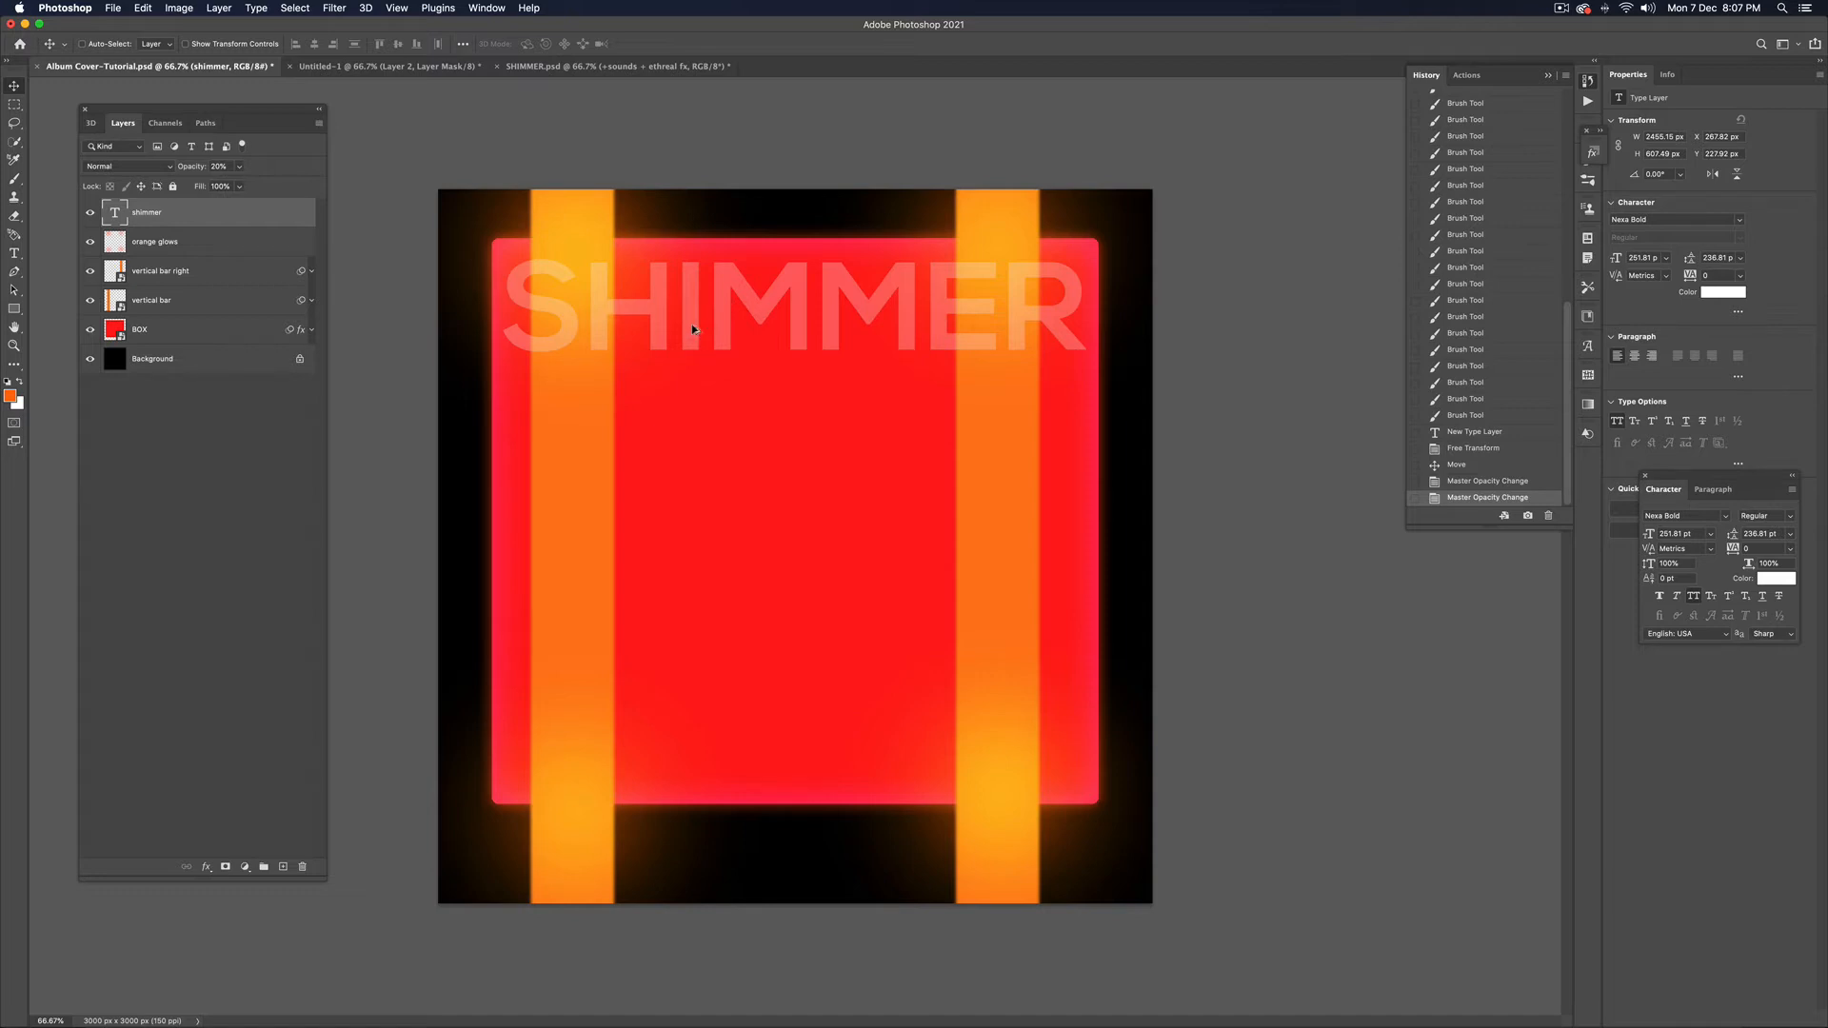
drag(692, 327, 692, 429)
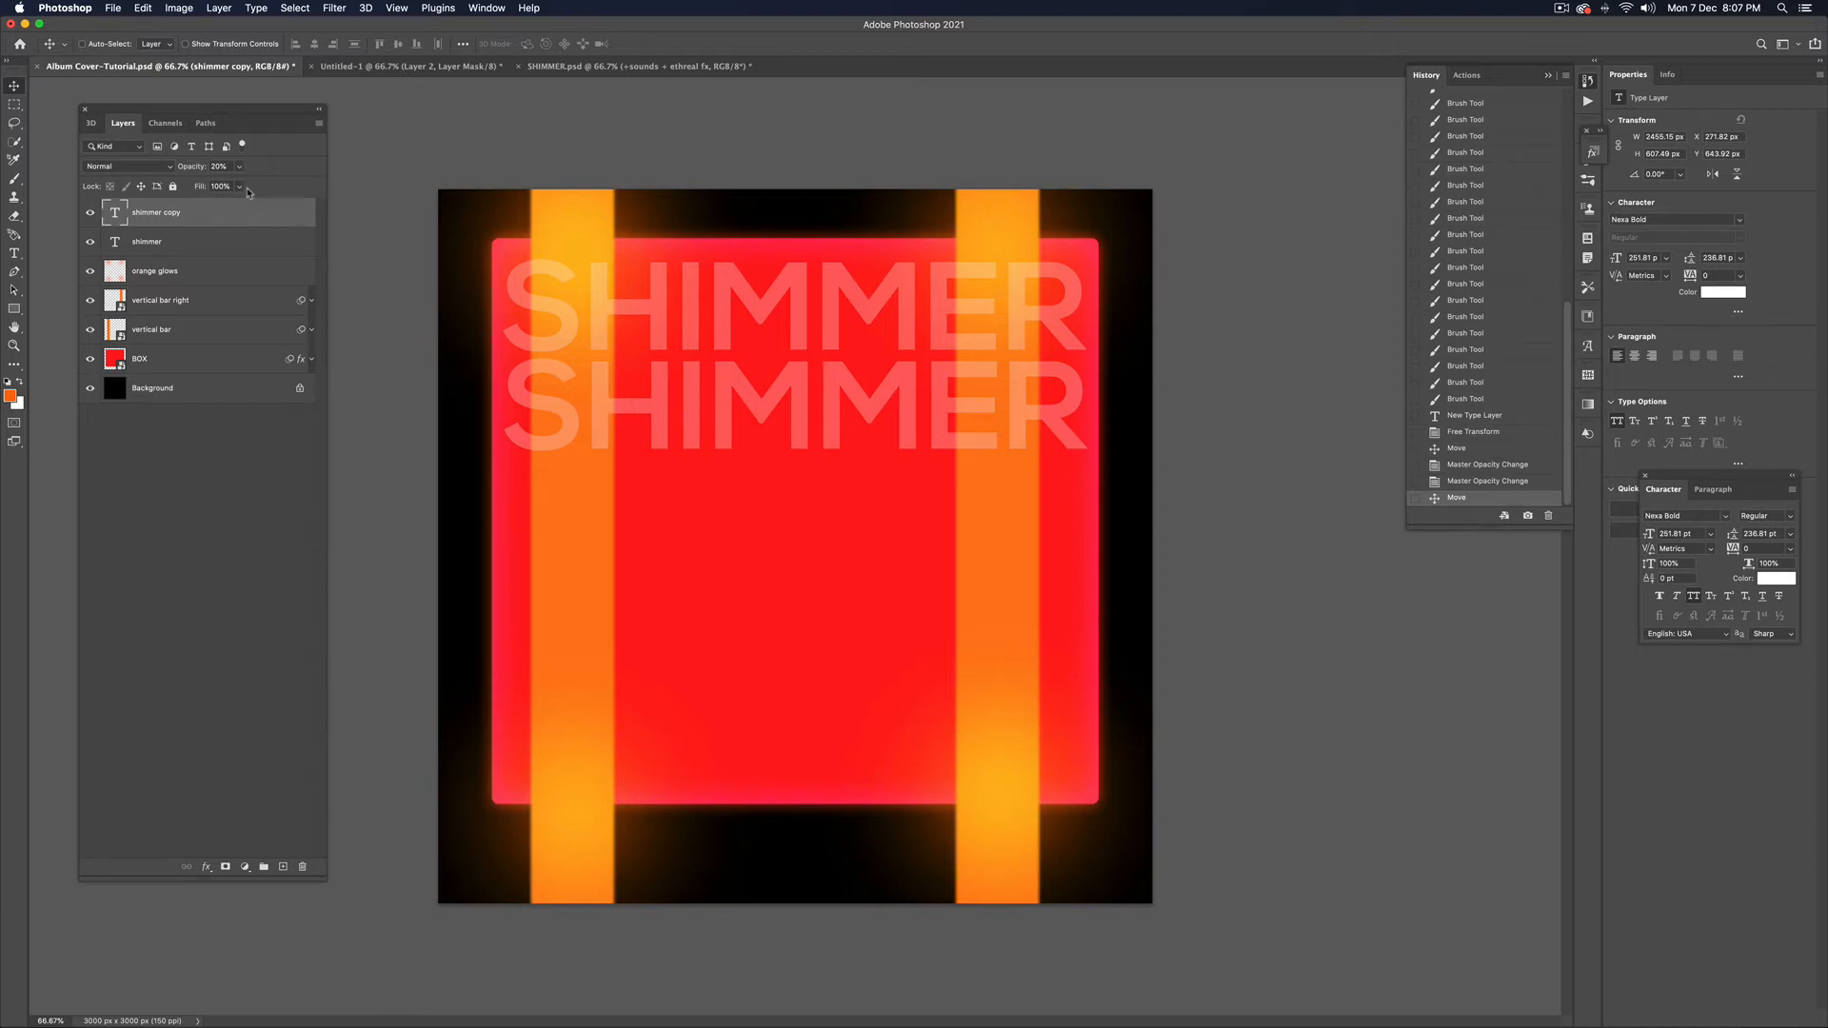
Set the duplicate title layer's fill to 0% and its opacity to 100%
drag(240, 187, 114, 195)
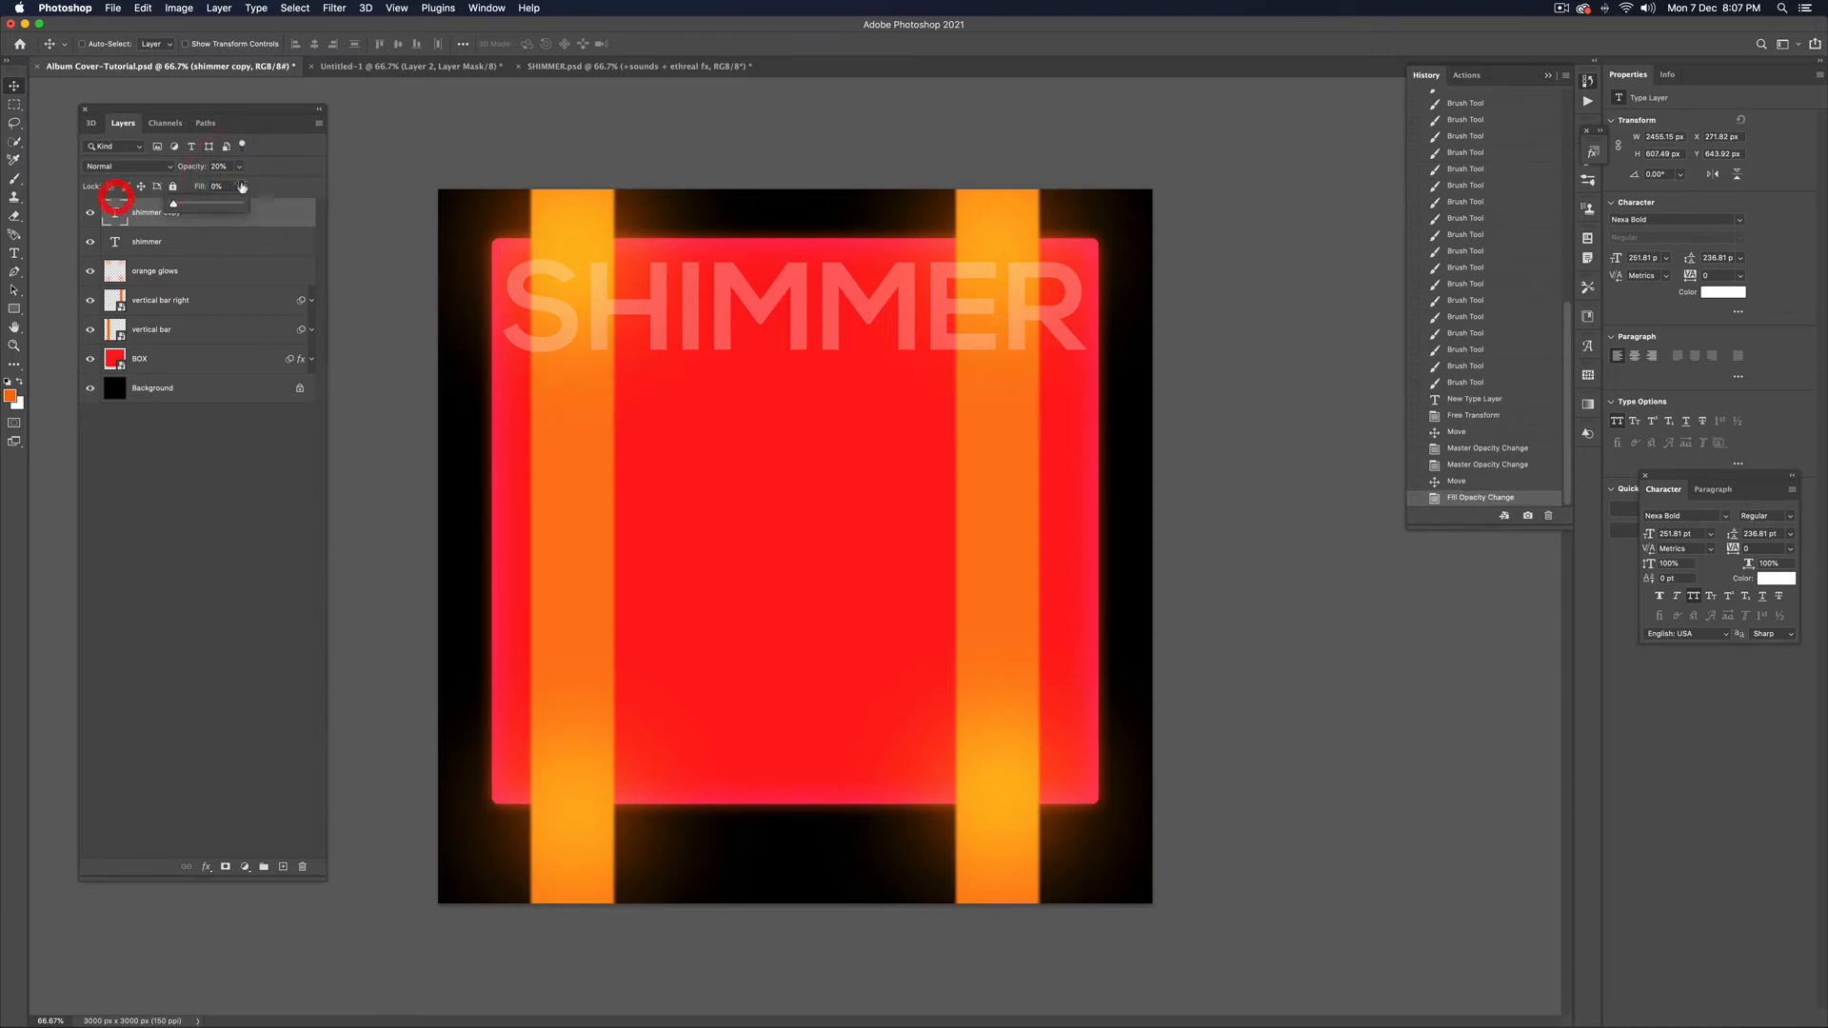
click(284, 164)
drag(239, 165, 337, 184)
click(257, 216)
Outline the duplicate title with a thin white inside stroke and slightly adjust the stroke's opacity
click(282, 212)
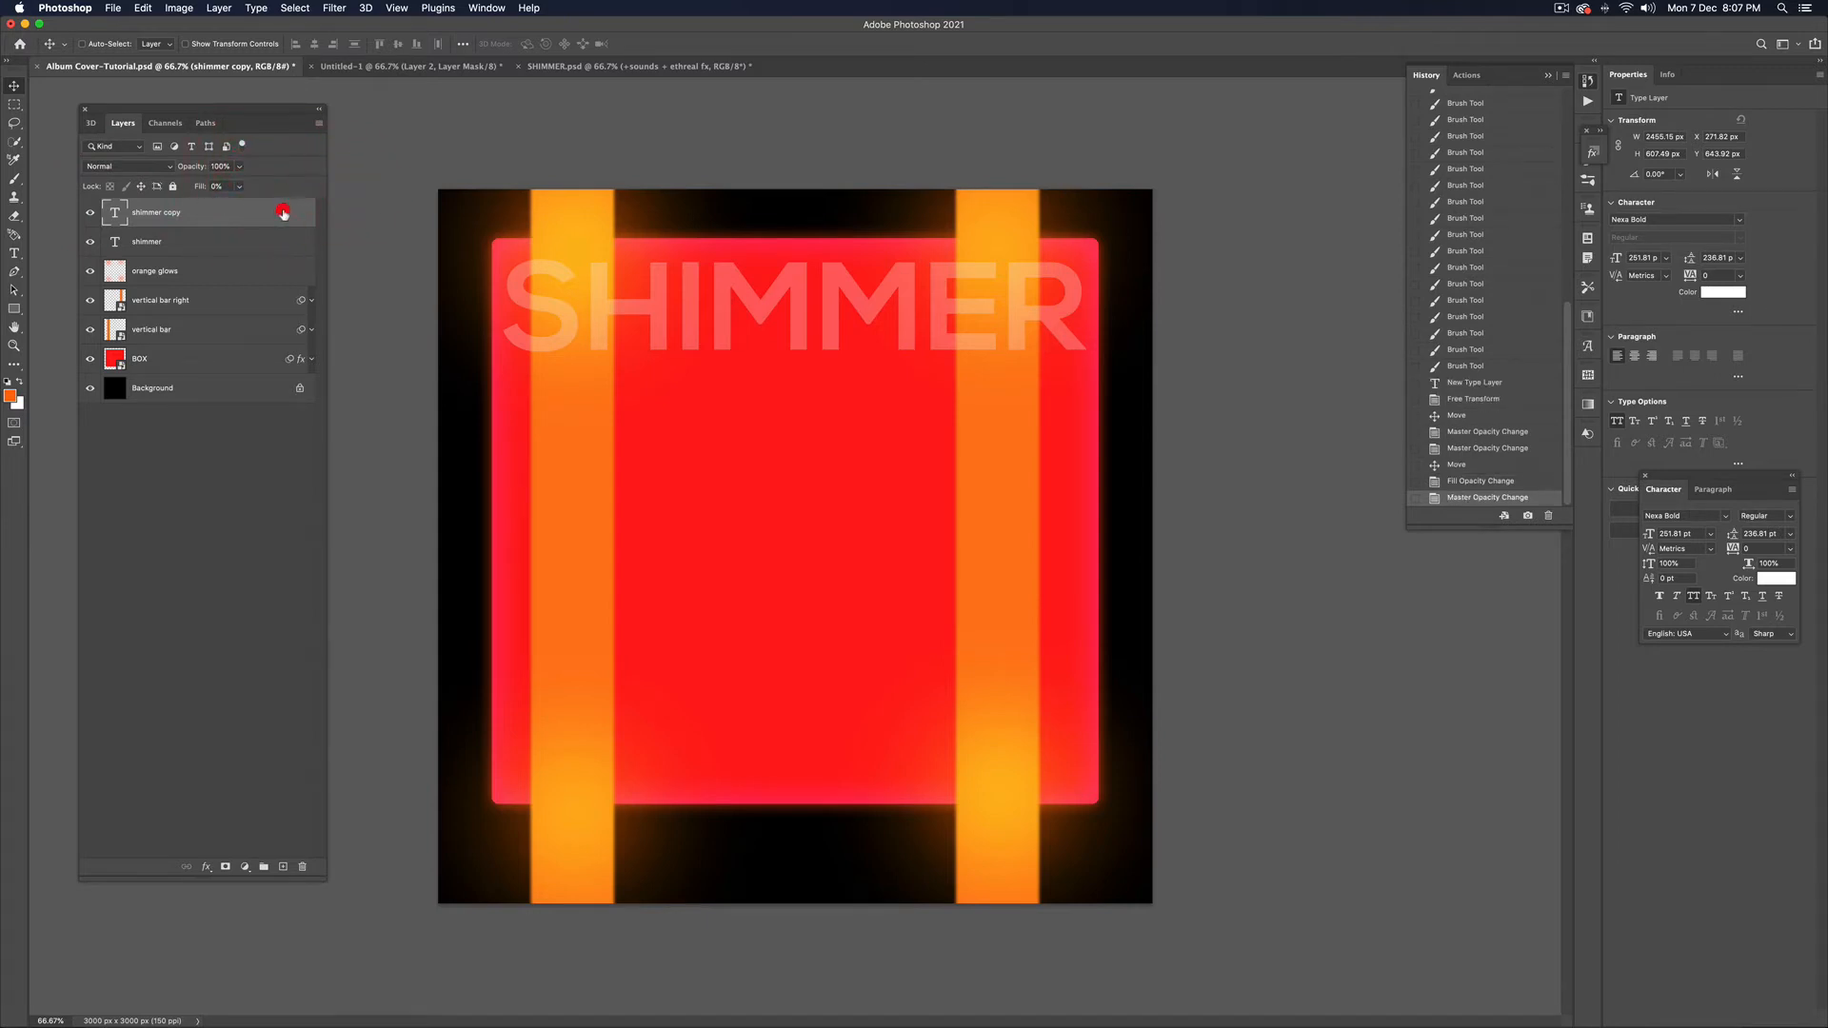
double_click(283, 212)
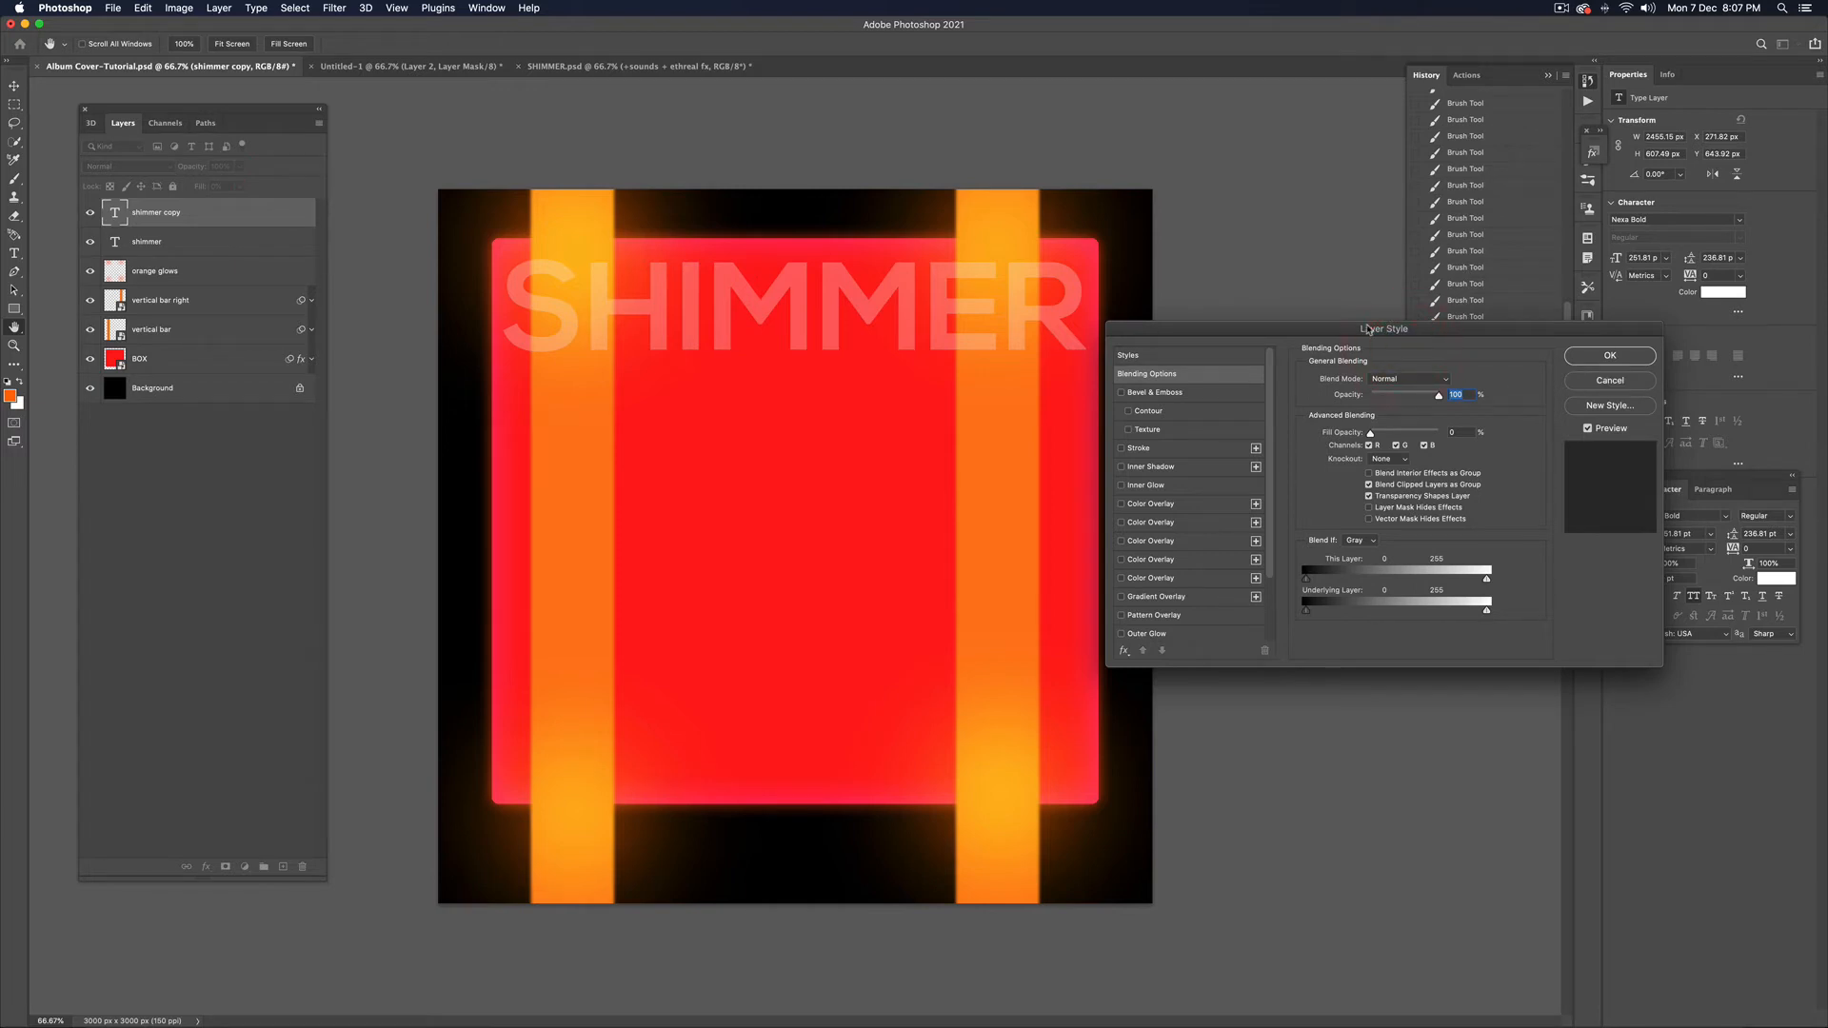
click(1610, 355)
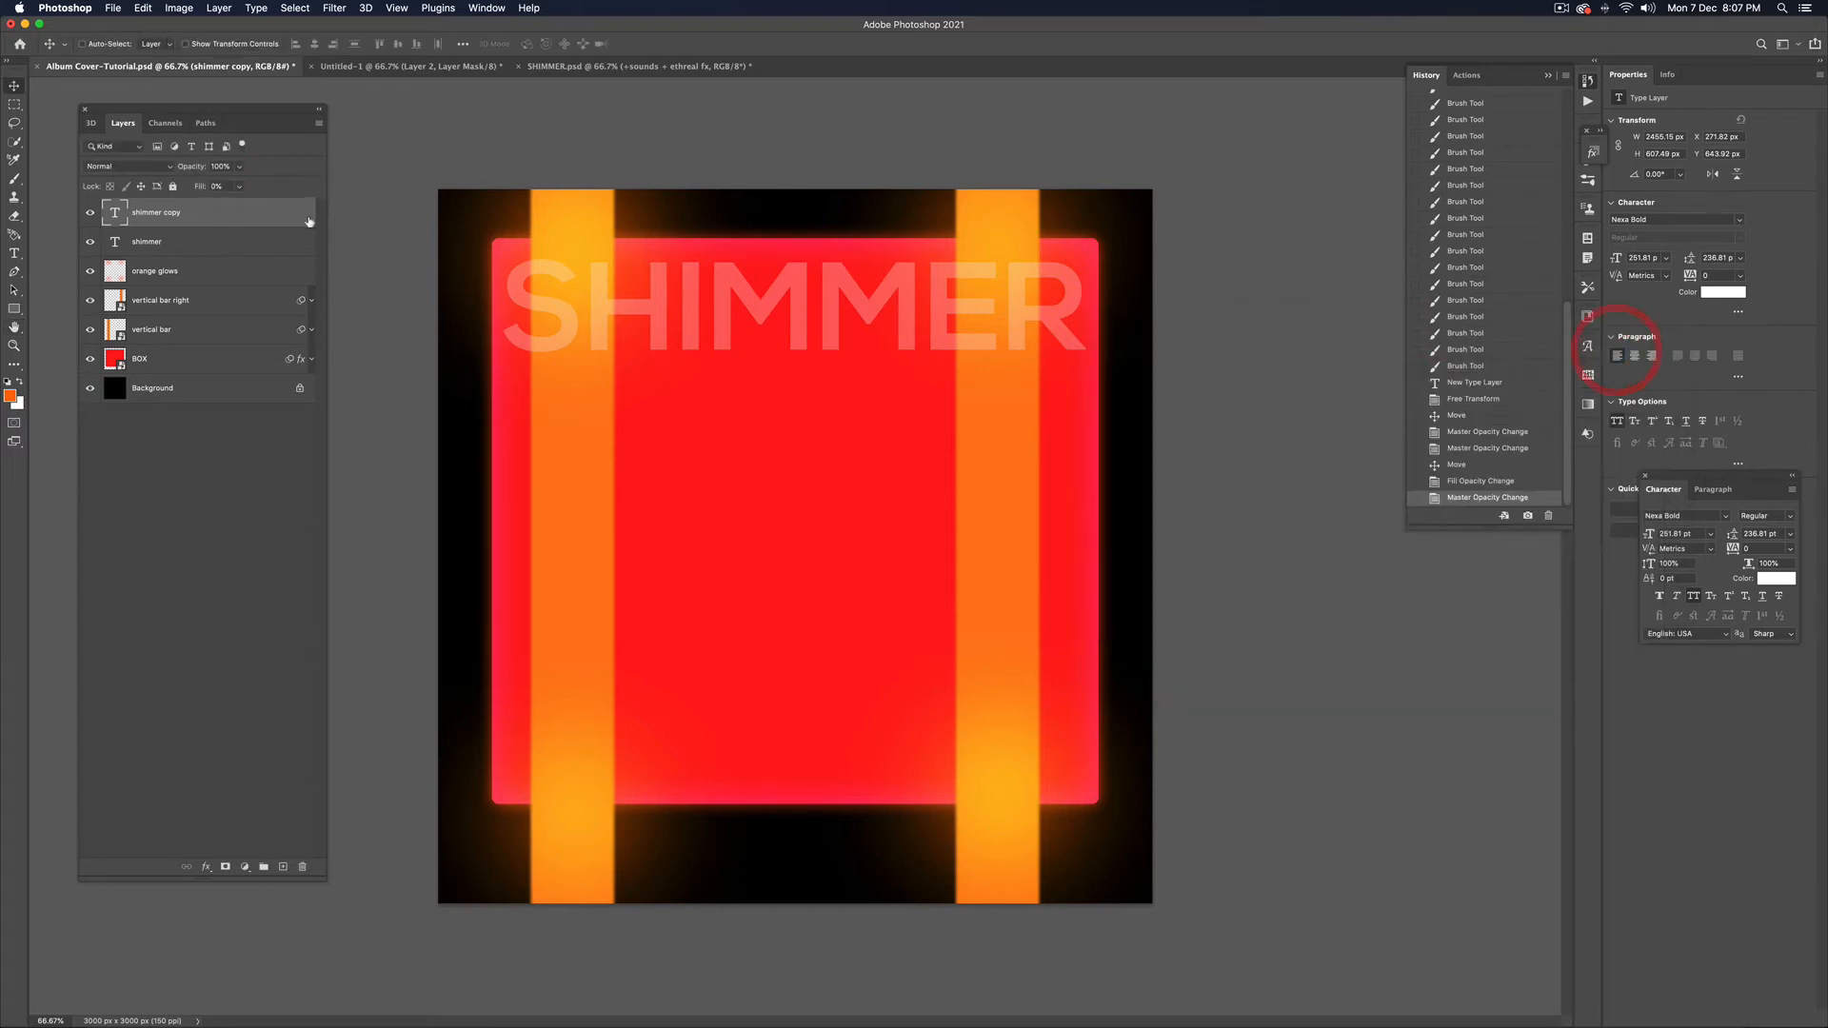
right_click(301, 209)
click(310, 213)
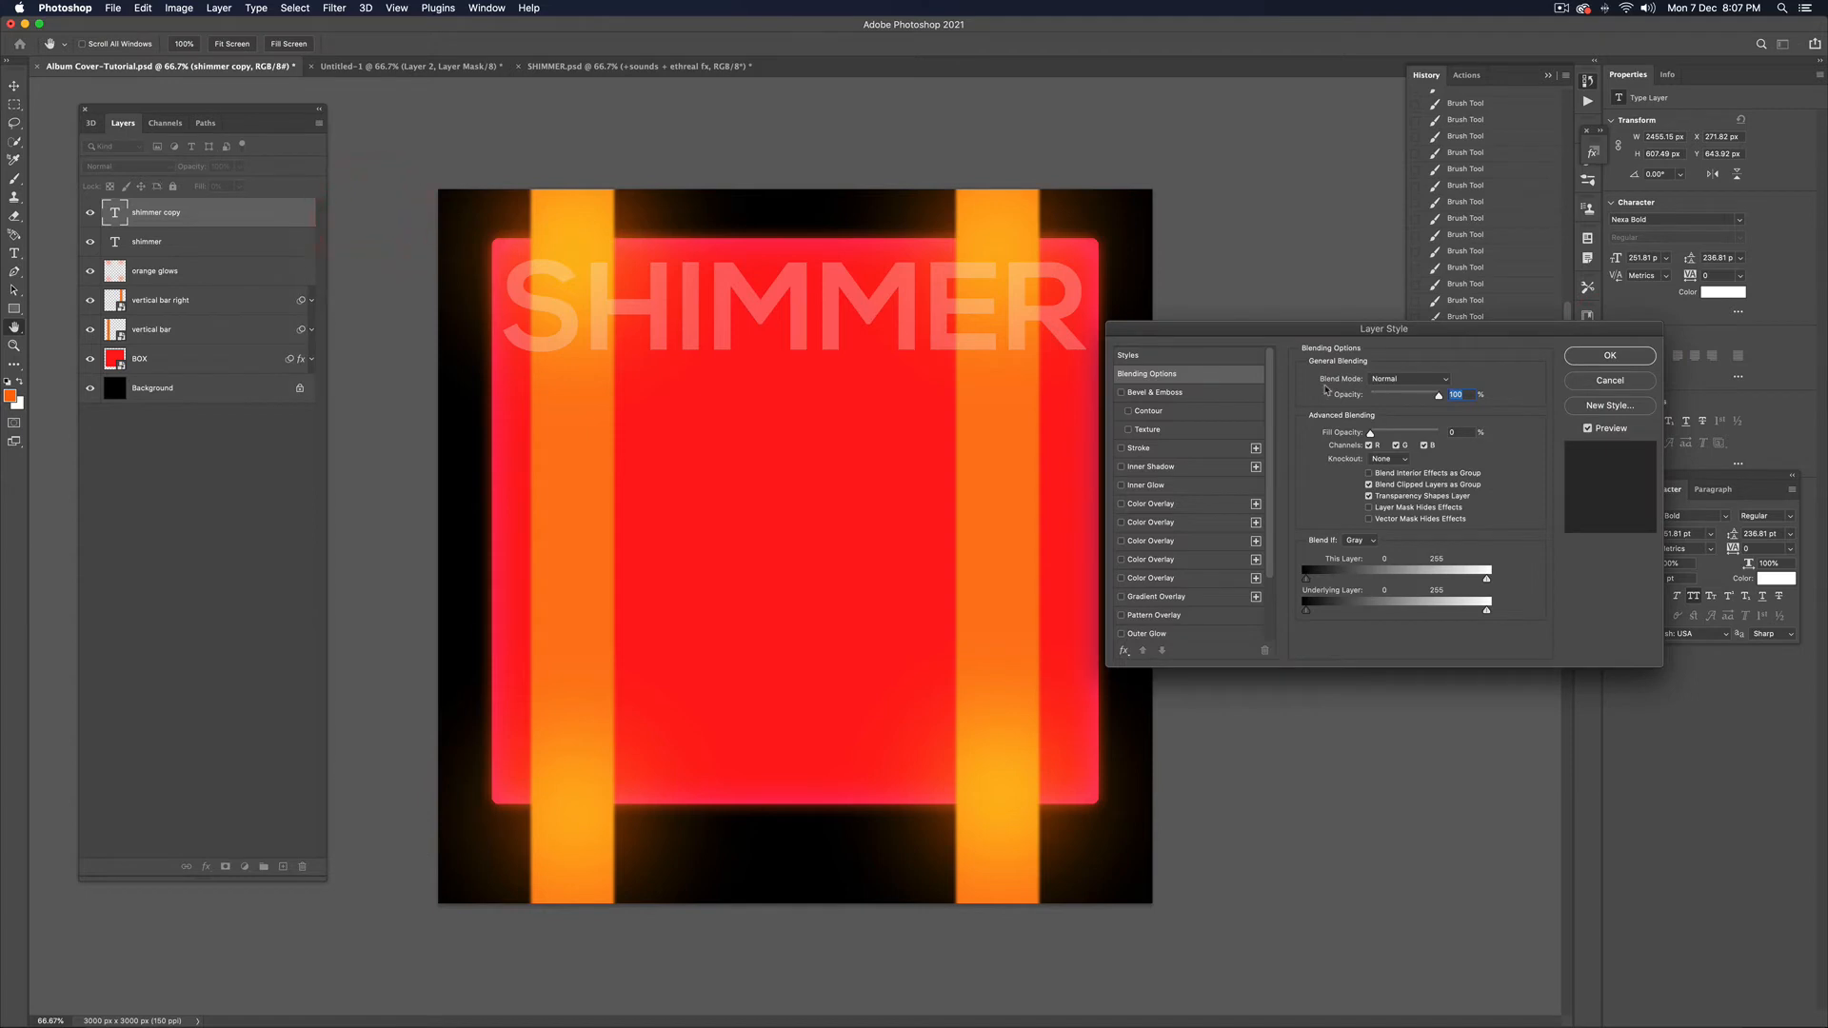
click(1121, 449)
click(1139, 447)
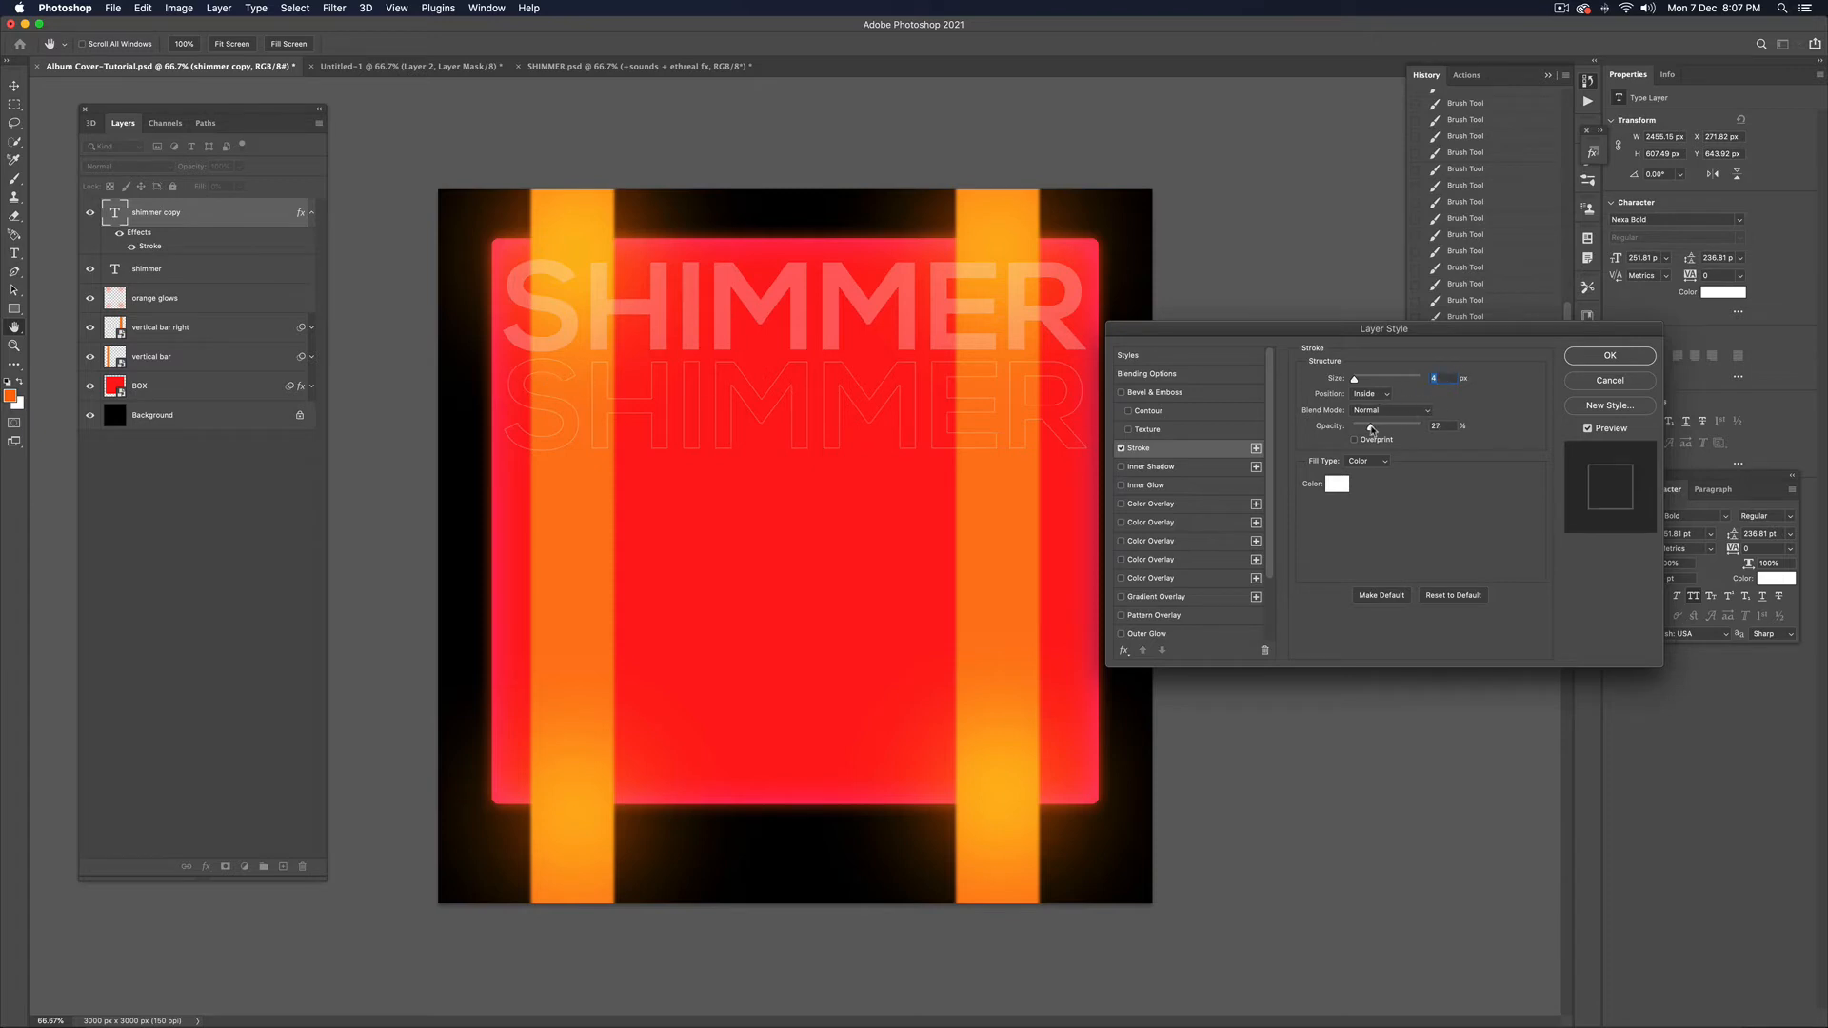
drag(1371, 429, 1373, 430)
drag(1373, 430, 1374, 429)
click(1619, 356)
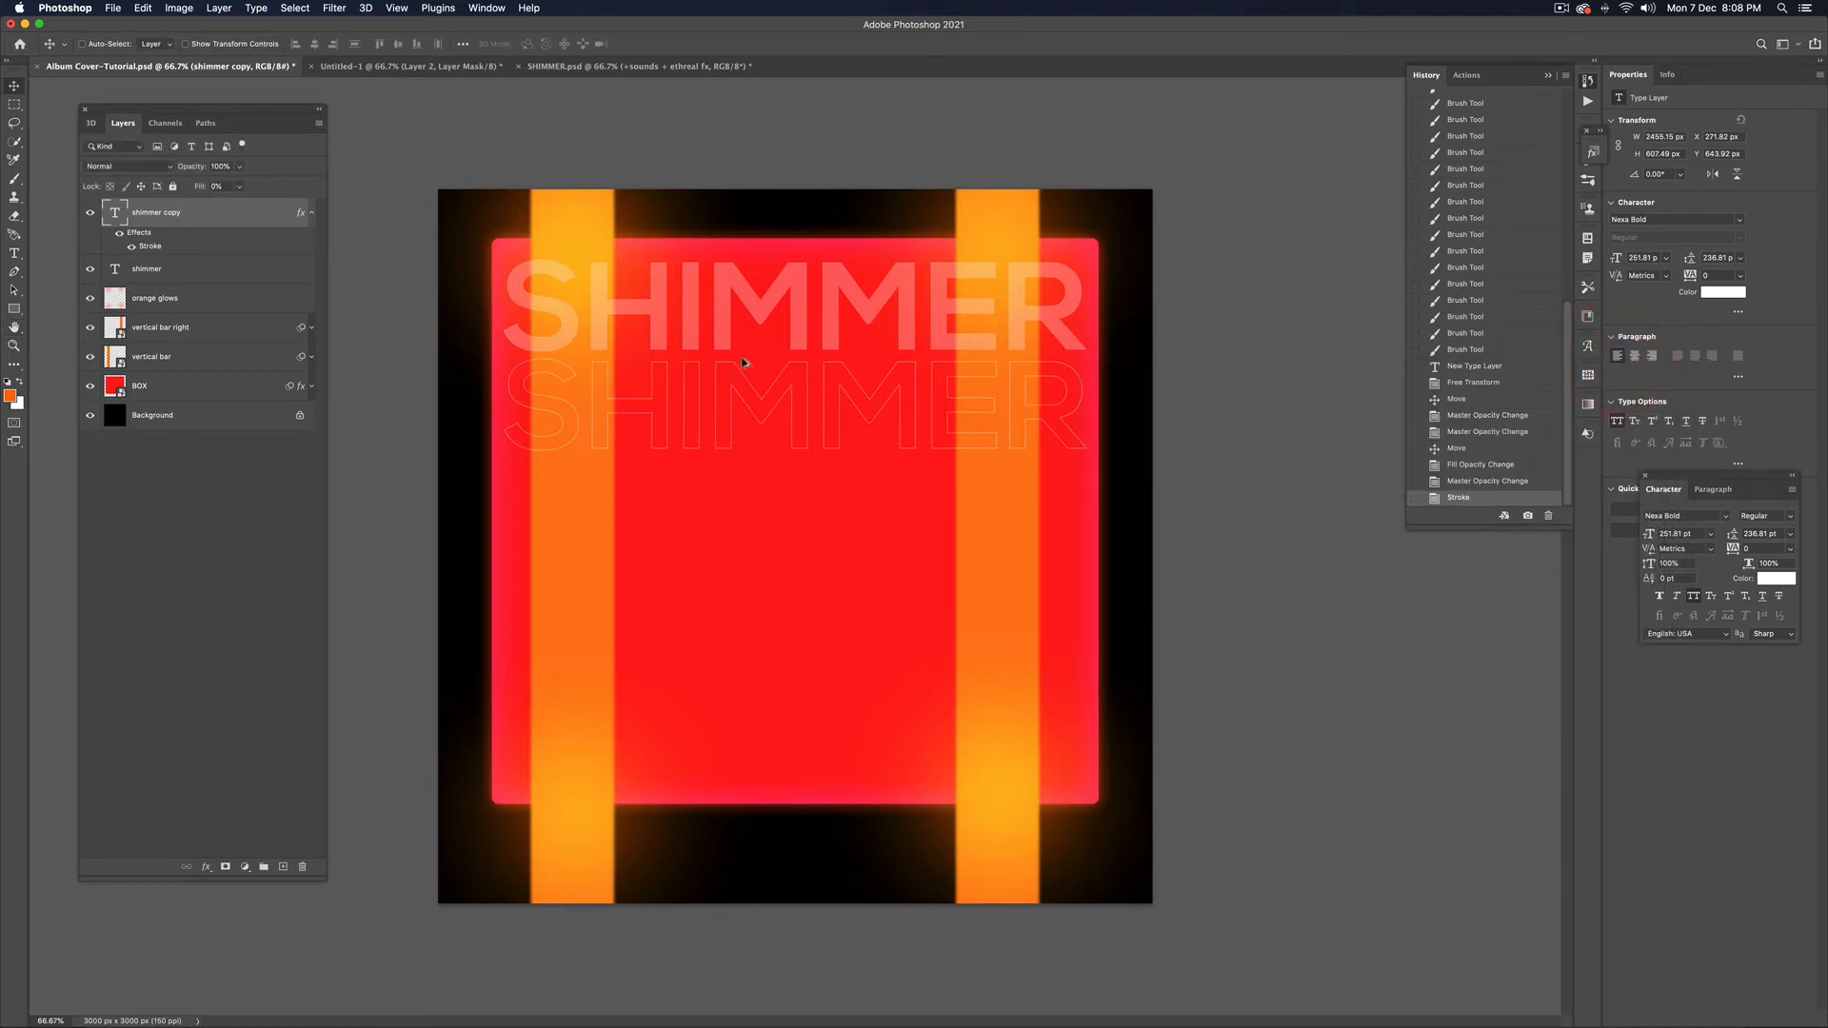
Stack three more outlined SHIMMER copies down the box and group all the title layers under the name Text
drag(739, 359, 722, 606)
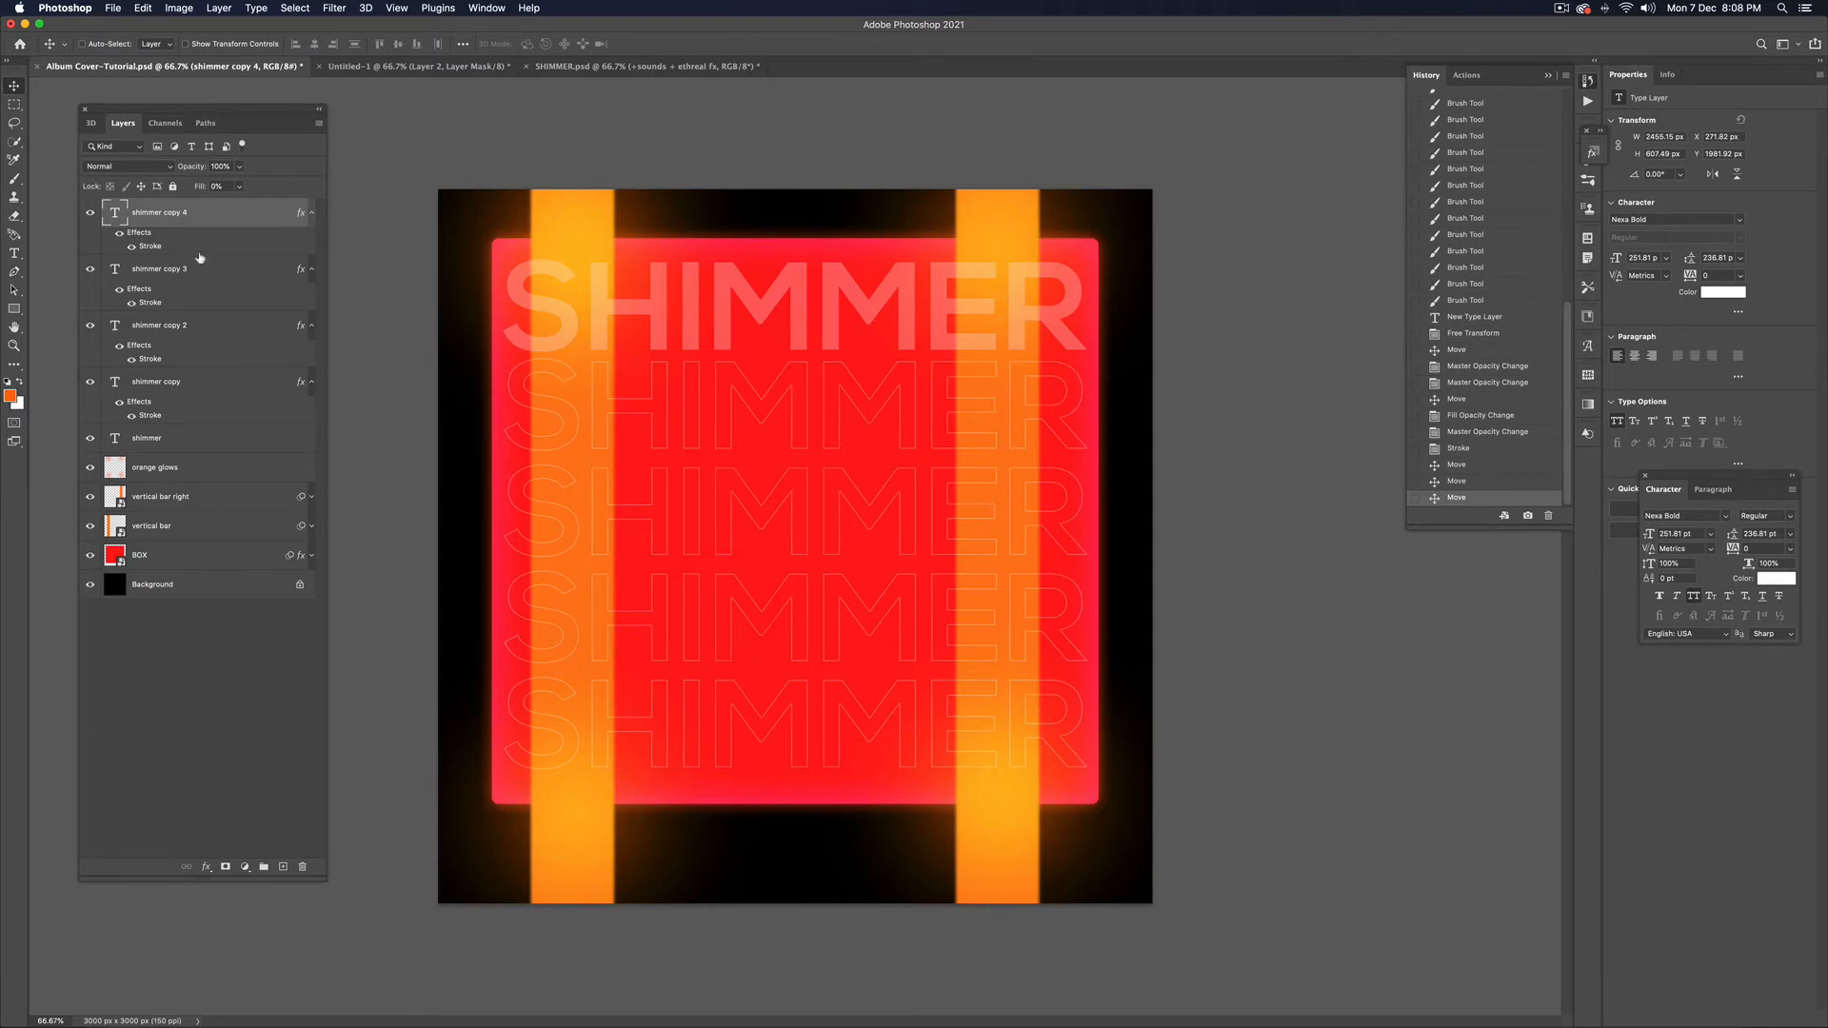
shift+click(228, 381)
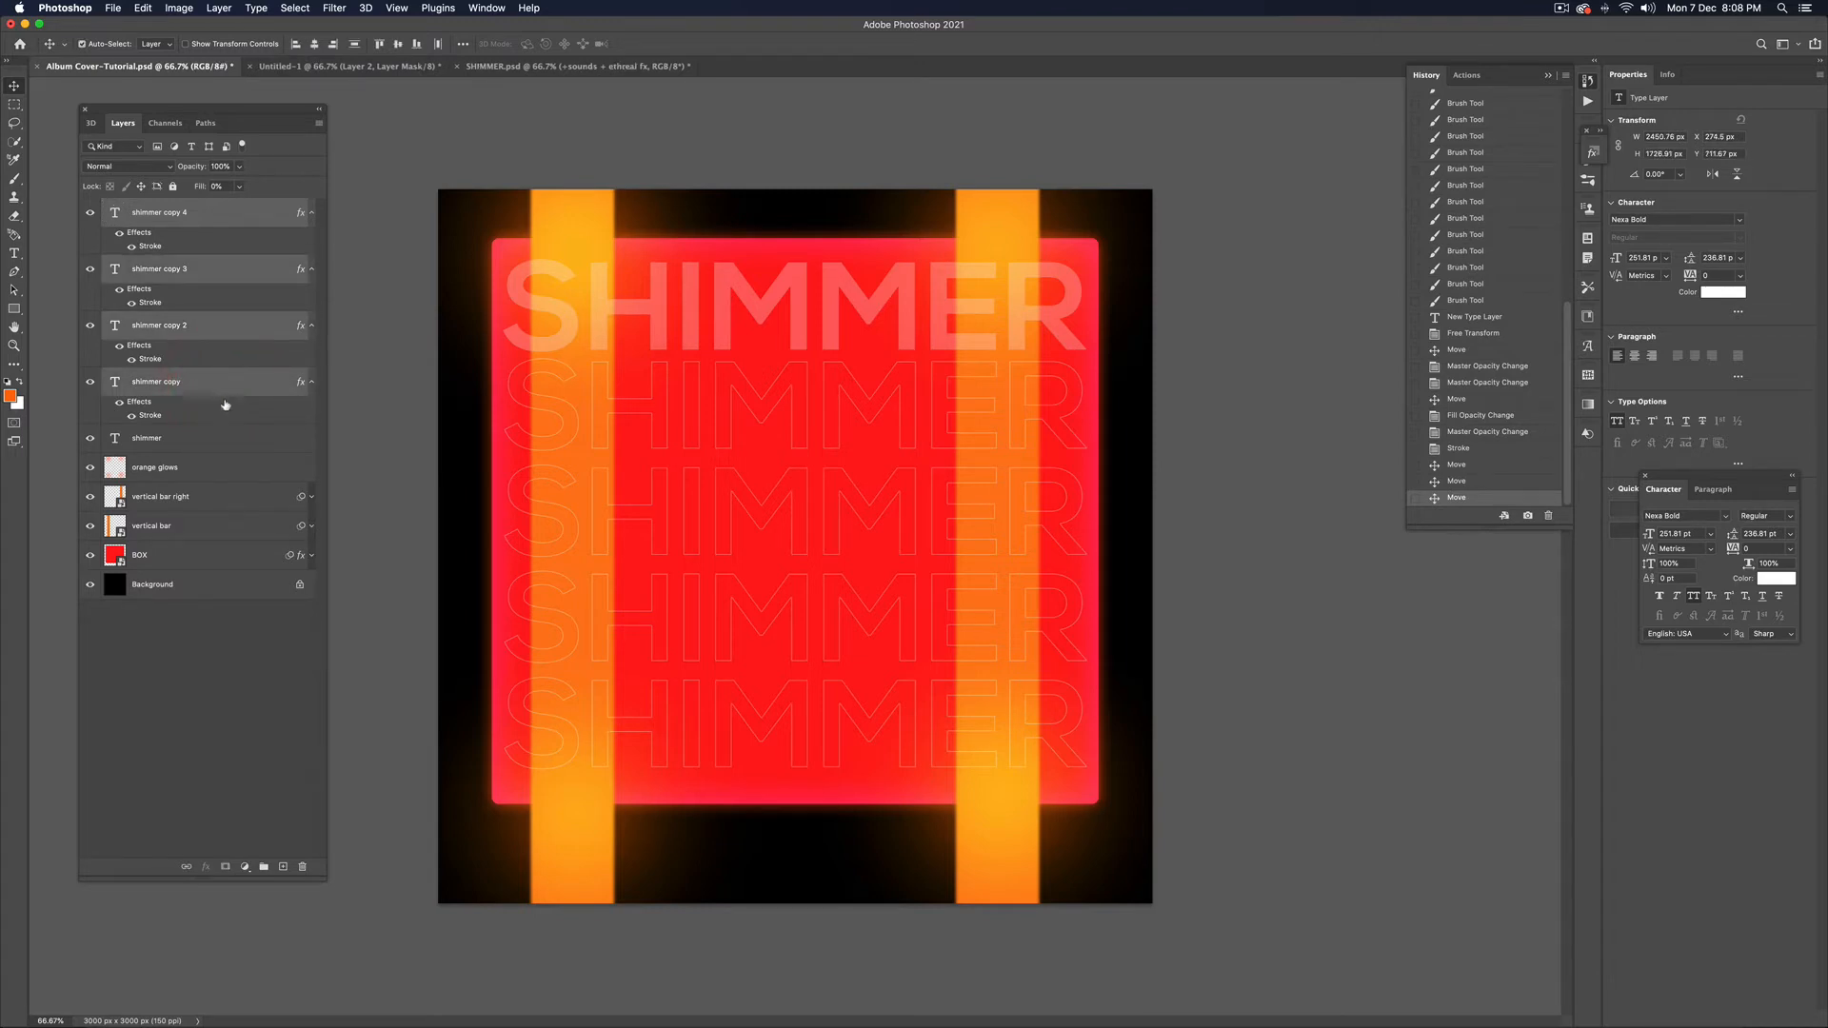
super+click(228, 440)
key(super+g)
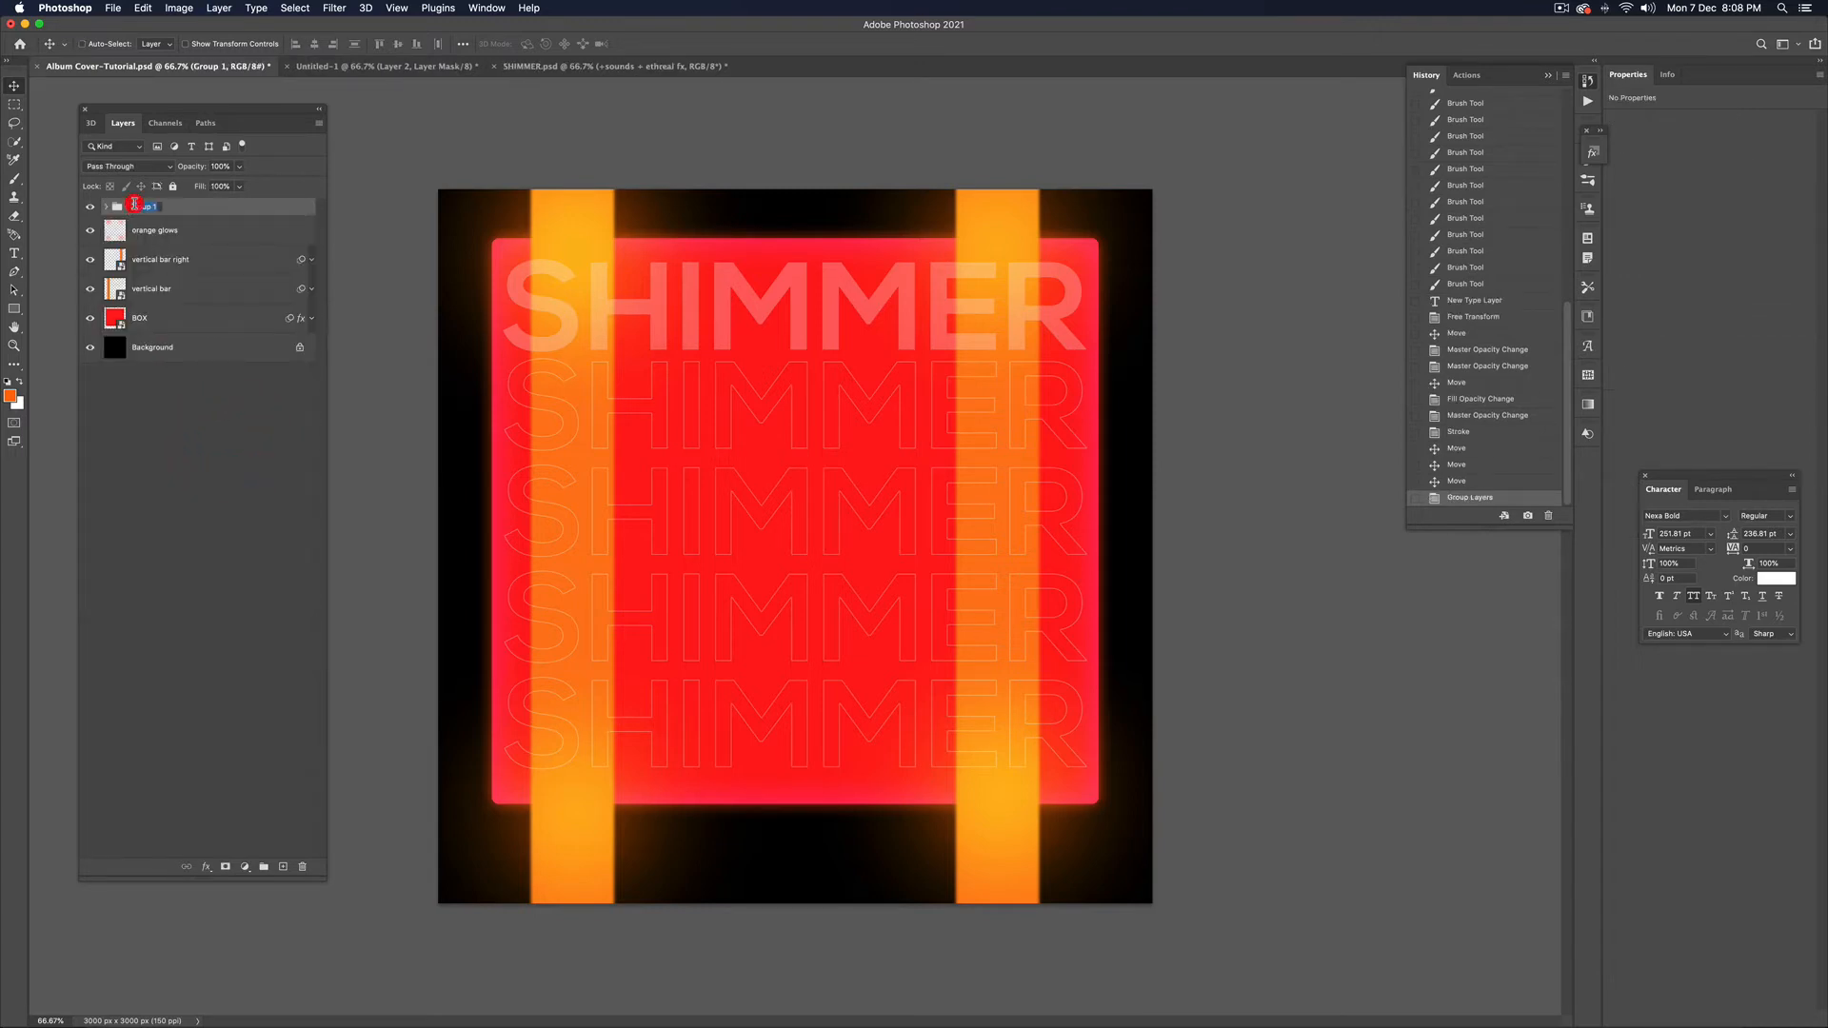
double_click(134, 204)
text(Text)
key(Return)
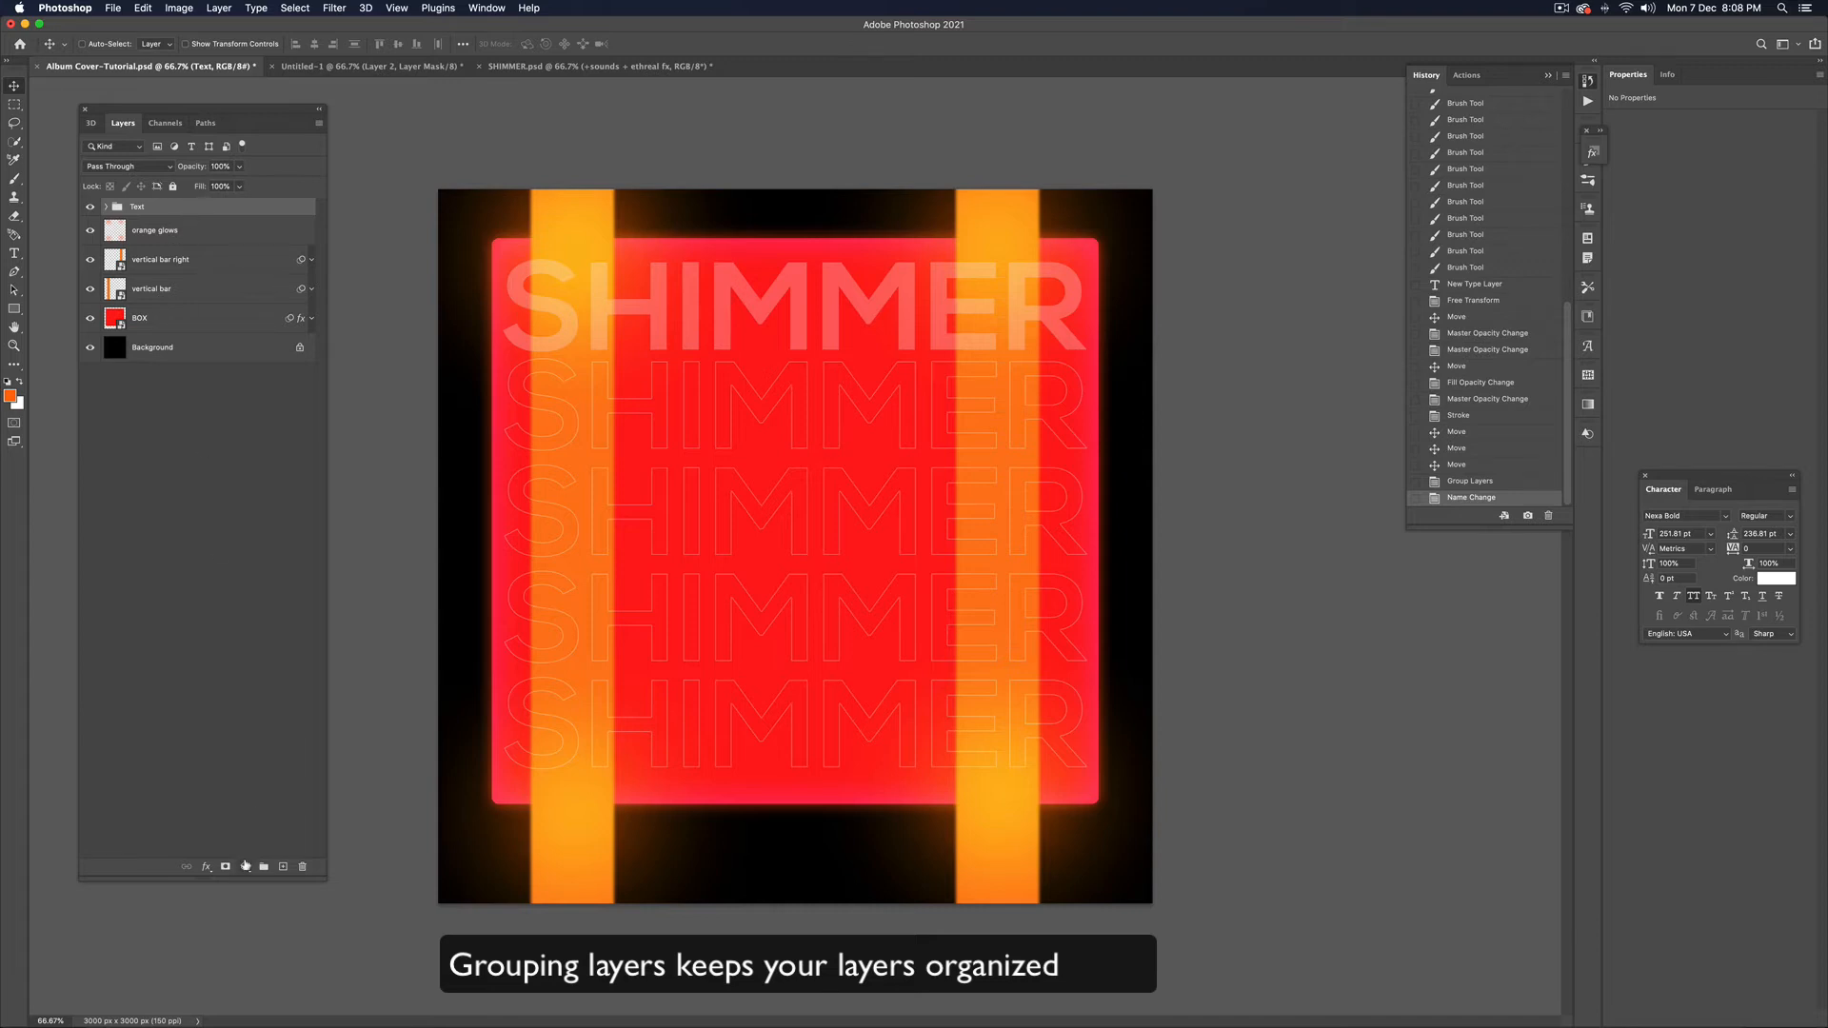
Add a Hue/Saturation adjustment above the Text group and shift the hue to make the box blue-violet and the bars magenta
click(246, 867)
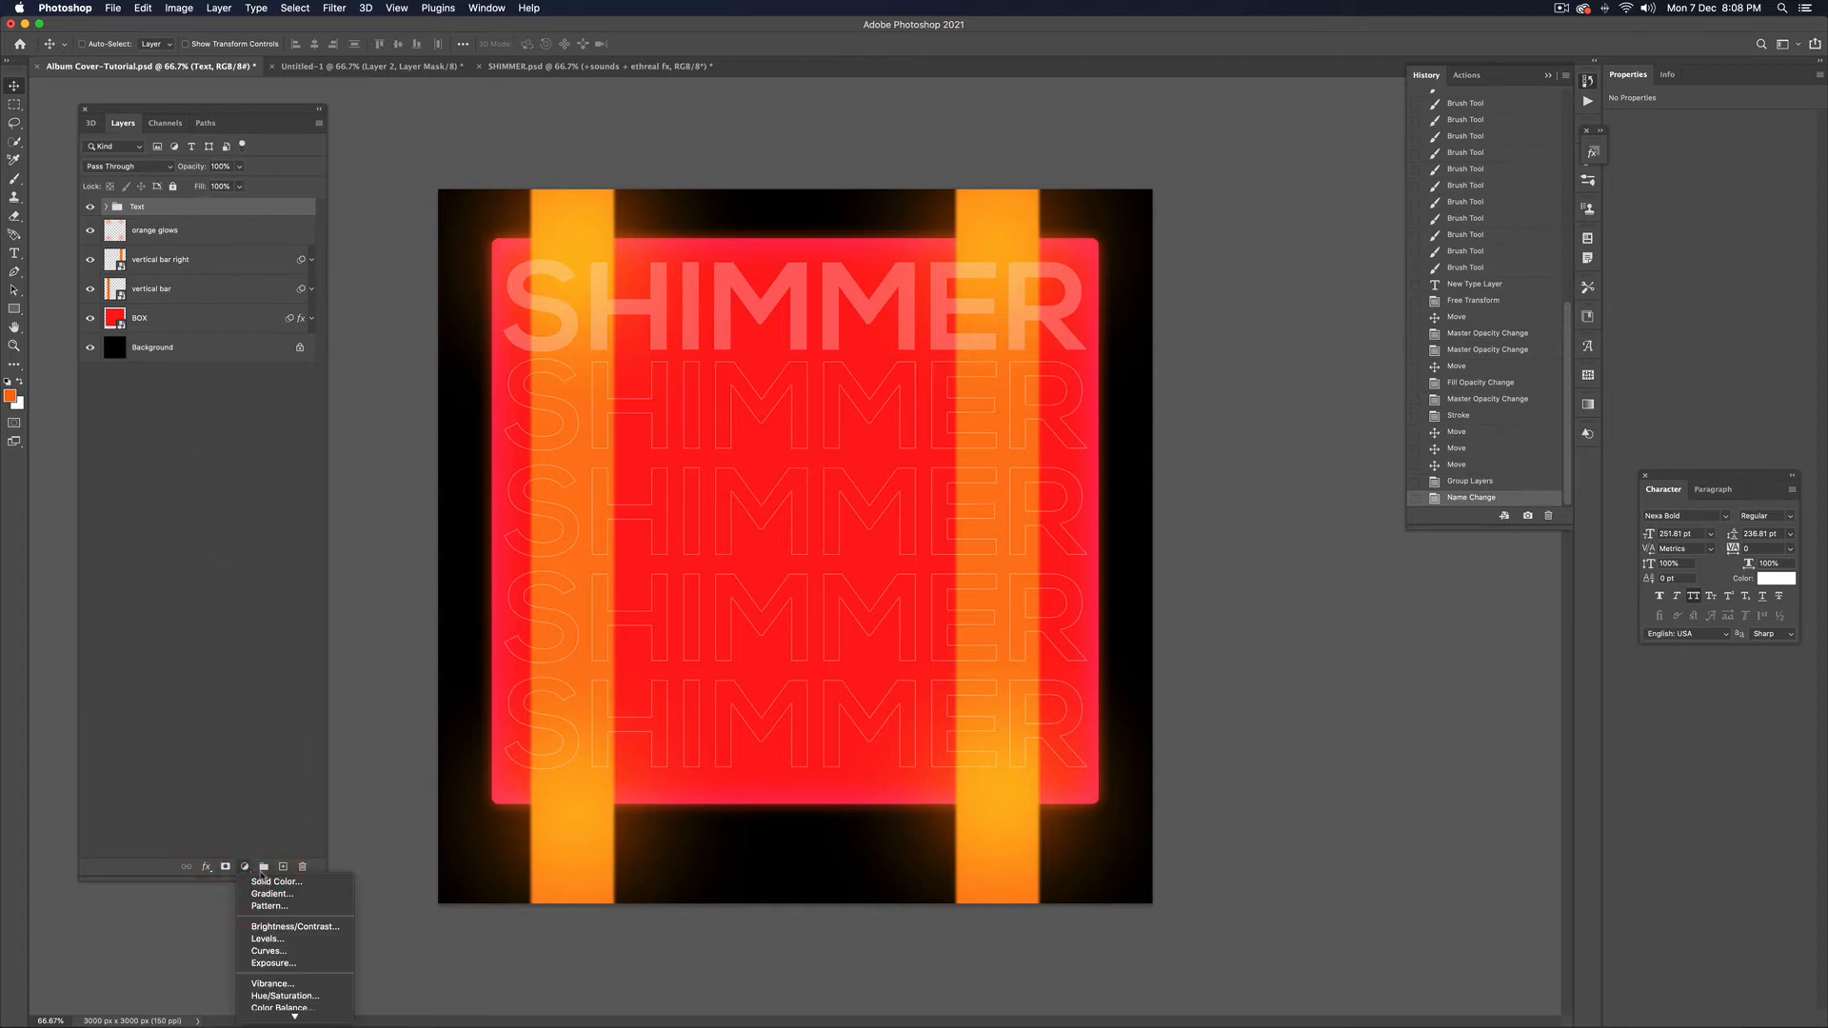
scroll(282, 934, down, 3)
click(288, 885)
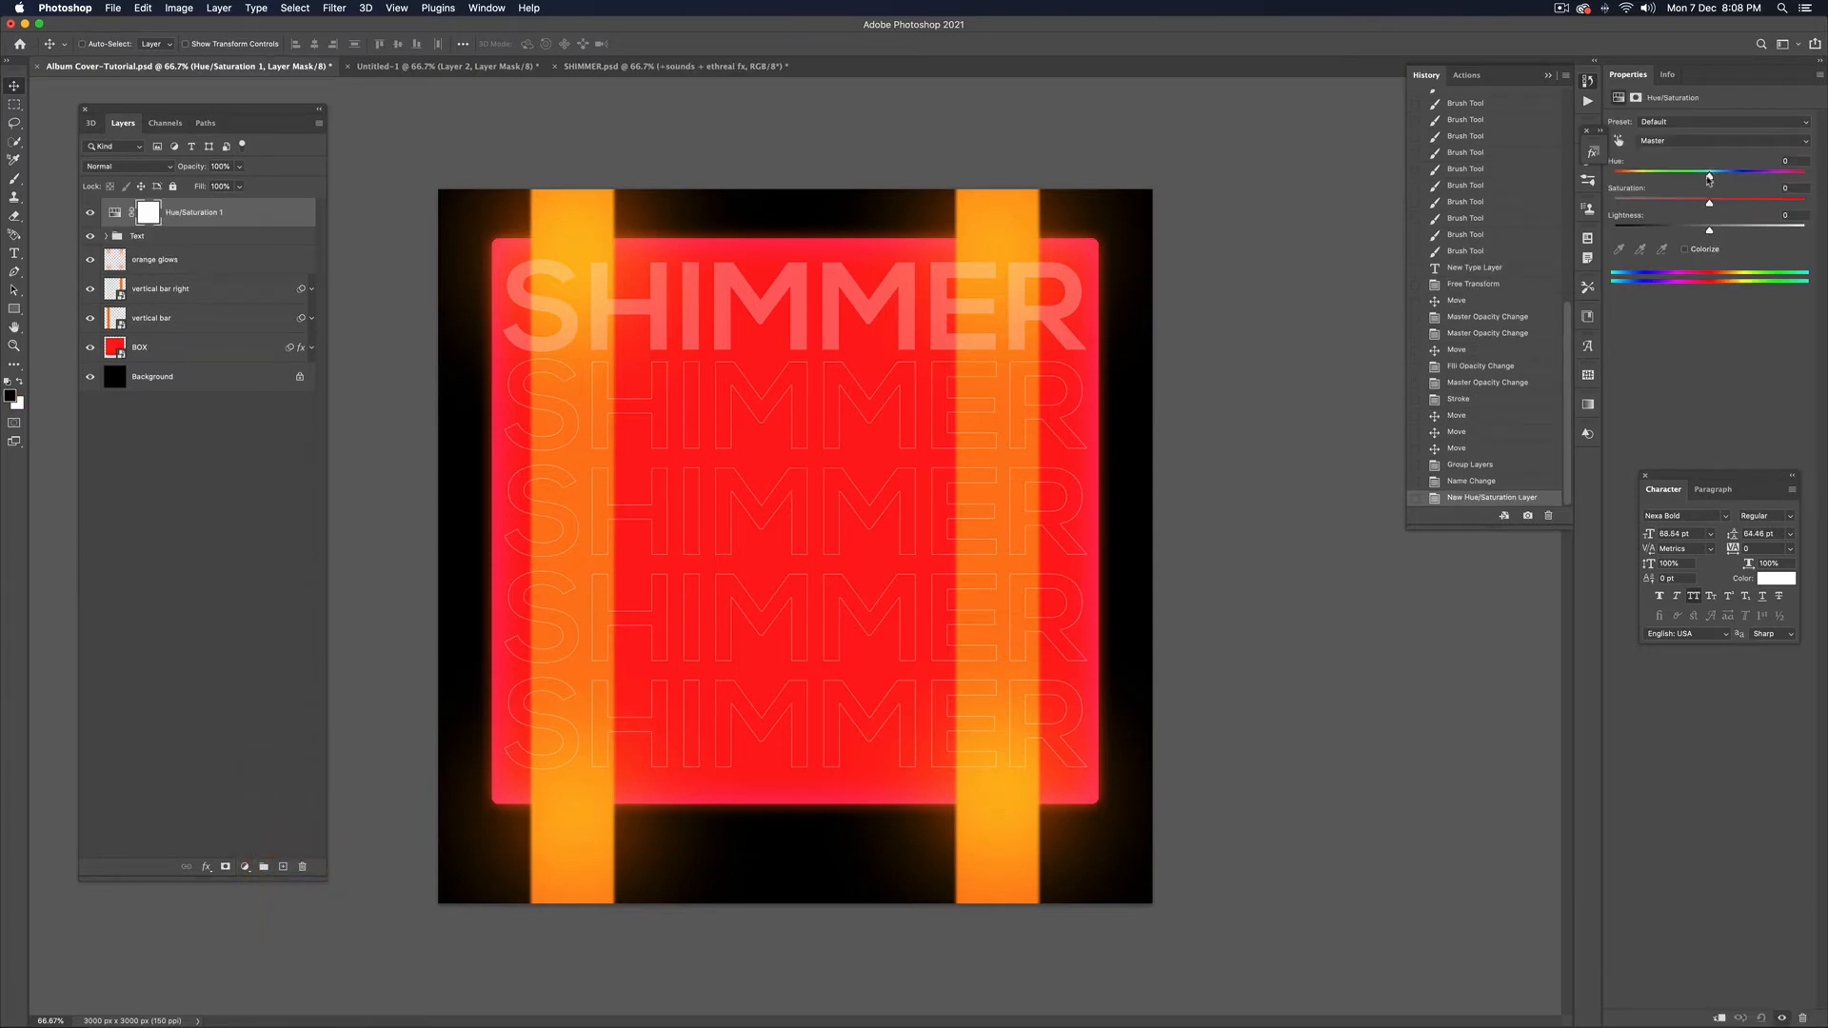
drag(1709, 178, 1648, 186)
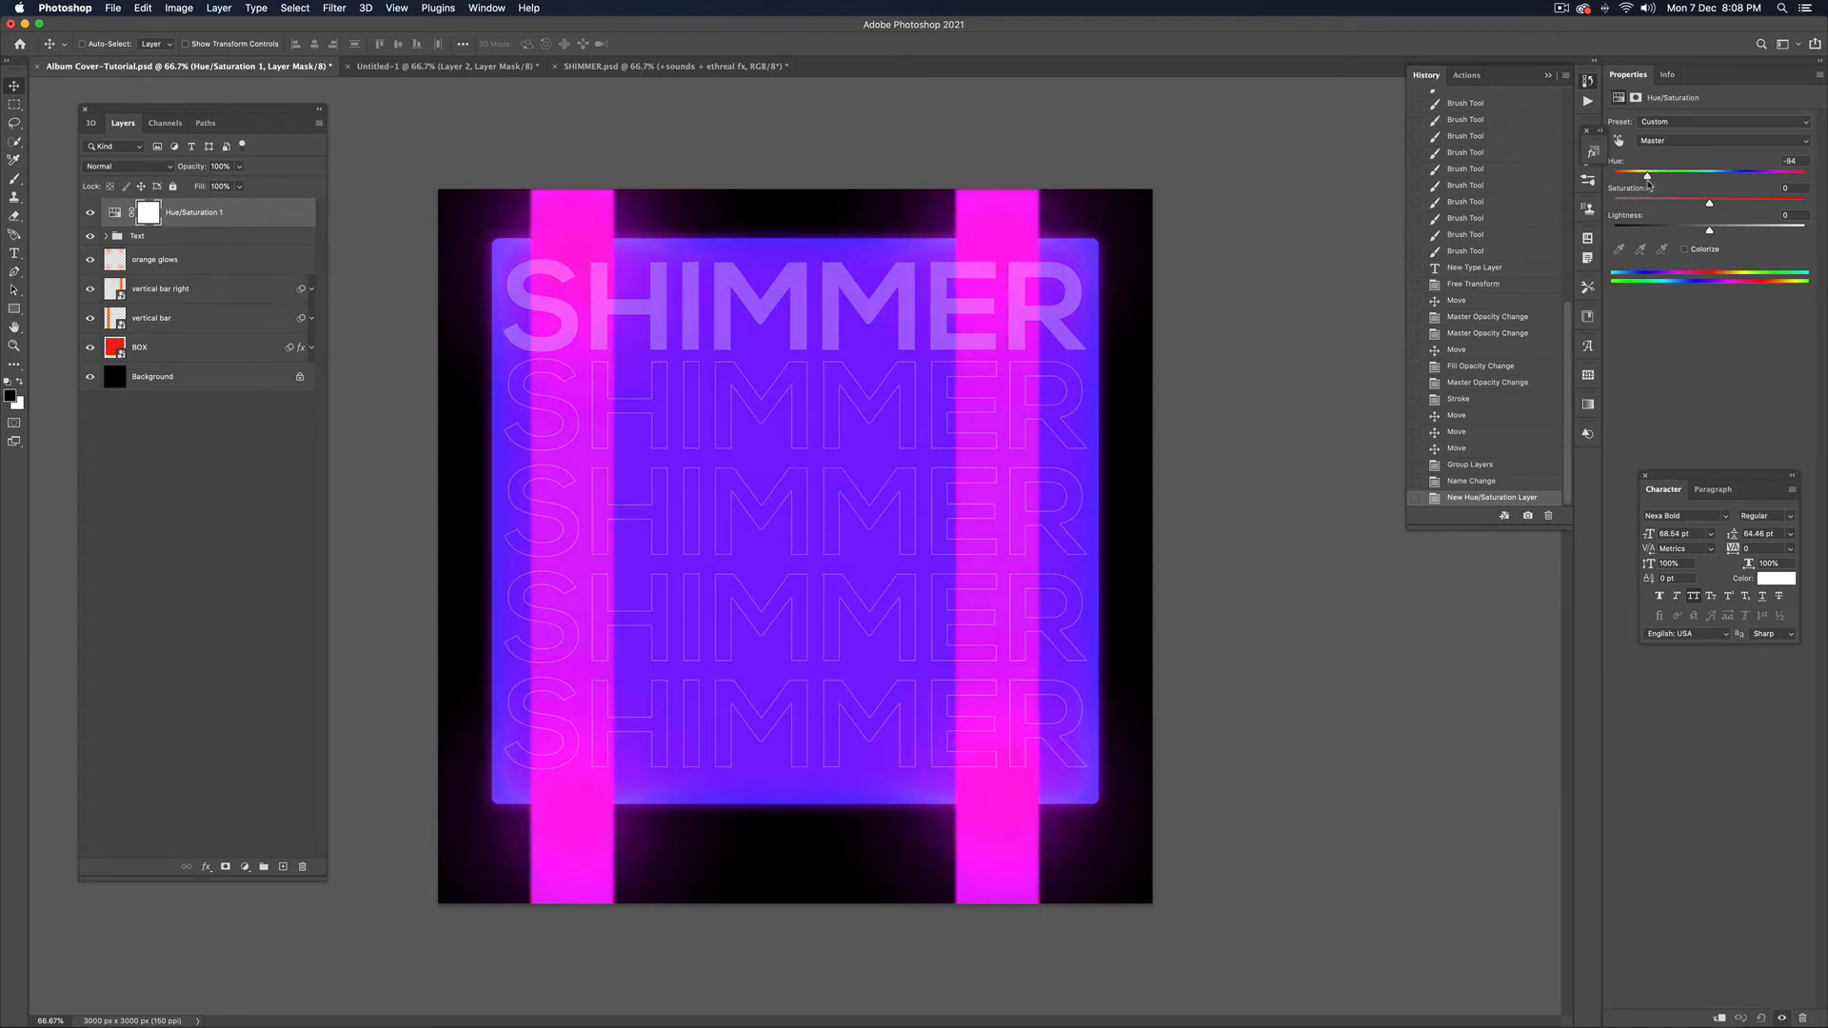
drag(1648, 187, 1644, 181)
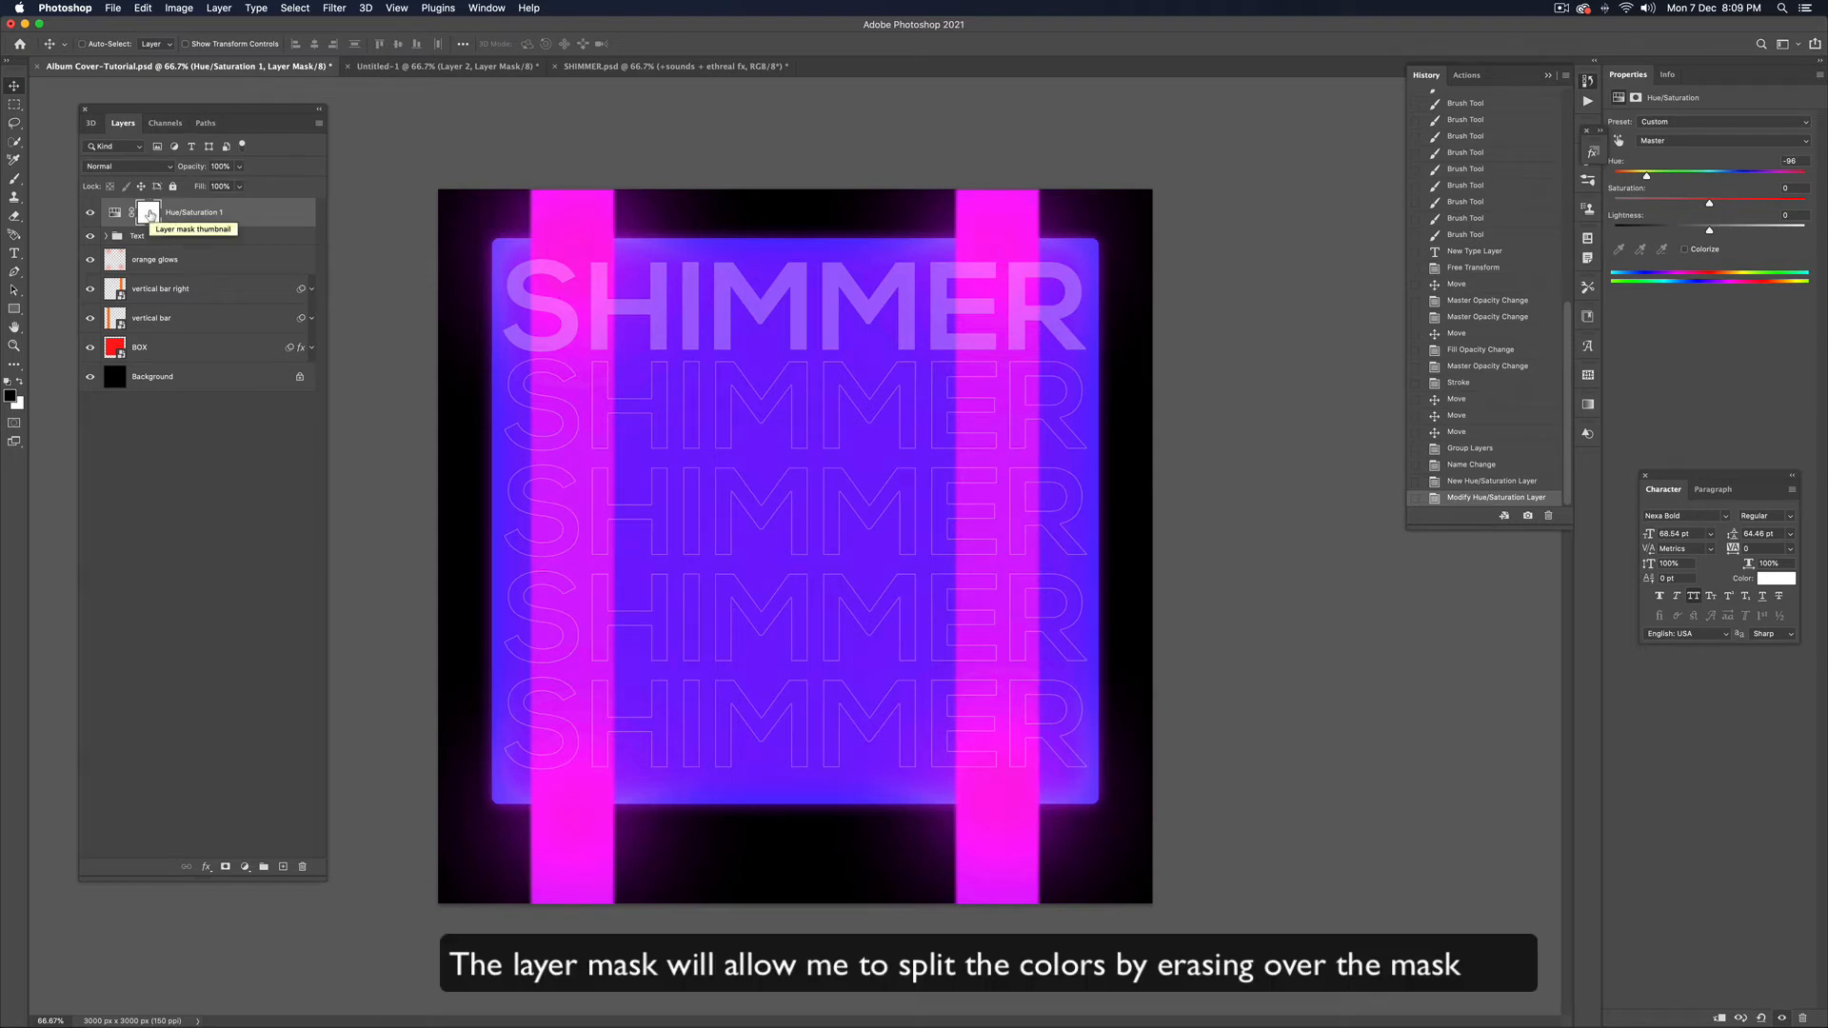
Fill the Hue/Saturation mask with a black-to-white linear gradient running from the box's left edge to the right bar
click(20, 384)
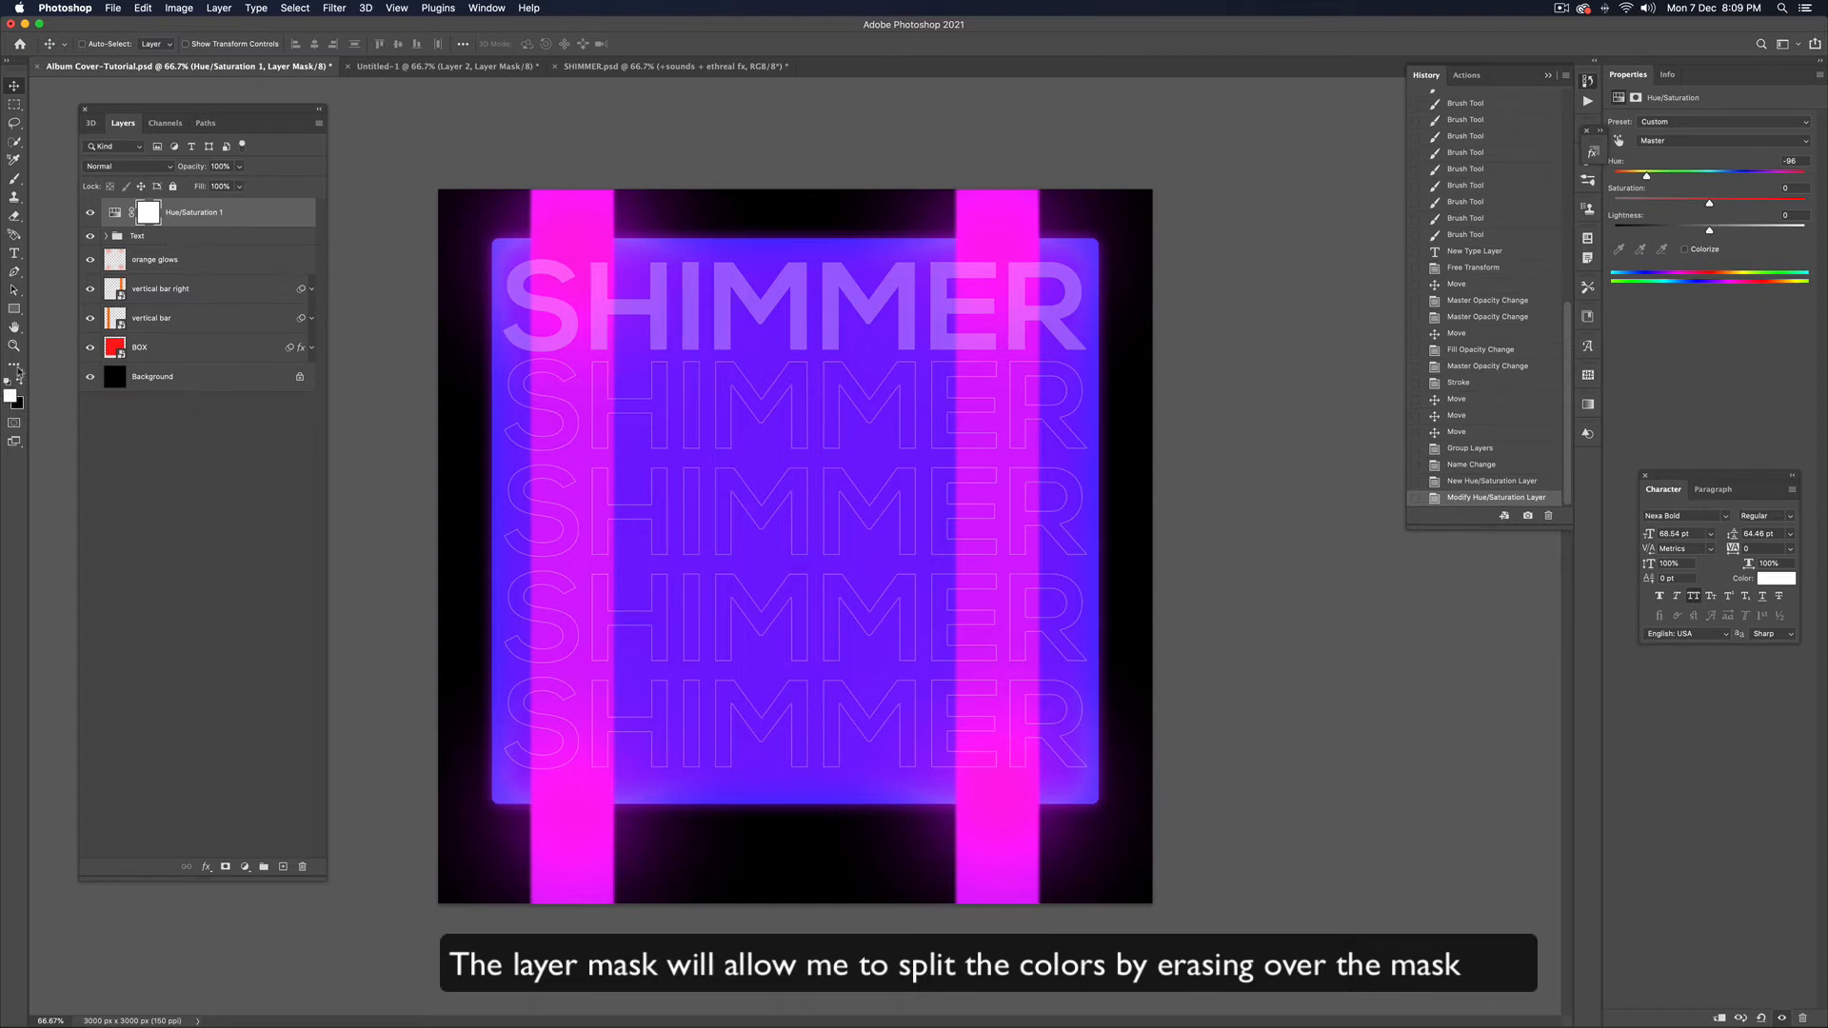
click(19, 384)
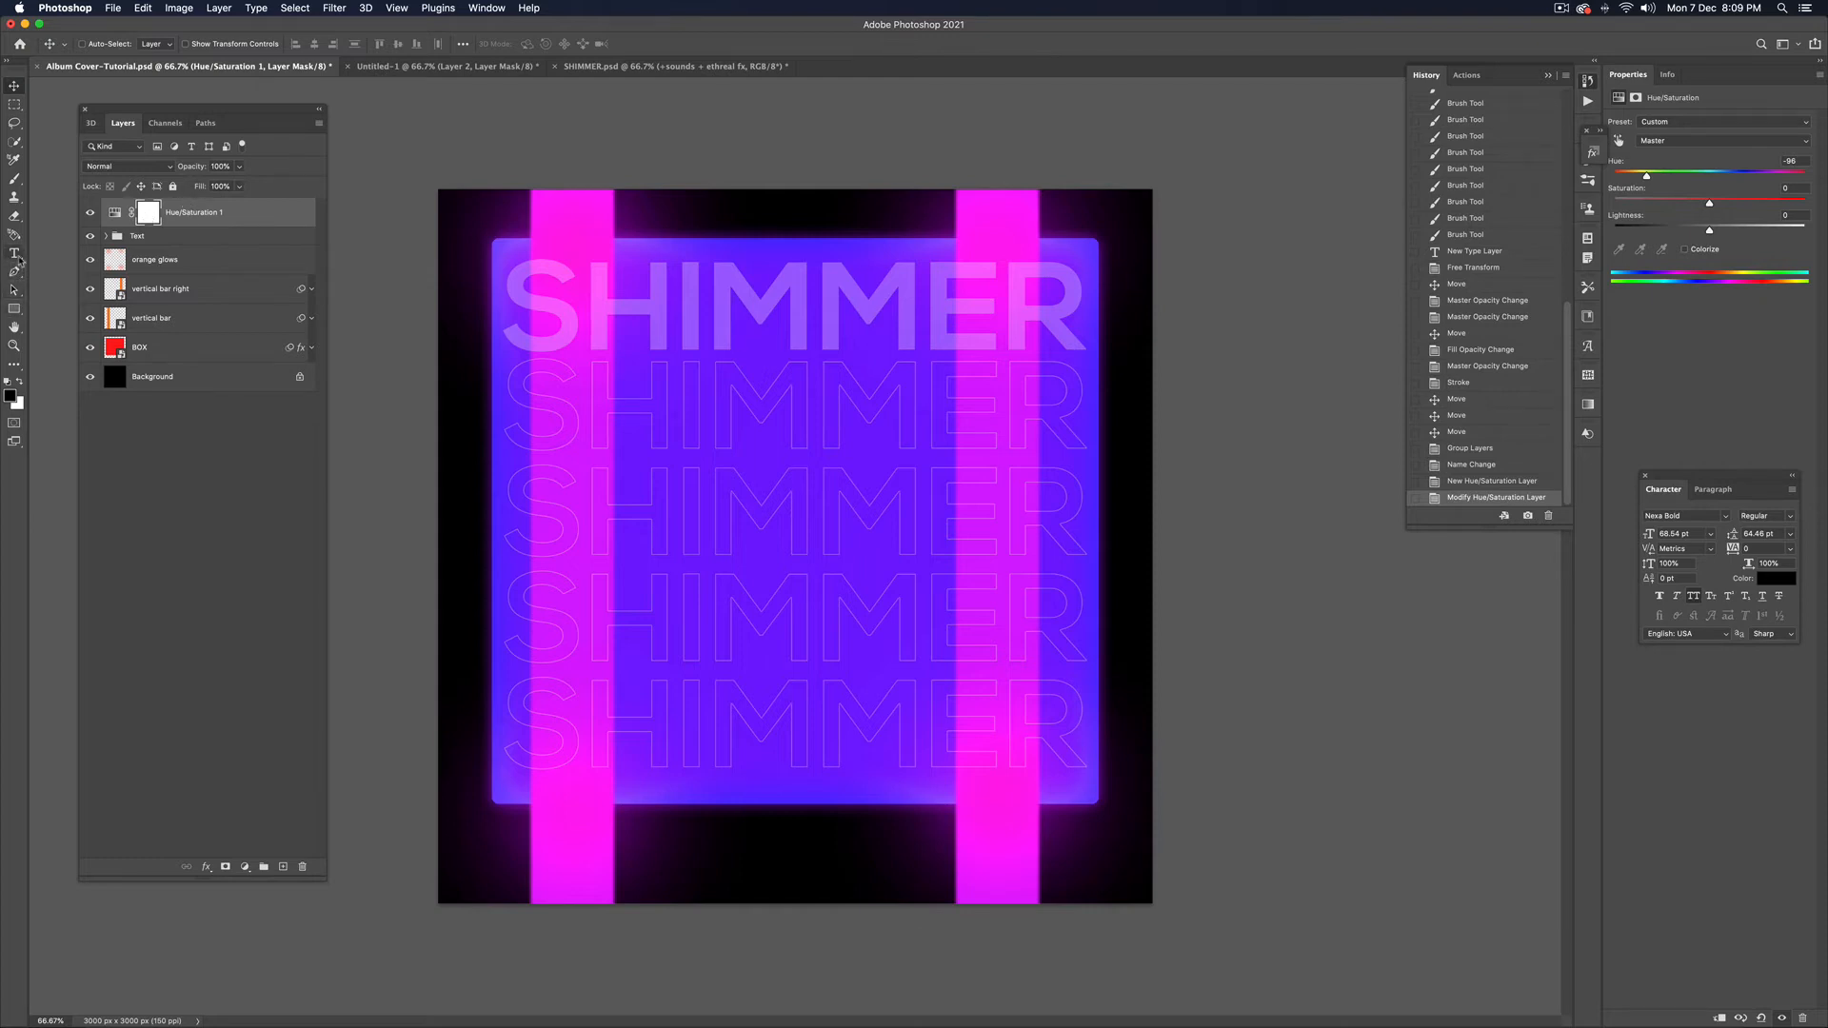
key(g)
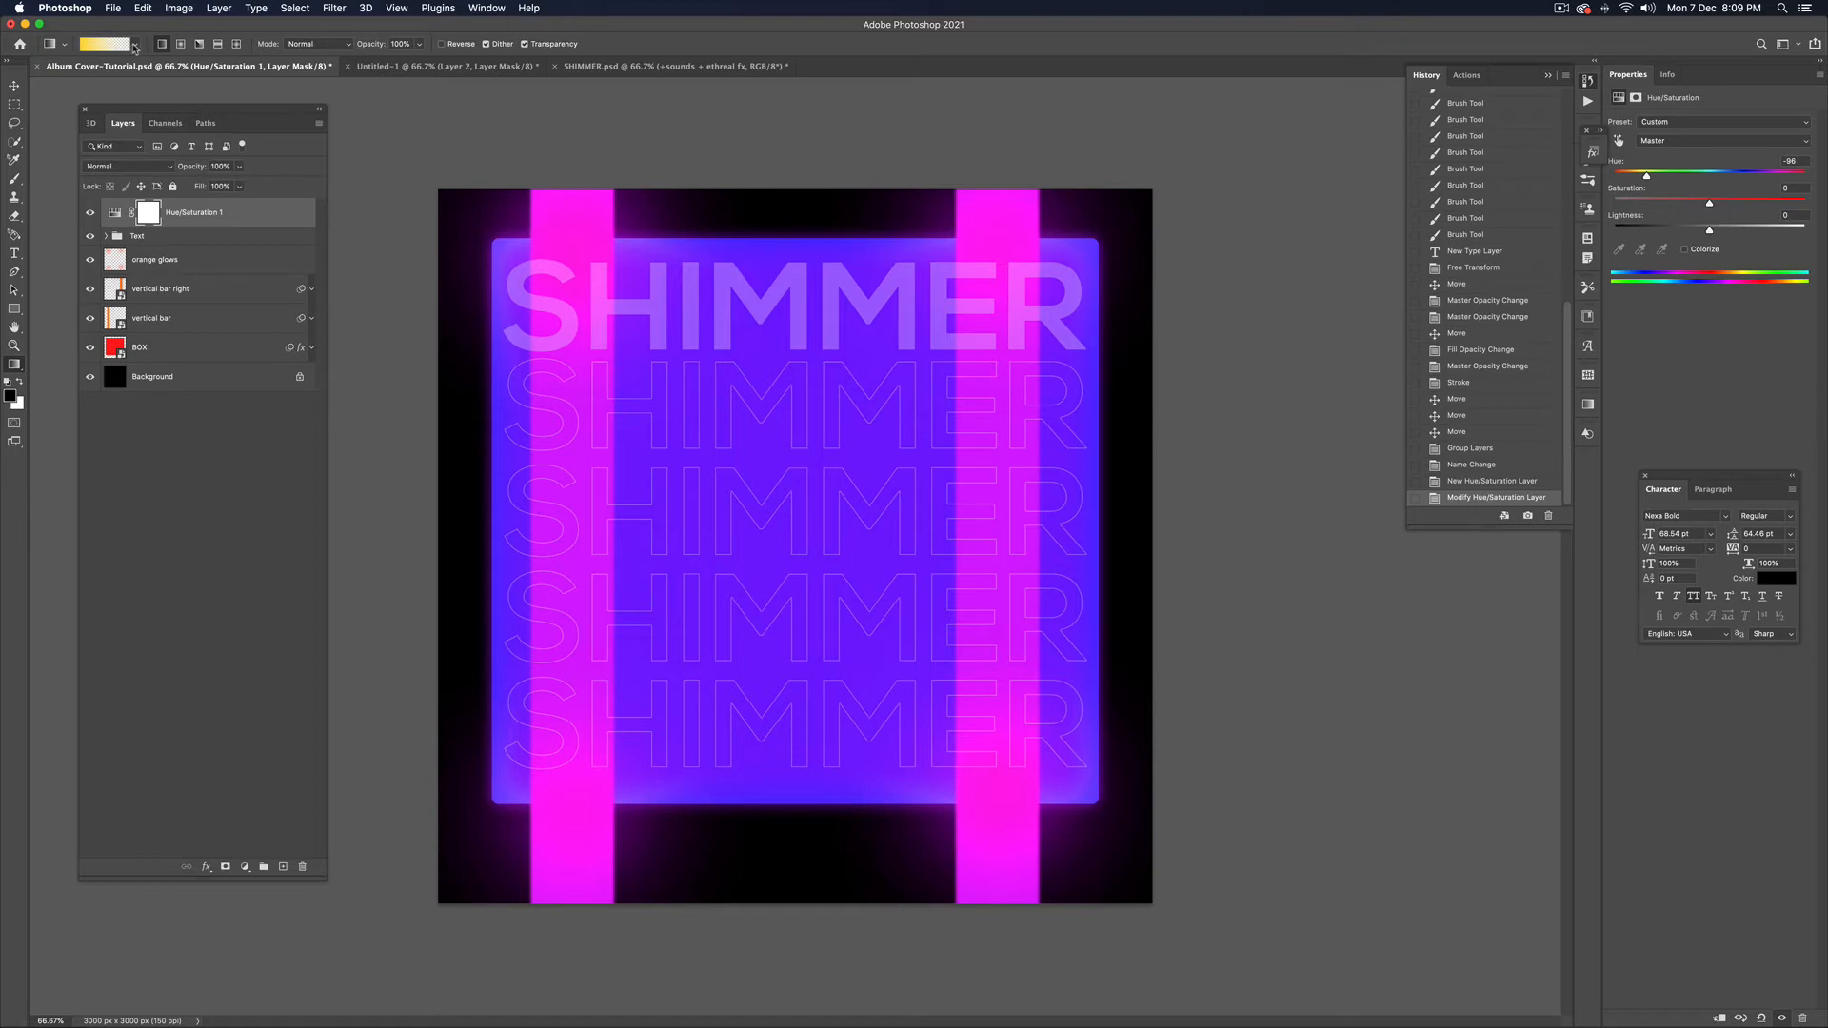
click(136, 44)
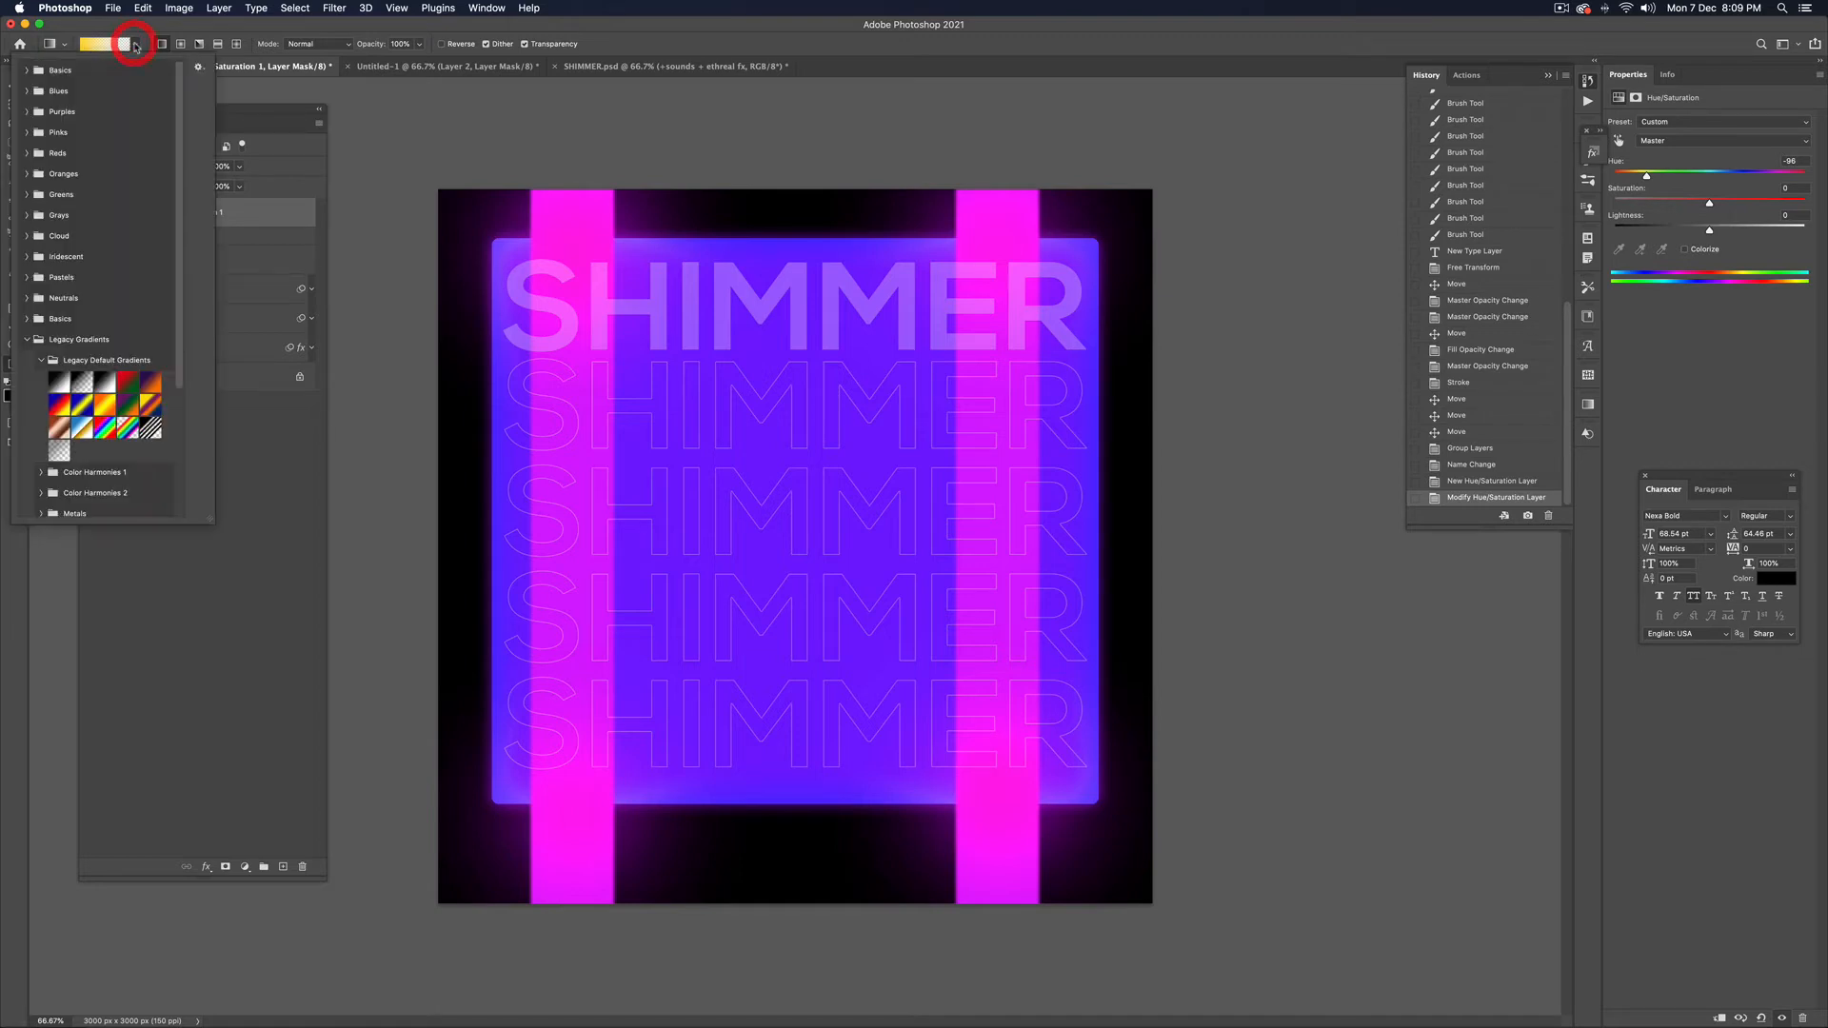
click(59, 381)
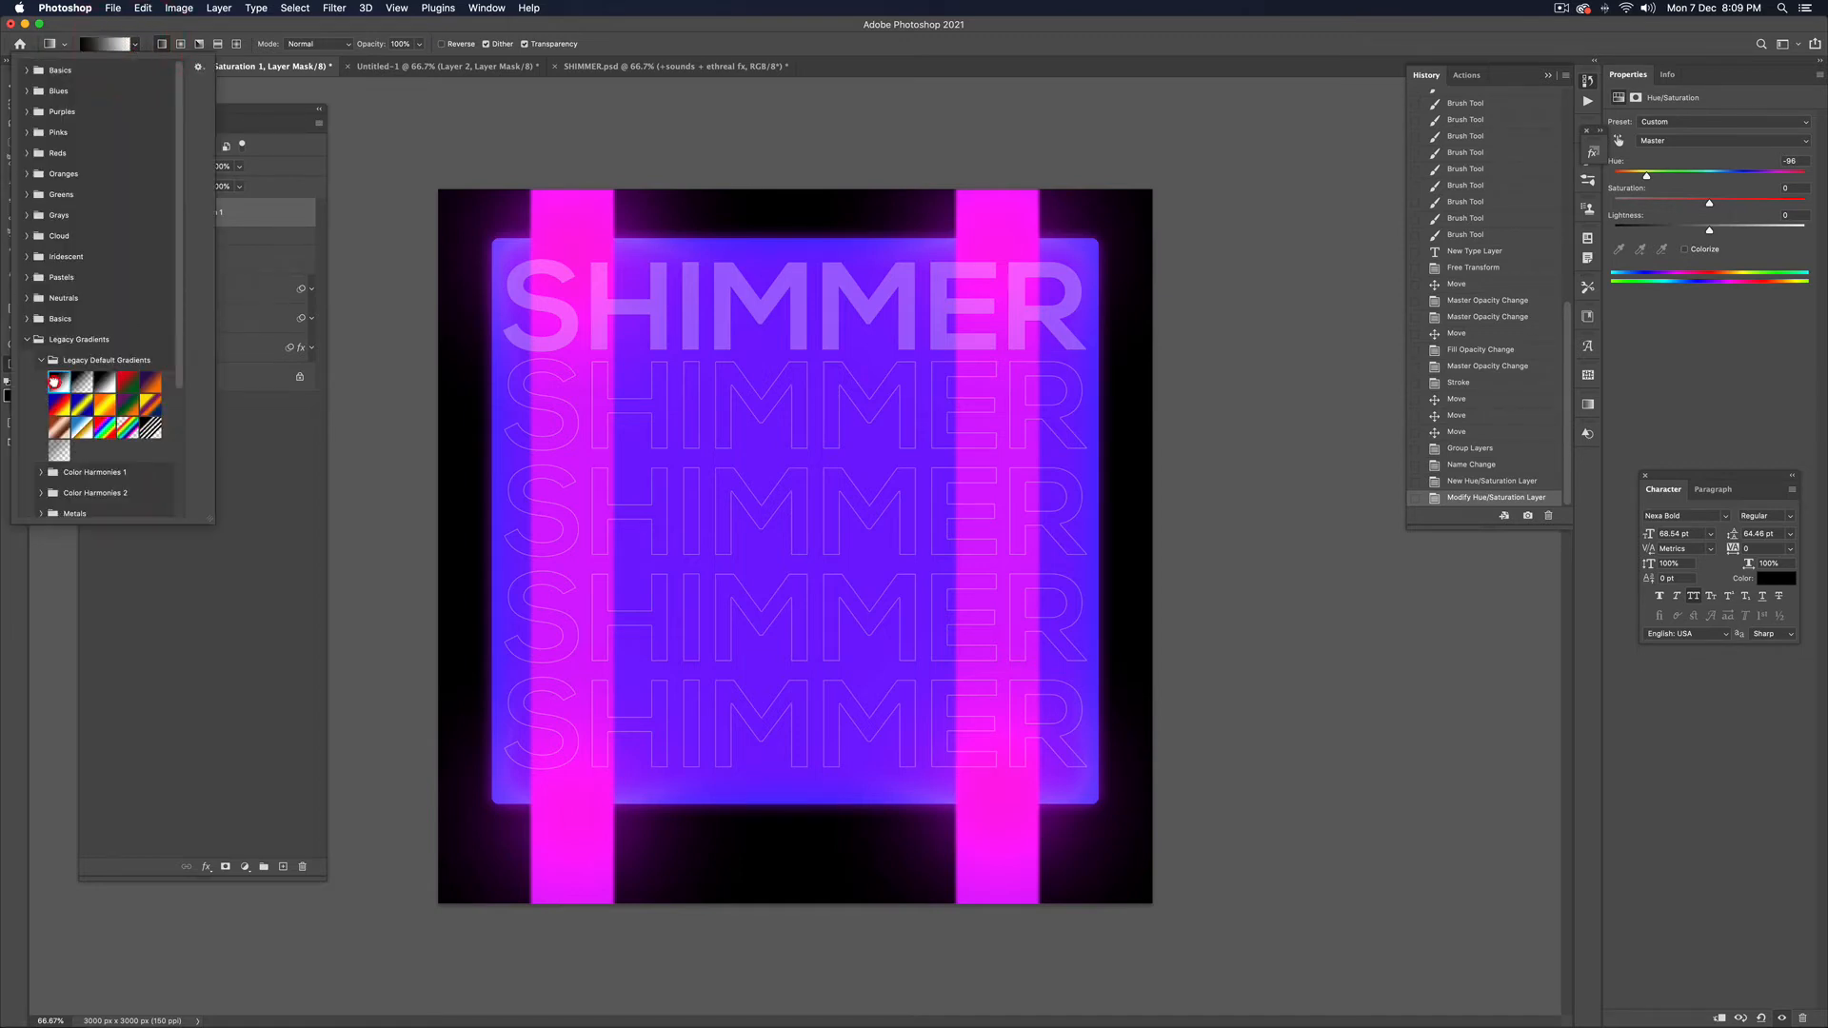
click(495, 31)
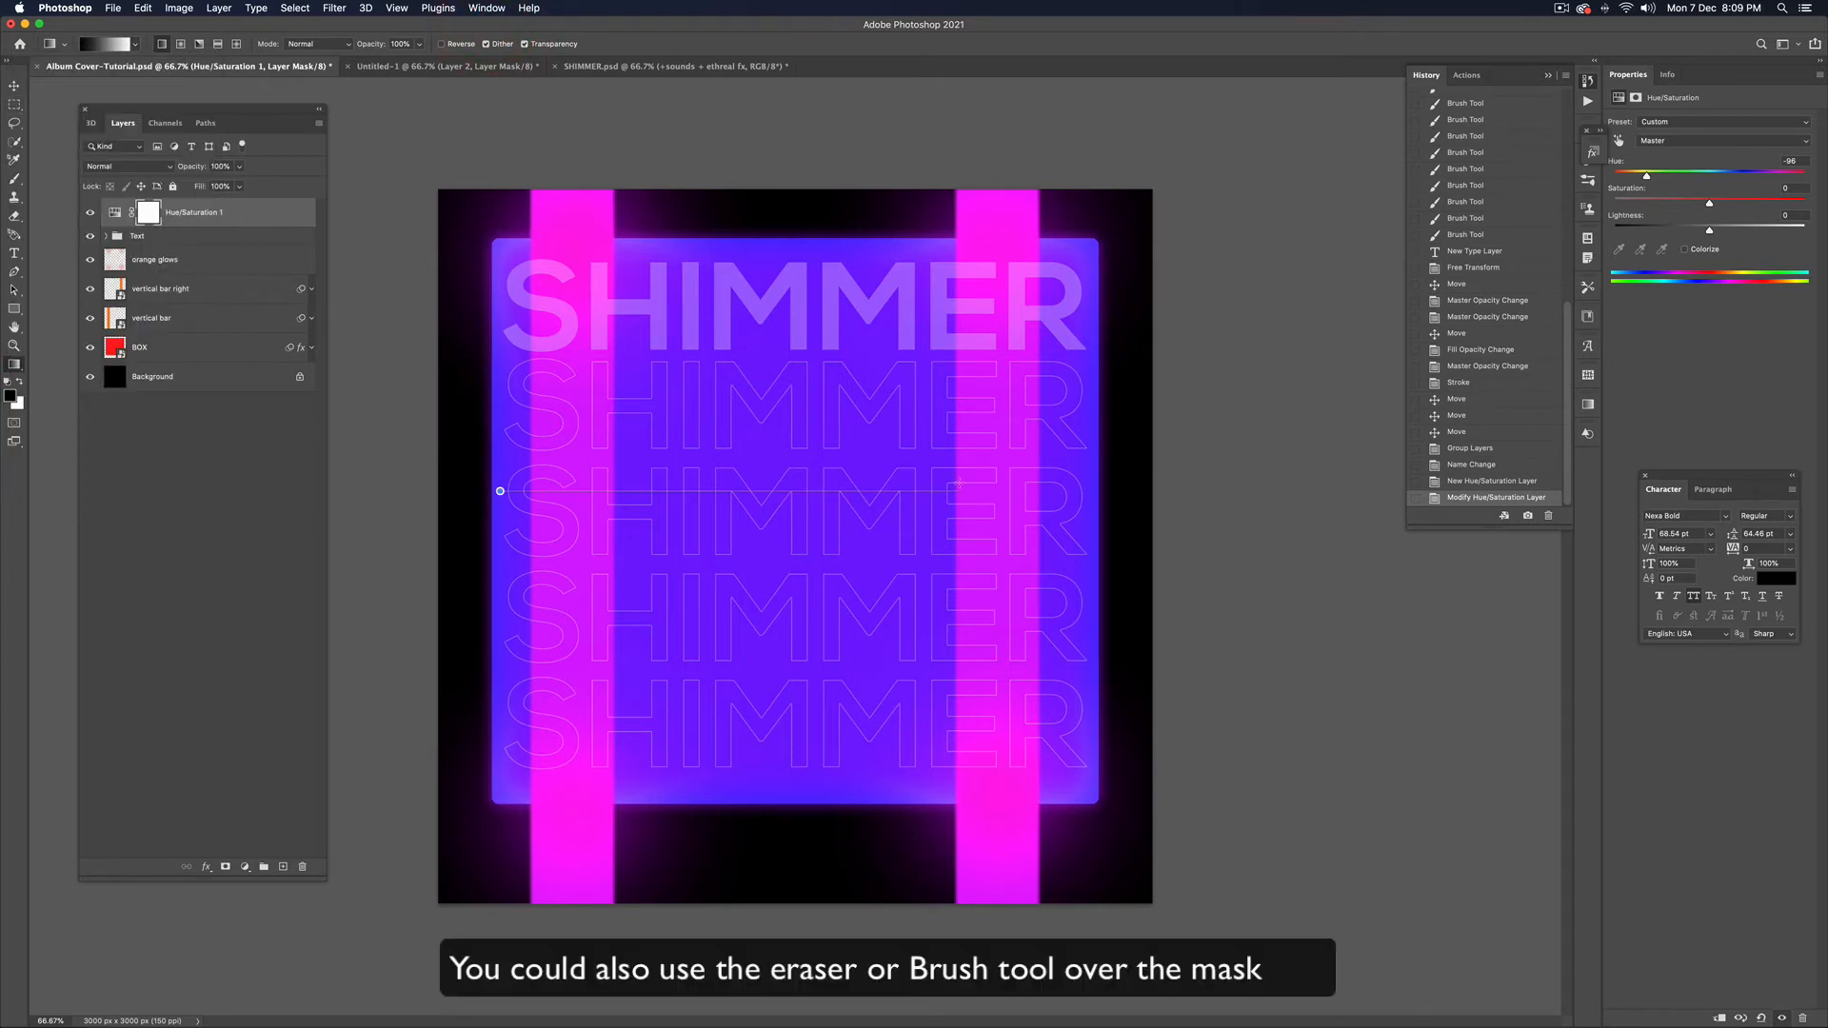
drag(958, 484, 959, 485)
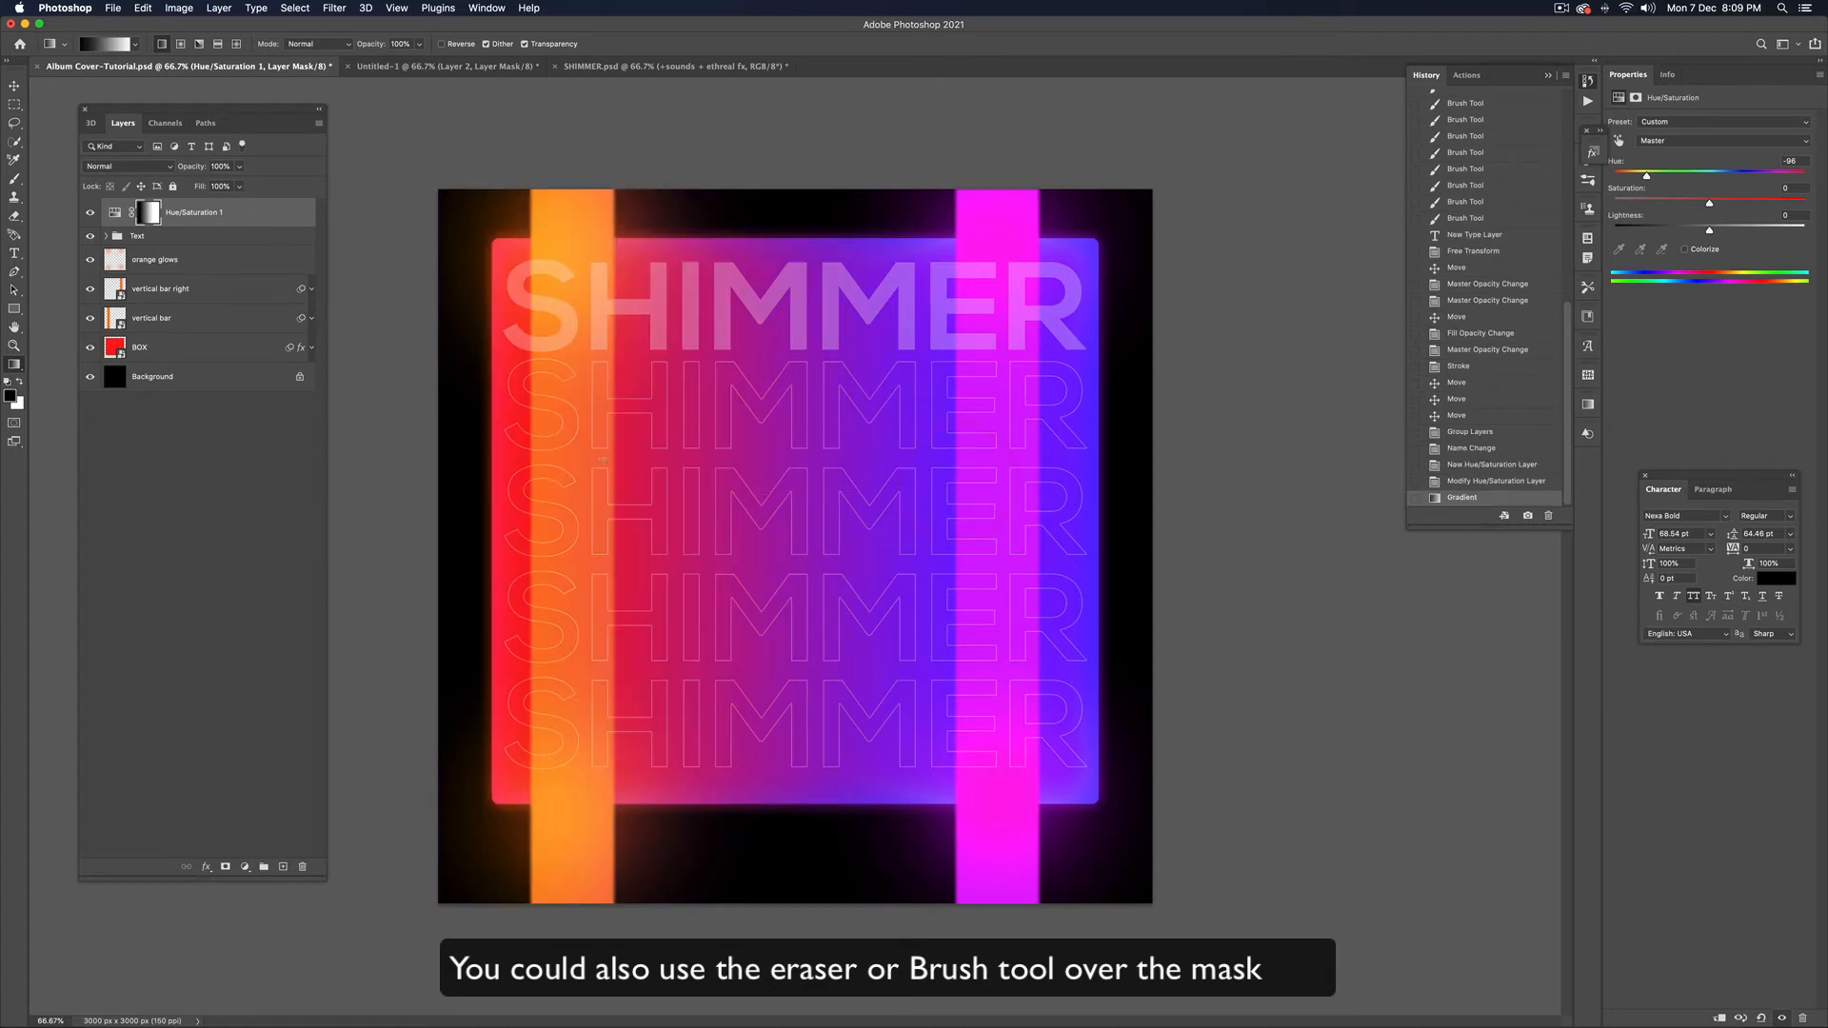
key(v)
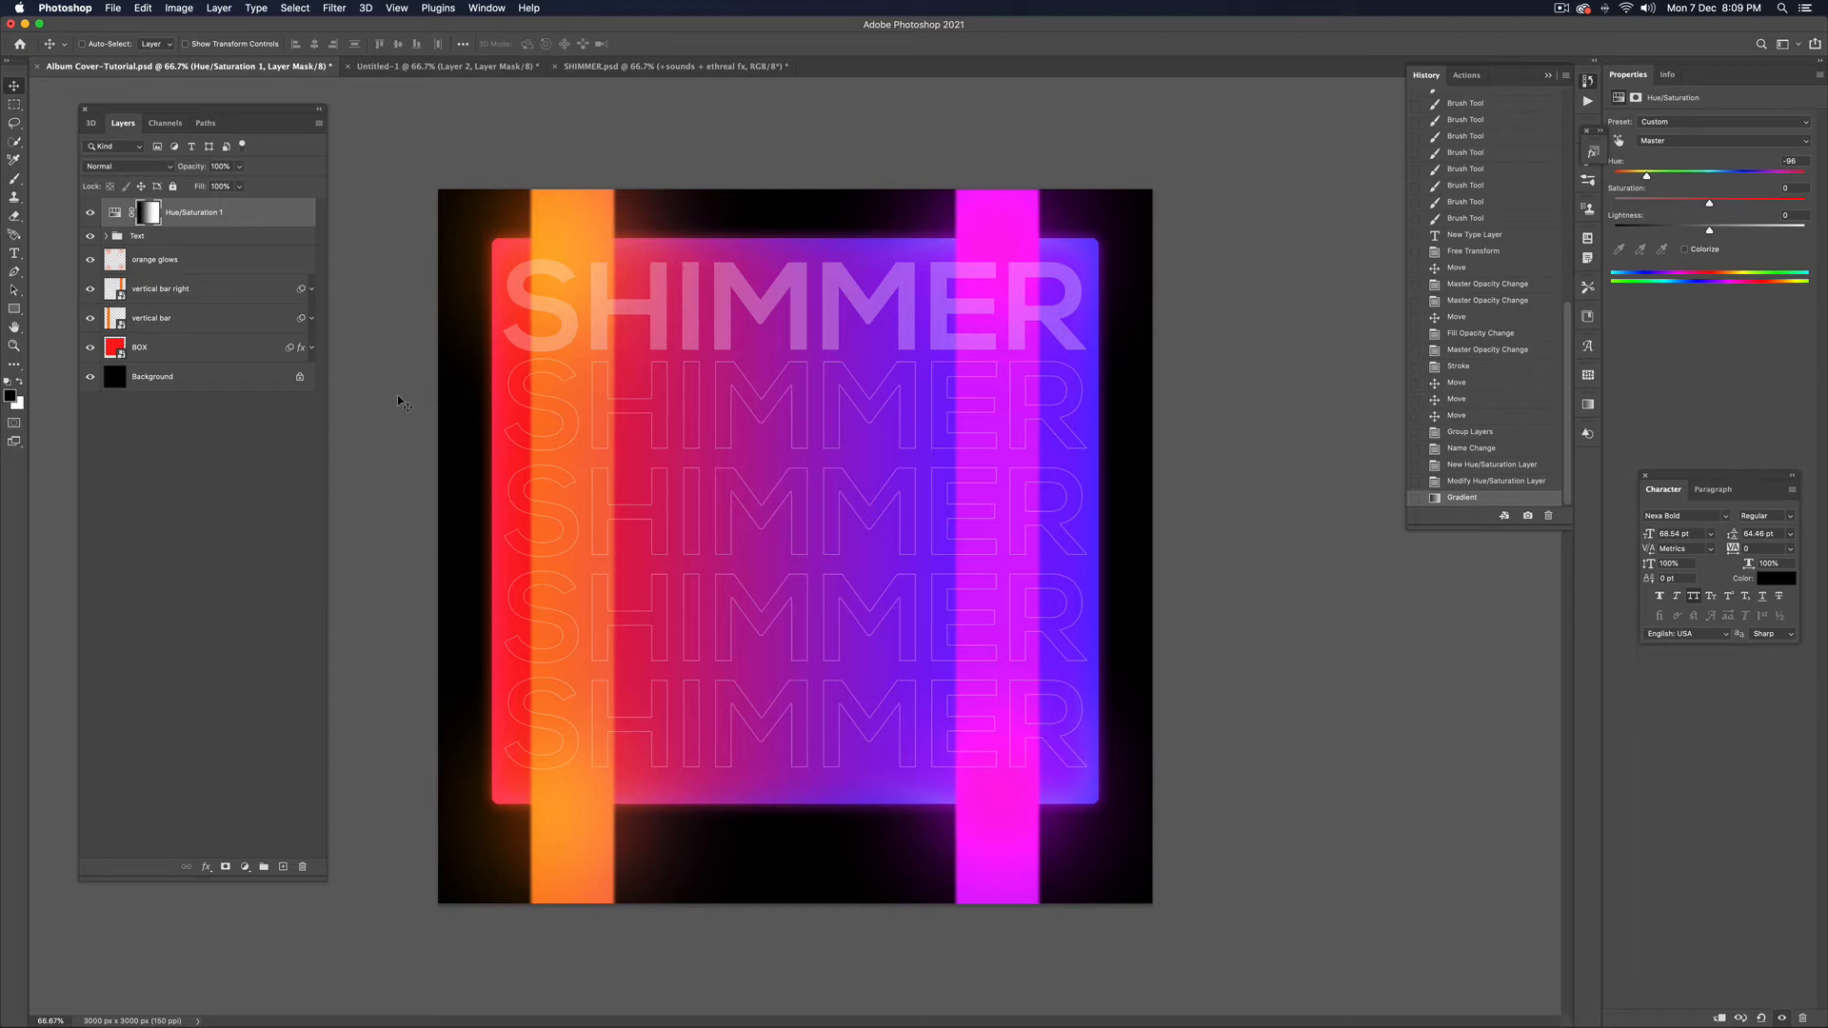
Rename the adjustment layer as Hue/Saturation
double_click(187, 211)
click(224, 212)
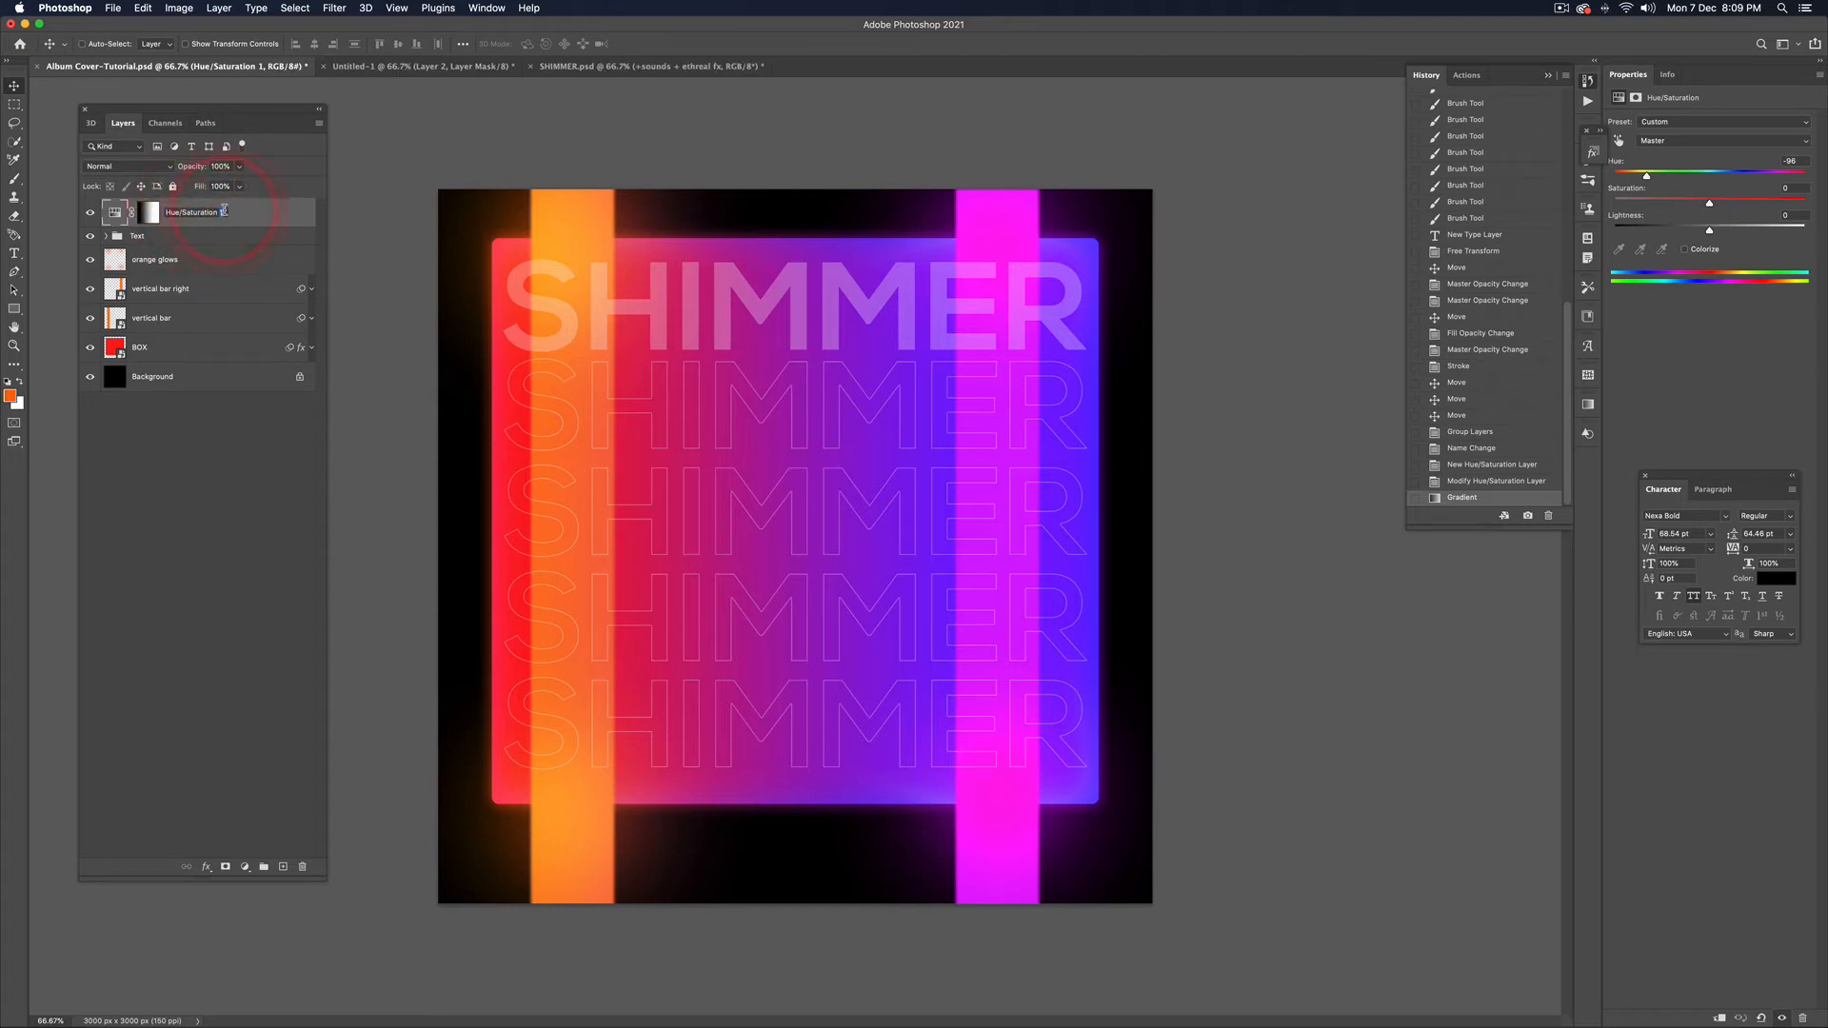
key(Return)
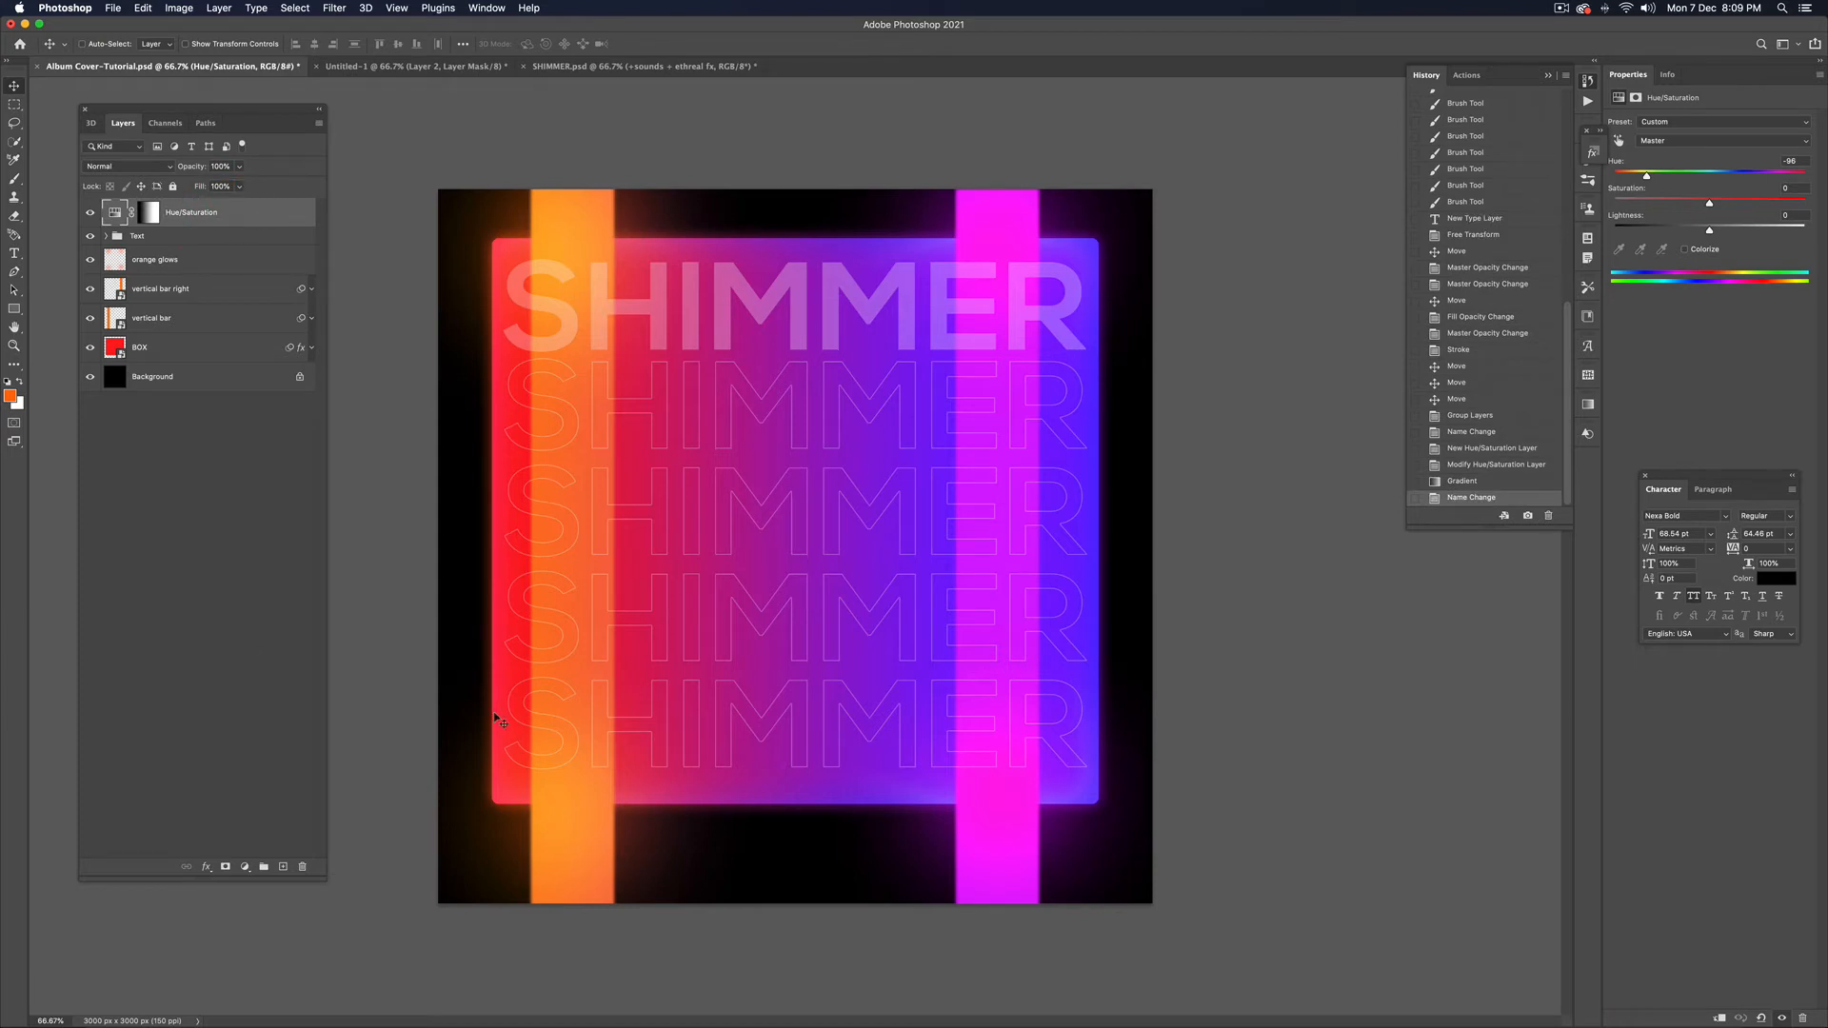
Switch to Chrome and download the Unsplash portrait of the man in the black Henley shirt
key(super+Tab)
key(super+Tab)
key(super+Tab)
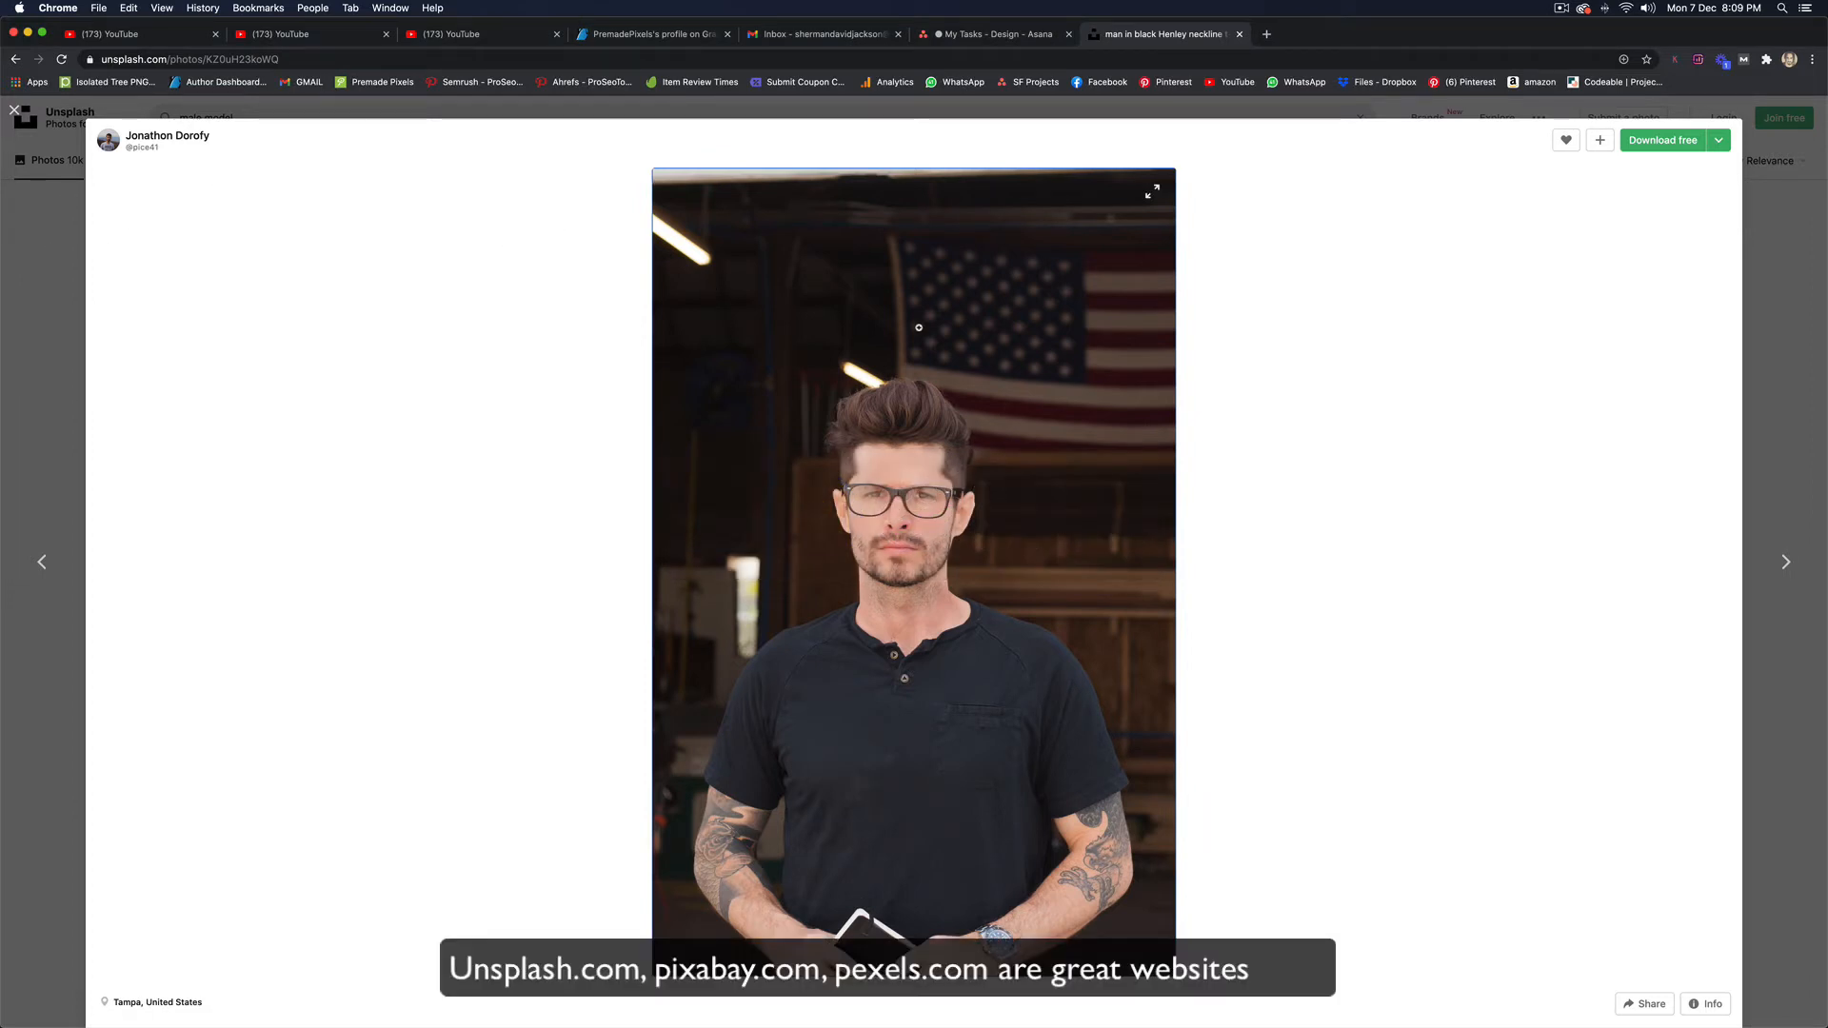
scroll(855, 306, down, 1)
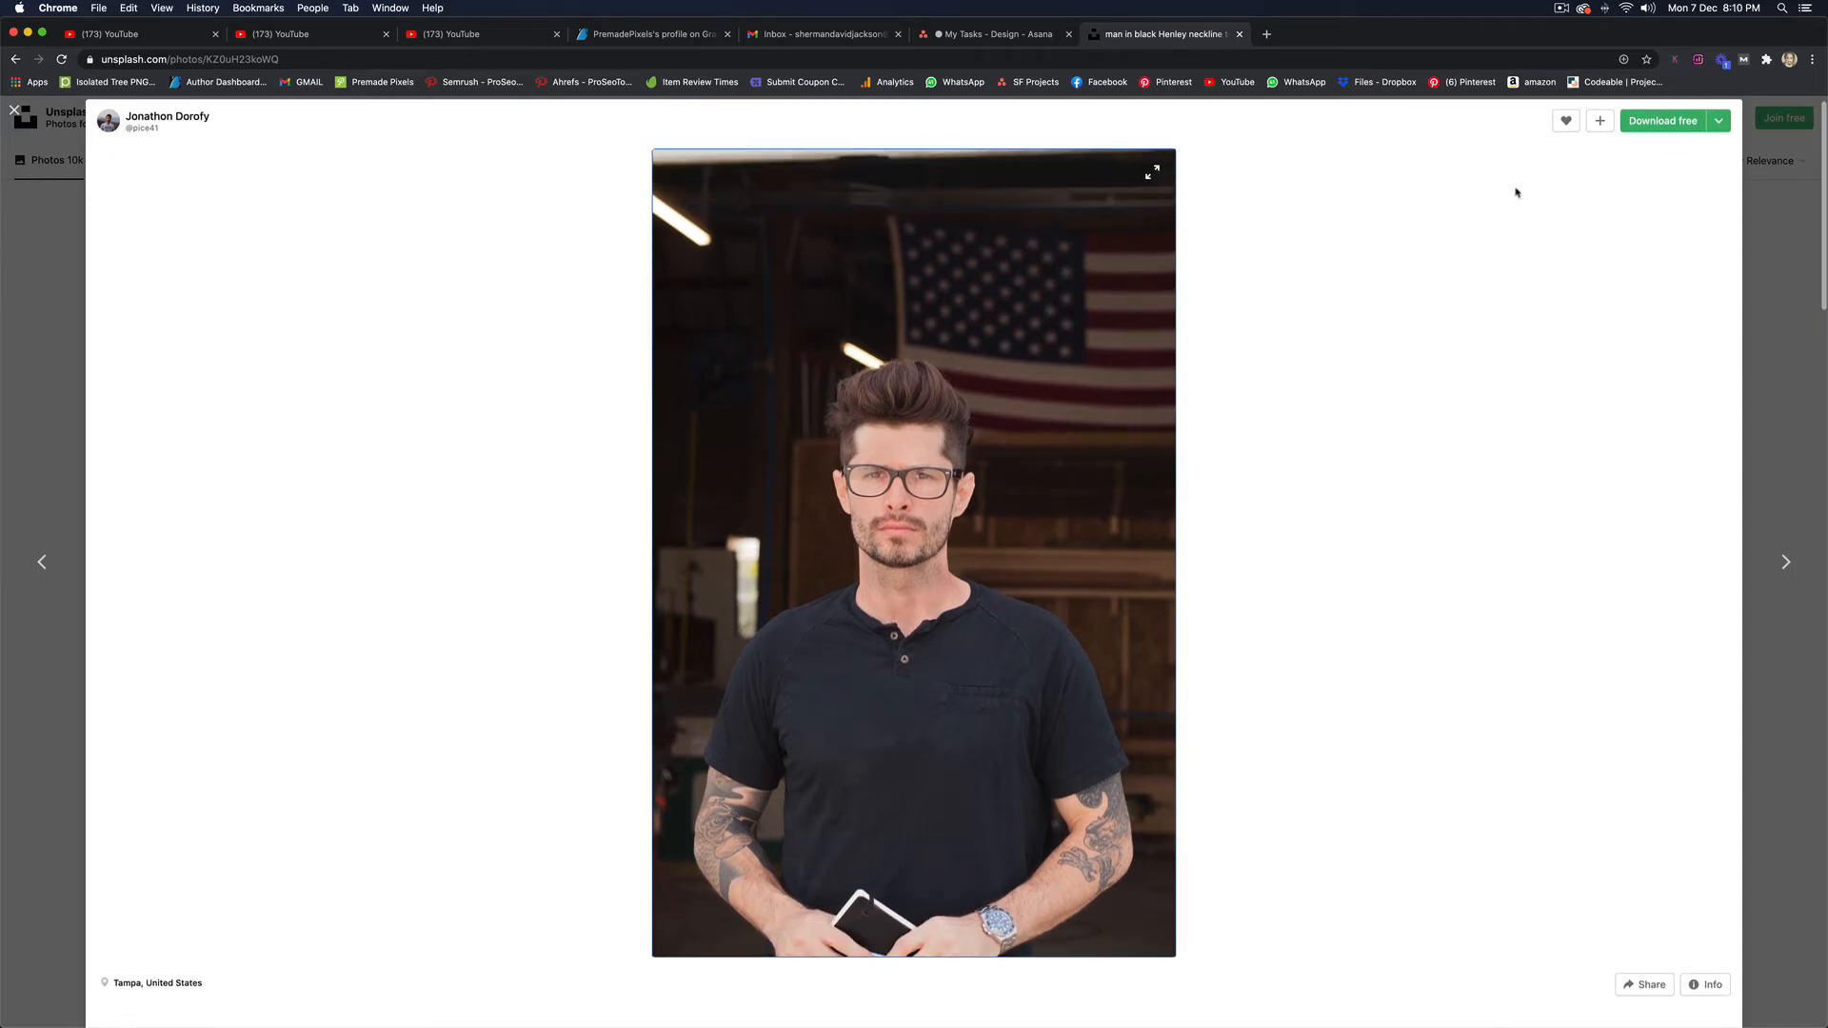
click(1663, 121)
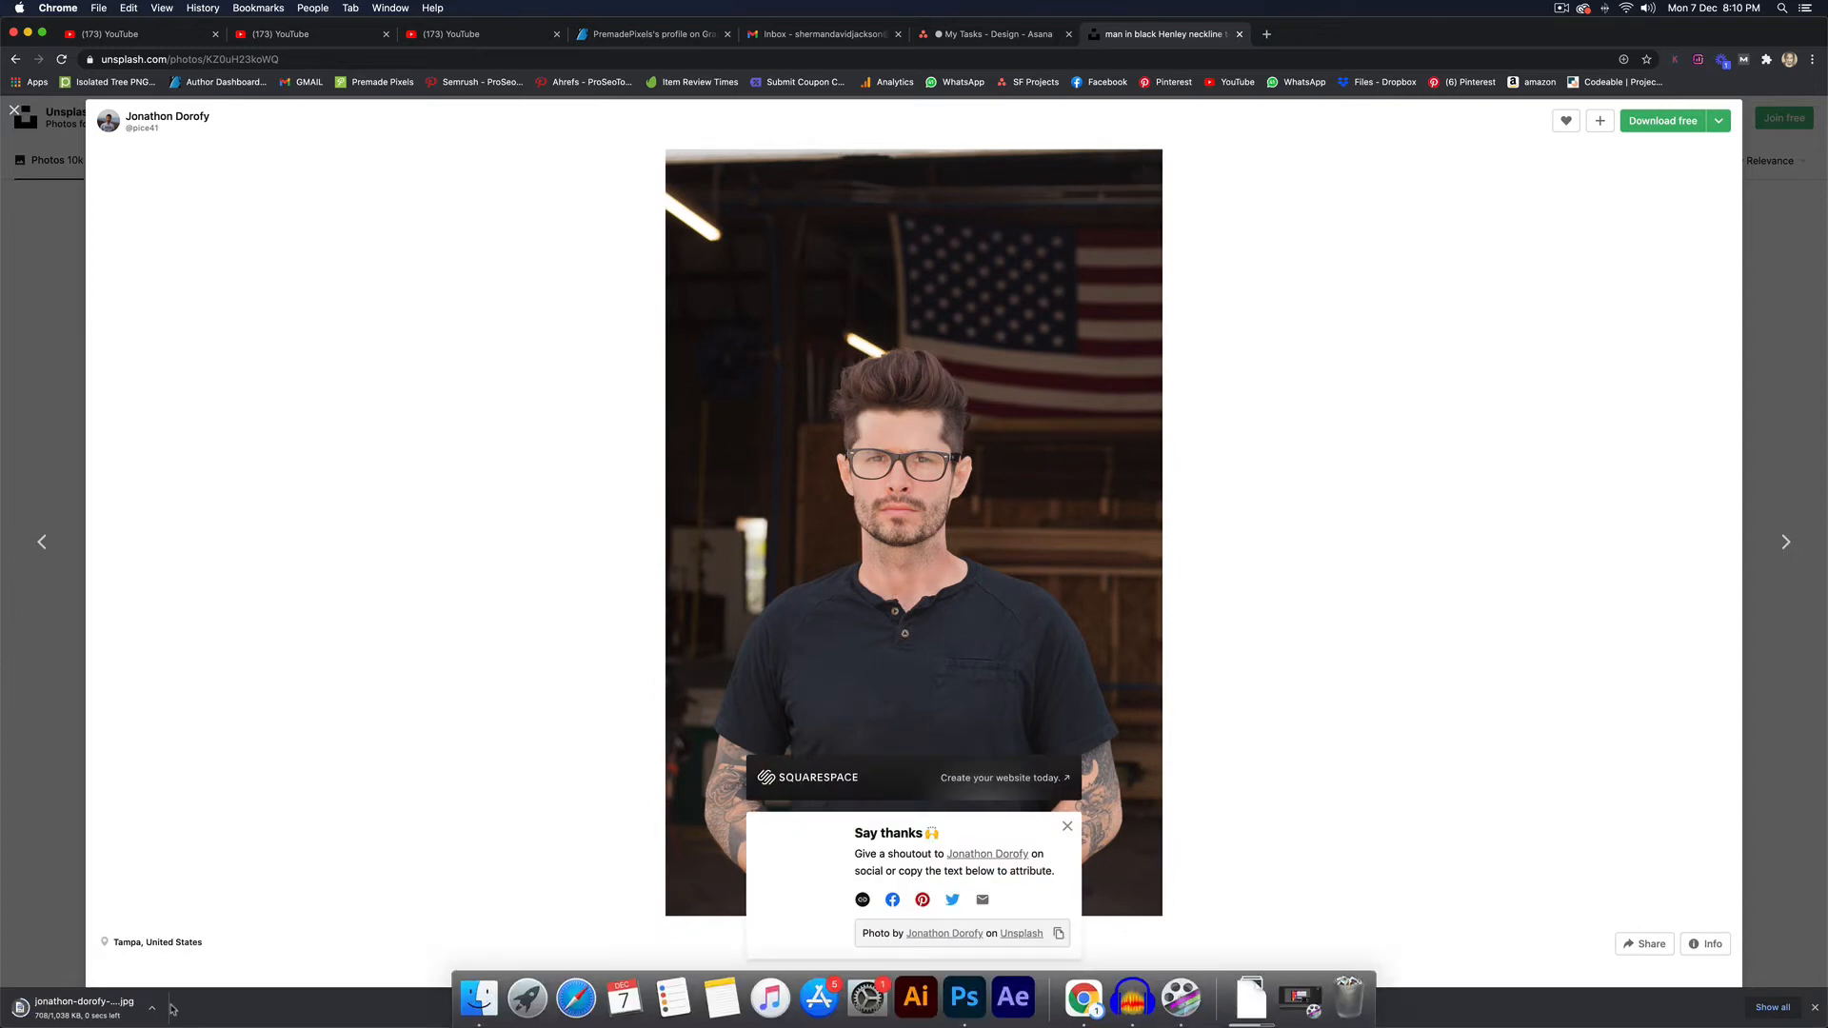
Show the downloaded portrait JPG in its Downloads folder and open it in Photoshop
click(151, 1008)
click(206, 992)
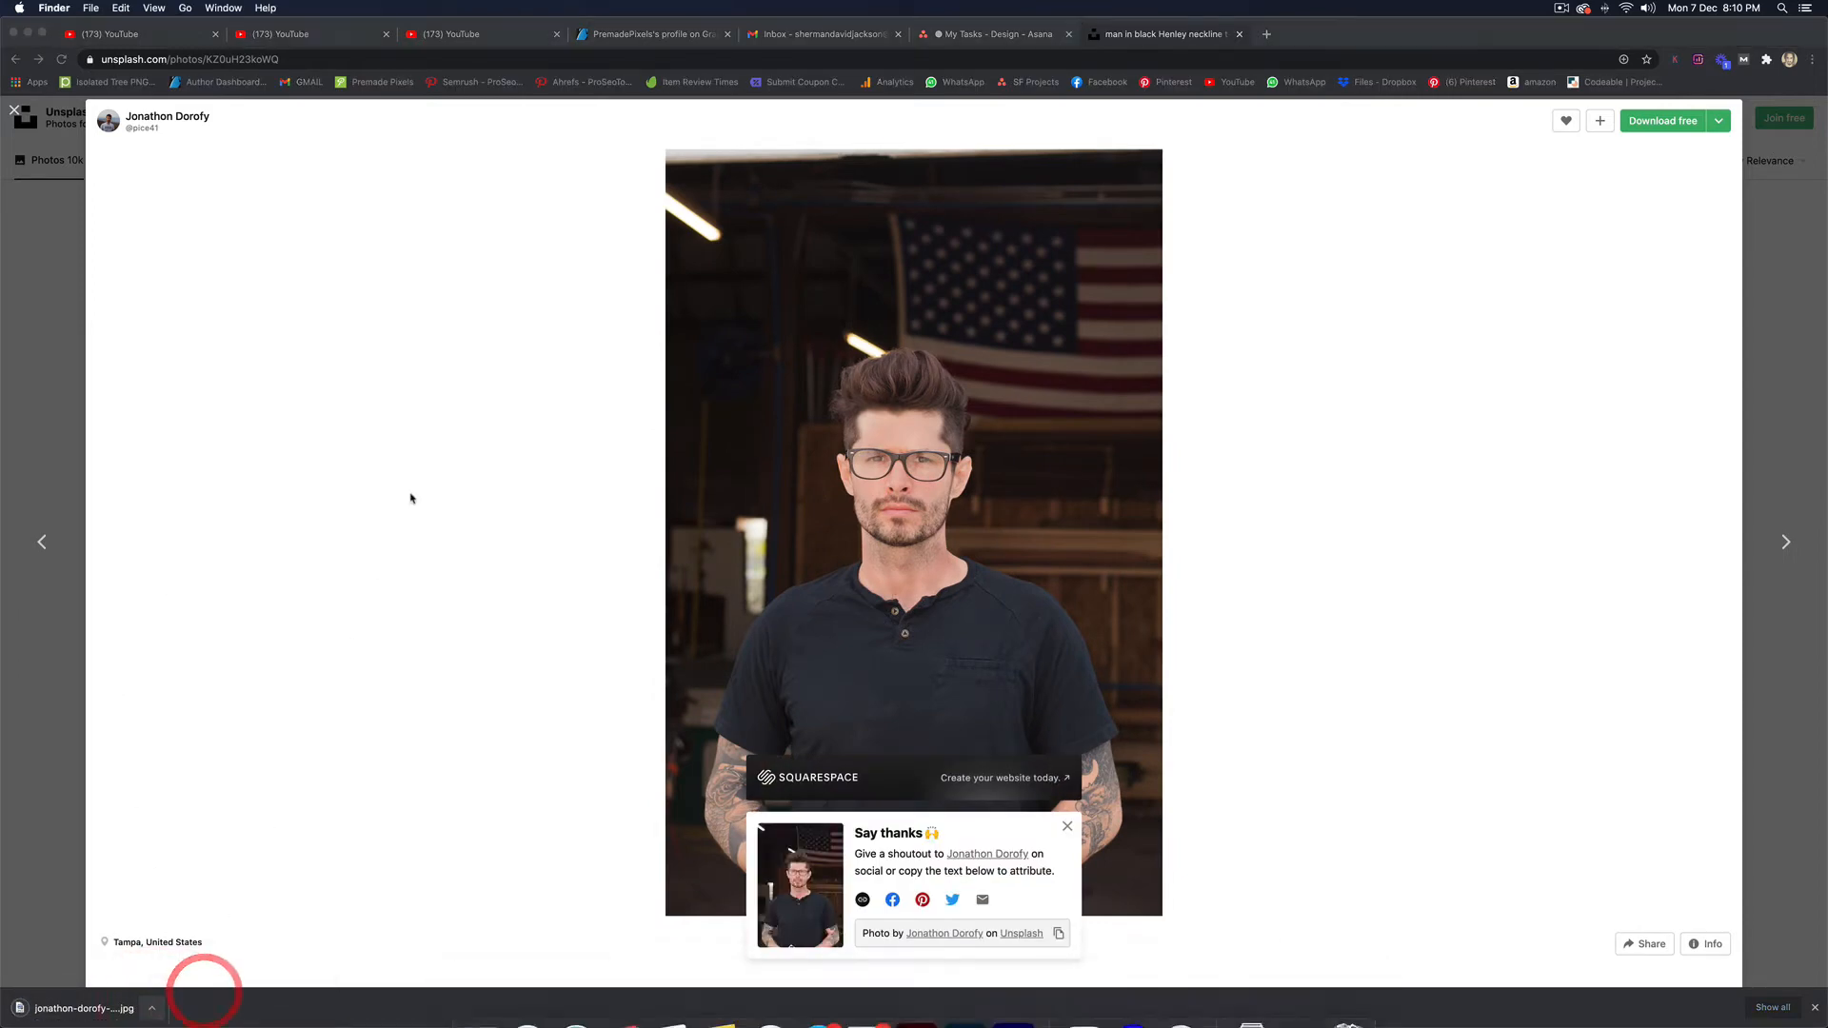
right_click(519, 100)
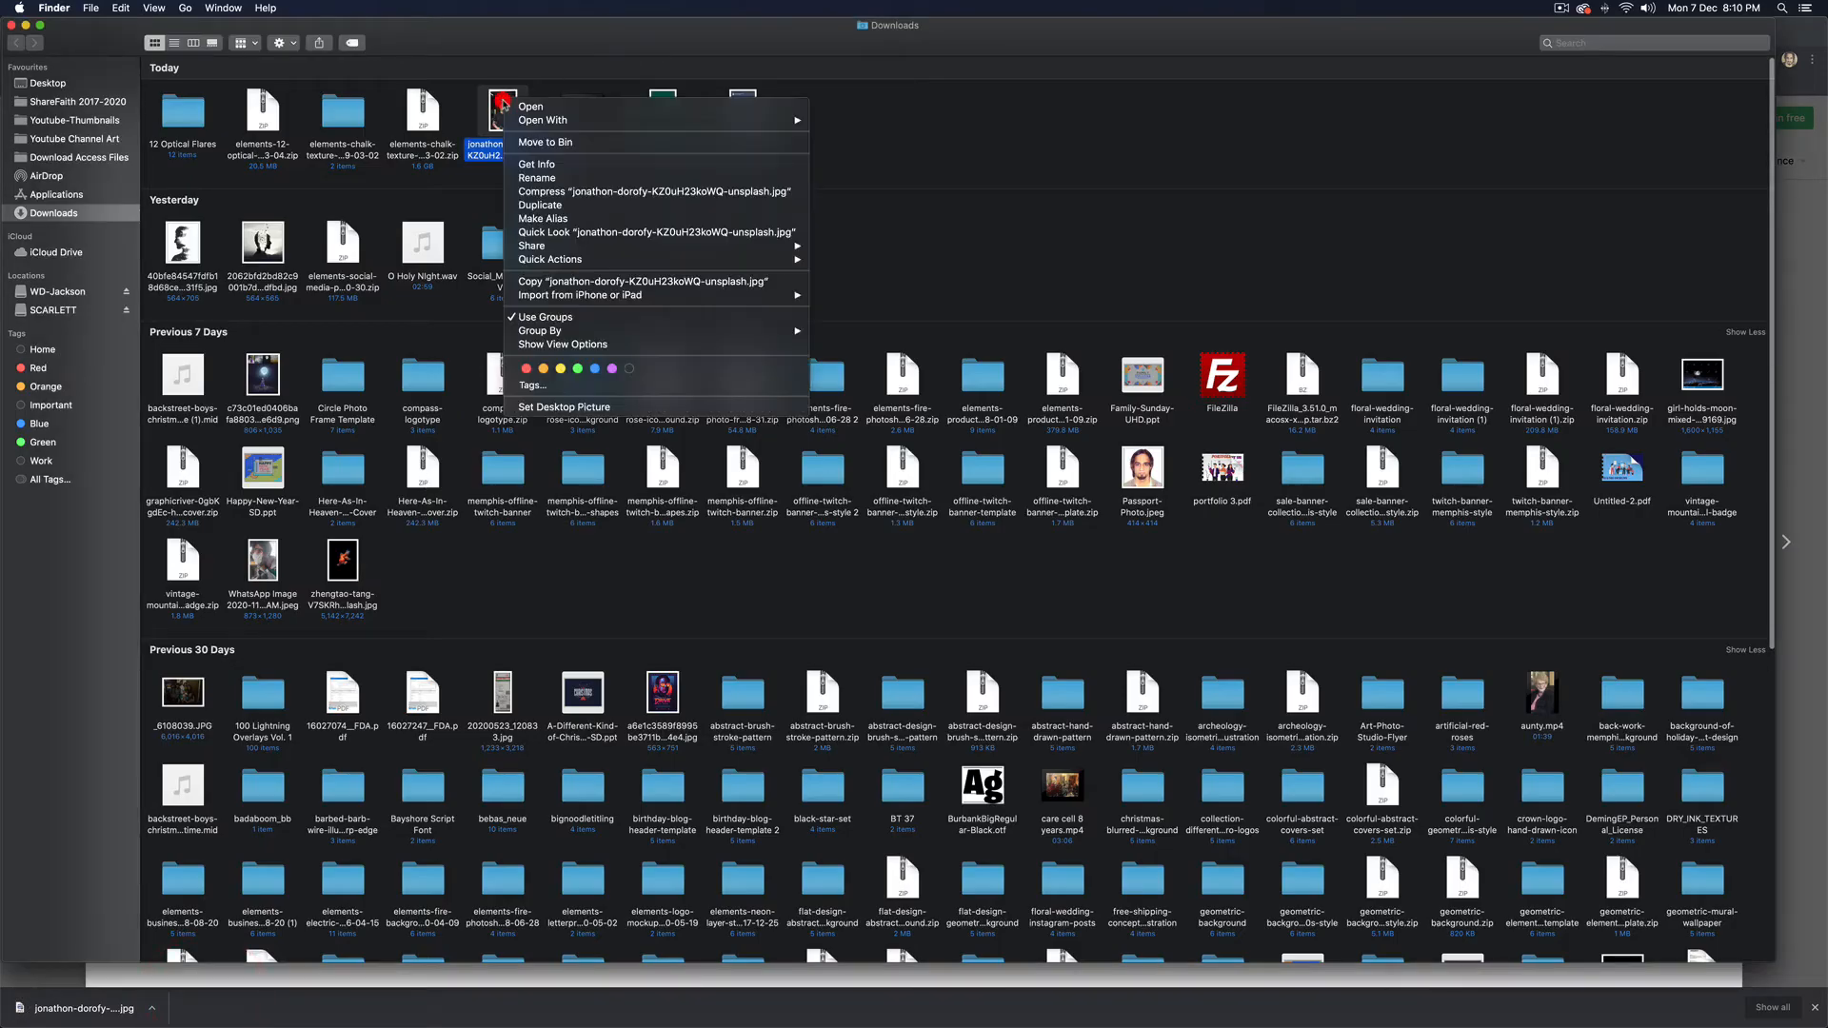
mouse_move(657, 120)
click(905, 162)
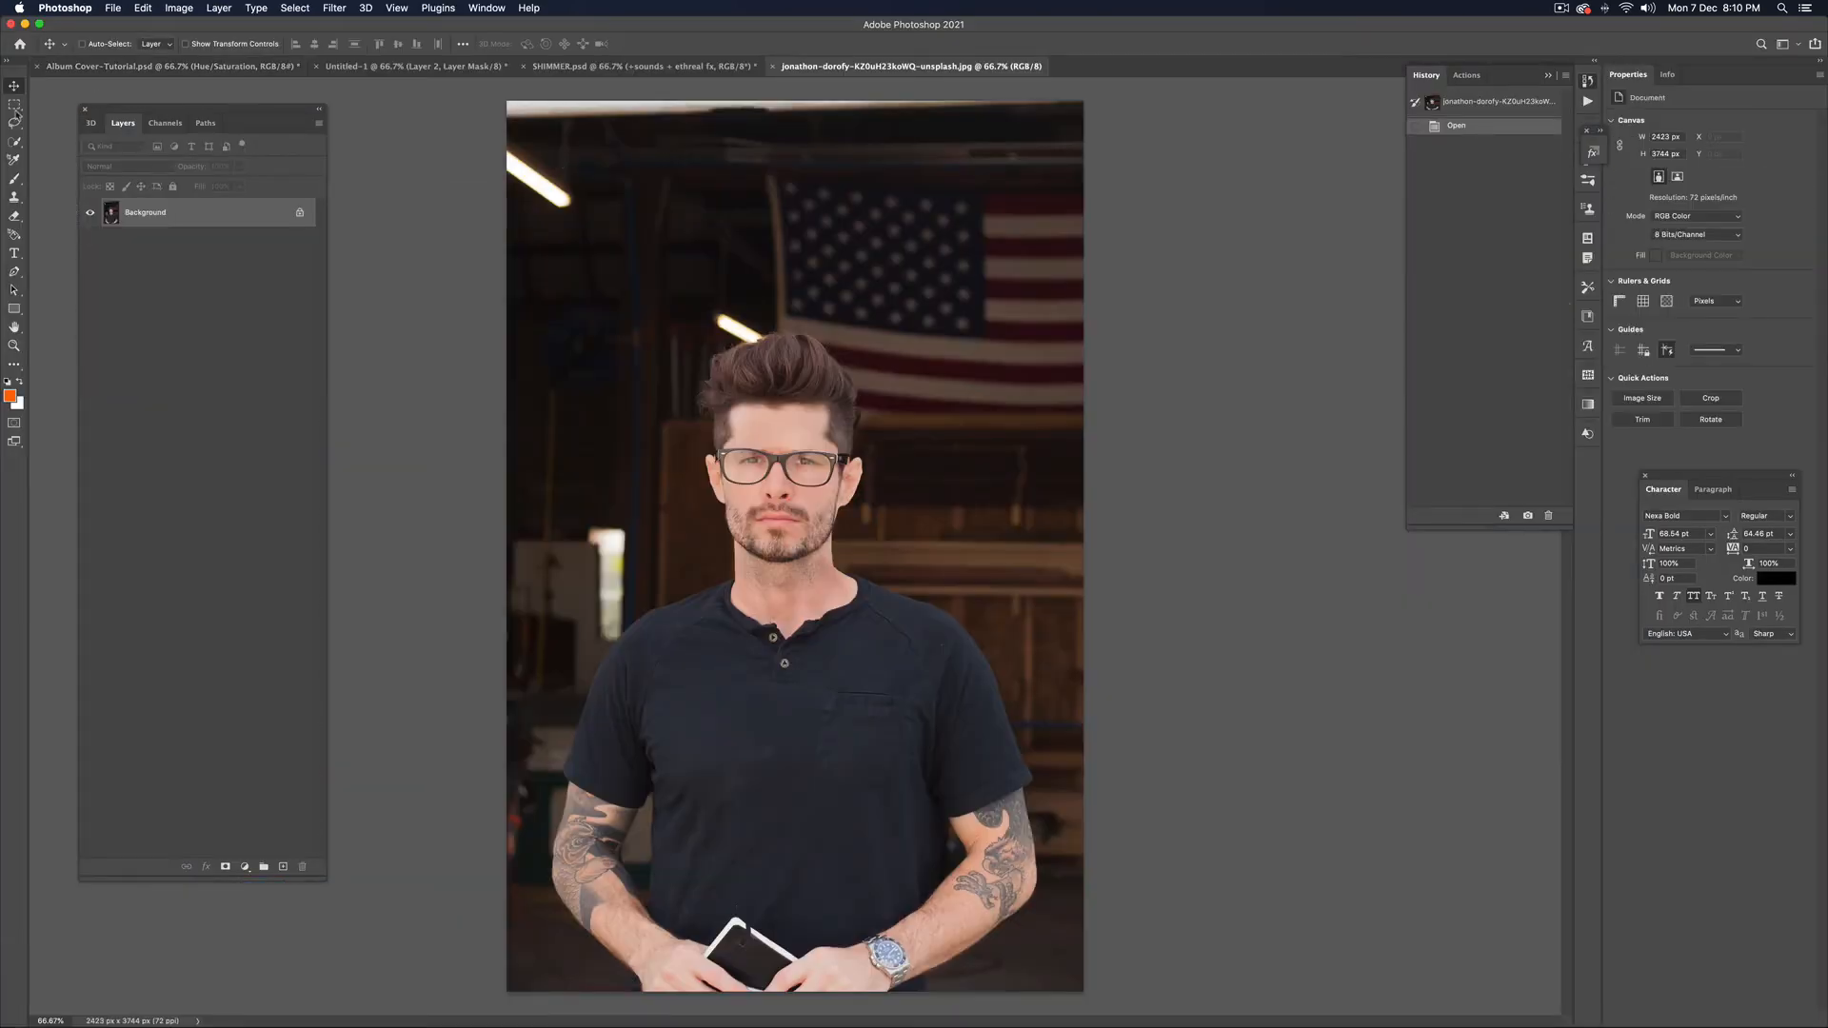
Select the man with Select Subject, copy him to a new layer and hide the Background layer
click(14, 141)
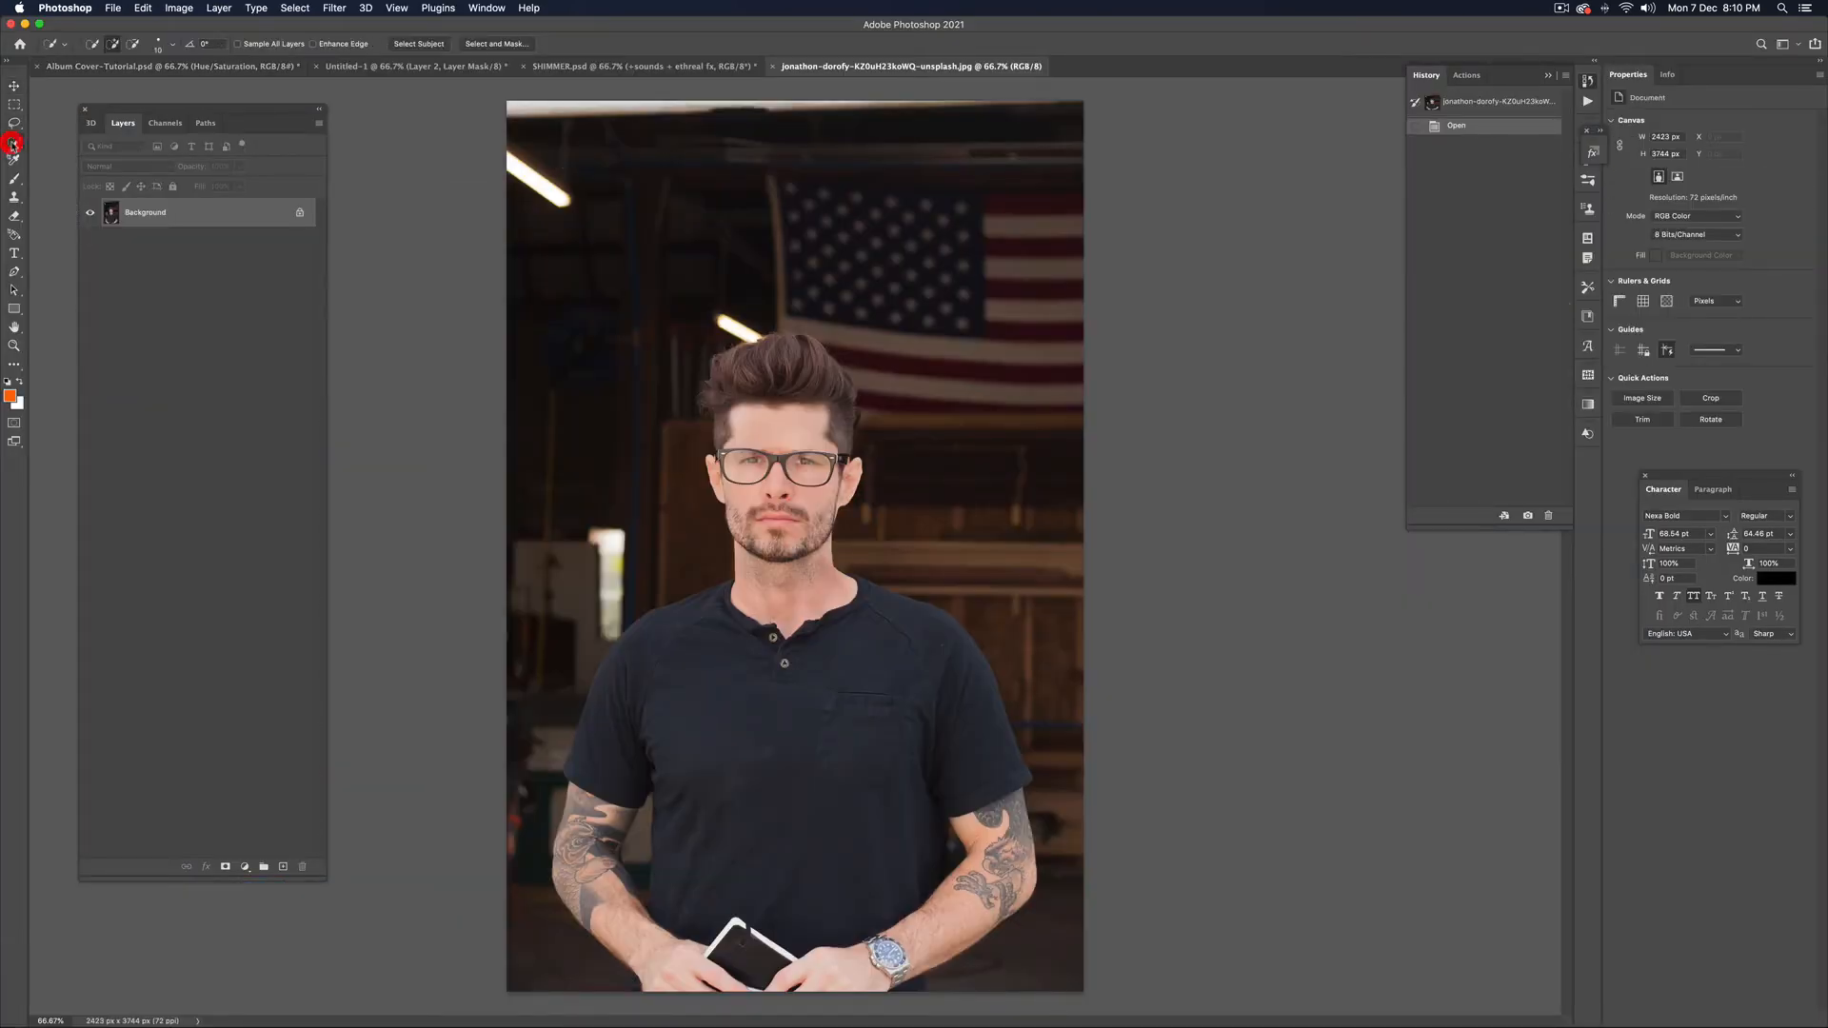
click(406, 46)
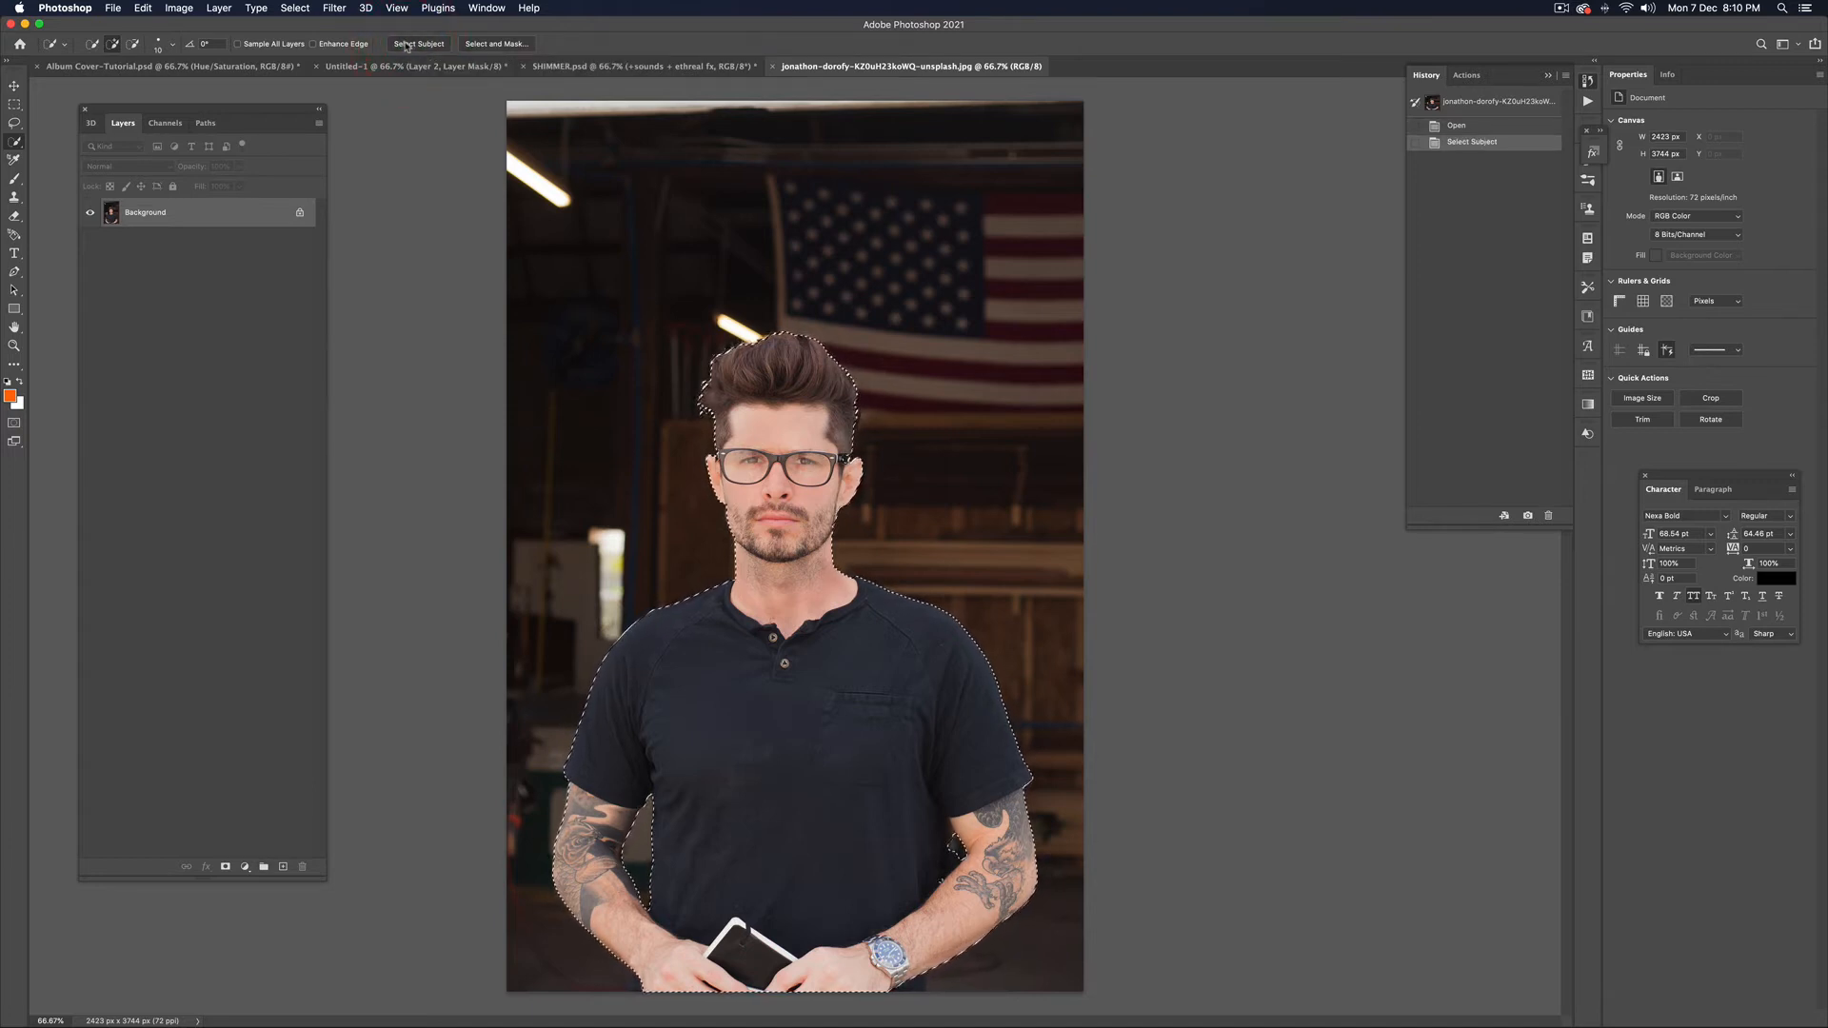
key(super+j)
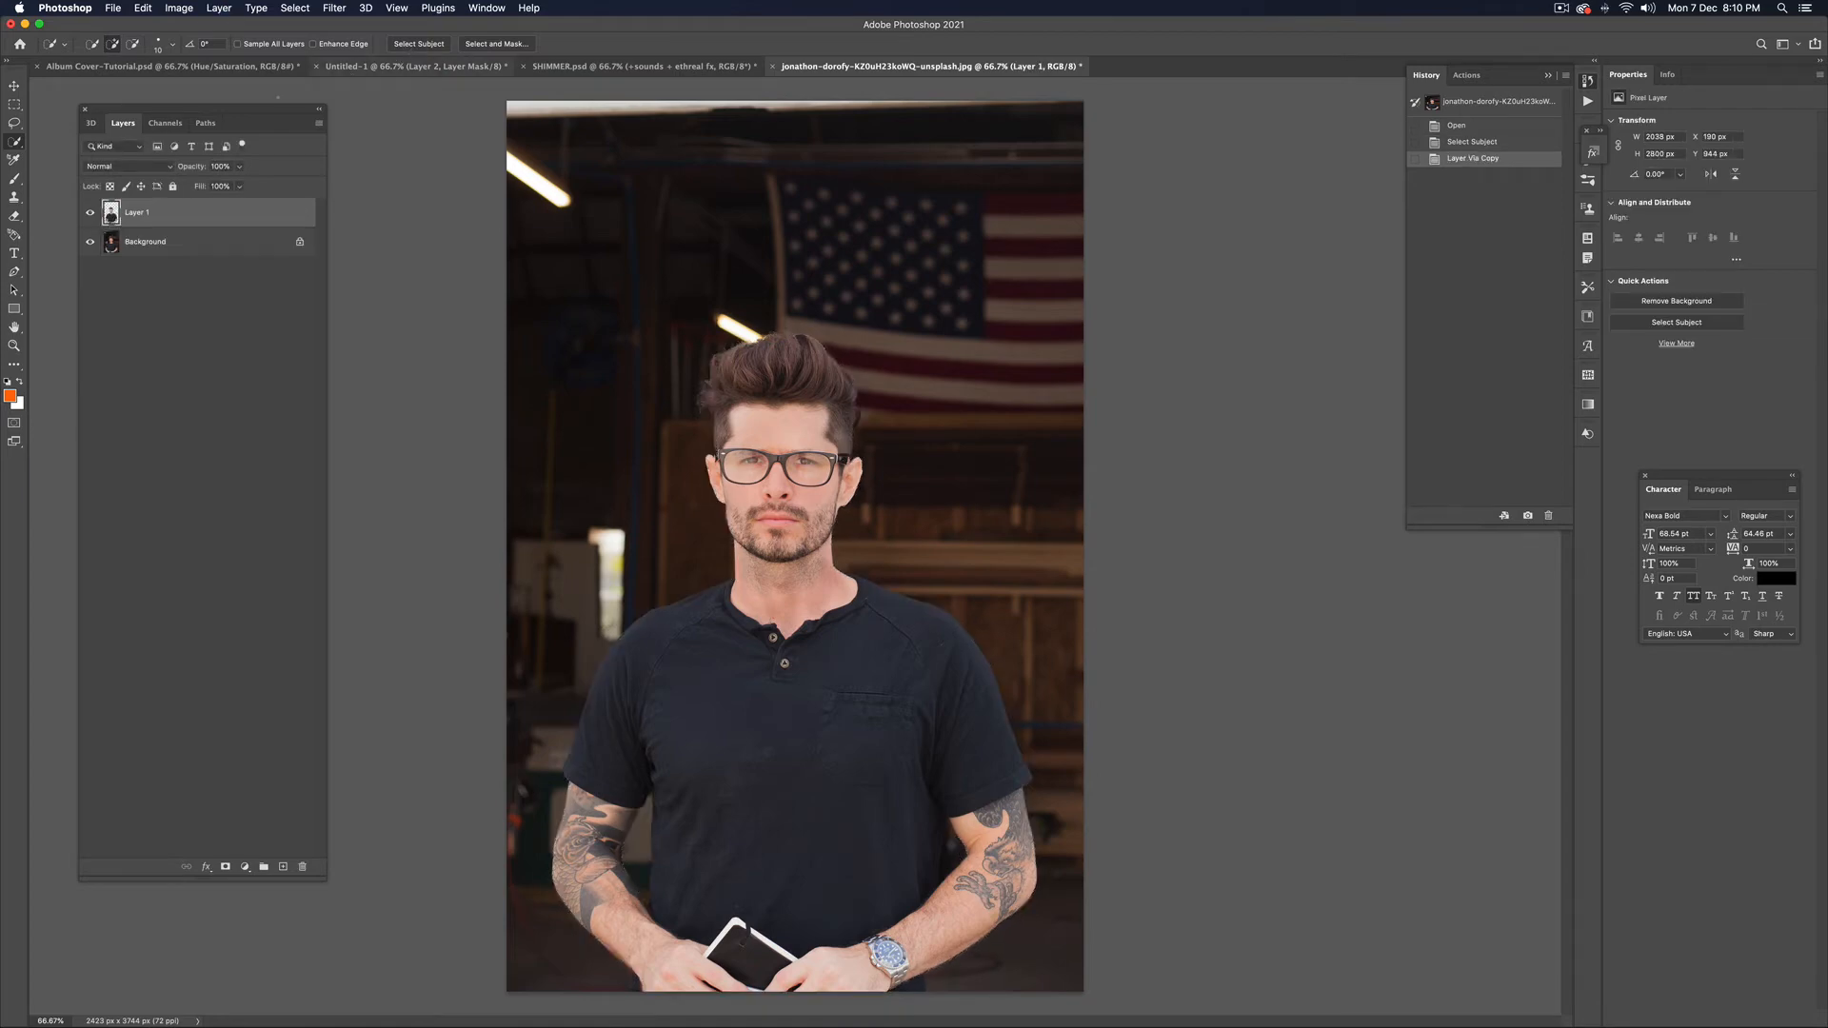
click(90, 242)
Erase the leftover background between the torso and the tattooed arm with the watch, using a reduced Eraser brush
key(z)
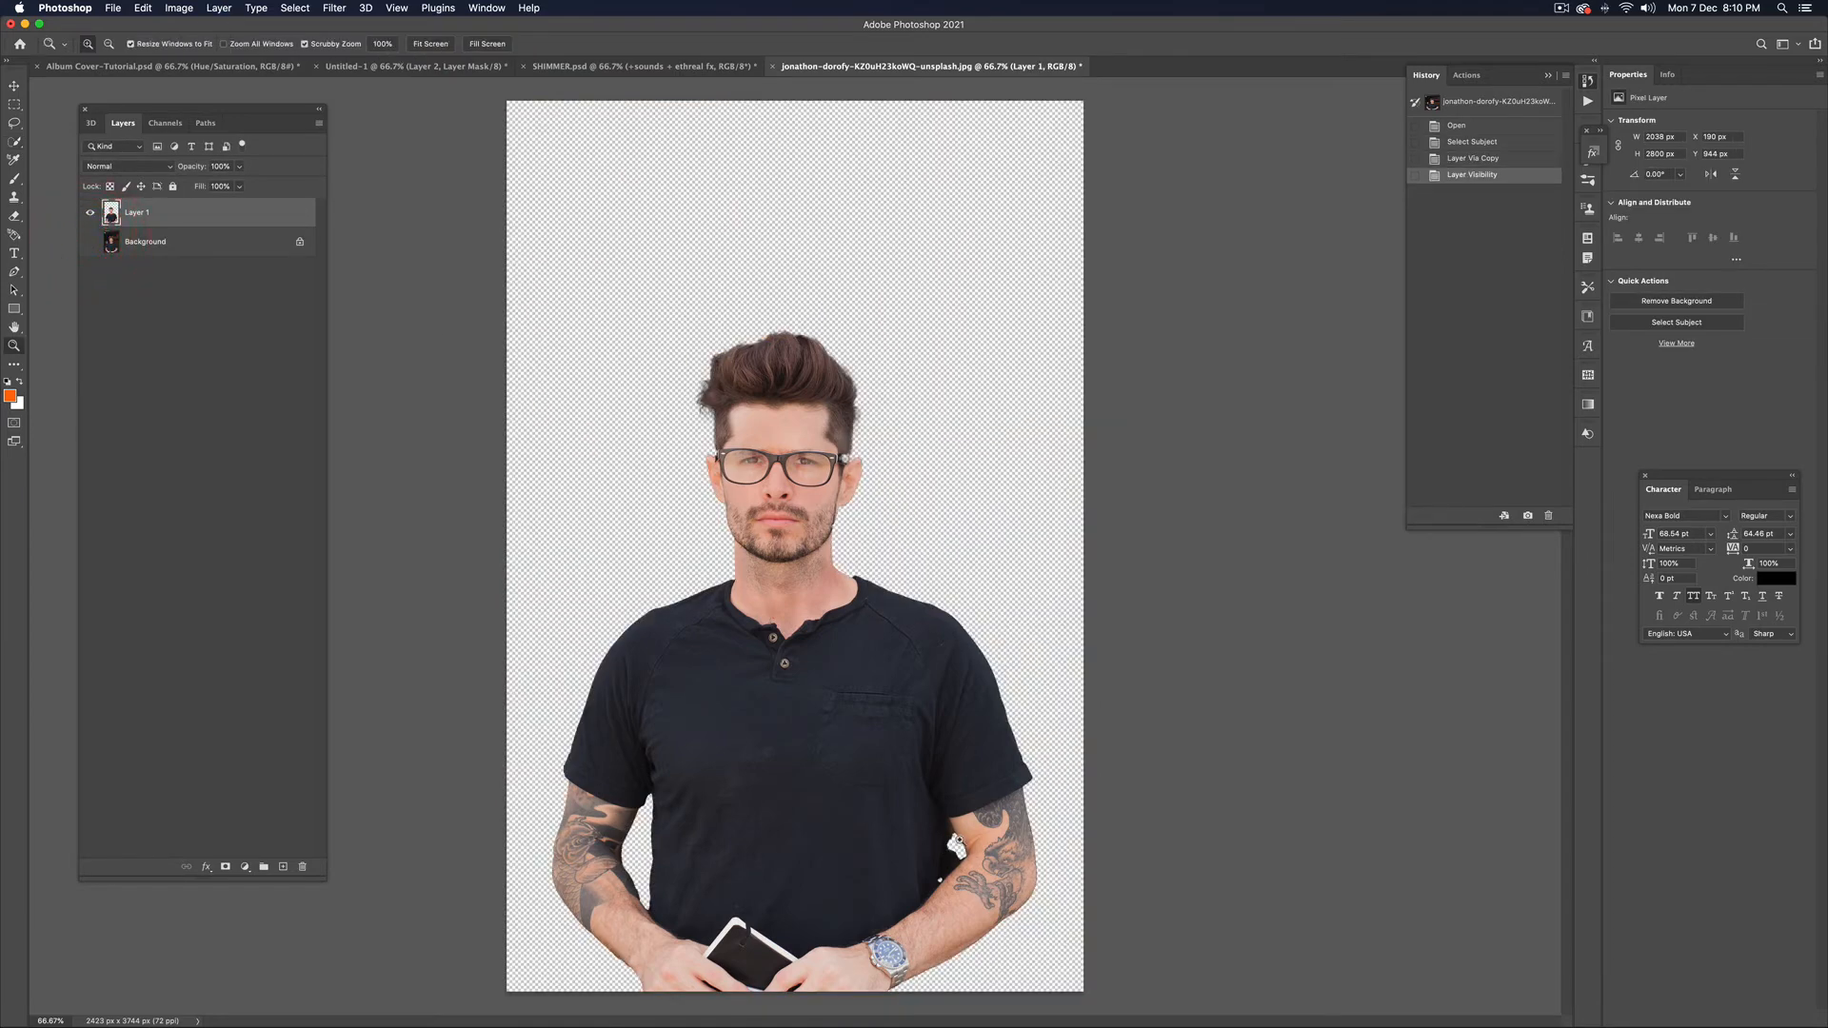
double_click(958, 841)
drag(861, 745, 768, 512)
key(v)
click(769, 515)
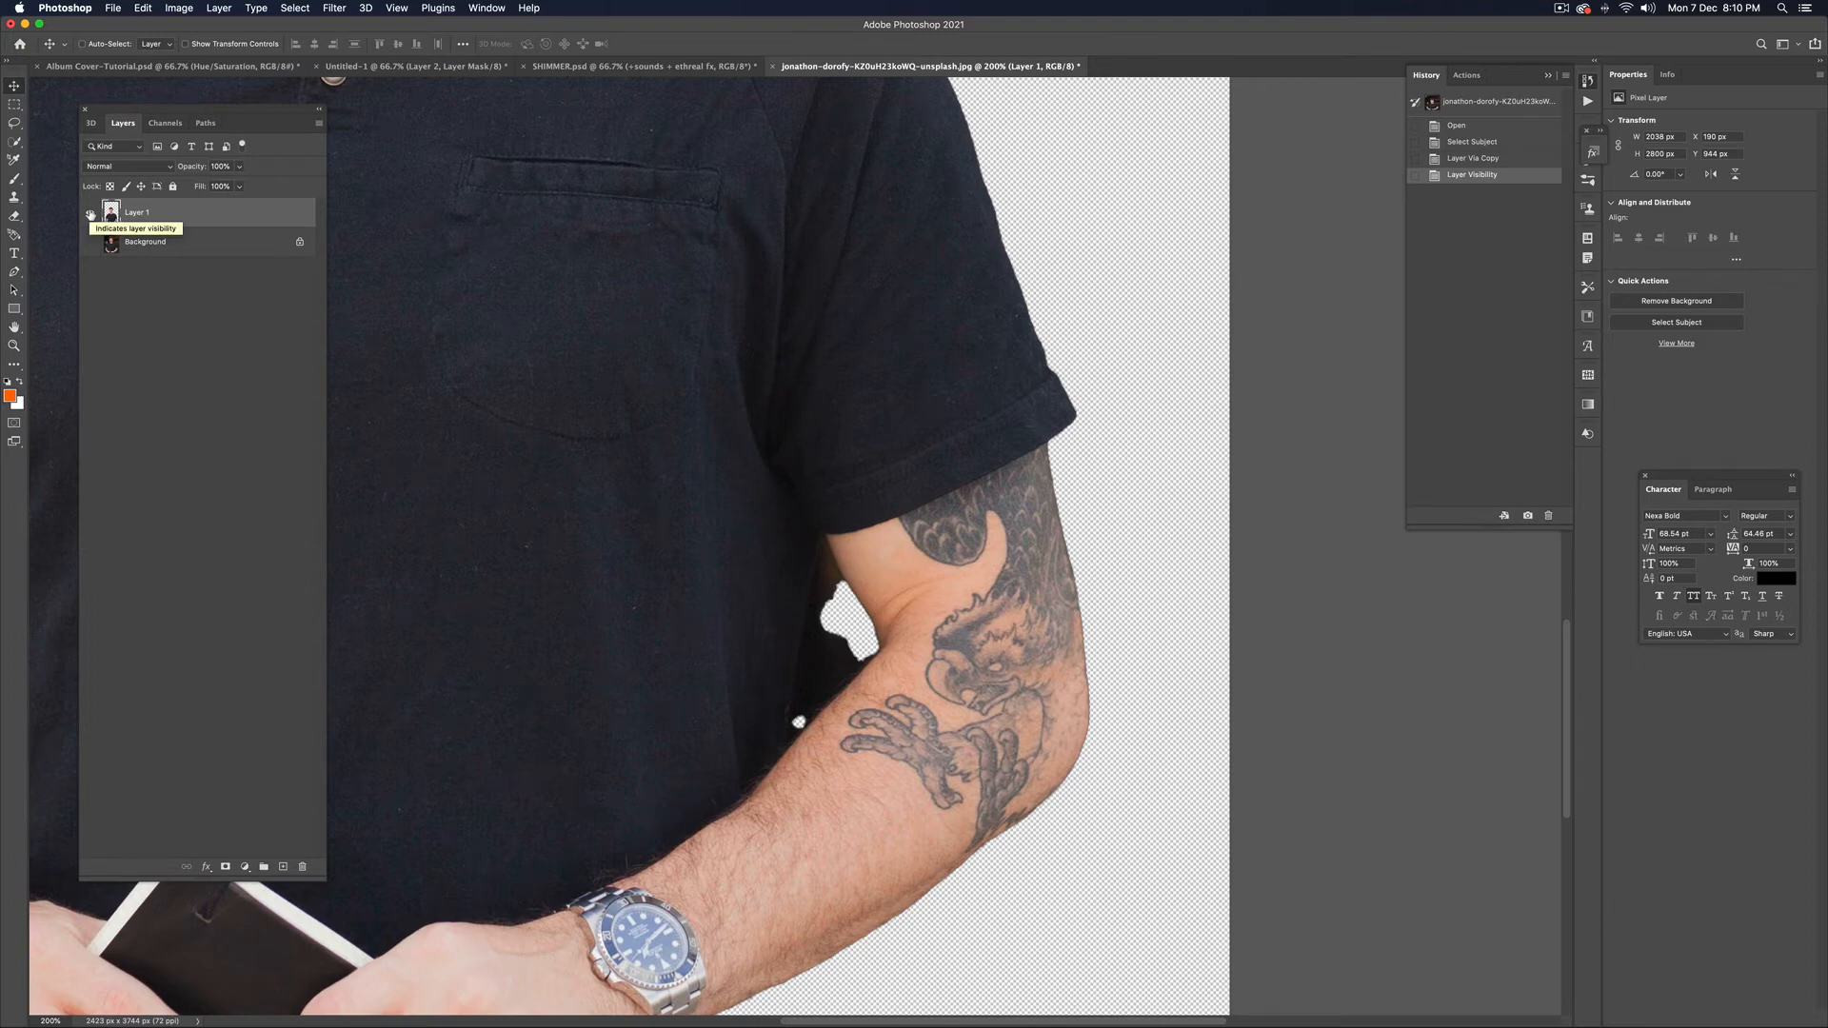
click(14, 216)
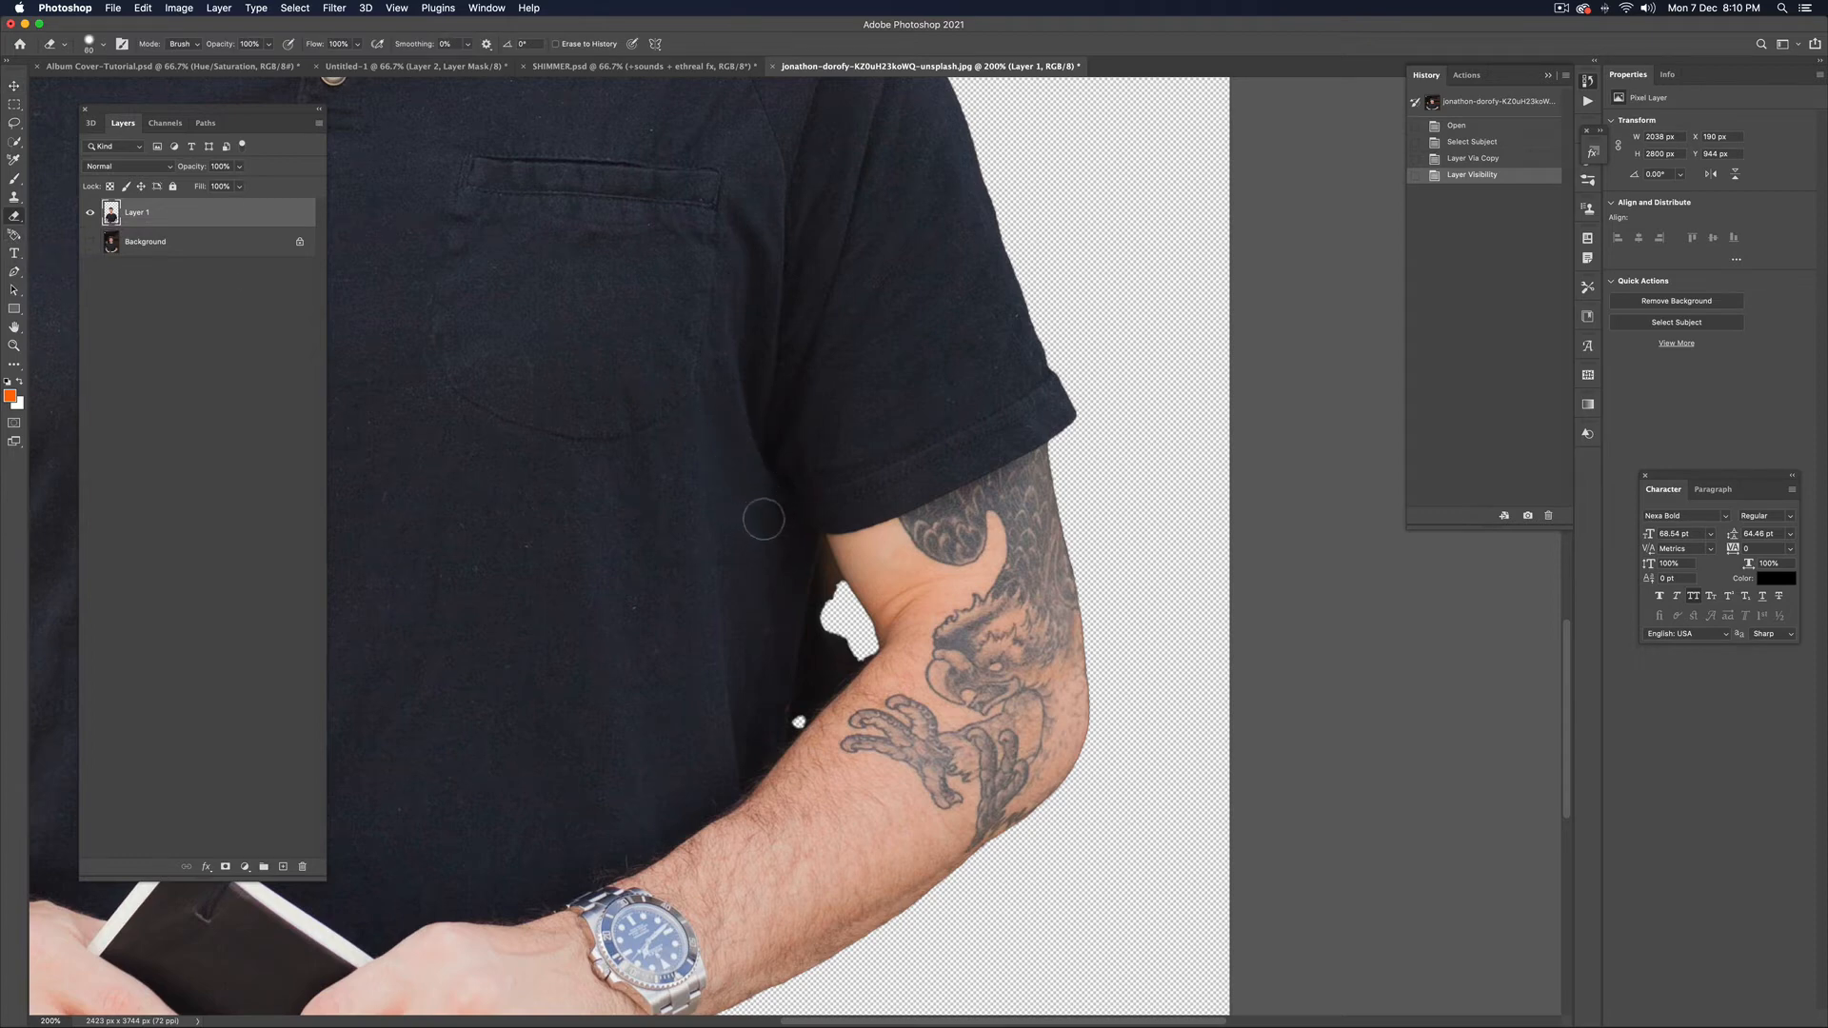
key(bracketleft)
key(bracketleft)
key(bracketleft)
key(bracketleft)
key(bracketleft)
key(bracketleft)
key(bracketleft)
key(bracketleft)
drag(827, 567, 824, 582)
mouse_move(864, 650)
mouse_down()
mouse_move(843, 678)
mouse_move(827, 590)
mouse_up()
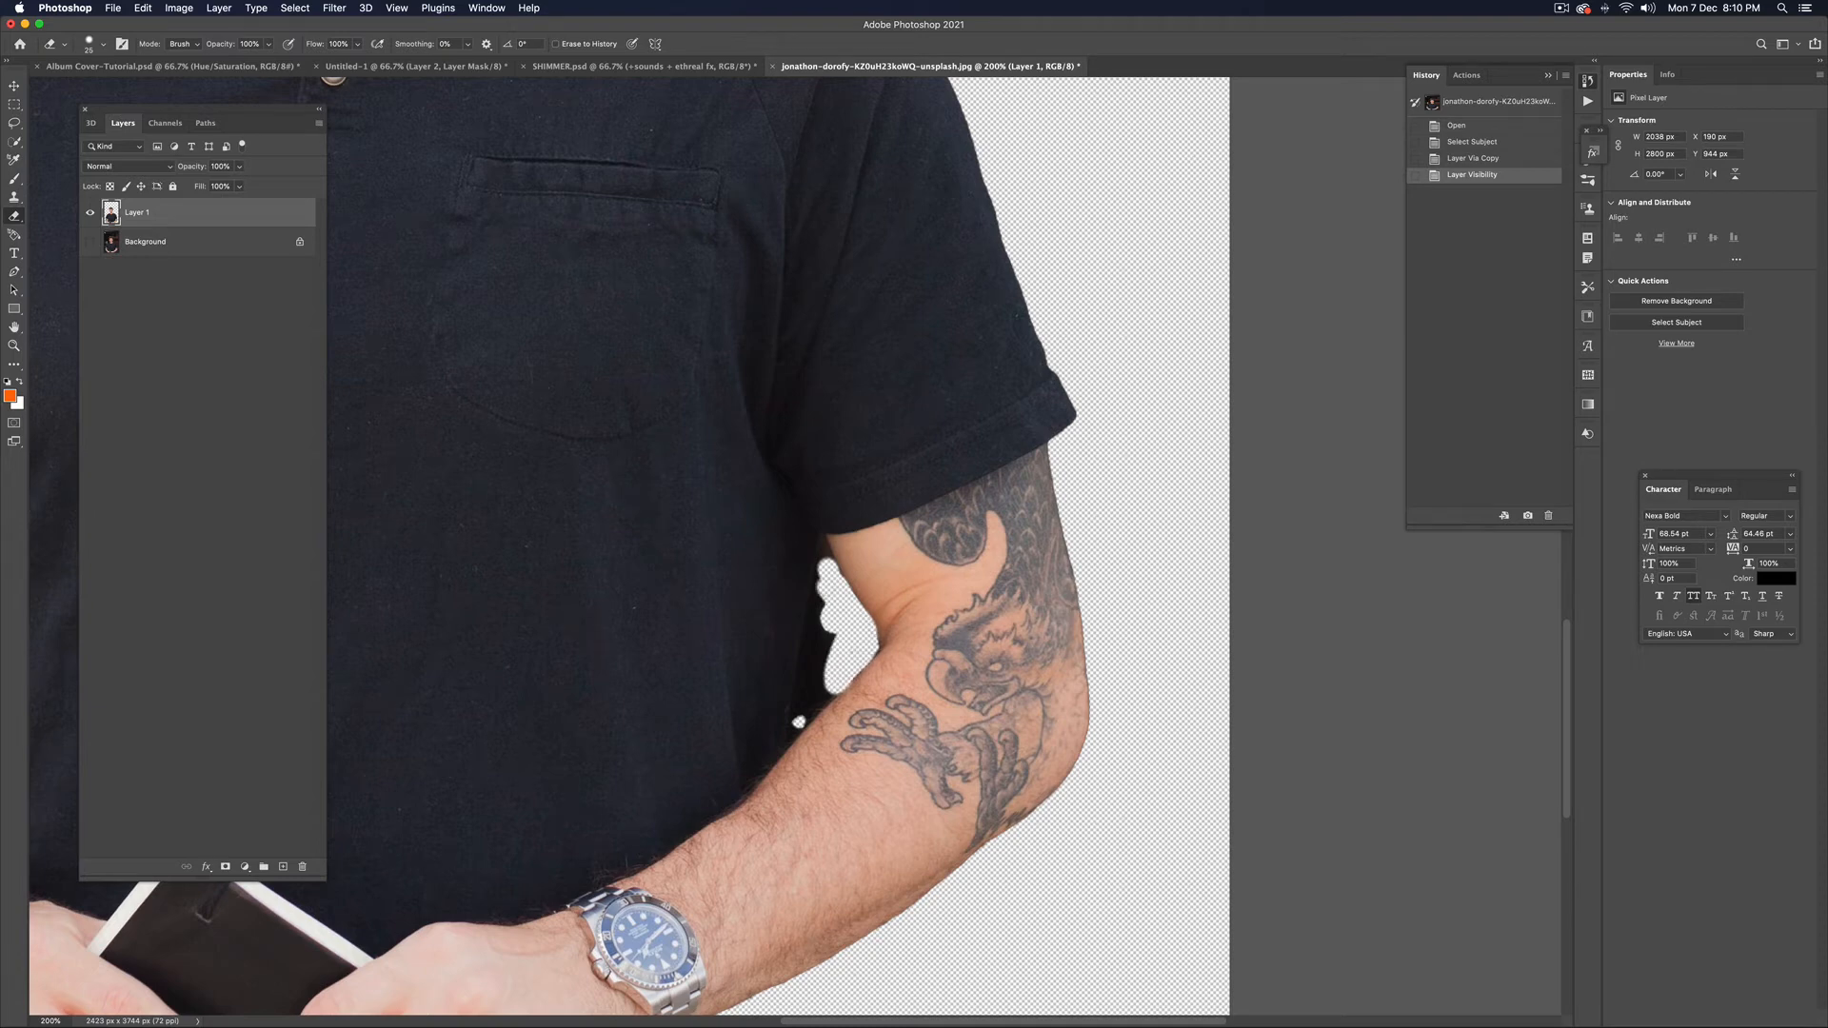
click(839, 682)
click(823, 578)
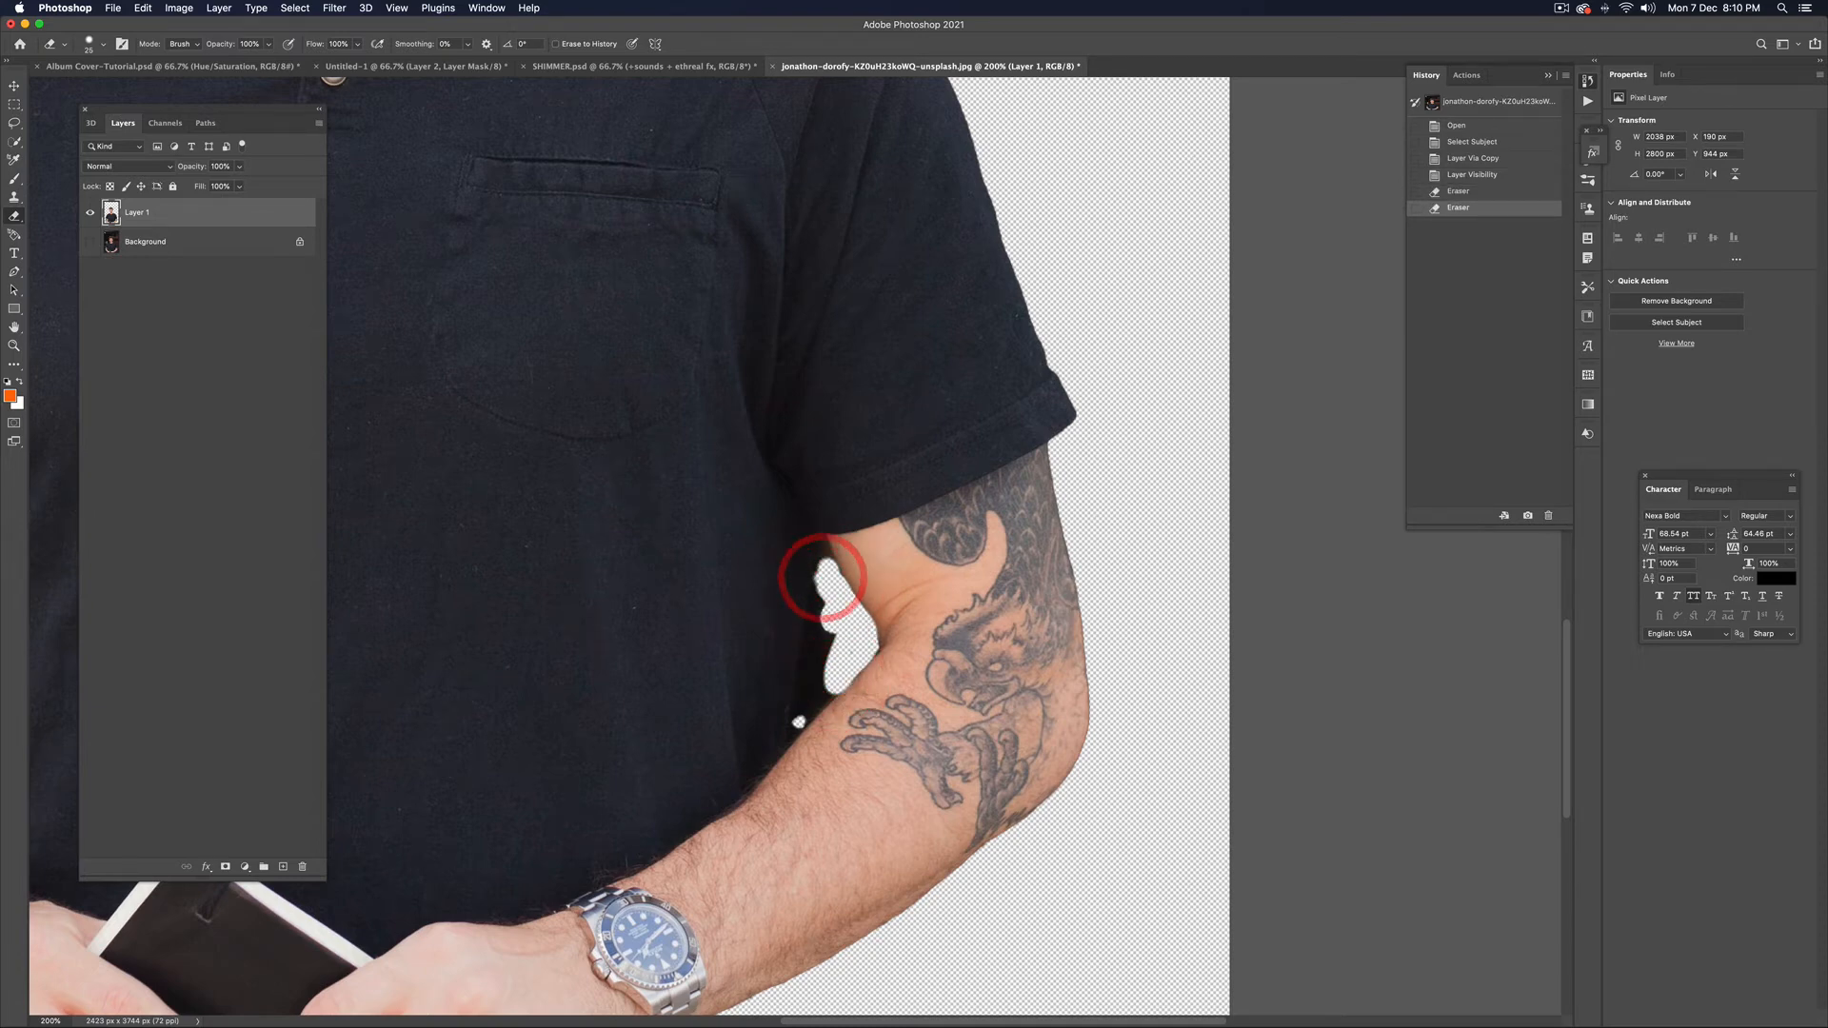
shift+click(799, 715)
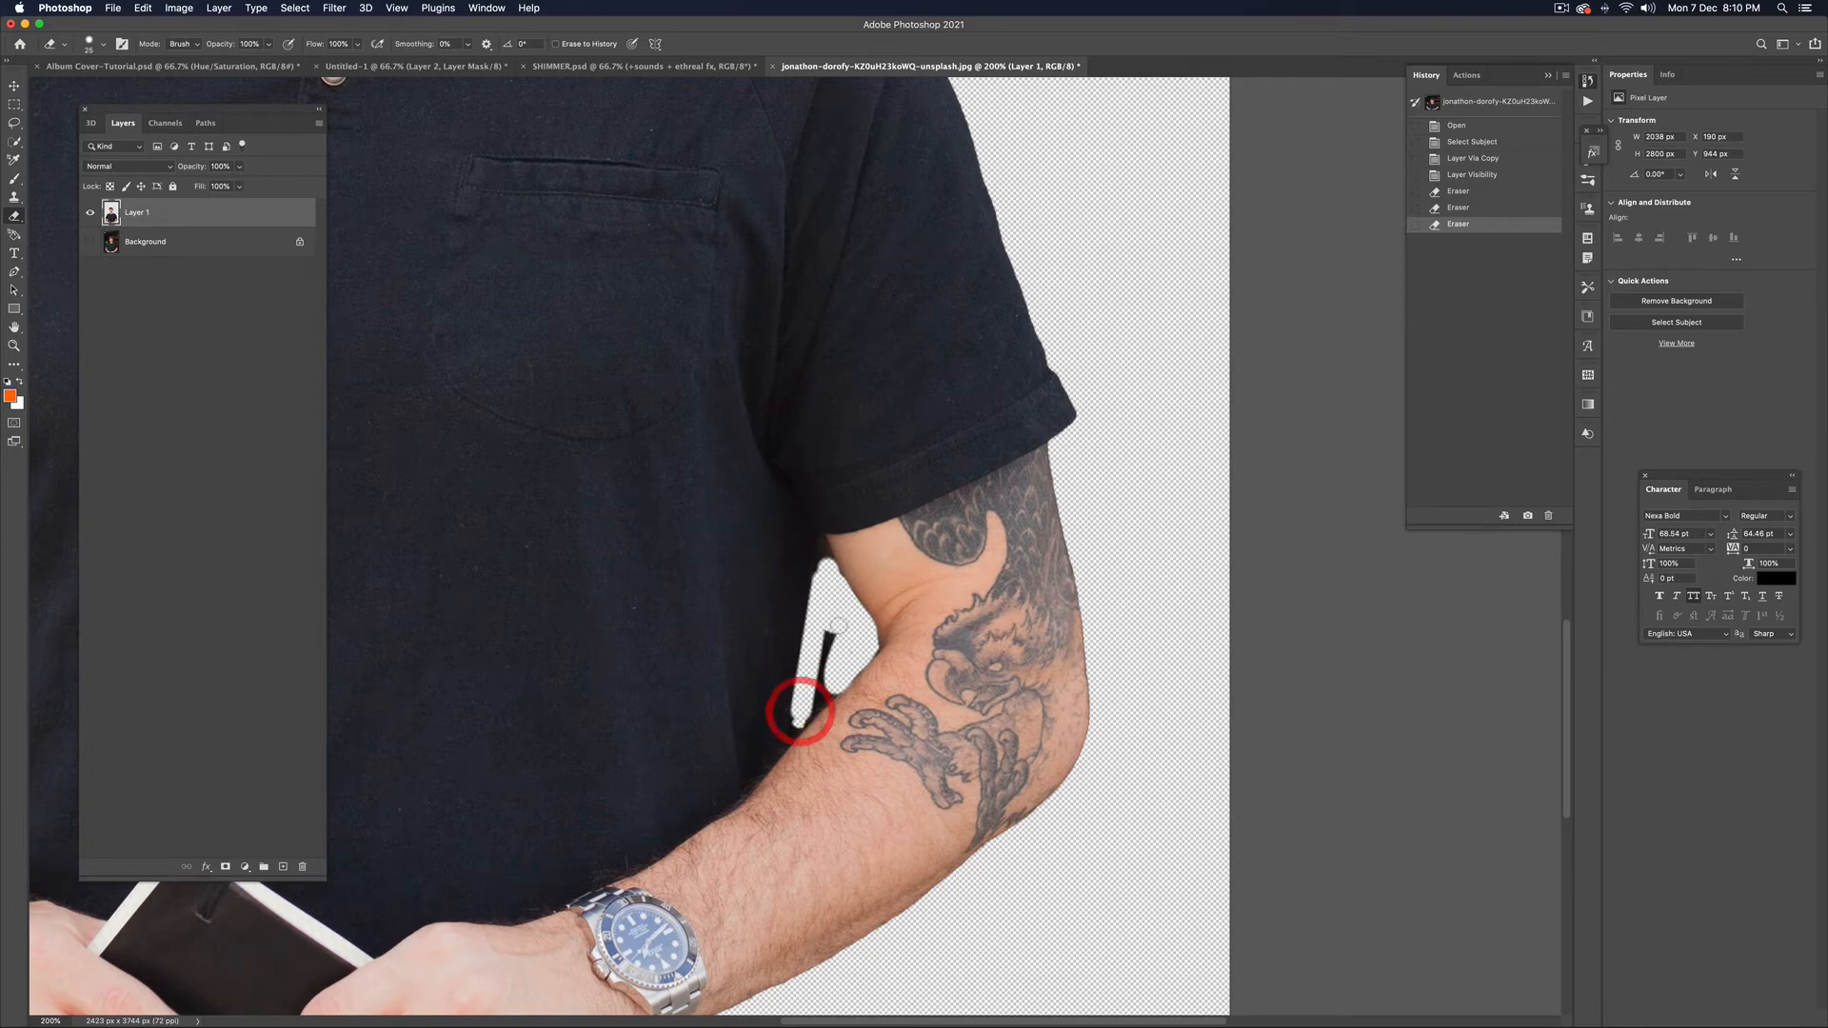
drag(823, 631, 812, 705)
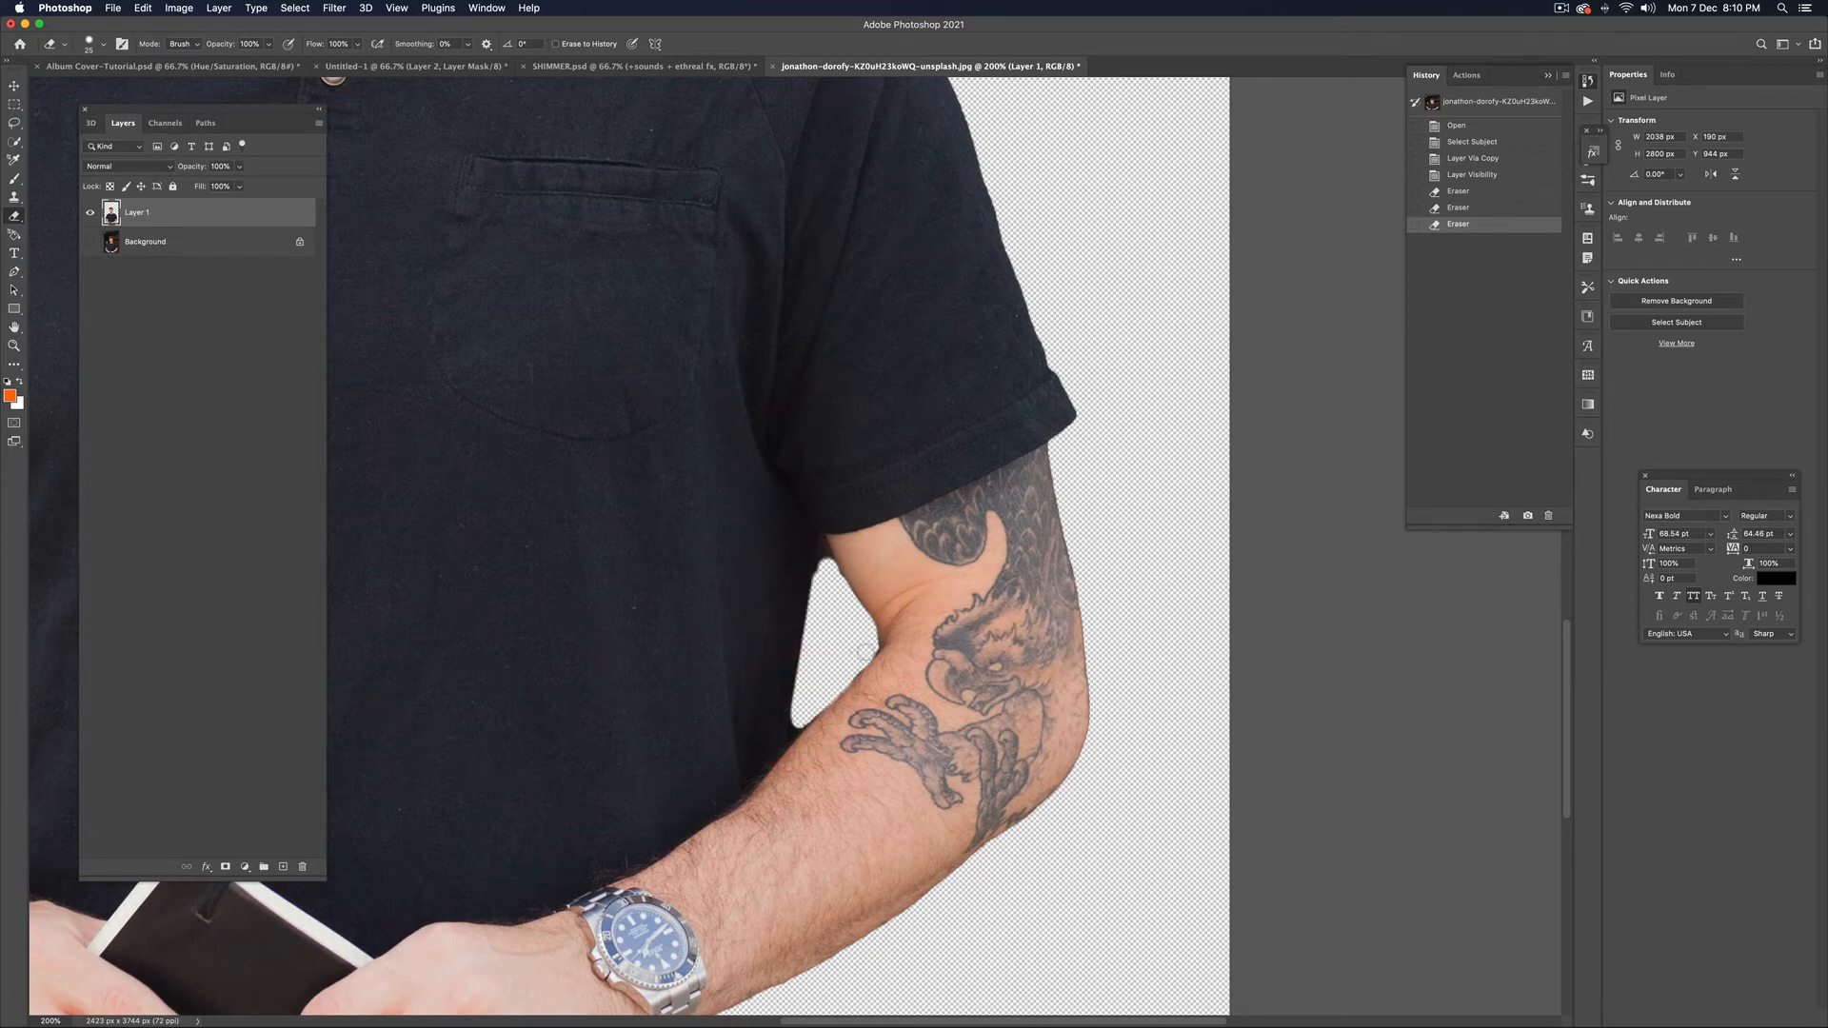
click(821, 619)
Clean up the armpit and lower corner of the gap beside the arm with a smaller Eraser brush
key([)
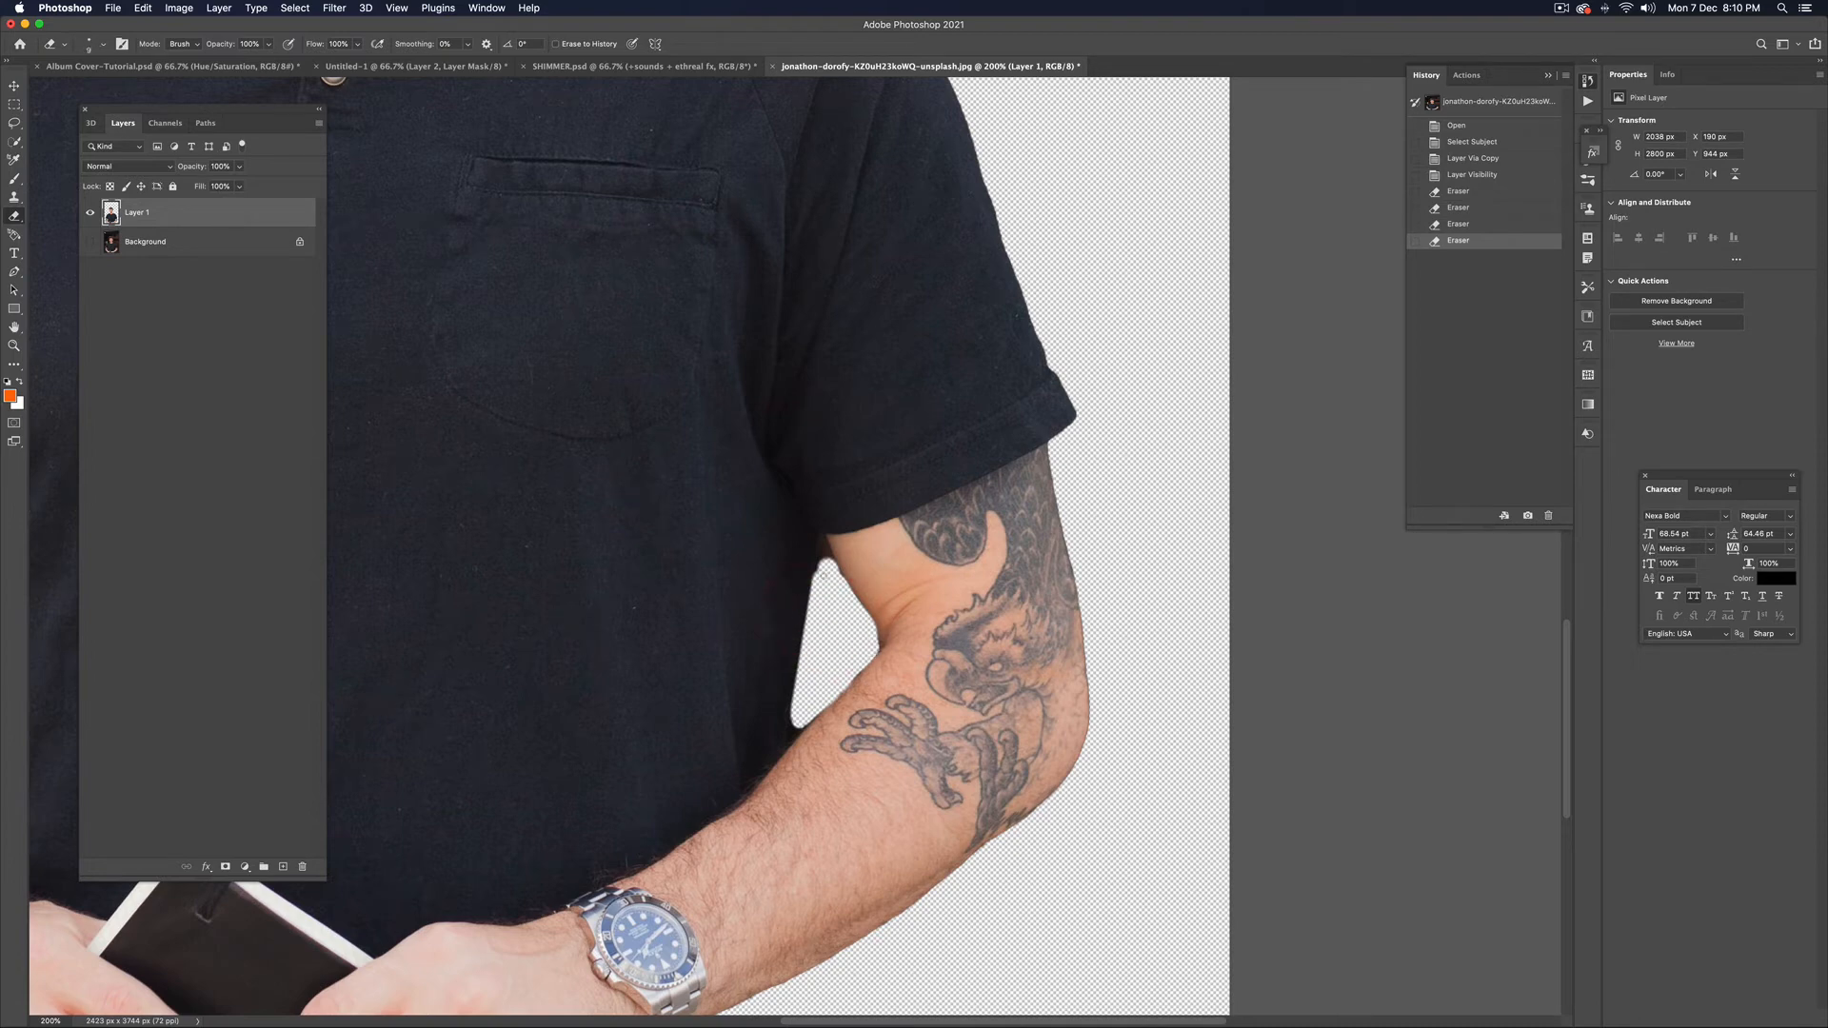
drag(822, 541, 818, 571)
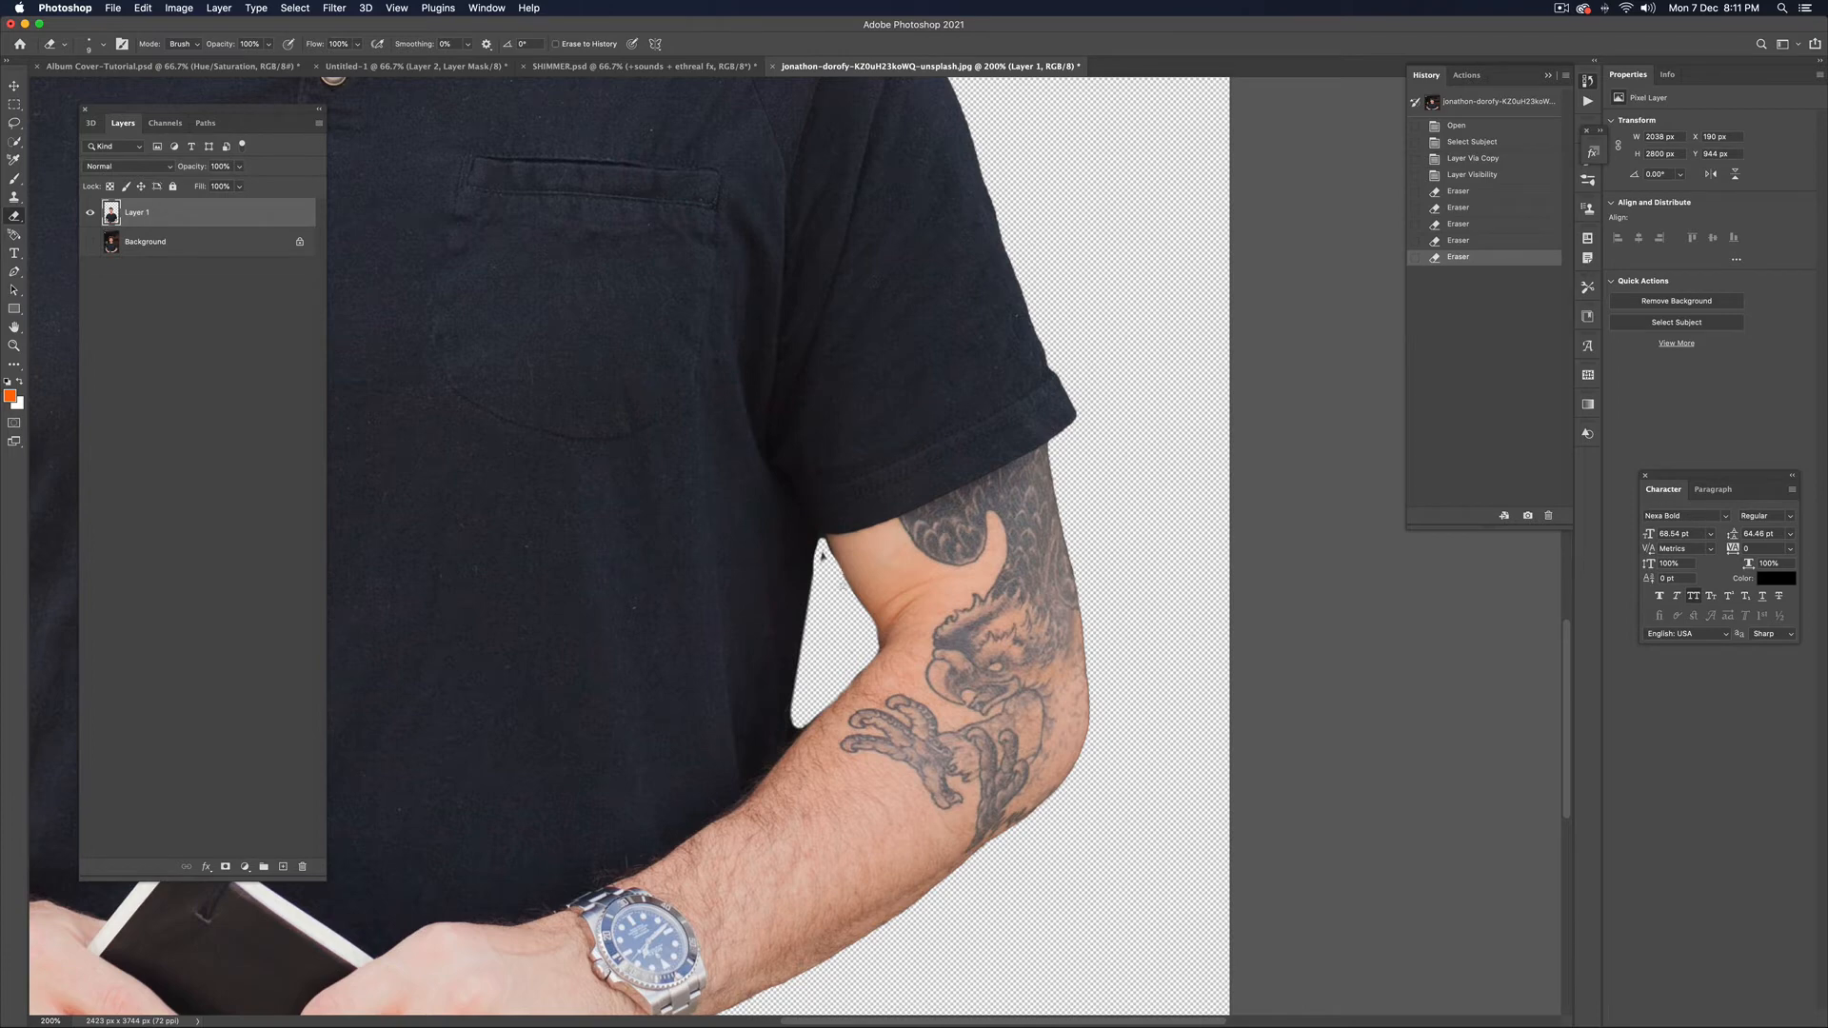
click(852, 603)
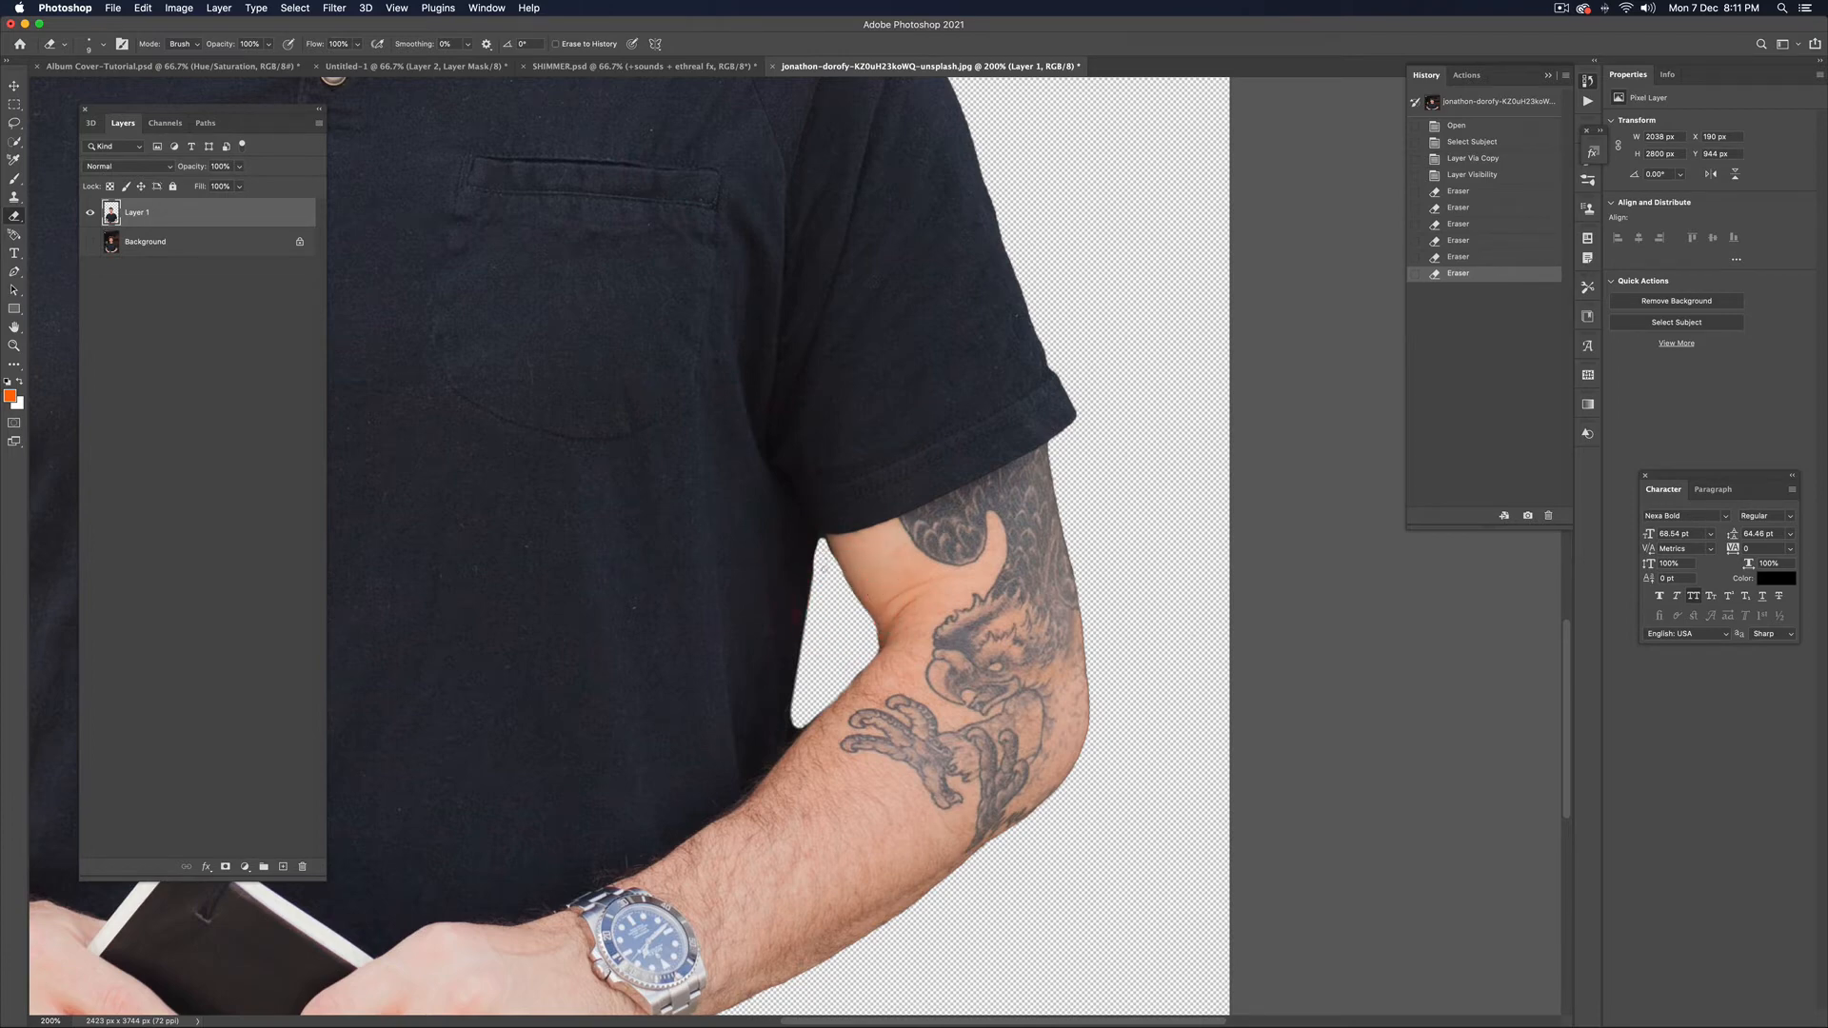
click(821, 677)
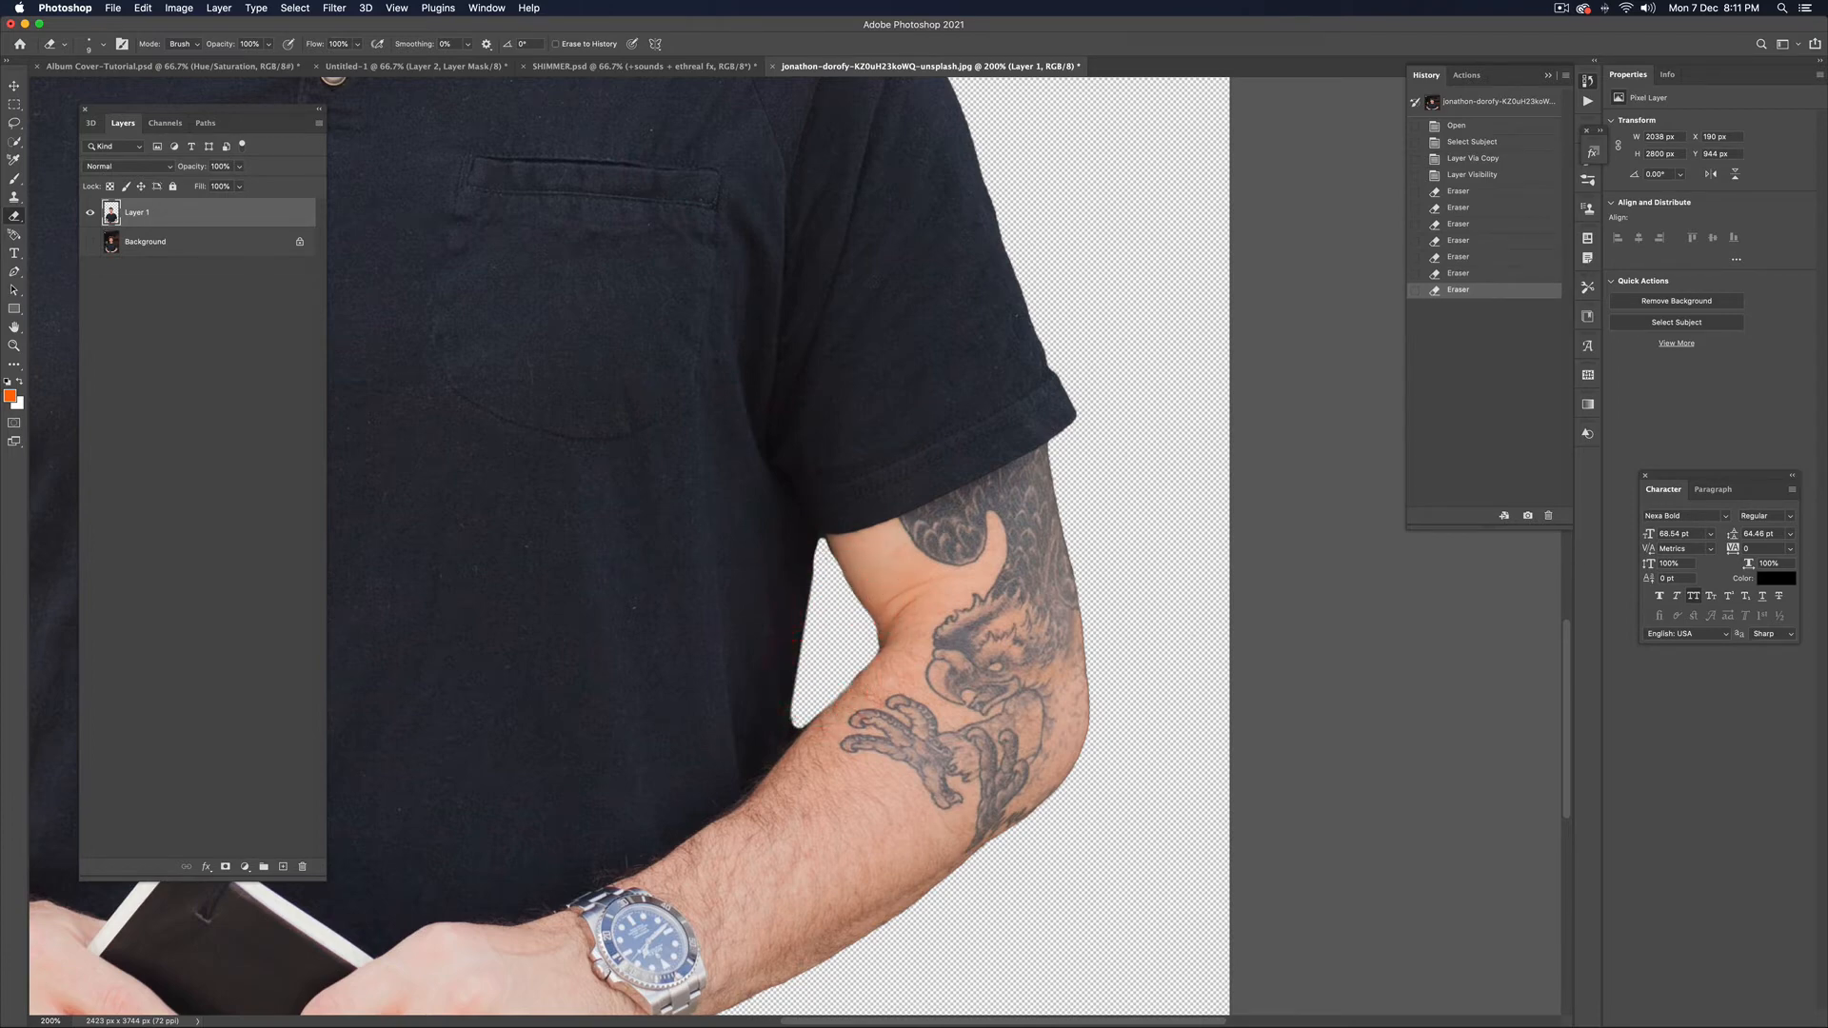
click(815, 708)
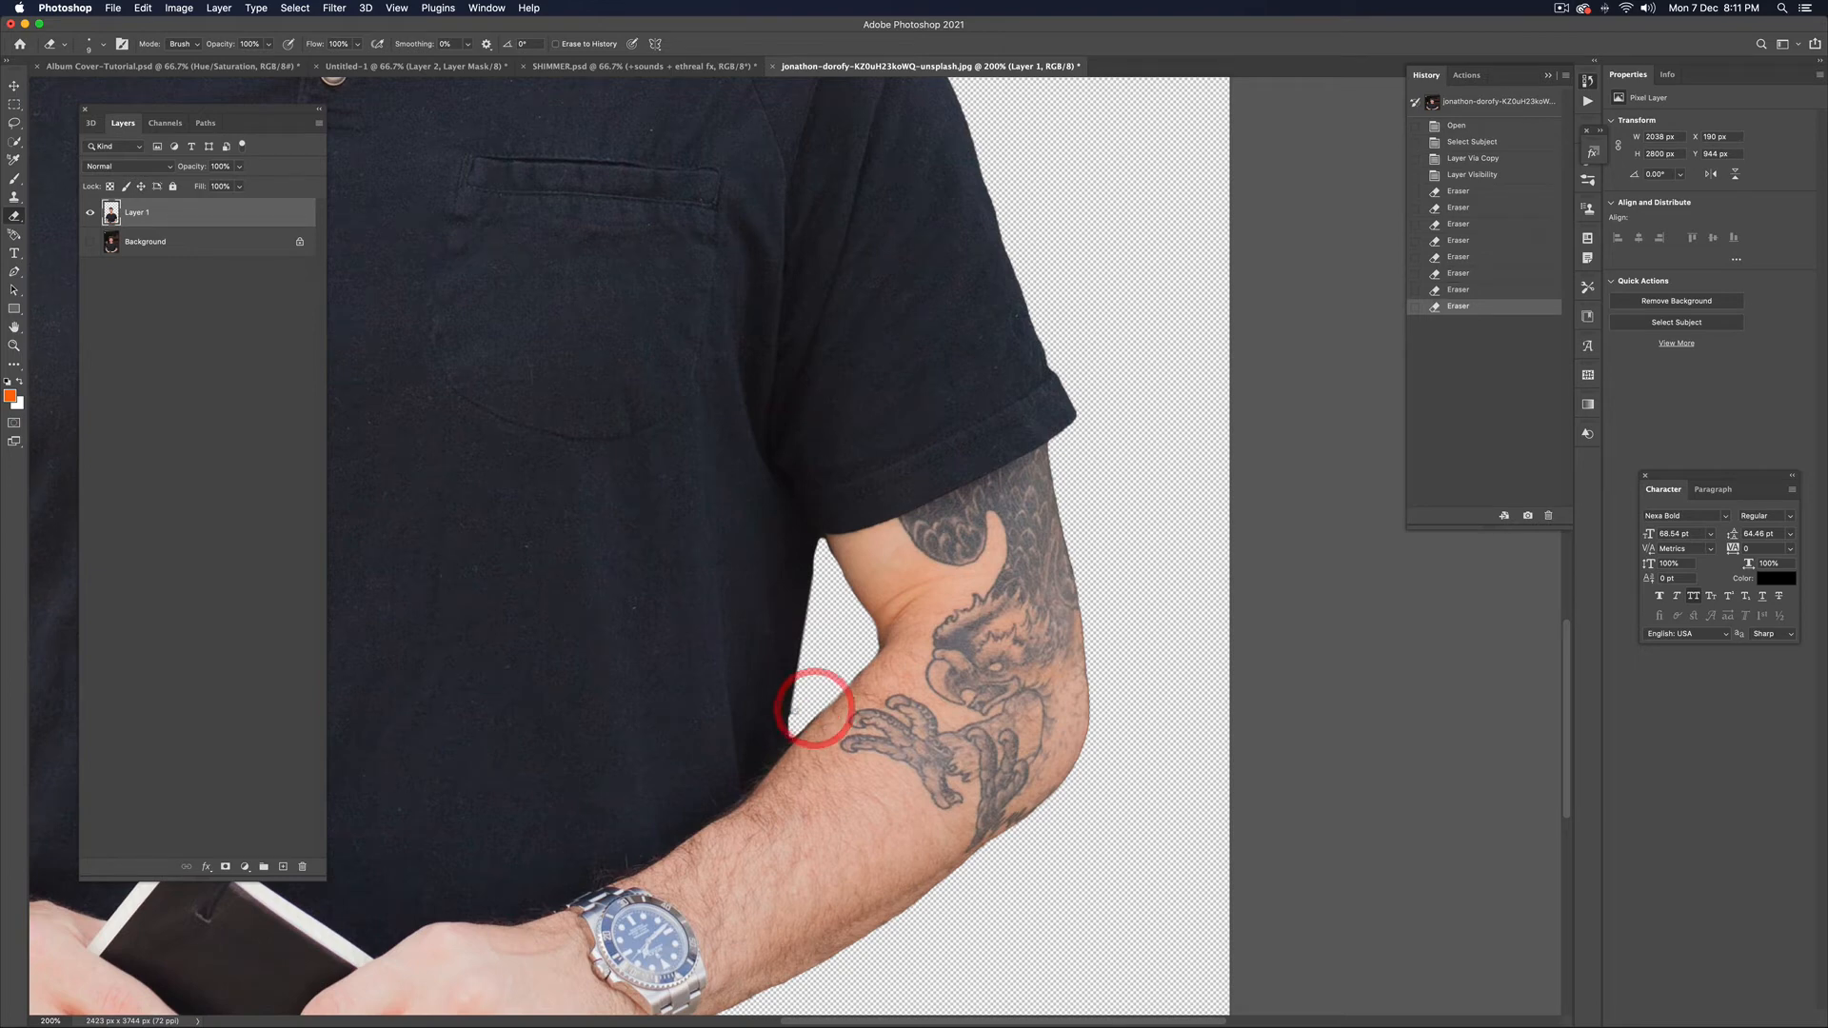
click(796, 693)
key(v)
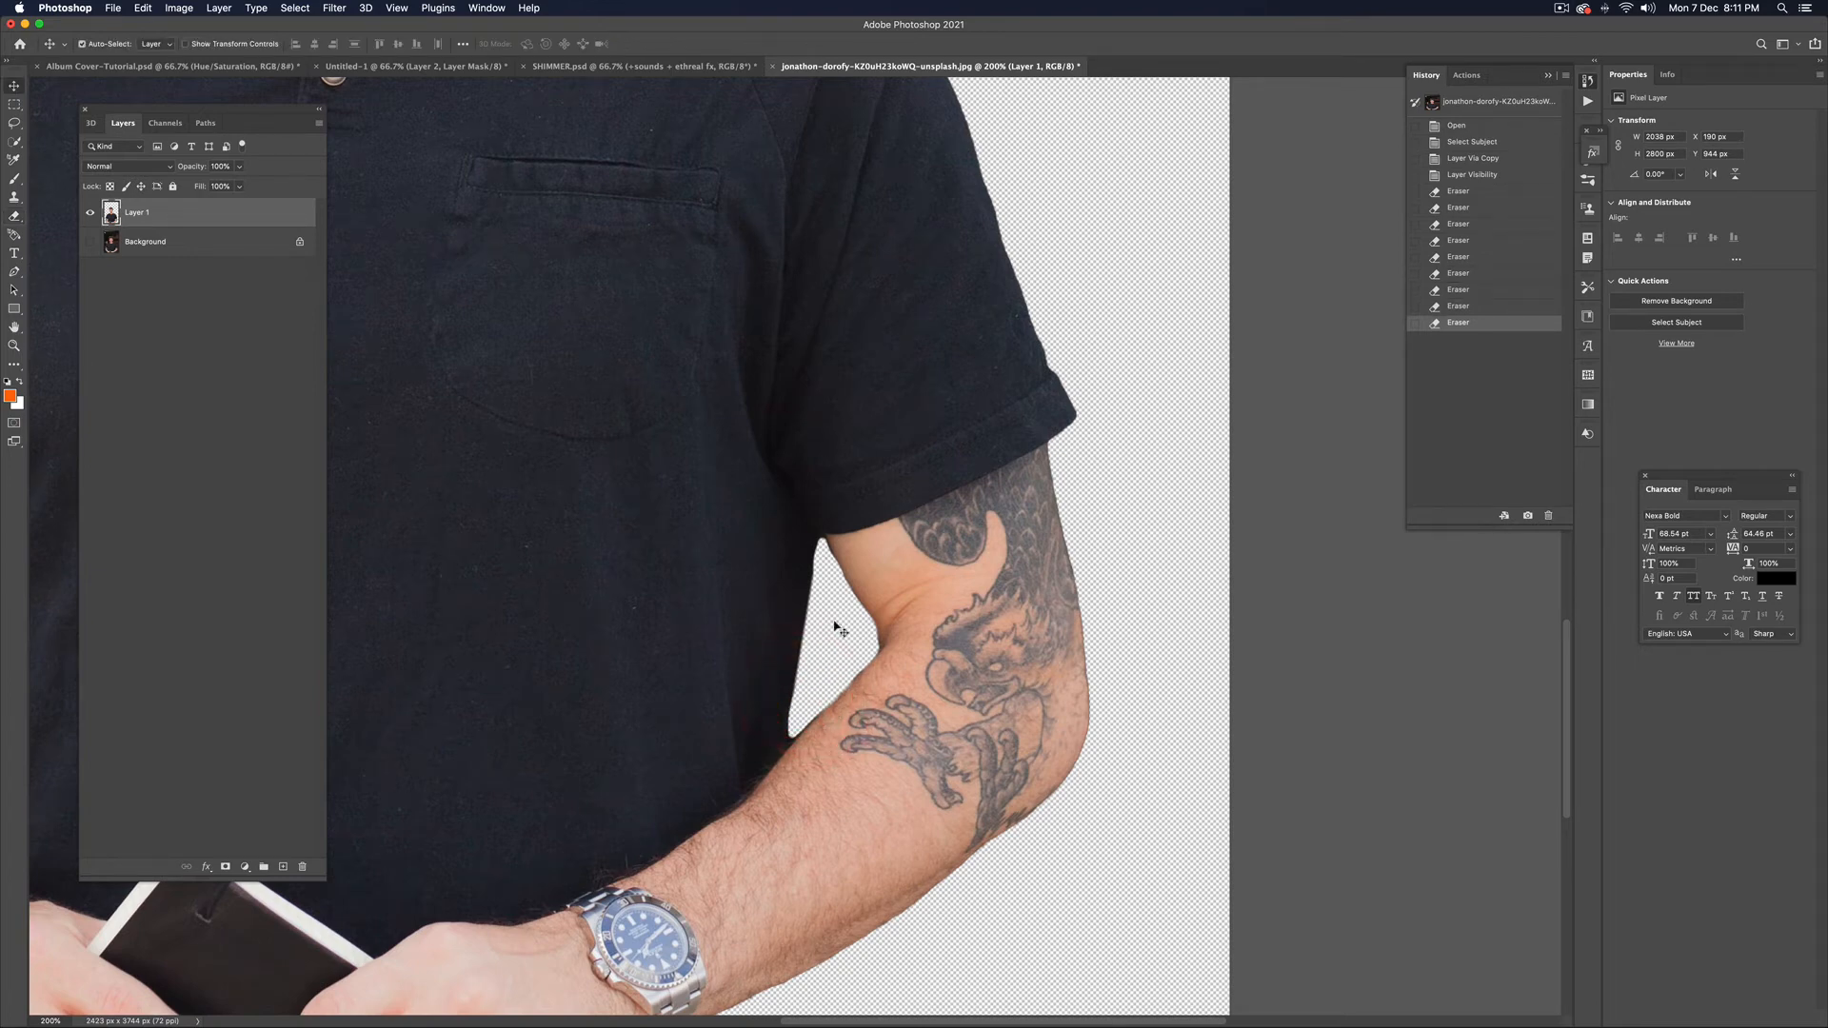
key(super+minus)
key(super+minus)
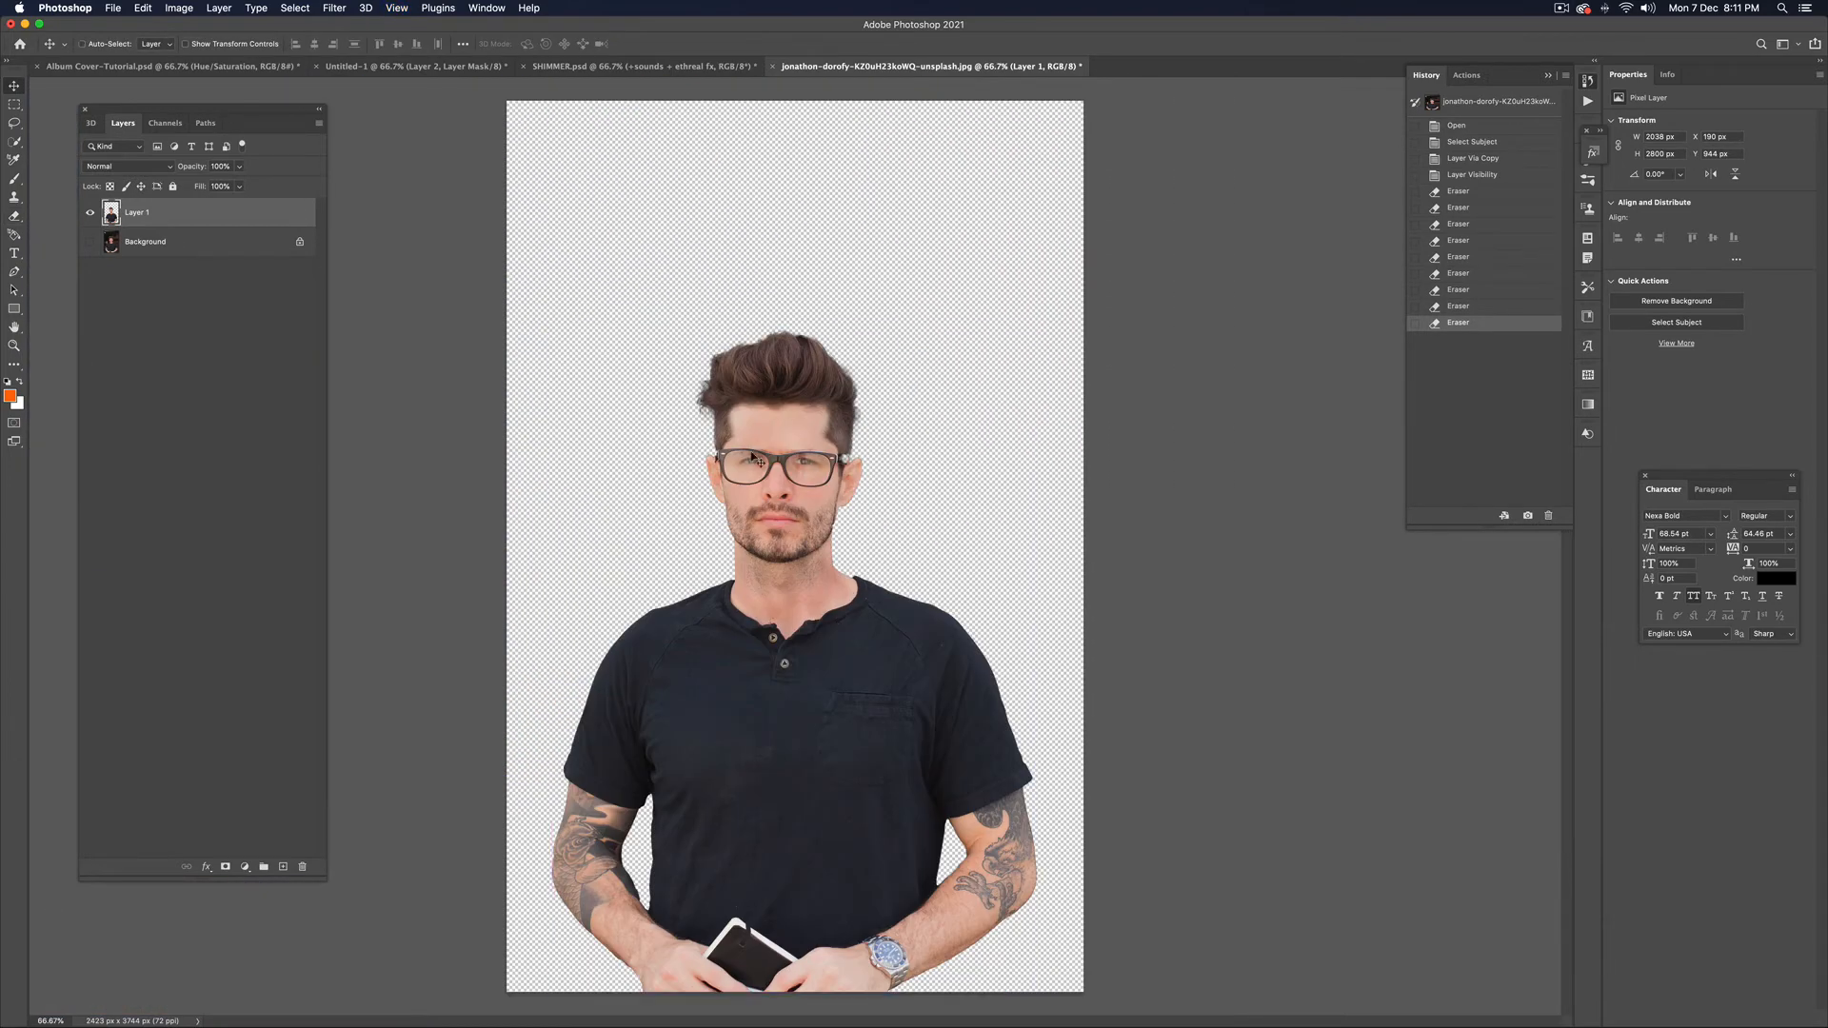
Bring the cut-out man into Album Cover-Tutorial.psd, scale him up to about 2782 px wide and centre him over the box
drag(752, 457, 126, 69)
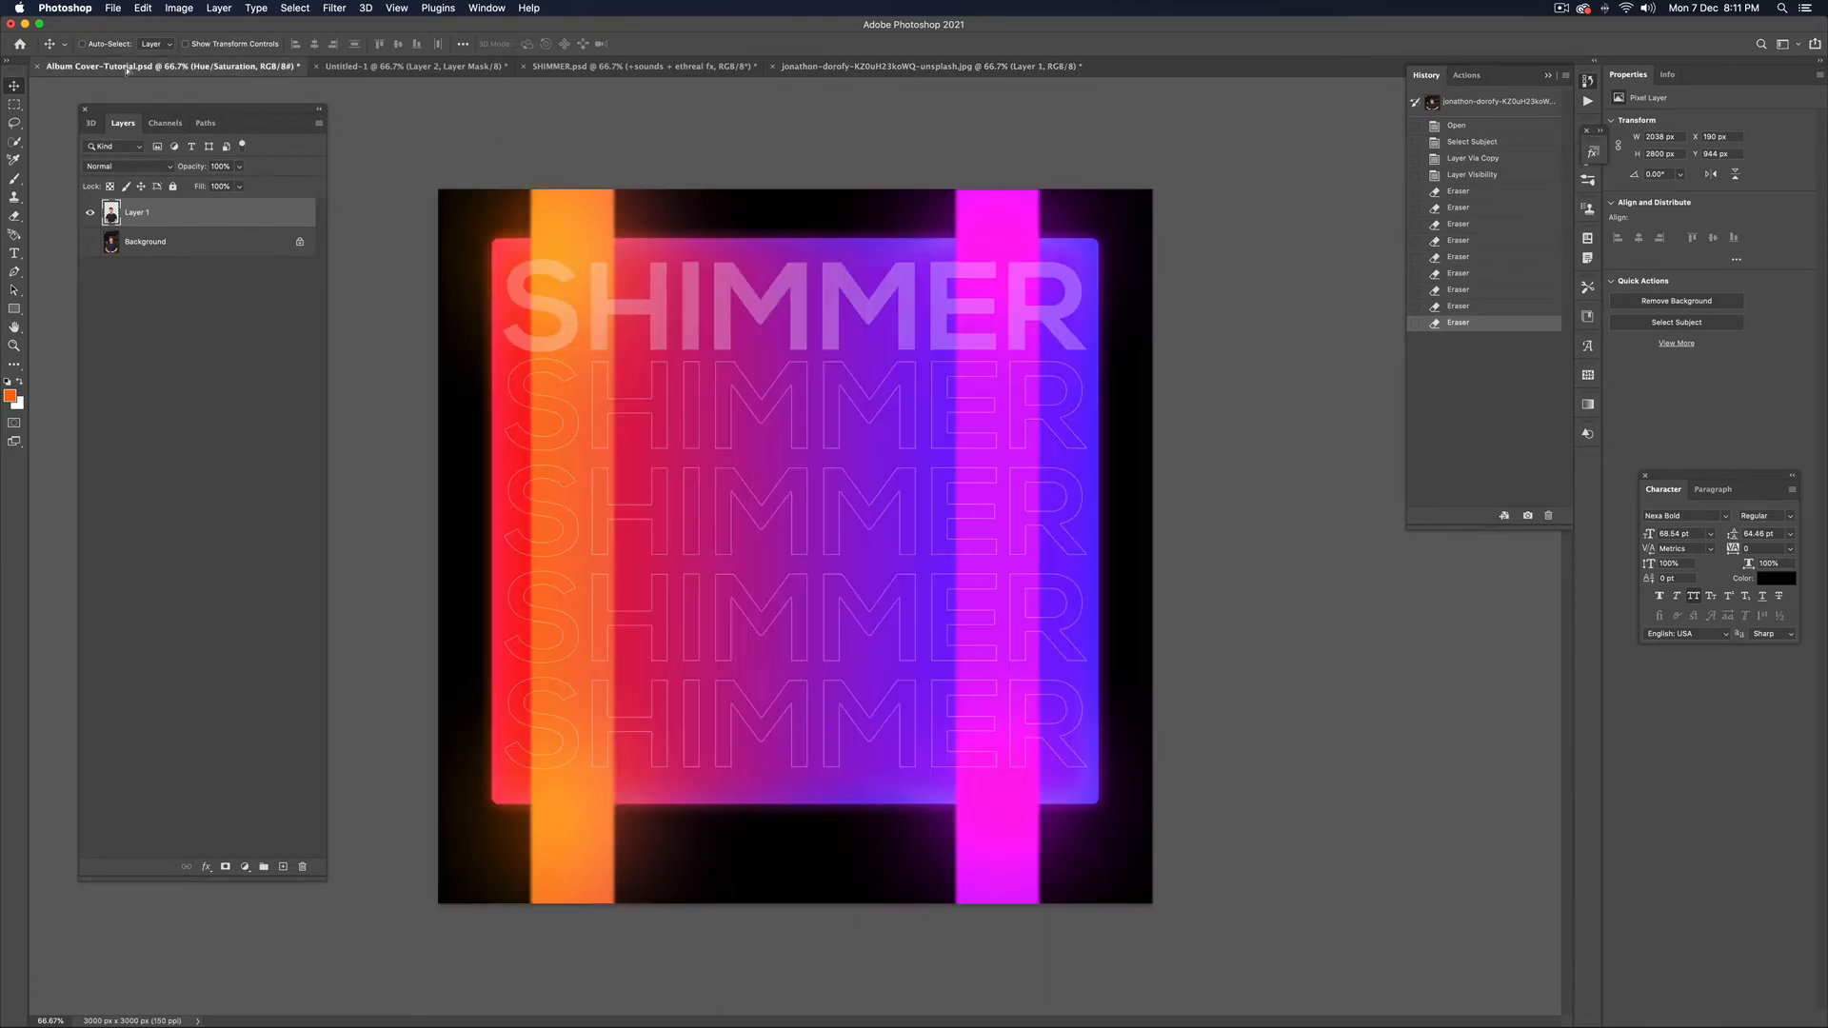
drag(671, 343, 813, 552)
key(ctrl+t)
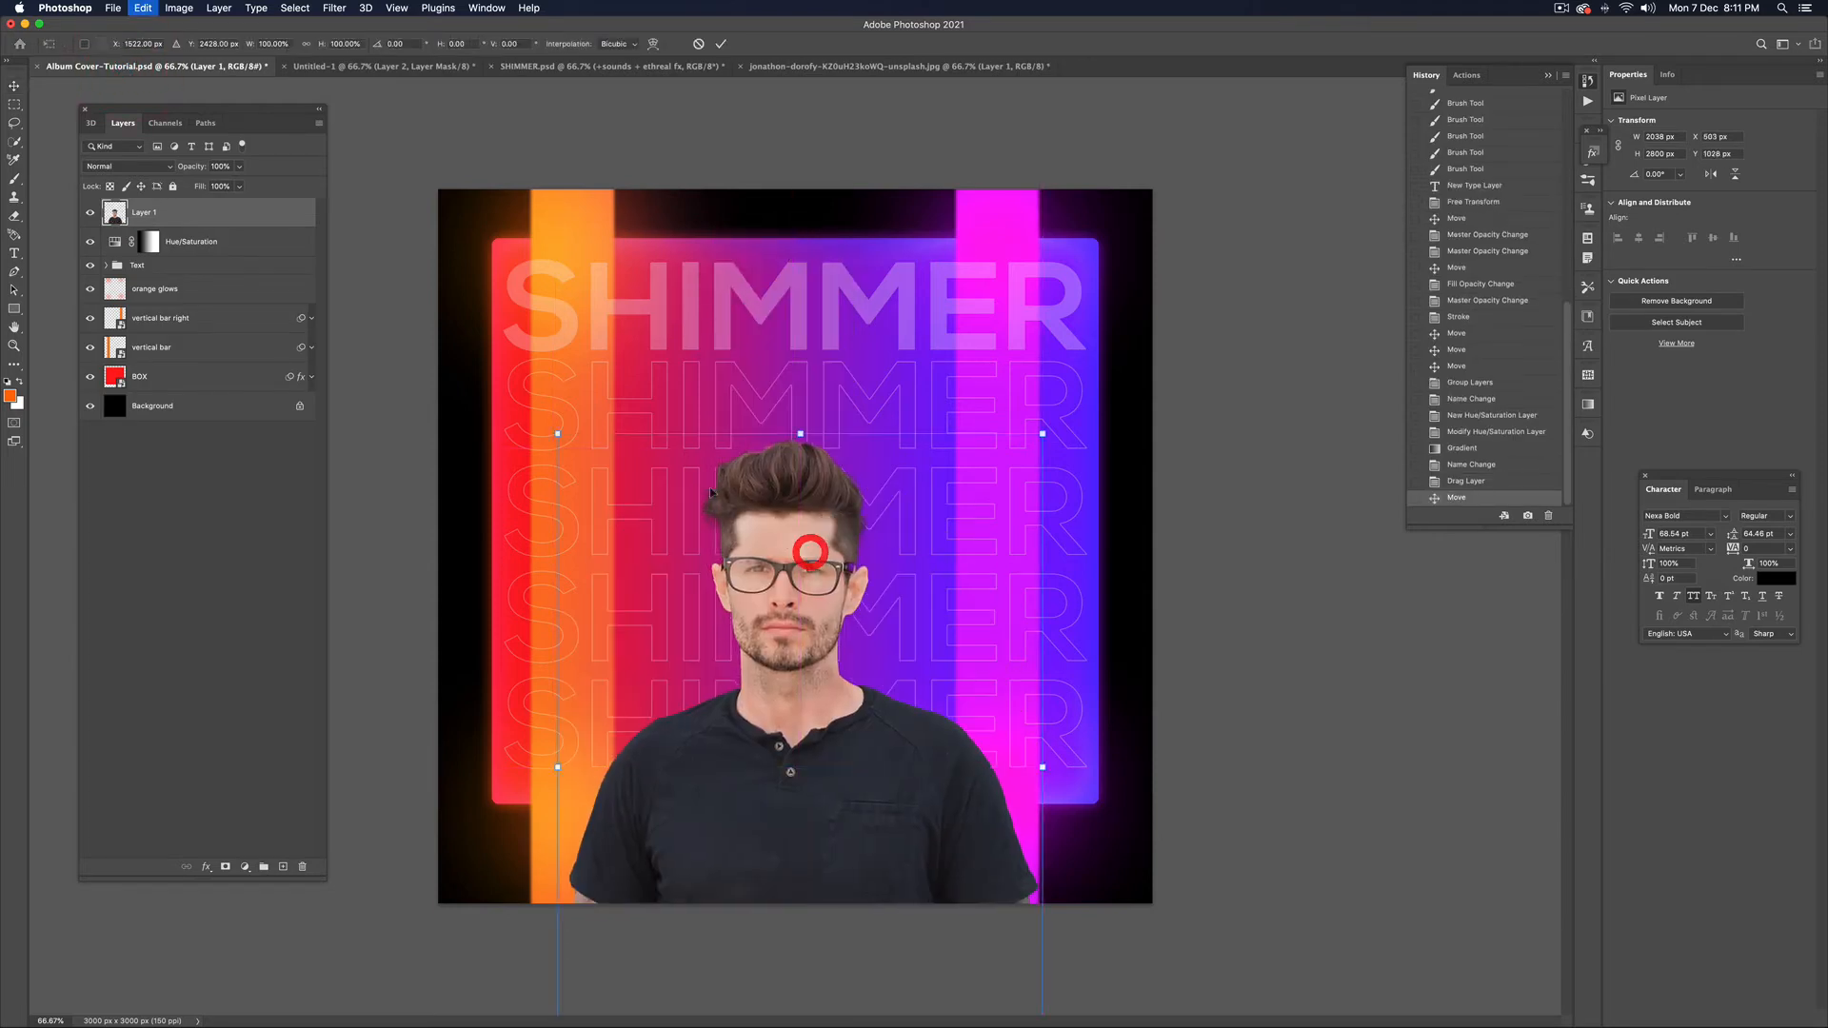
drag(558, 433, 409, 353)
double_click(831, 521)
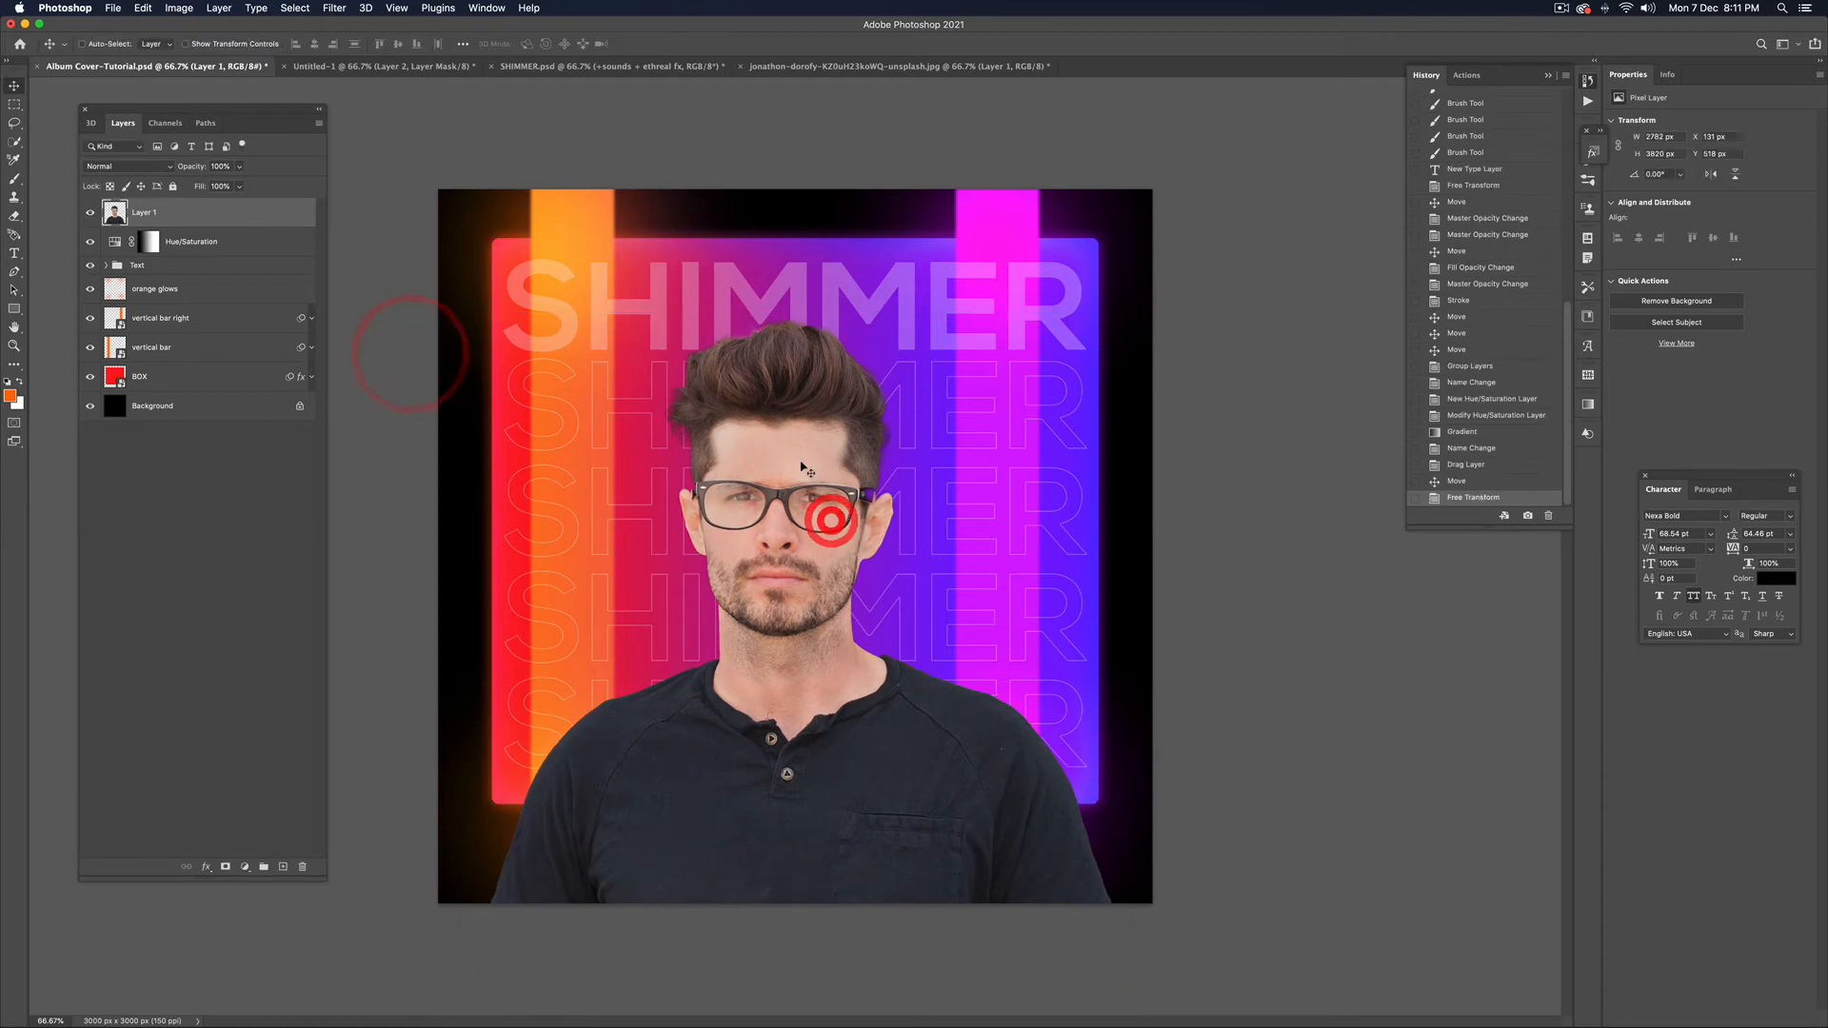
drag(806, 470, 794, 464)
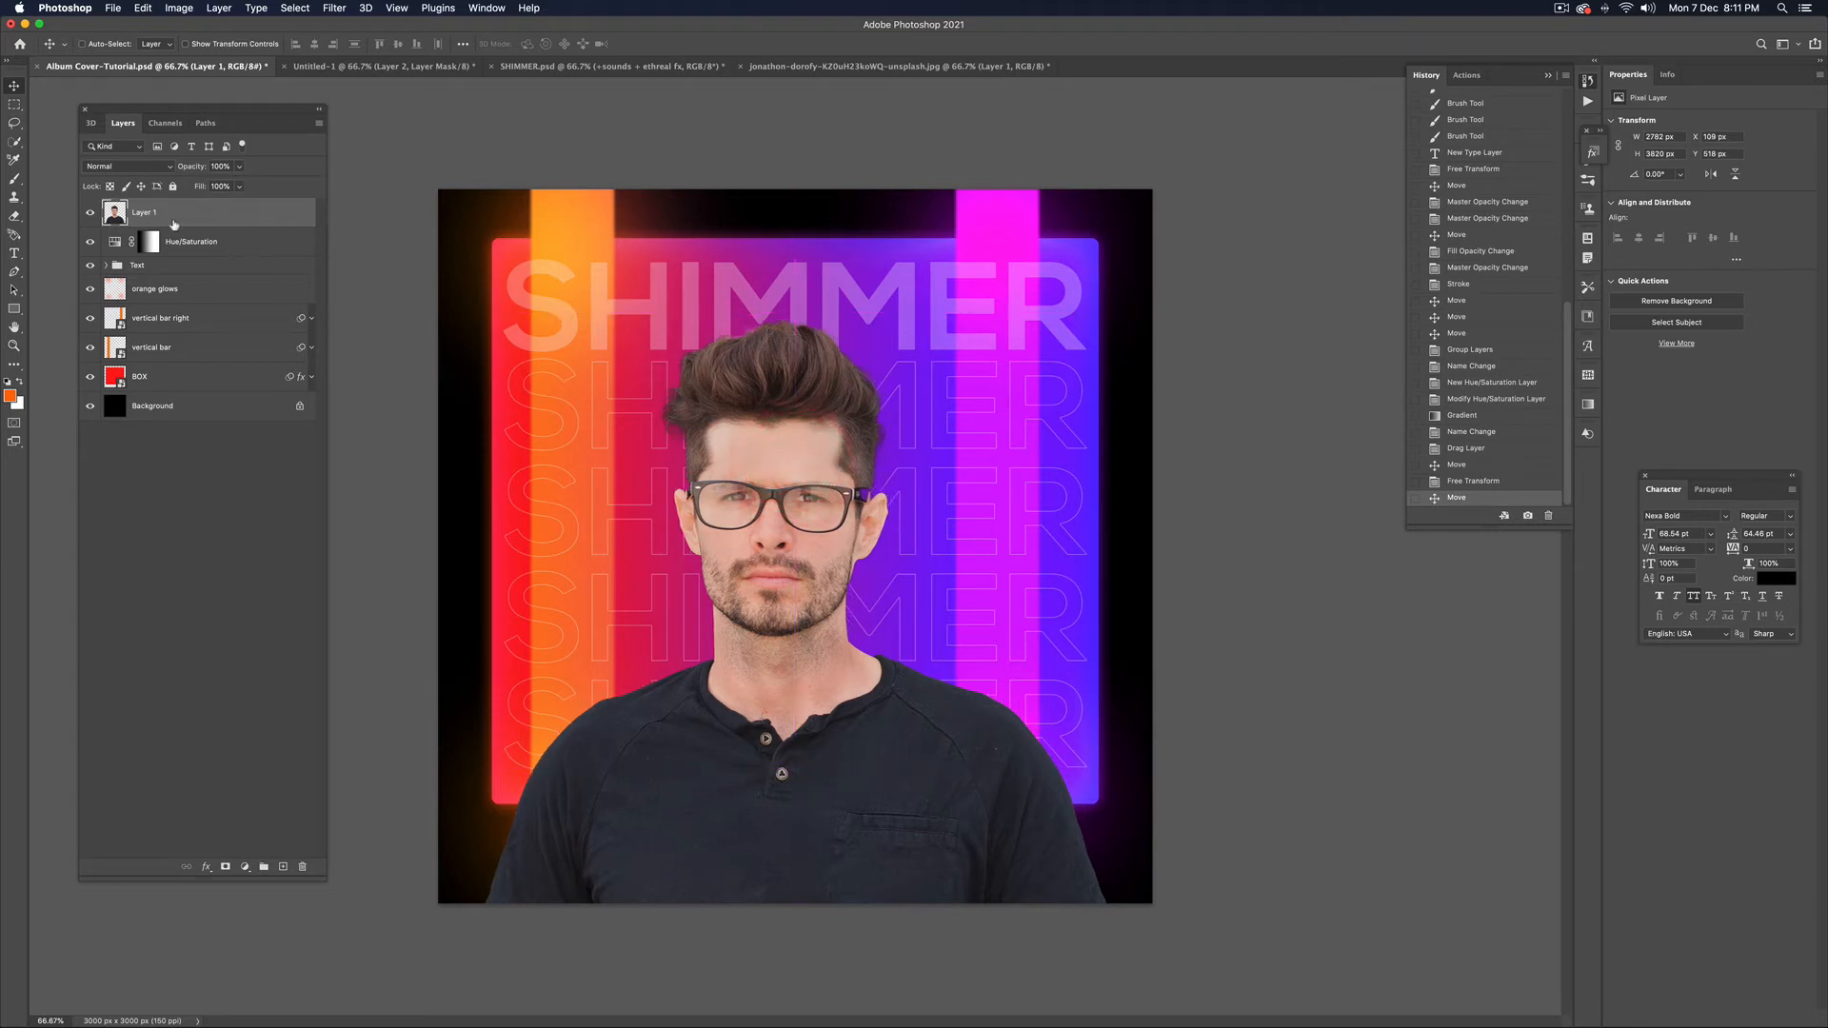
Rename the cut-out man's layer as model
double_click(142, 213)
text(model)
key(Return)
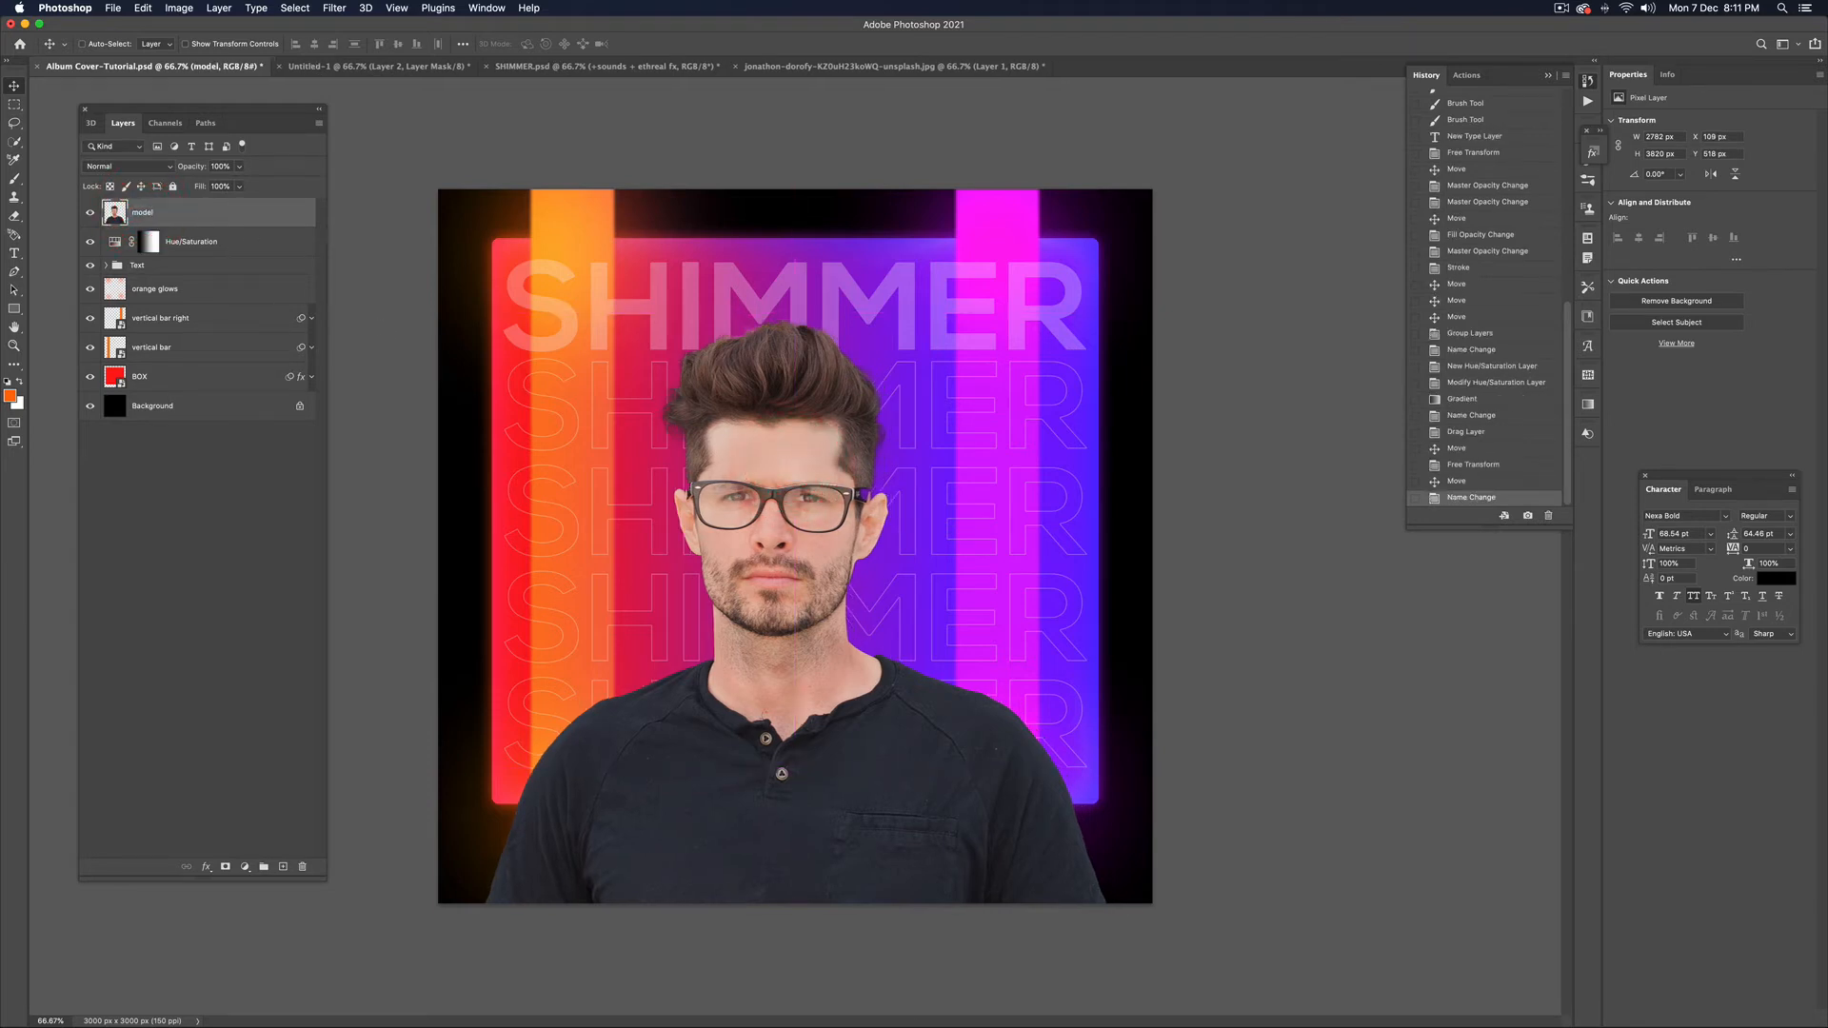
Add a Color Balance adjustment clipped to the model layer, with midtones shifted to red +64 and moderately toward blue
click(245, 866)
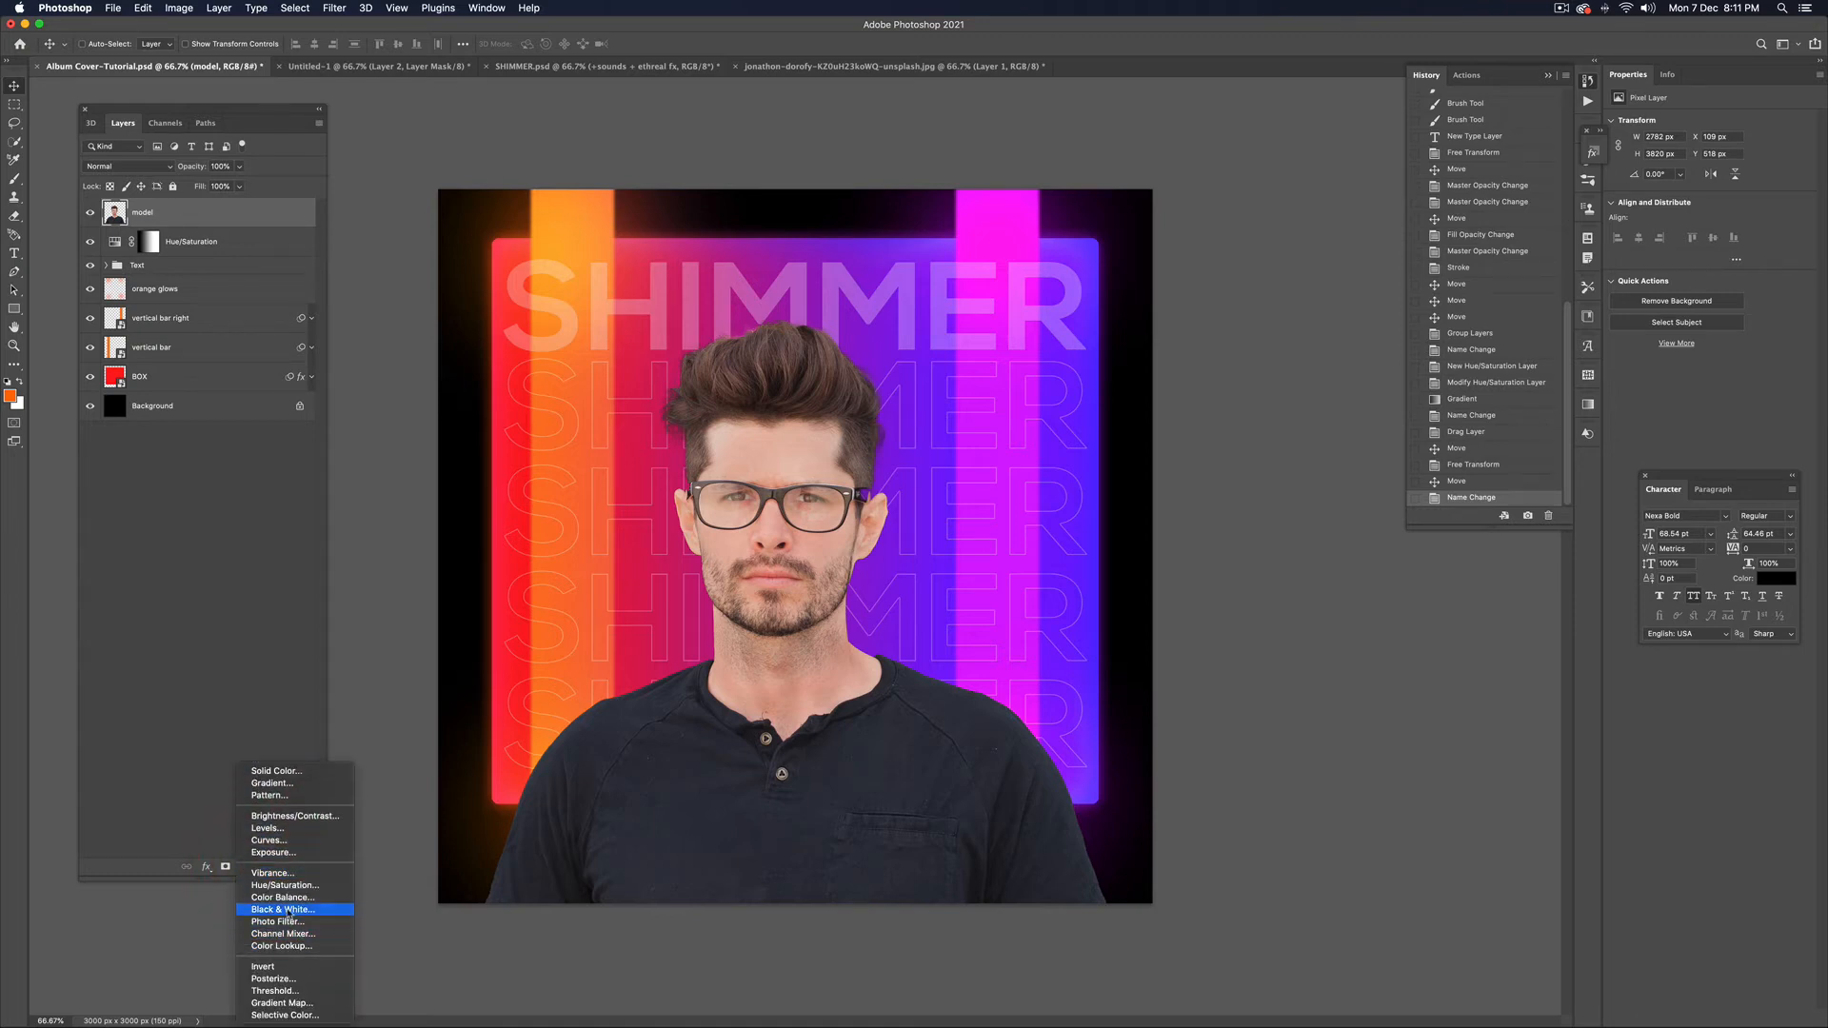
click(283, 896)
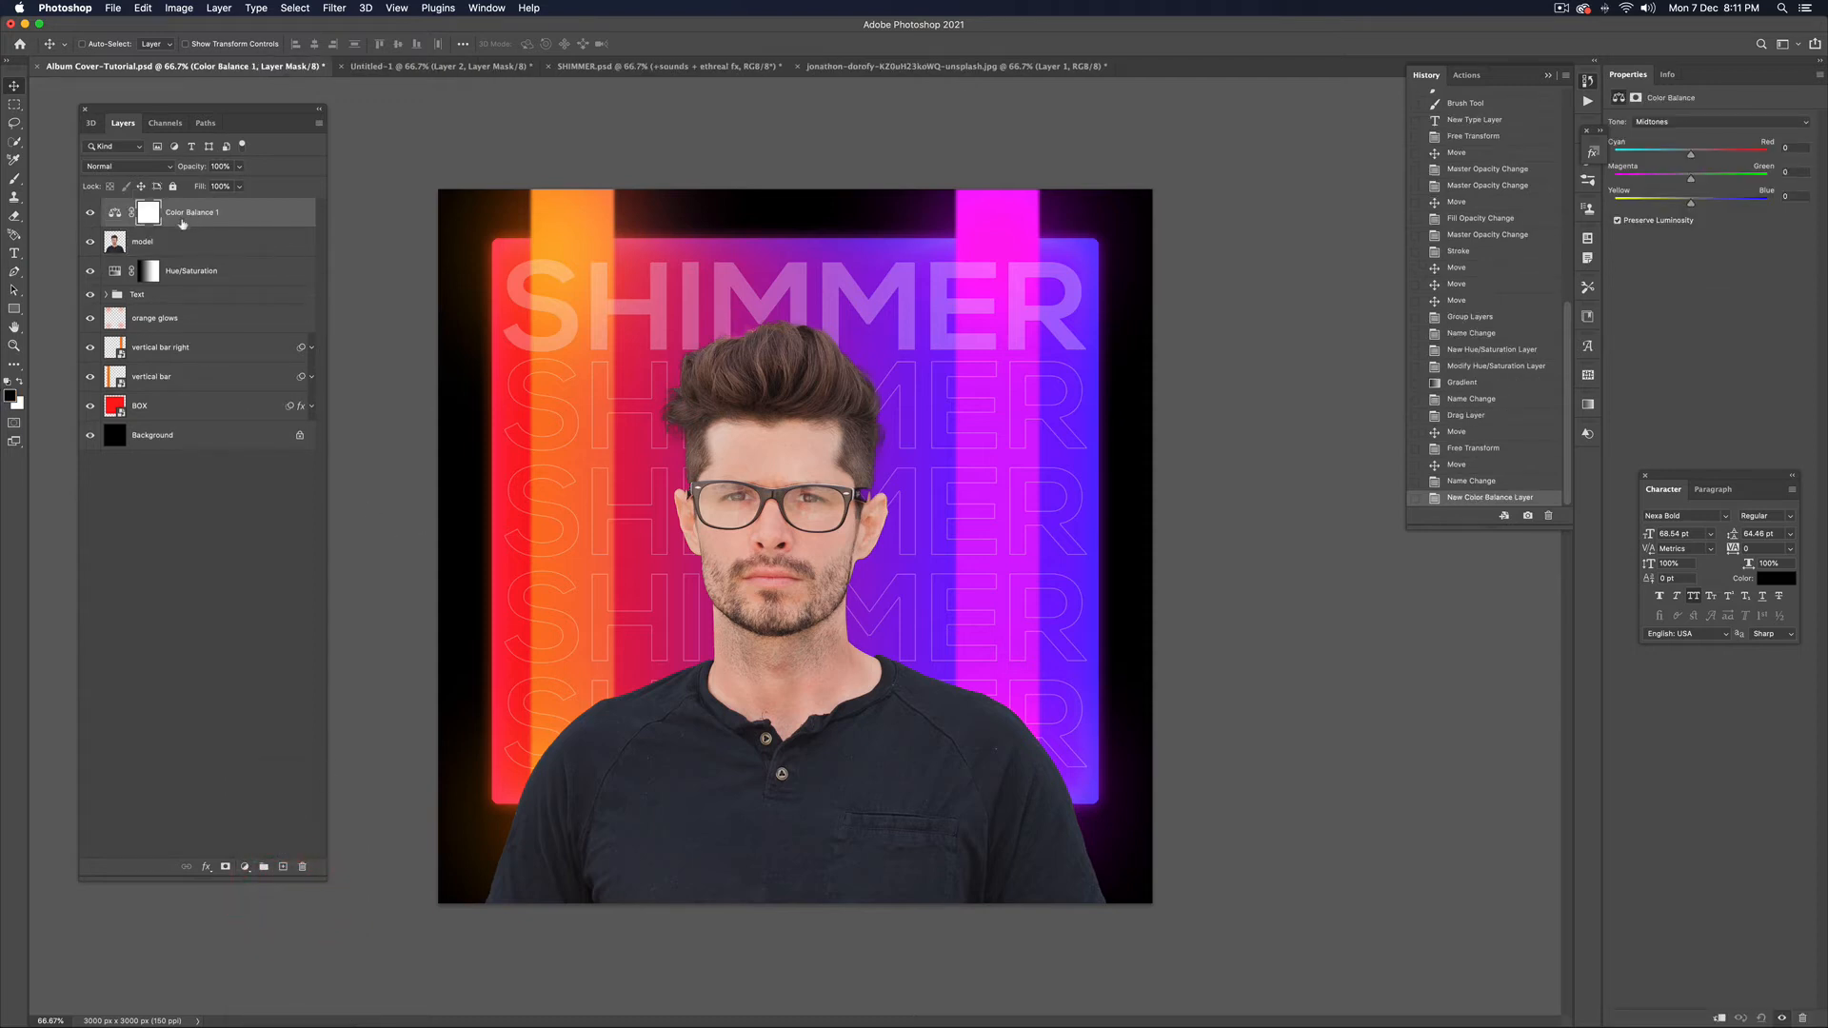
right_click(243, 218)
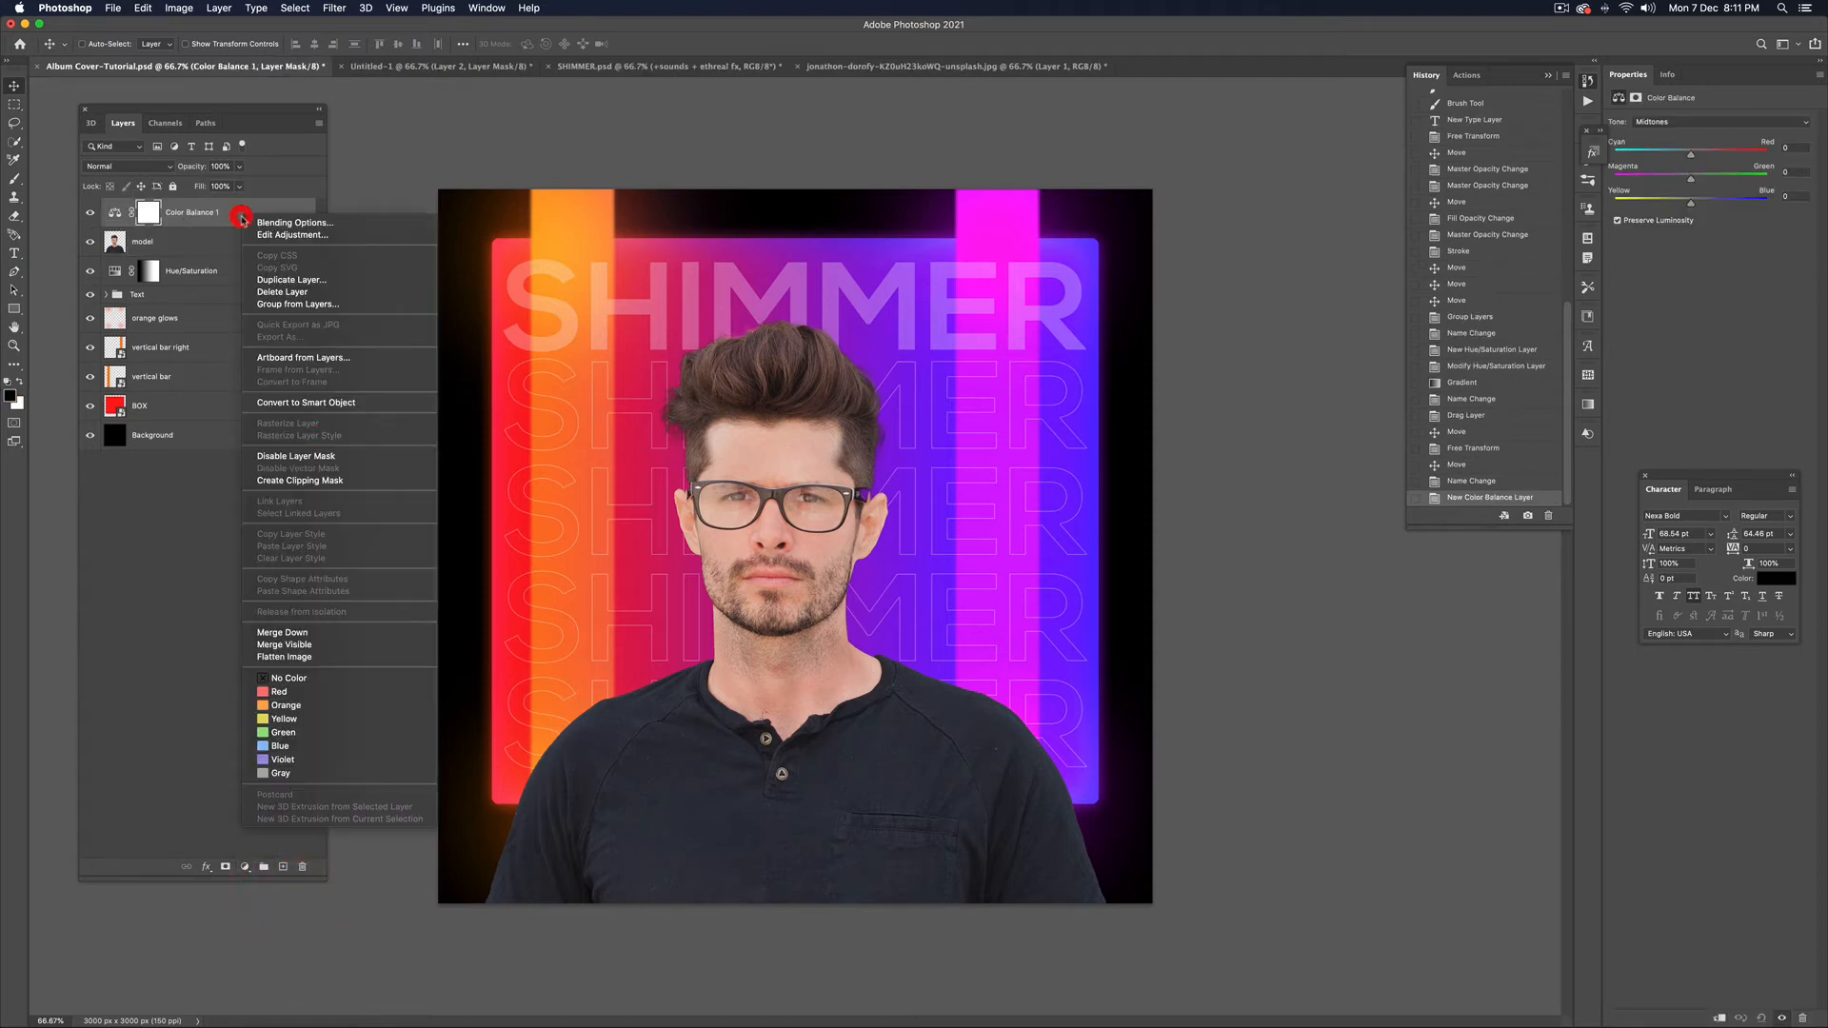
click(321, 481)
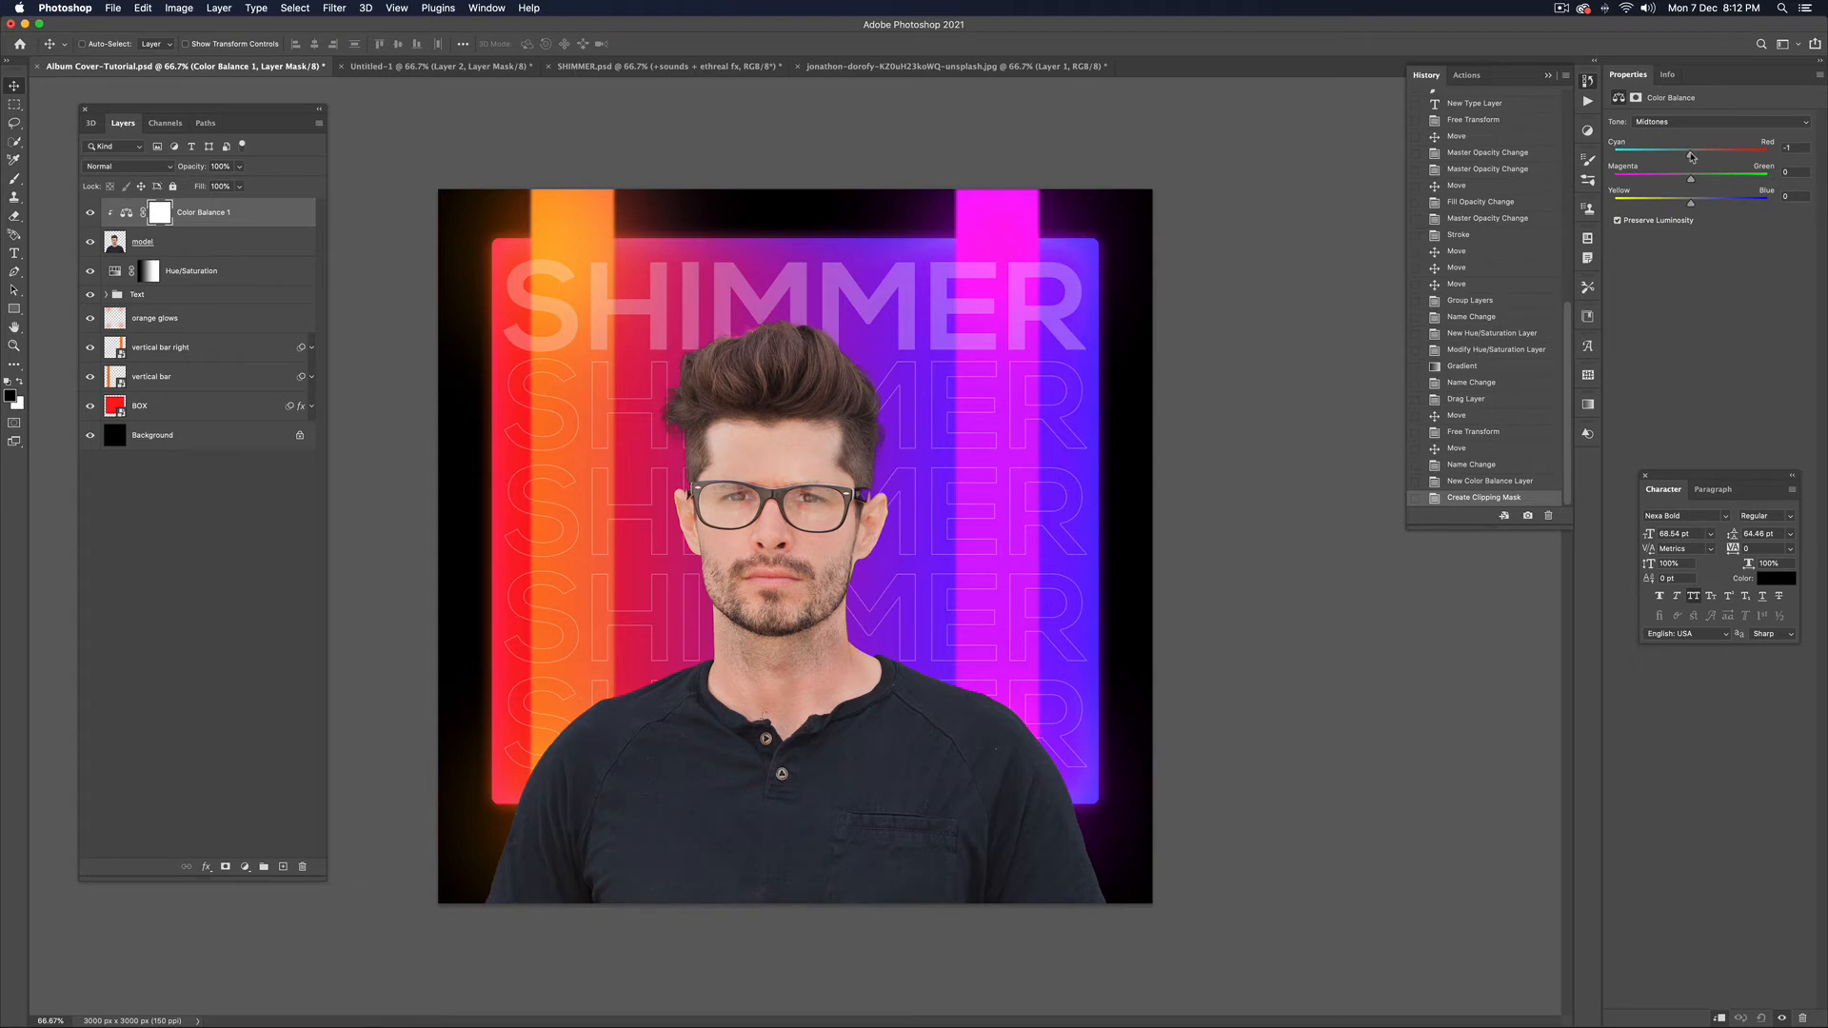
drag(1695, 158, 1719, 207)
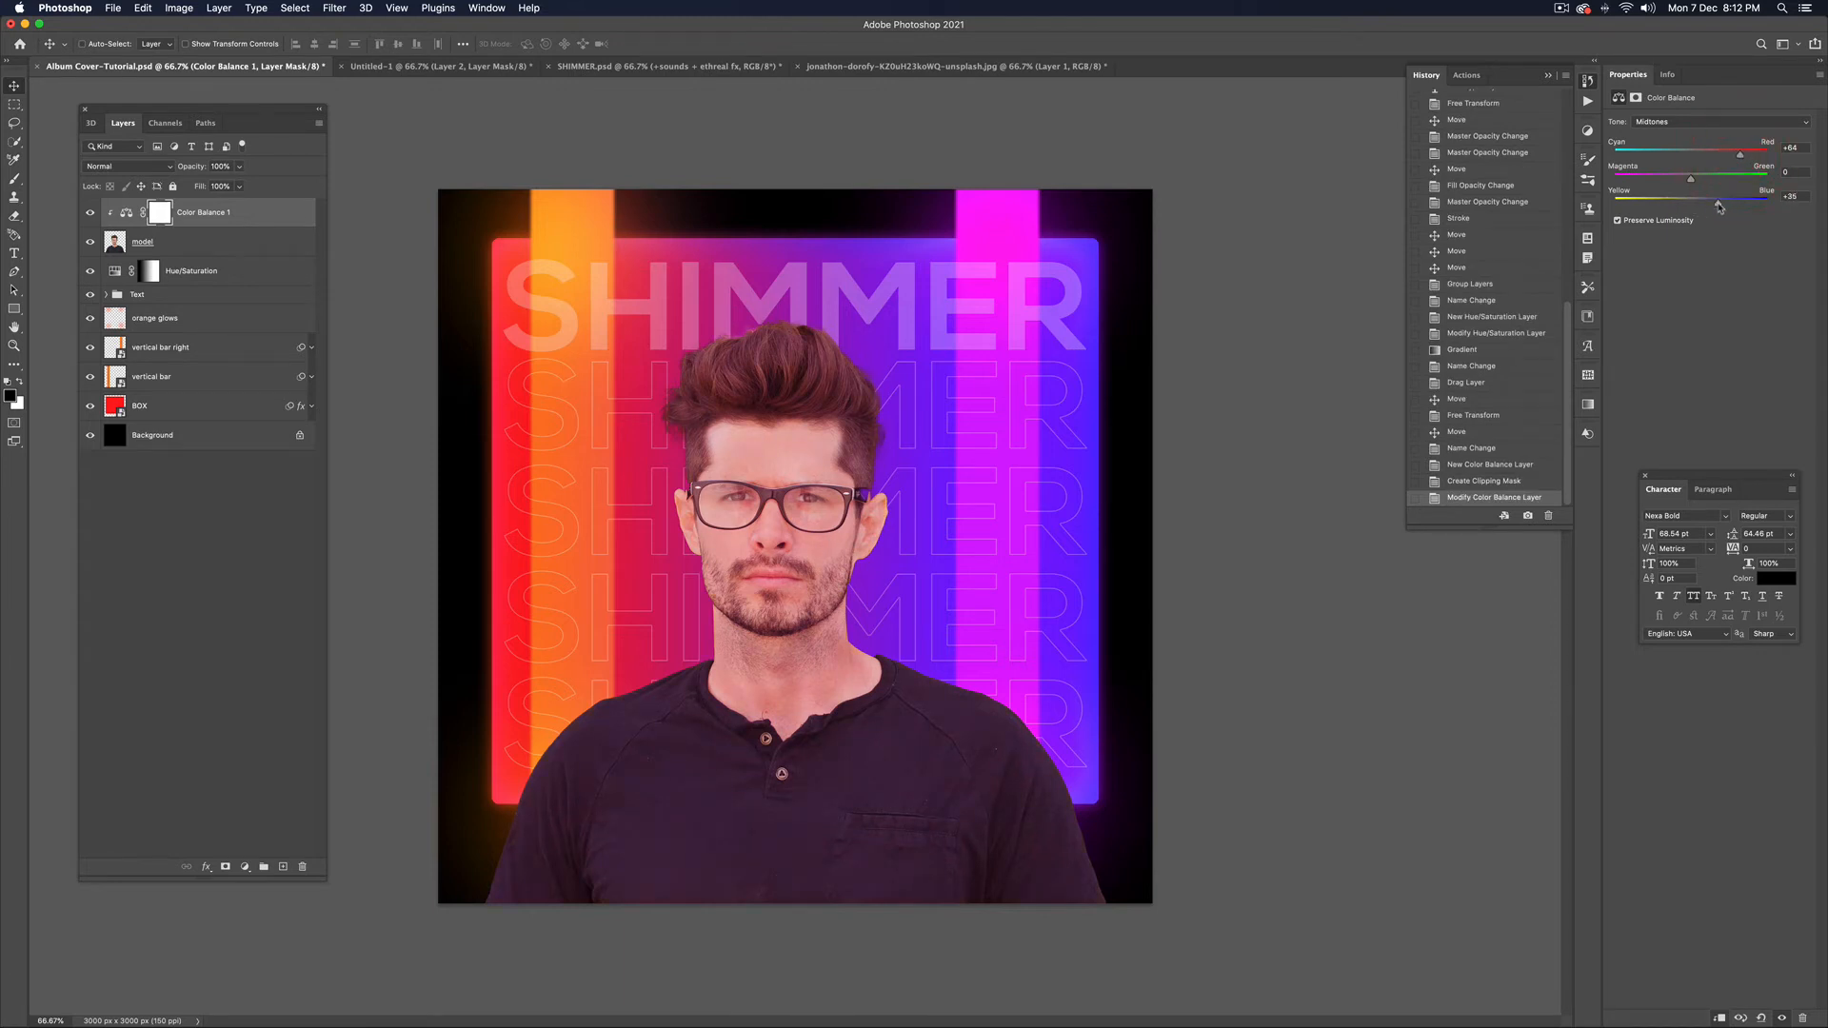
drag(1719, 206, 1713, 205)
Add a Curves adjustment clipped to the model and darken it with a curve point at input 143, output 104
click(244, 867)
click(268, 951)
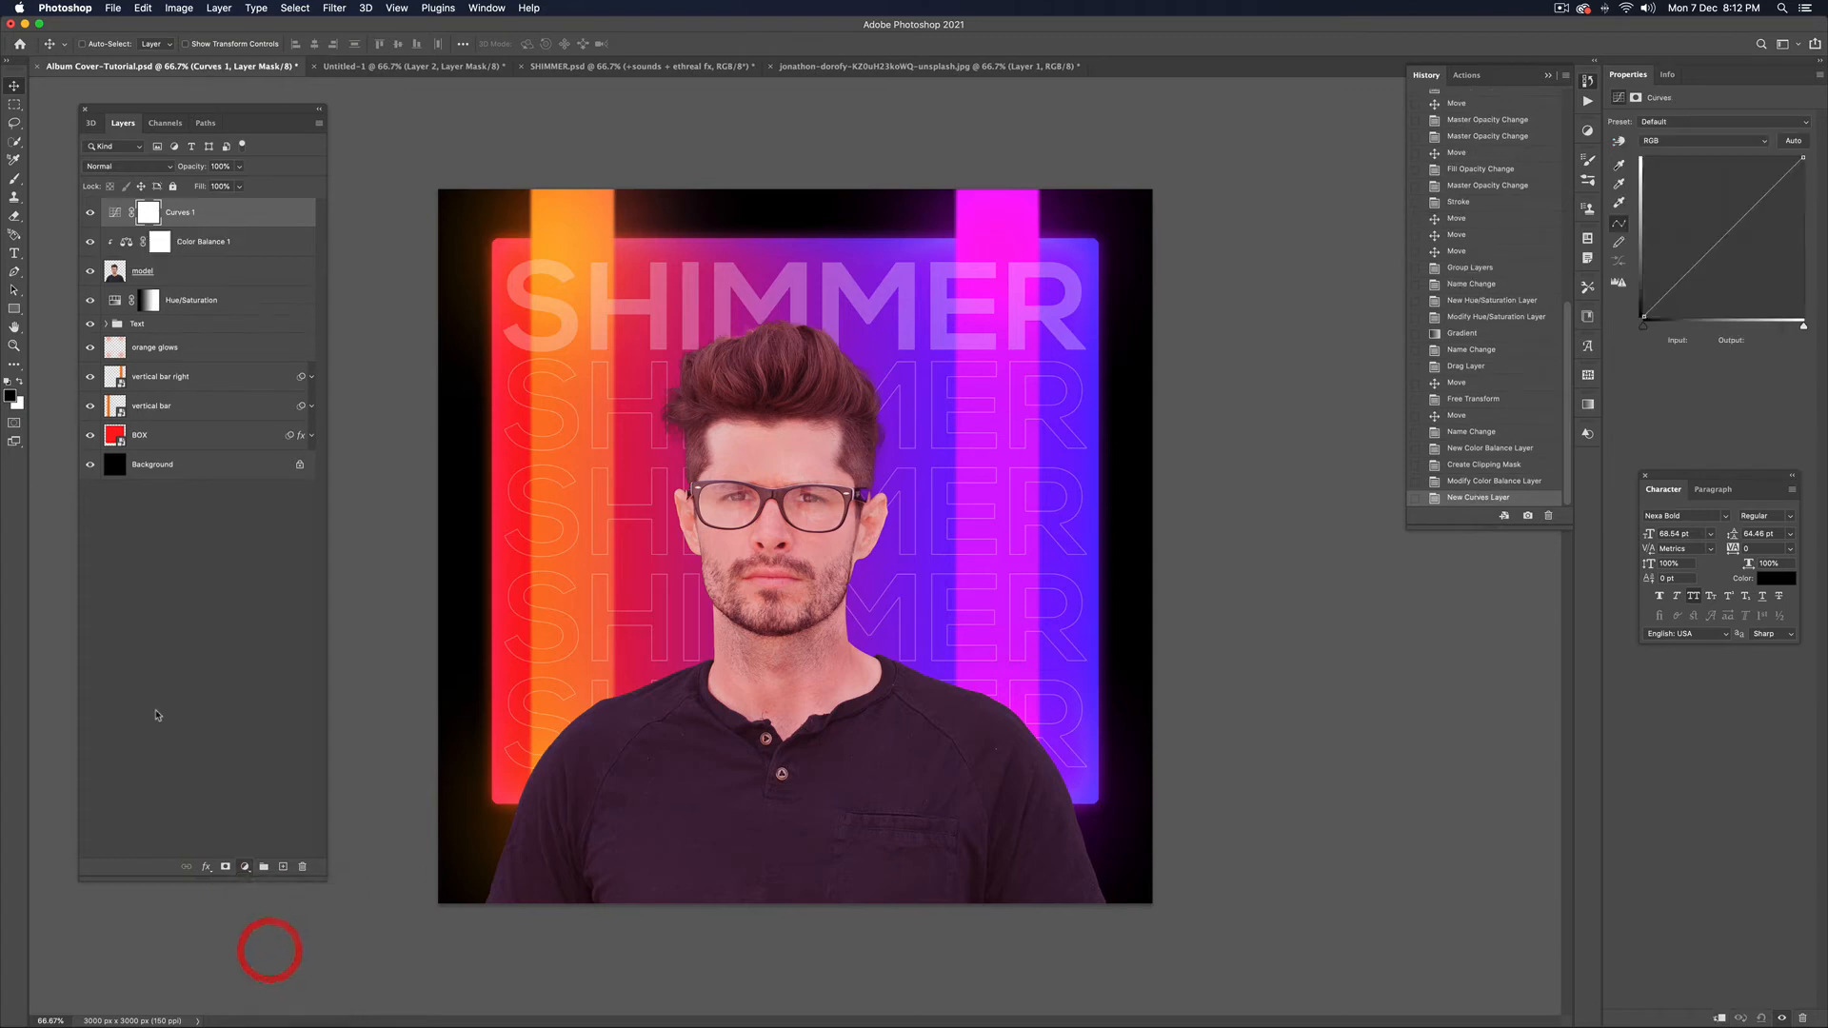
right_click(242, 222)
click(349, 484)
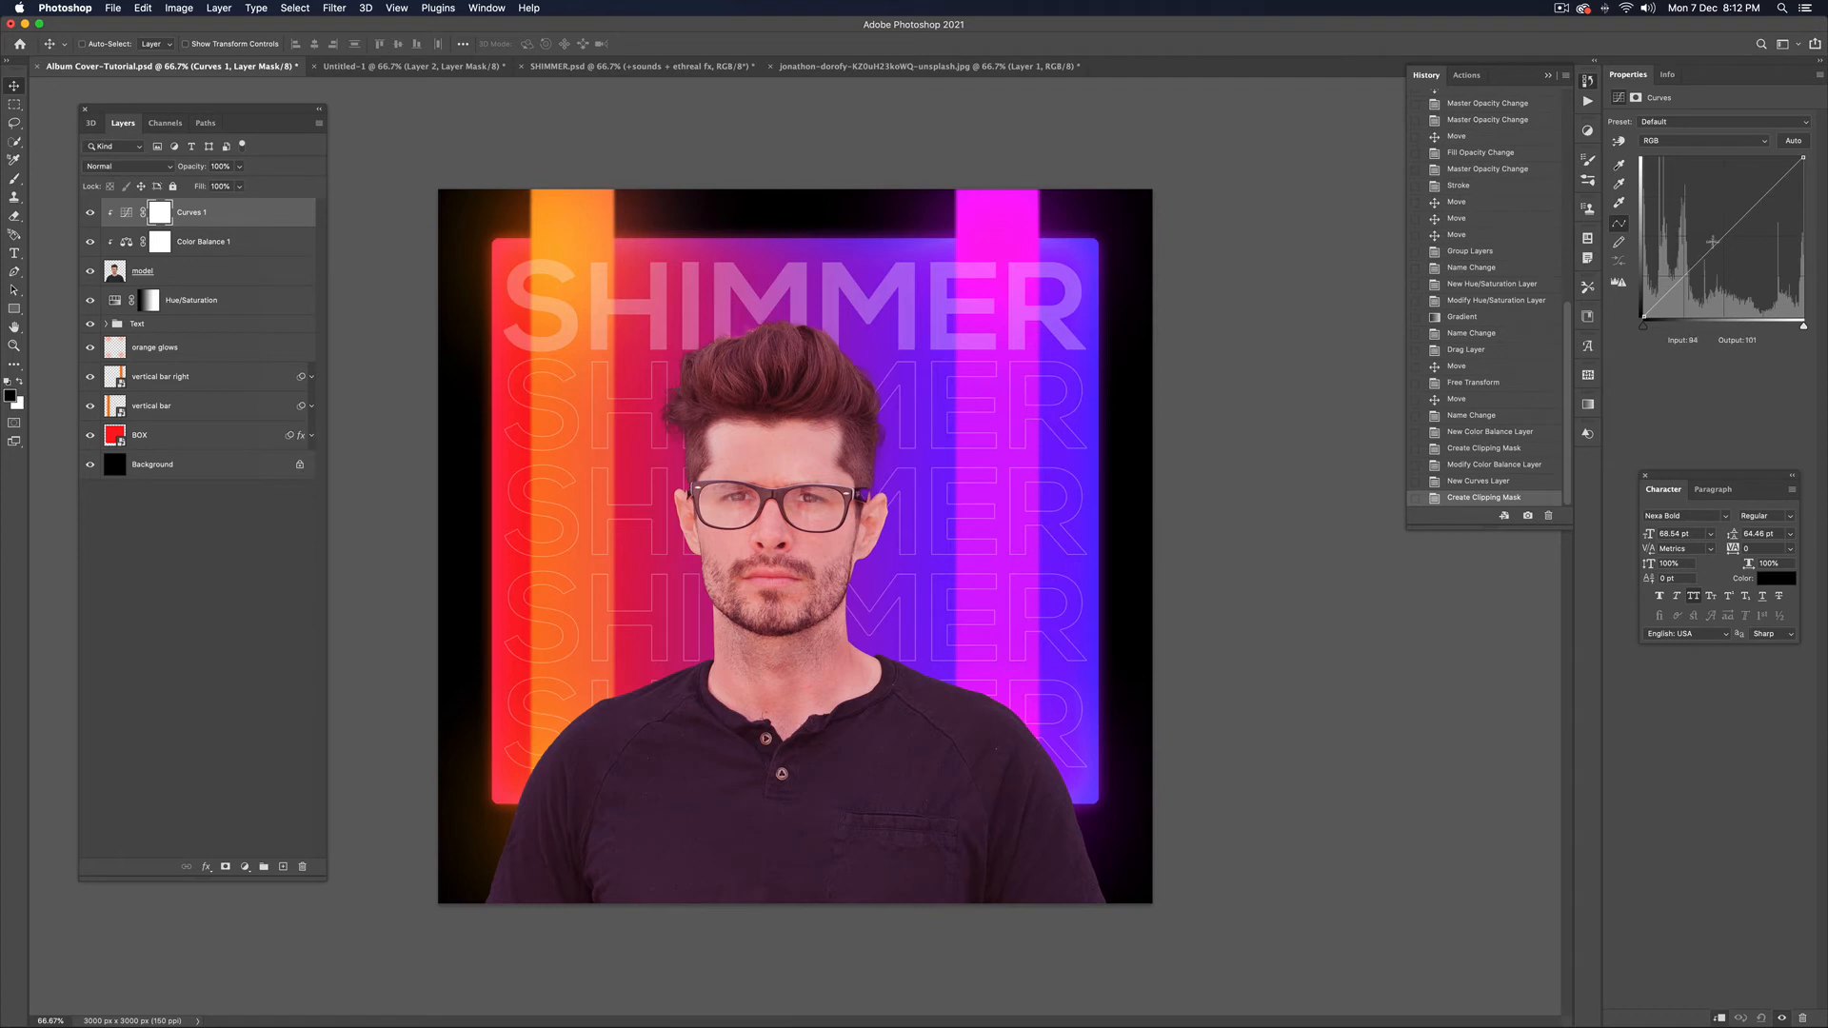
drag(1719, 238, 1735, 249)
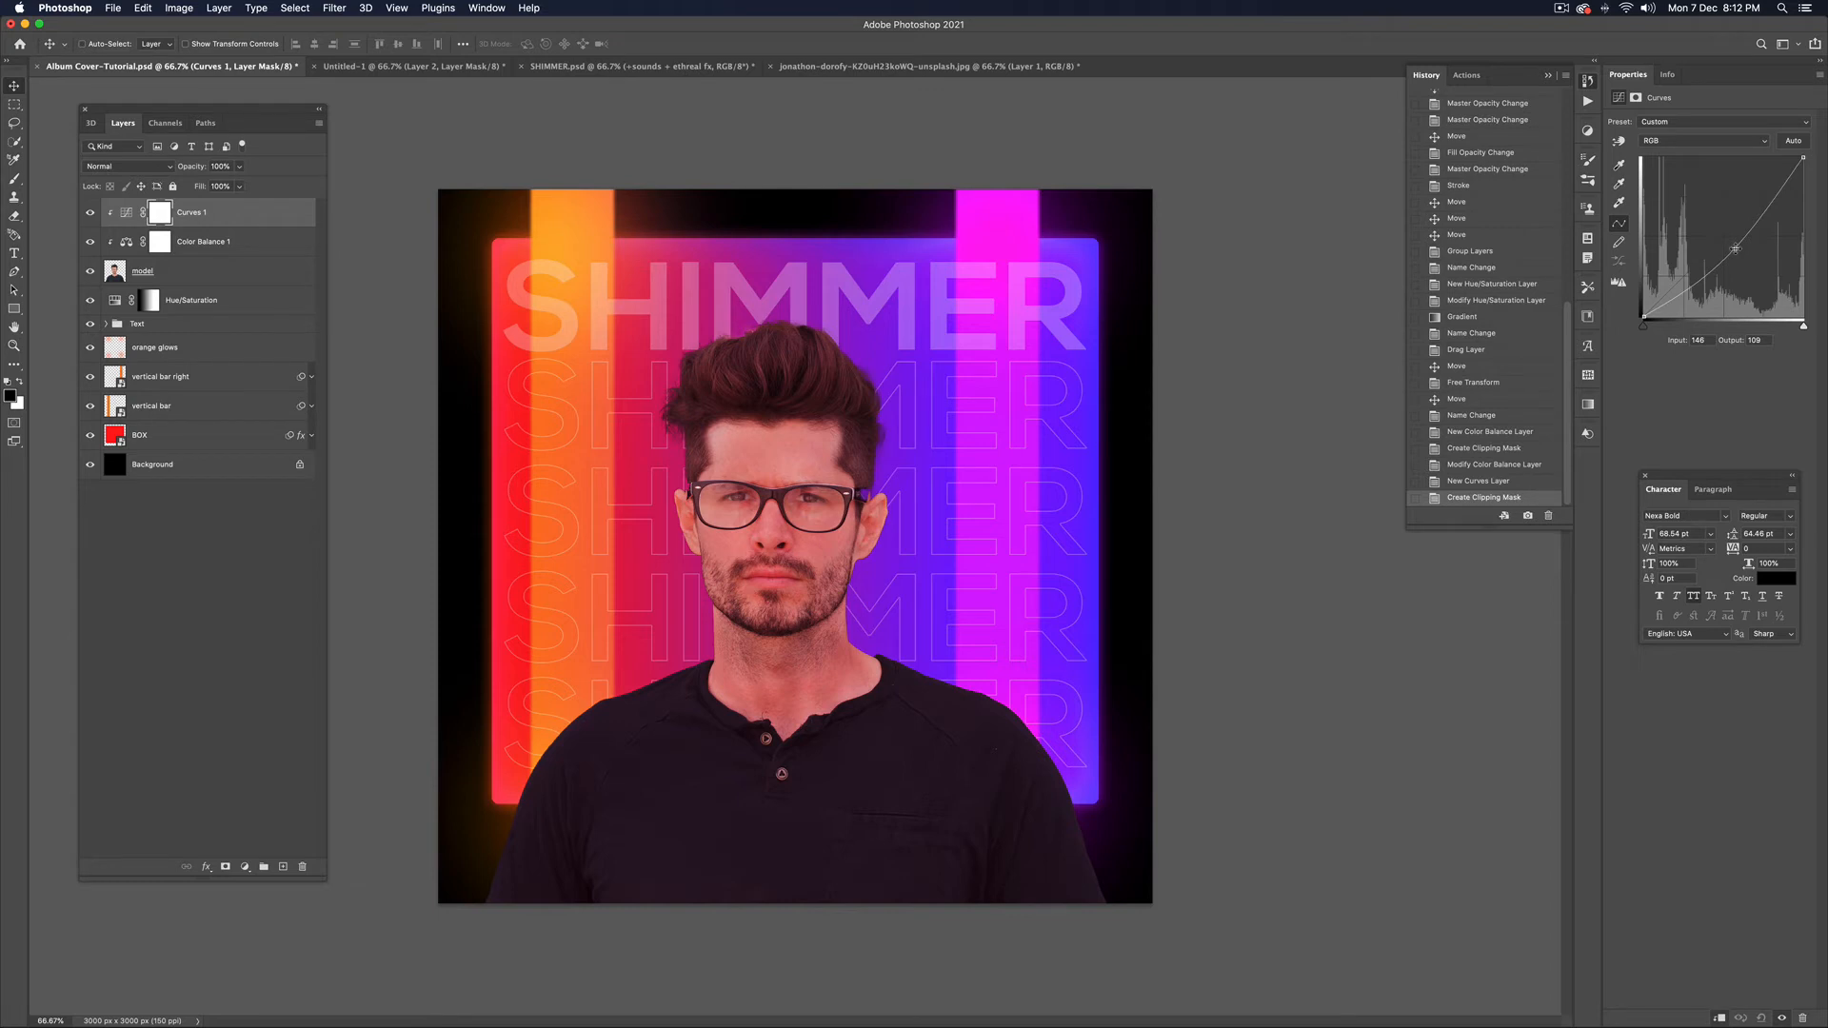
drag(1735, 249, 1733, 252)
click(1733, 251)
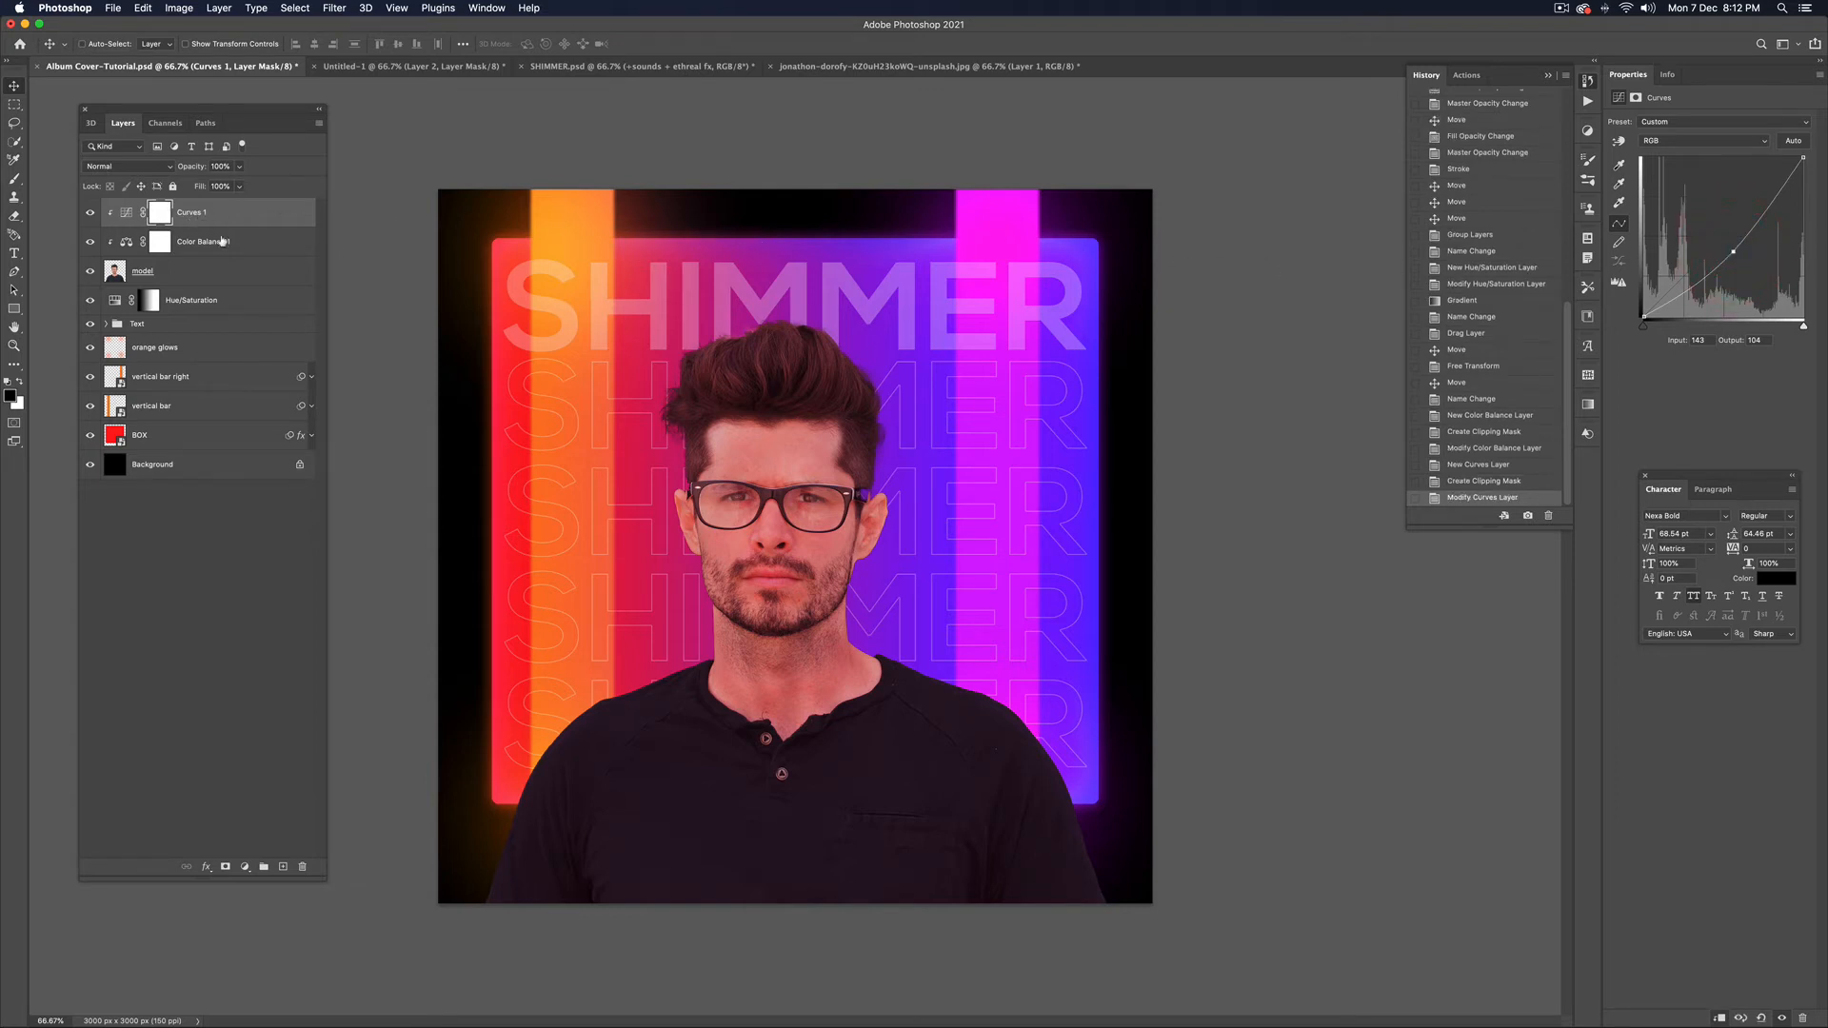
Add a new layer above the Curves adjustment and name it lighting on model
click(245, 867)
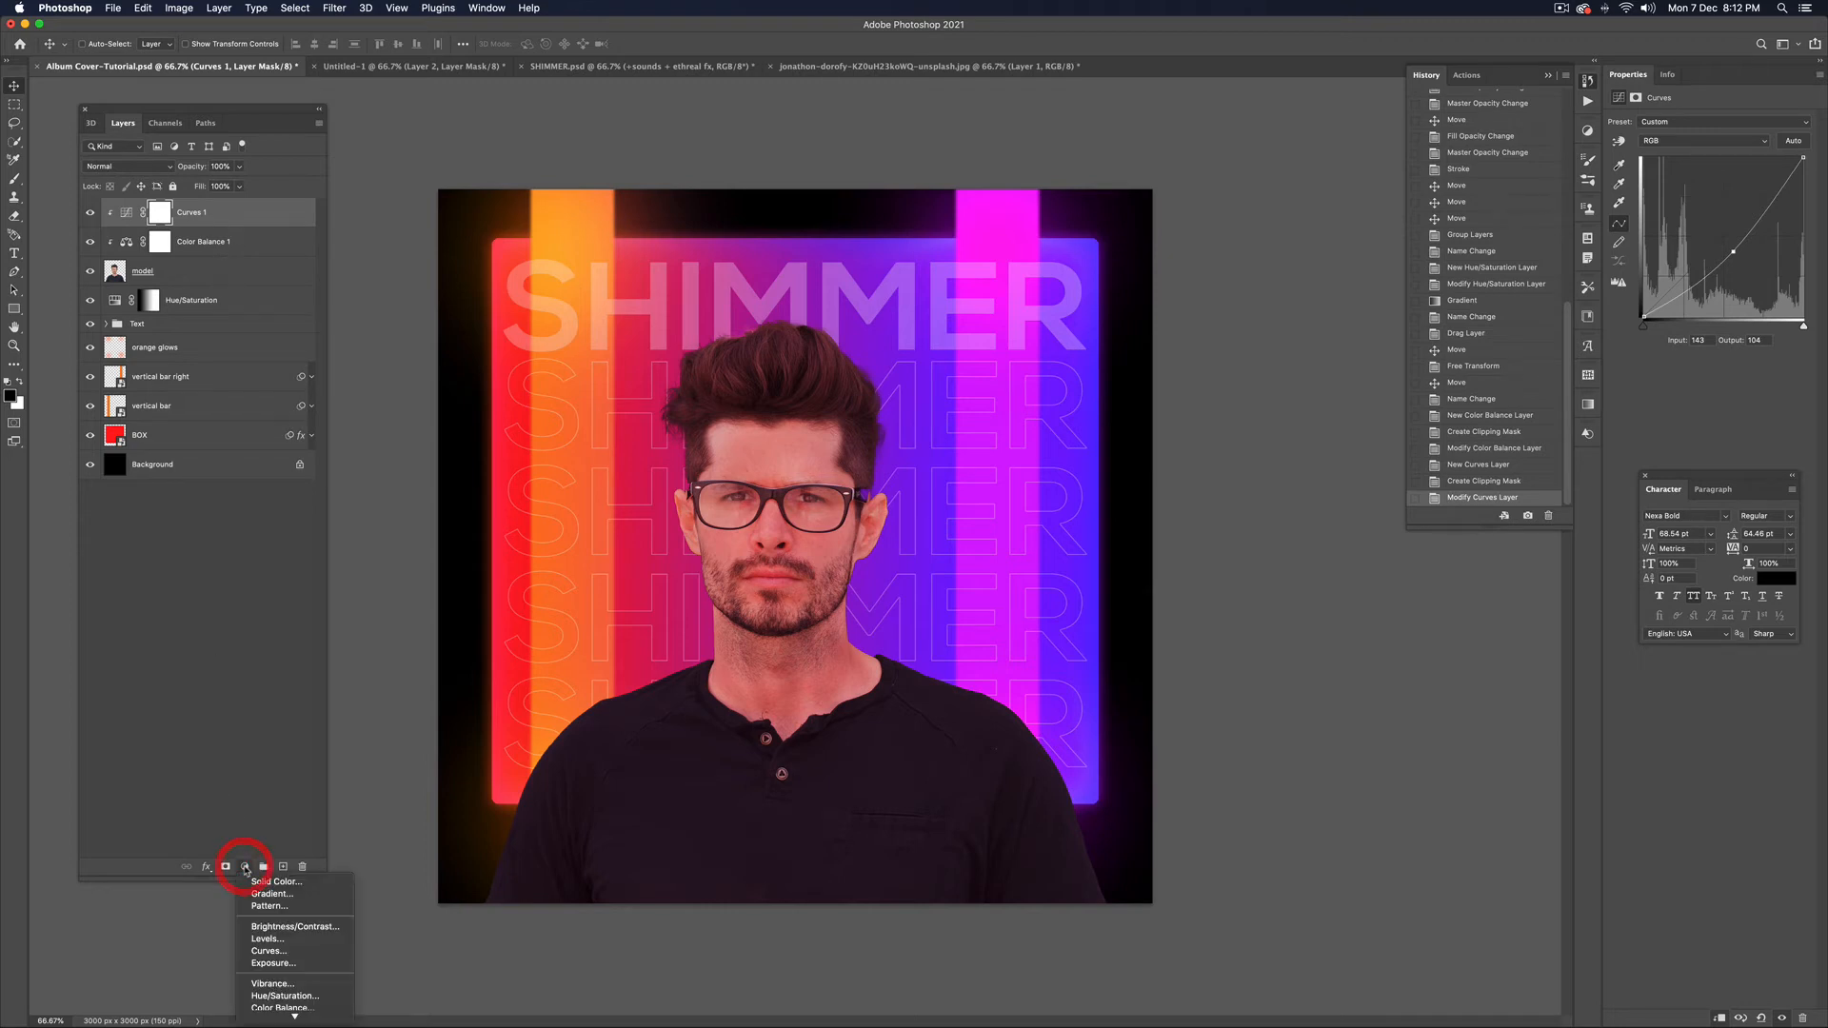
click(270, 817)
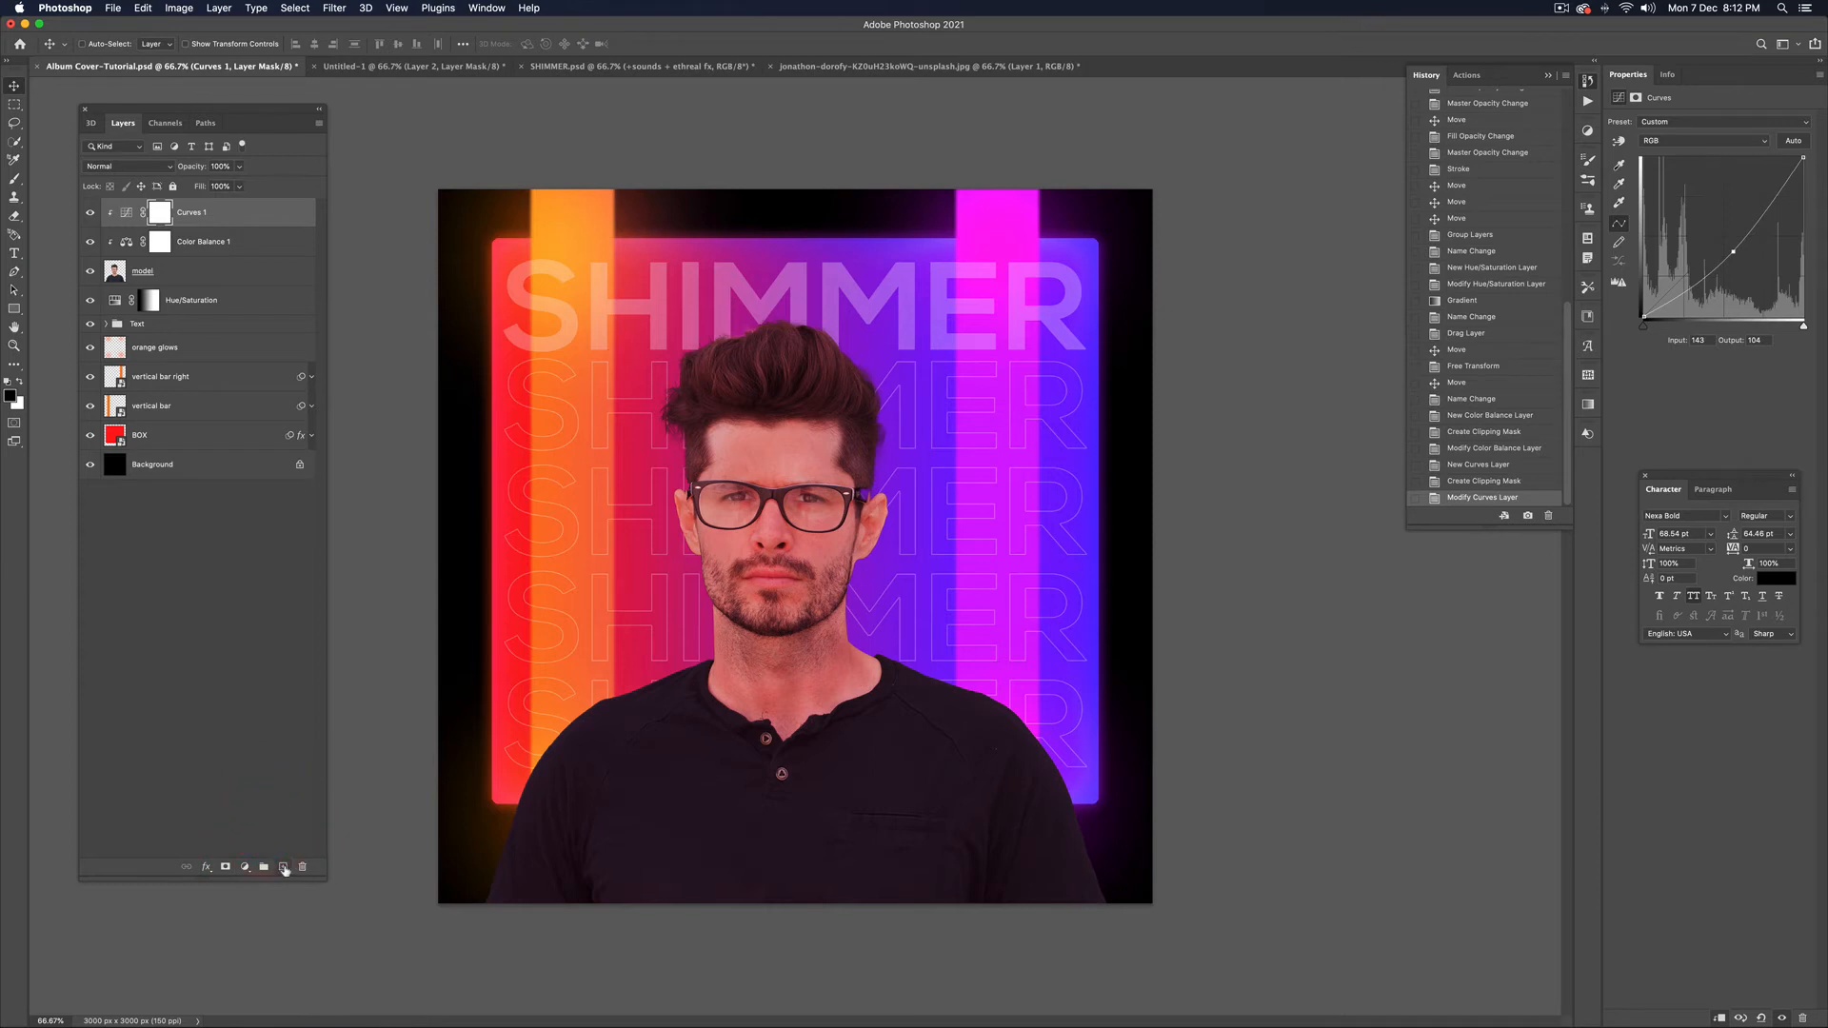
click(285, 868)
double_click(143, 211)
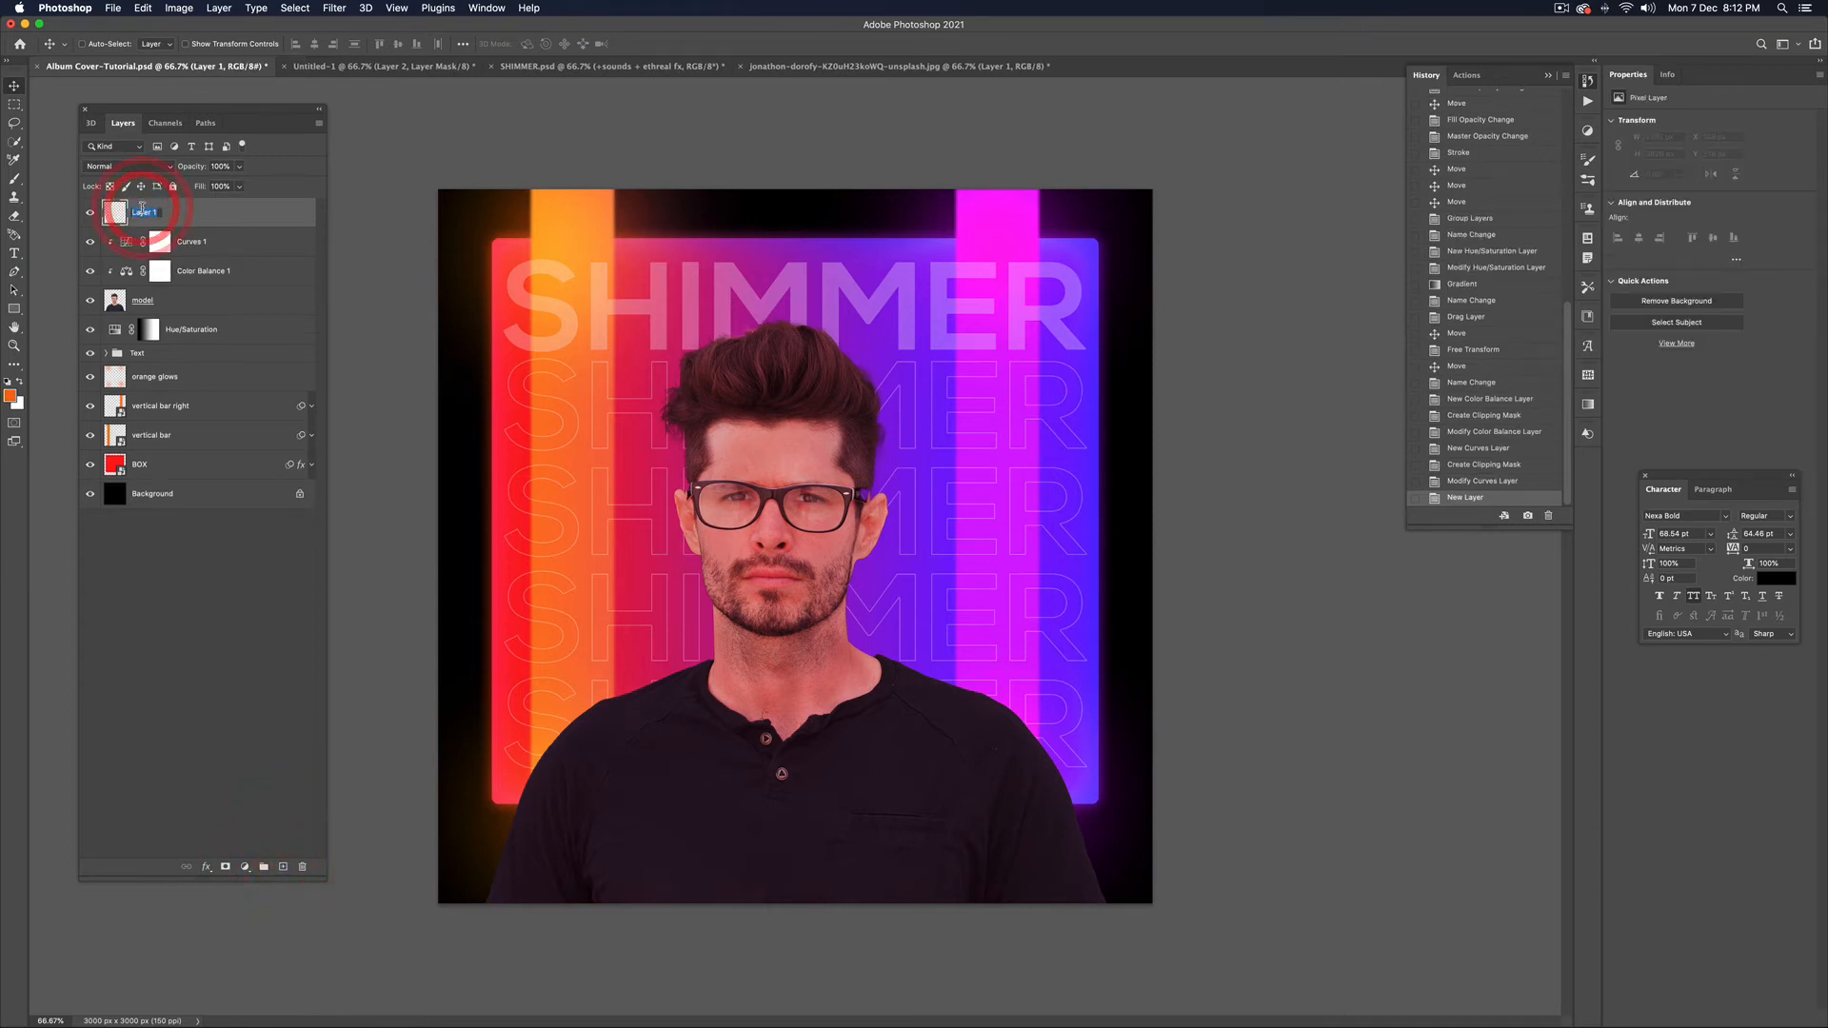
key(BackSpace)
text(lighting on model)
key(Return)
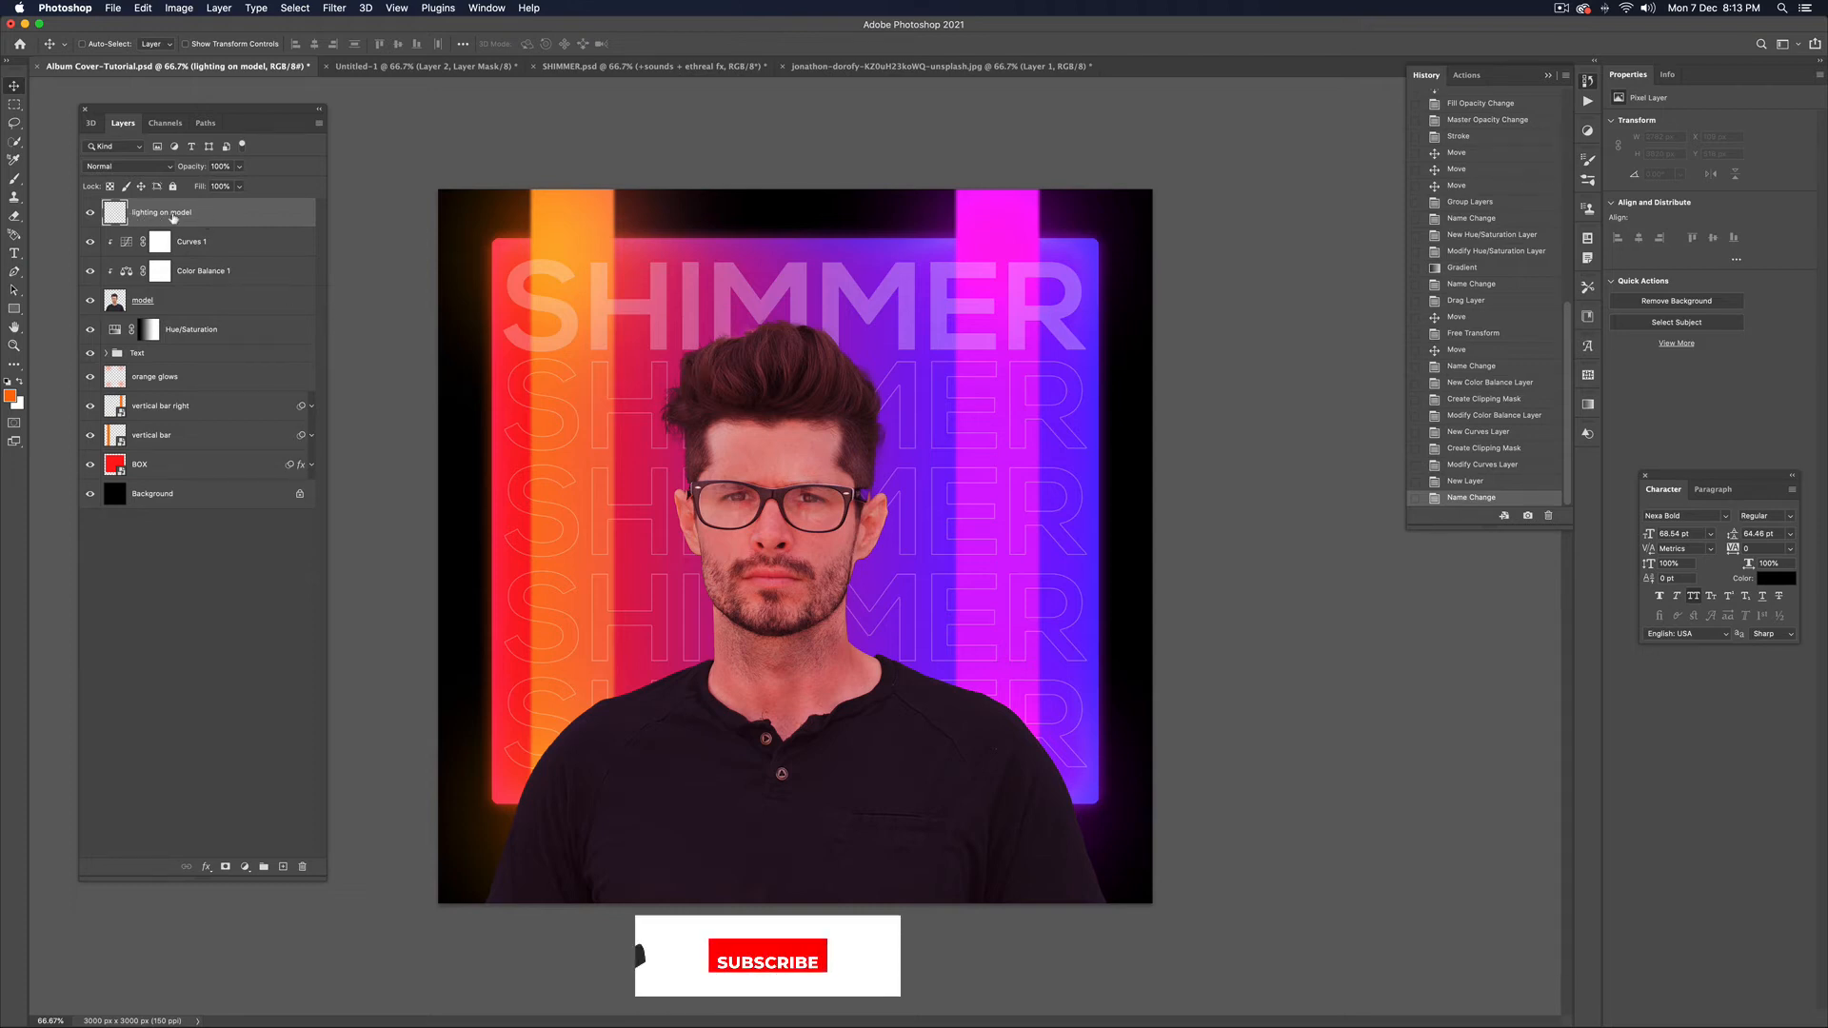
Sample the orange ffac27 from the orange bar as foreground color and set the lighting on model layer to Screen blending
click(10, 395)
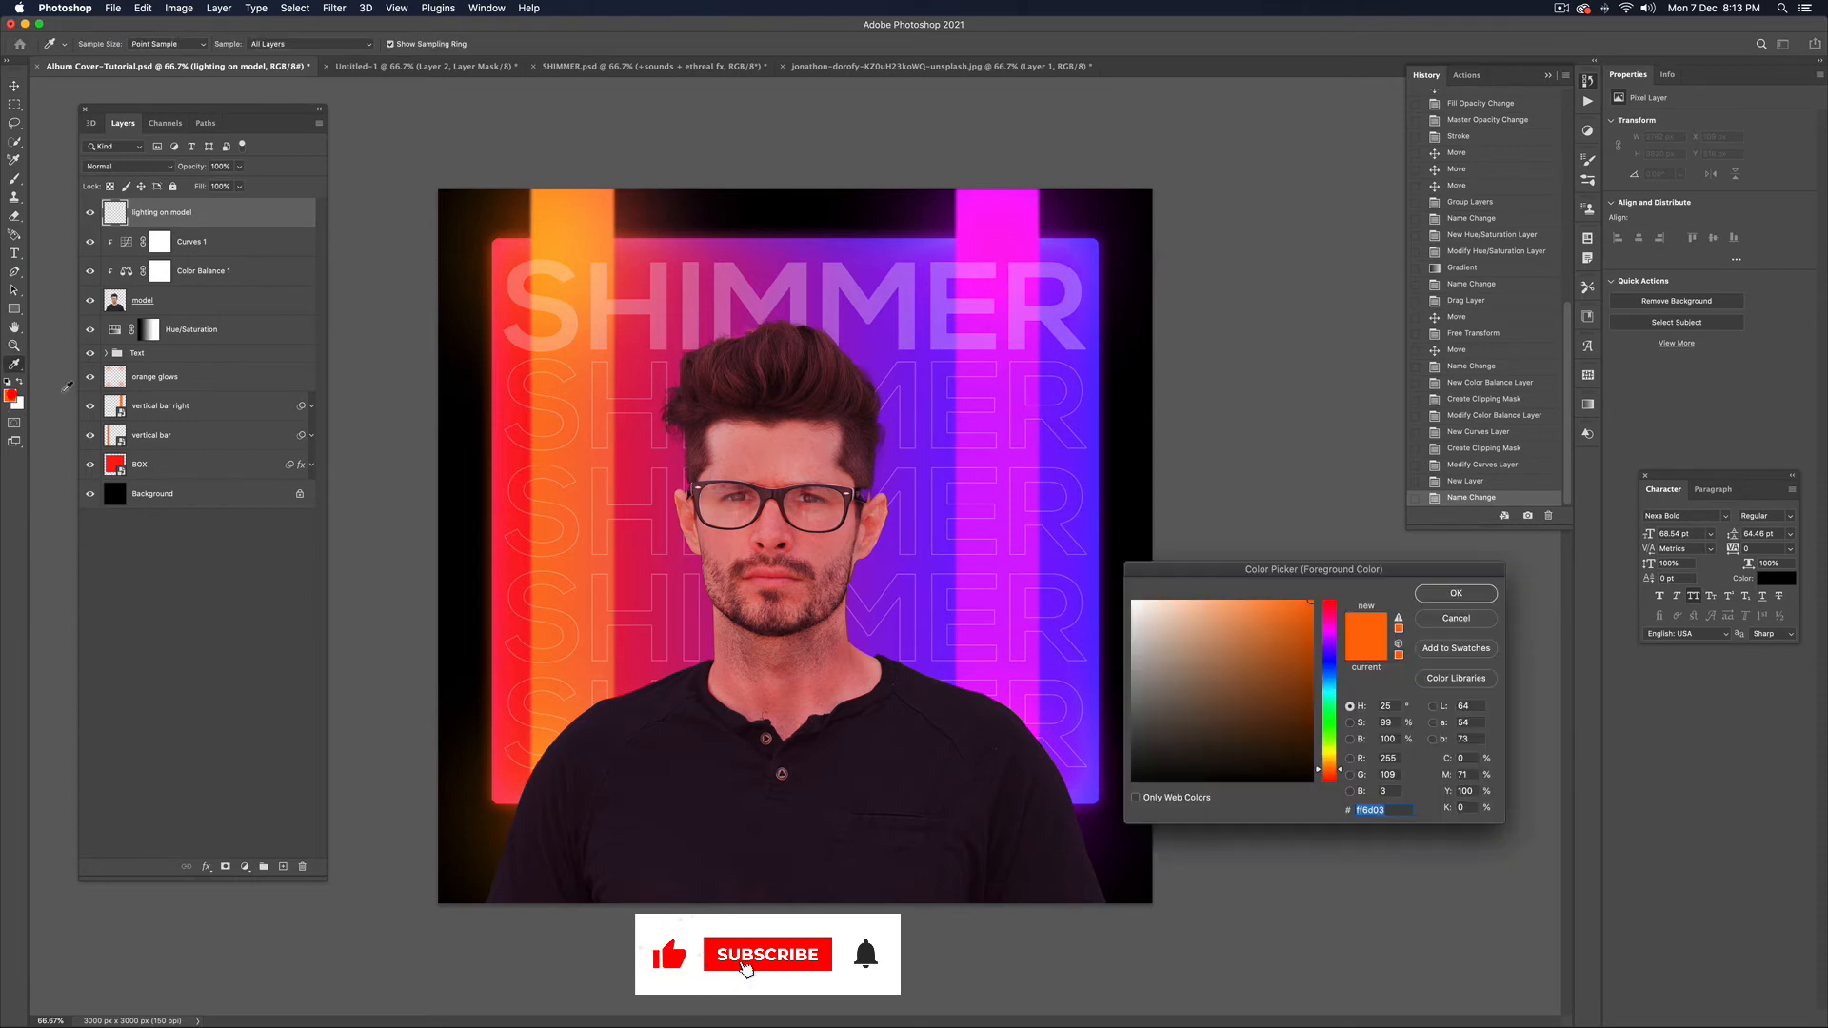
click(545, 243)
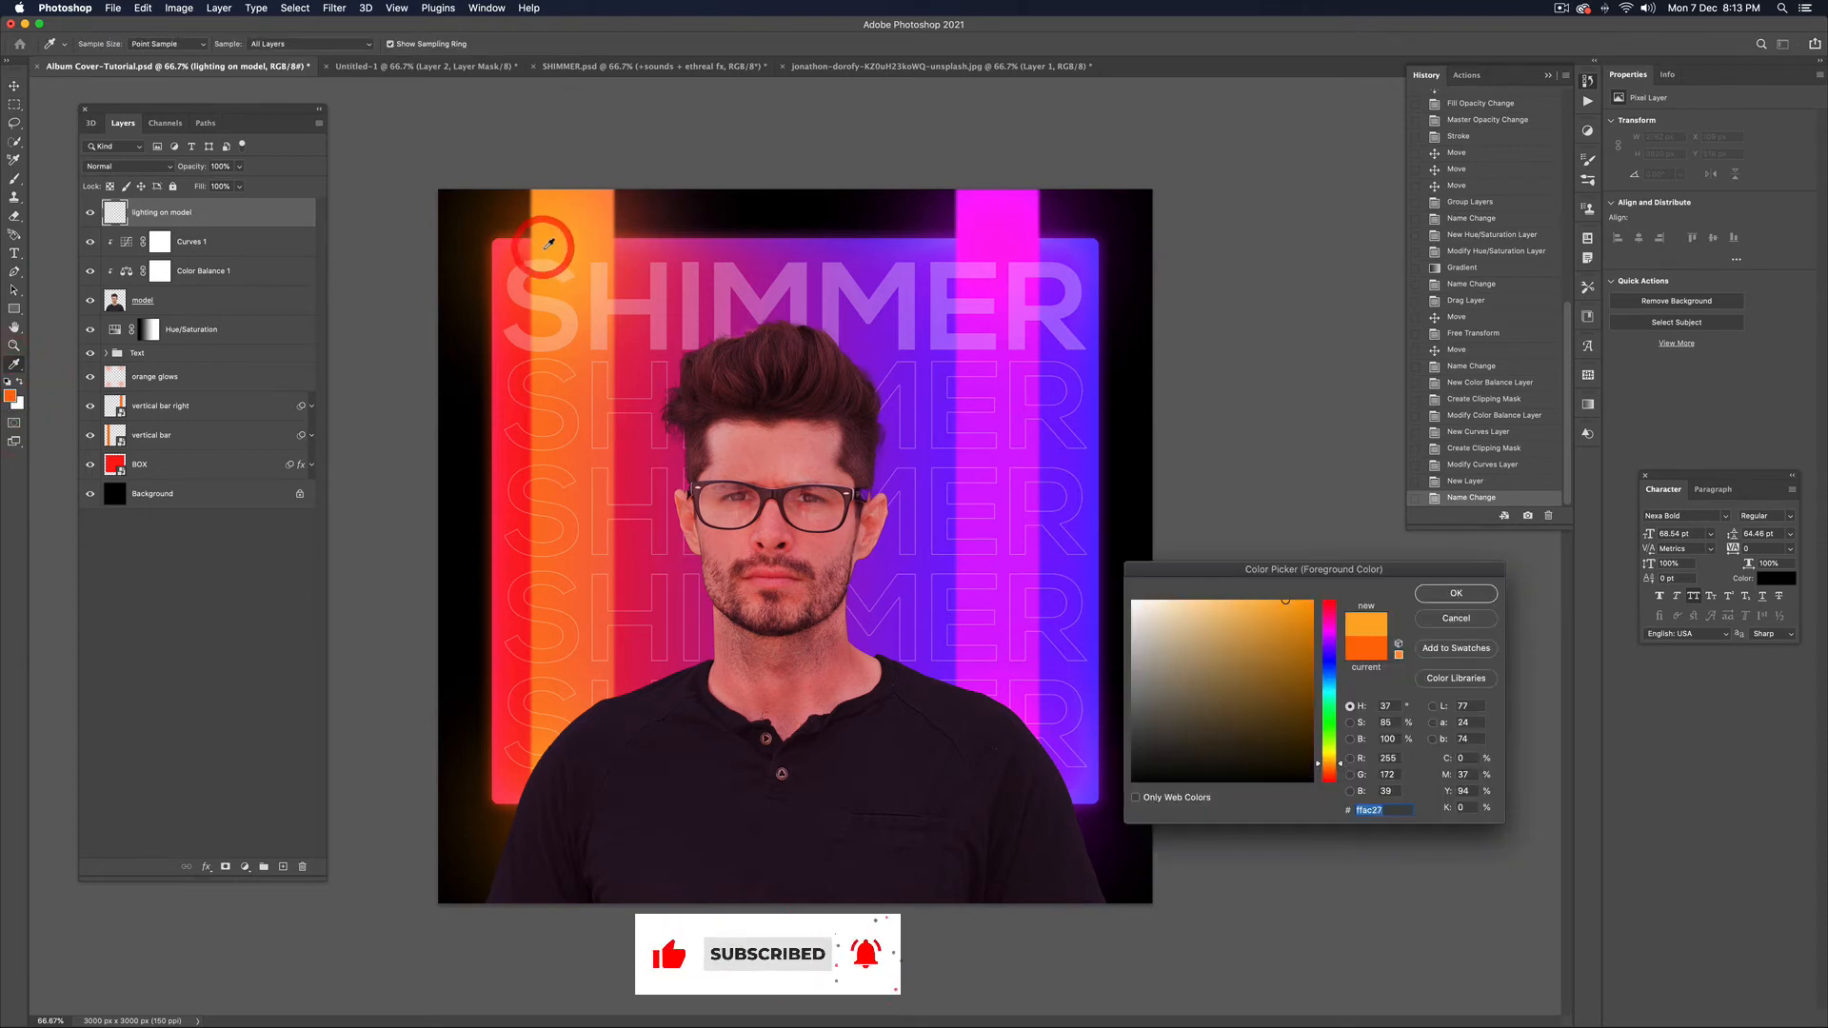
click(1445, 593)
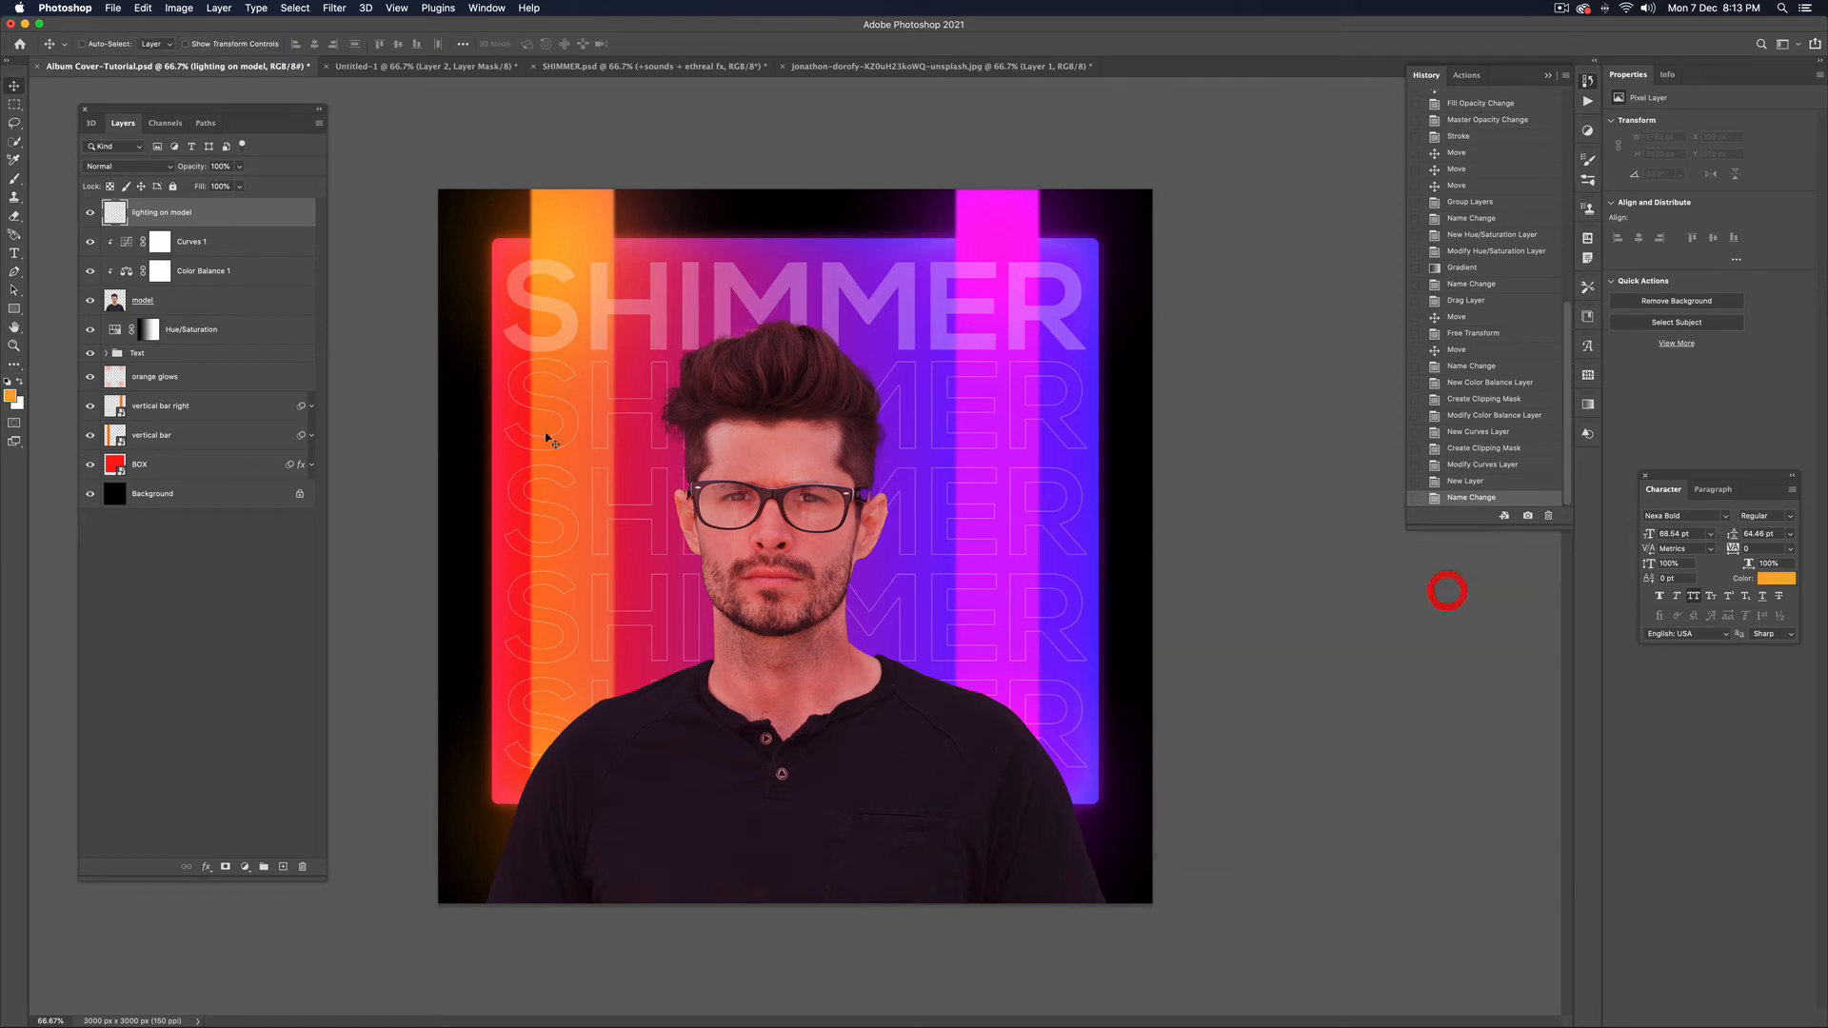
click(102, 167)
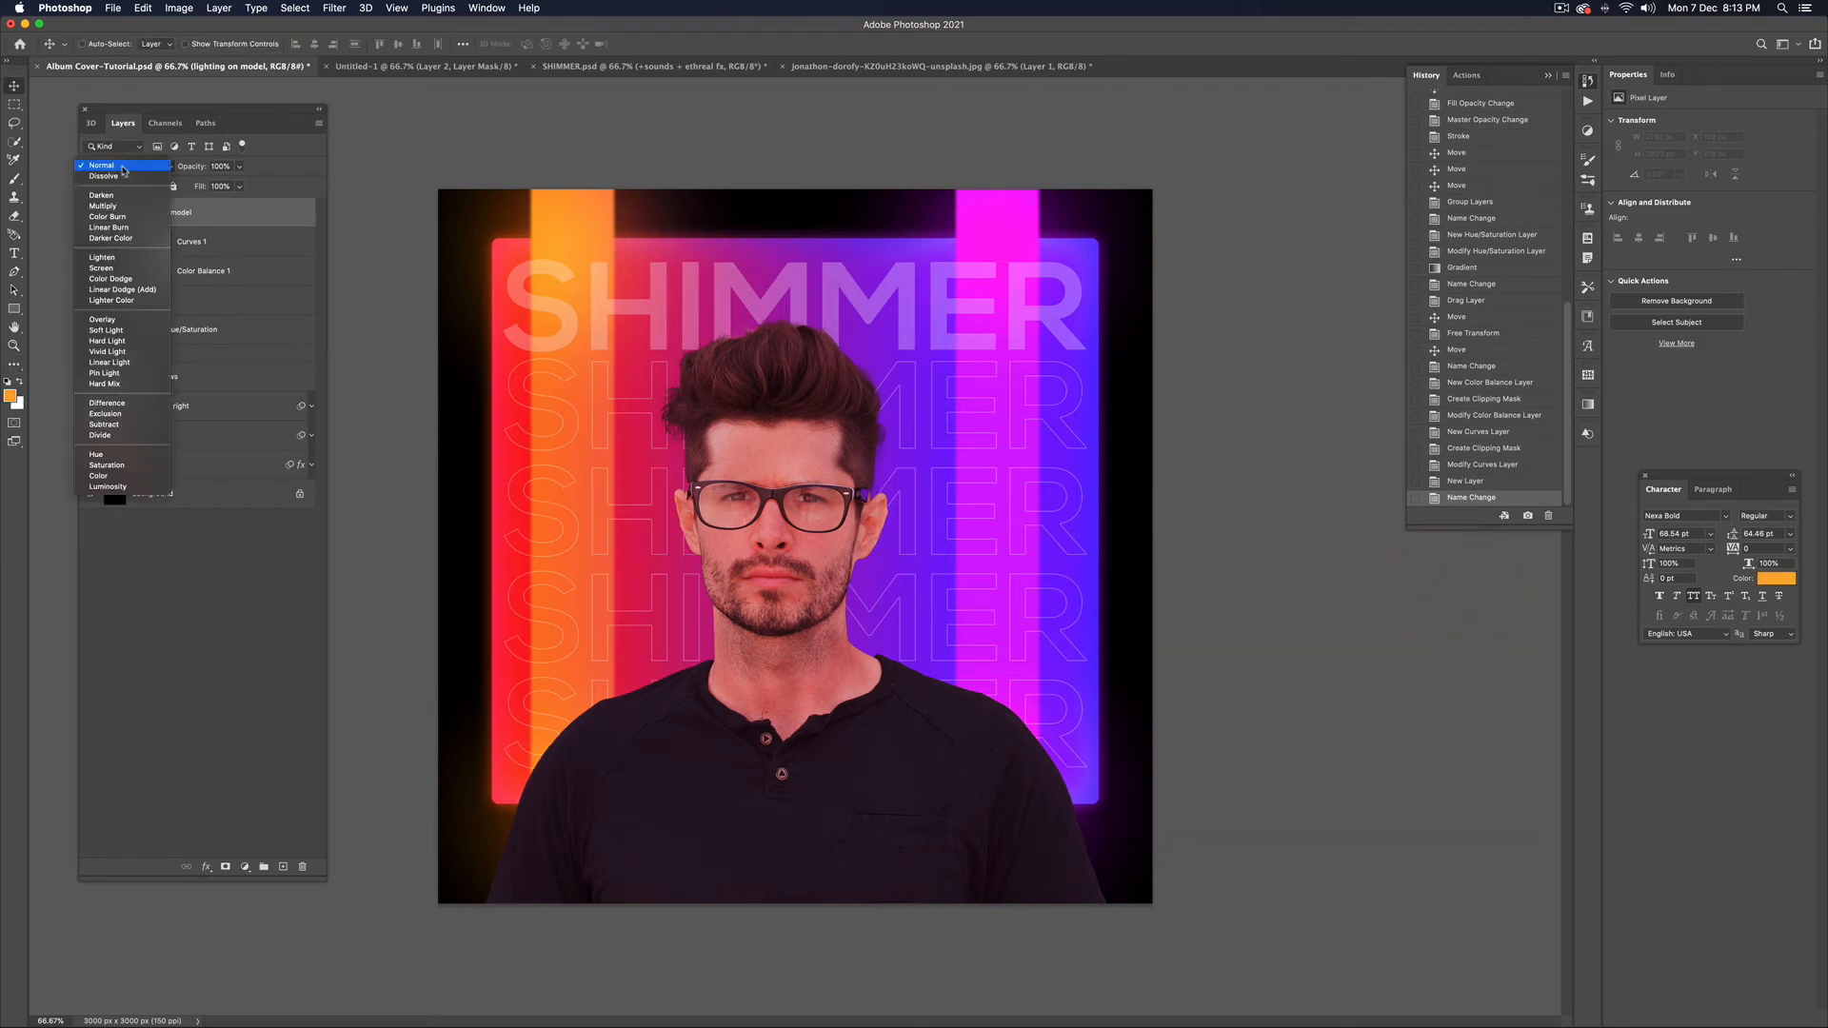
click(123, 271)
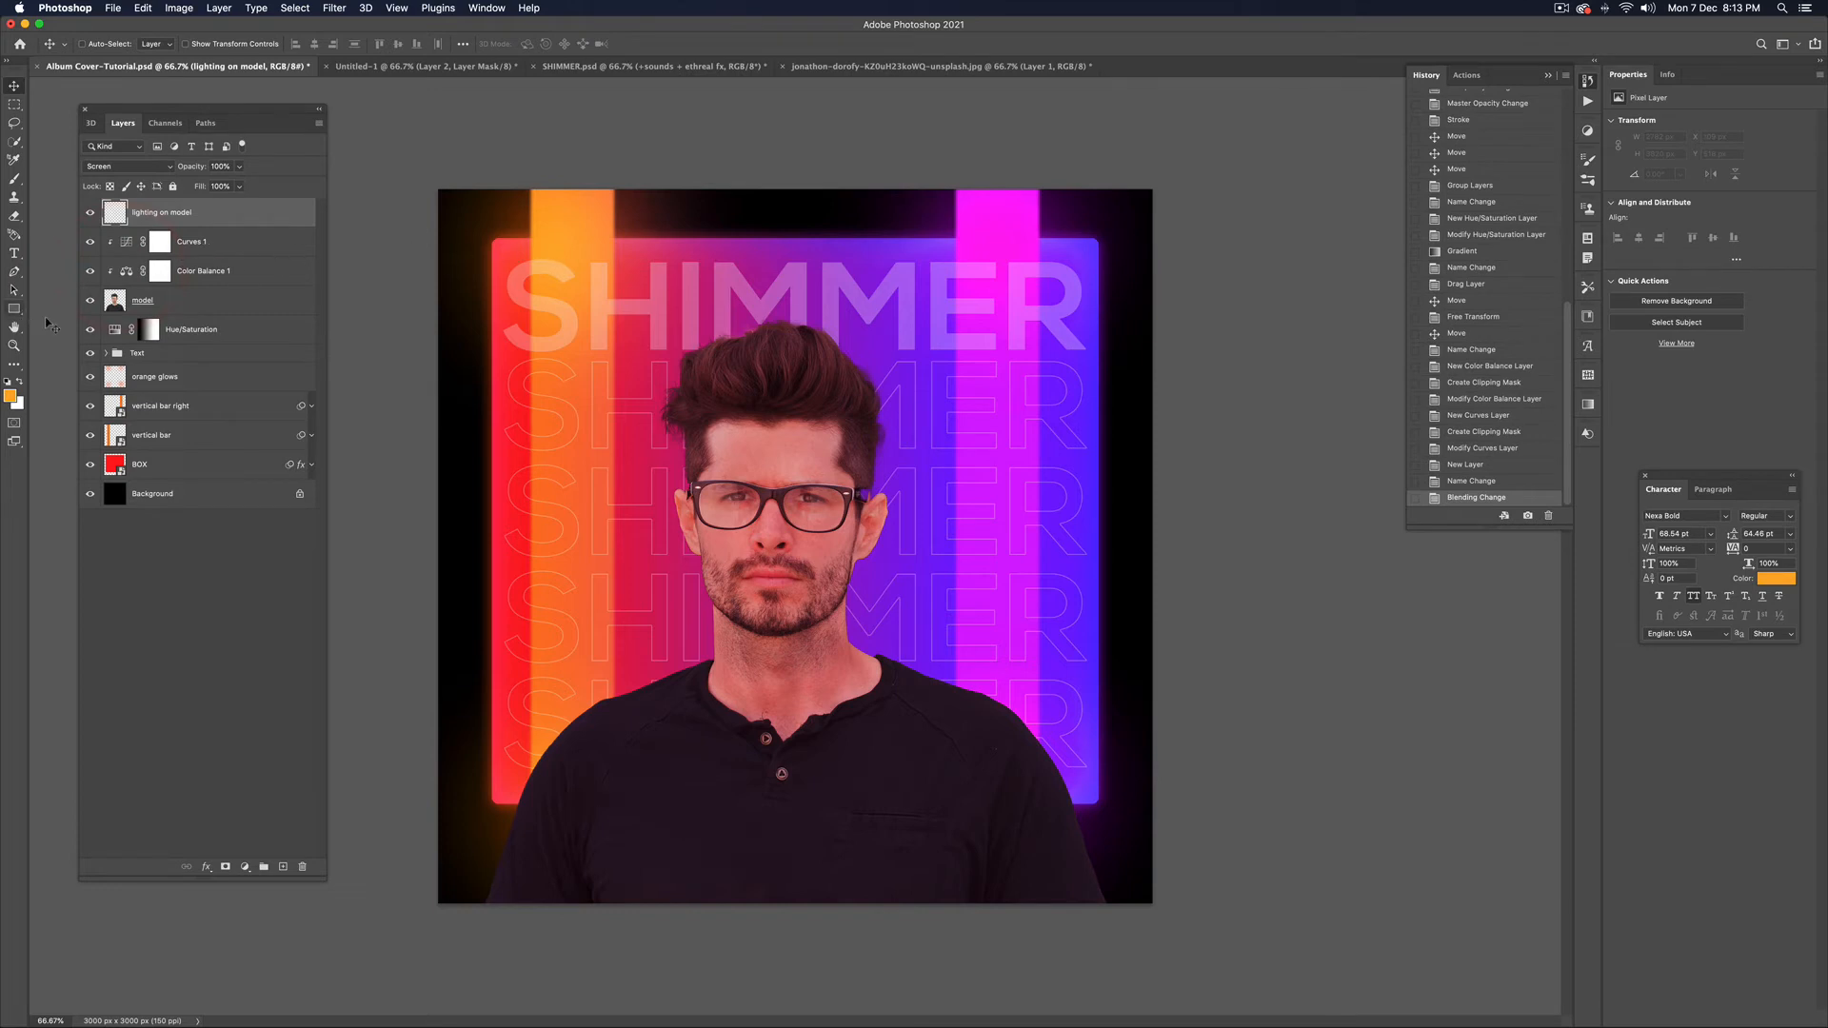
Brush soft orange light over the man's hair, face and shoulder on the side facing the orange bar
key(b)
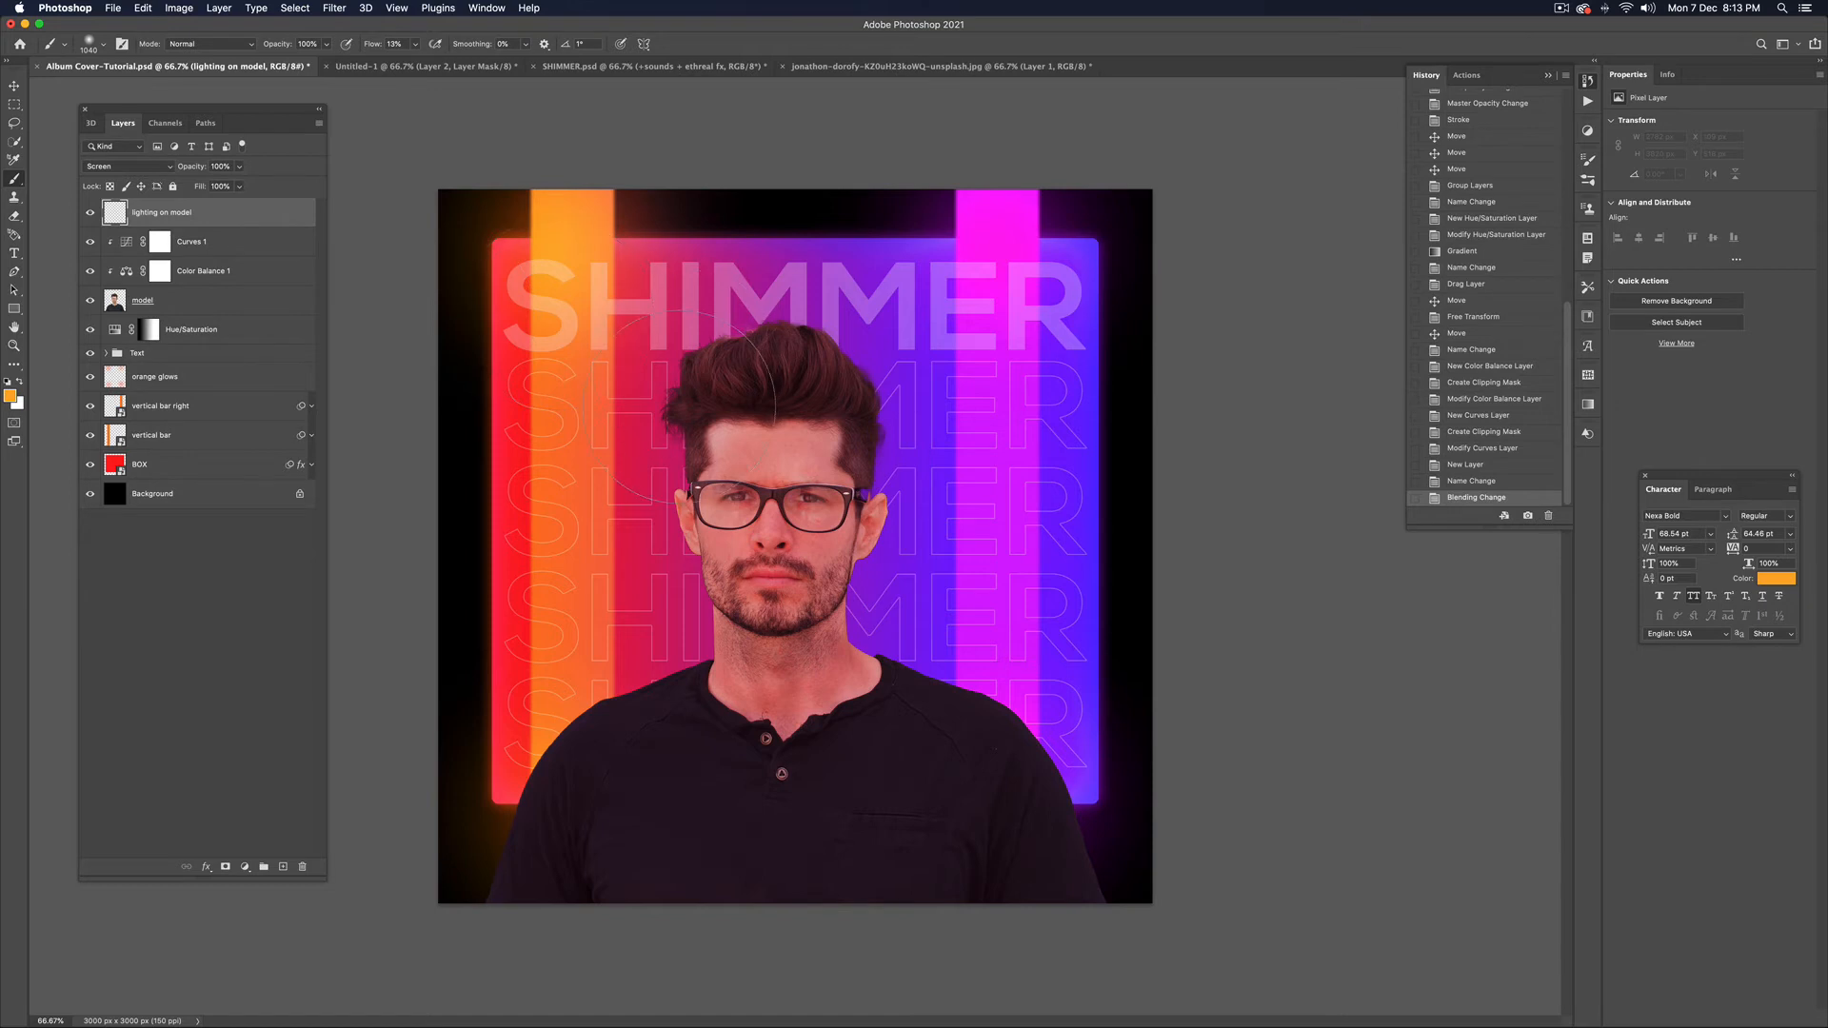
click(705, 395)
click(680, 441)
click(662, 462)
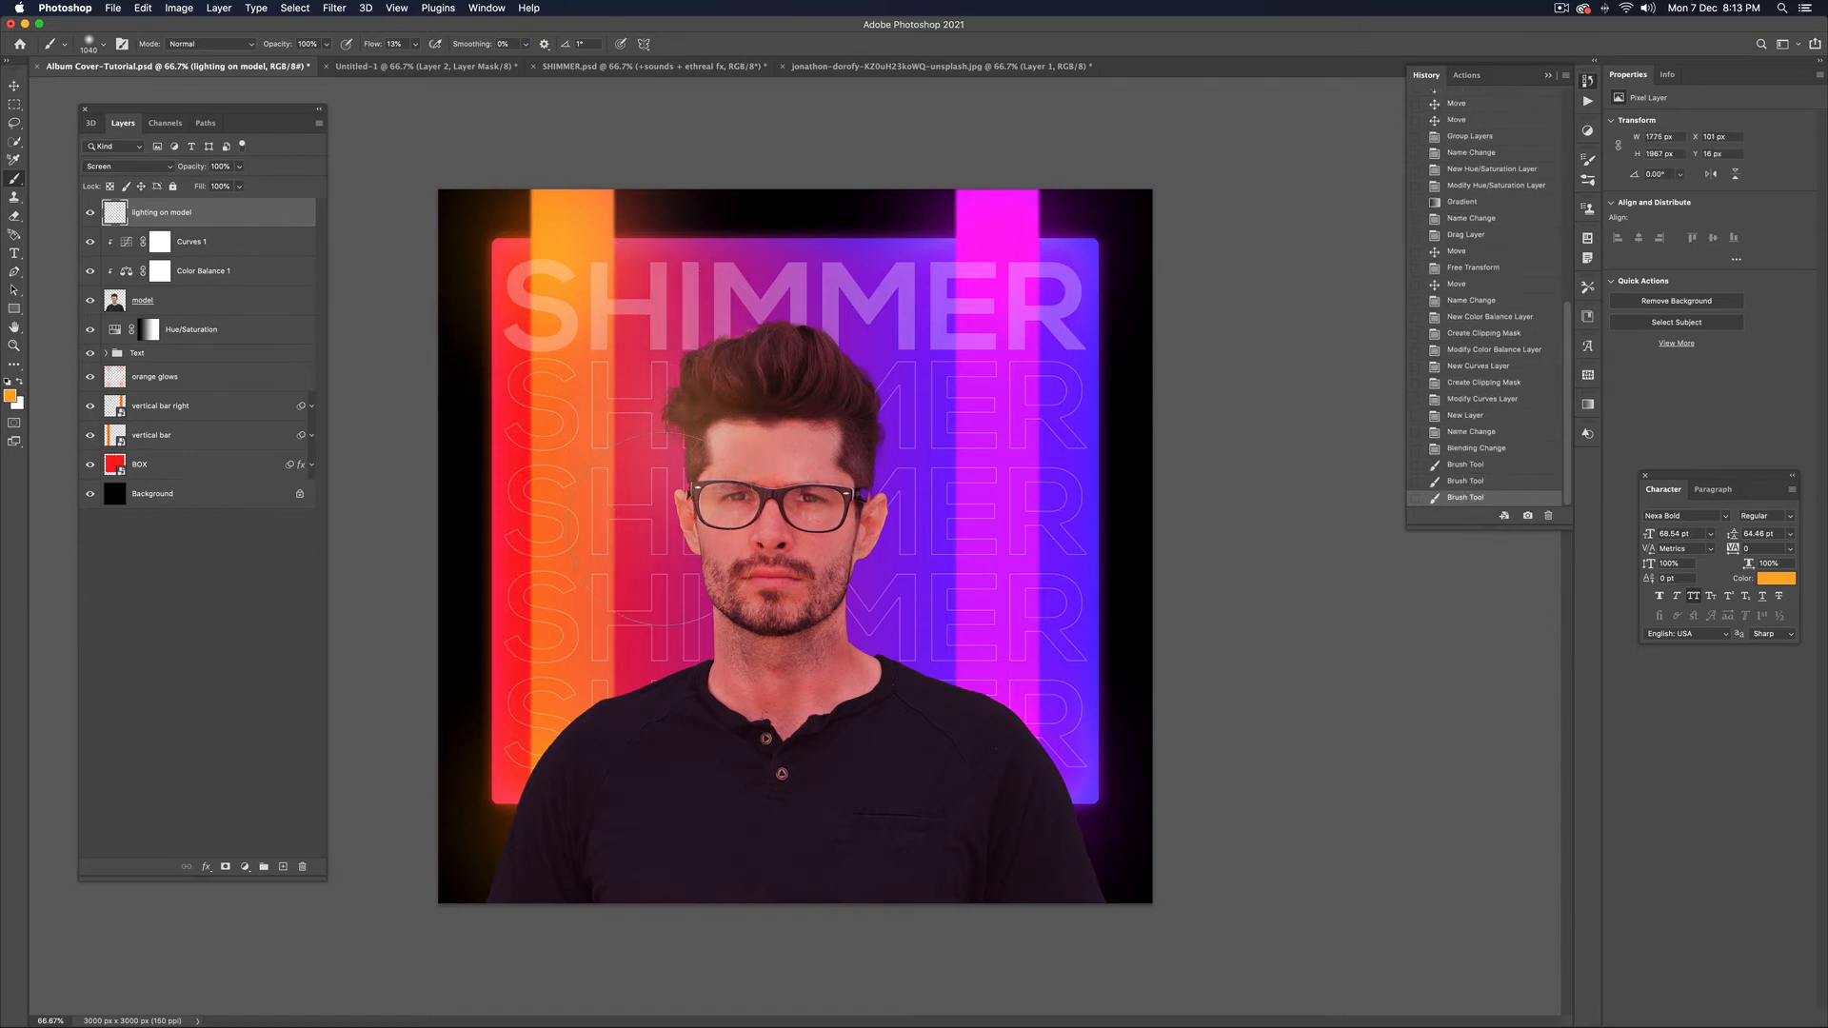
click(678, 557)
click(686, 569)
click(690, 603)
click(664, 659)
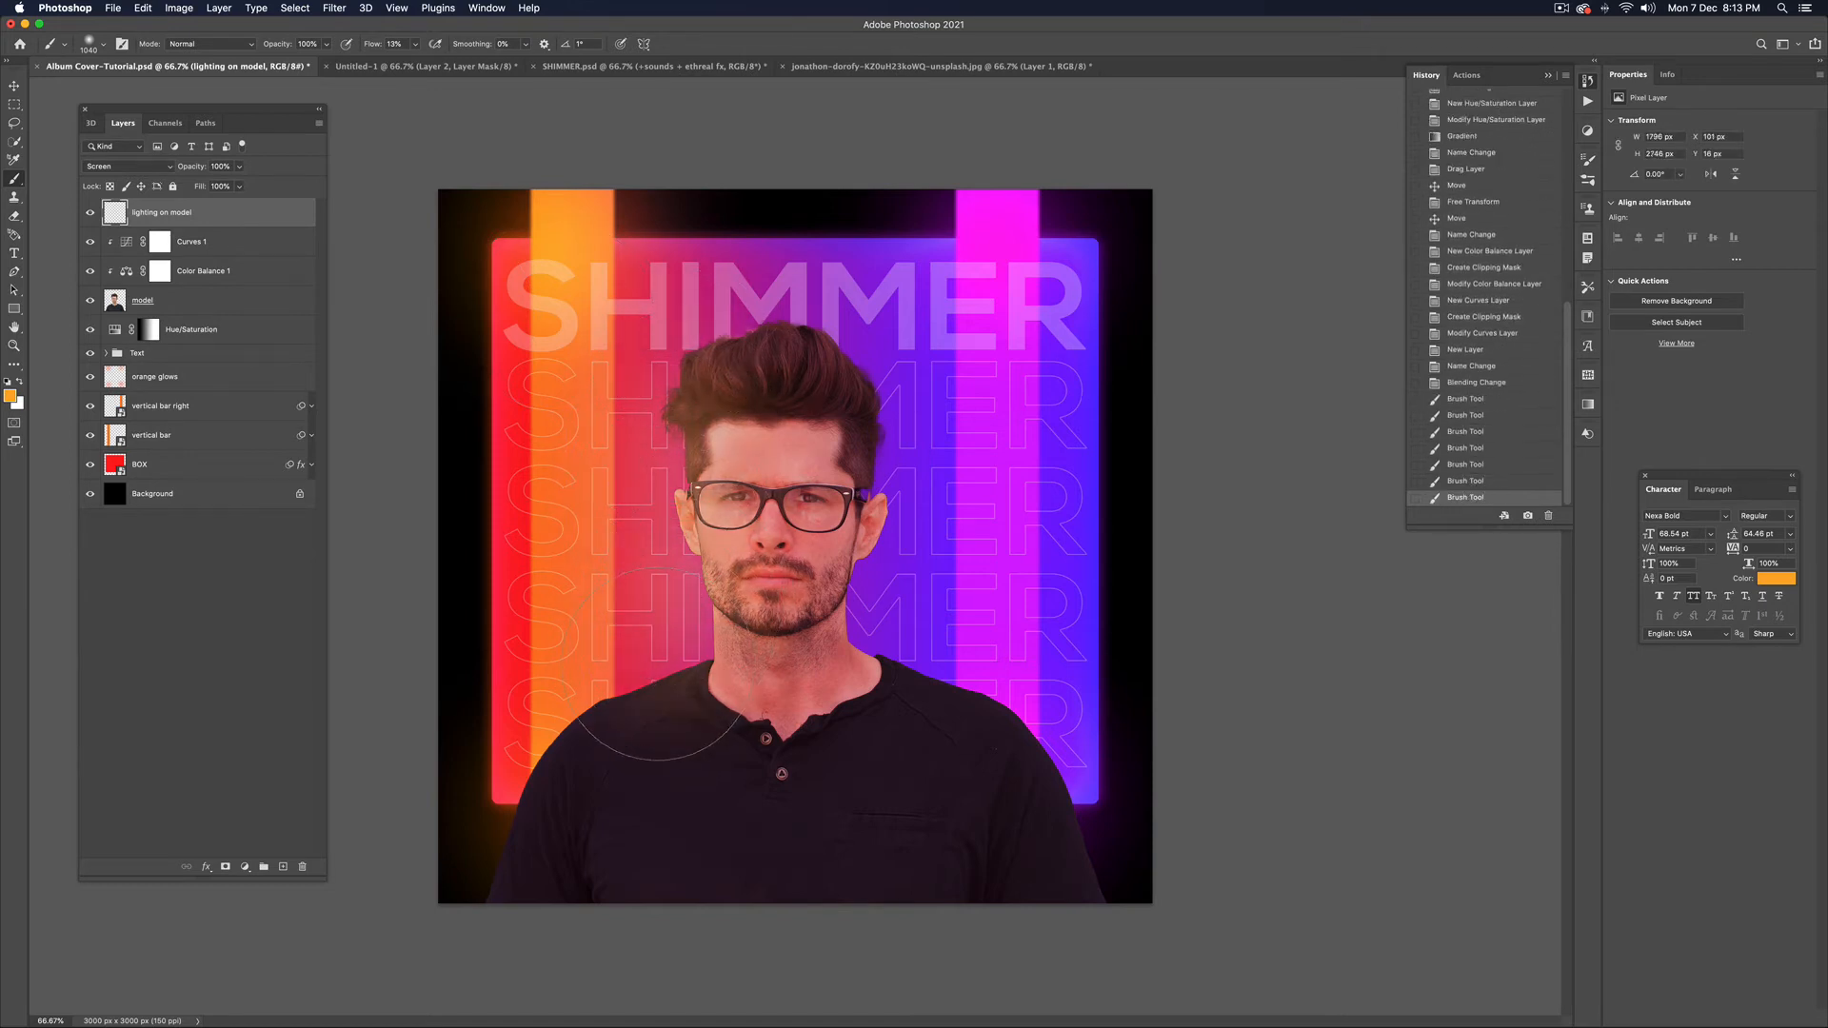
click(660, 683)
click(622, 705)
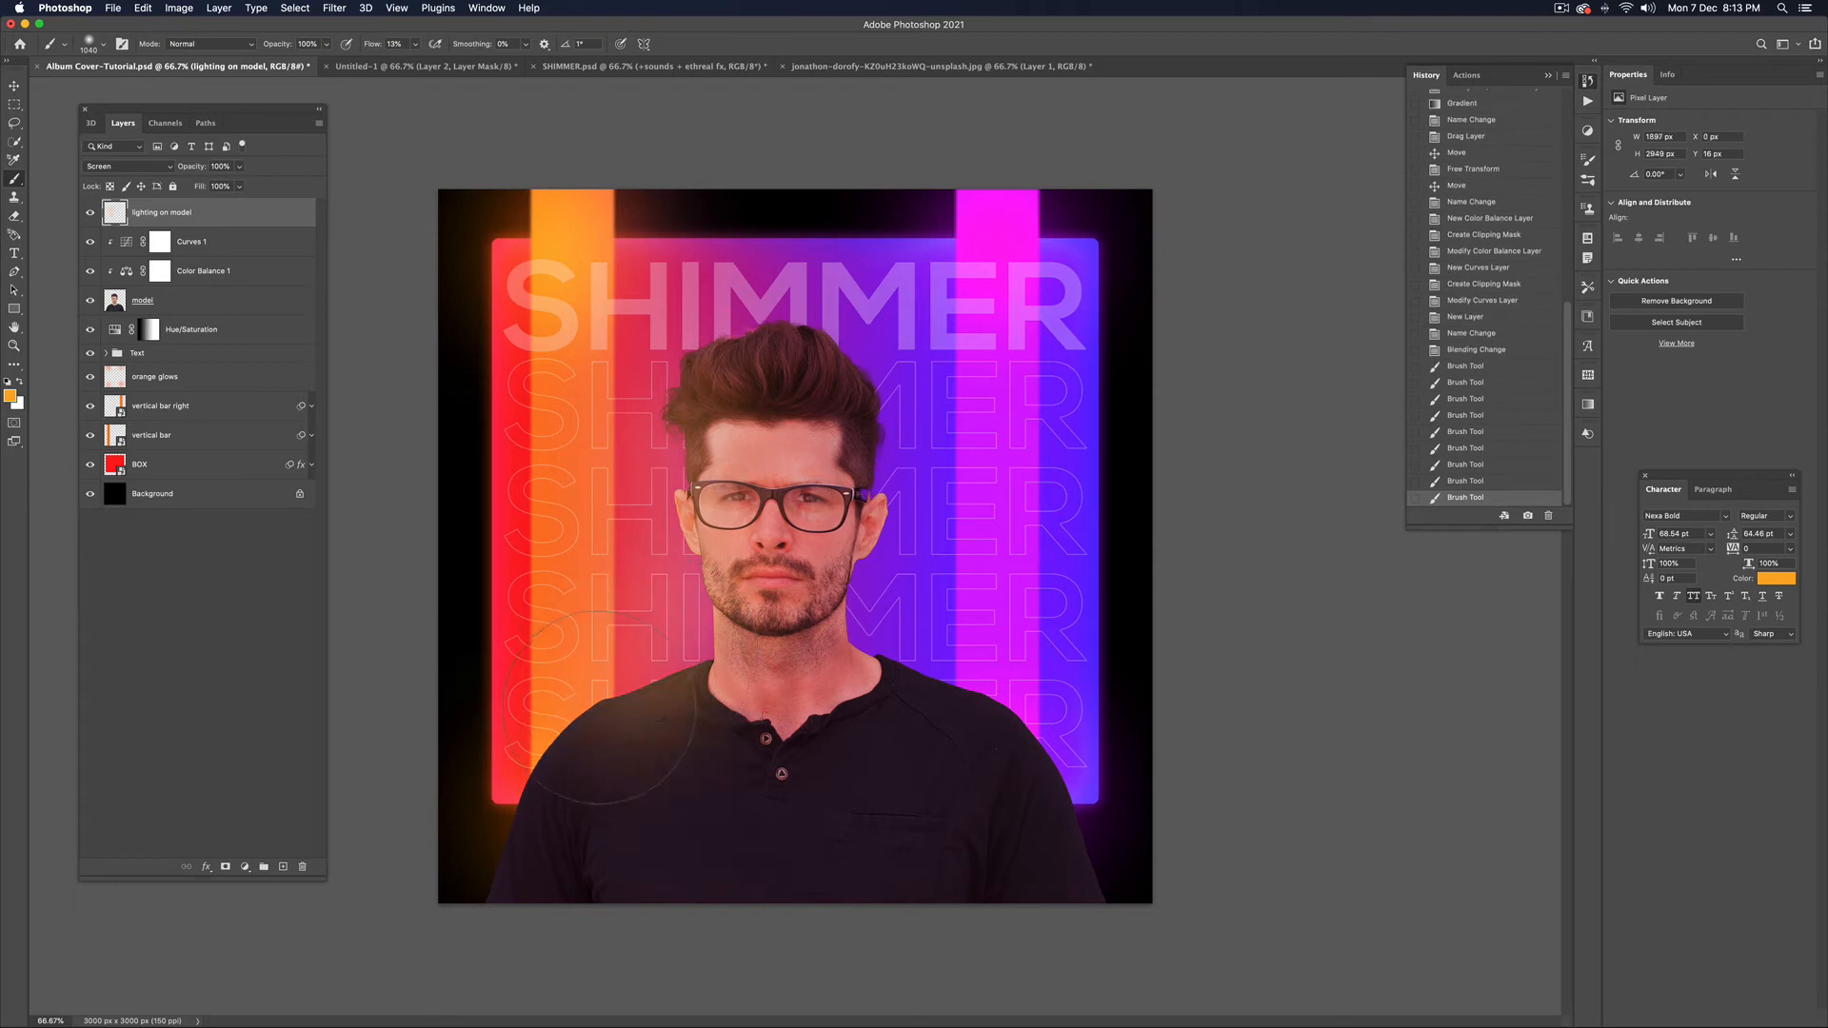
Change the lighting on model layer's blend mode to Soft Light and raise the brush flow to 72%
click(134, 167)
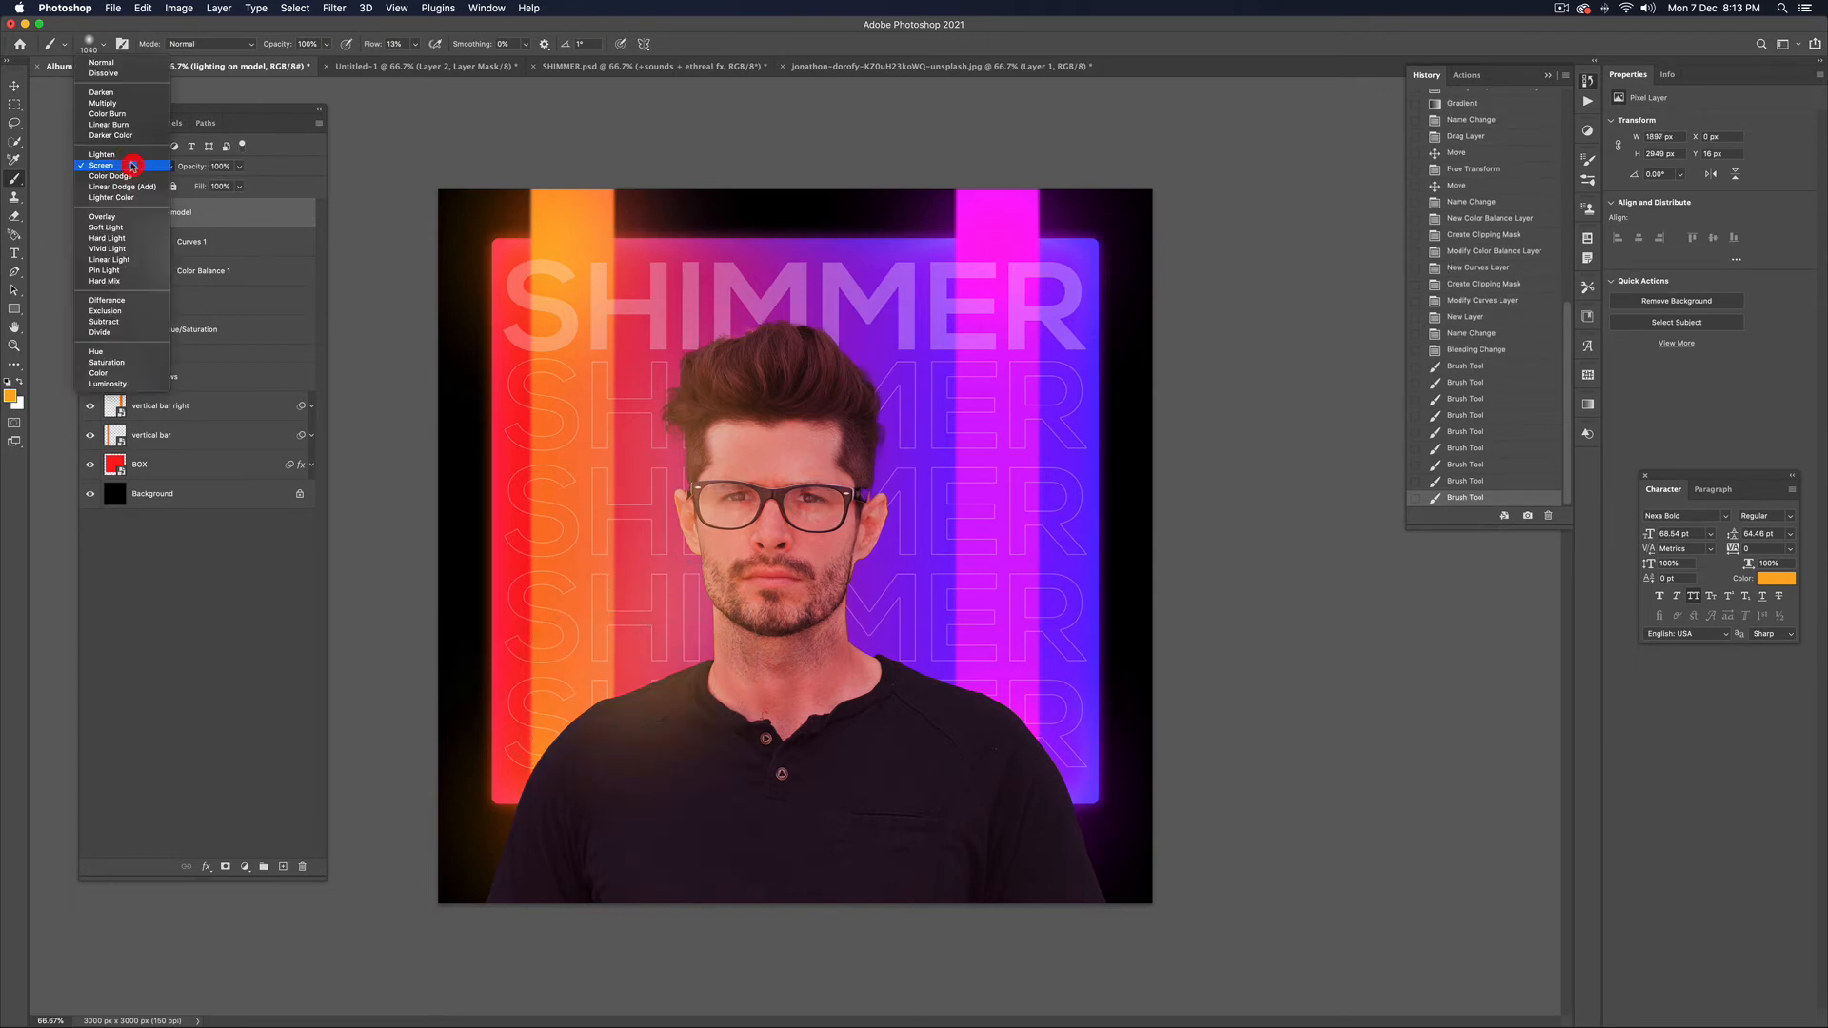
click(124, 230)
click(415, 43)
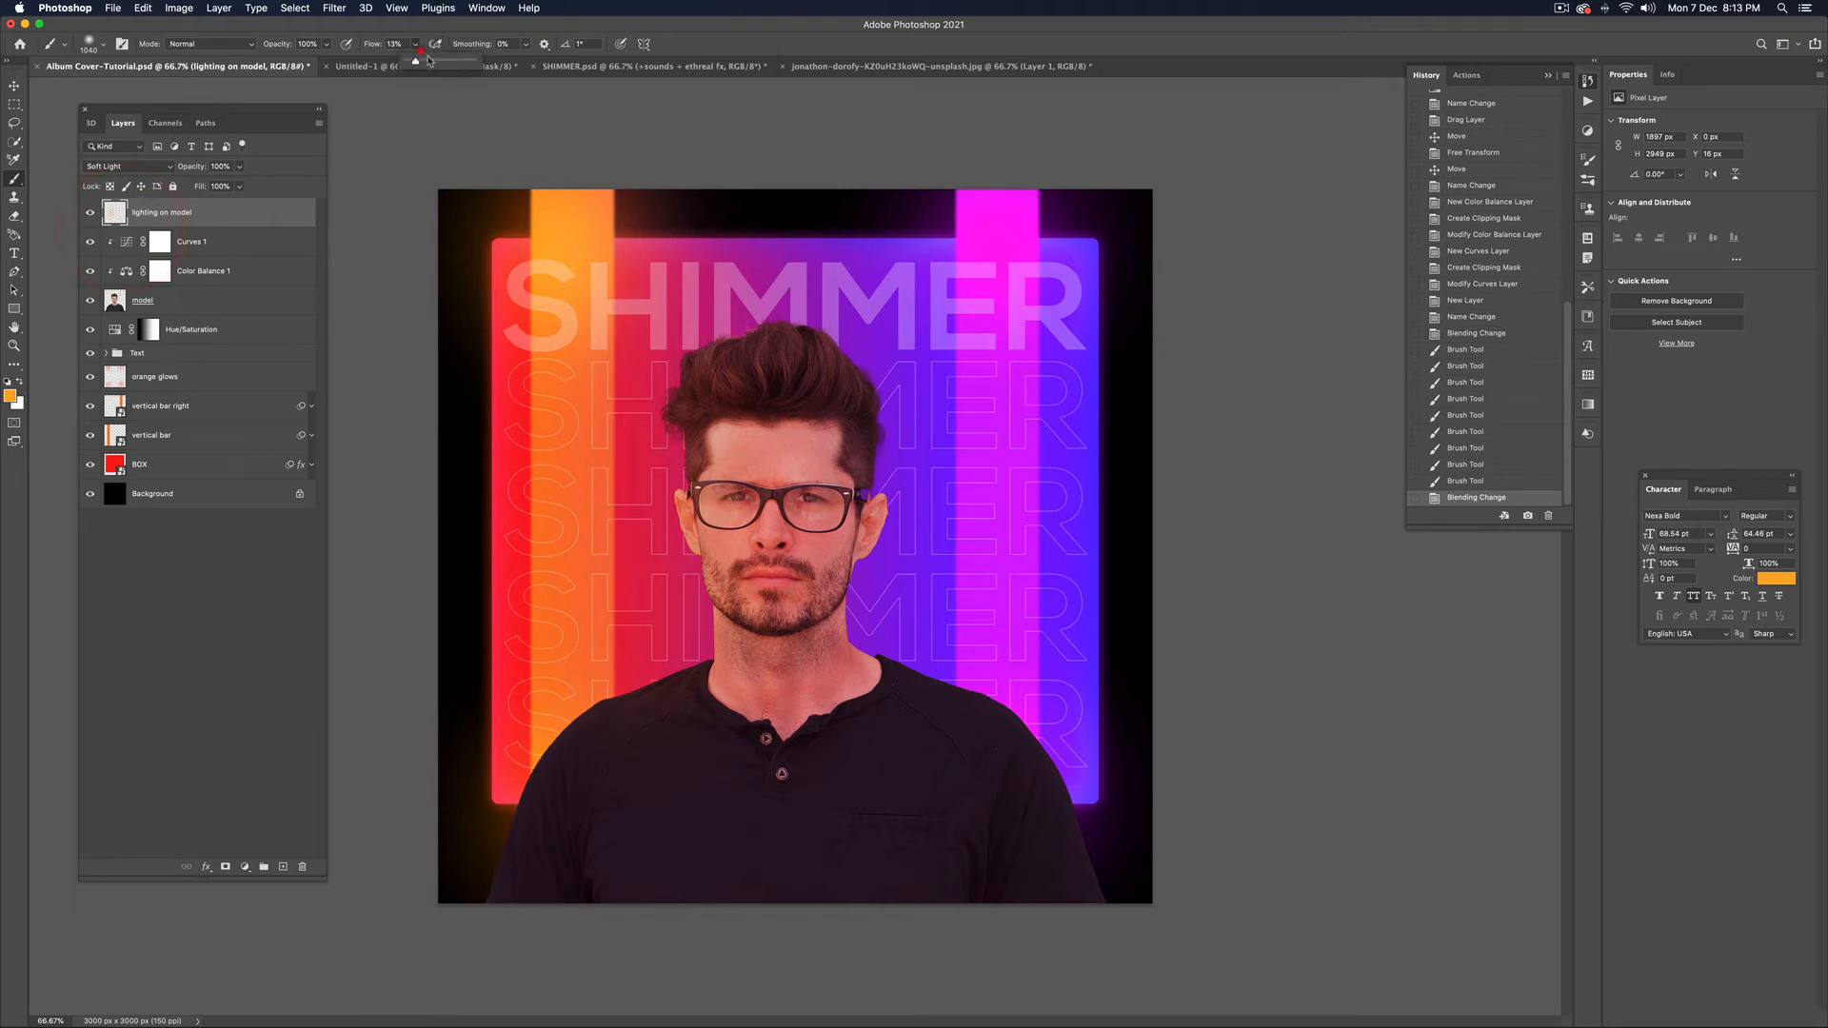
drag(412, 60, 456, 62)
Build up stronger orange light along the man's hair, cheek, shoulder and sleeve on the orange bar's side
click(690, 395)
click(636, 333)
click(651, 333)
click(640, 390)
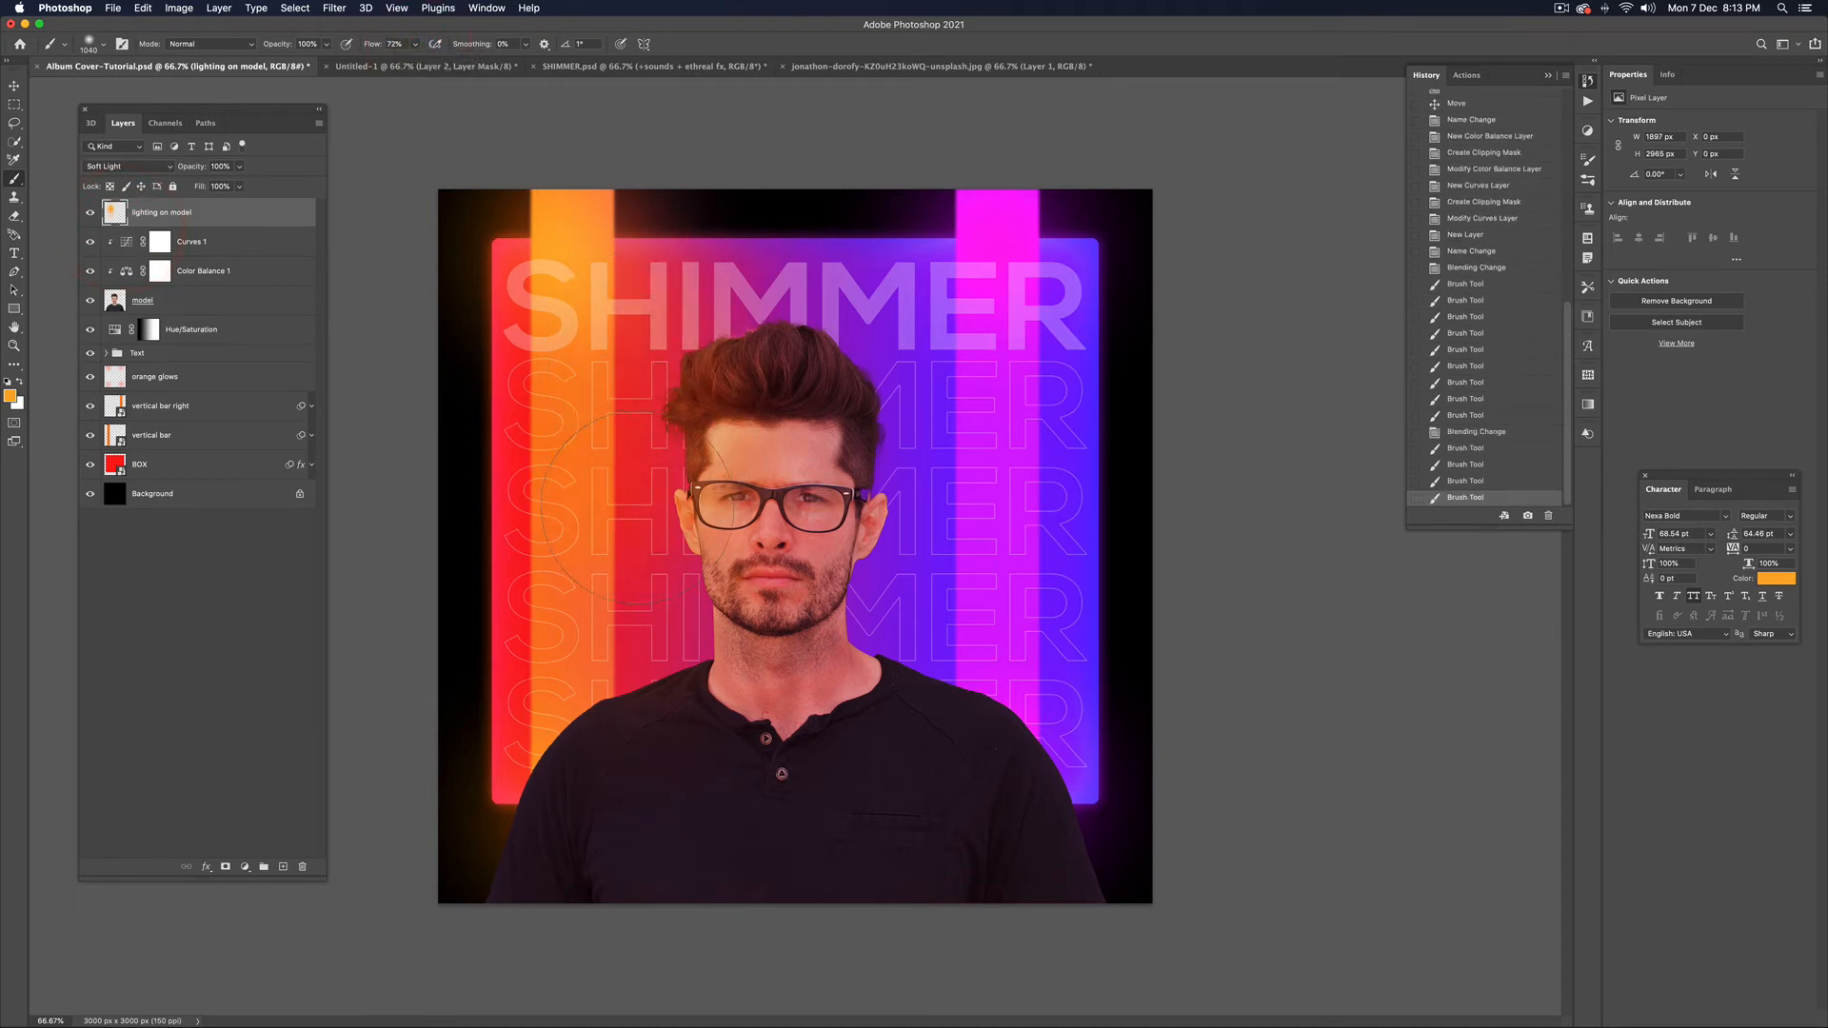
click(648, 590)
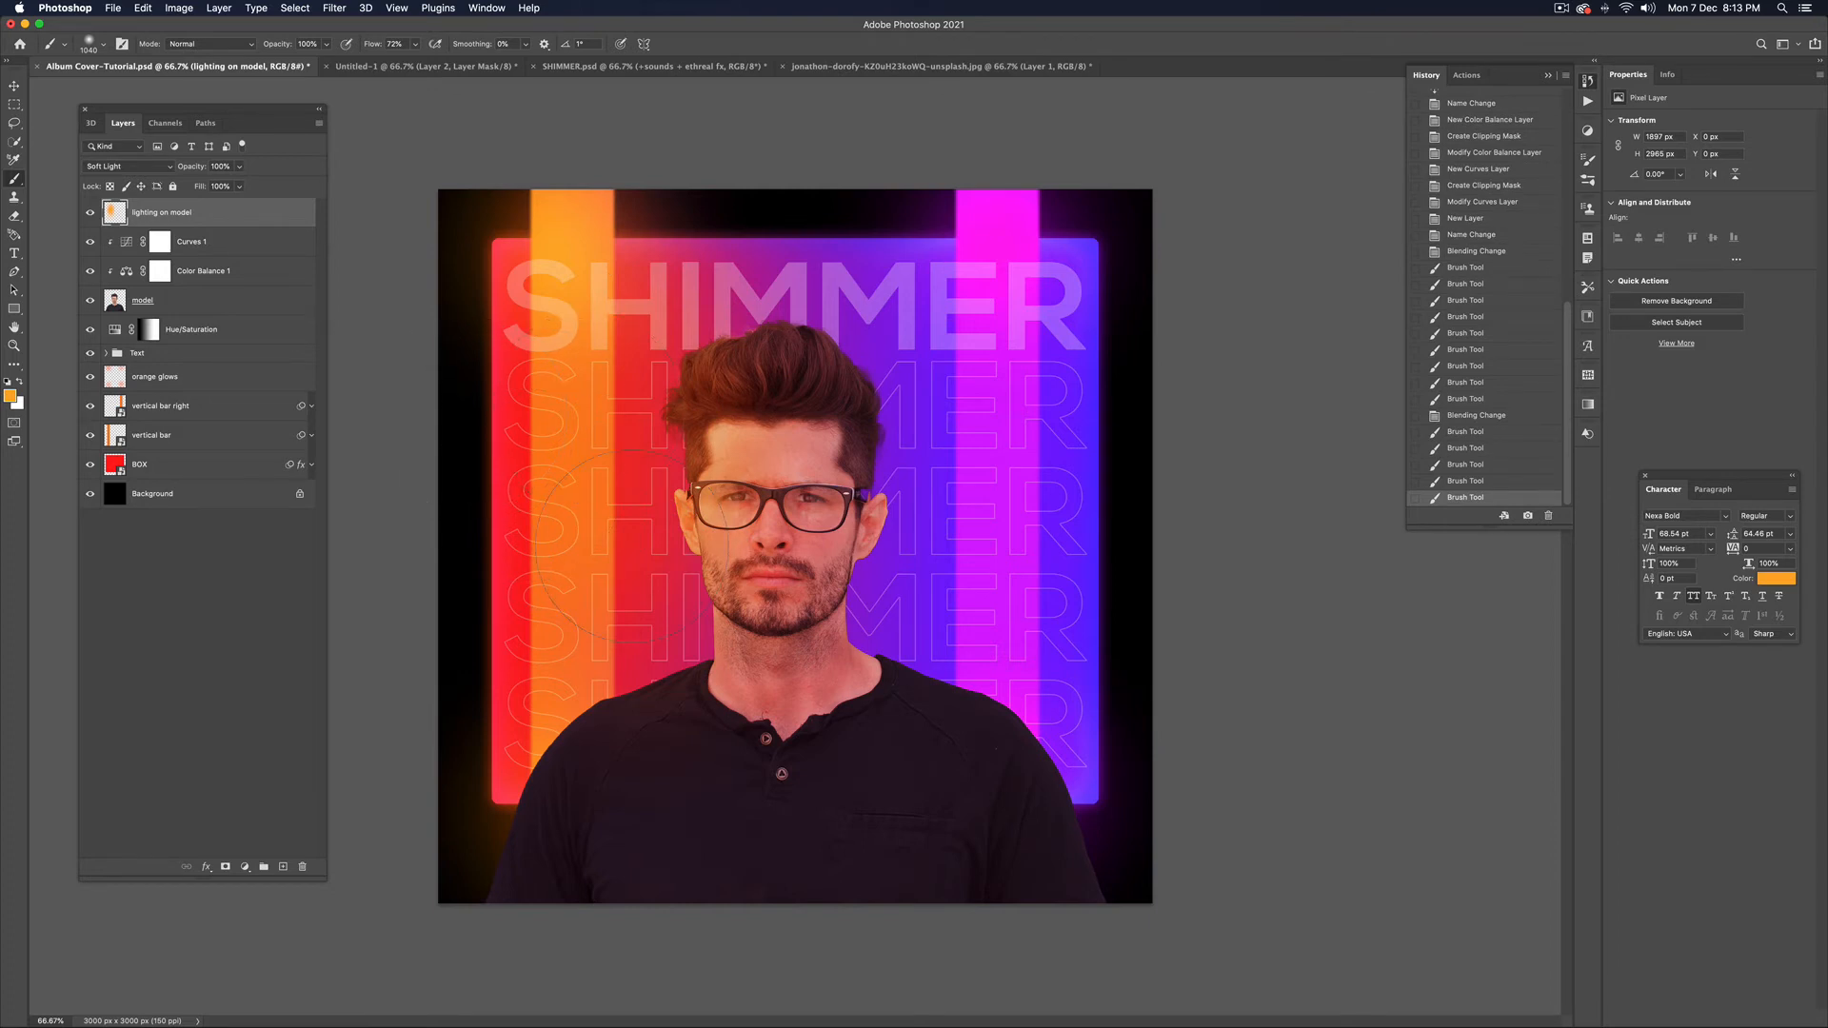
drag(620, 541, 619, 562)
click(623, 679)
click(562, 729)
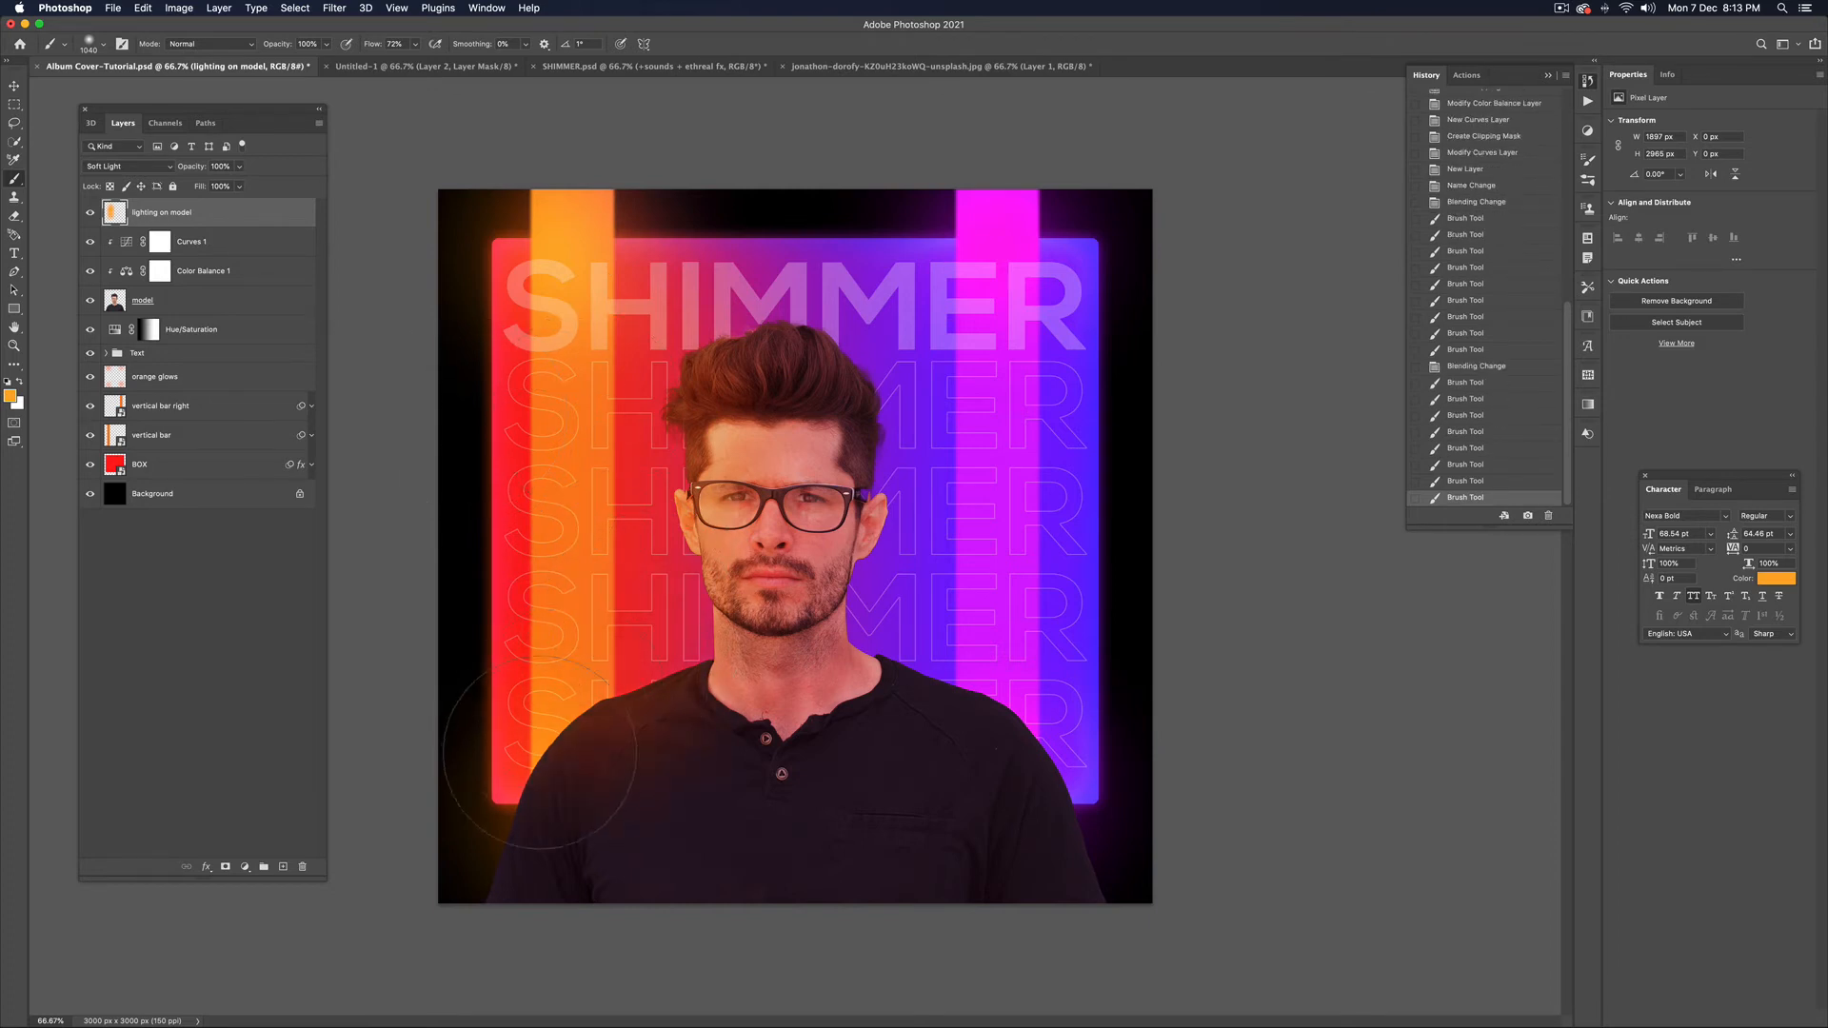
click(542, 744)
click(586, 776)
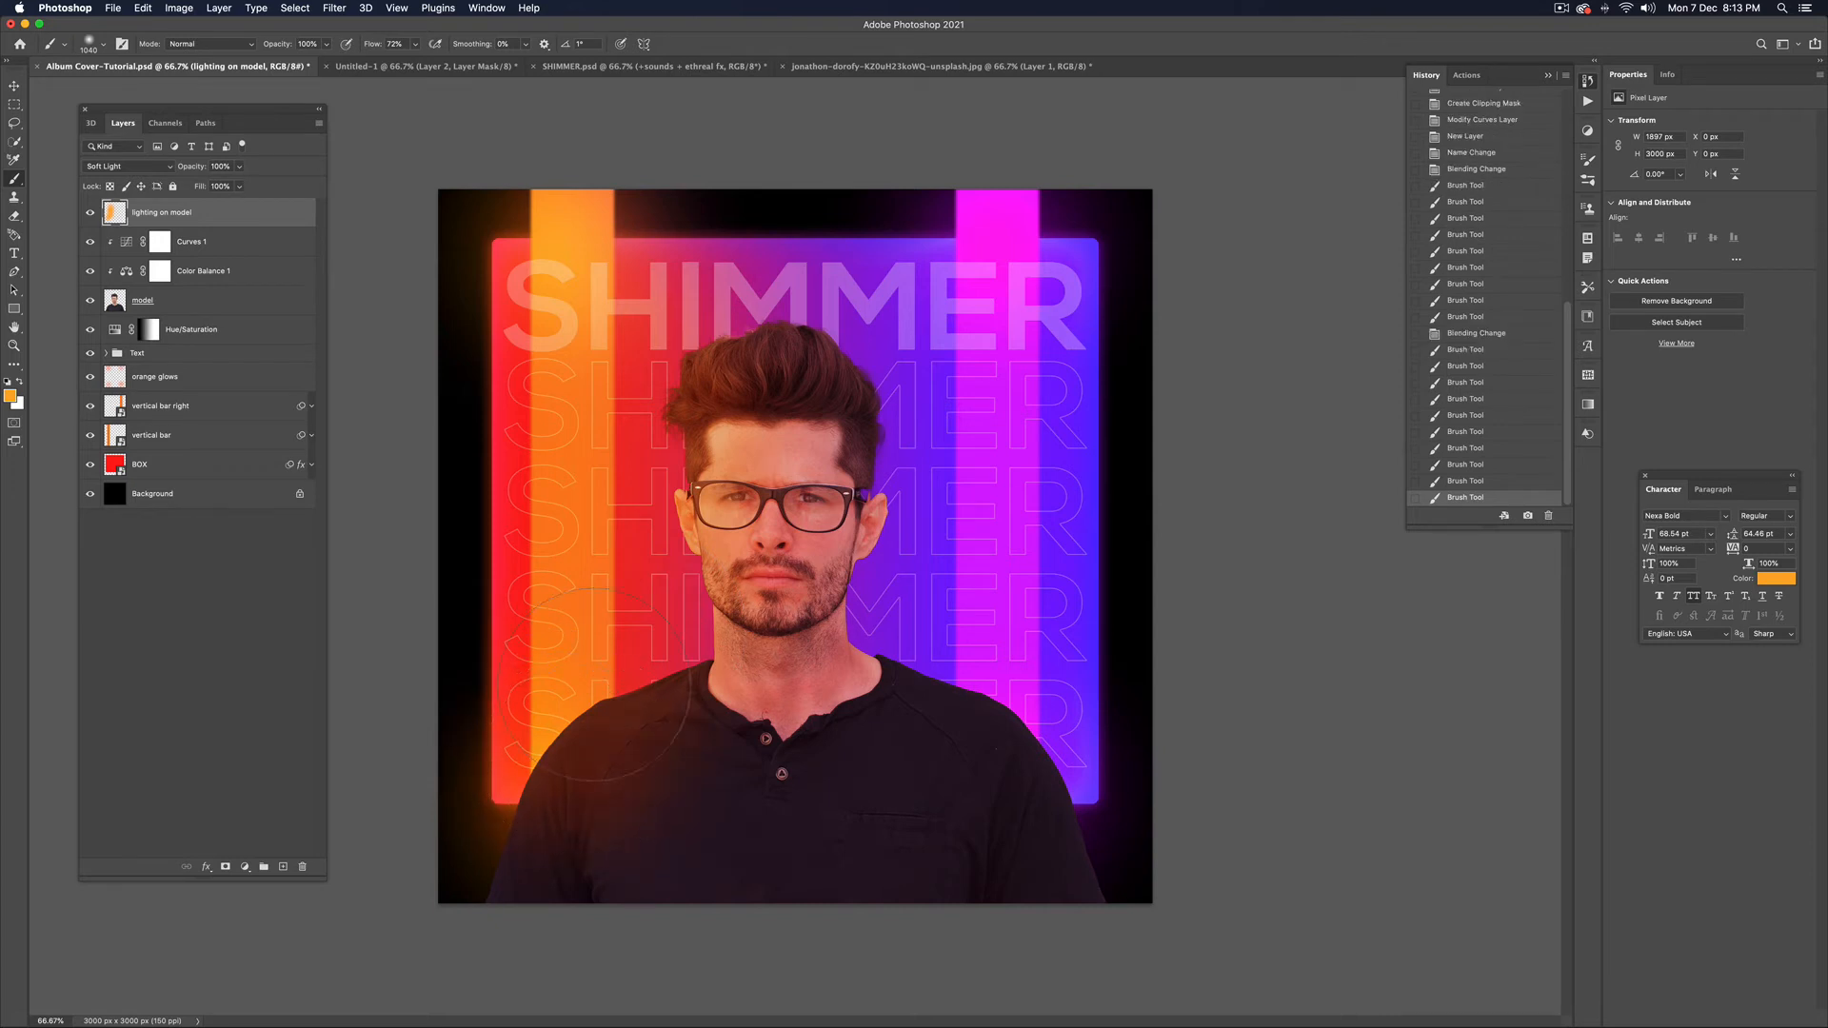
click(619, 462)
Sample violet from the box's purple side and paint it over the man's hair, face and shoulder nearest the magenta bar
alt+click(1069, 249)
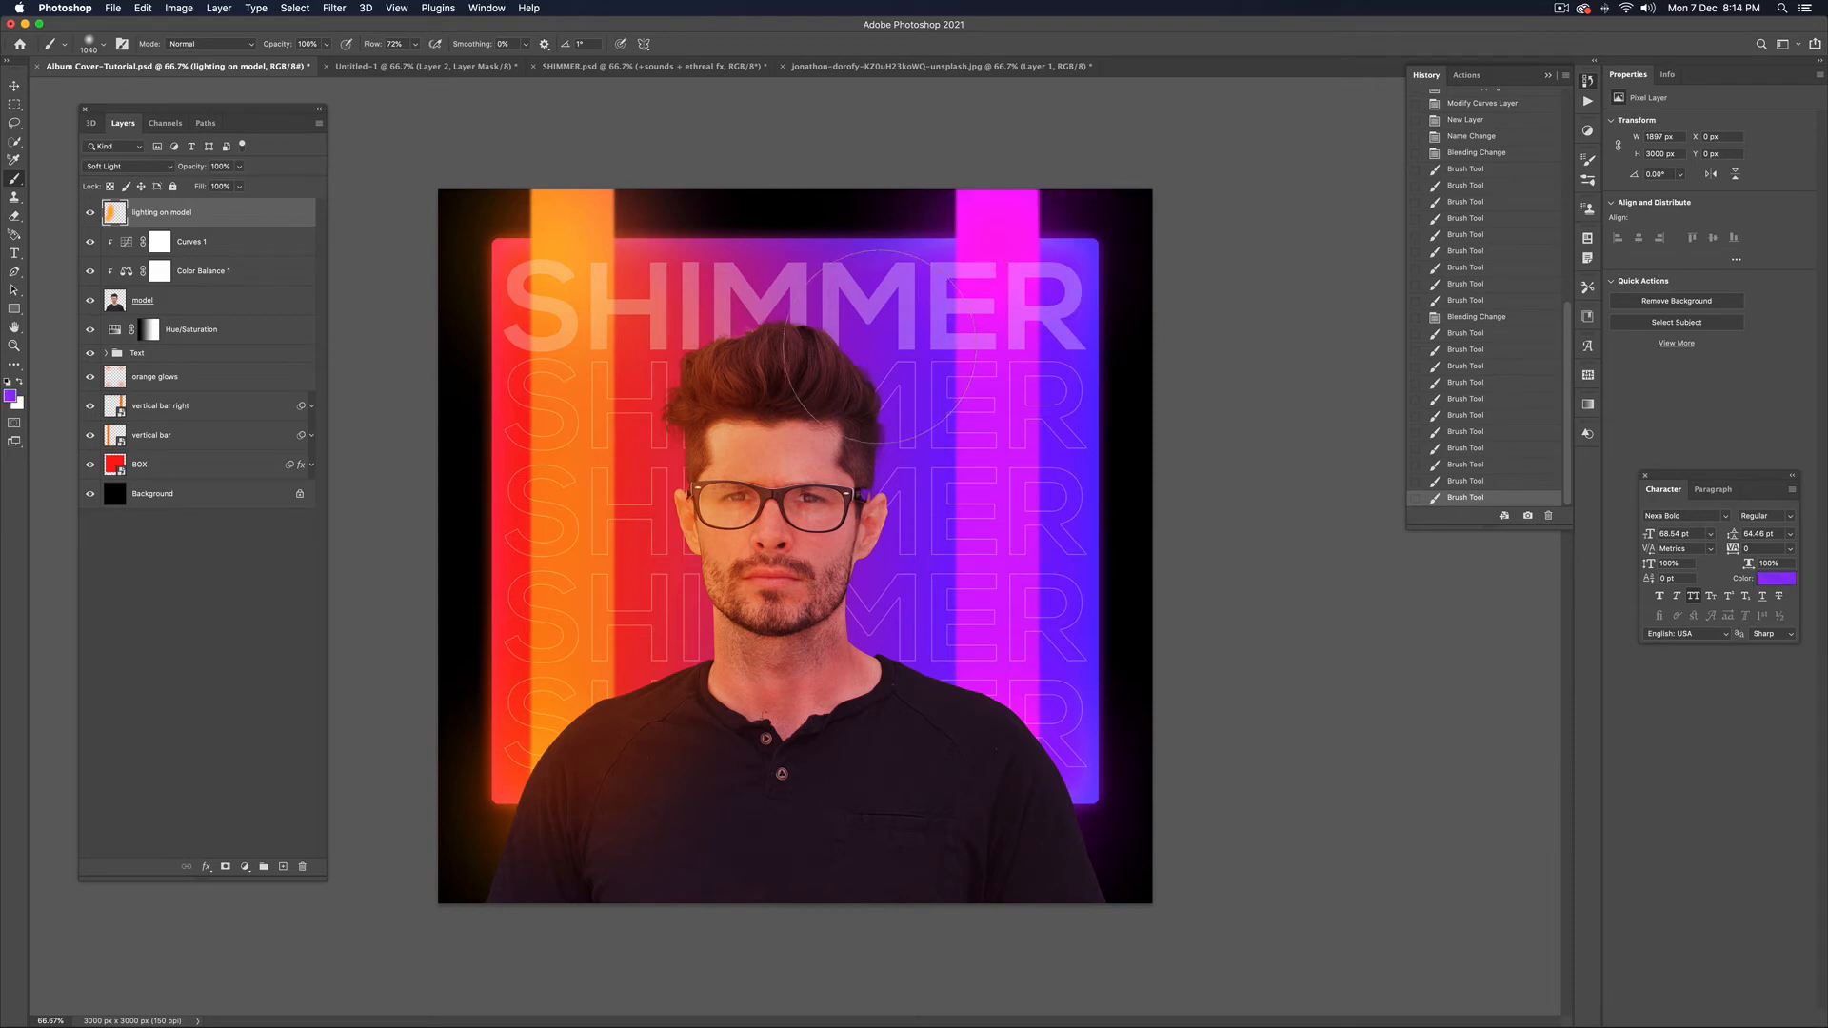
click(866, 360)
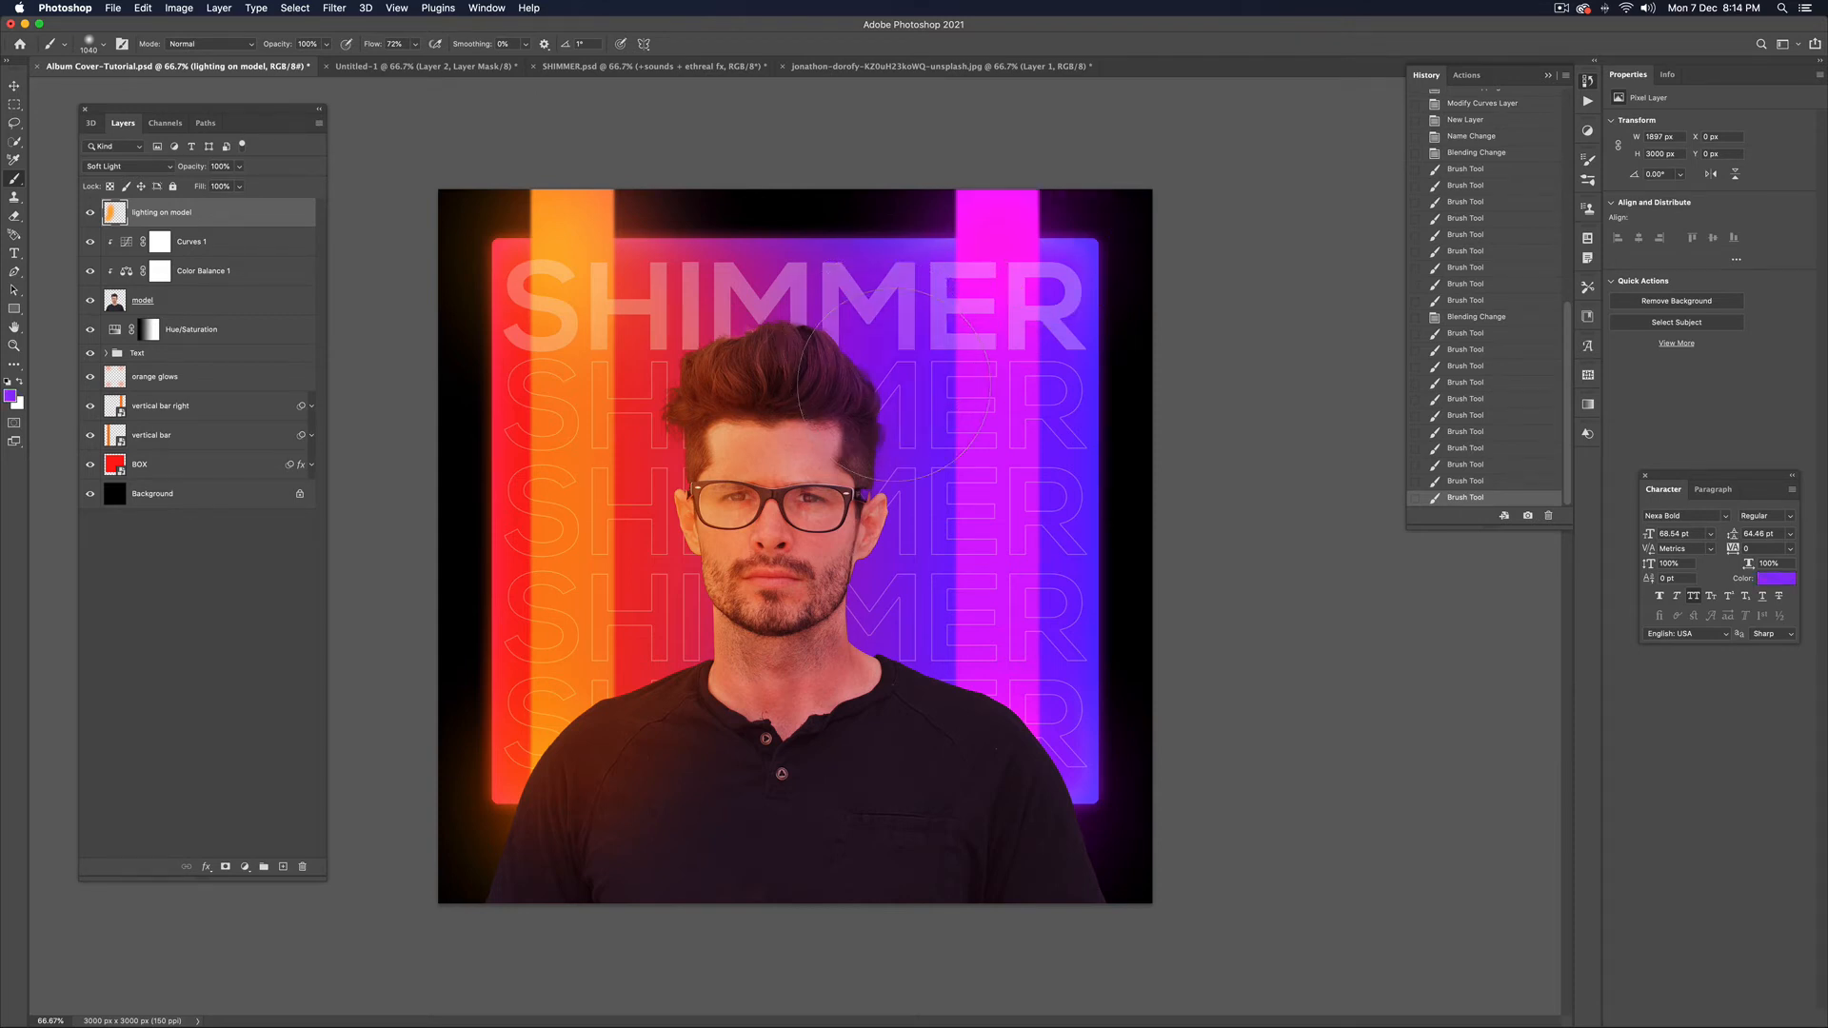
click(881, 459)
click(867, 500)
click(860, 547)
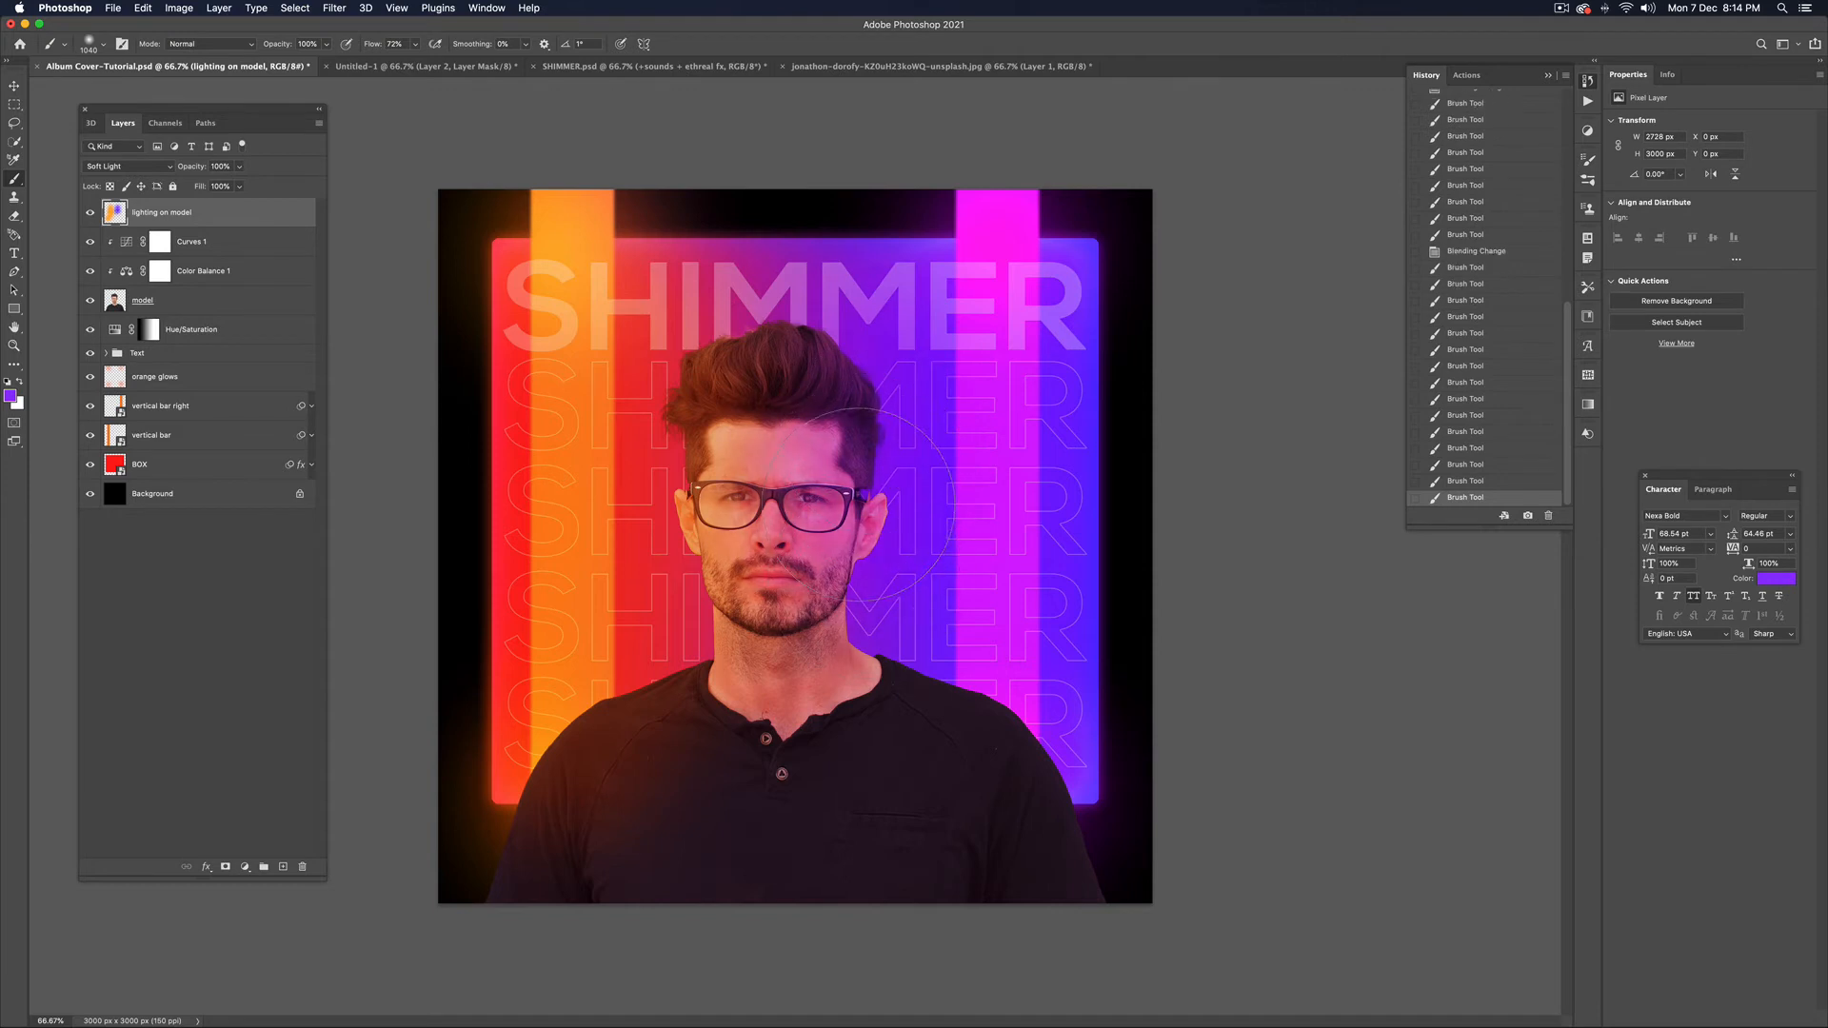
click(839, 559)
click(846, 426)
click(931, 707)
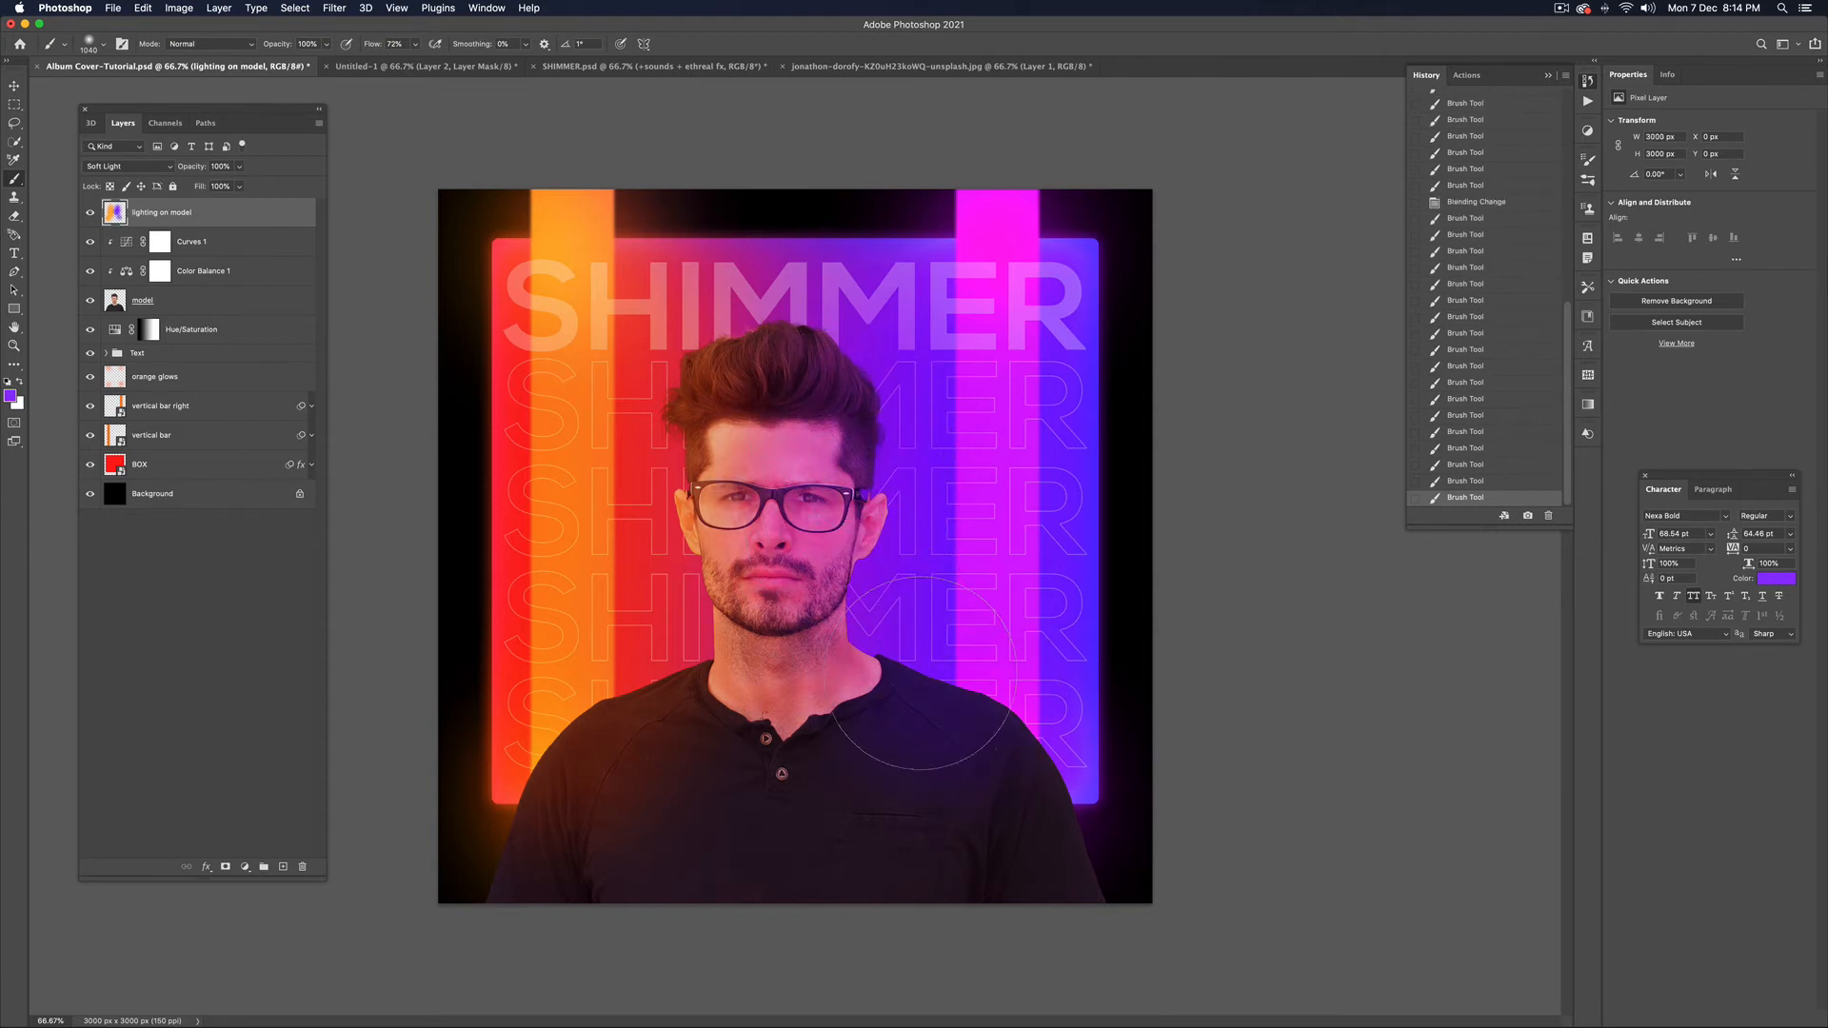
click(951, 705)
click(987, 743)
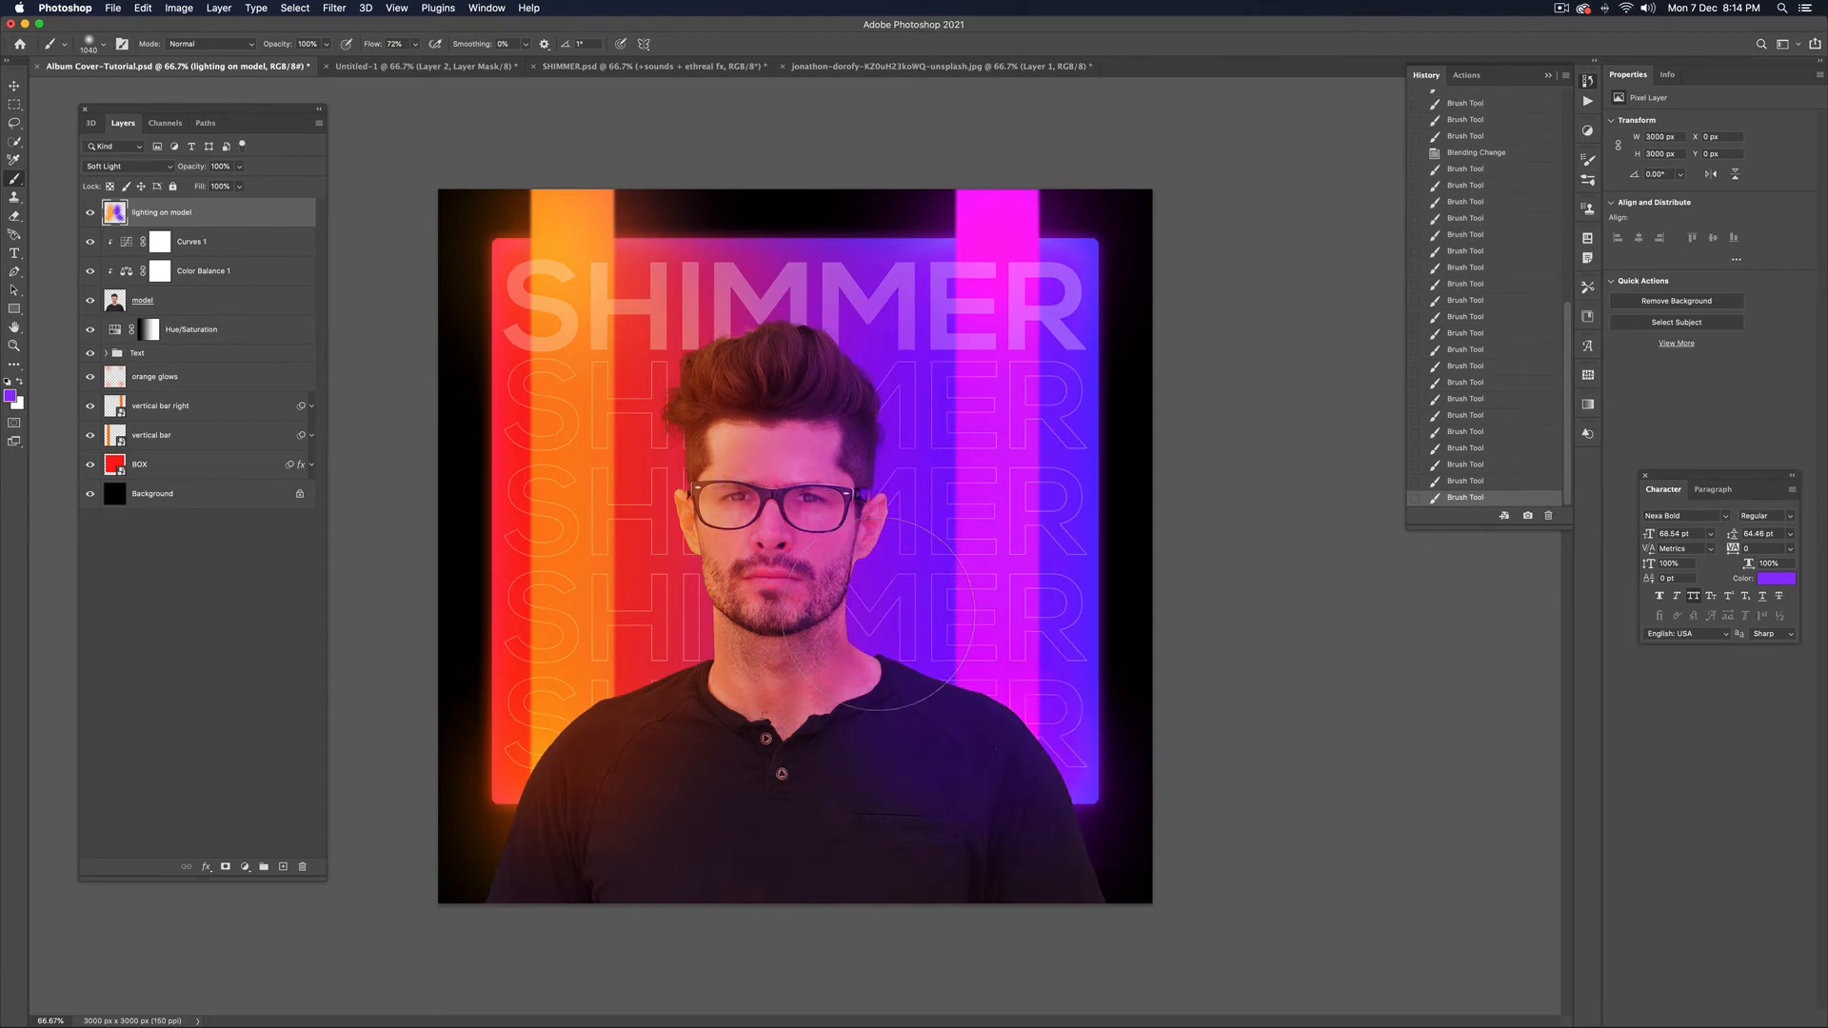
click(909, 681)
click(1009, 769)
click(1011, 773)
click(990, 749)
click(914, 742)
key(v)
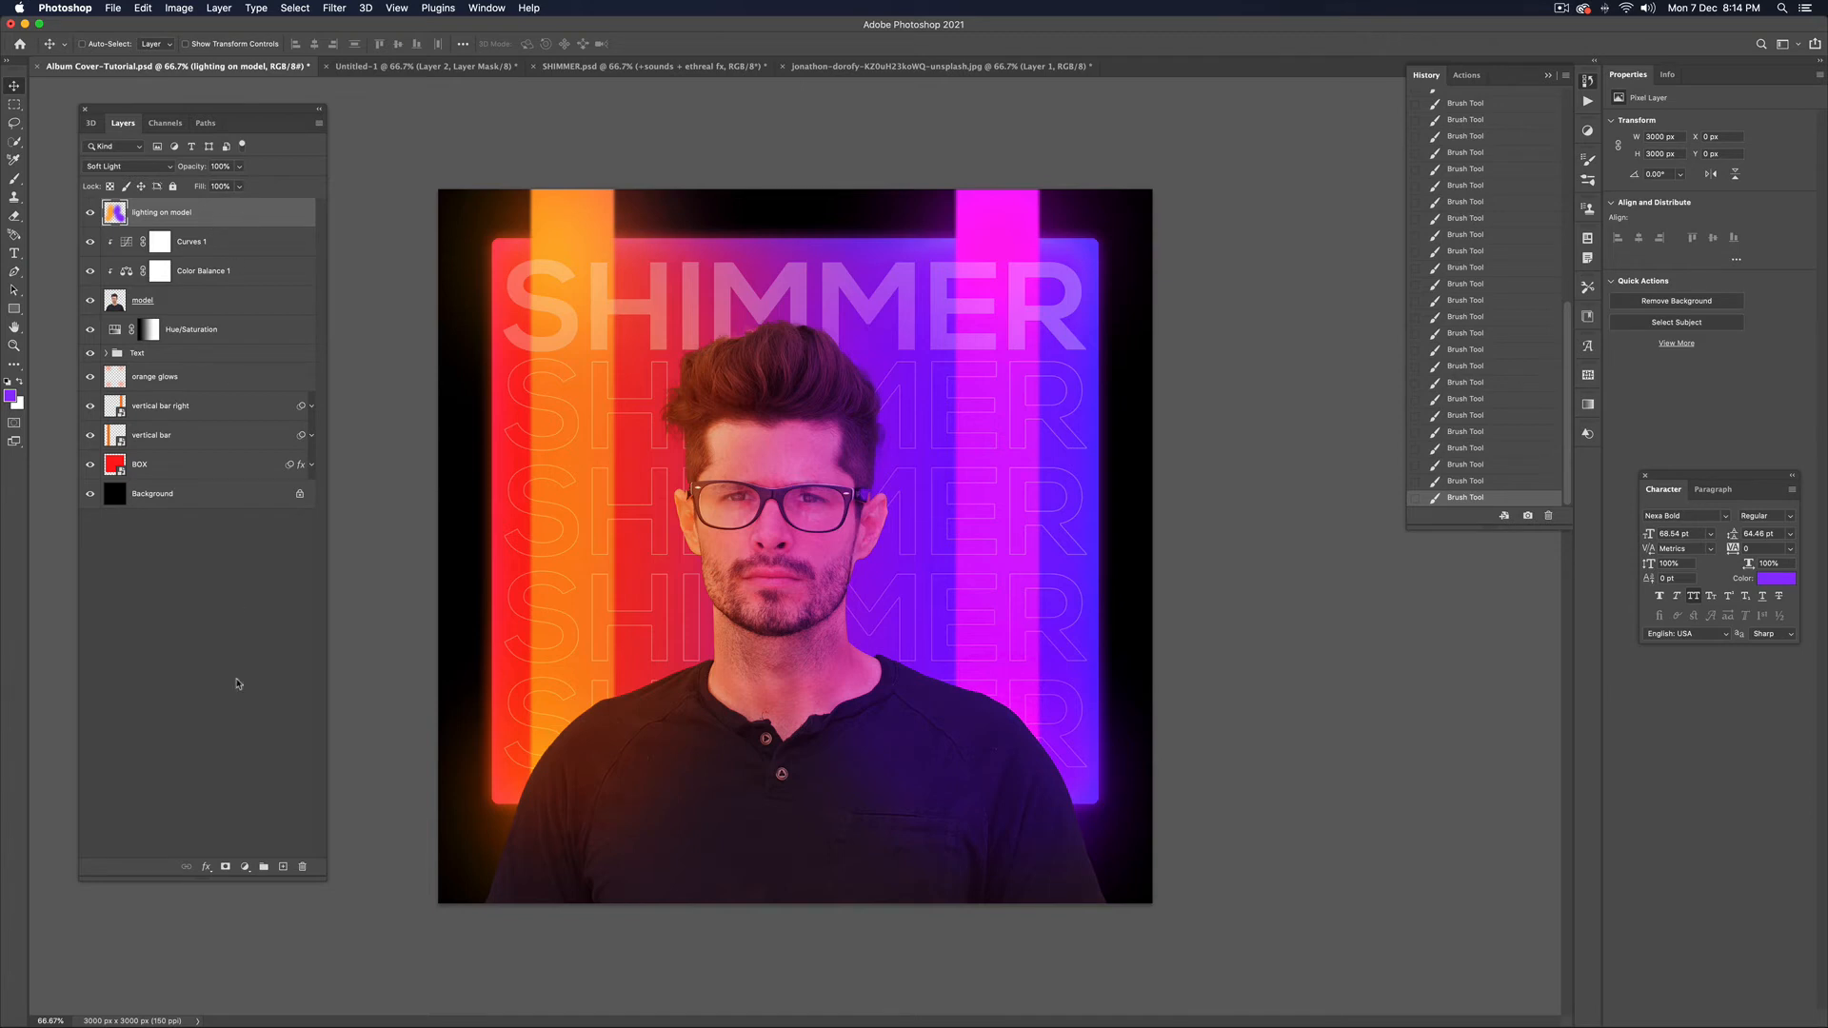
Add a new layer named noise above lighting on model and fill it with 50% Gray at 100% opacity
click(284, 867)
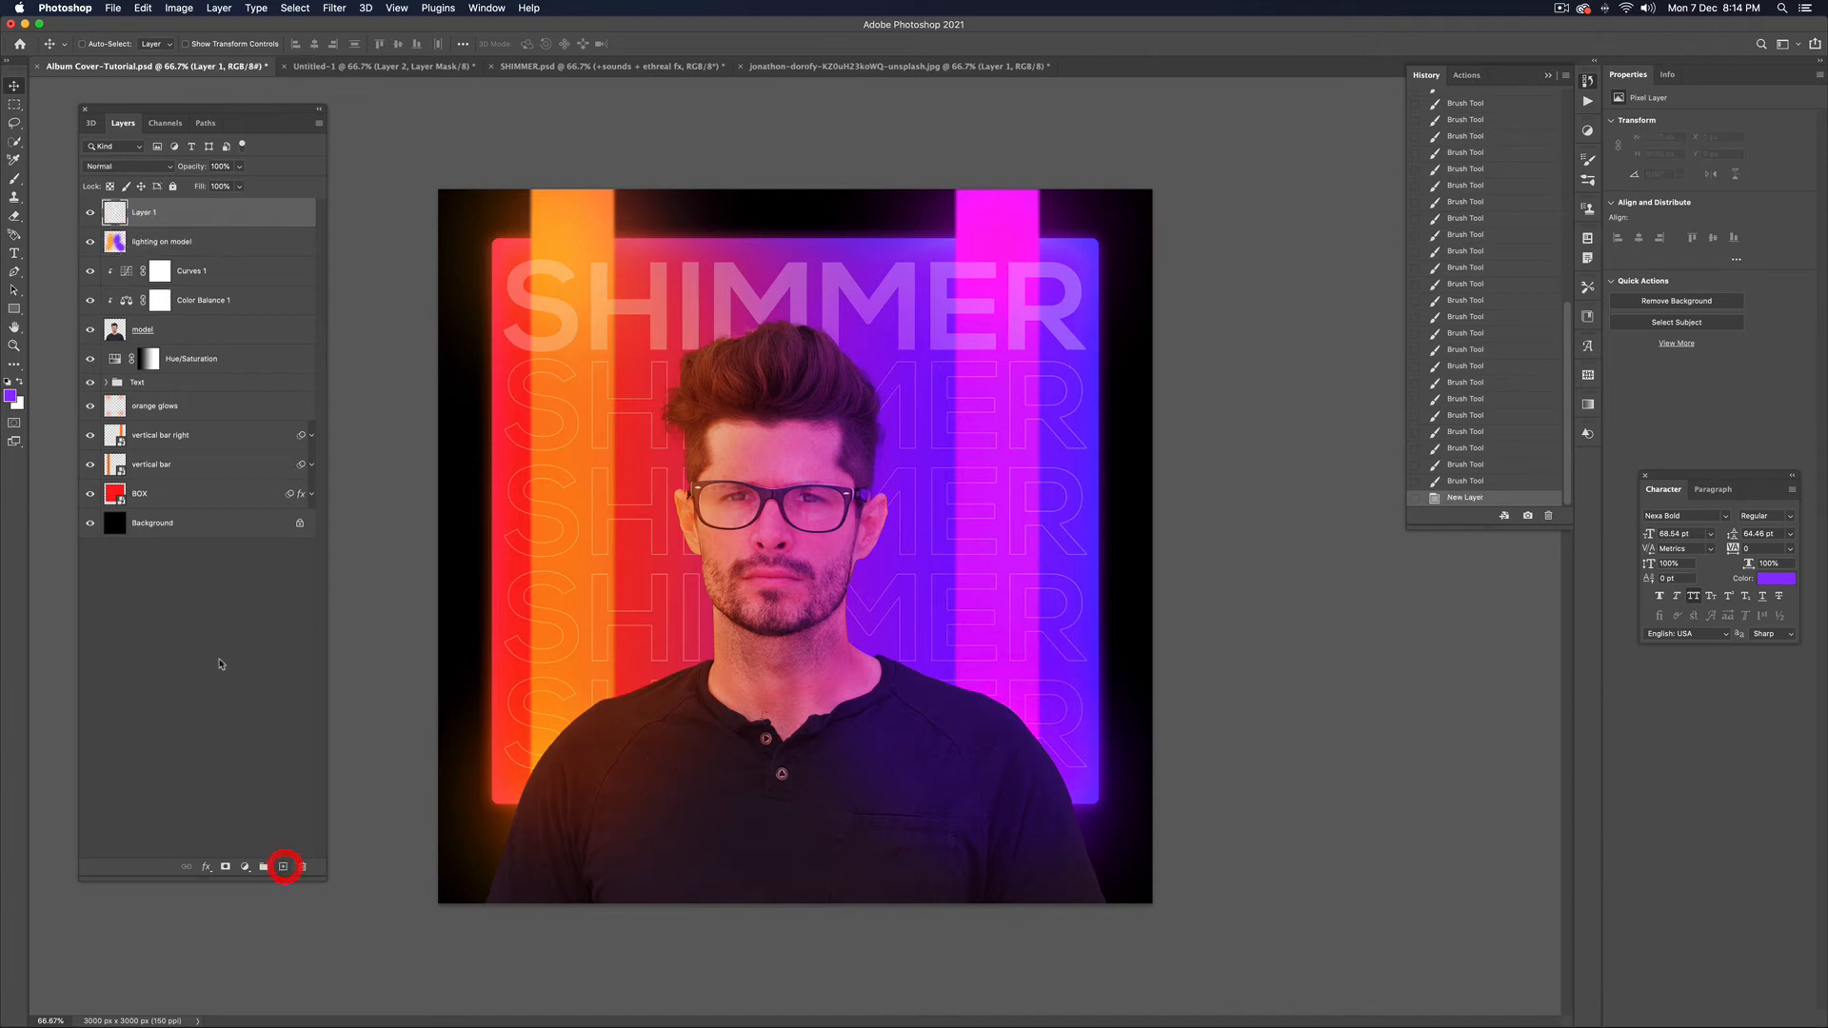
double_click(143, 211)
text(r)
key(Return)
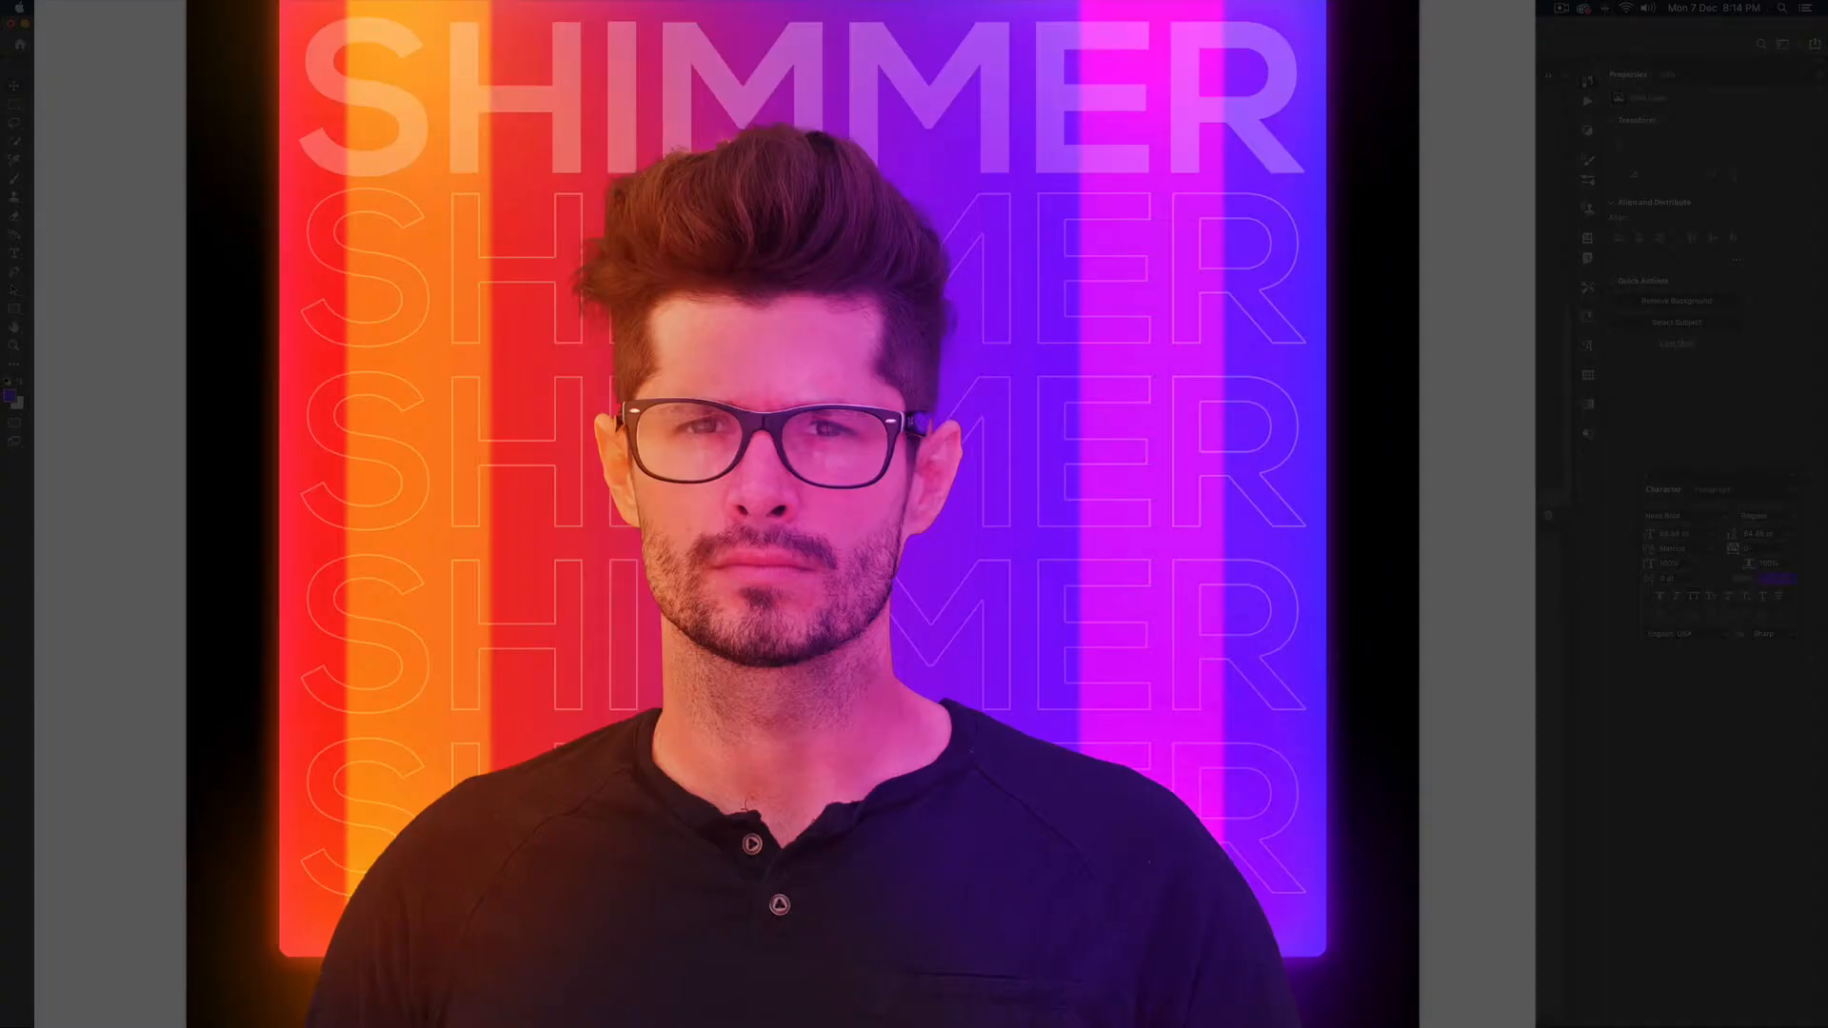
key(shift+F5)
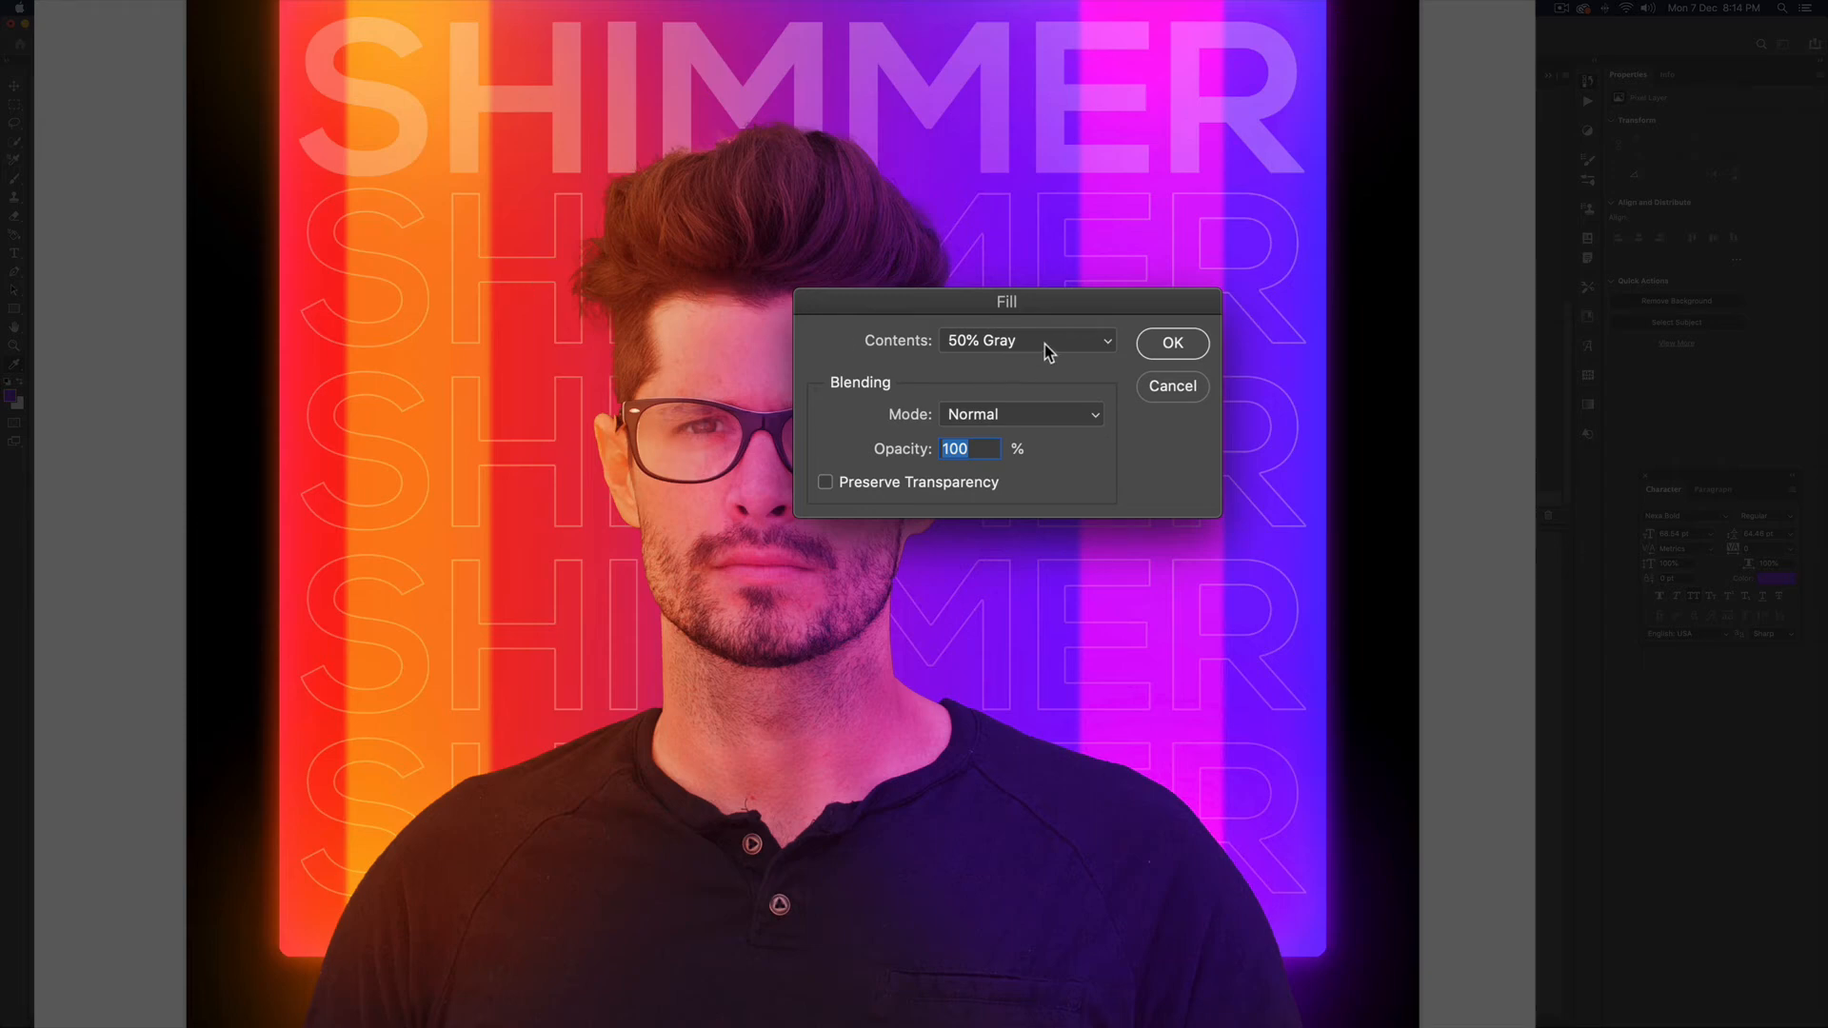
click(1172, 342)
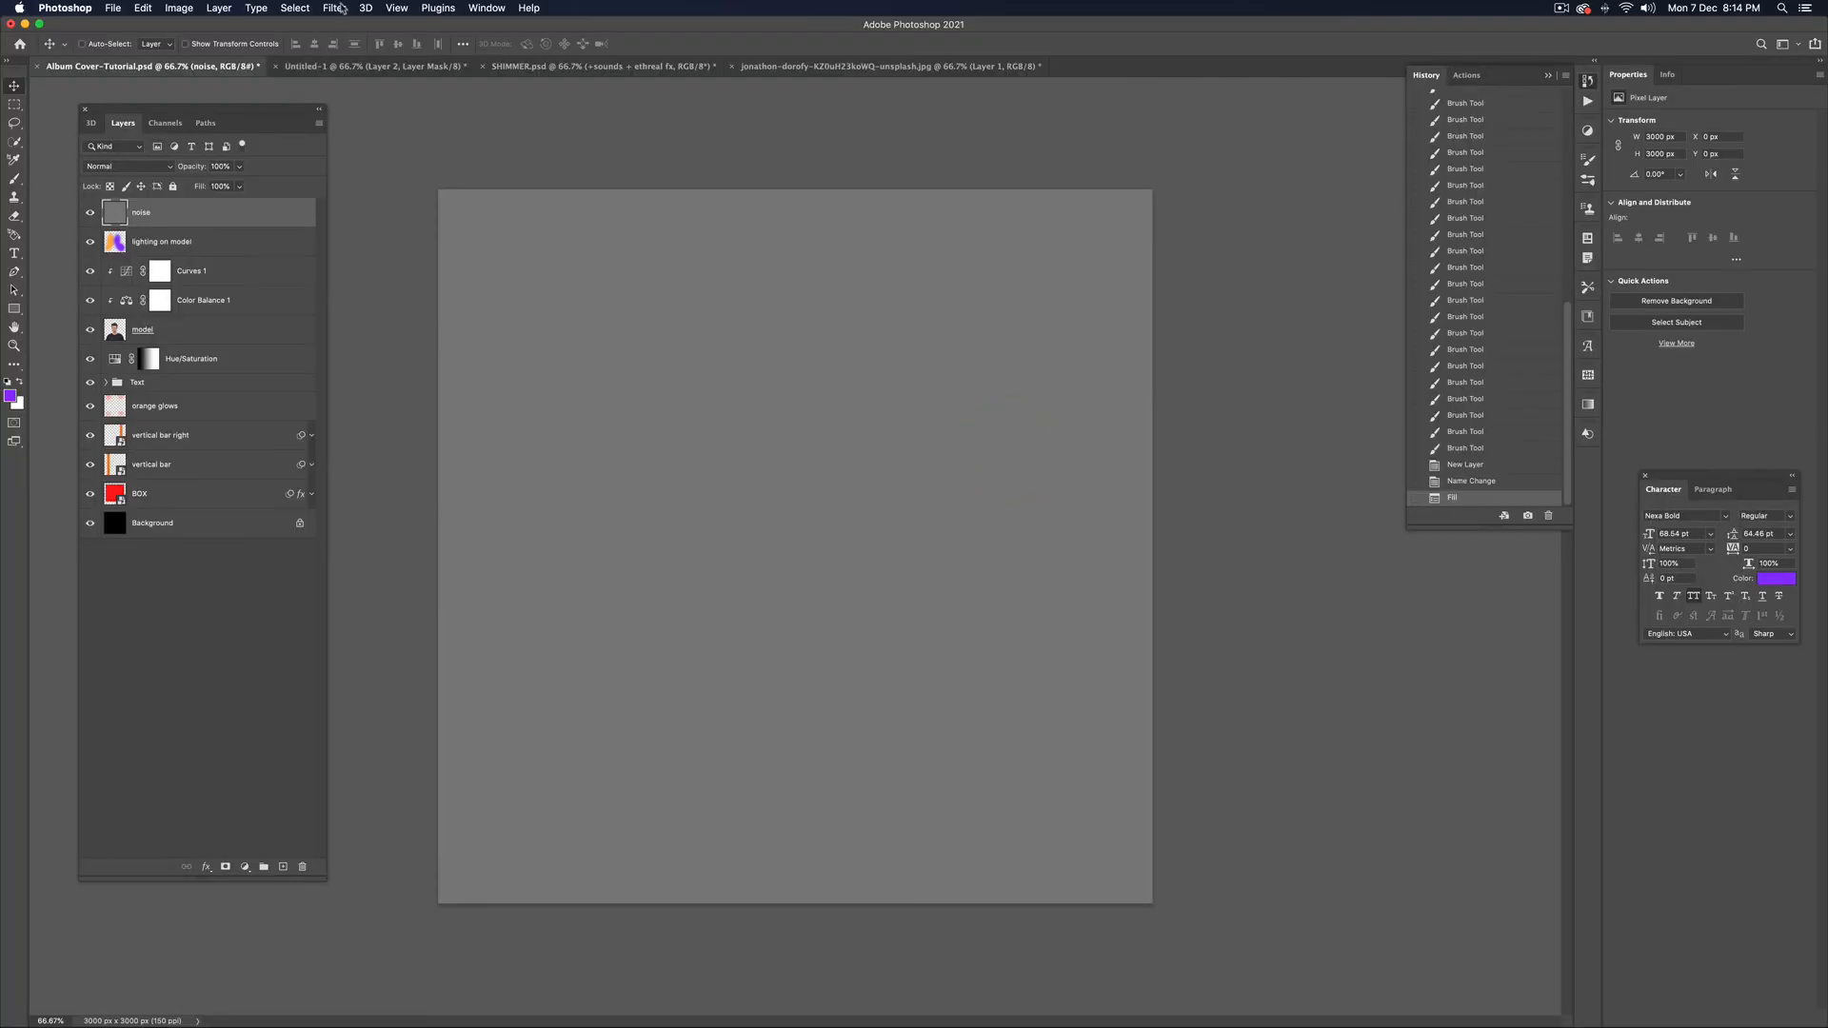
Apply the Add Noise filter to the noise layer with Gaussian distribution, Monochromatic enabled and a reduced amount
click(337, 9)
mouse_move(471, 246)
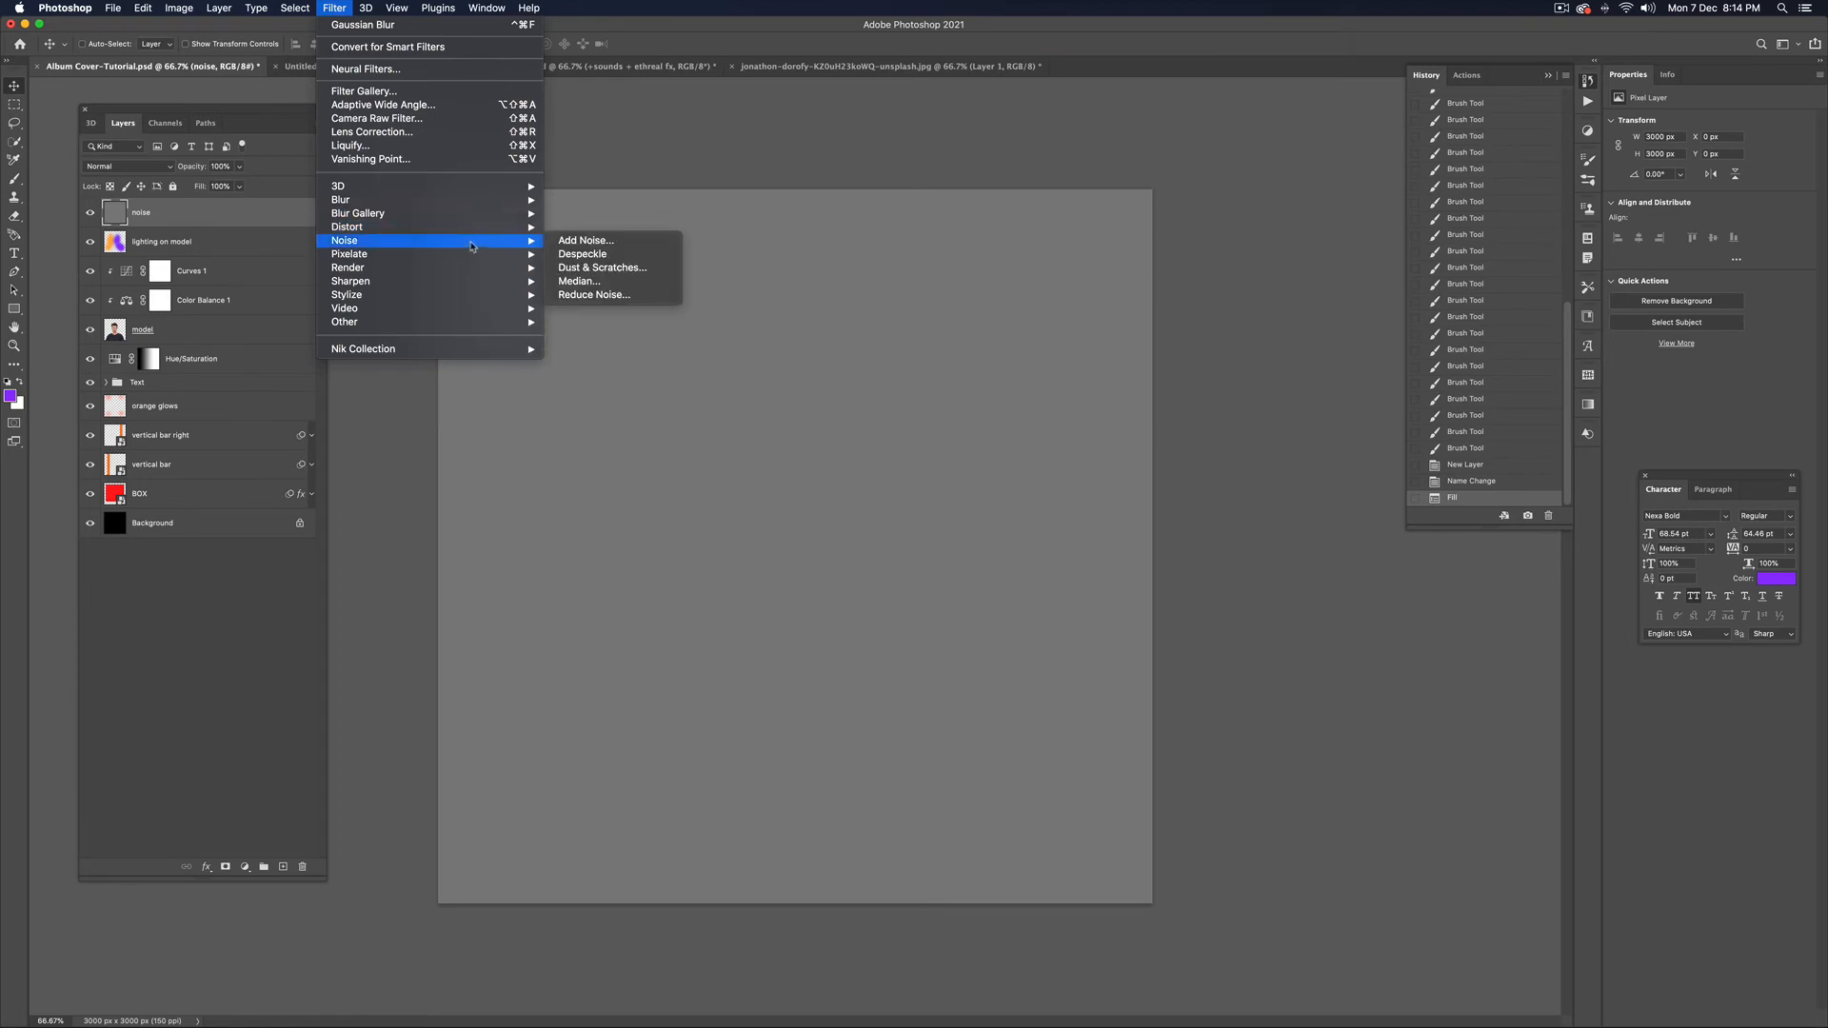
click(612, 240)
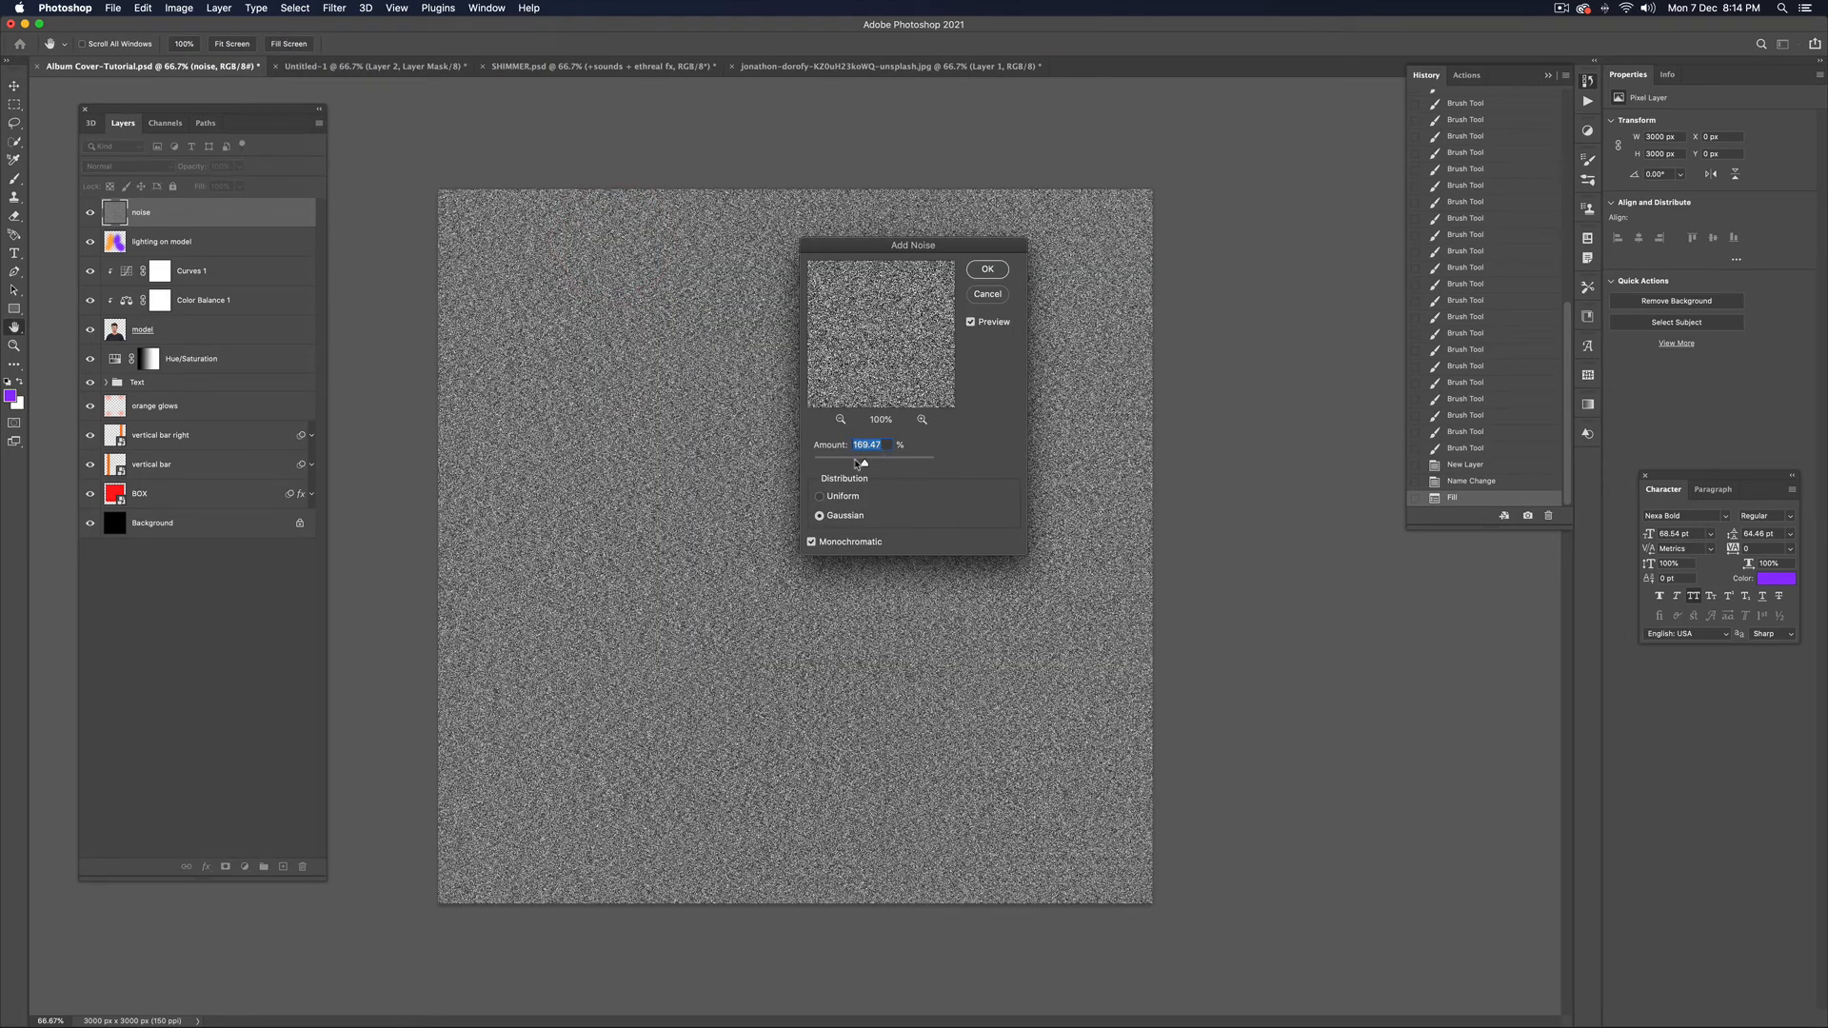
mouse_move(856, 463)
mouse_down()
mouse_move(816, 463)
mouse_move(872, 462)
mouse_move(838, 463)
mouse_up()
click(988, 269)
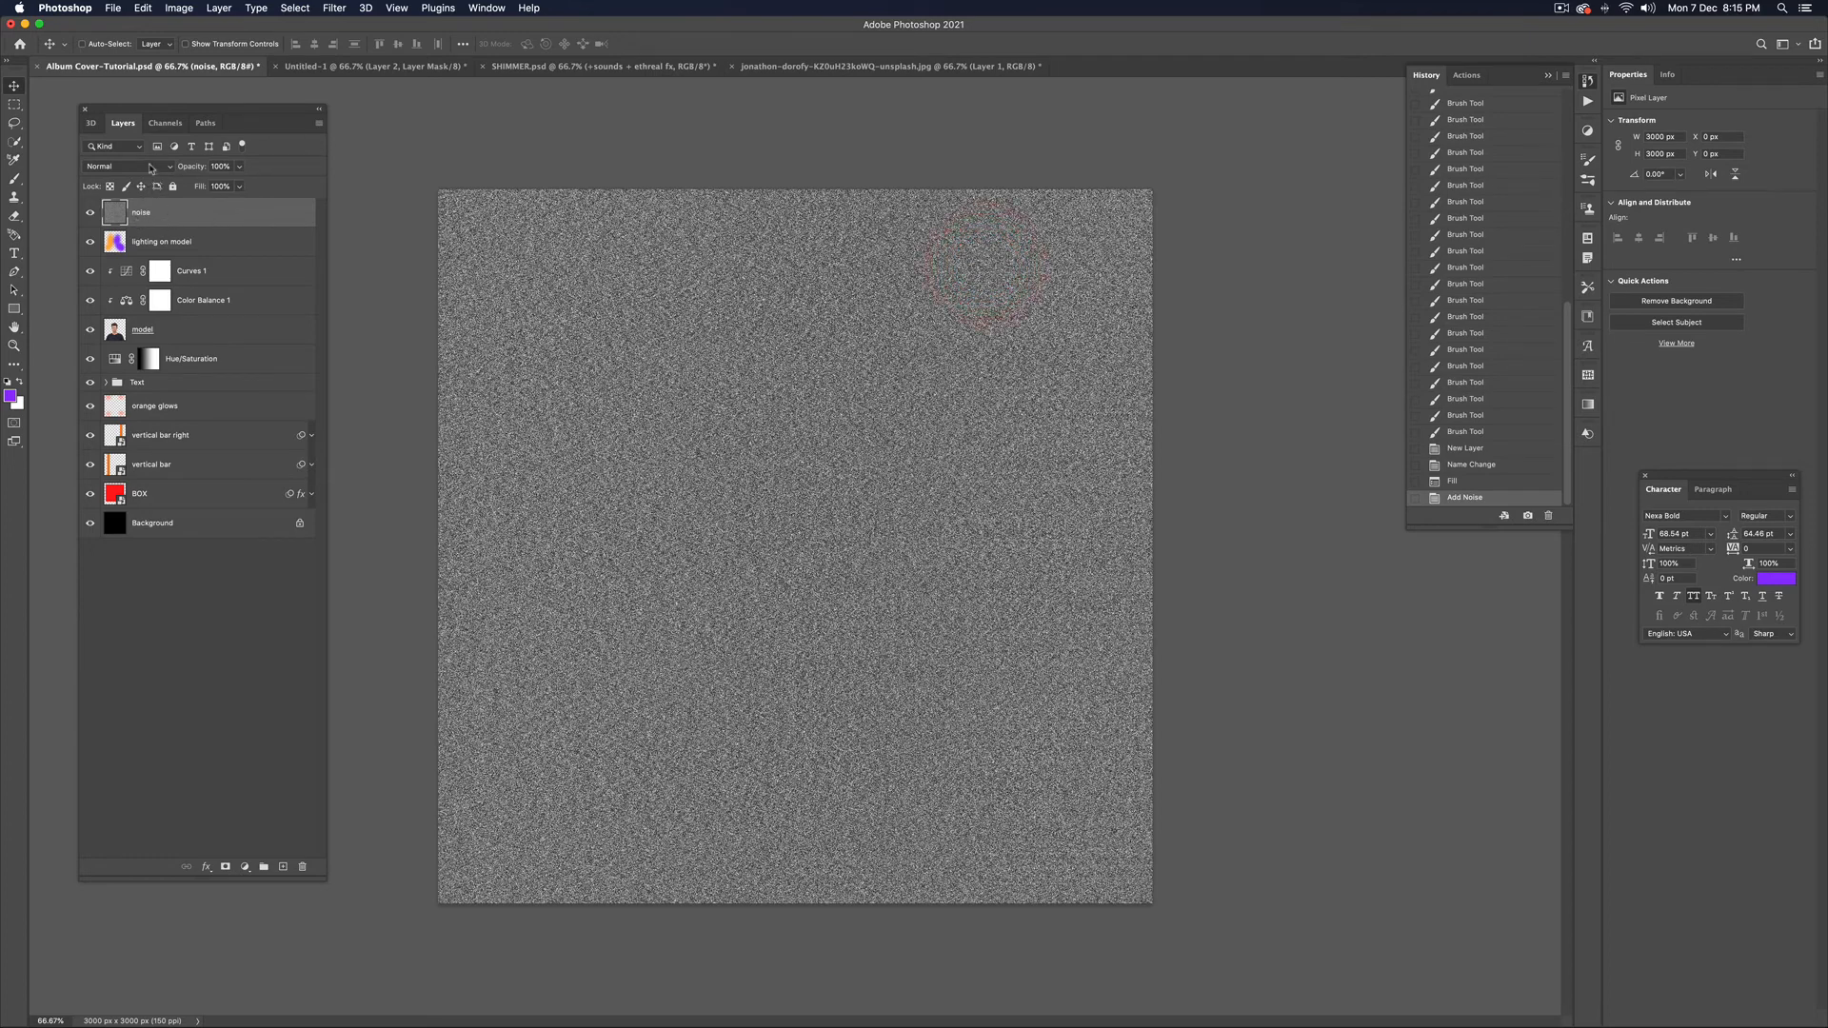
Set the noise layer's blend mode to Soft Light and its opacity to 30%
click(150, 167)
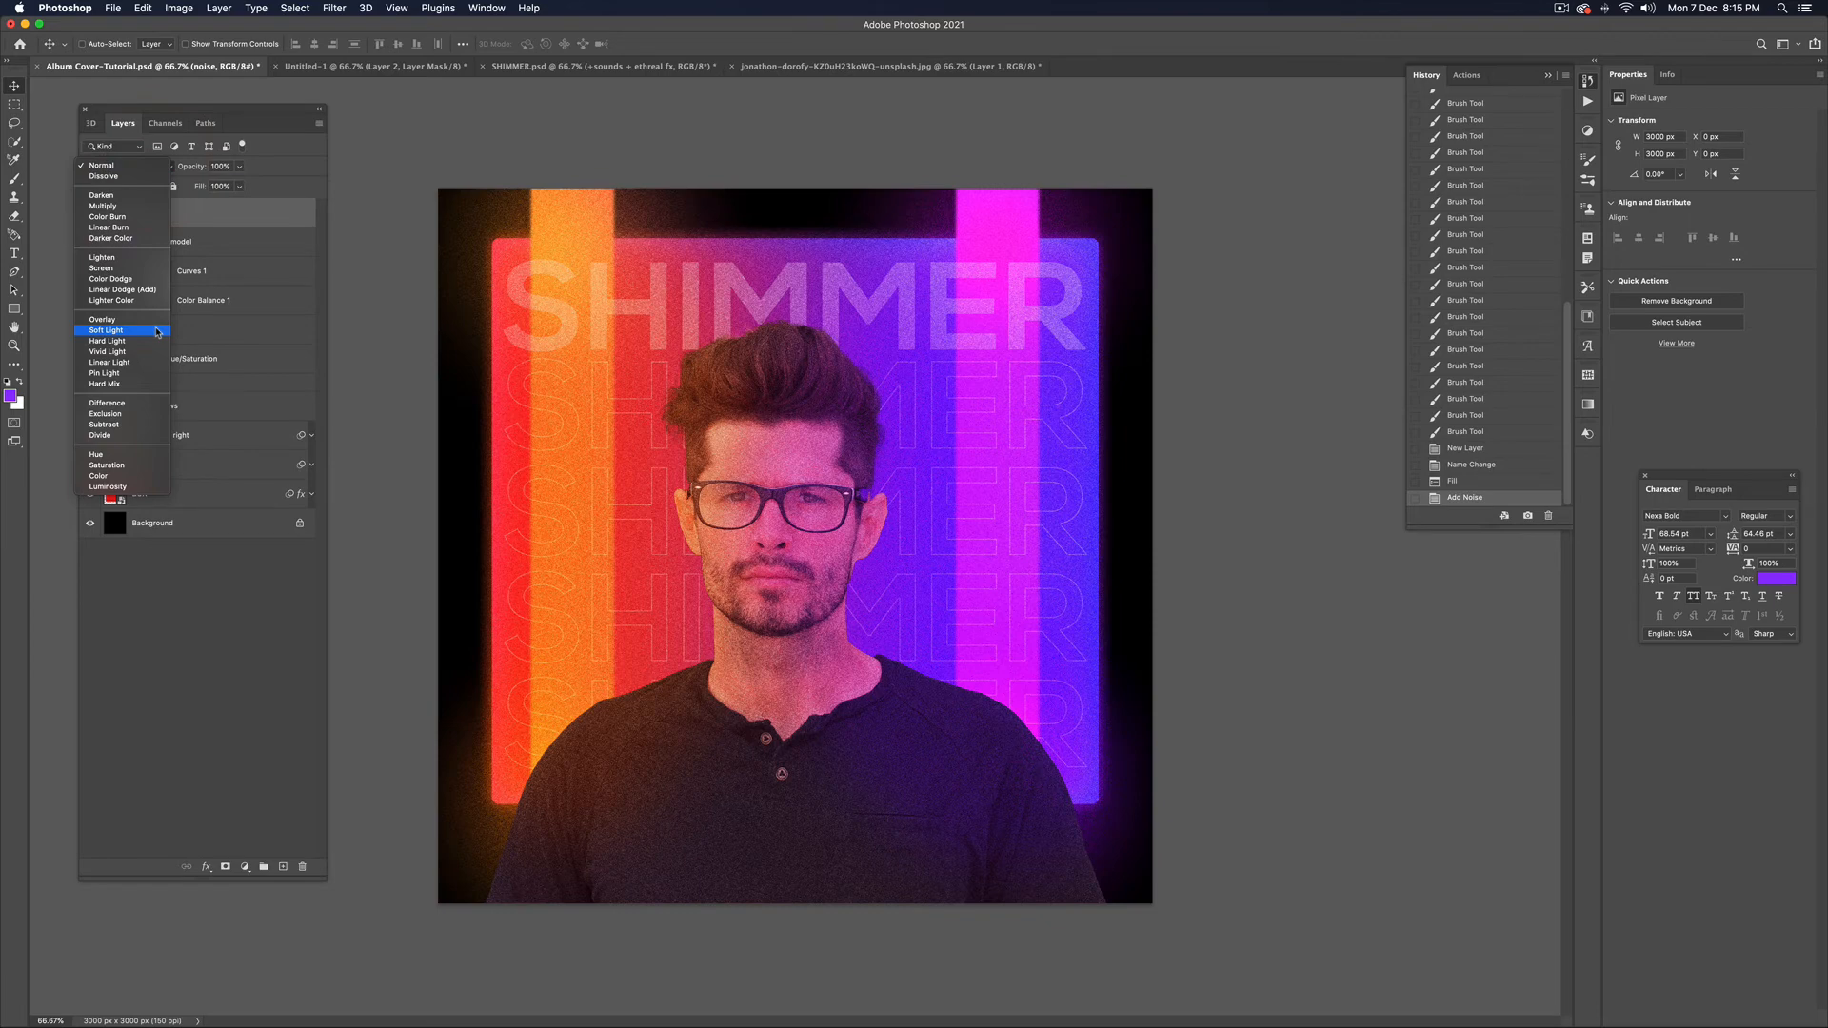
click(157, 331)
key(3)
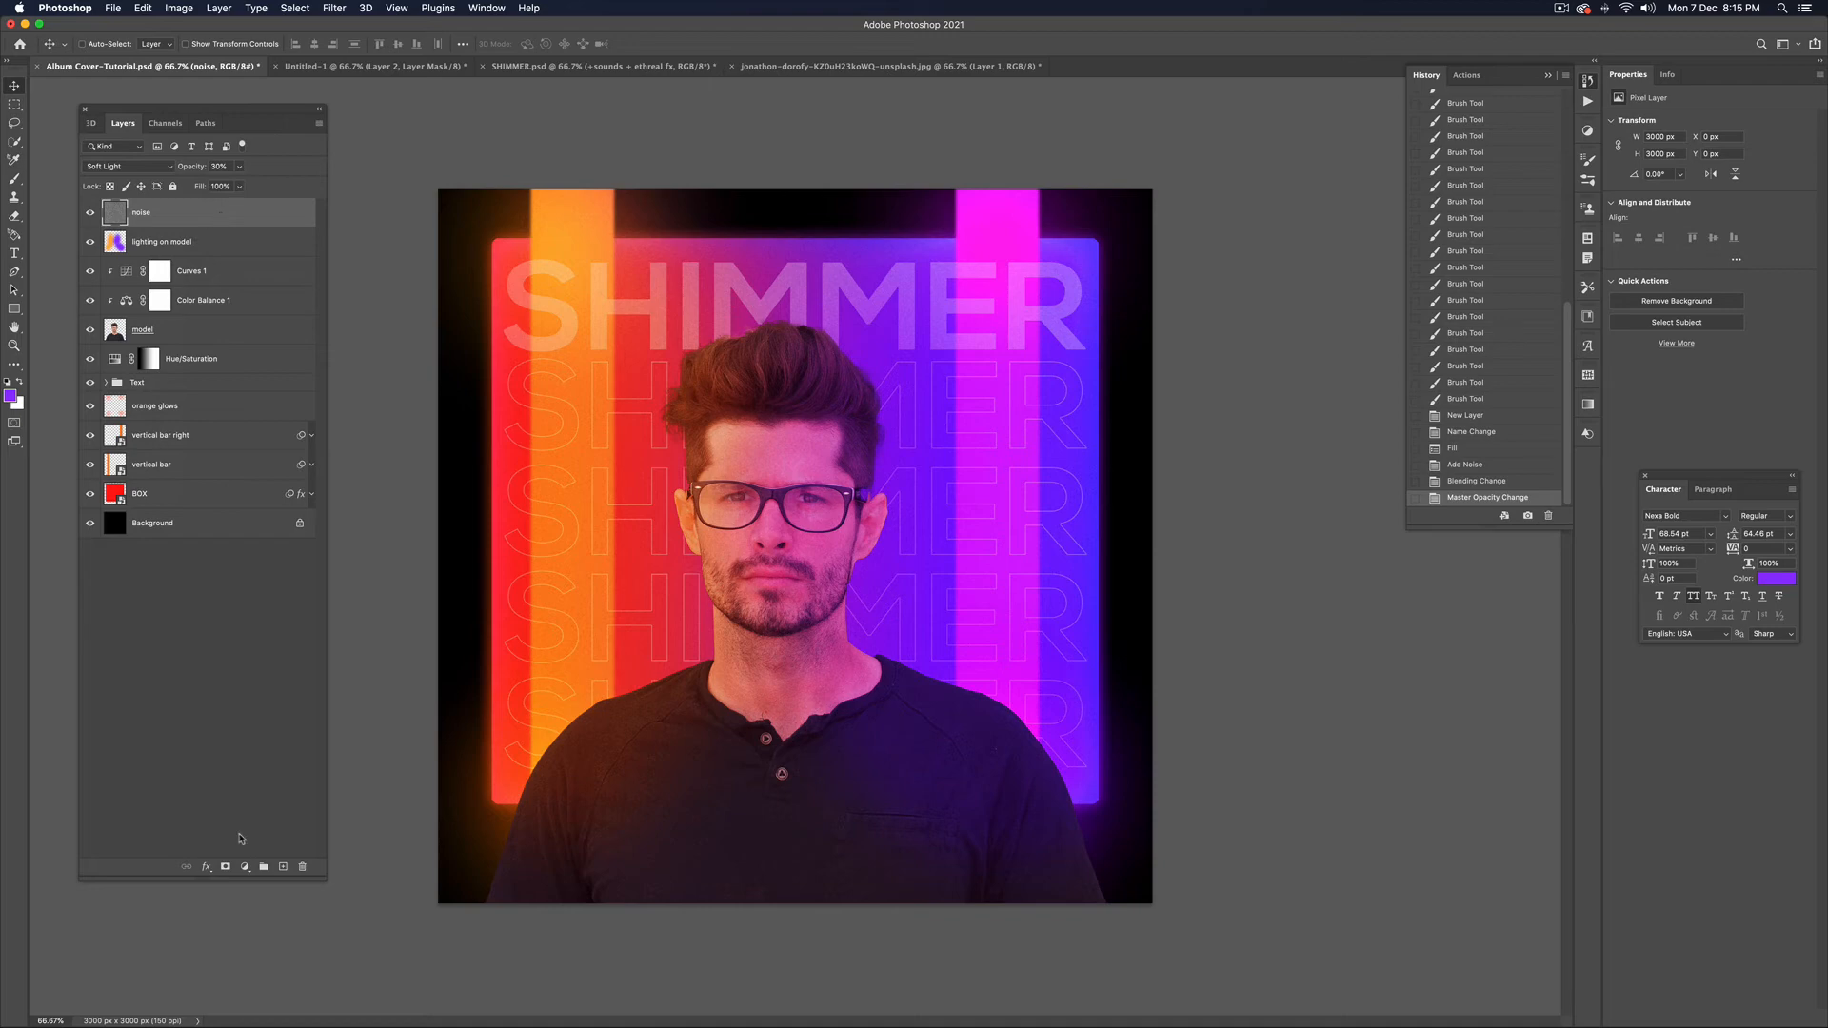
Add a Gradient Map adjustment above the noise layer using the violet-to-orange preset from Legacy Default Gradients
click(245, 867)
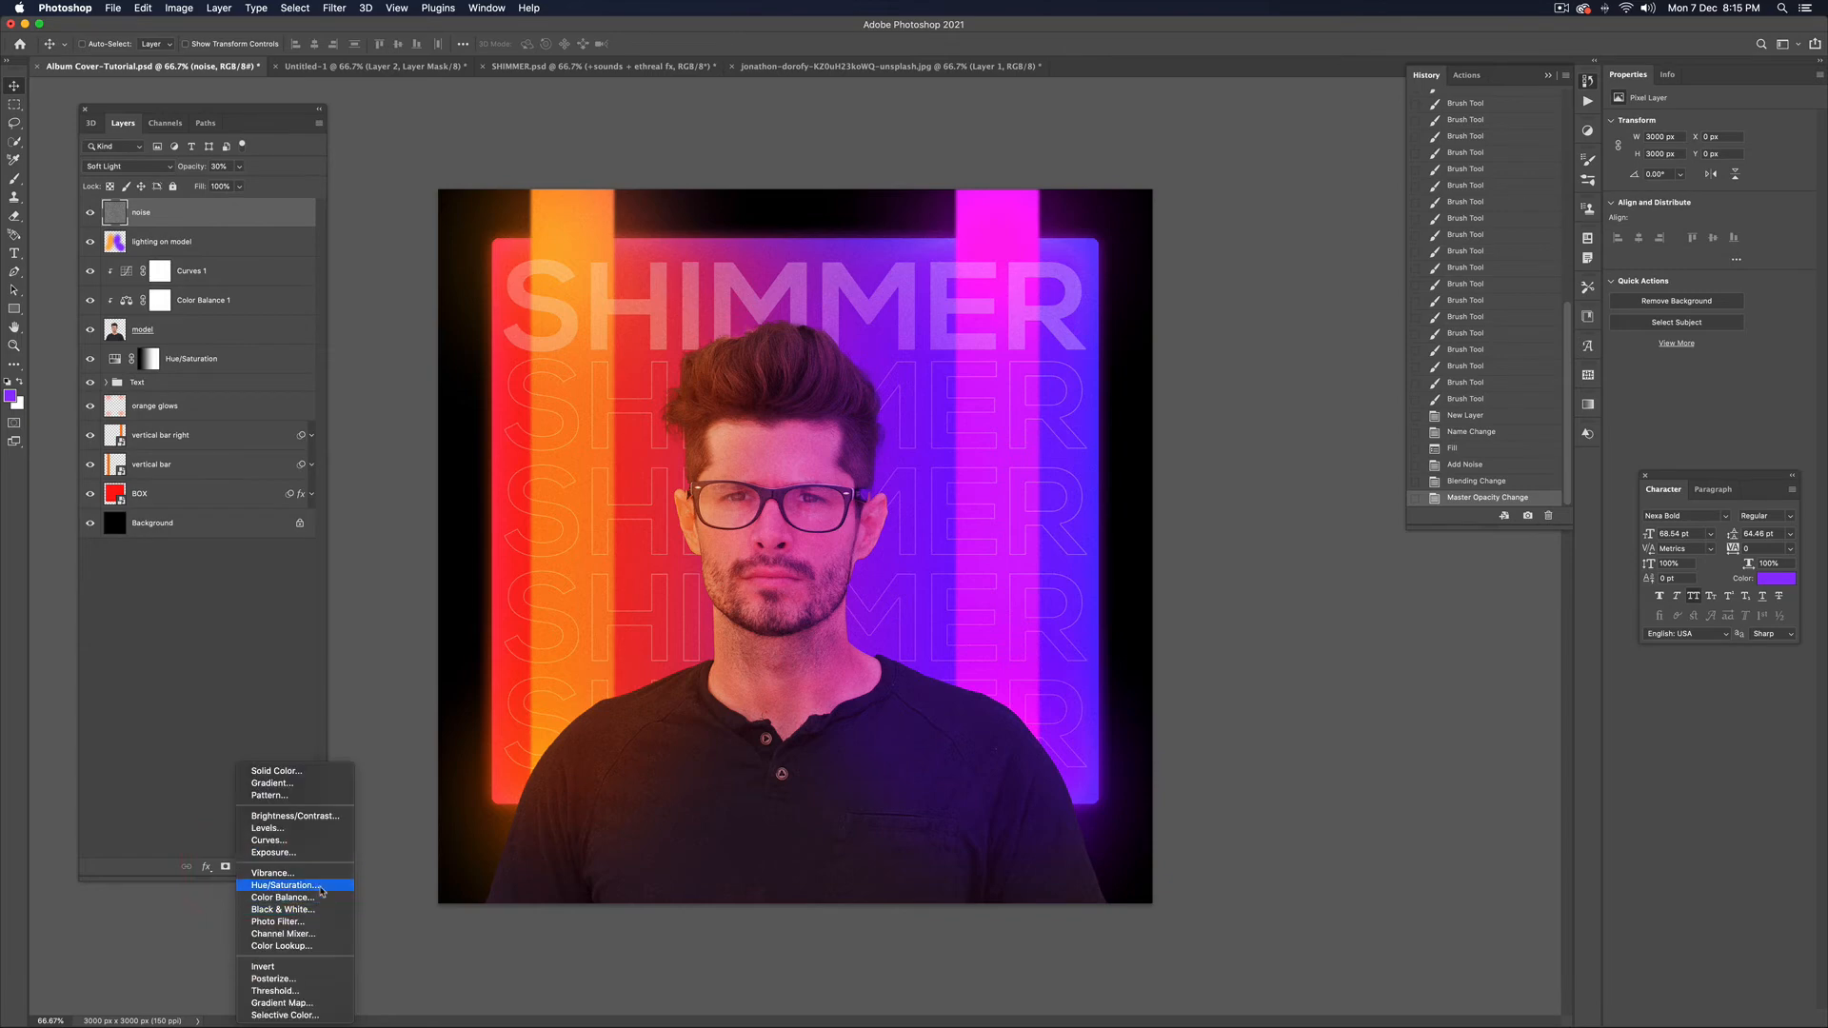
click(282, 1002)
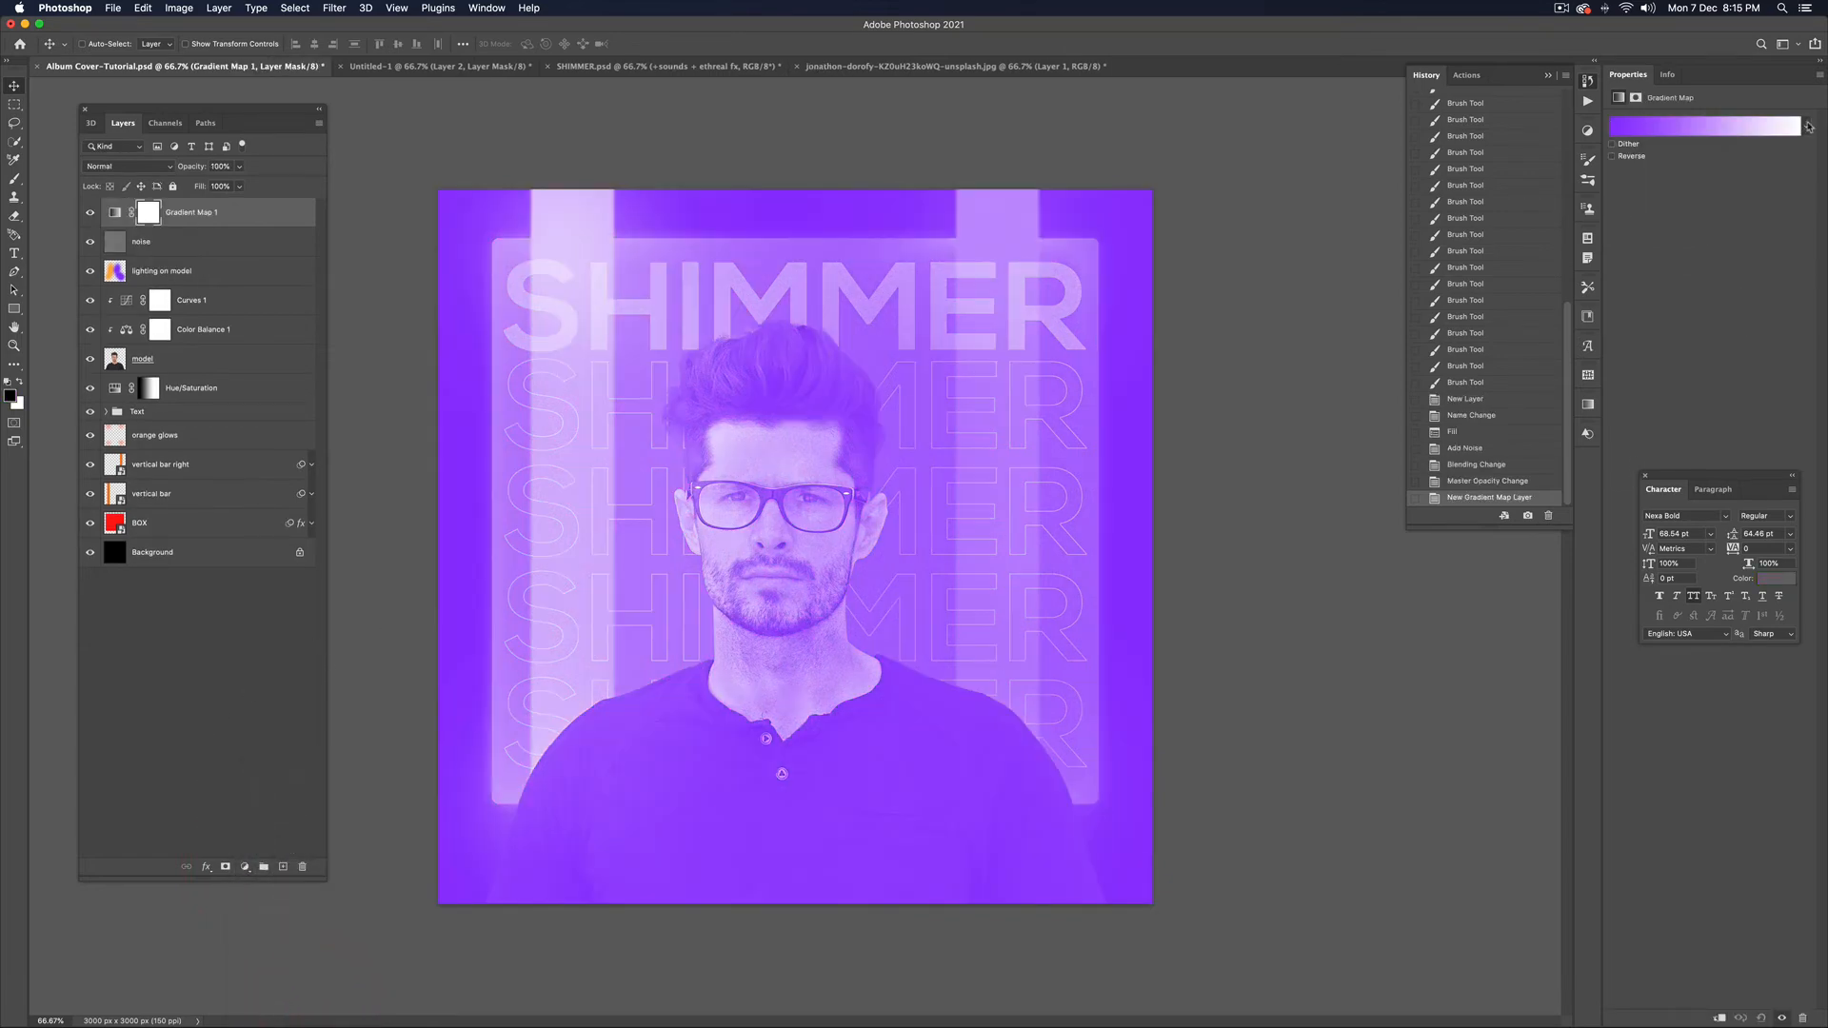
click(1808, 126)
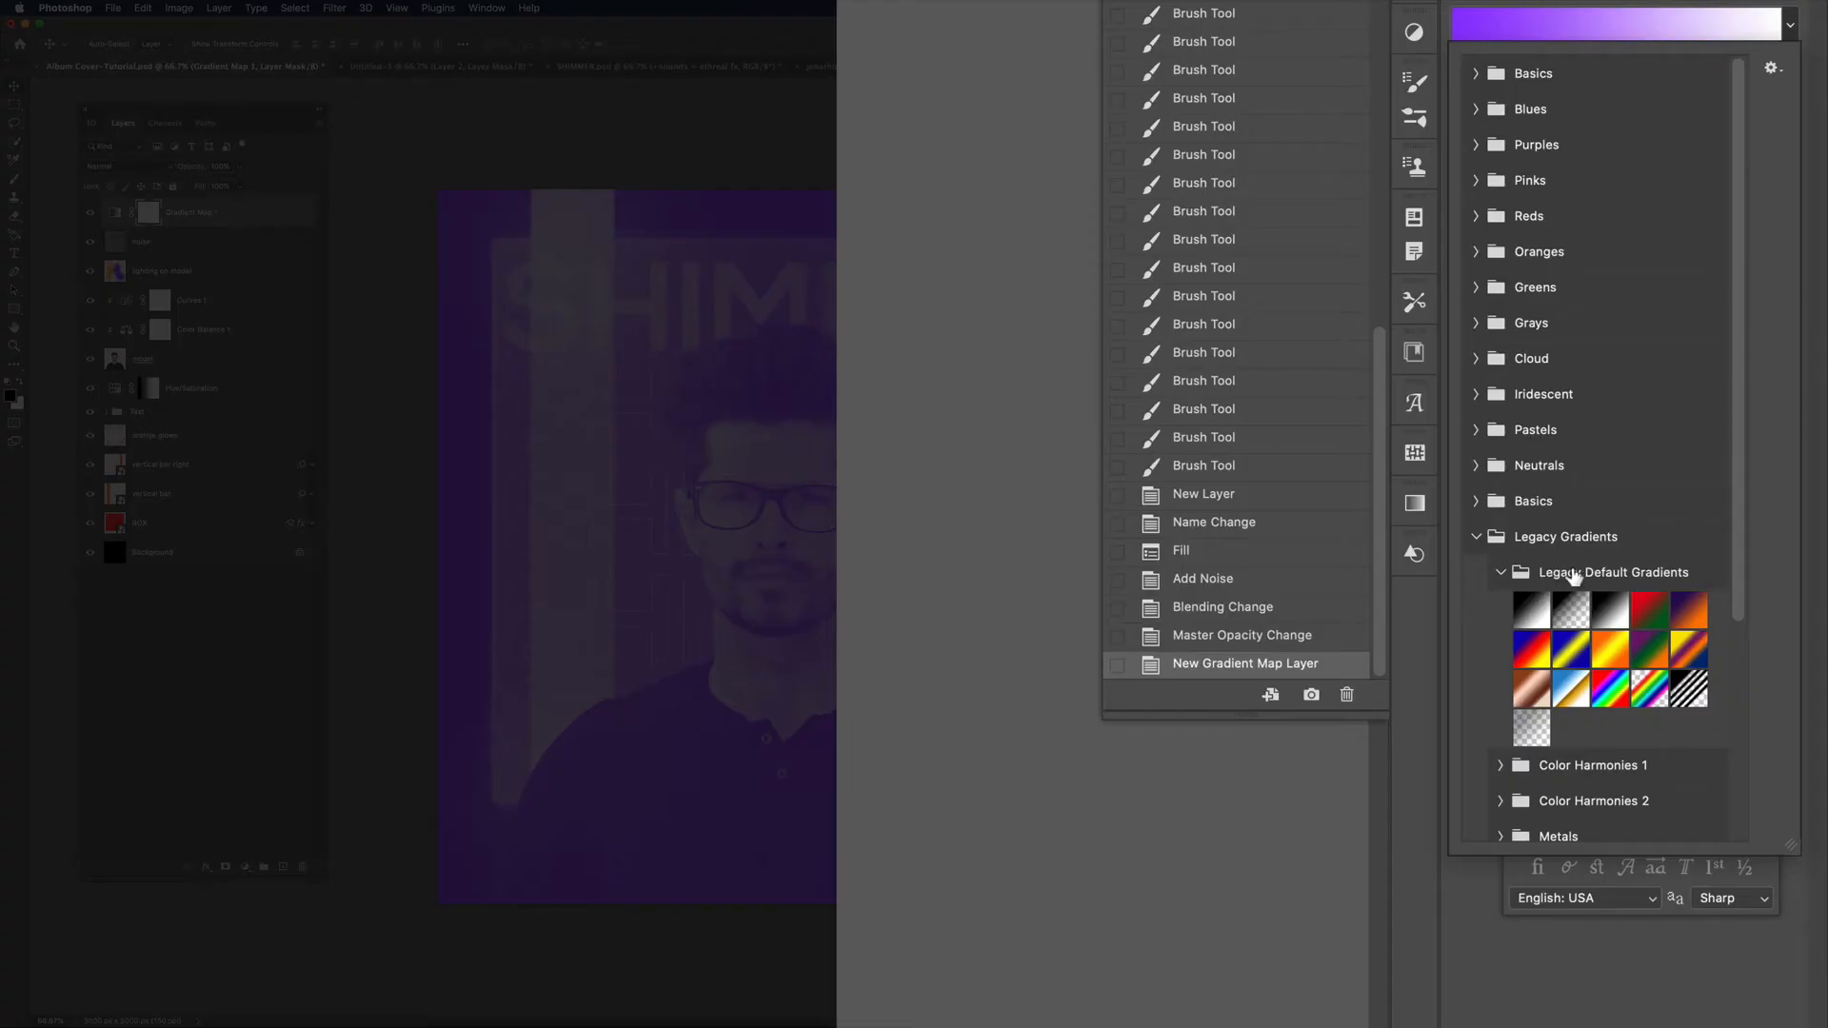
click(1688, 614)
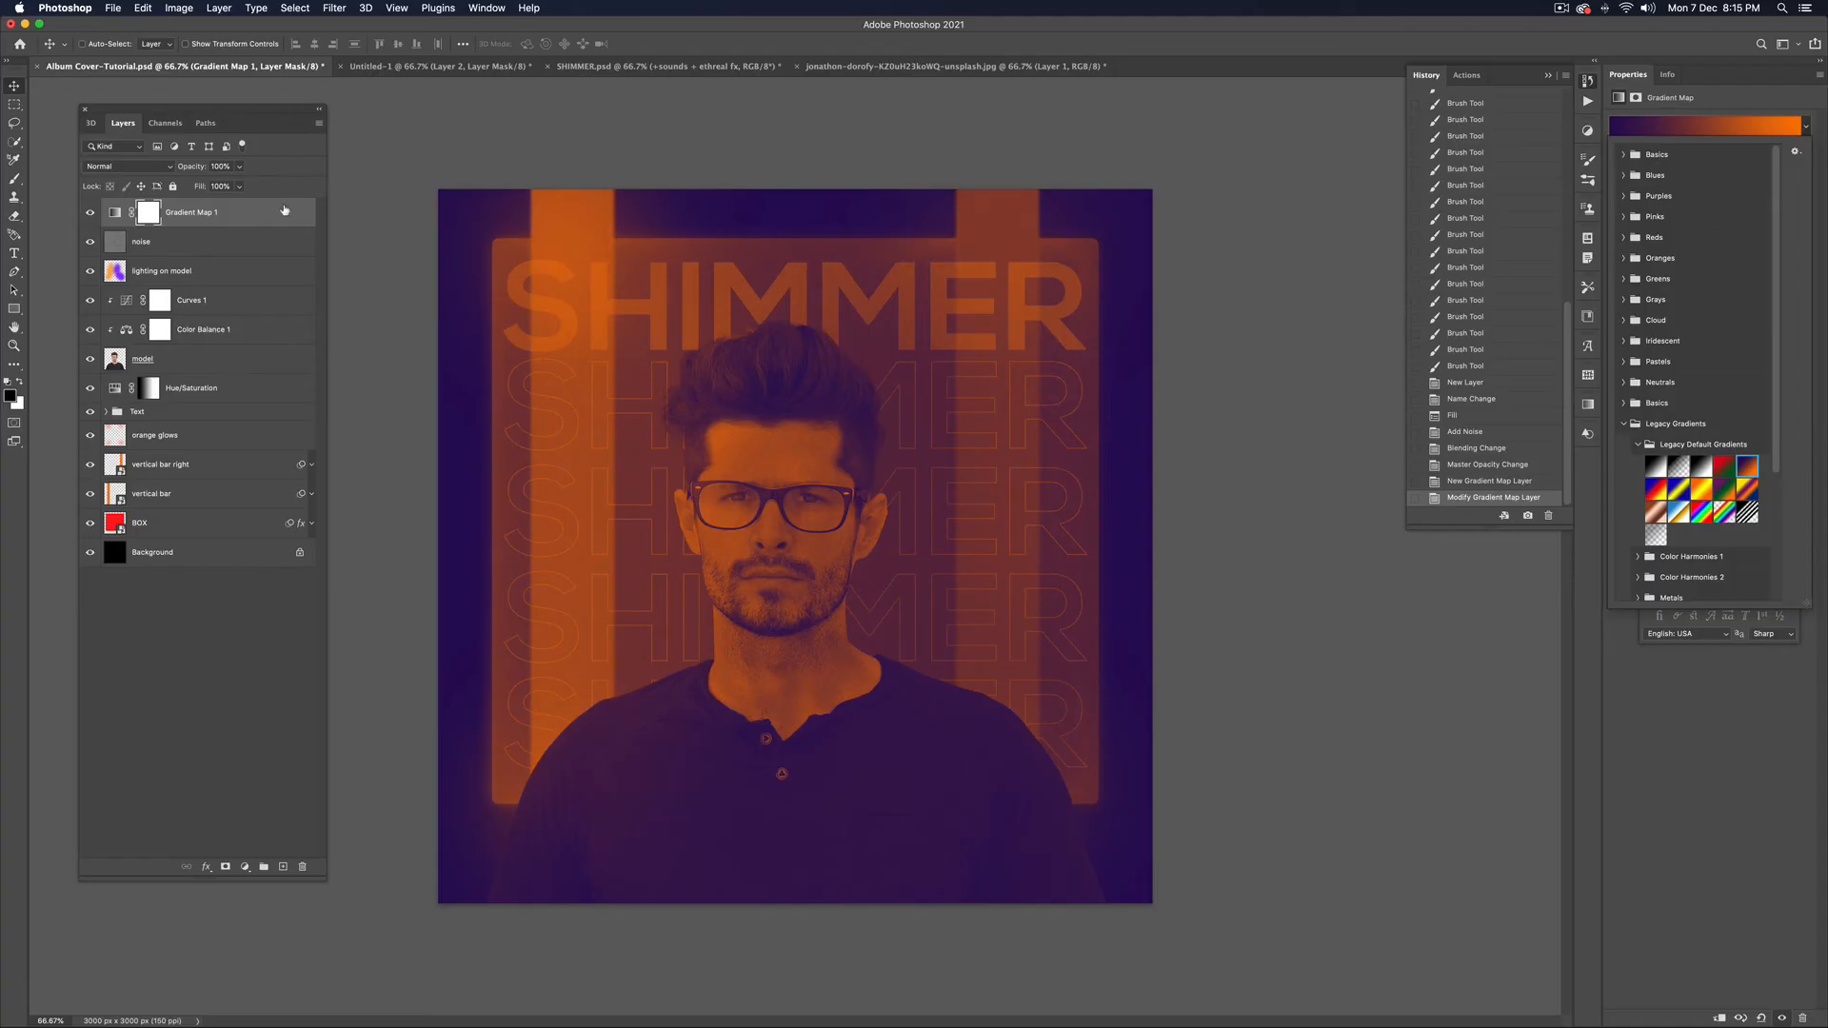
Set the gradient map layer's blend mode to Soft Light and its opacity to 36%
click(117, 211)
click(121, 165)
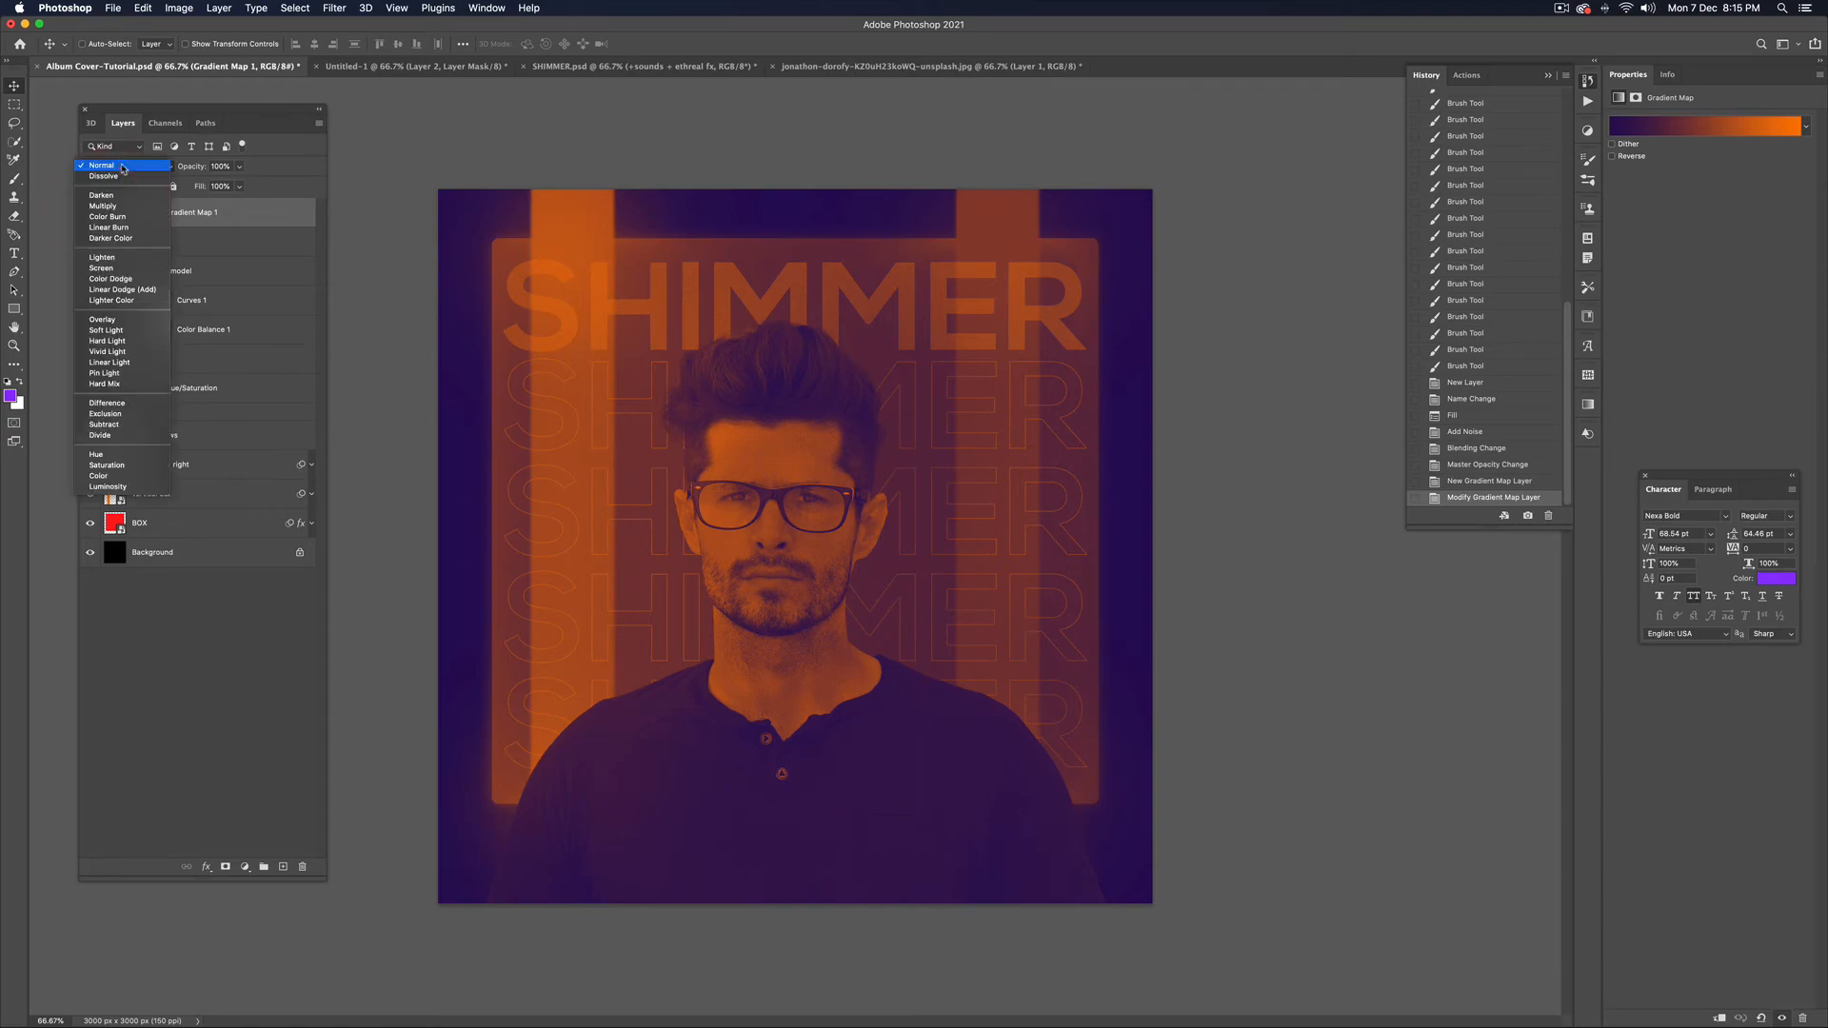
click(106, 330)
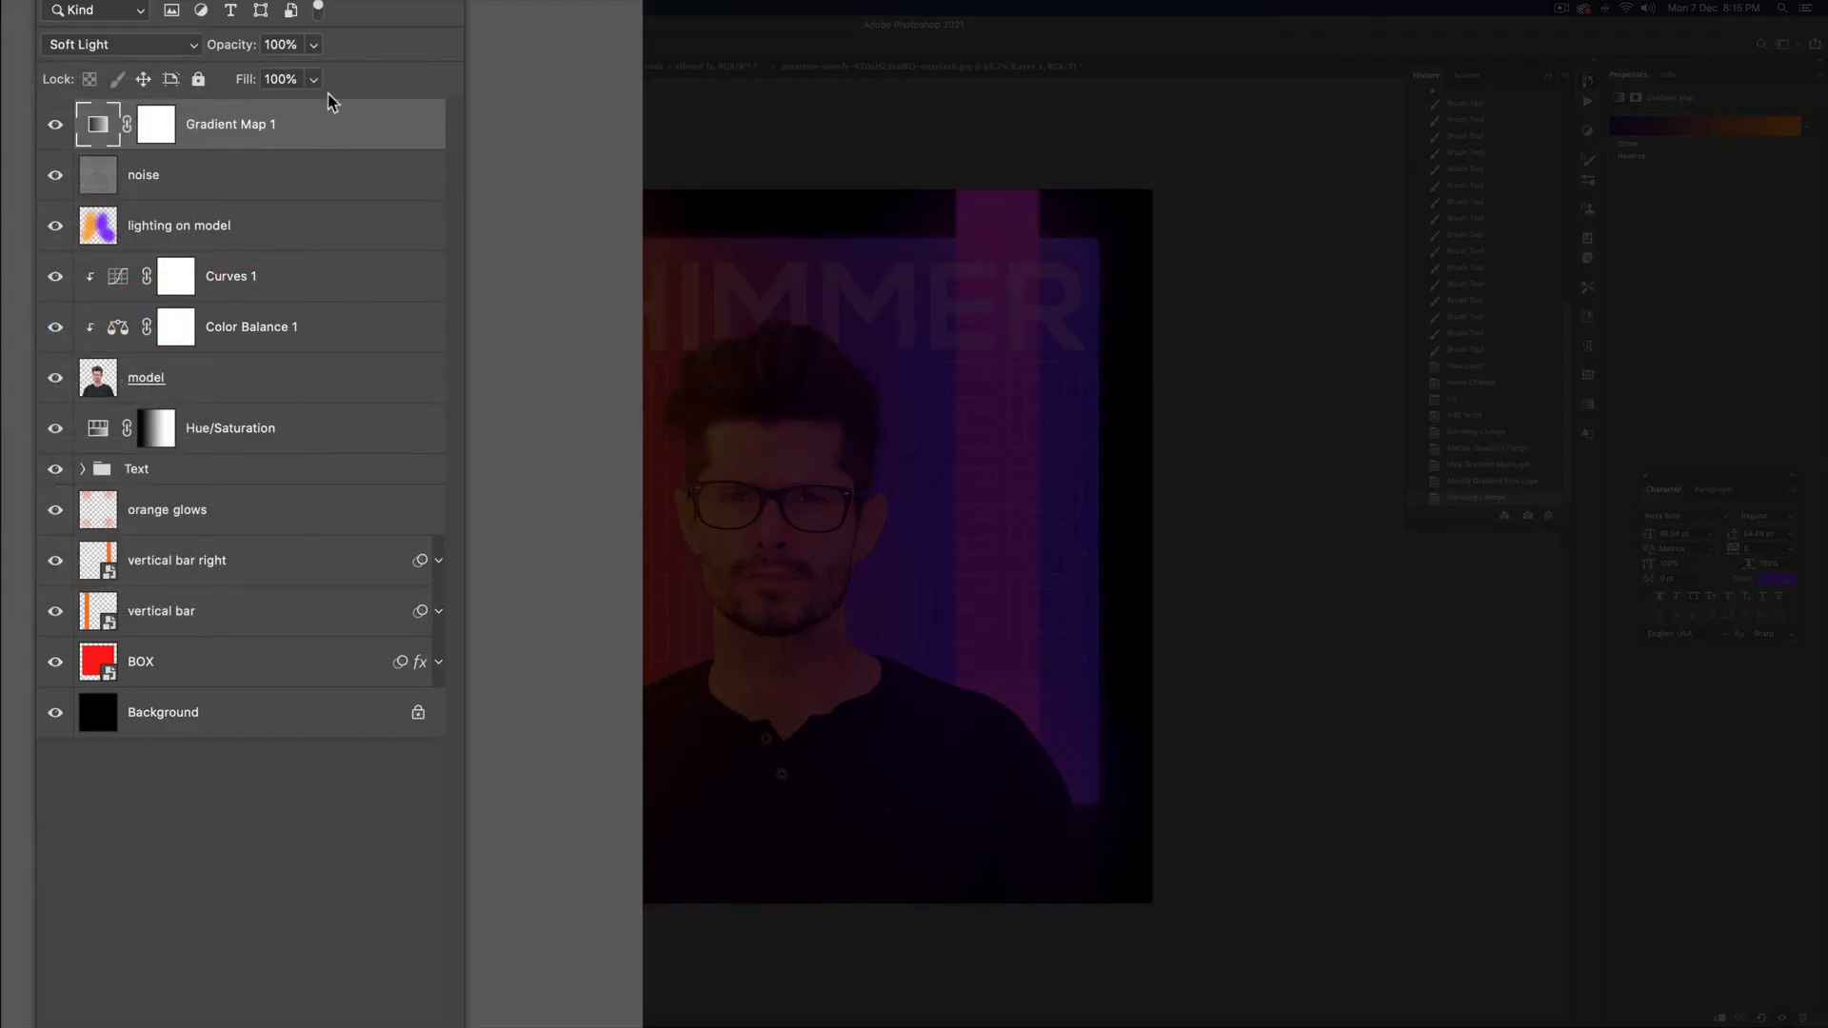
click(313, 45)
drag(318, 74, 237, 79)
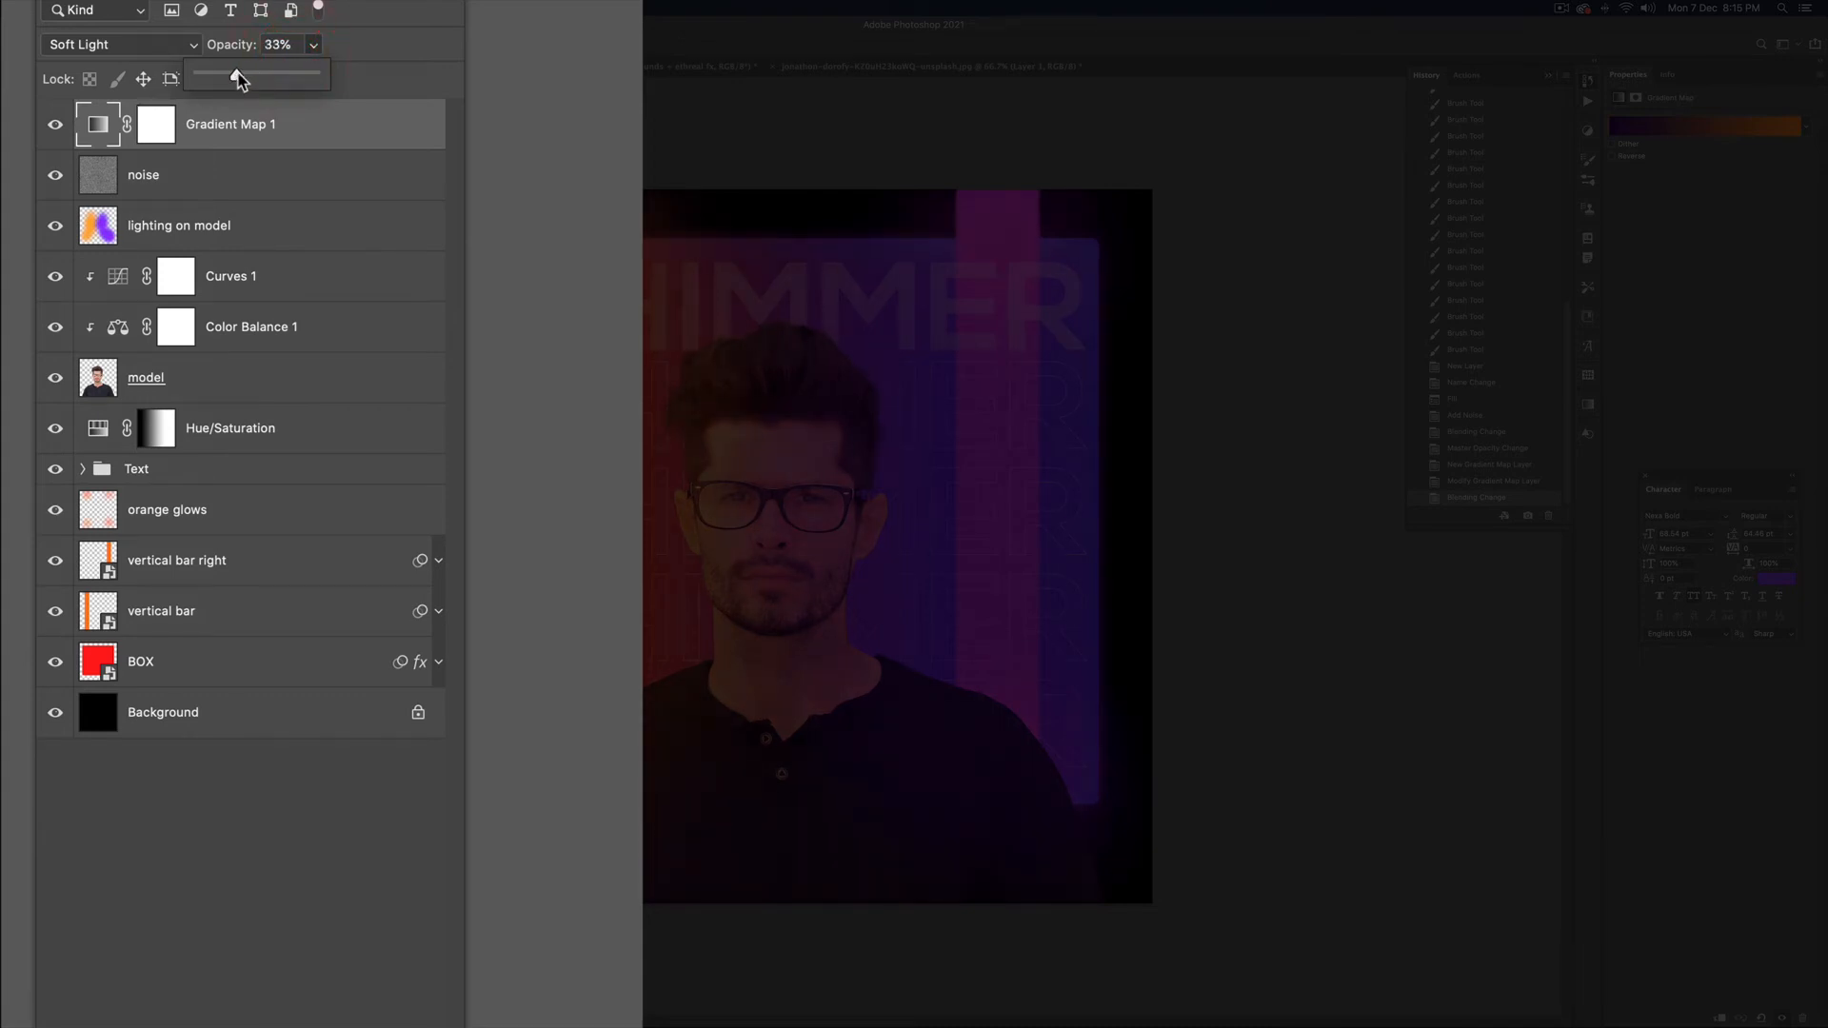
drag(238, 74, 241, 76)
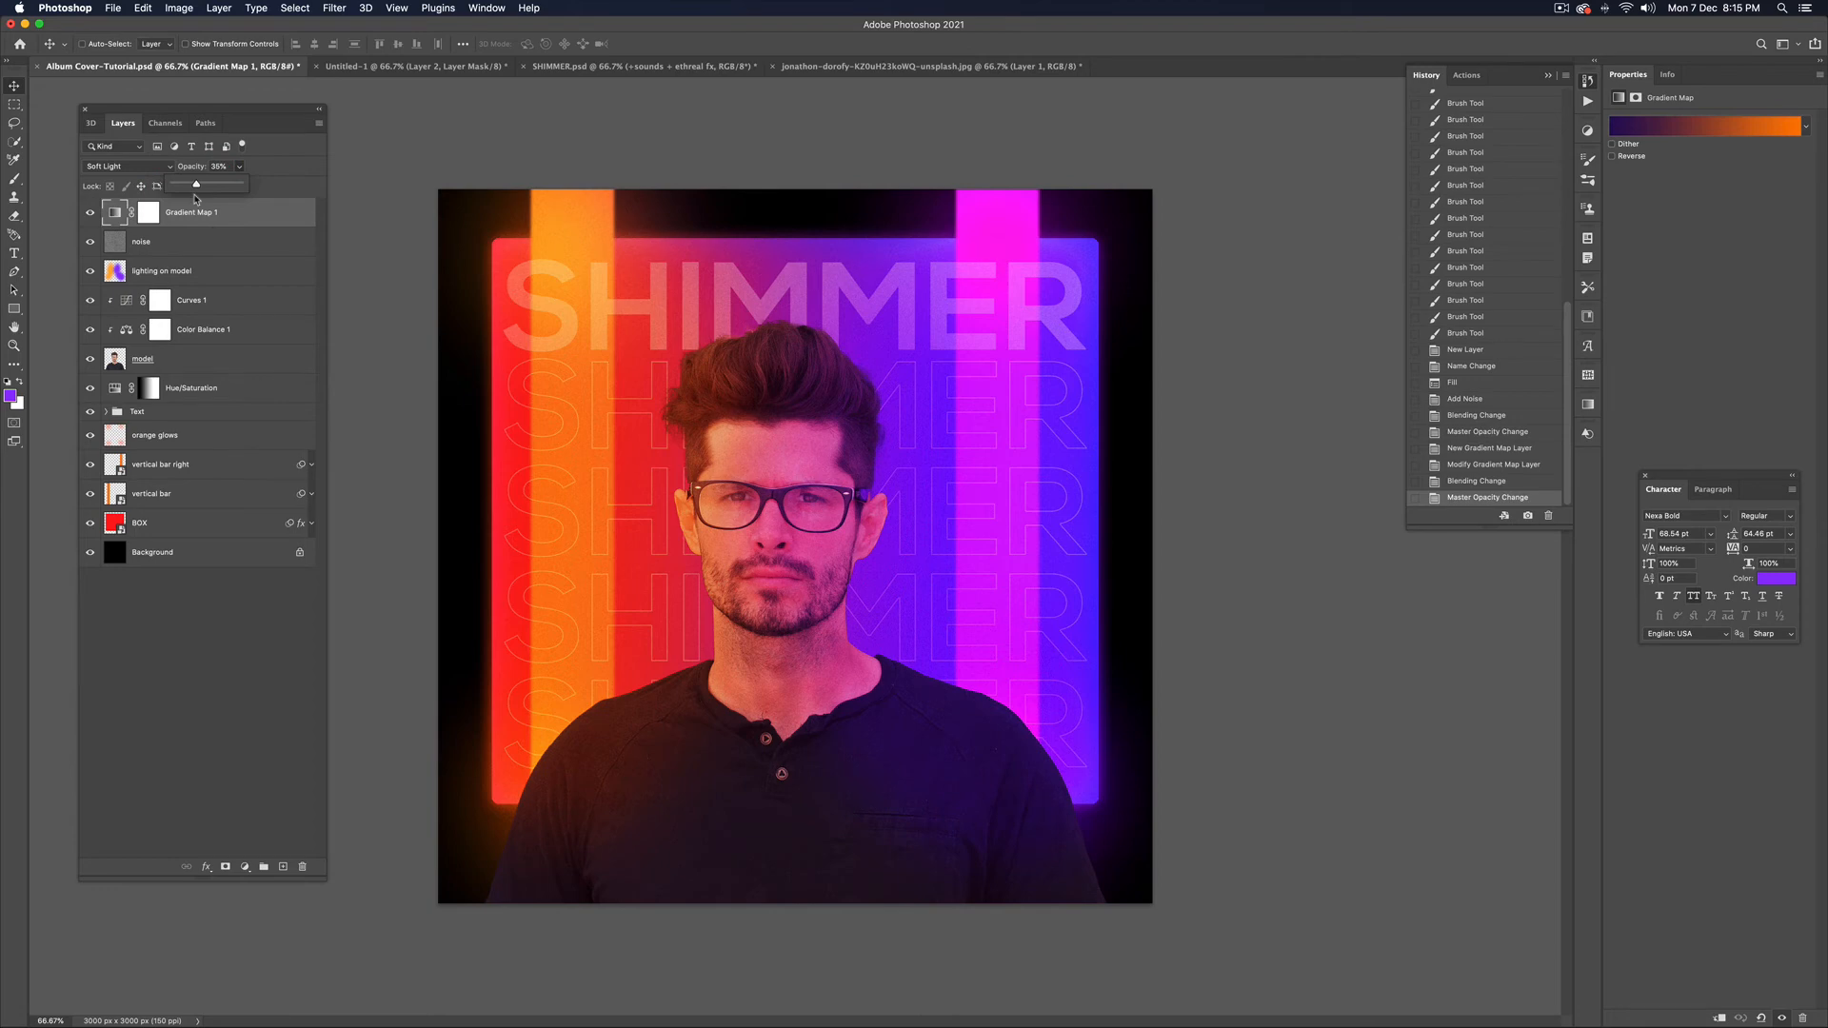
click(225, 212)
Add a Curves adjustment above the gradient map and raise the curve's black end slightly to fade the shadows
click(246, 866)
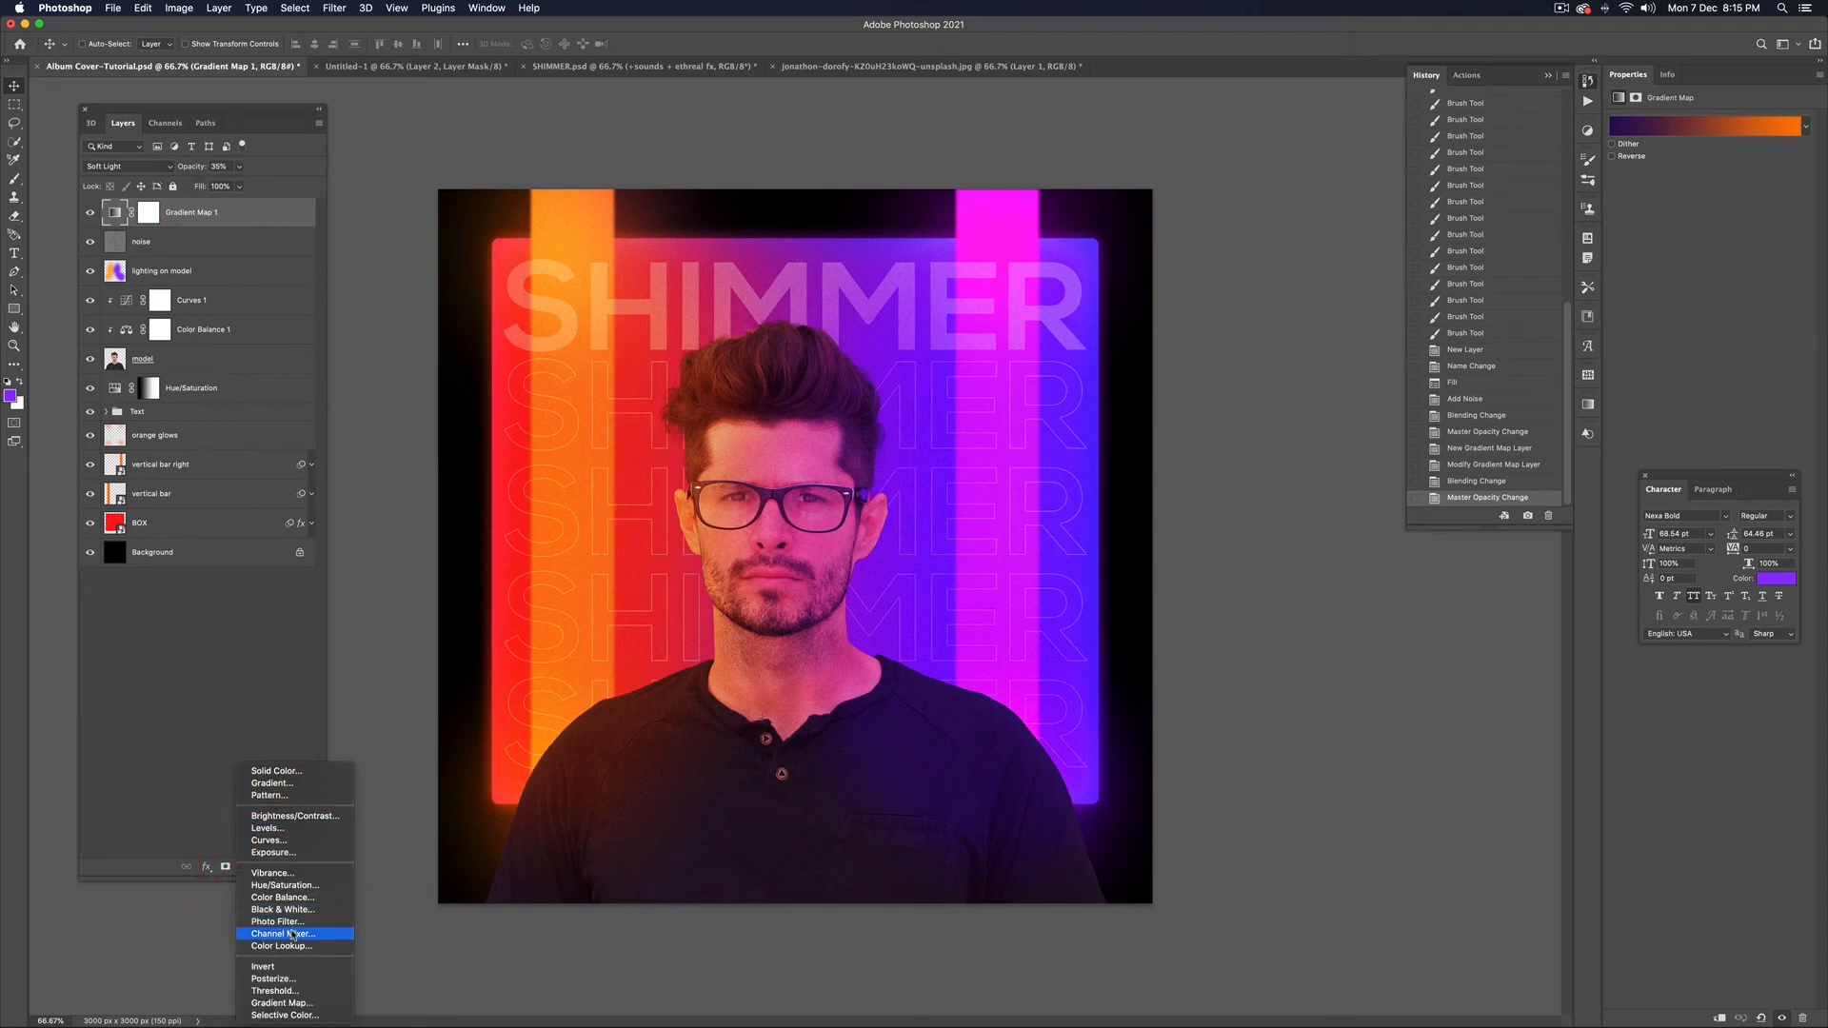
click(295, 842)
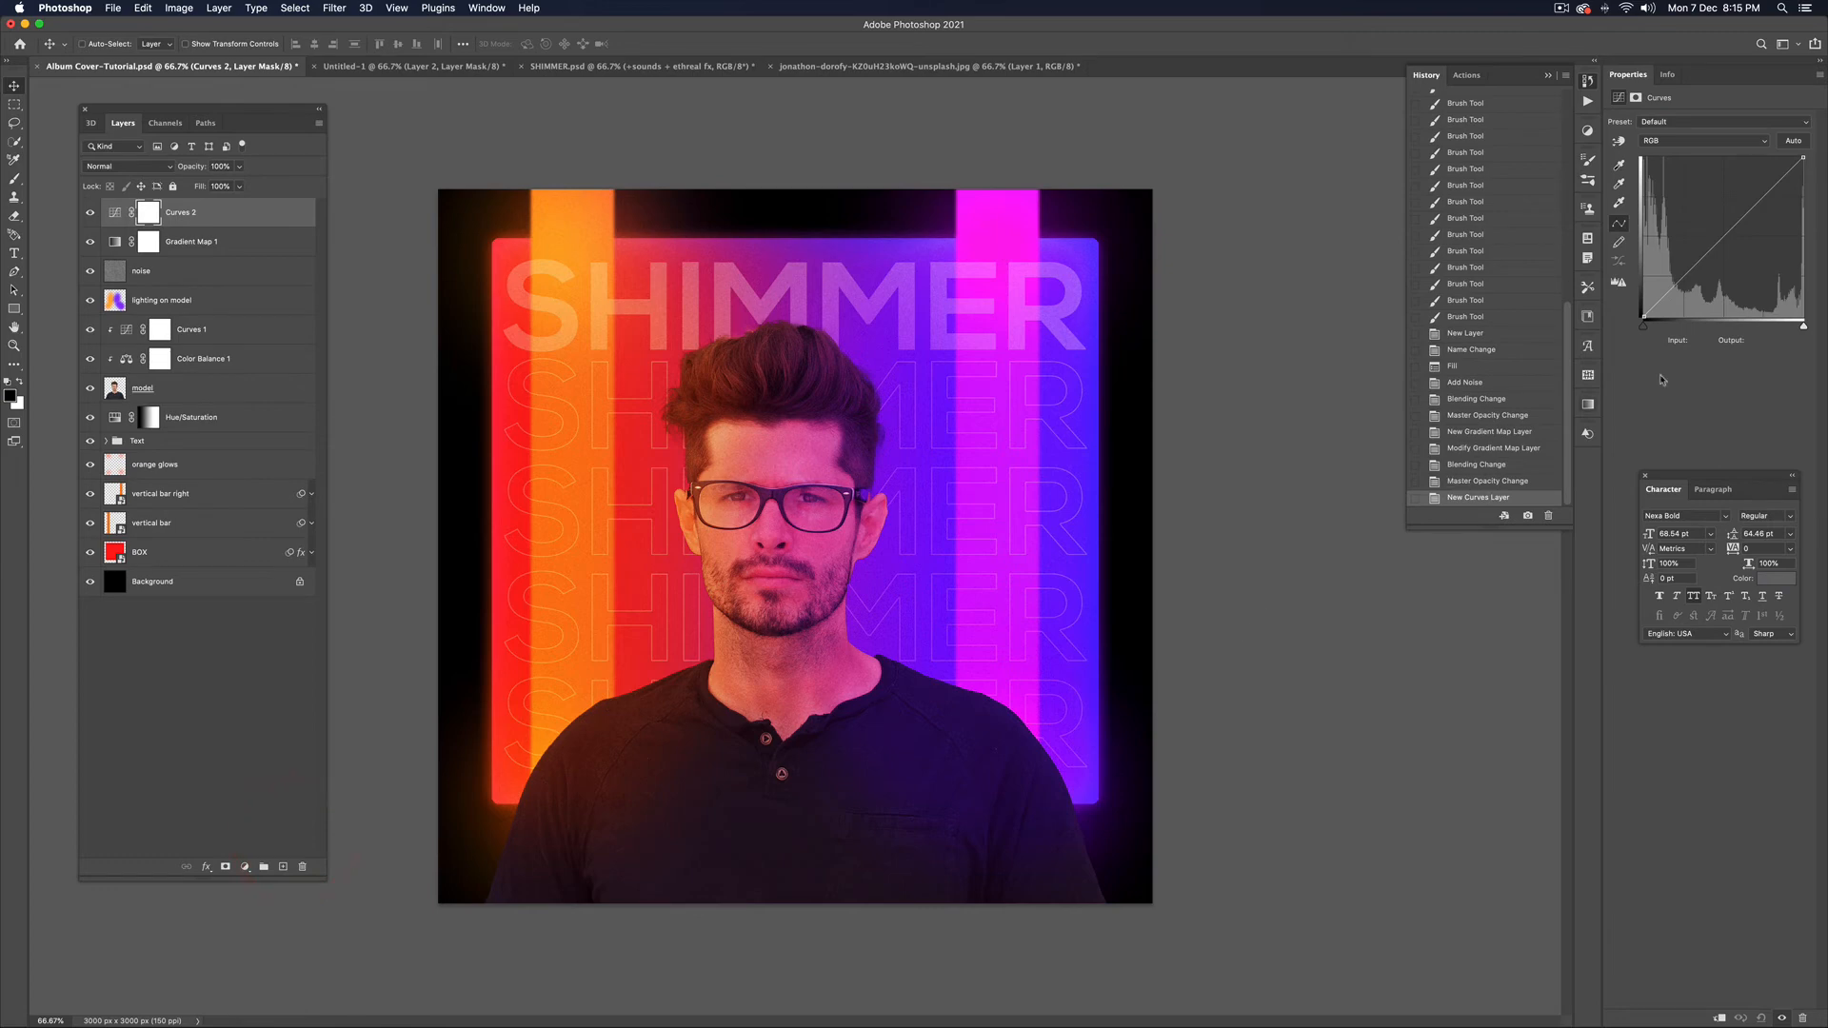
click(1644, 316)
drag(1643, 316, 1658, 301)
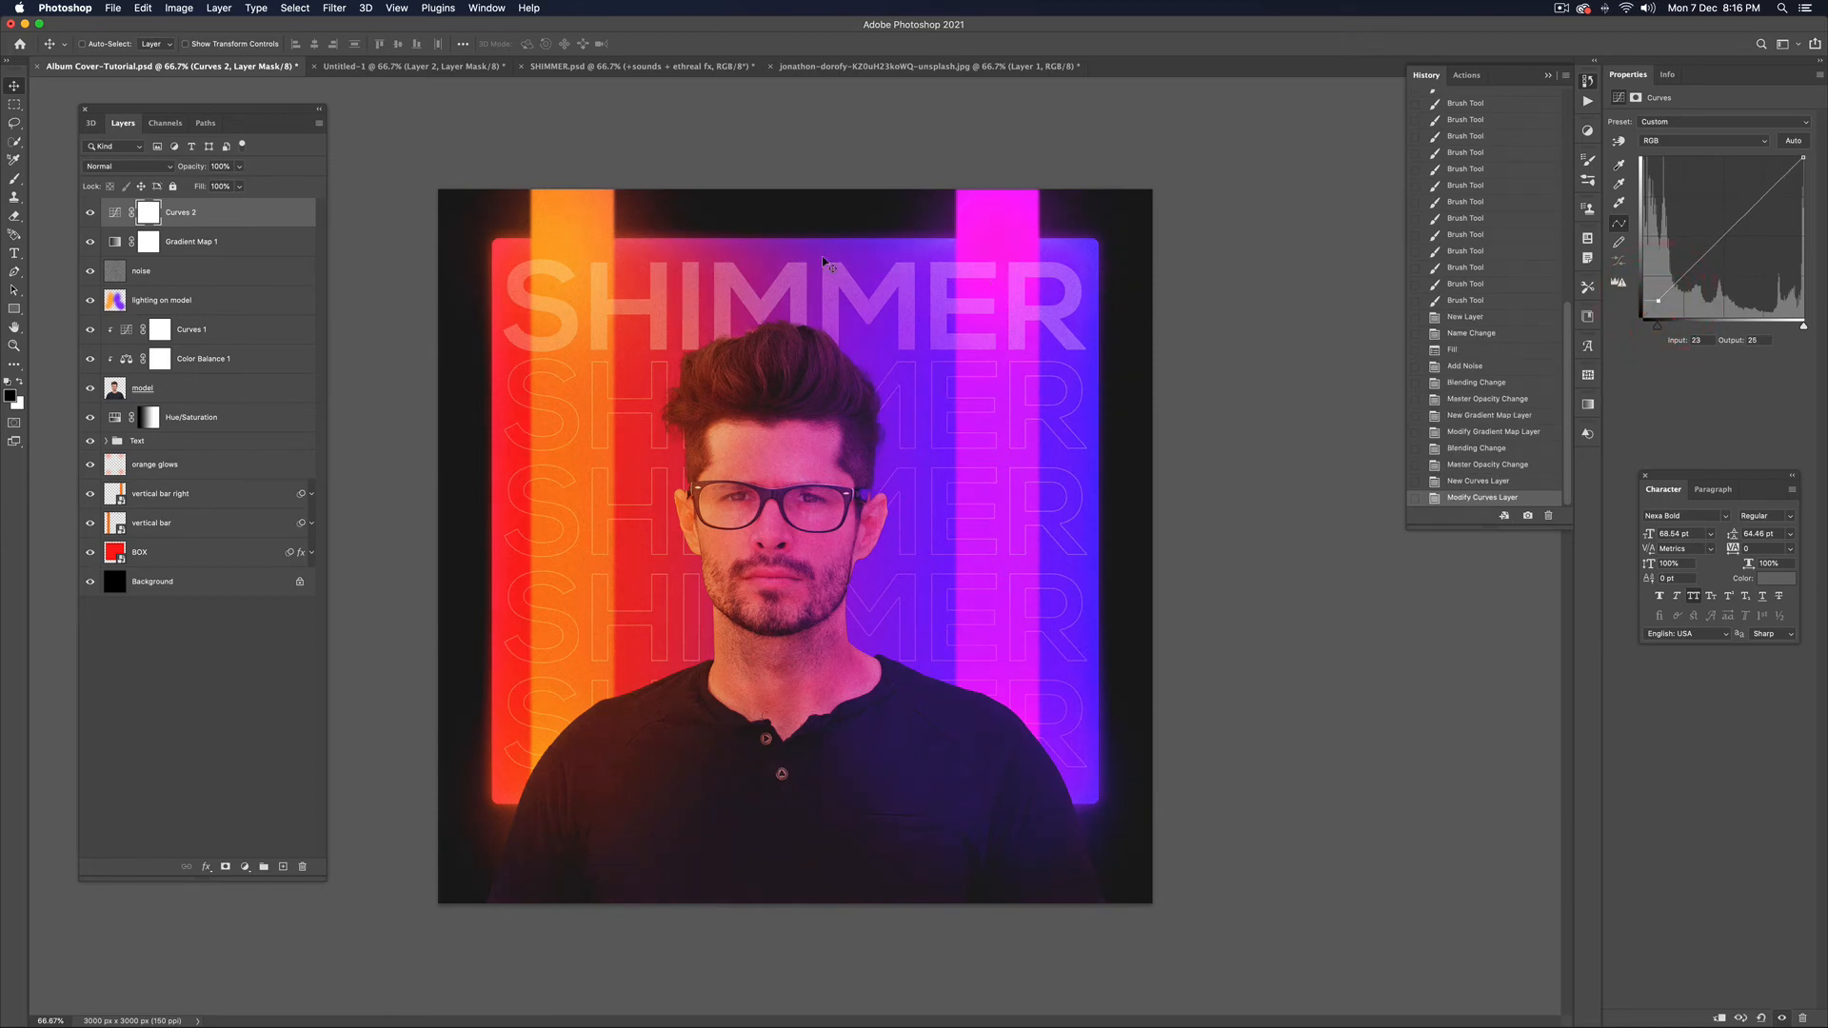
Group the Curves 2, Gradient Map 1, noise and lighting on model layers and name the group Adjustments
shift+click(249, 272)
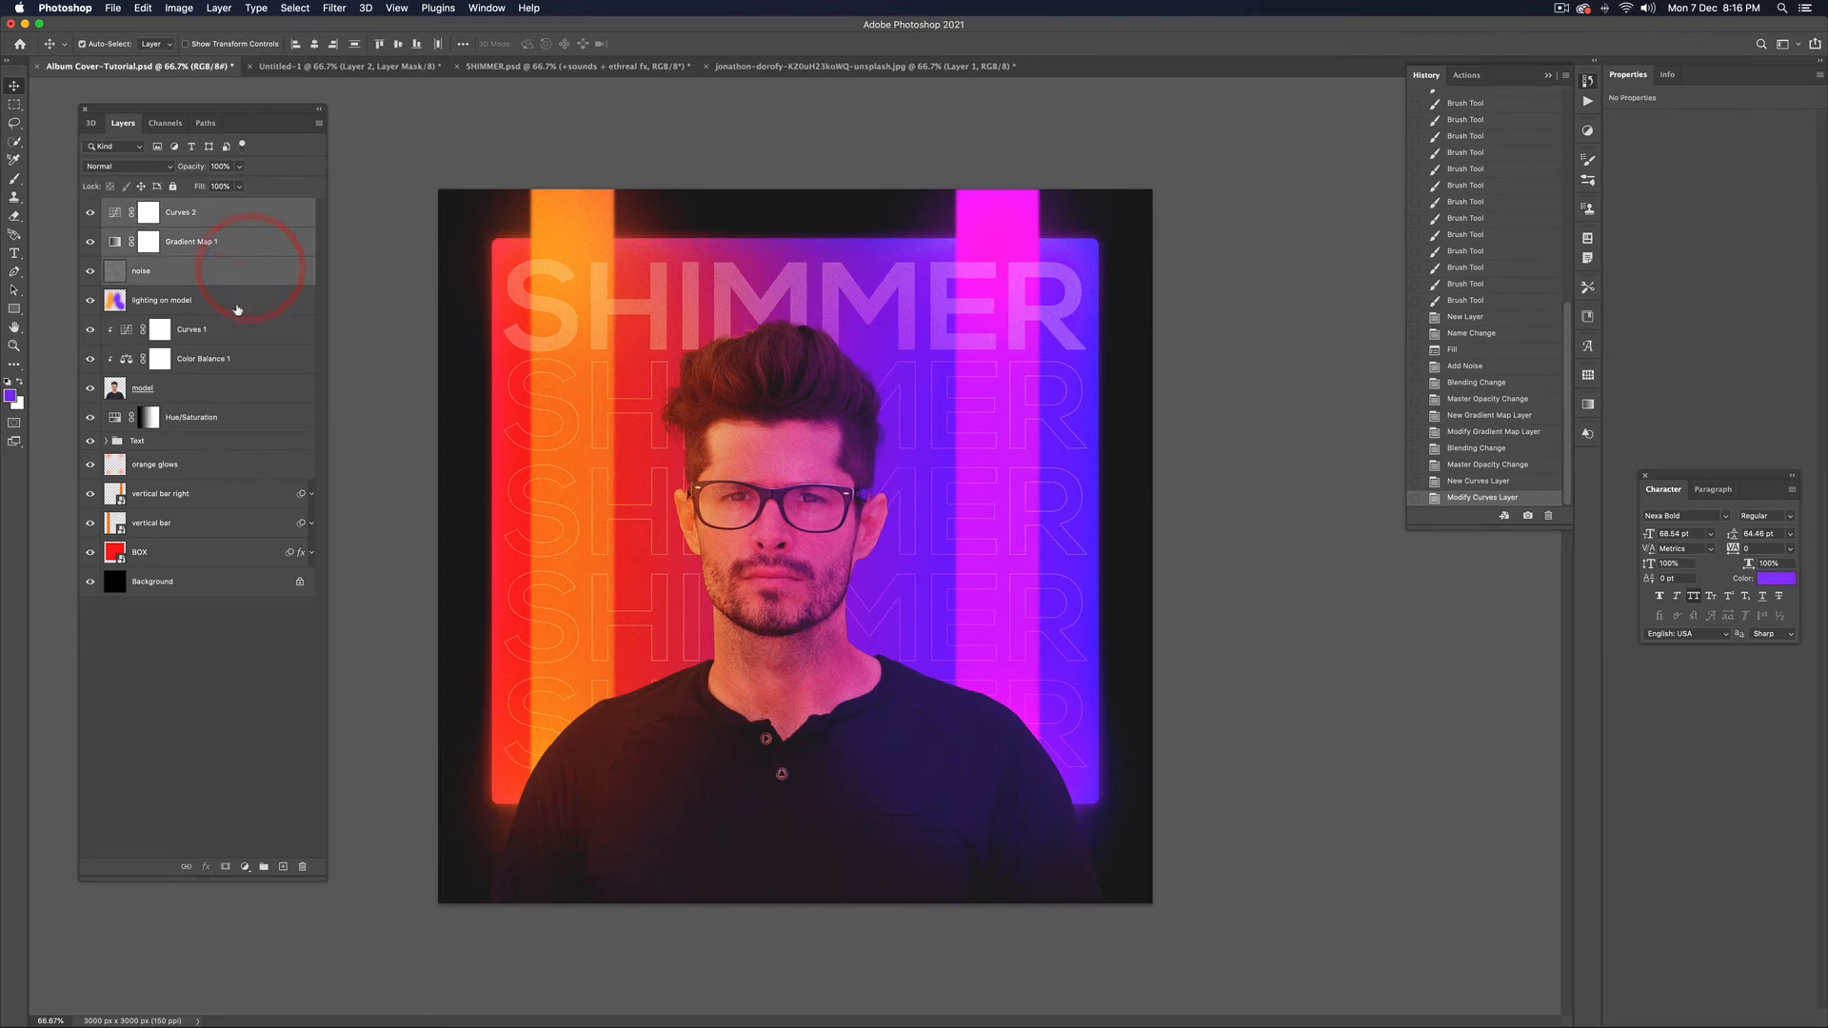
shift+click(237, 300)
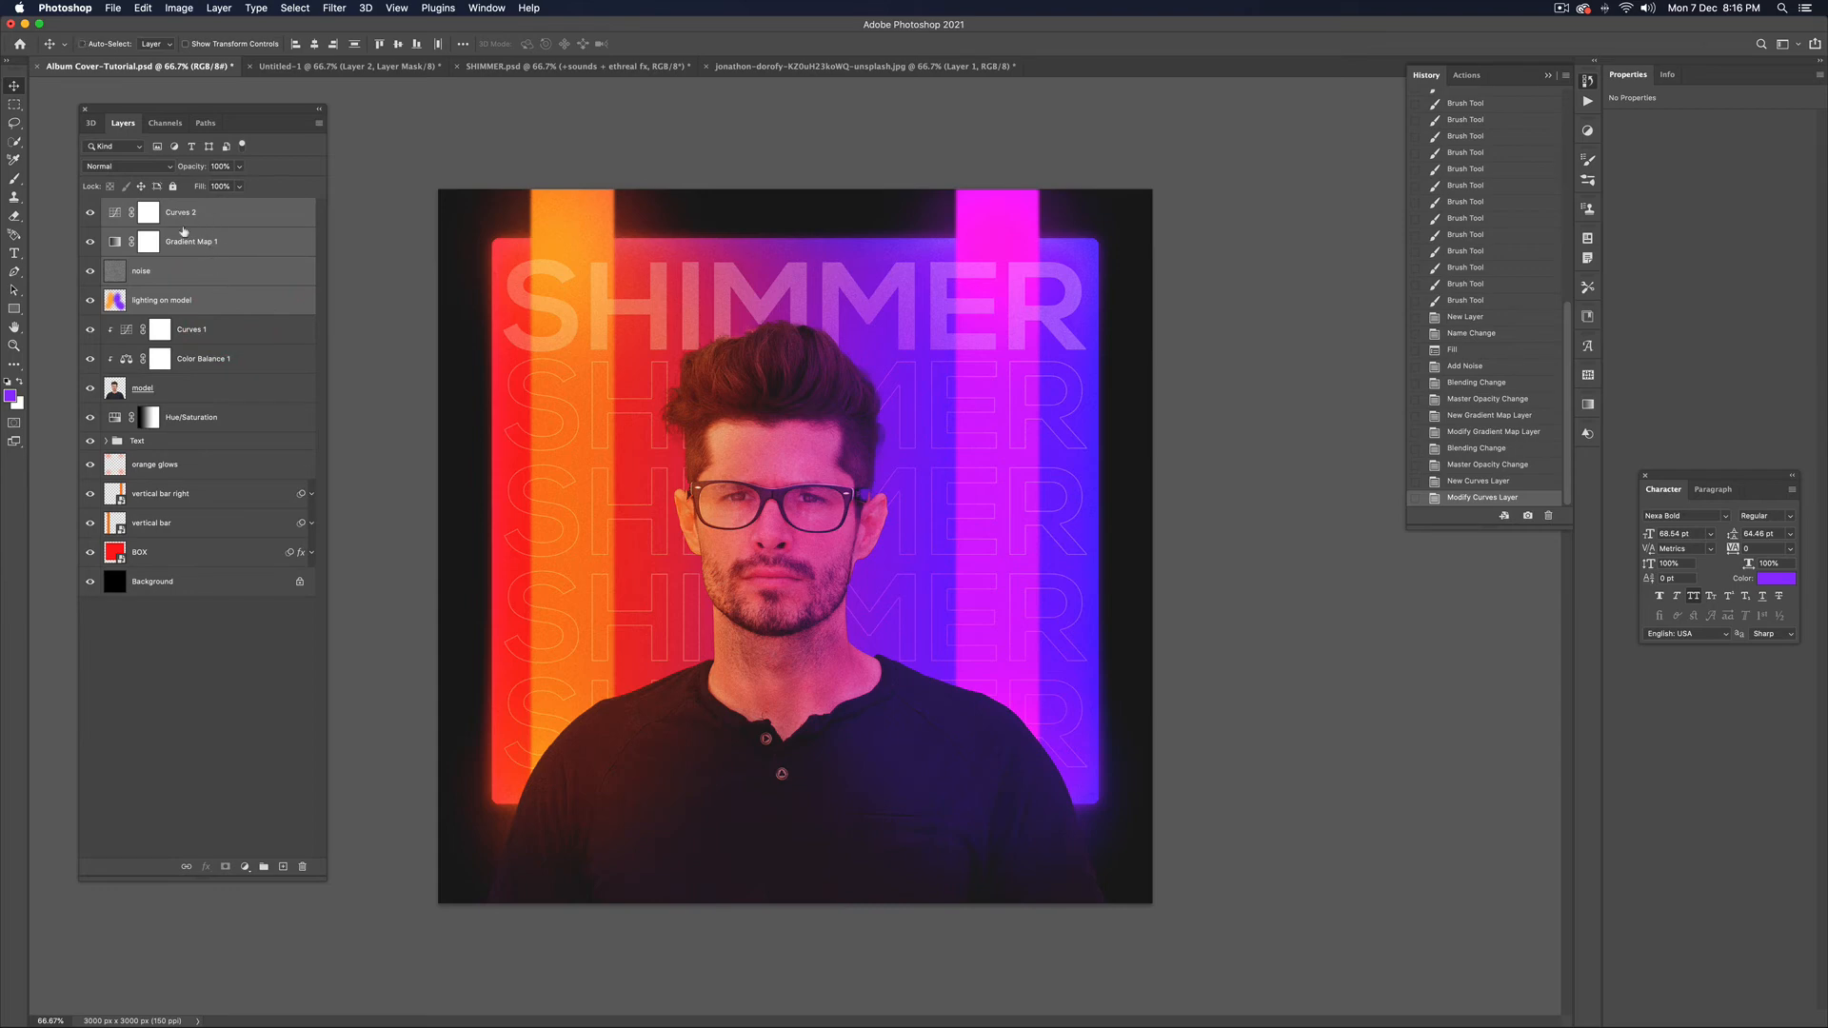
key(super+g)
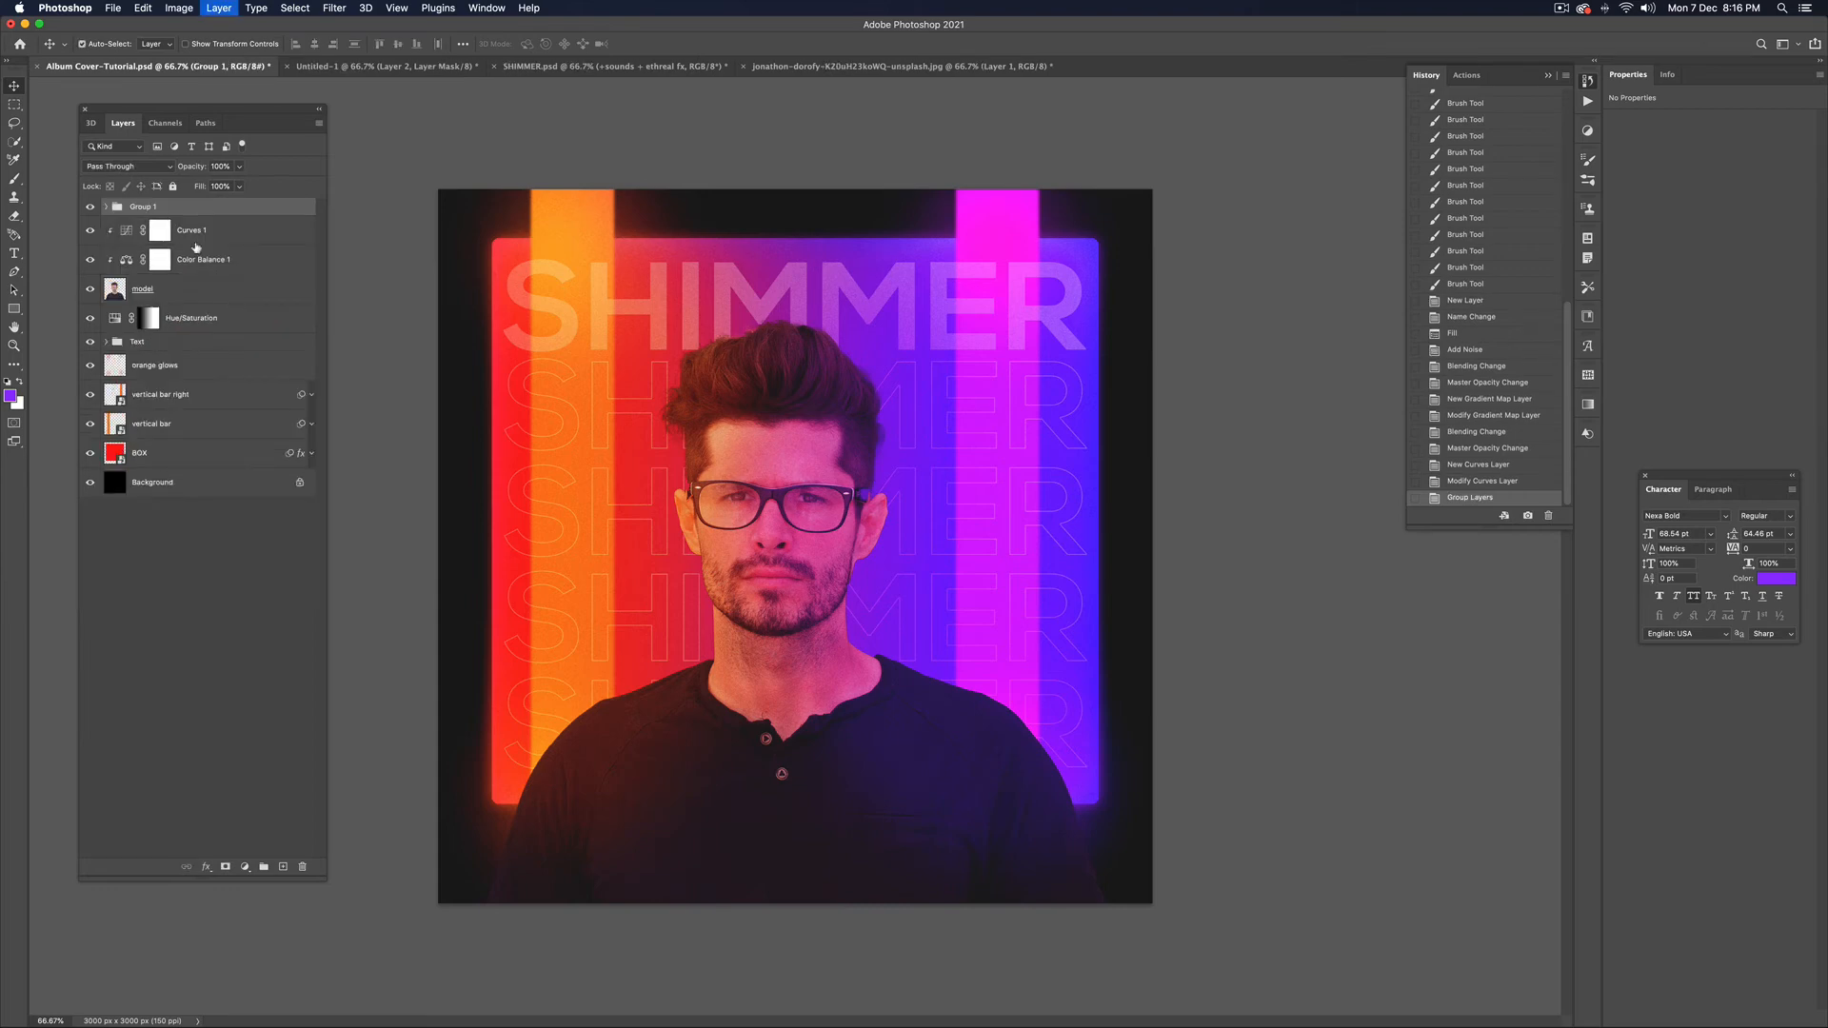
double_click(135, 206)
text(Adjustments)
key(Return)
Group the Curves 1, Color Balance 1 and model layers and name the group Model
click(250, 233)
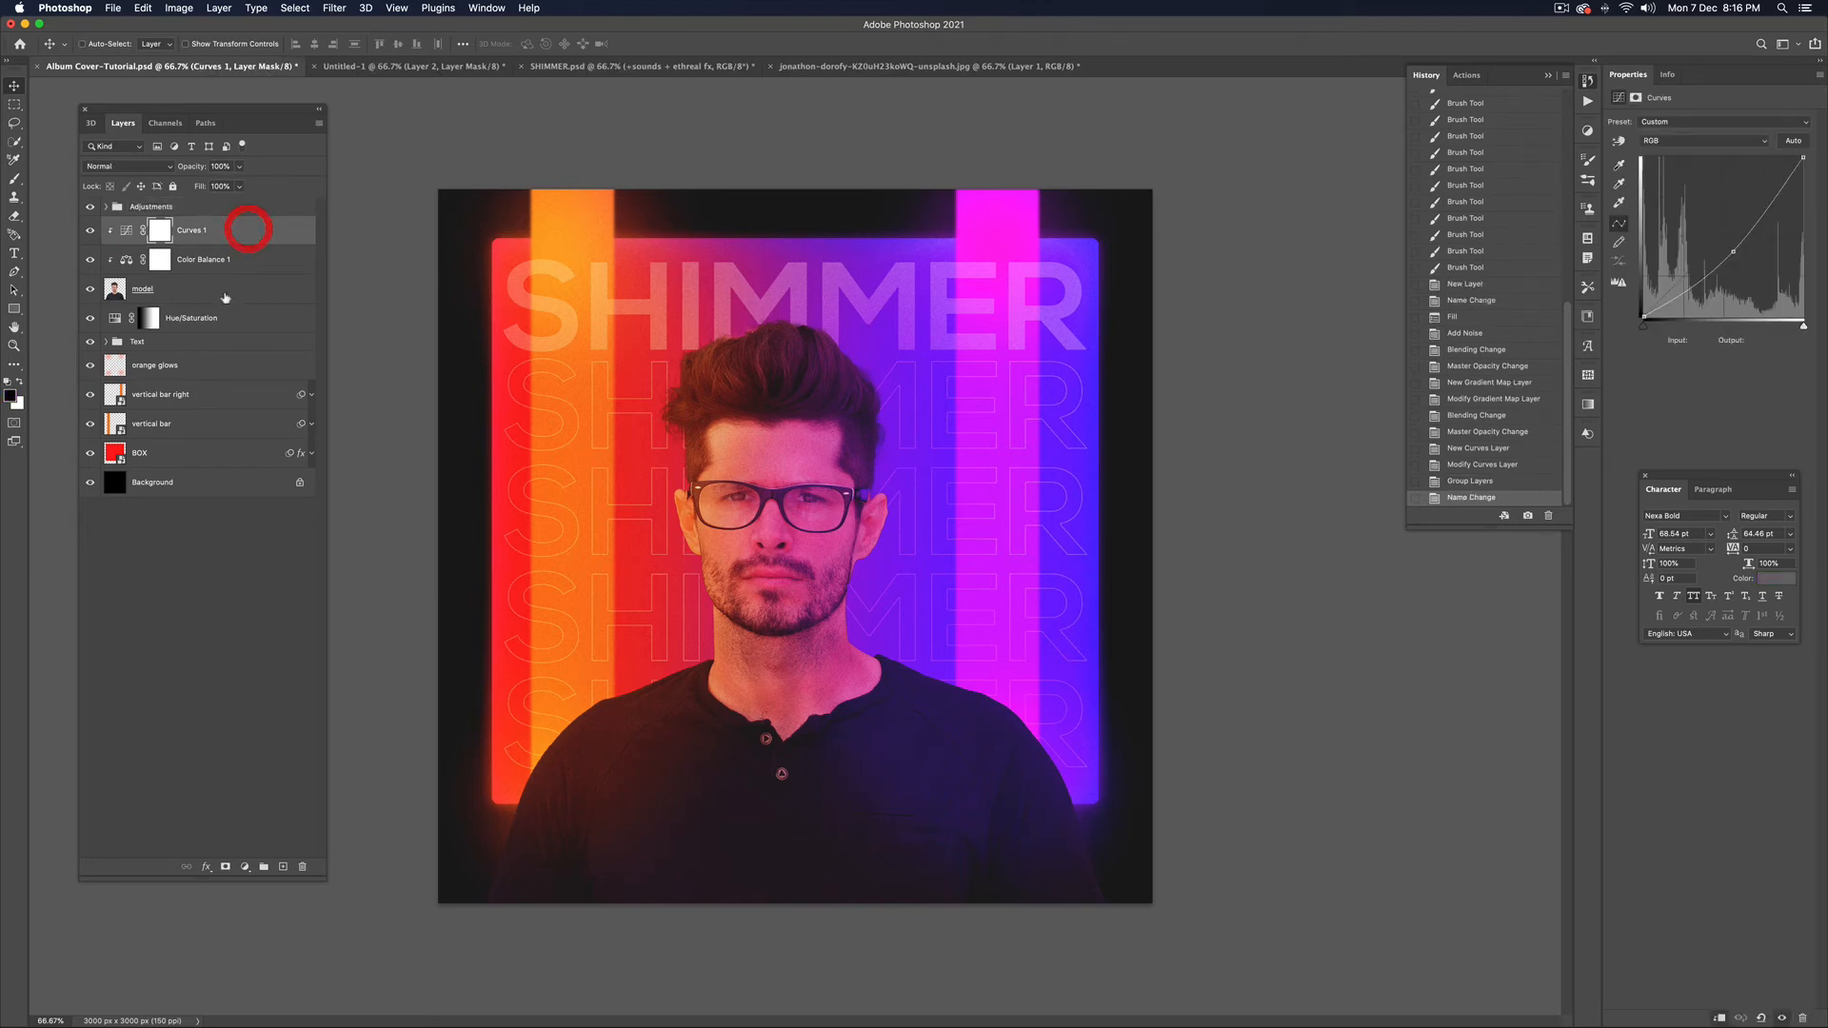
shift+click(224, 288)
key(super+g)
double_click(141, 224)
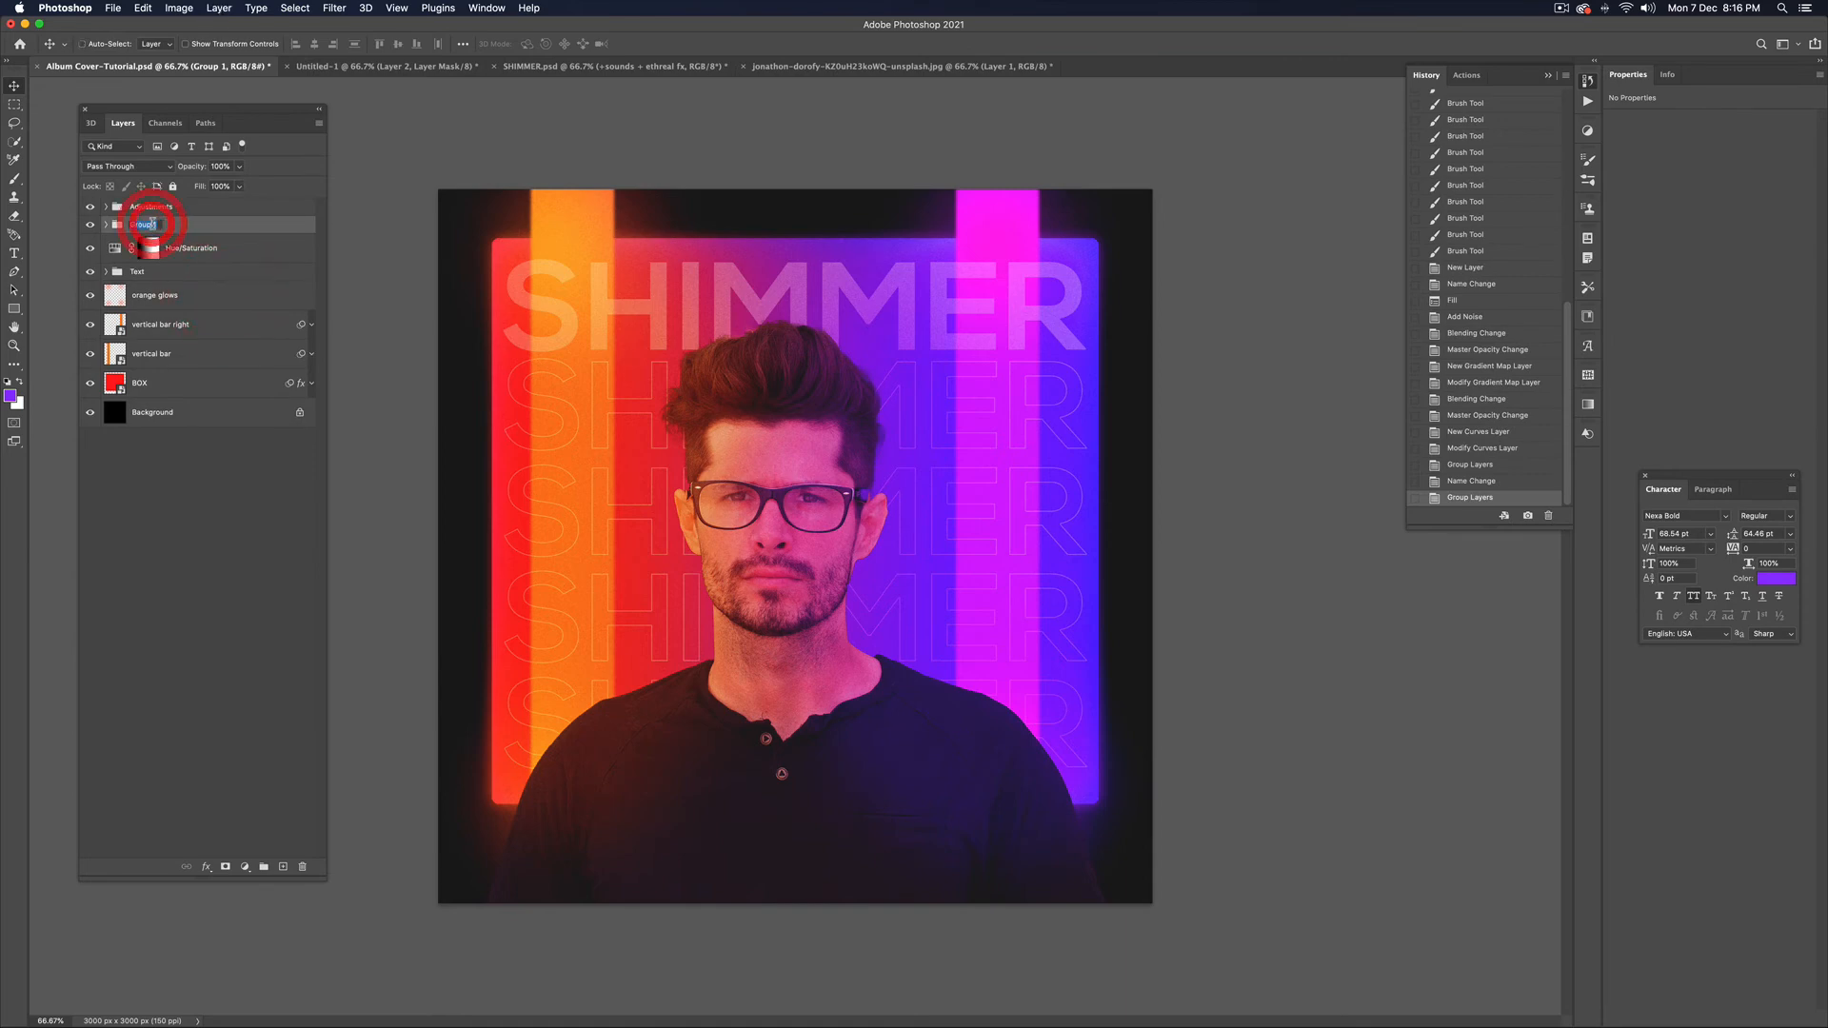
text(Model)
key(Return)
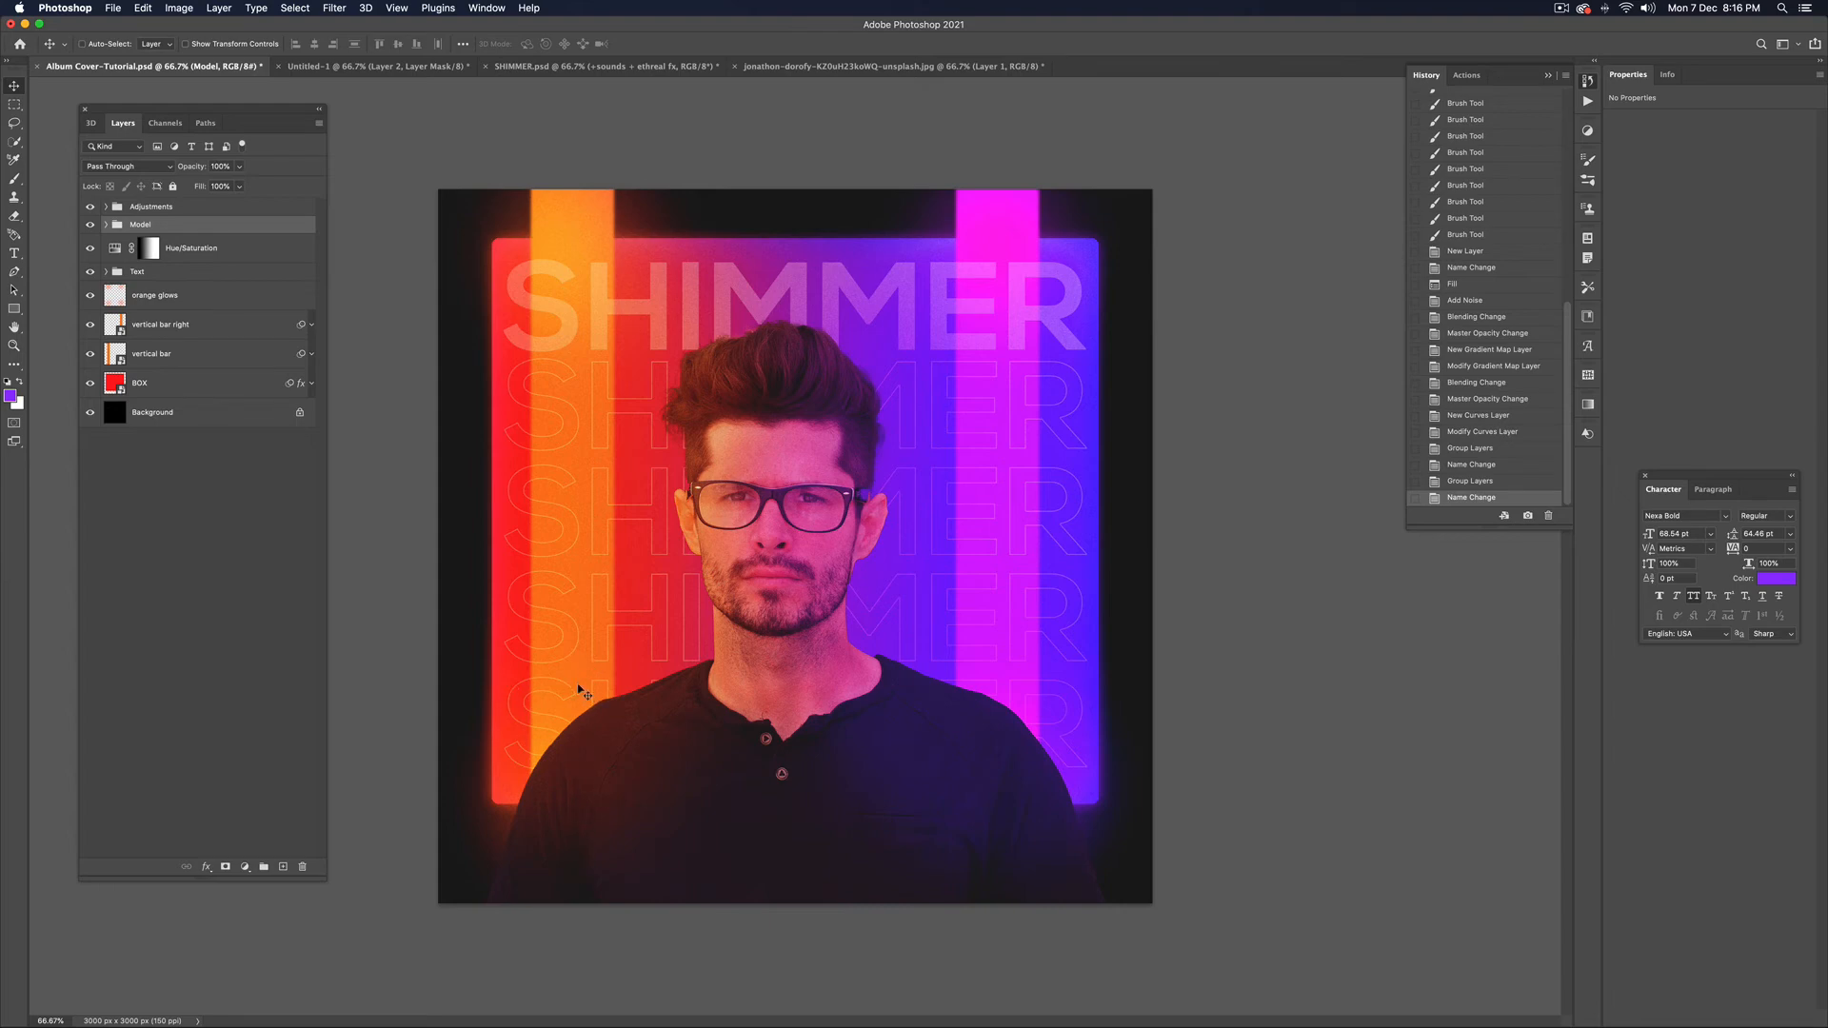
Add a new layer above the Model group and name it light leak
click(283, 867)
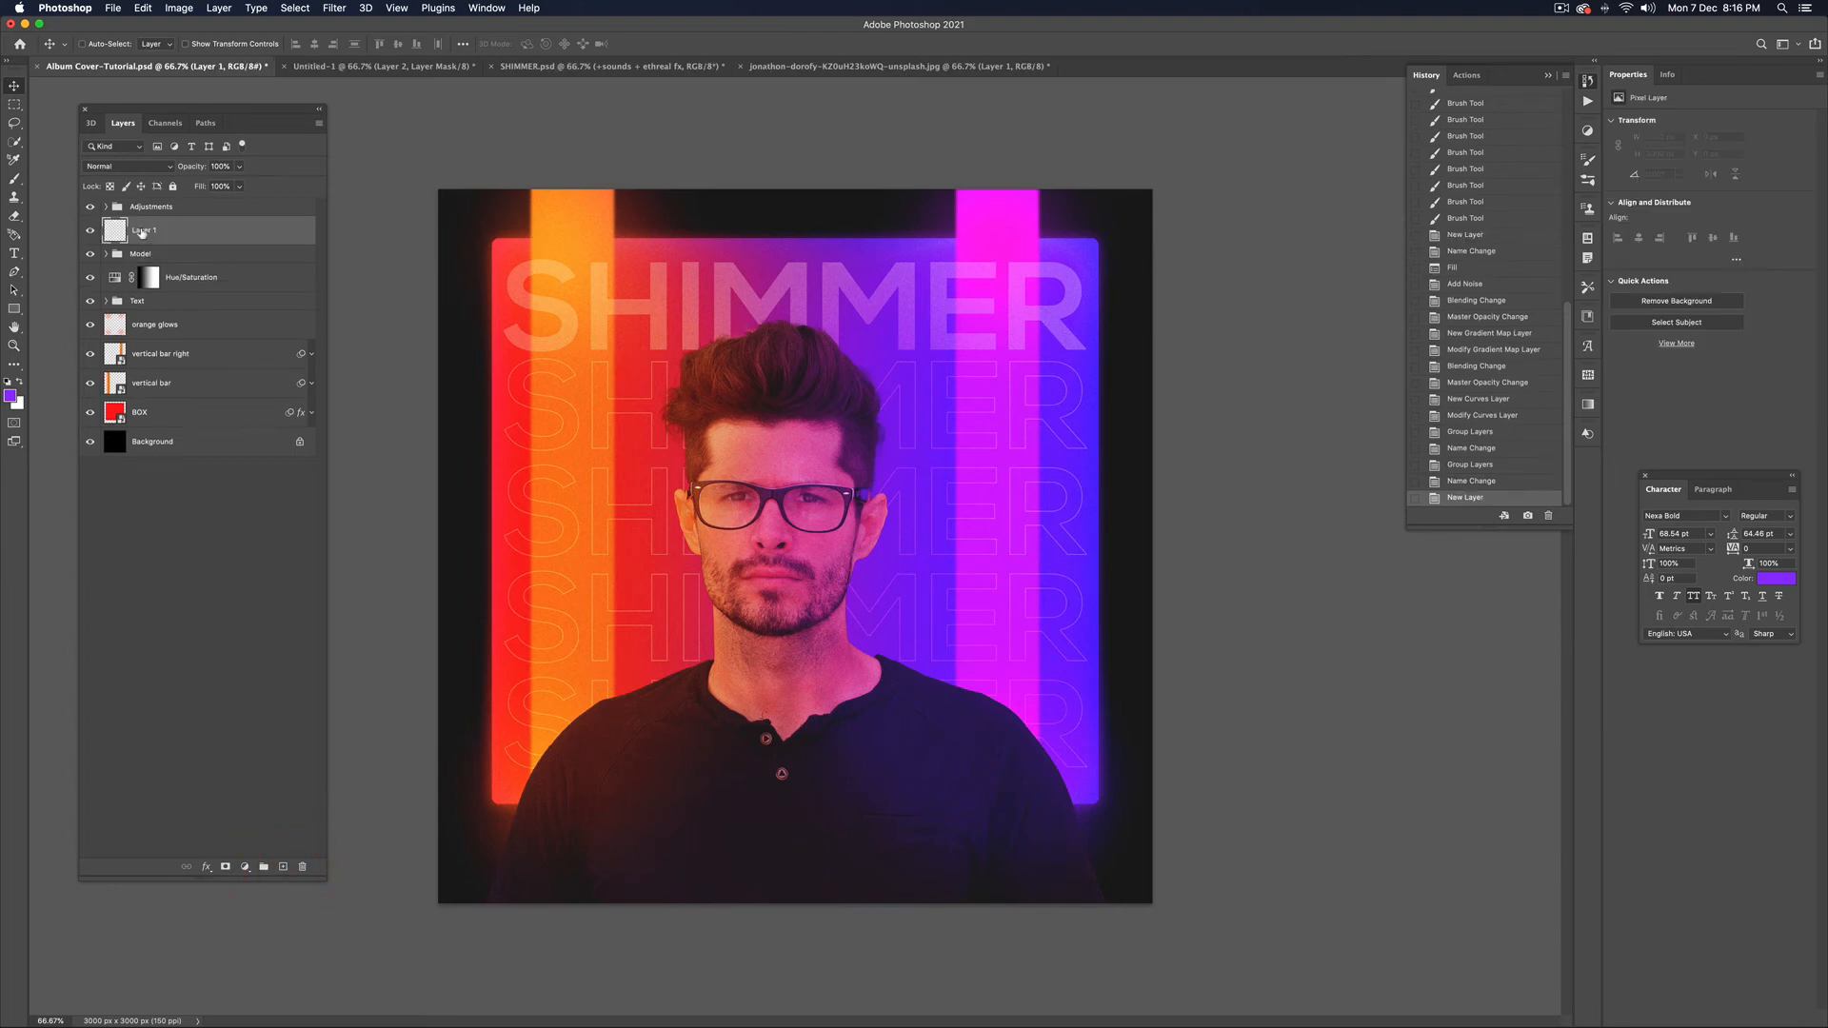
double_click(143, 230)
key(BackSpace)
text(light leak)
key(Return)
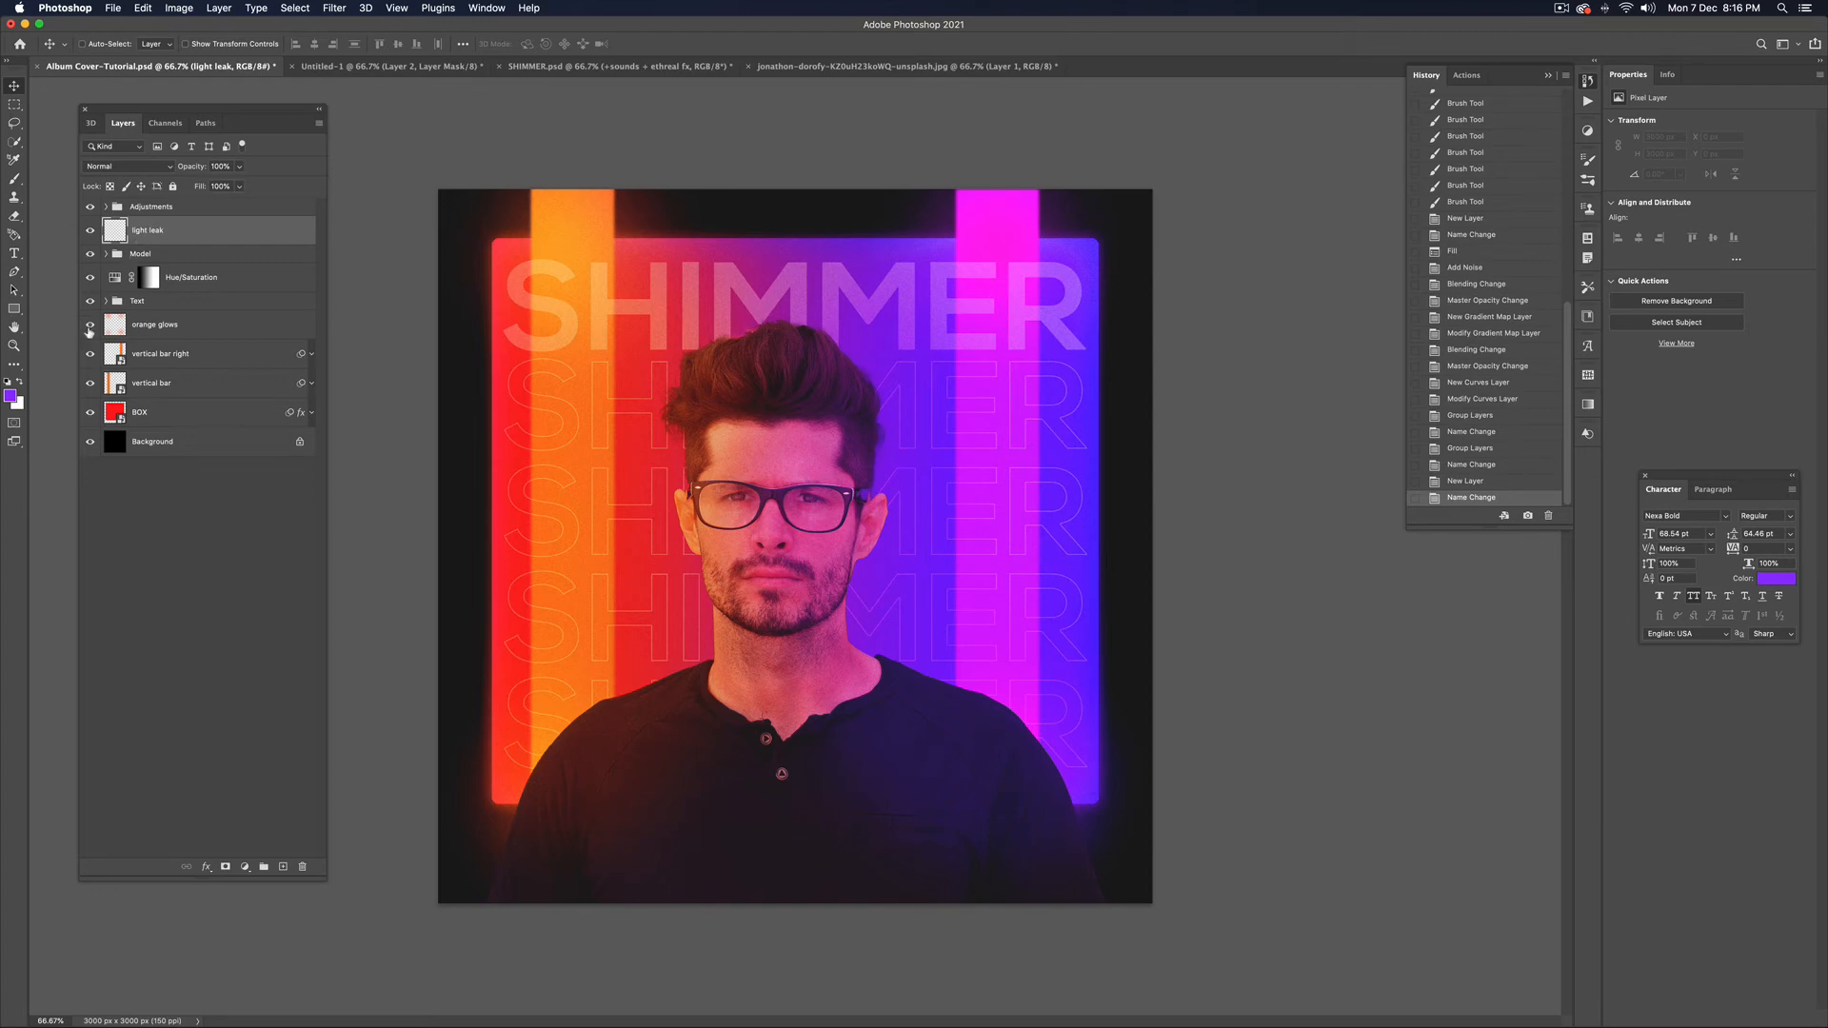
Set the foreground color to light orange ffb433 sampled from the upper part of the orange vertical bar
click(11, 398)
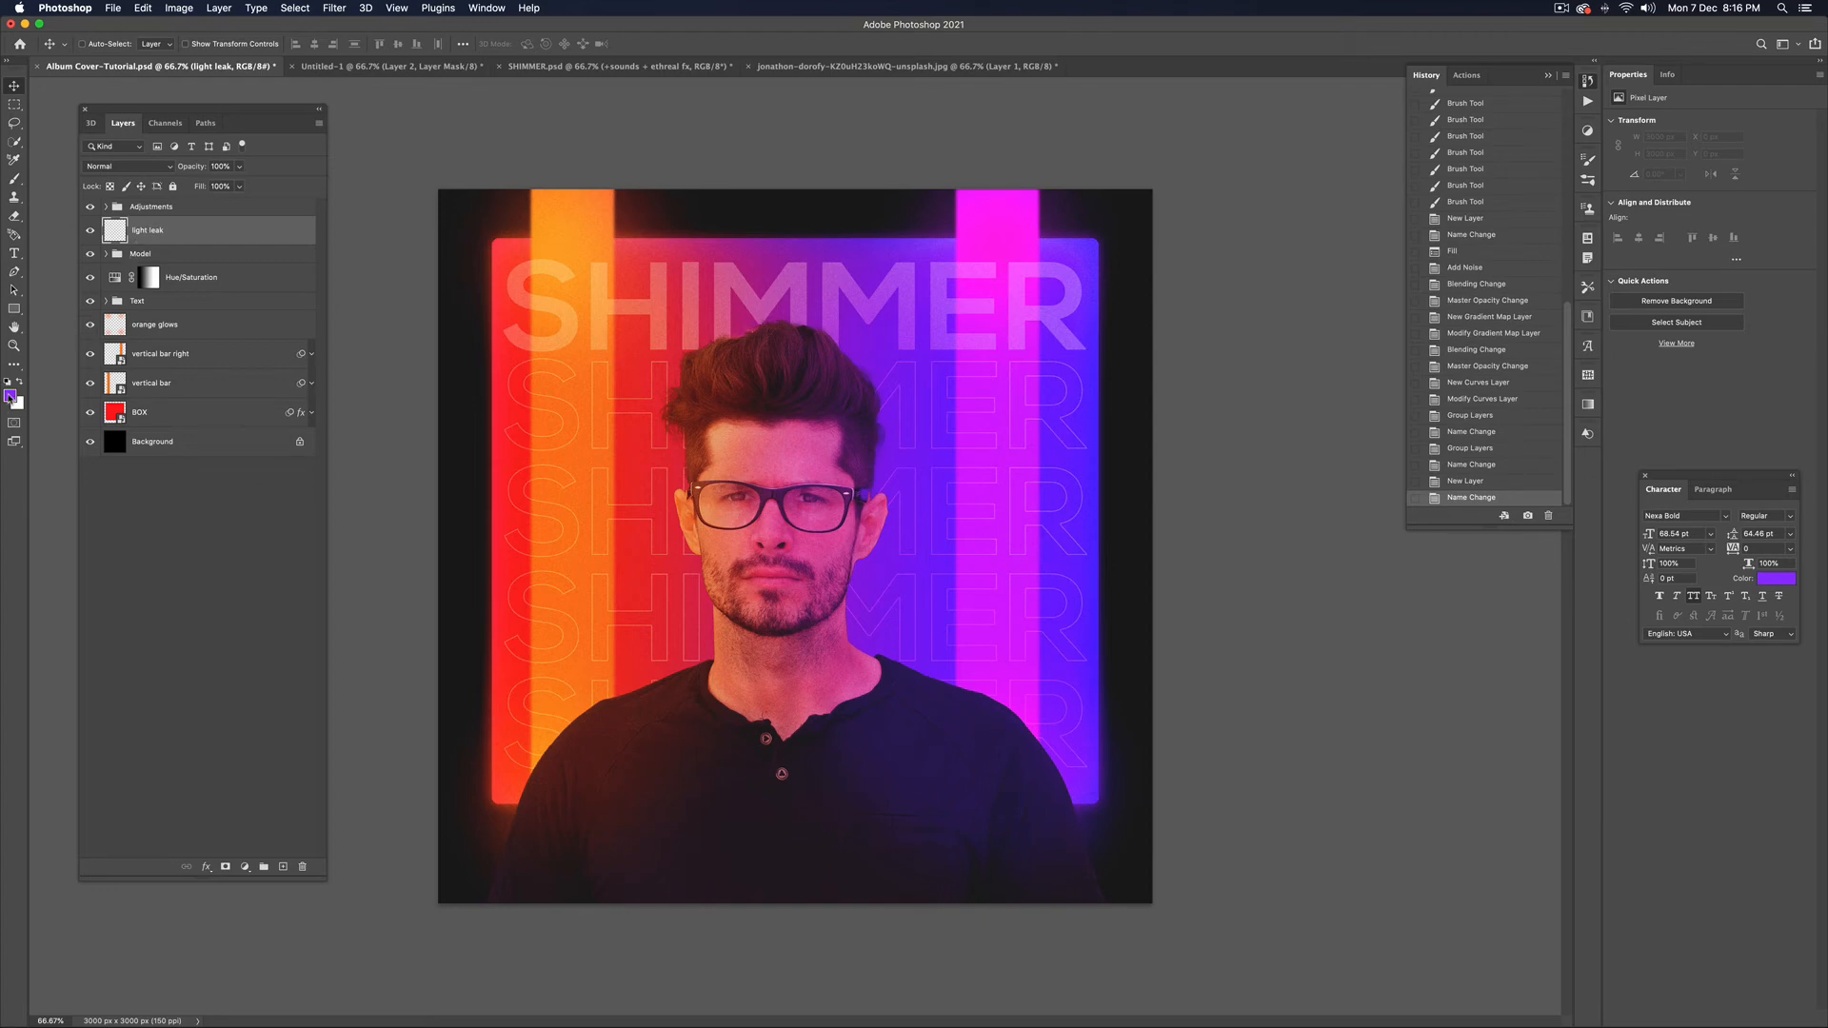
click(555, 242)
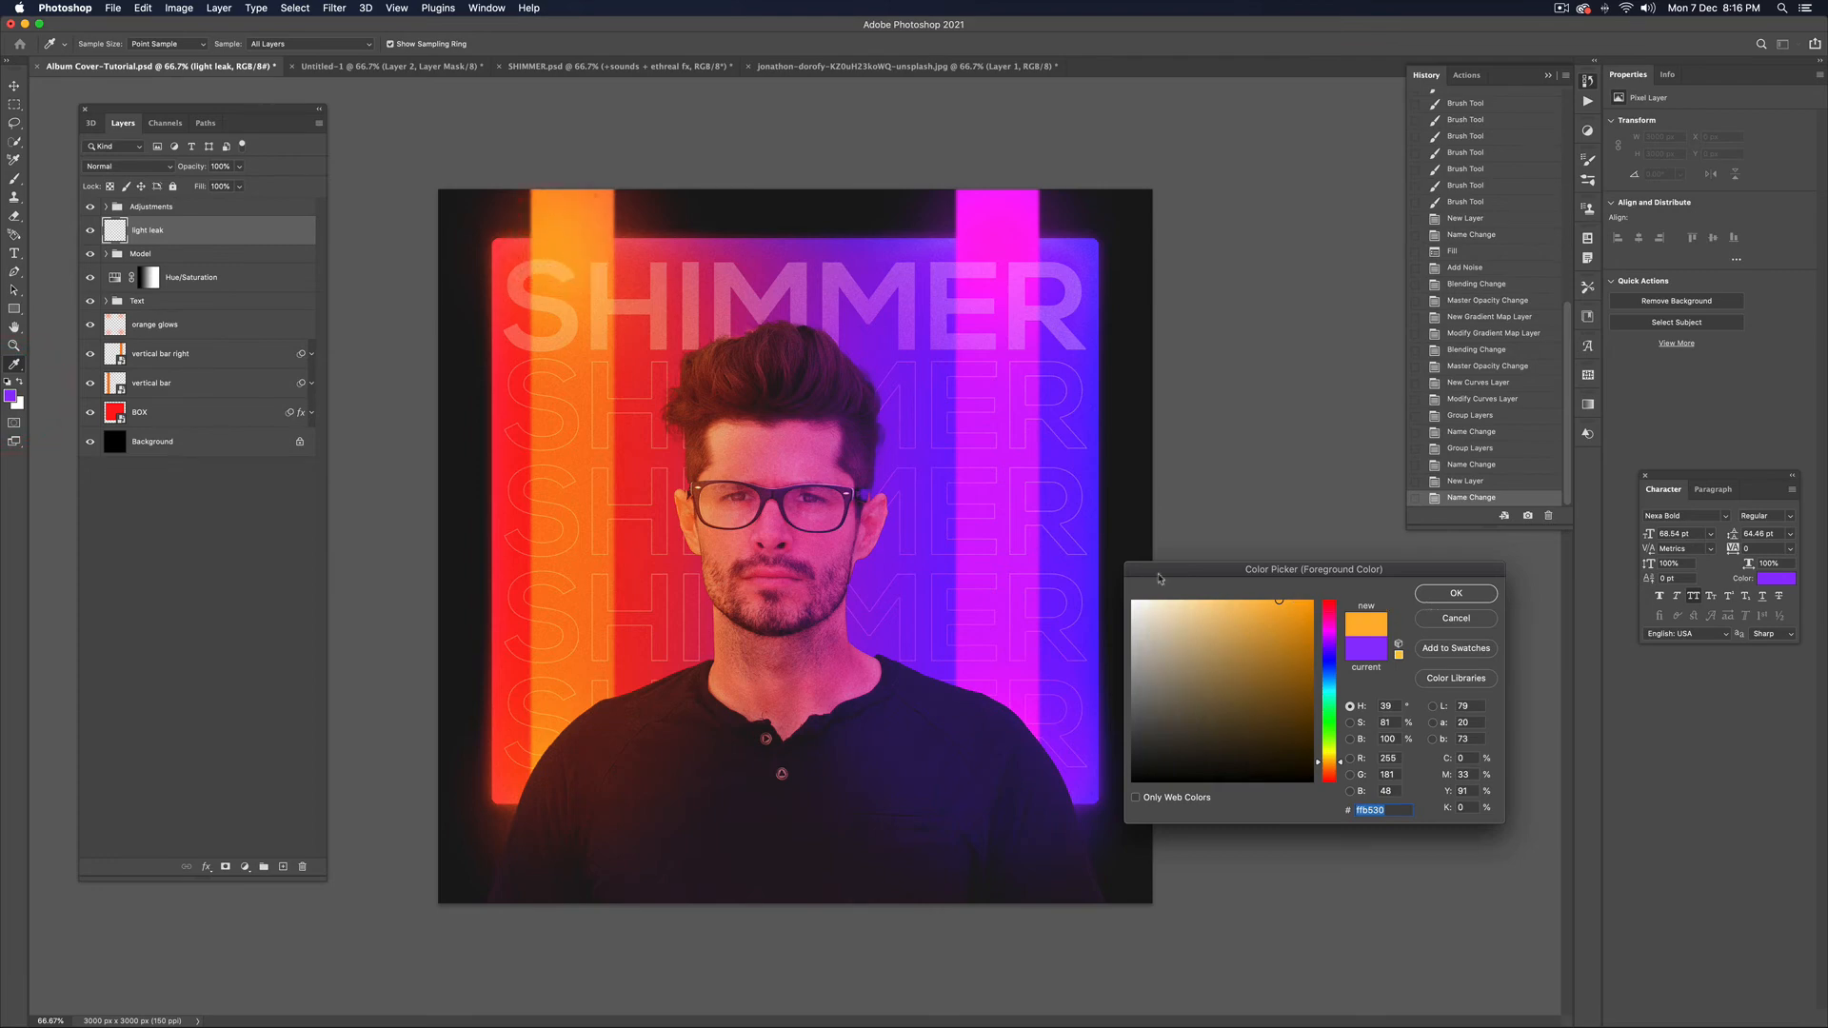
click(561, 238)
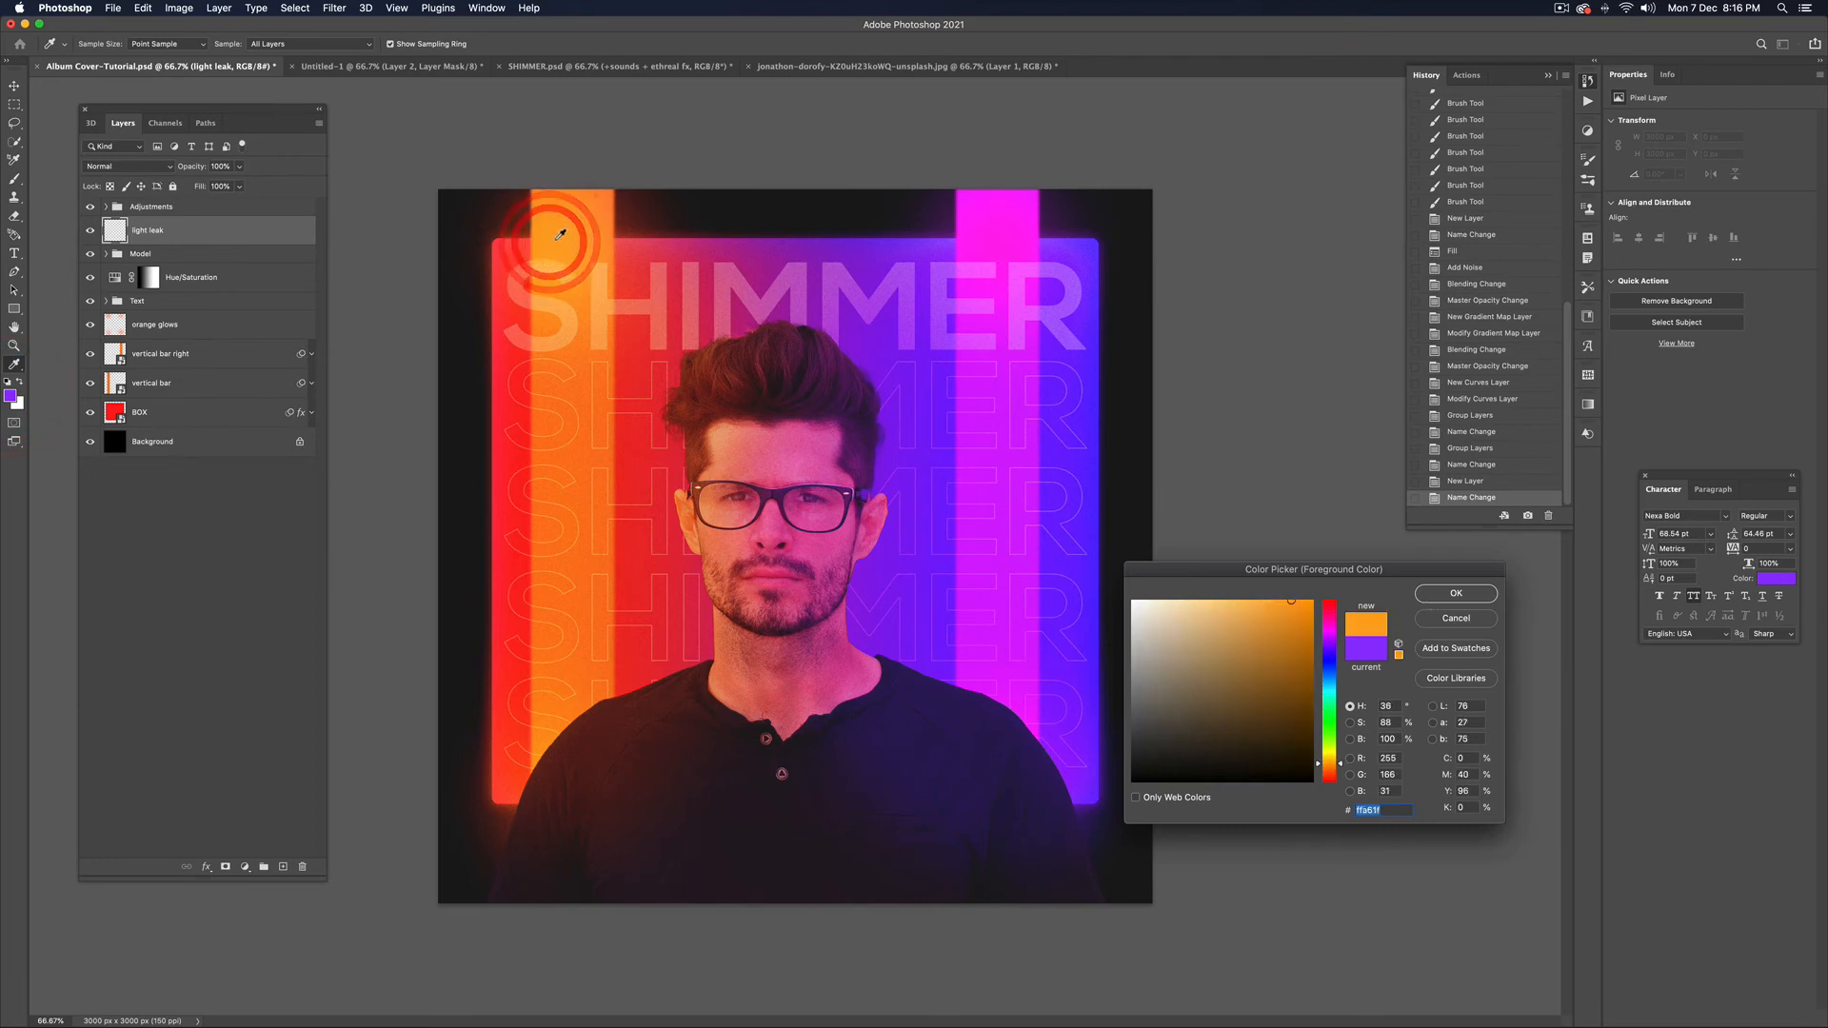
click(1463, 595)
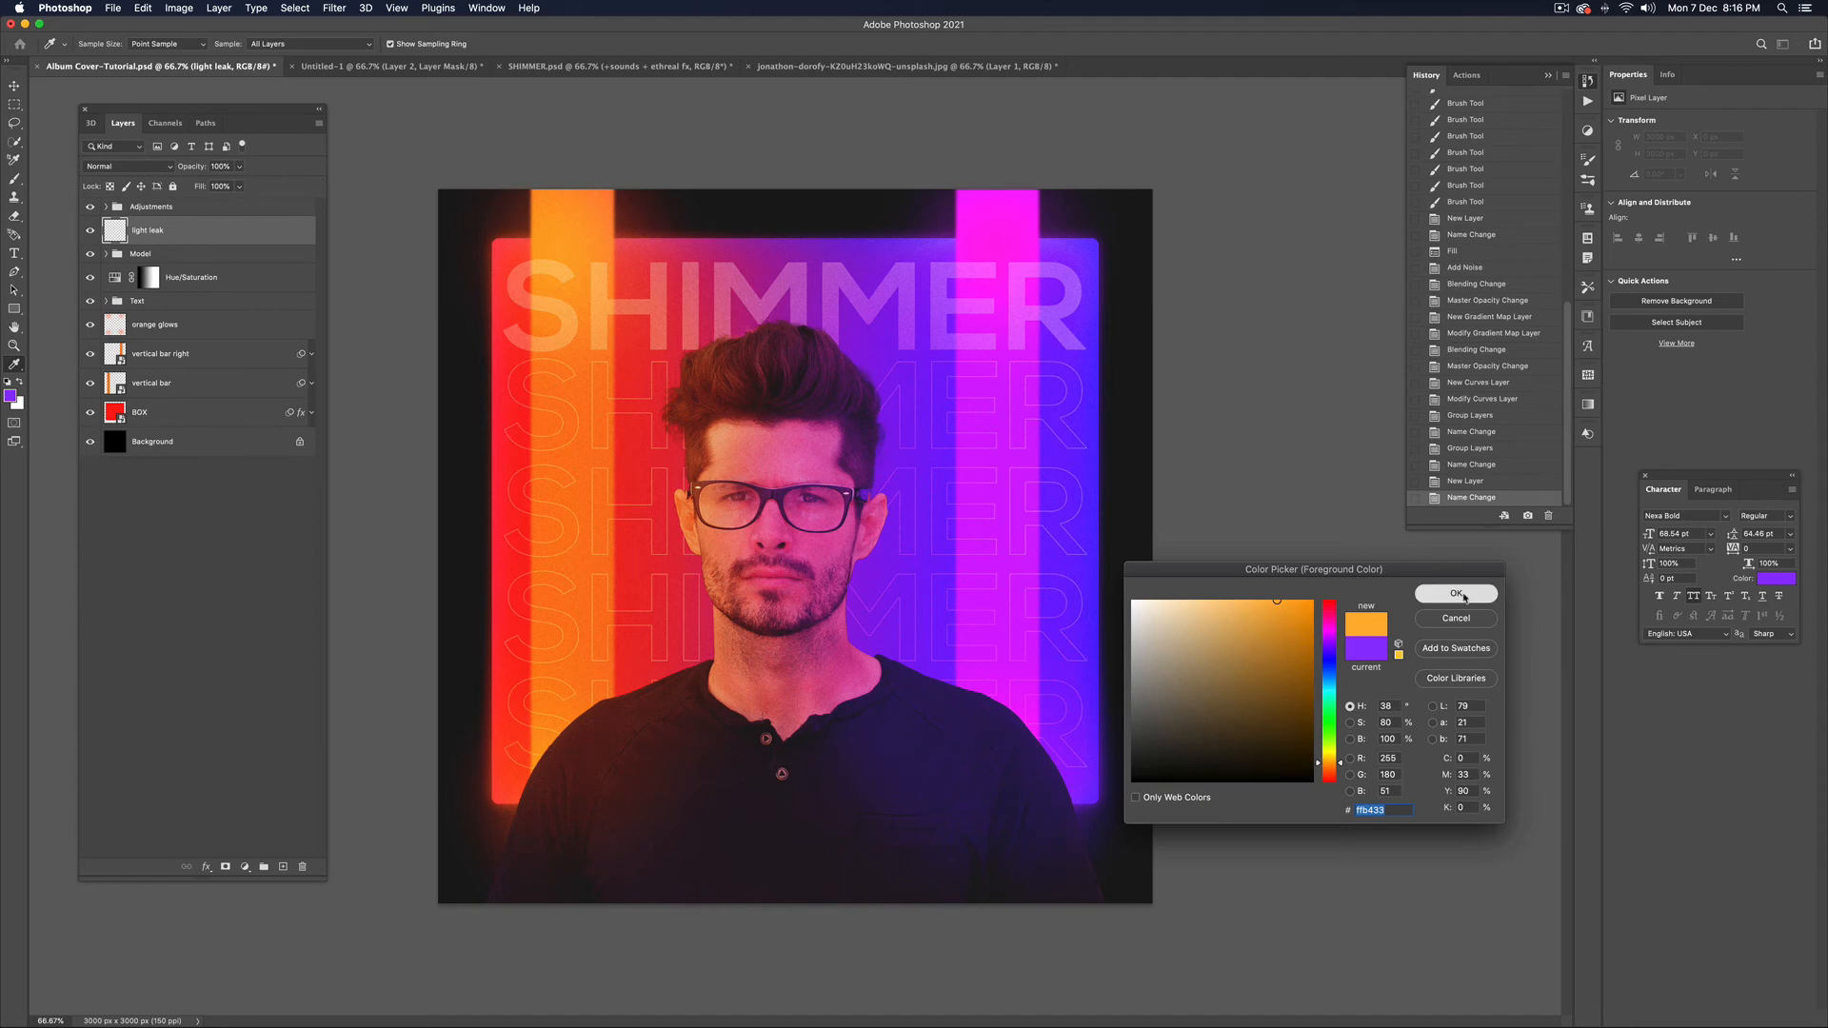
click(1463, 595)
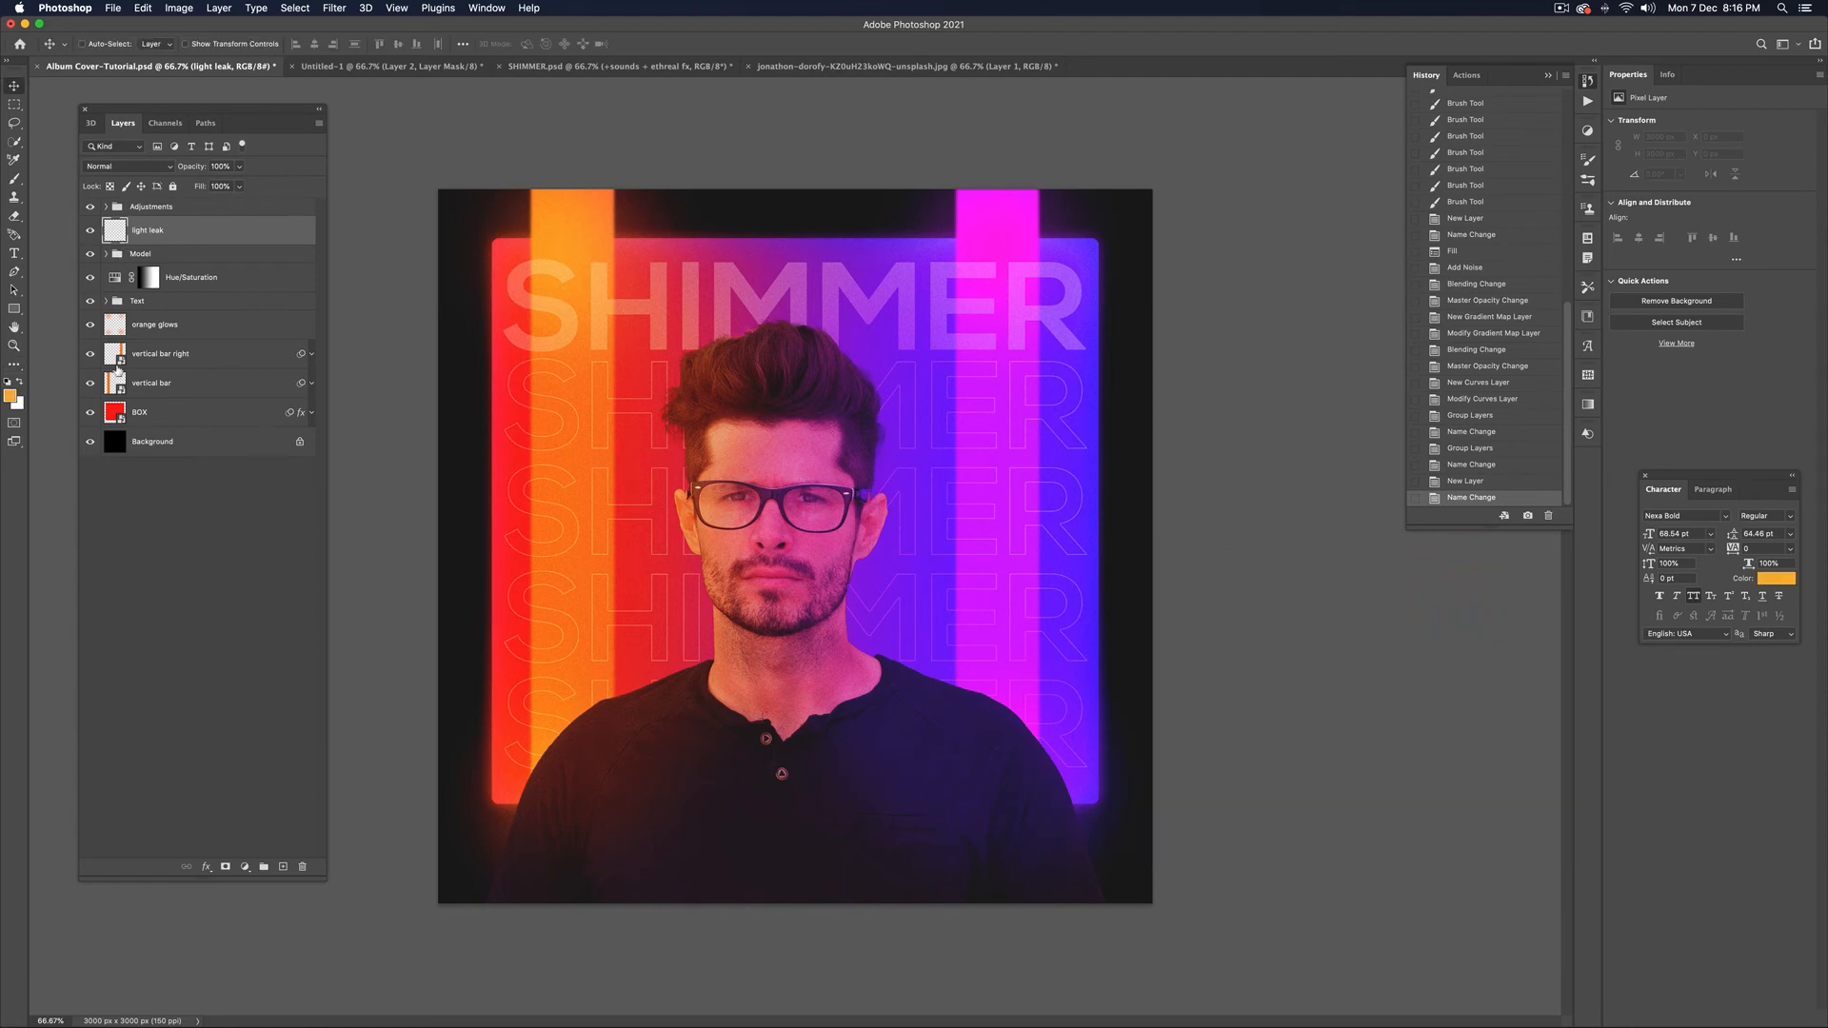
Load the outline of the vertical bar layer as a selection around the orange bar
super+click(117, 388)
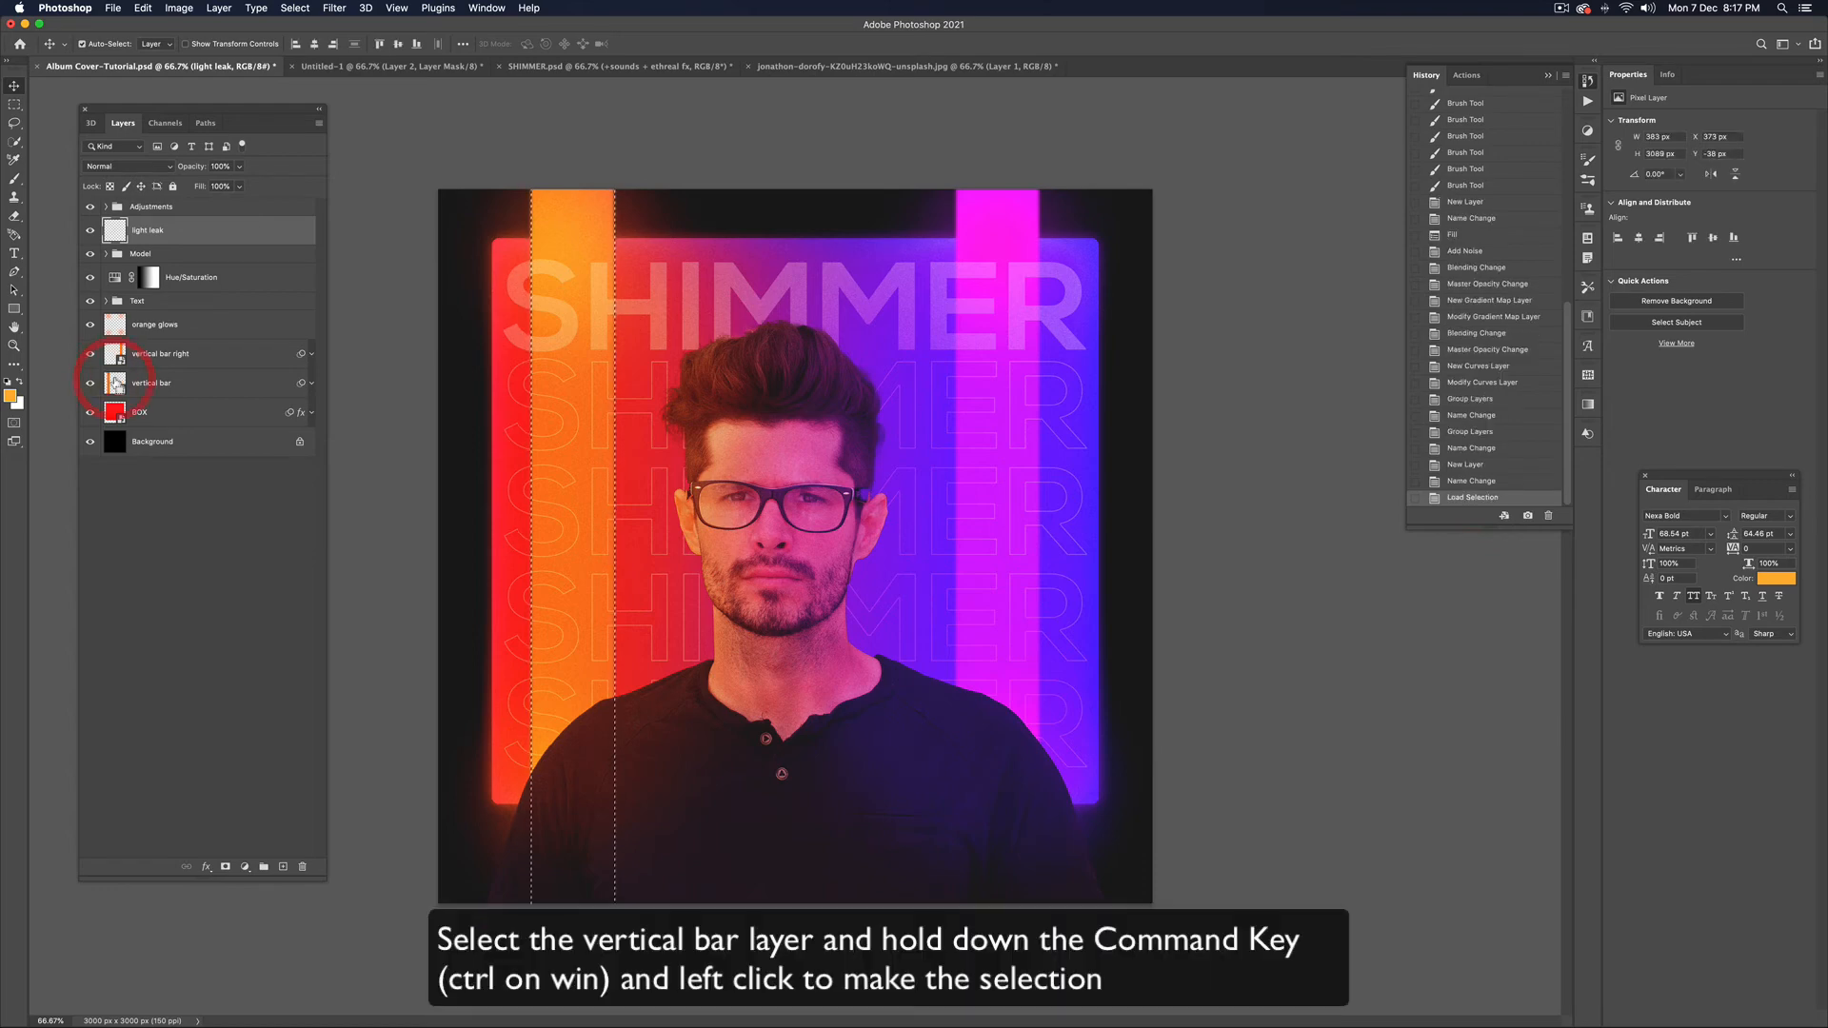
key(super+d)
right_click(261, 385)
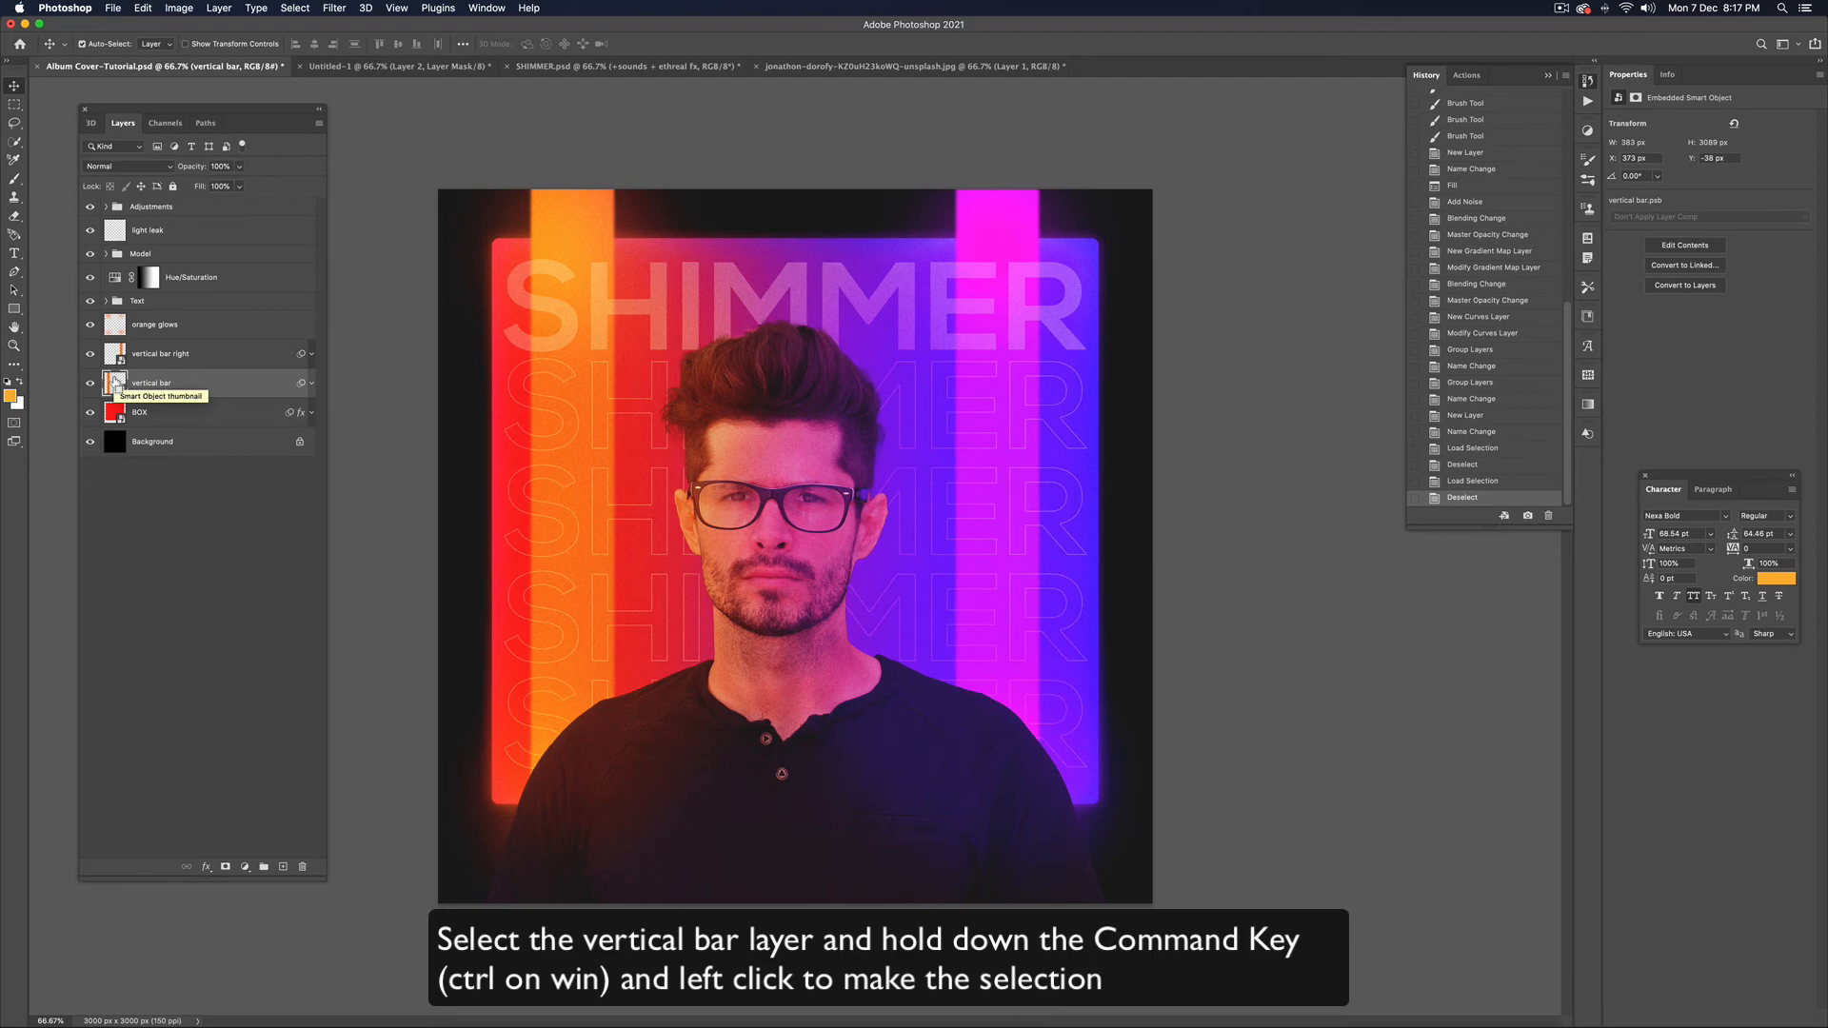
super+click(115, 385)
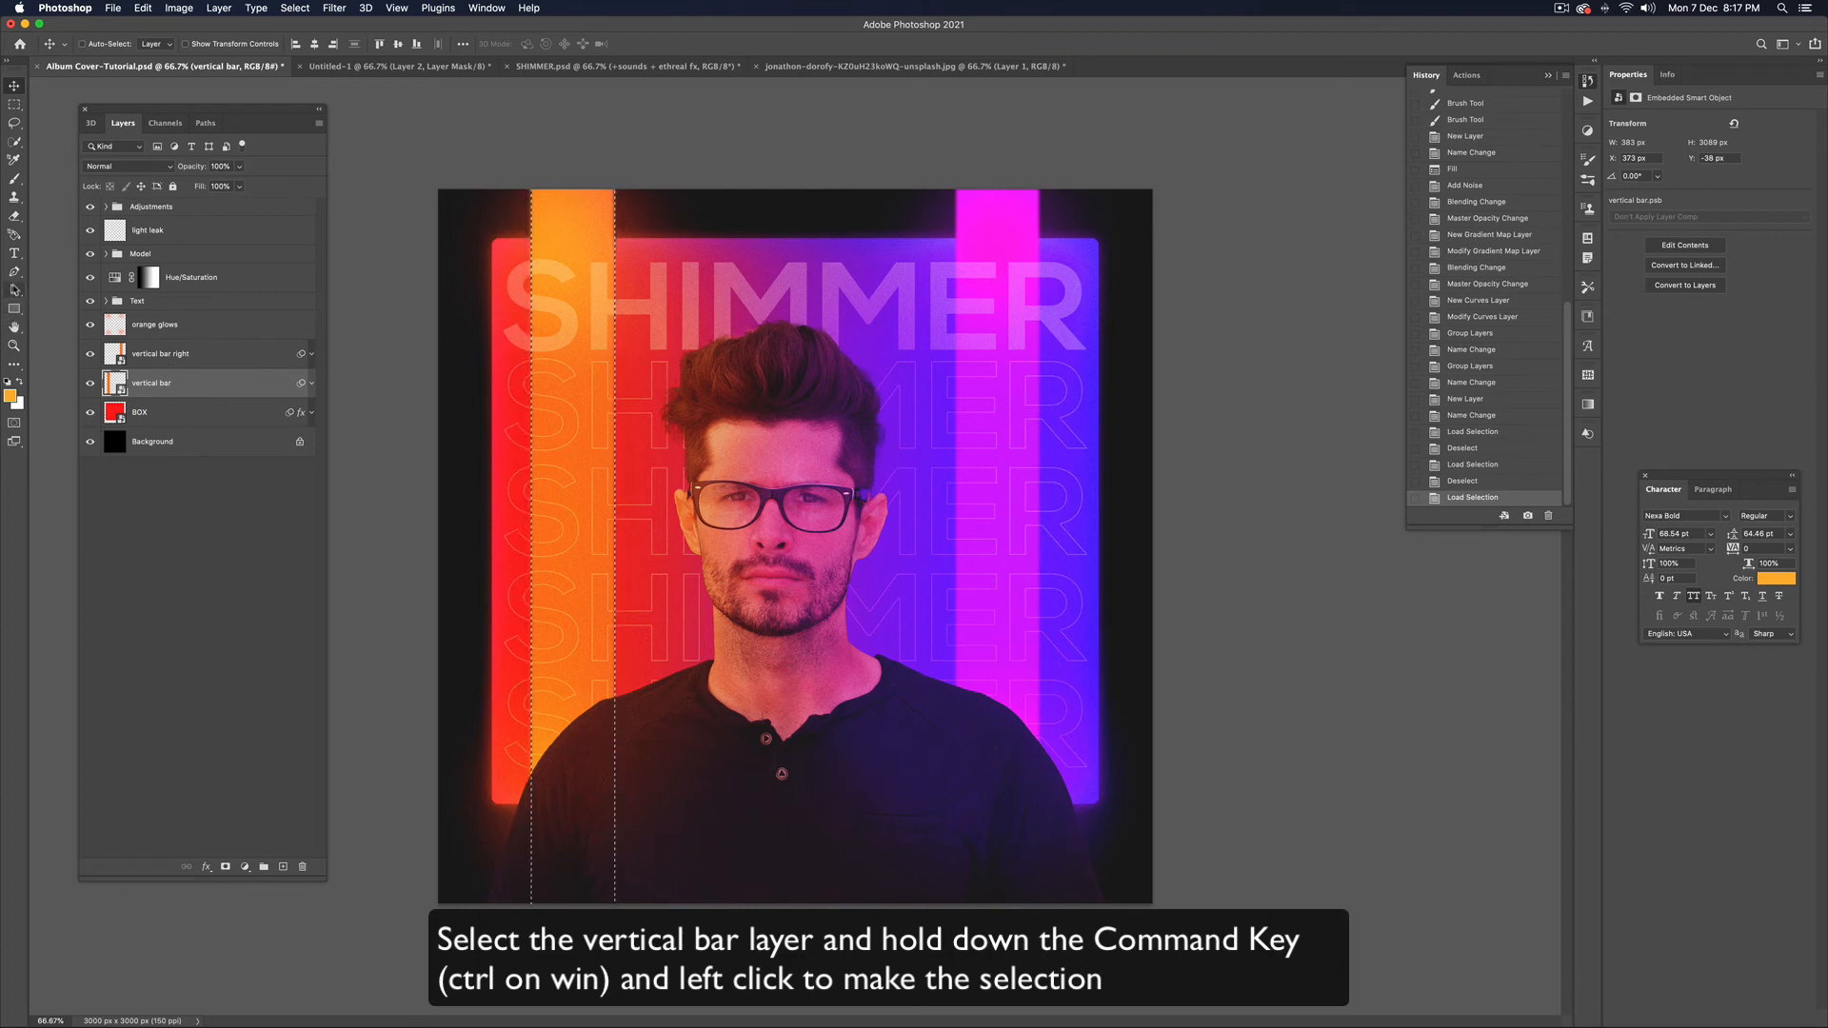
Switch to the Gradient tool with the selection still active and make the foreground orange slightly more saturated
key(g)
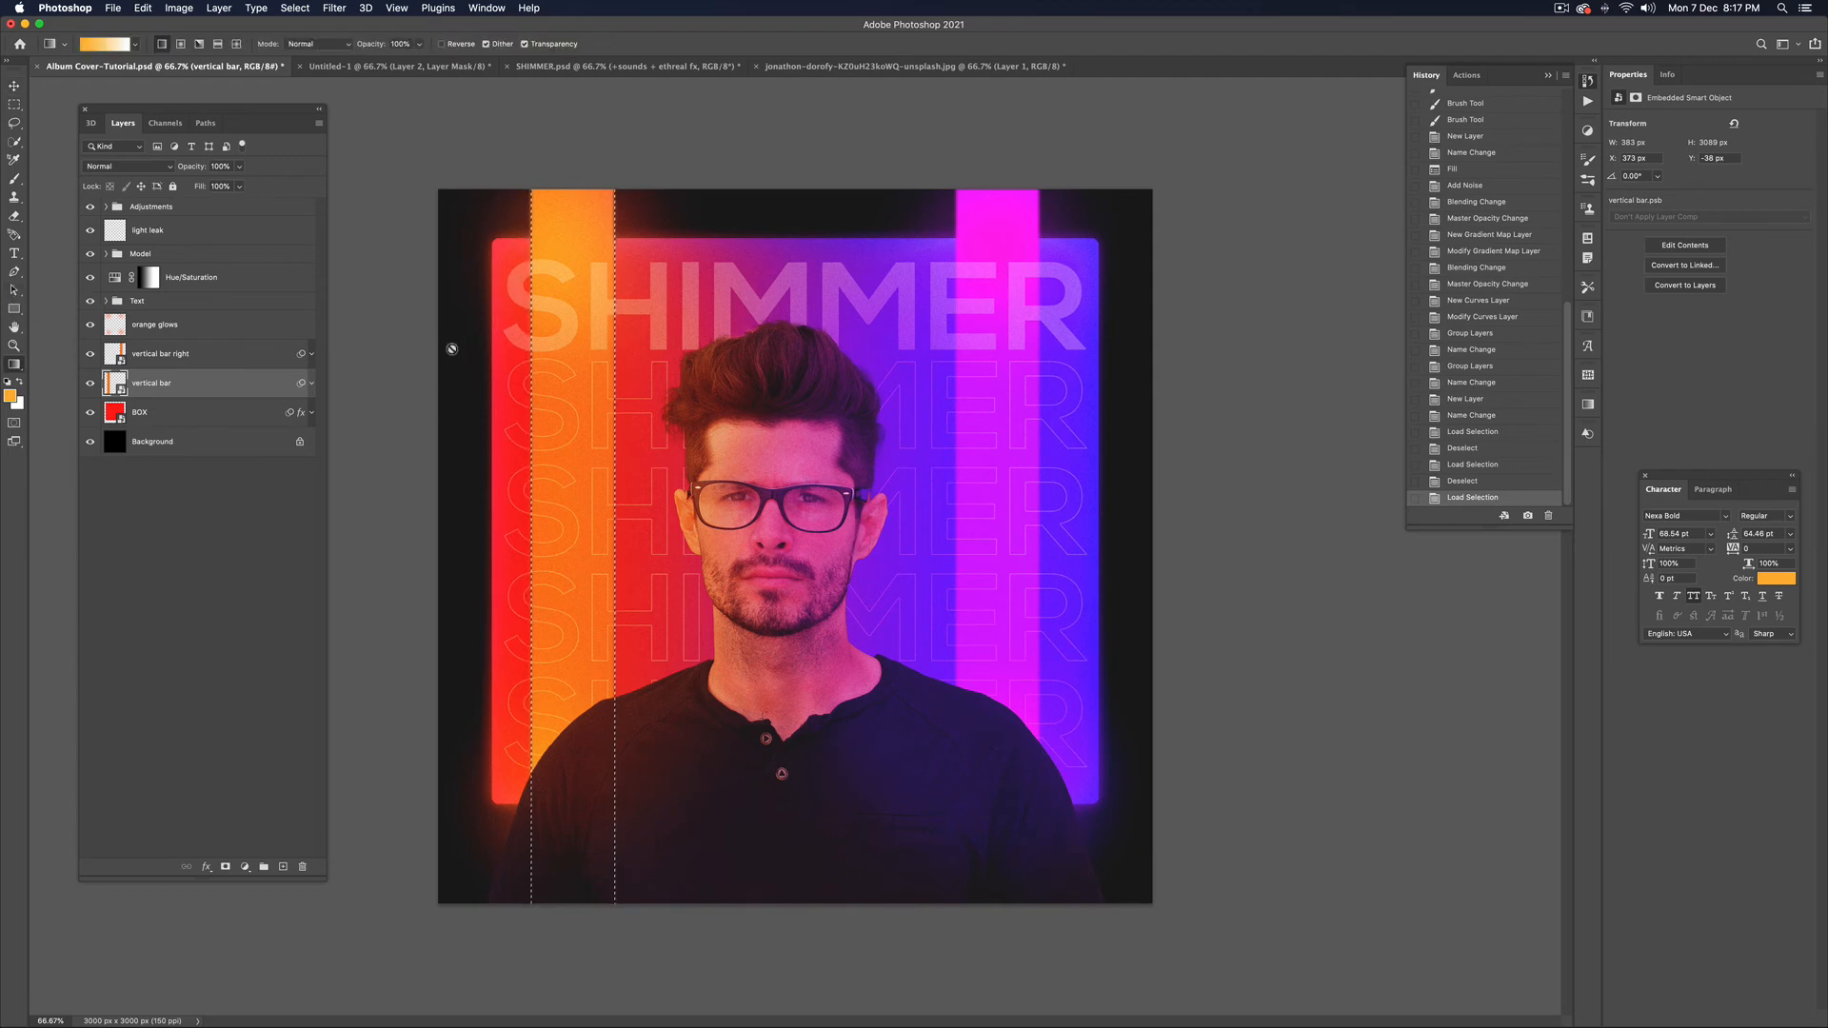
click(10, 396)
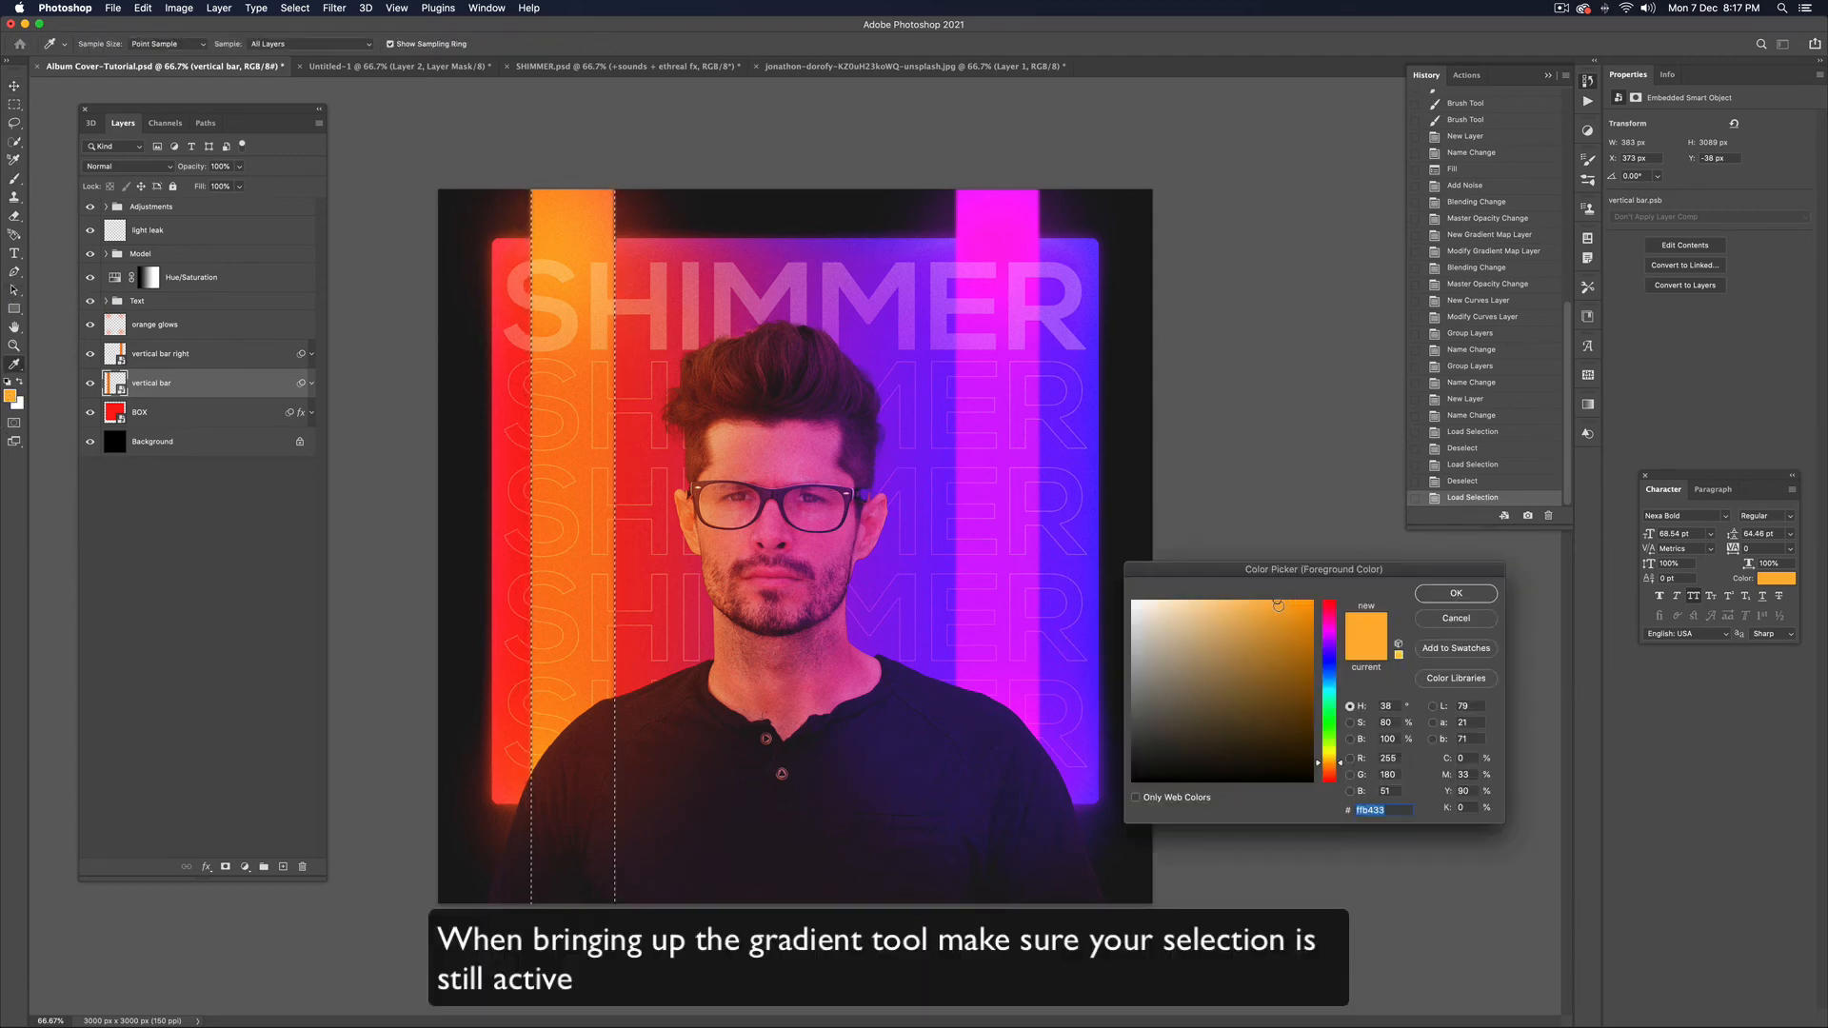
drag(1280, 602, 1288, 598)
click(1456, 594)
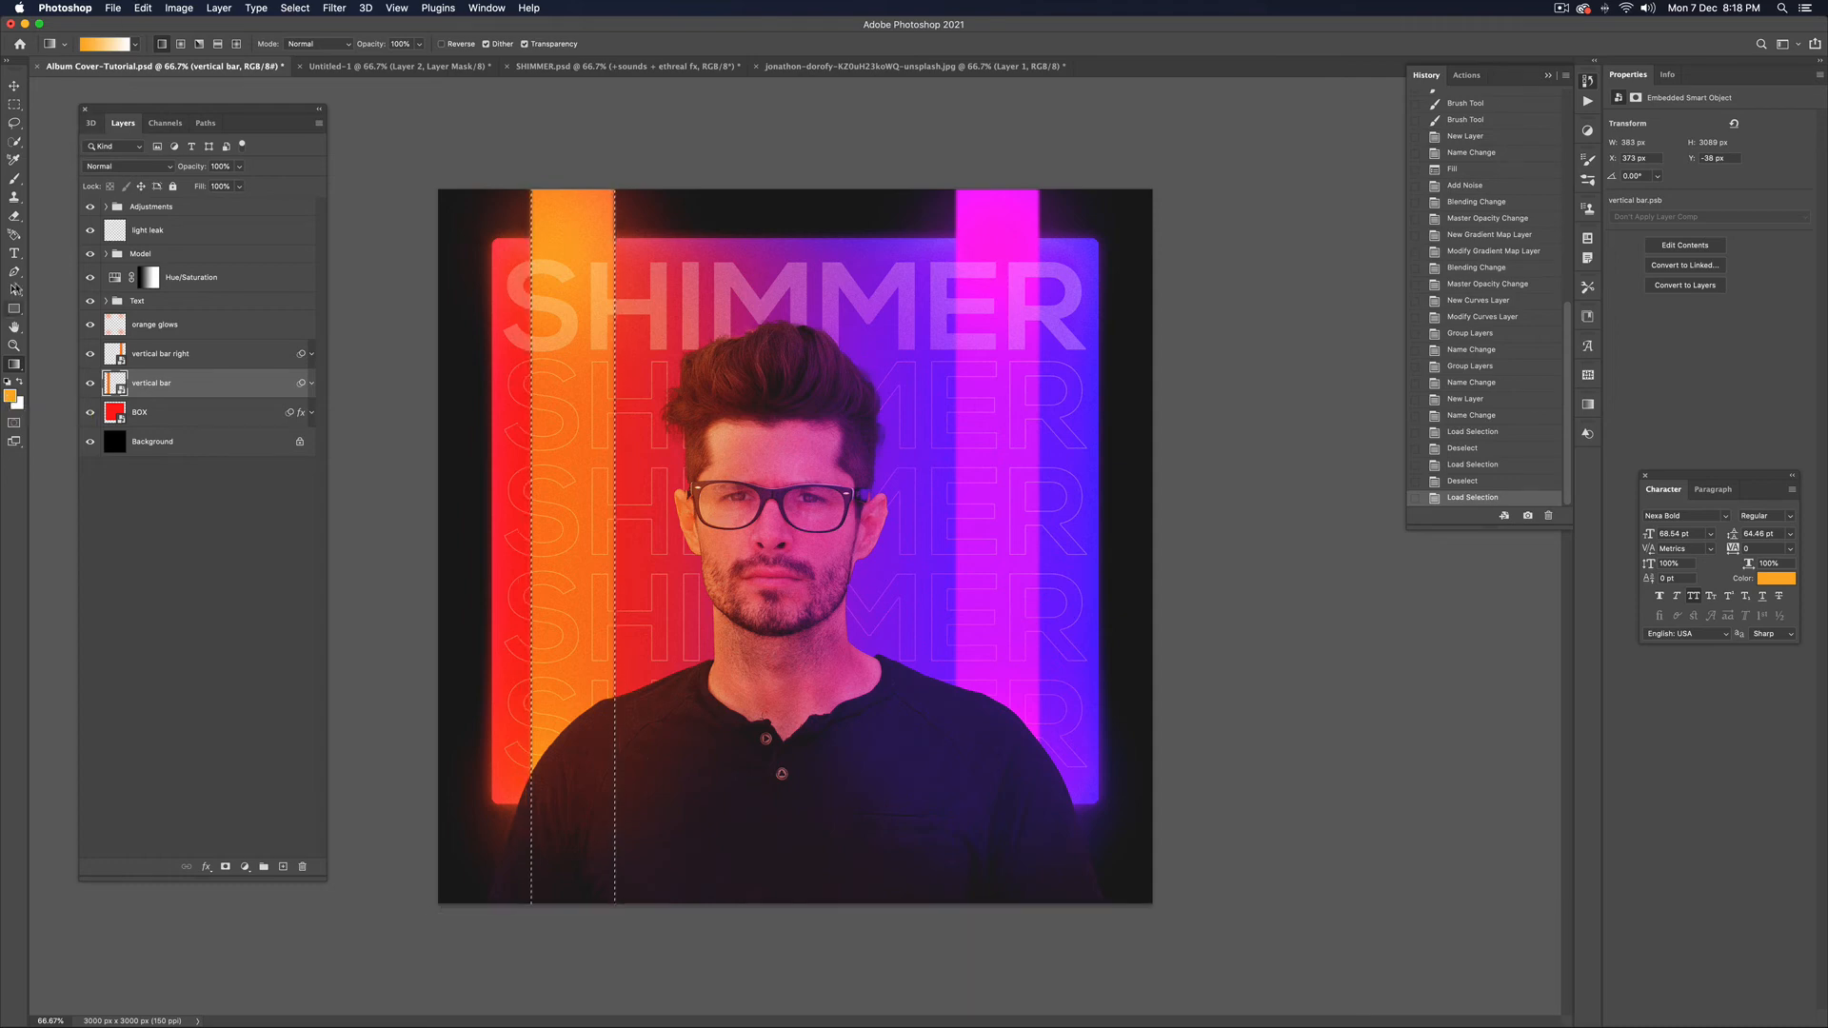
Set the gradient's end opacity stop to 0% so the orange fades to transparent, and make light leak the active layer
click(100, 45)
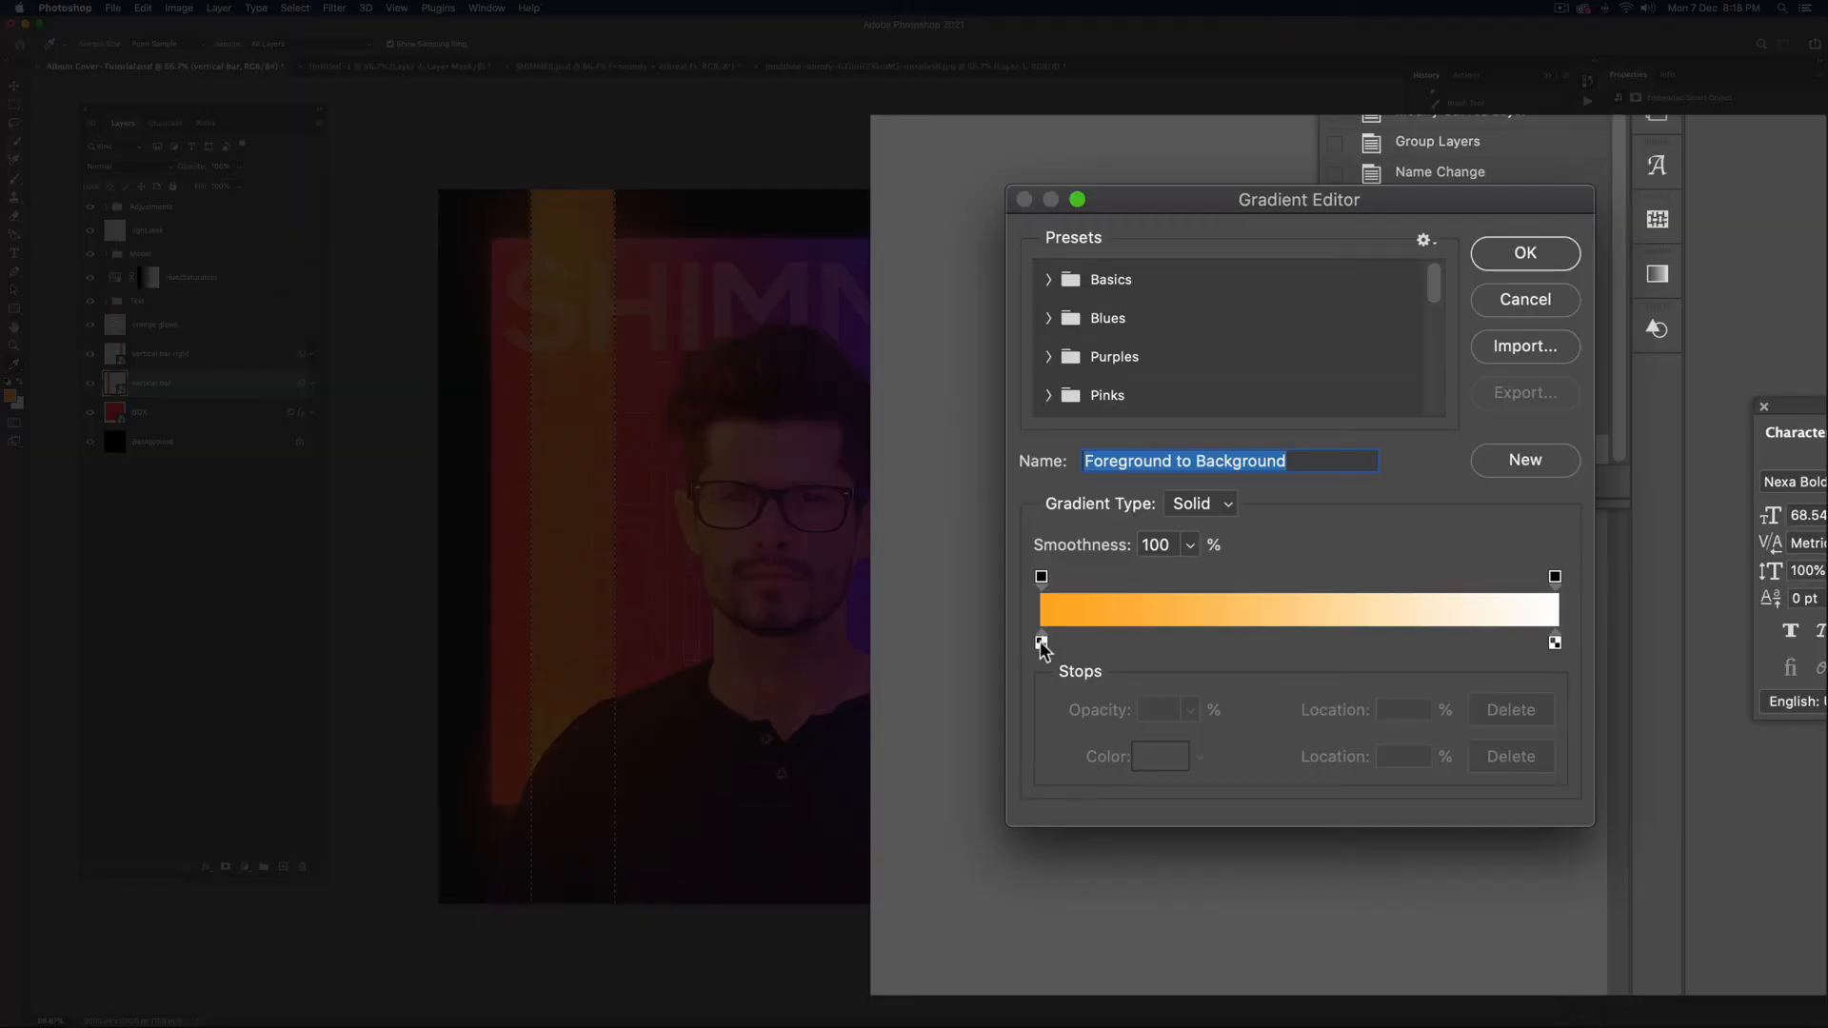
click(1554, 577)
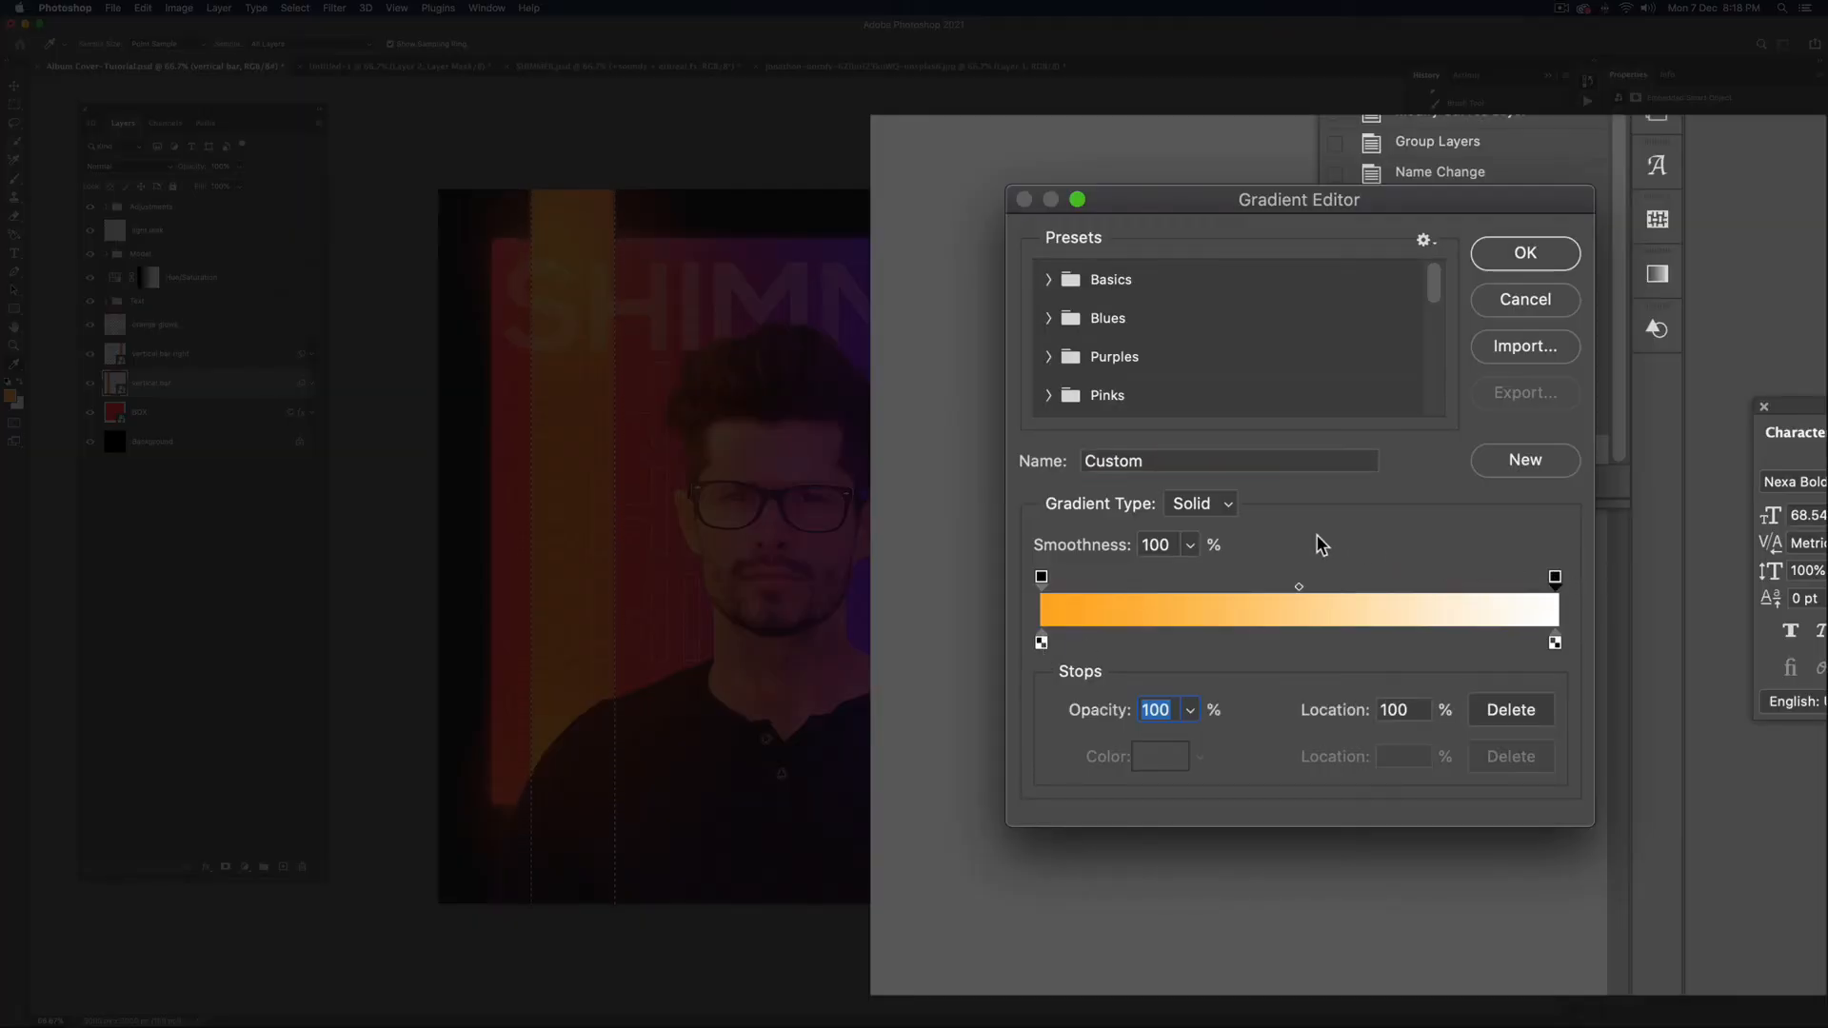
text(0)
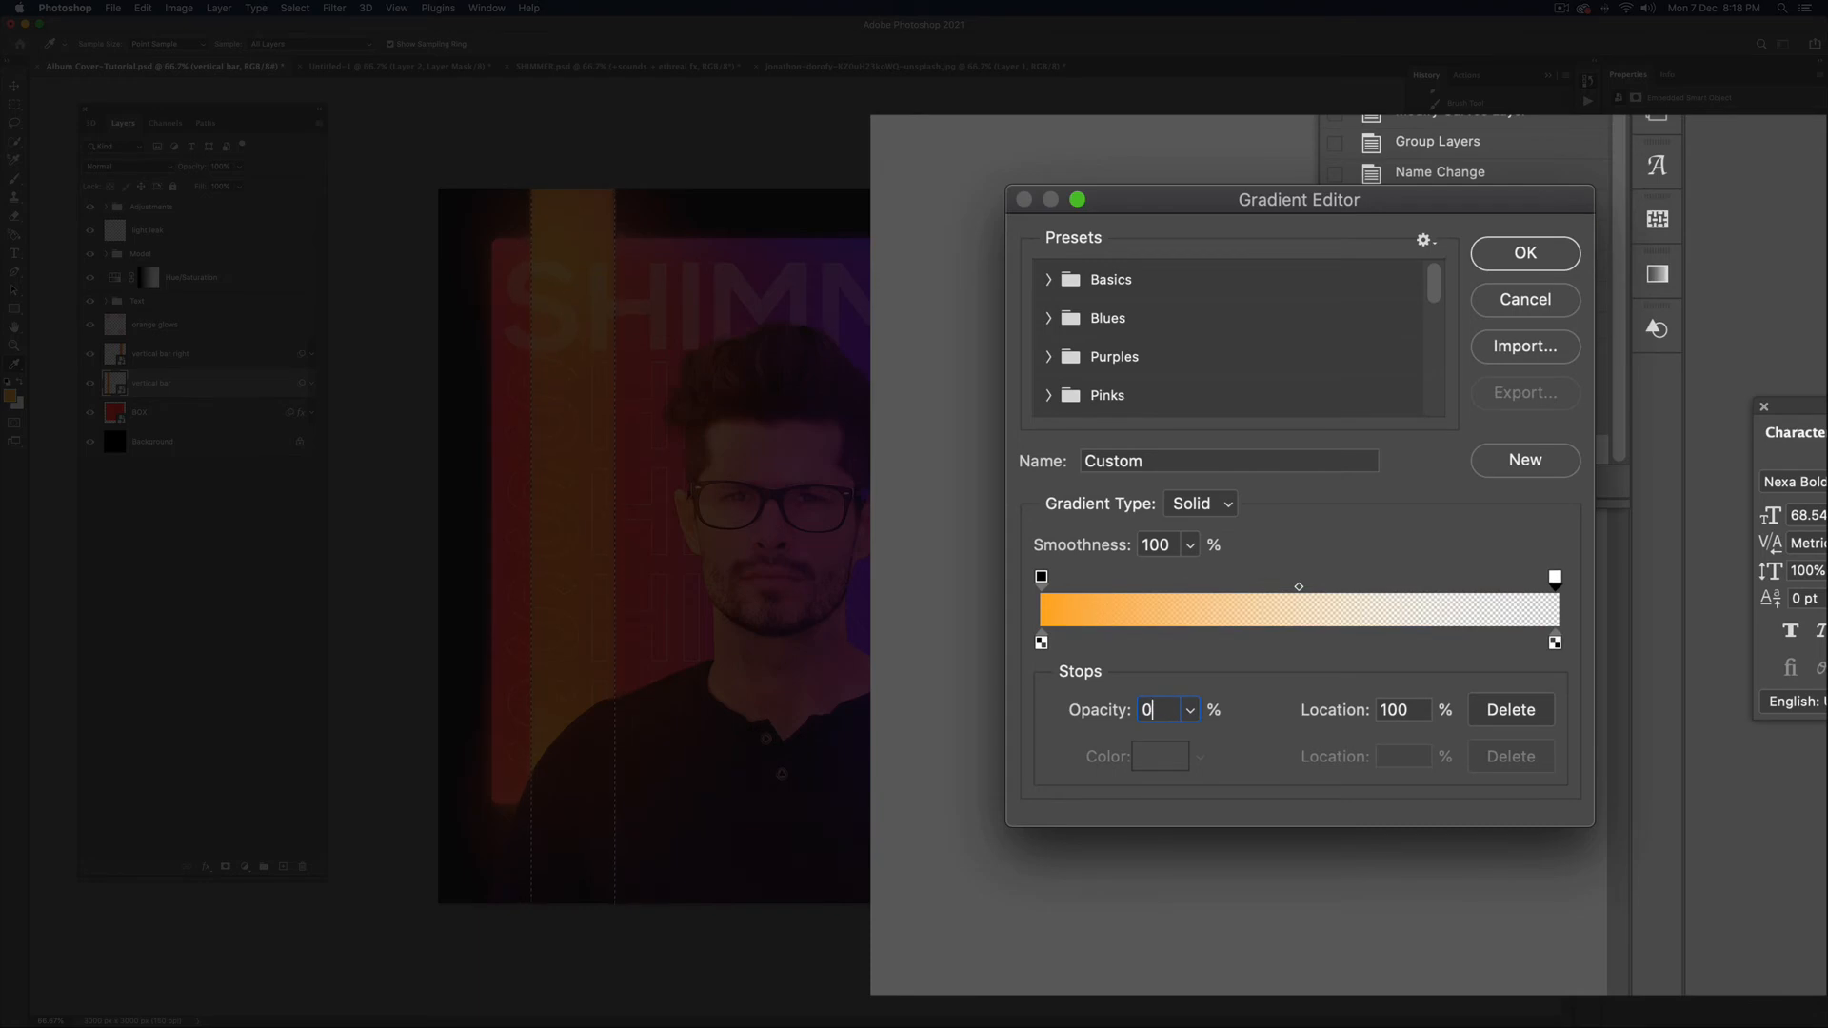
click(1530, 250)
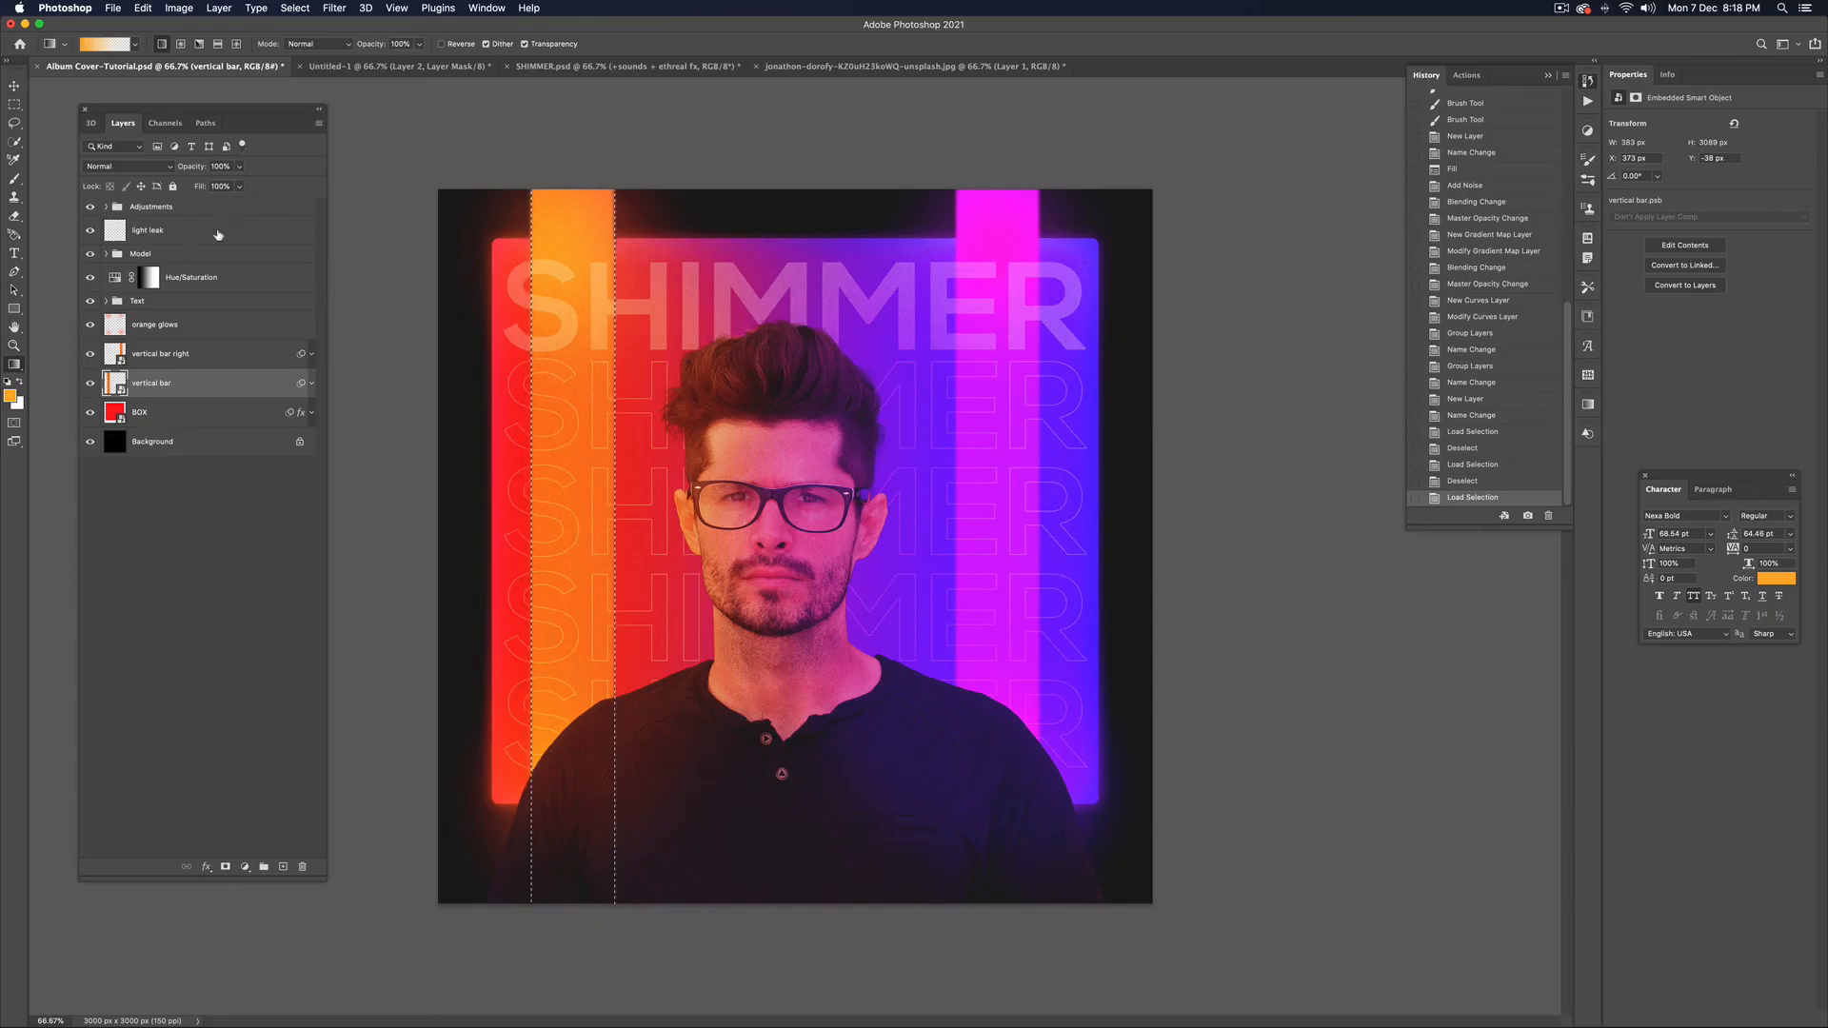
click(145, 231)
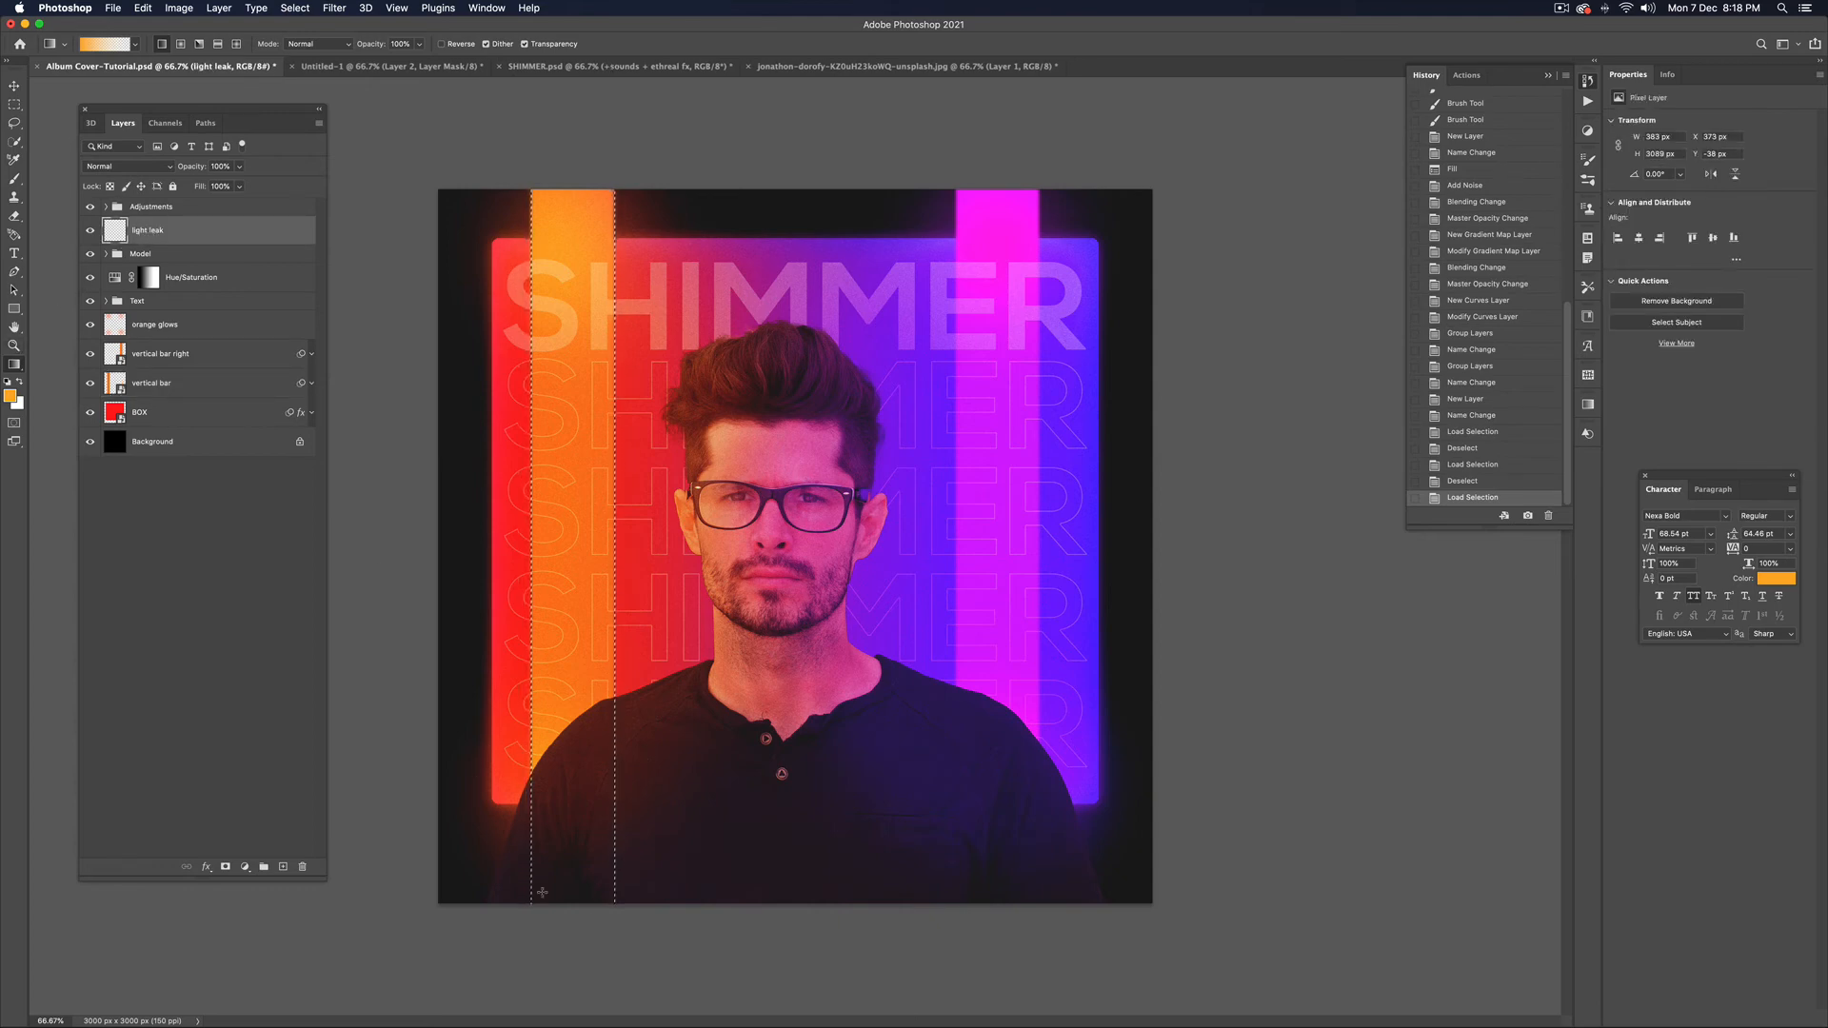
Fill the lower end of the selected orange bar area on the light leak layer with an upward-fading orange gradient, and deselect
drag(576, 909, 568, 707)
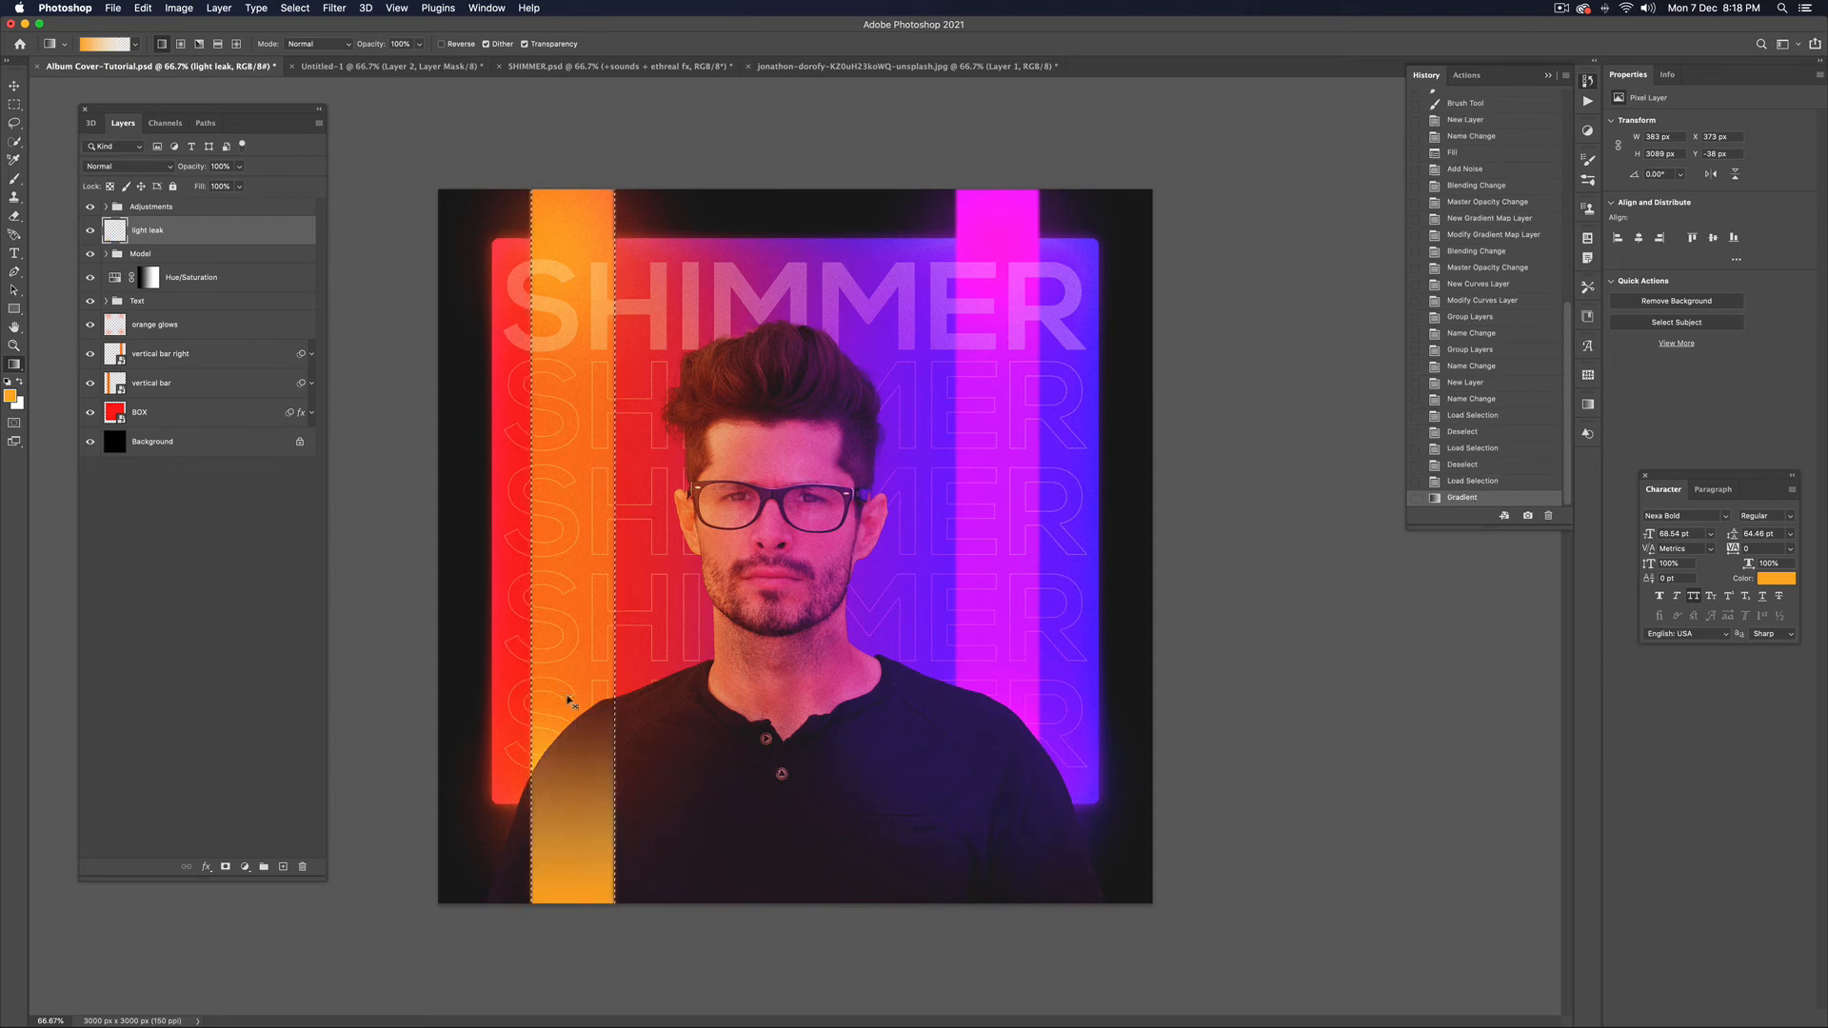
key(super+d)
key(v)
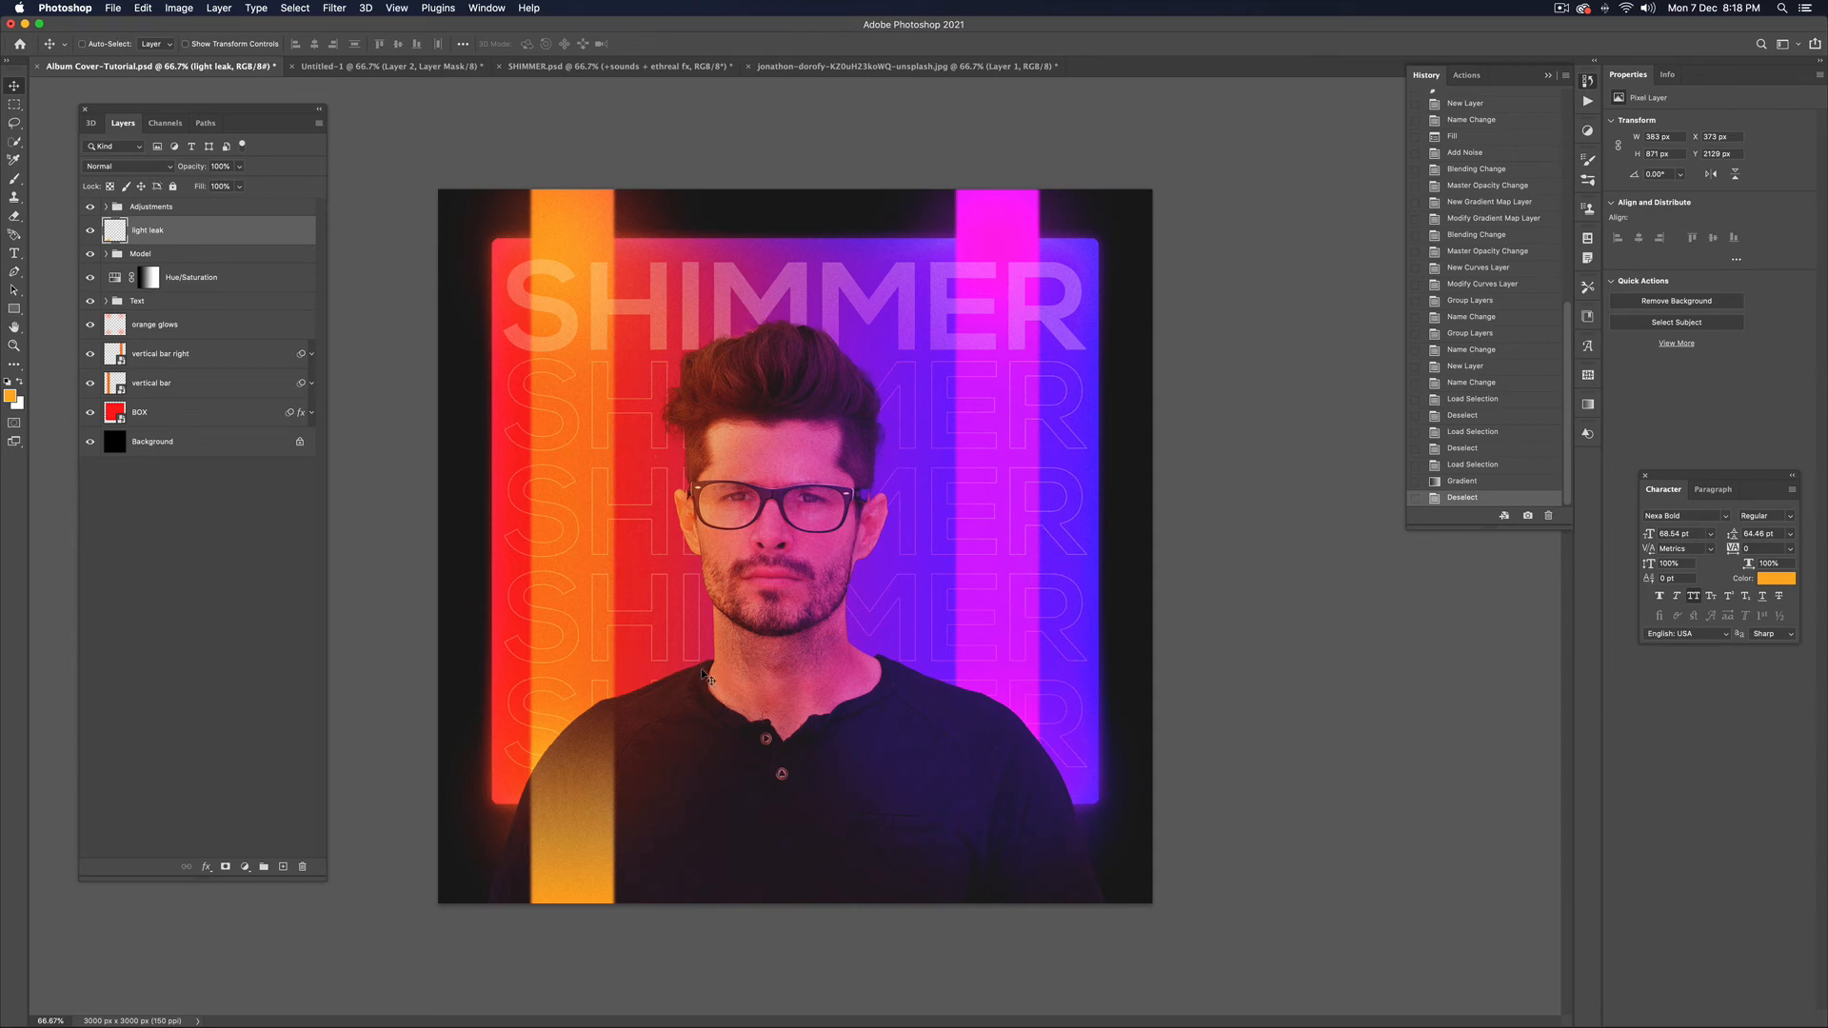
Add the text NEW ARTIST on the lower part of the model's shirt
key(t)
click(699, 836)
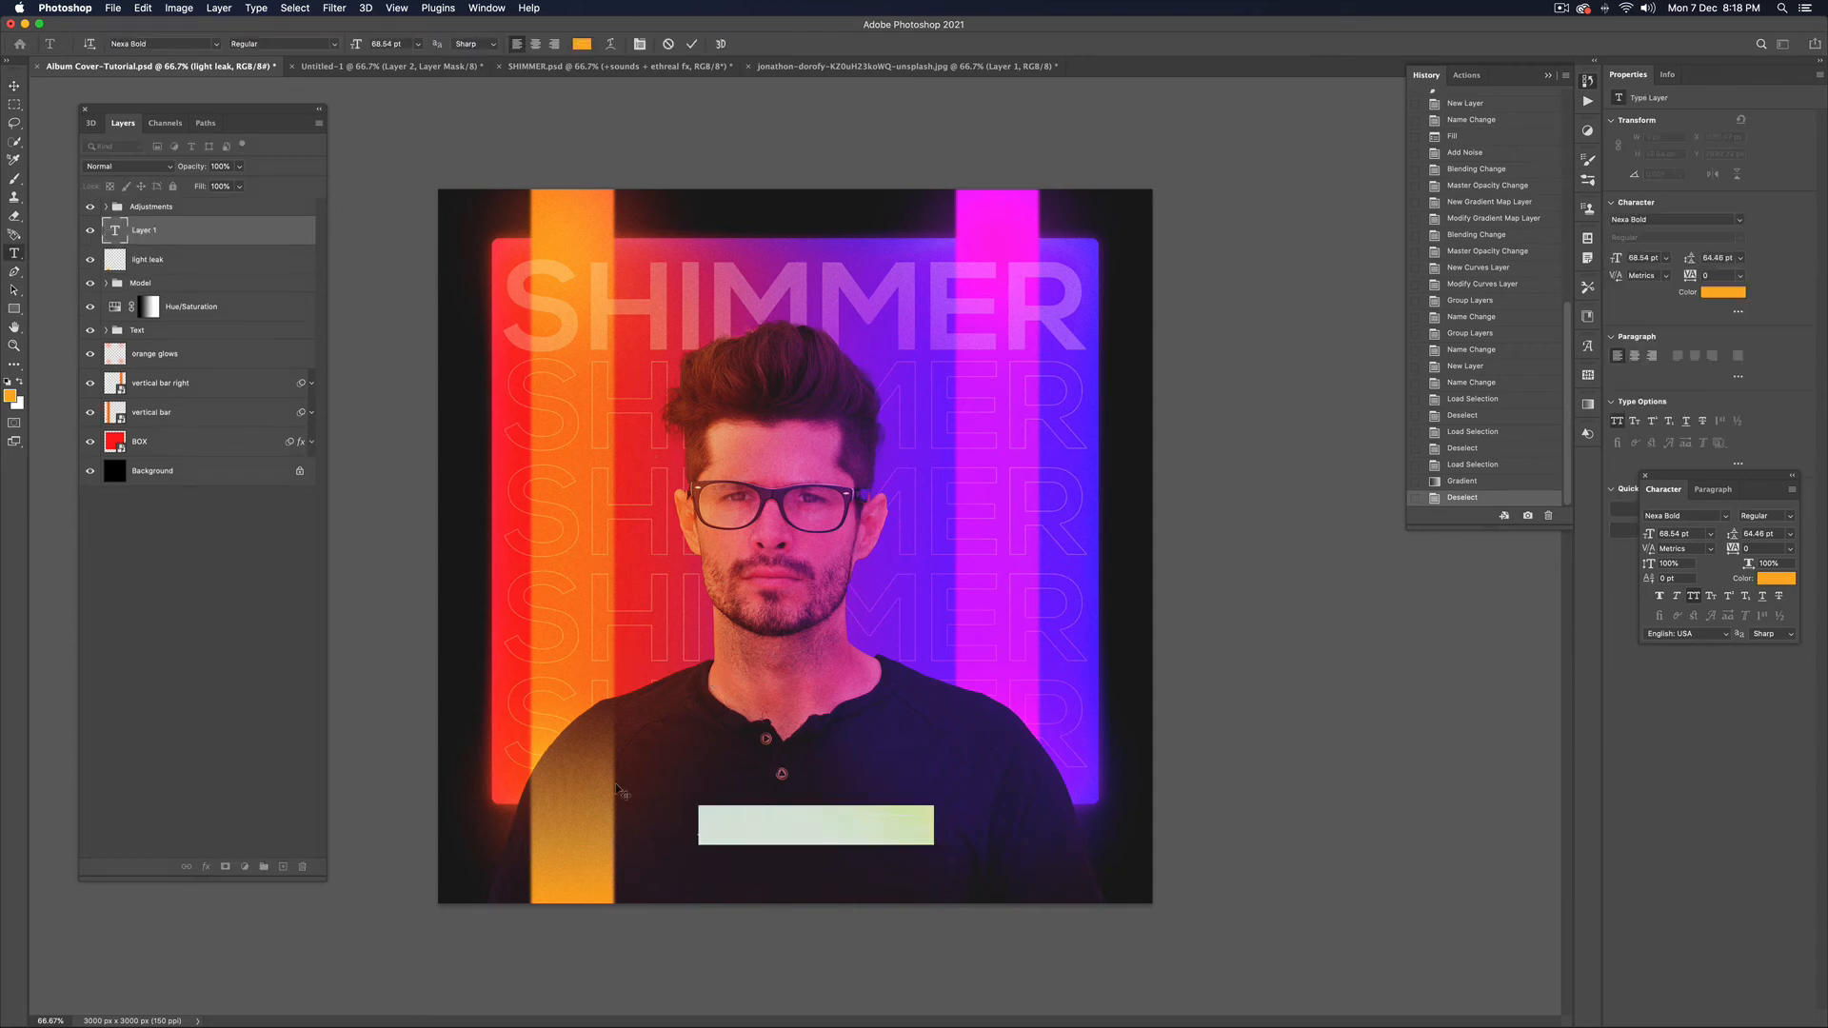
text(NEW)
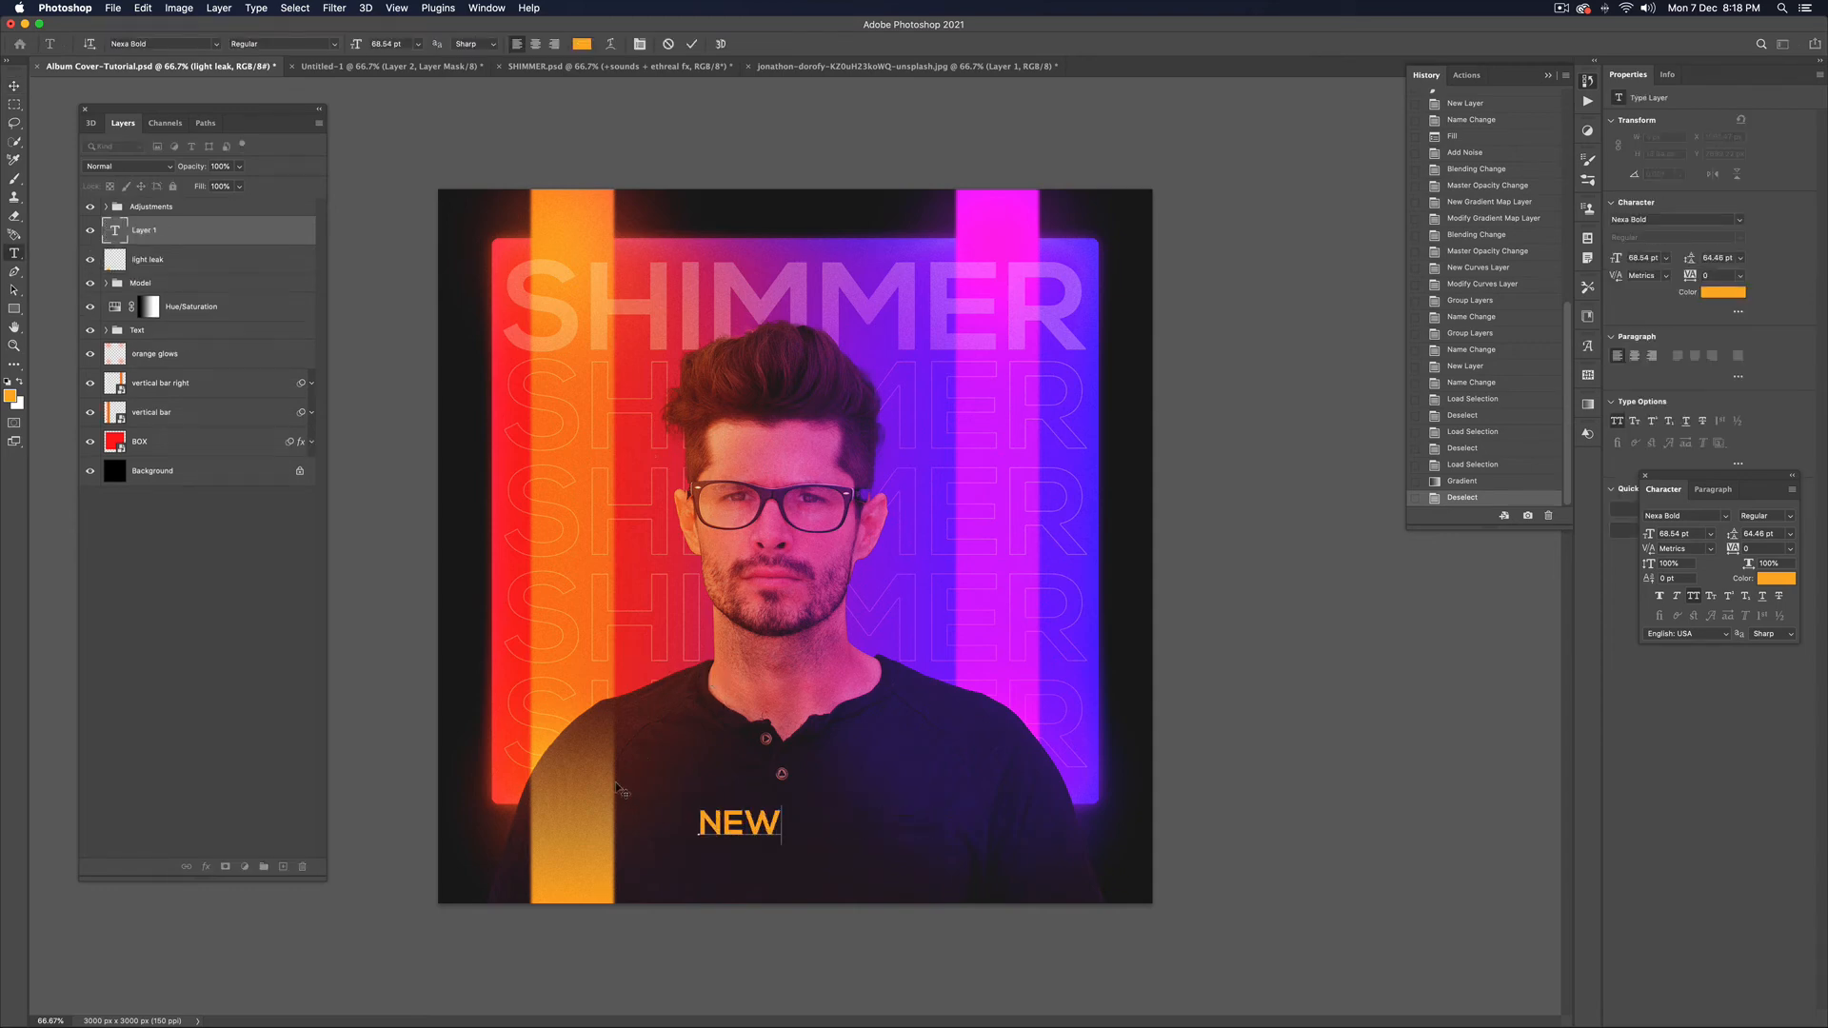
text( ARTIST)
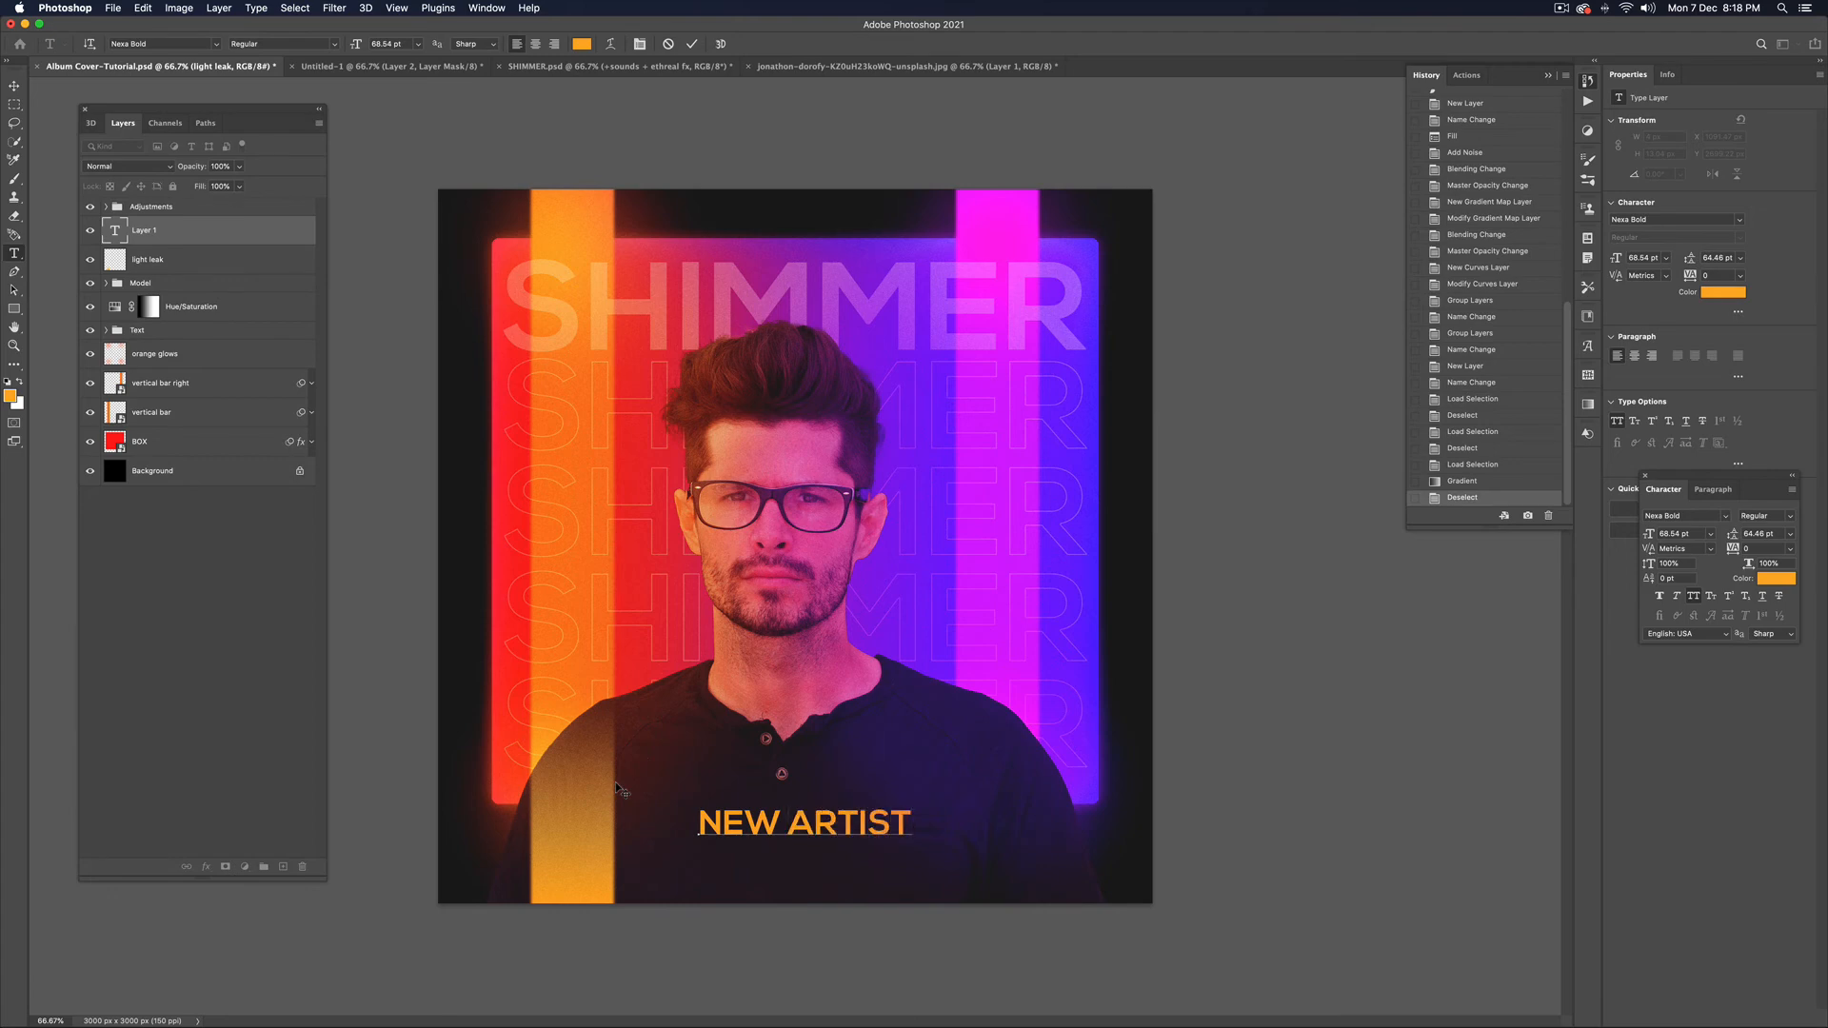
key(Escape)
key(v)
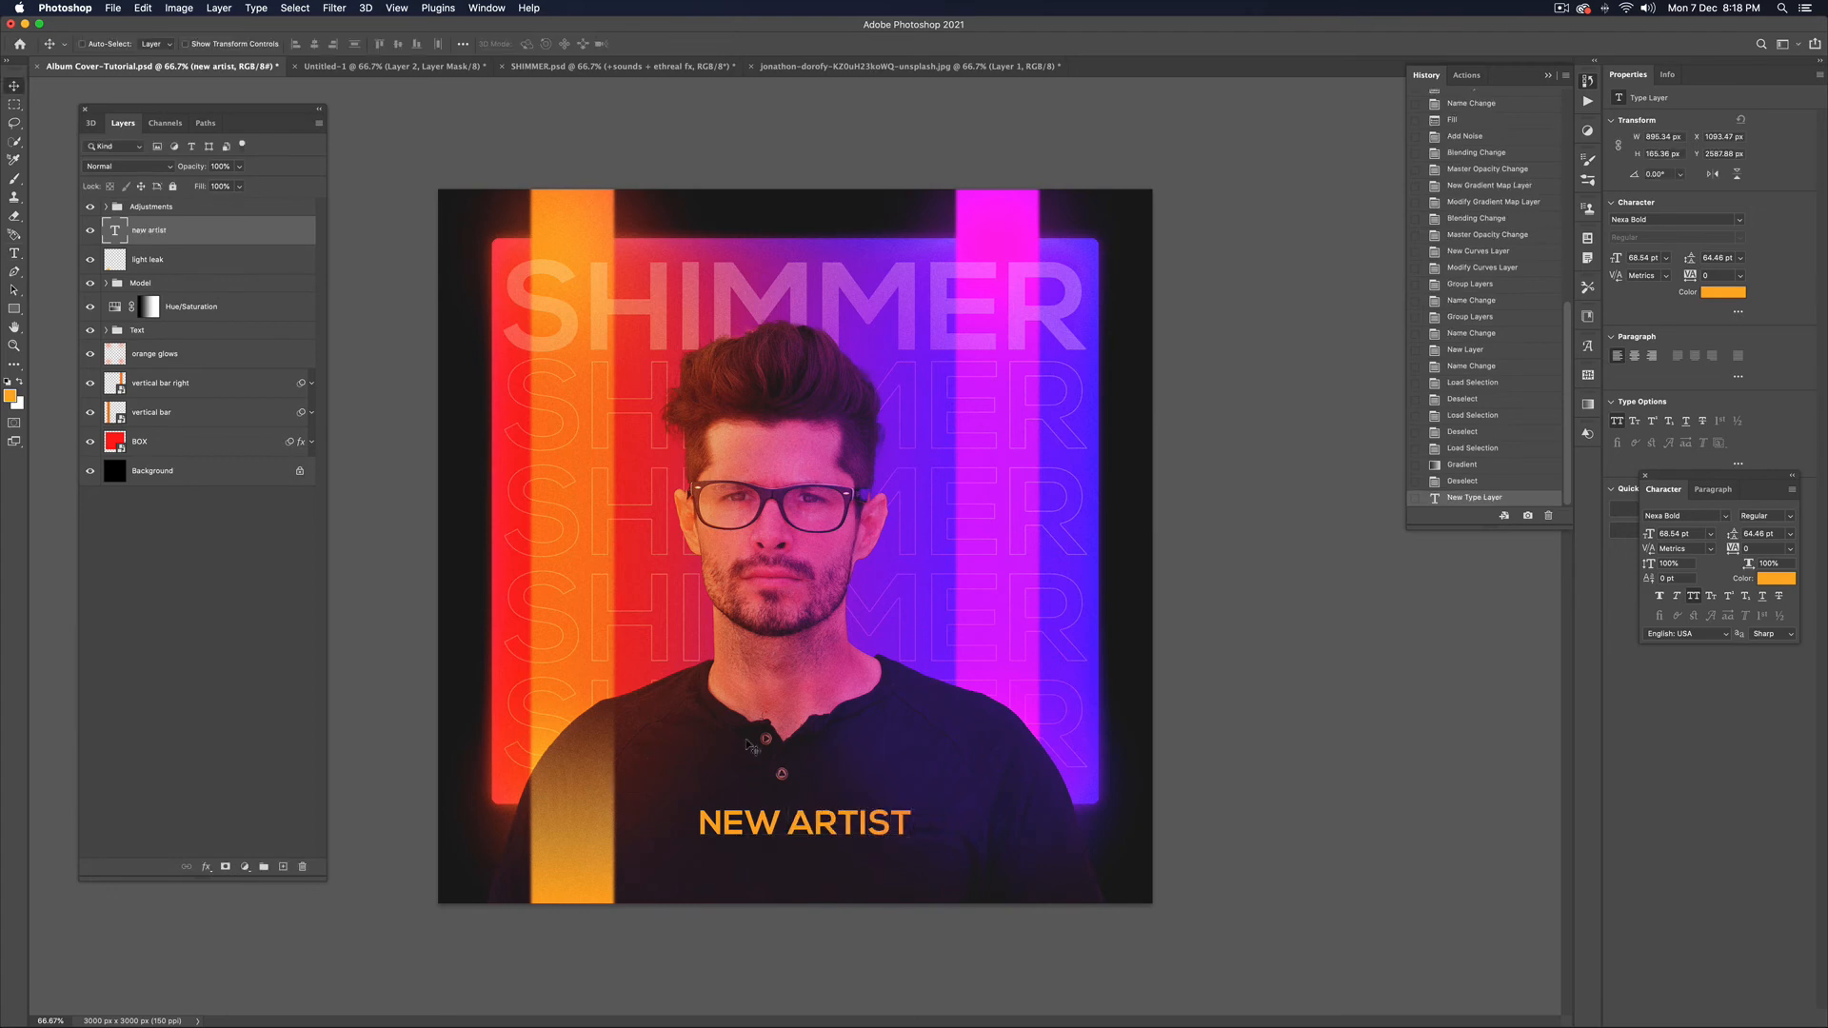
Set the NEW ARTIST text to the Static font in Bold and color it white ffffff
click(1741, 219)
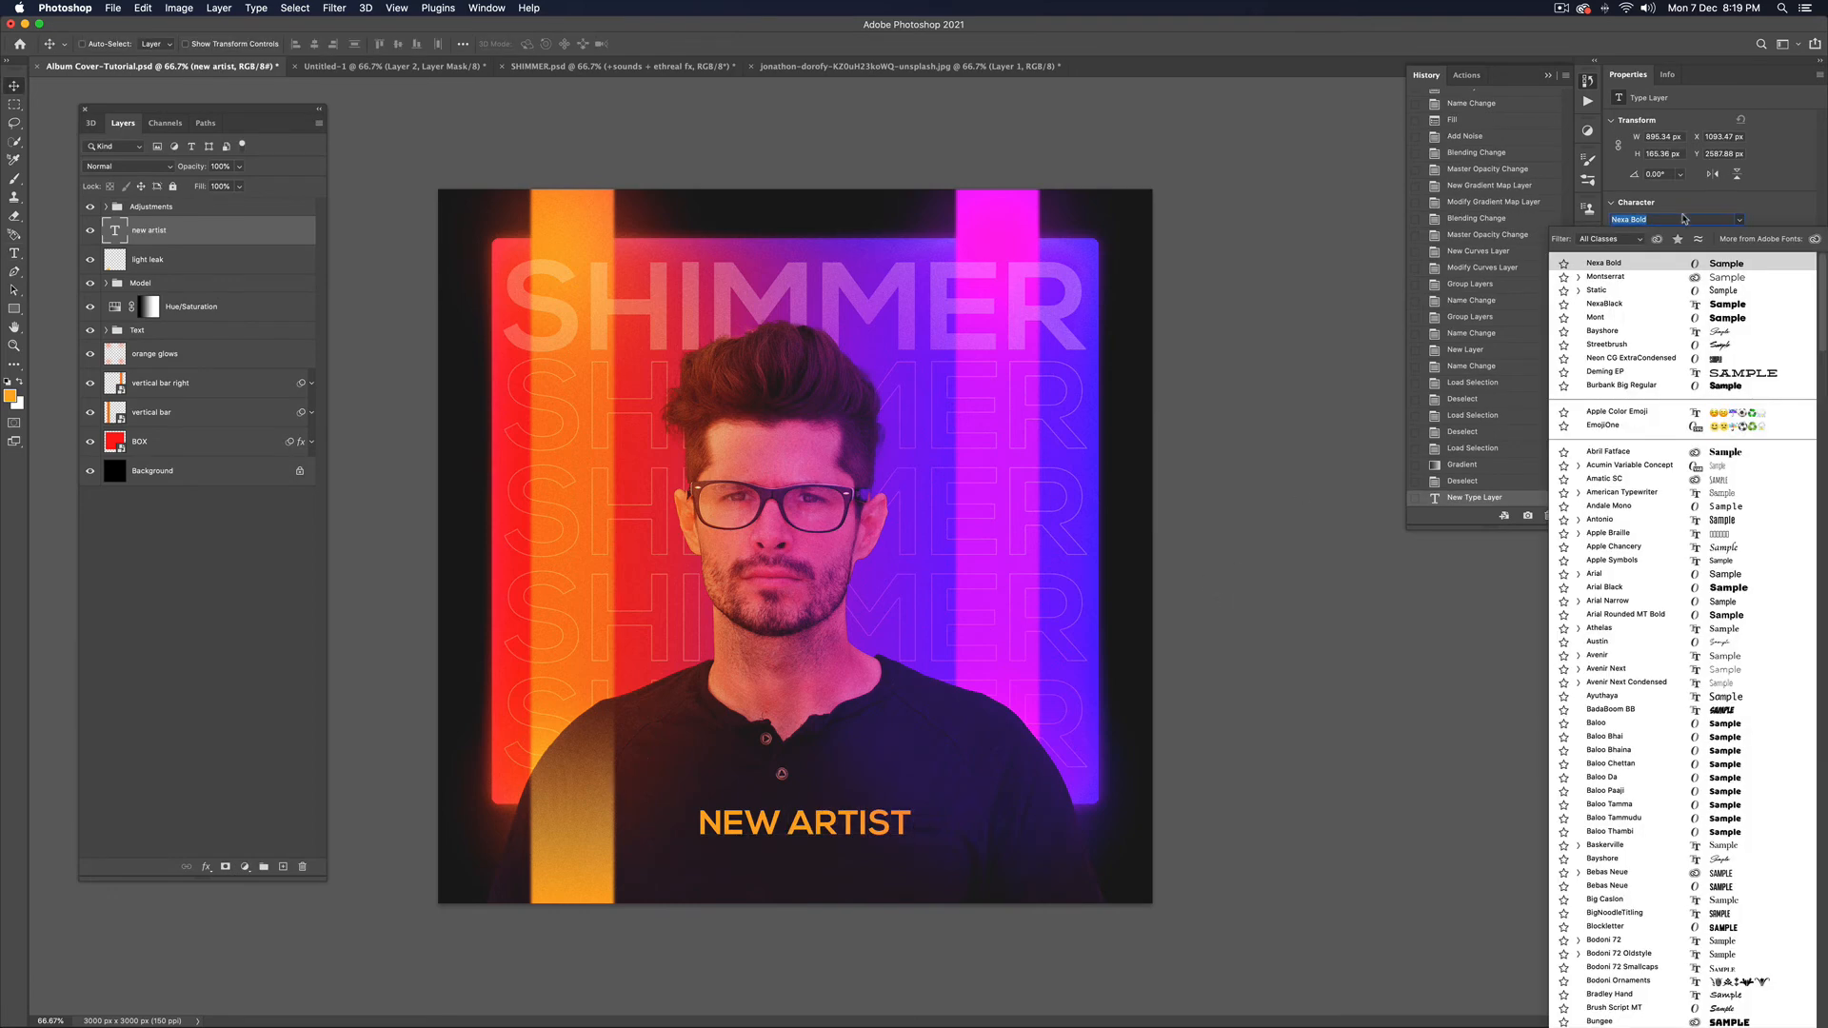
click(1624, 292)
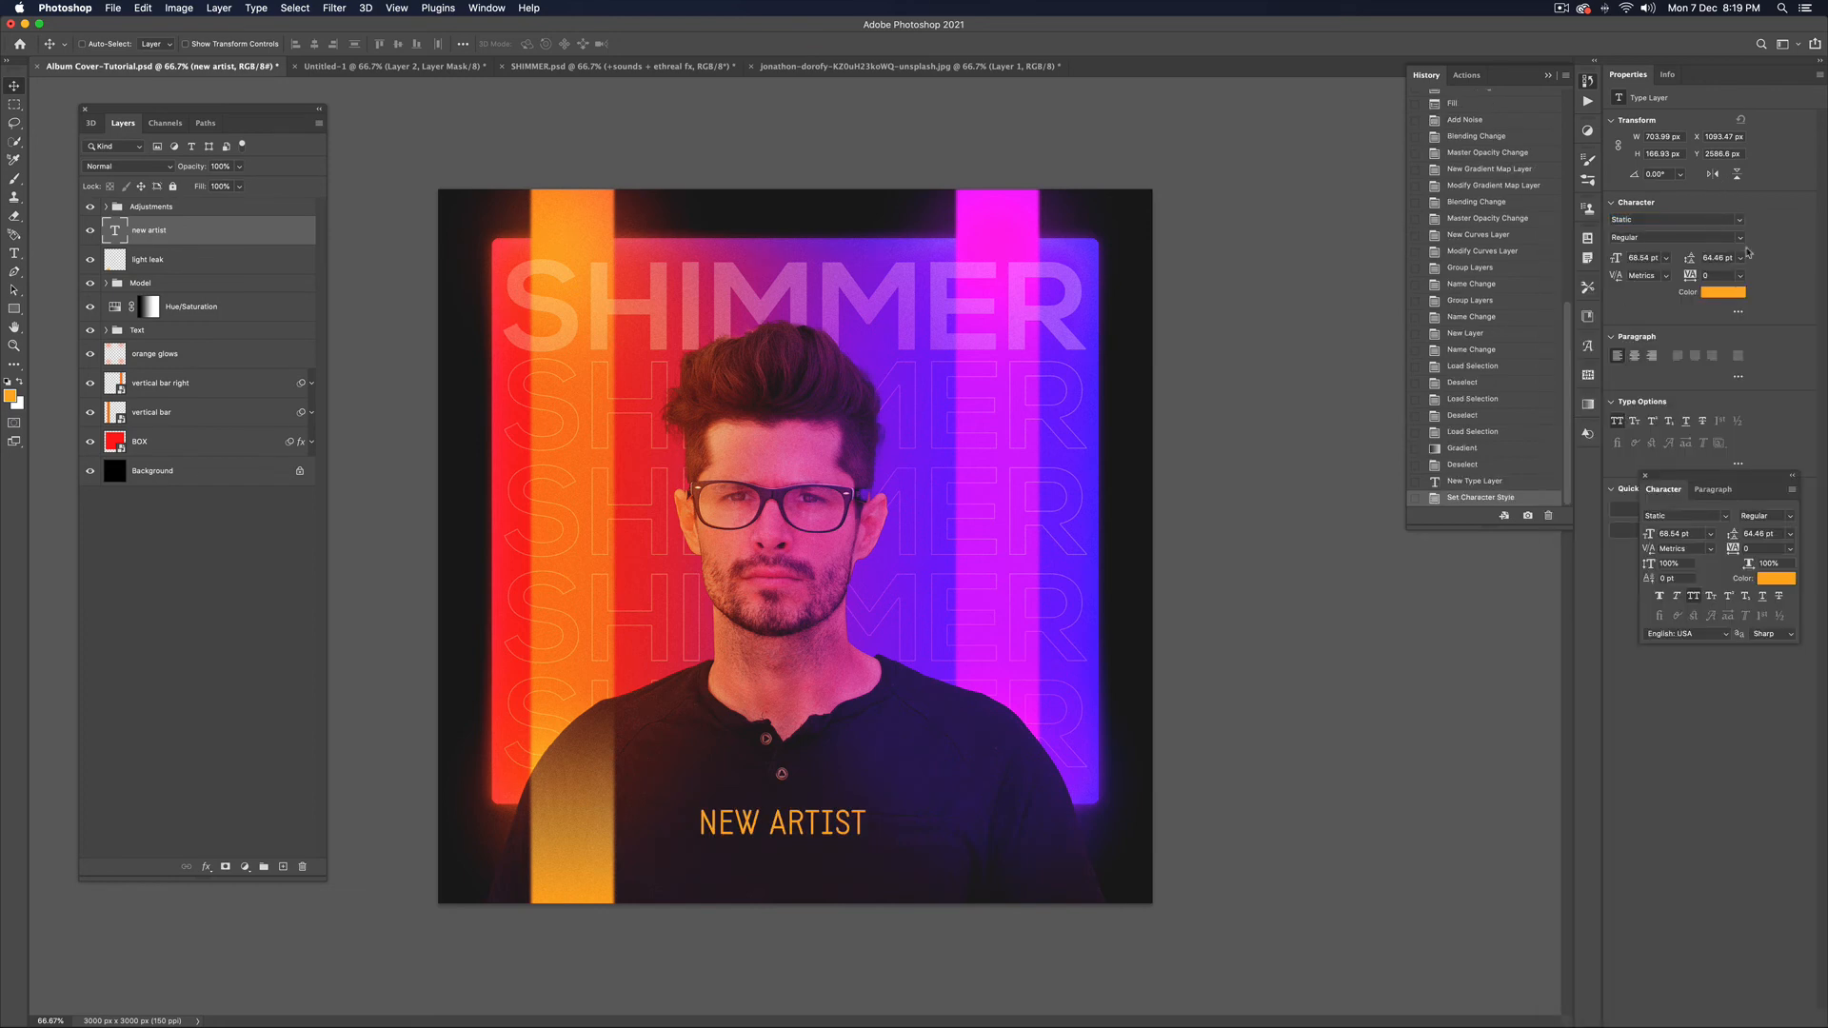
click(1740, 237)
click(1694, 252)
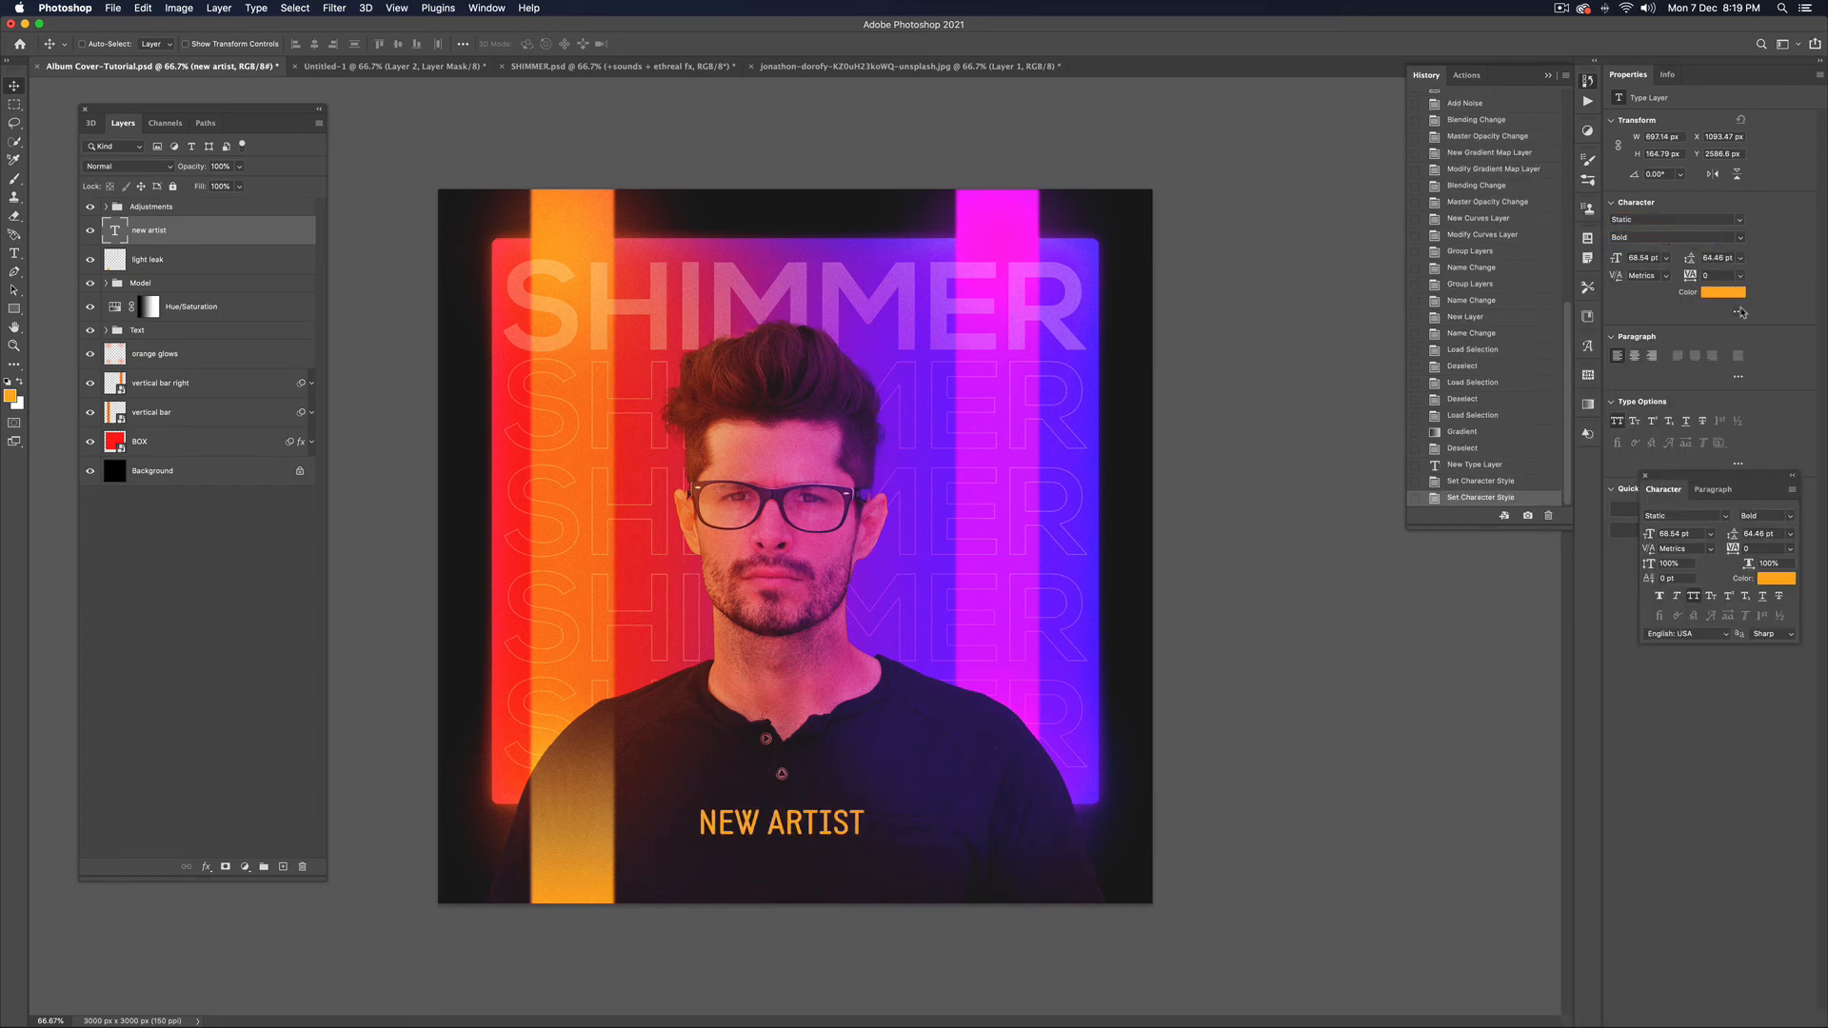
click(1736, 294)
text(ffffff)
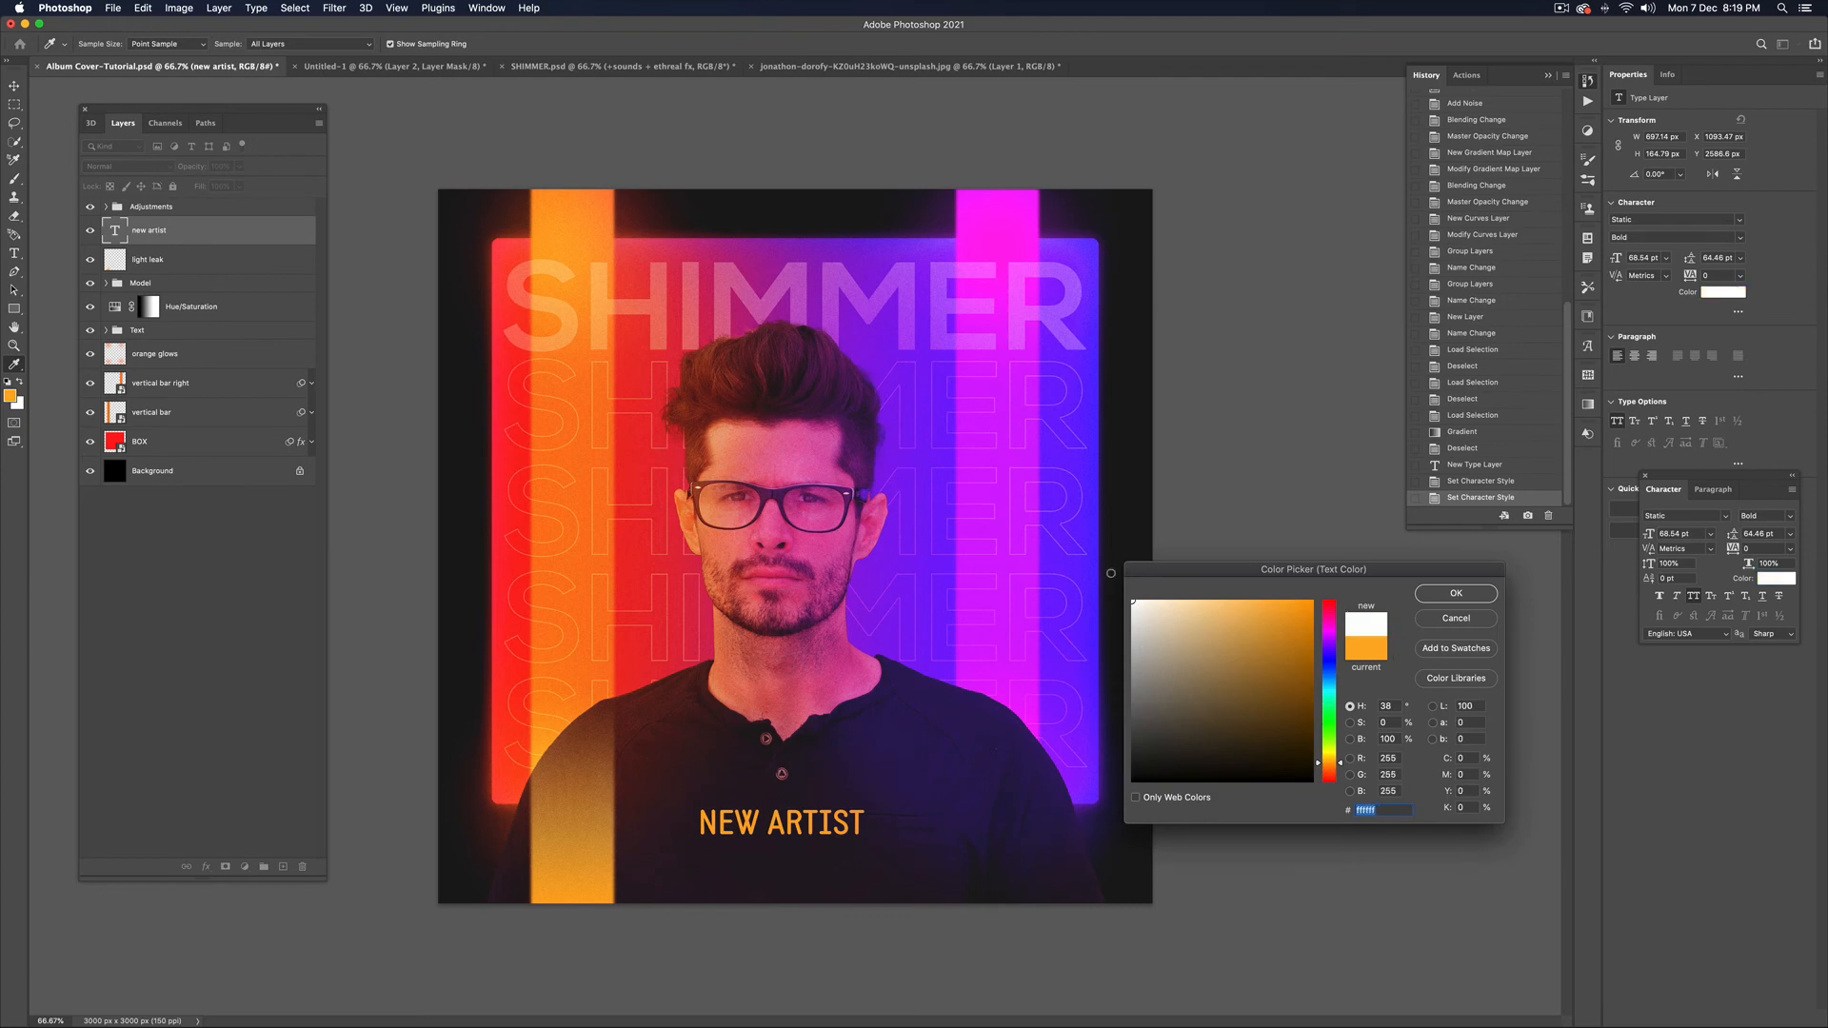
click(1457, 594)
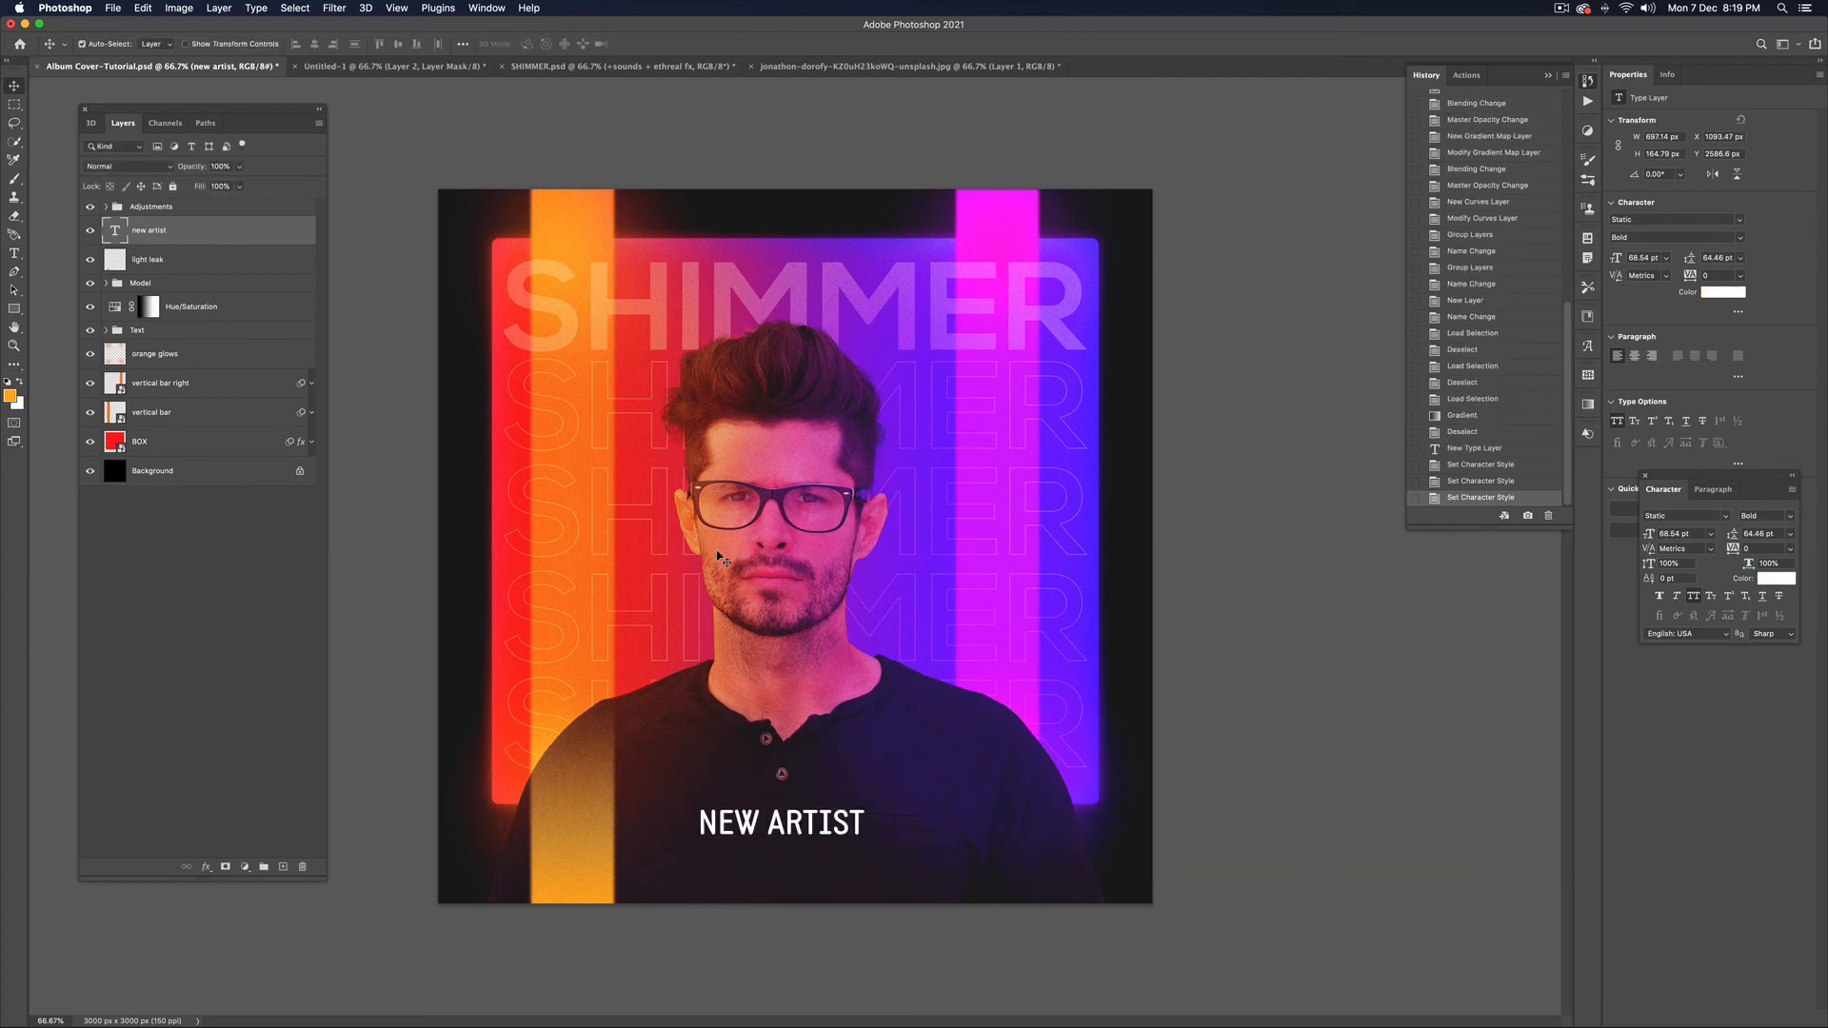
Scale the NEW ARTIST text down to about 38 pt and center it horizontally on the canvas
key(super+t)
drag(696, 805, 779, 838)
key(Return)
key(super+a)
click(314, 44)
key(super+d)
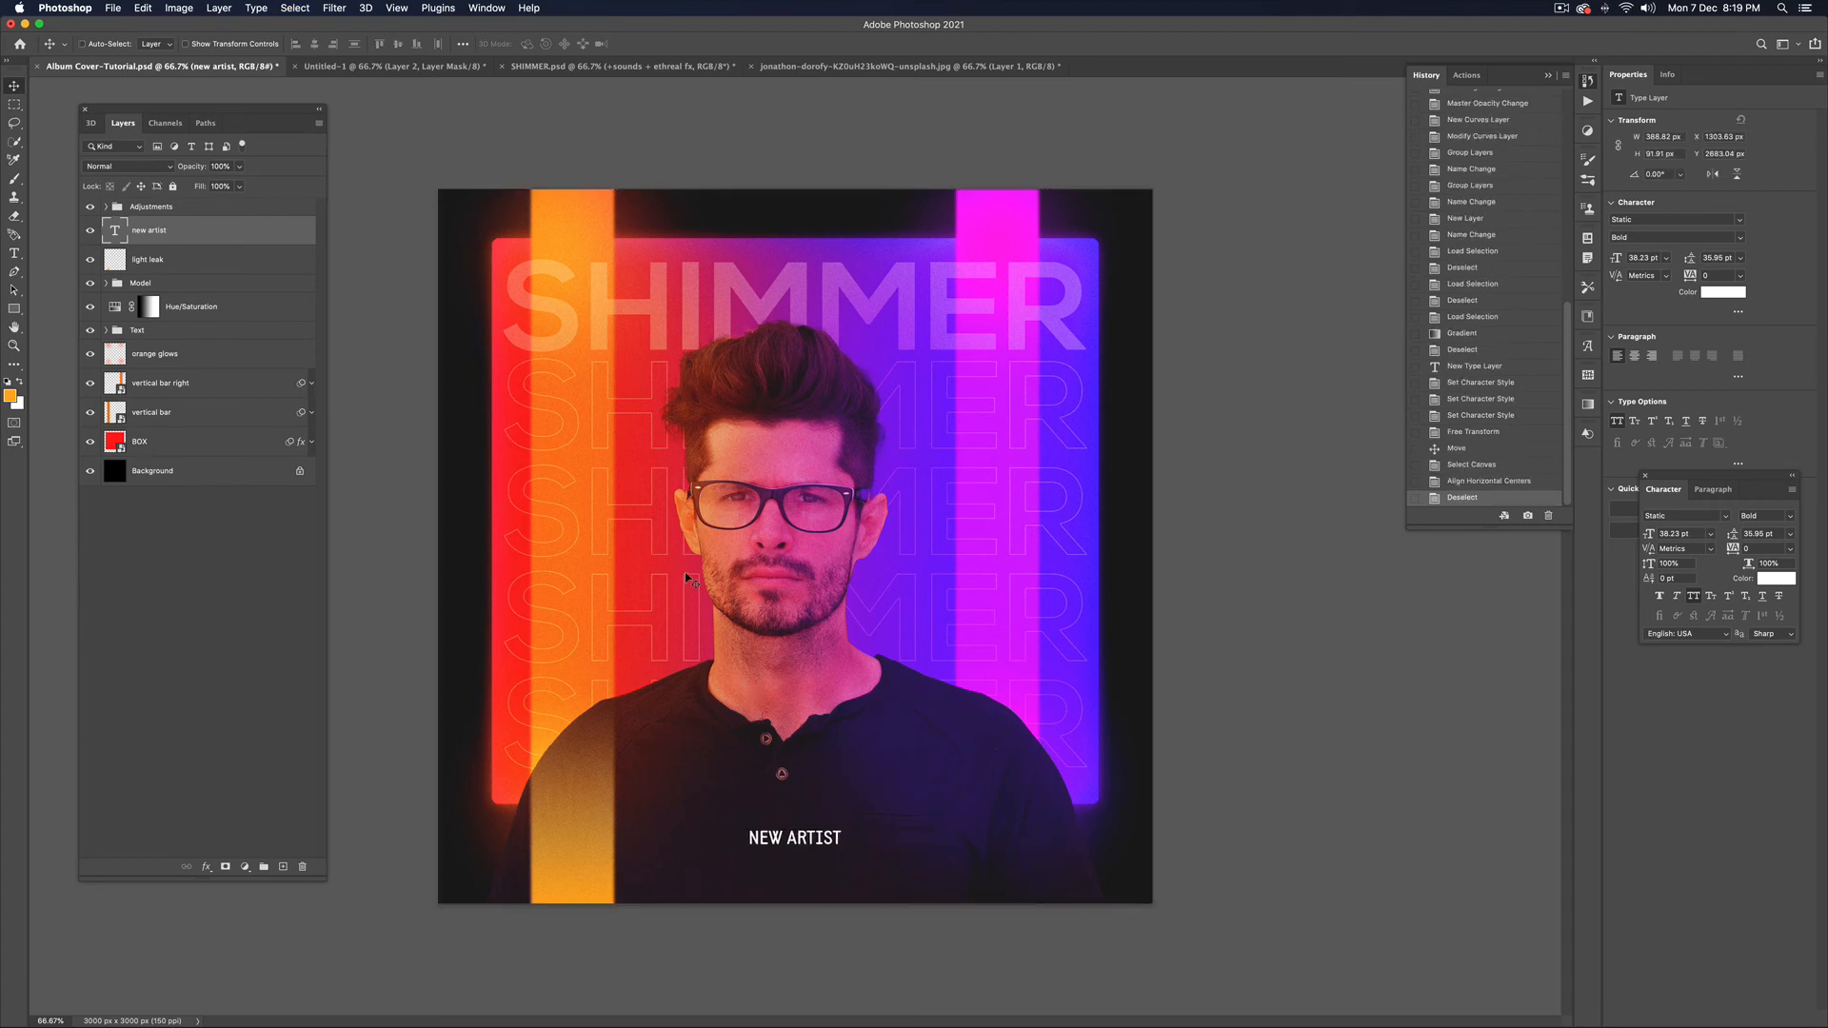
Duplicate the NEW ARTIST text above the glowing box near the cover's upper edge and change its wording to PREMADEPIXELS.COM
drag(814, 833, 817, 461)
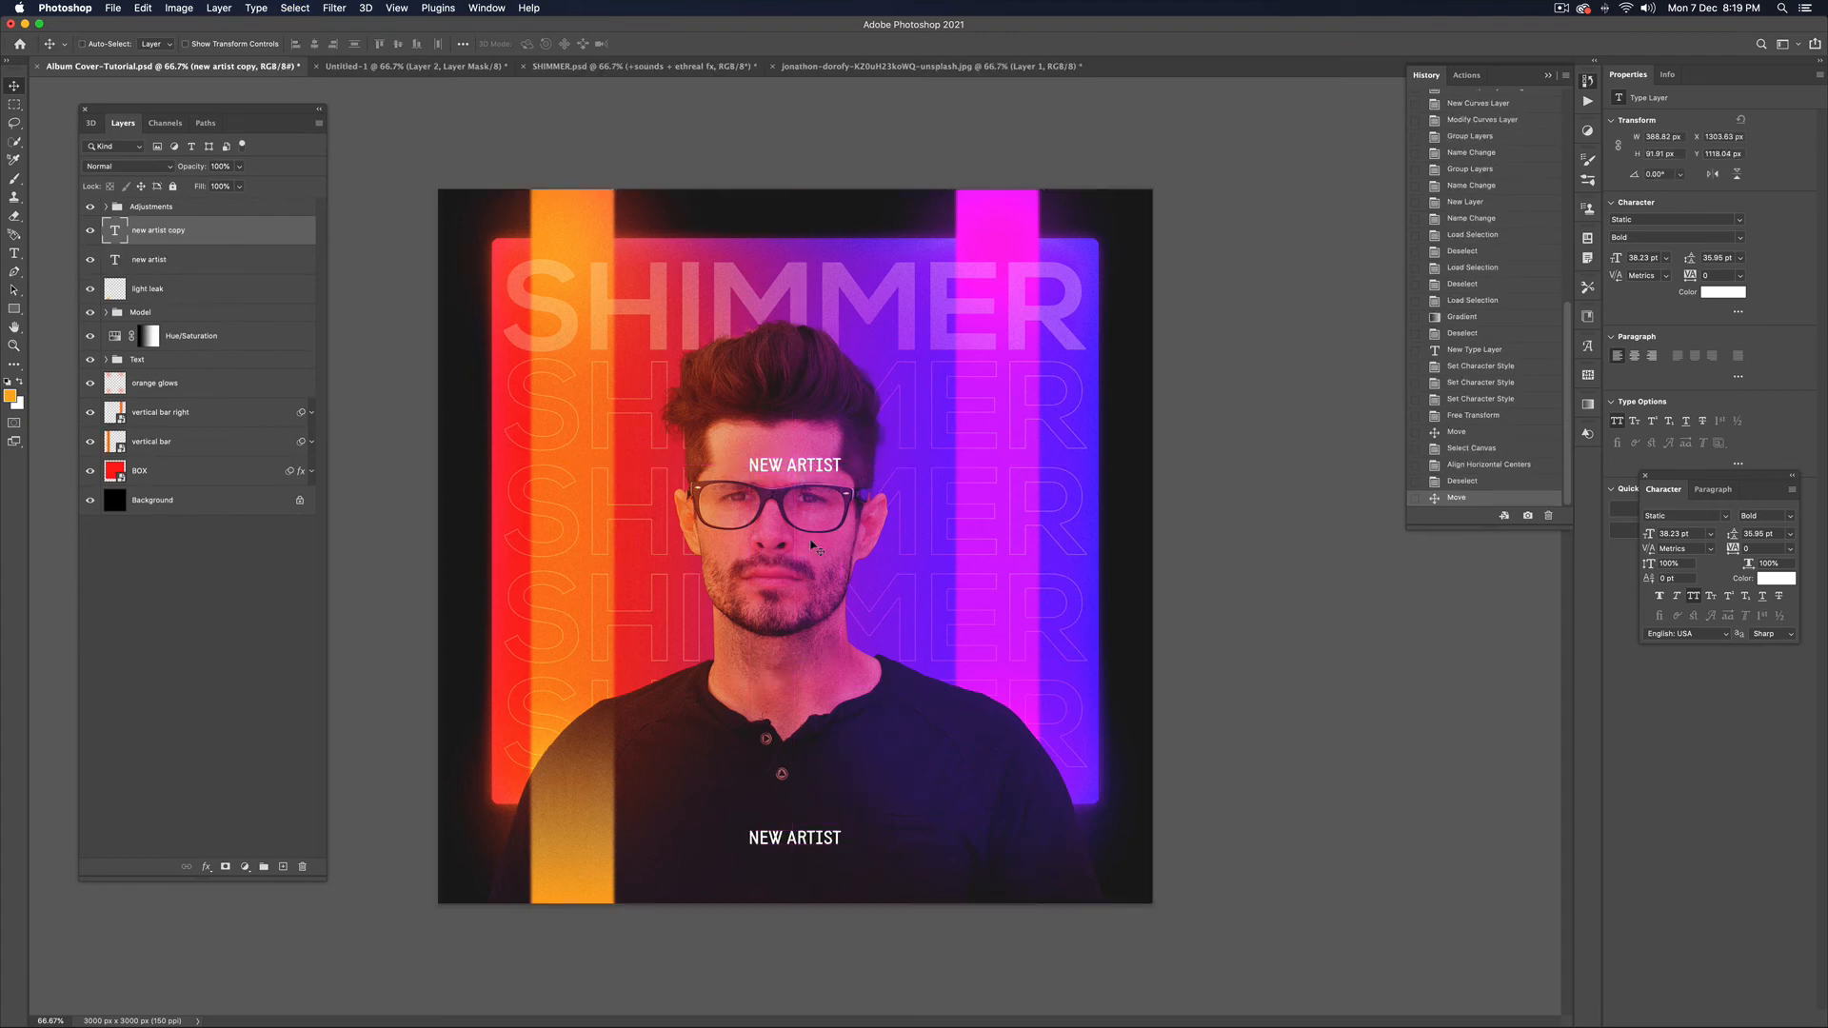
drag(814, 546, 817, 298)
key(t)
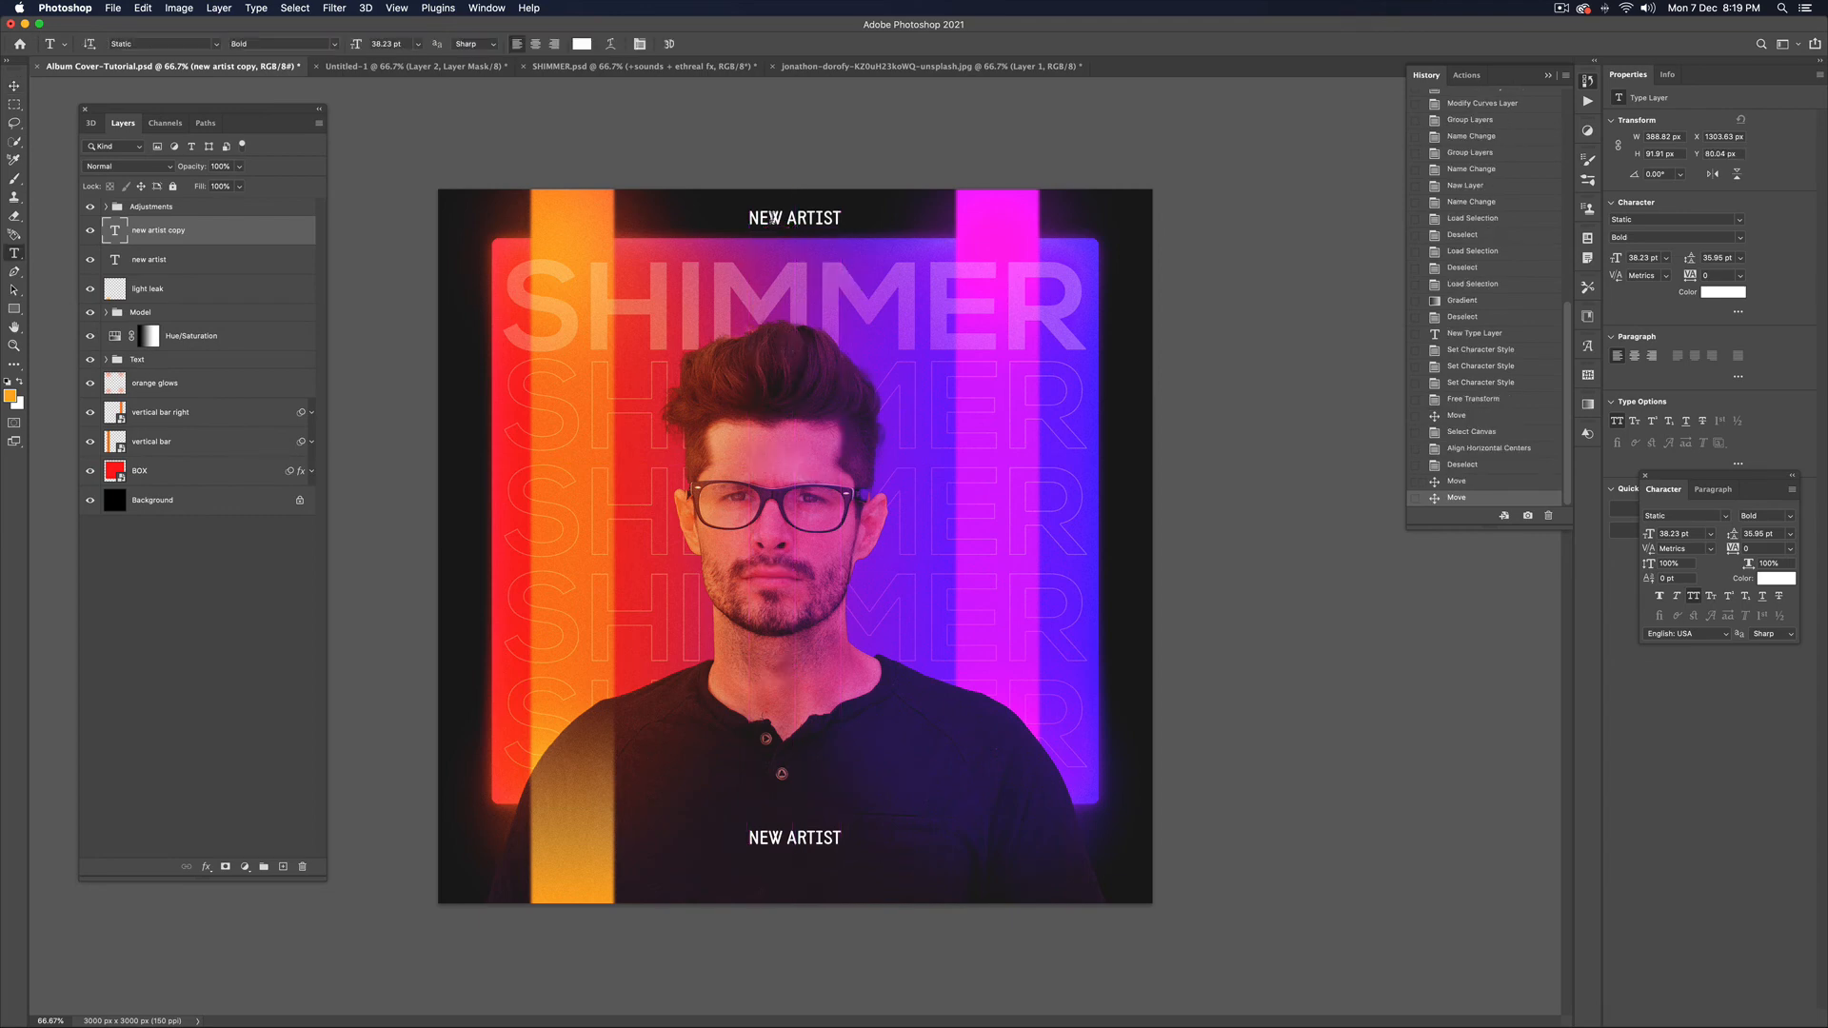
click(773, 218)
key(super+a)
text(PR)
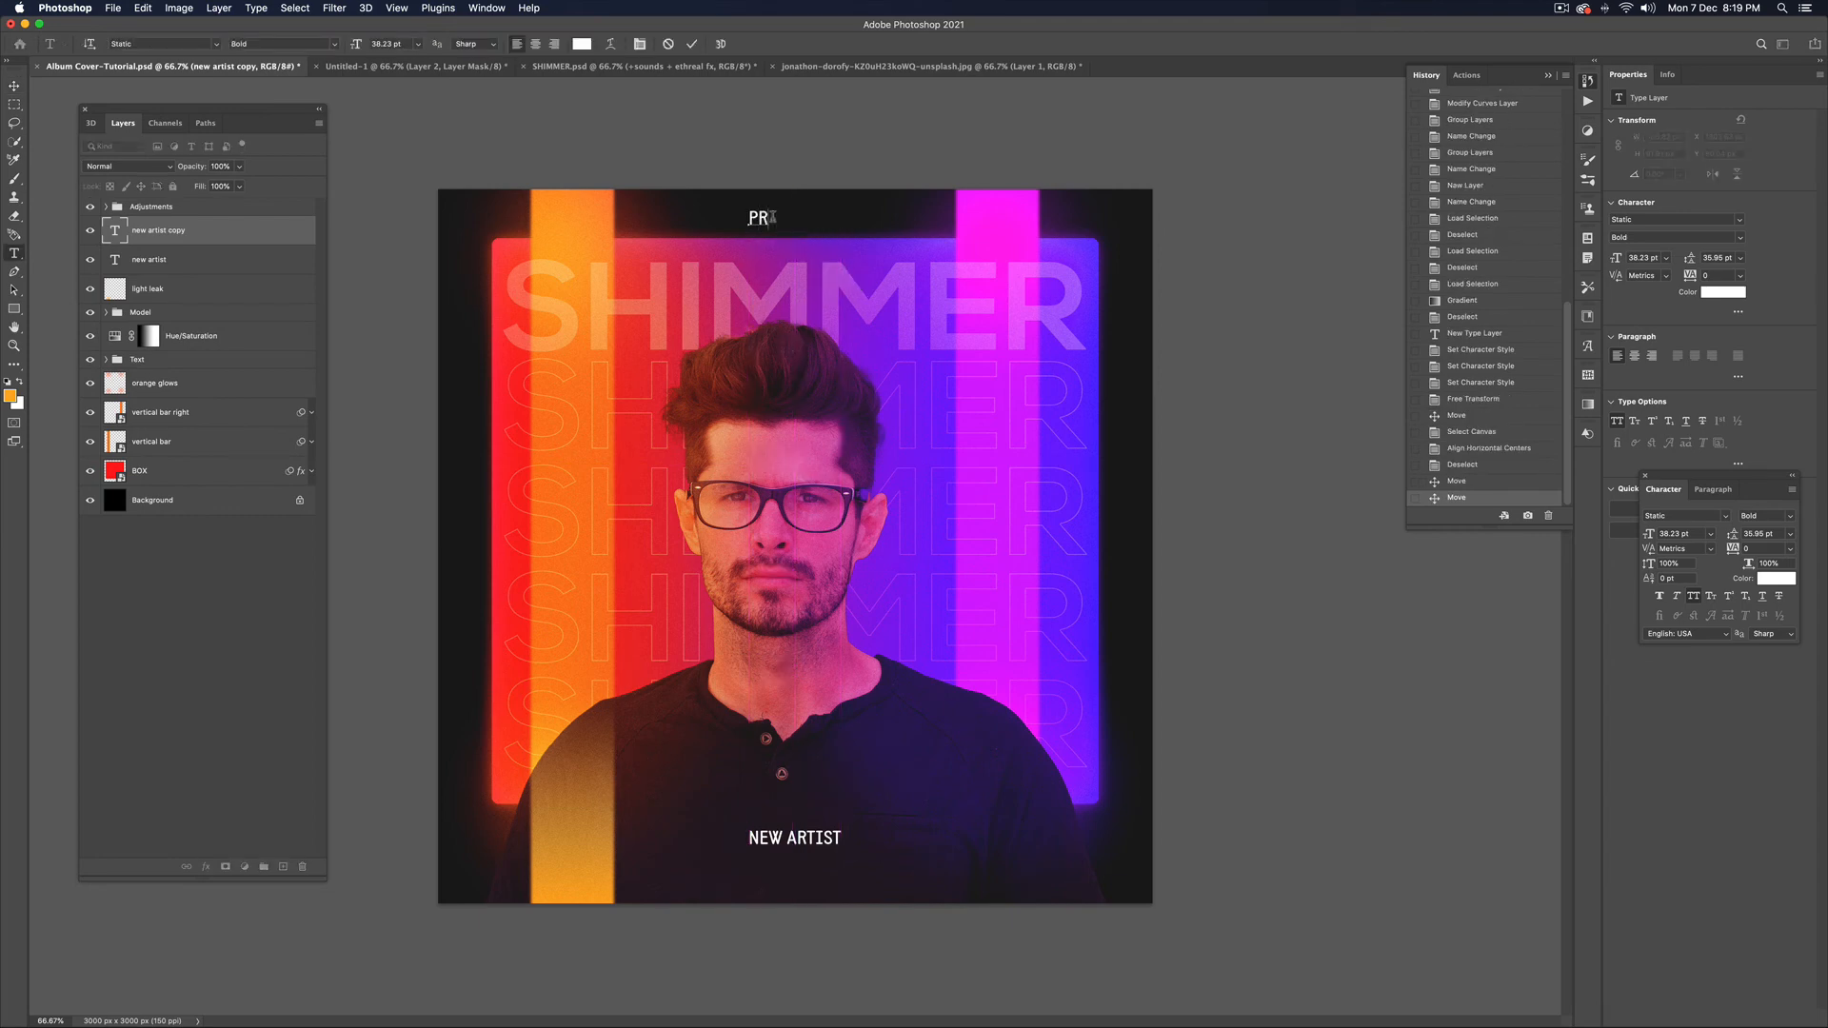
text(EMADEpixels.com)
key(Escape)
key(v)
drag(827, 220, 855, 225)
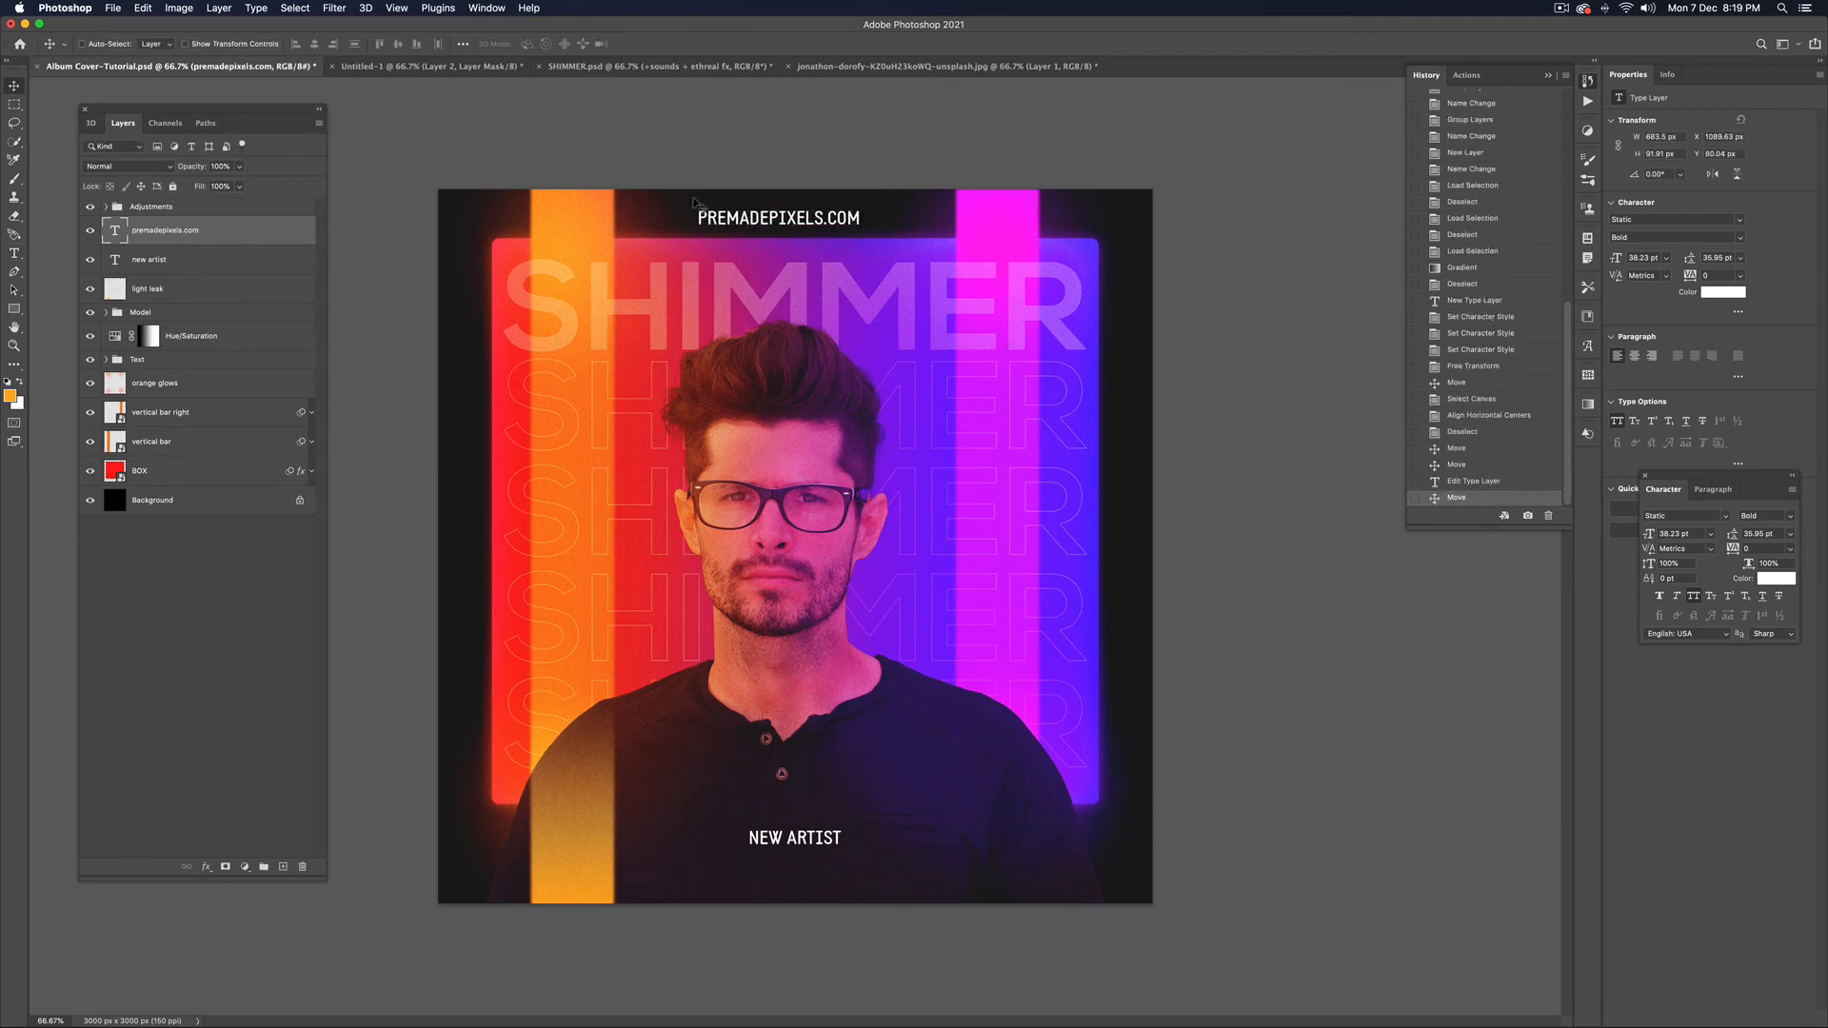
Scale the PREMADEPIXELS.COM text down to about 28 pt and center it horizontally on the canvas
key(ctrl+t)
drag(693, 205, 705, 206)
drag(711, 204, 755, 221)
key(Return)
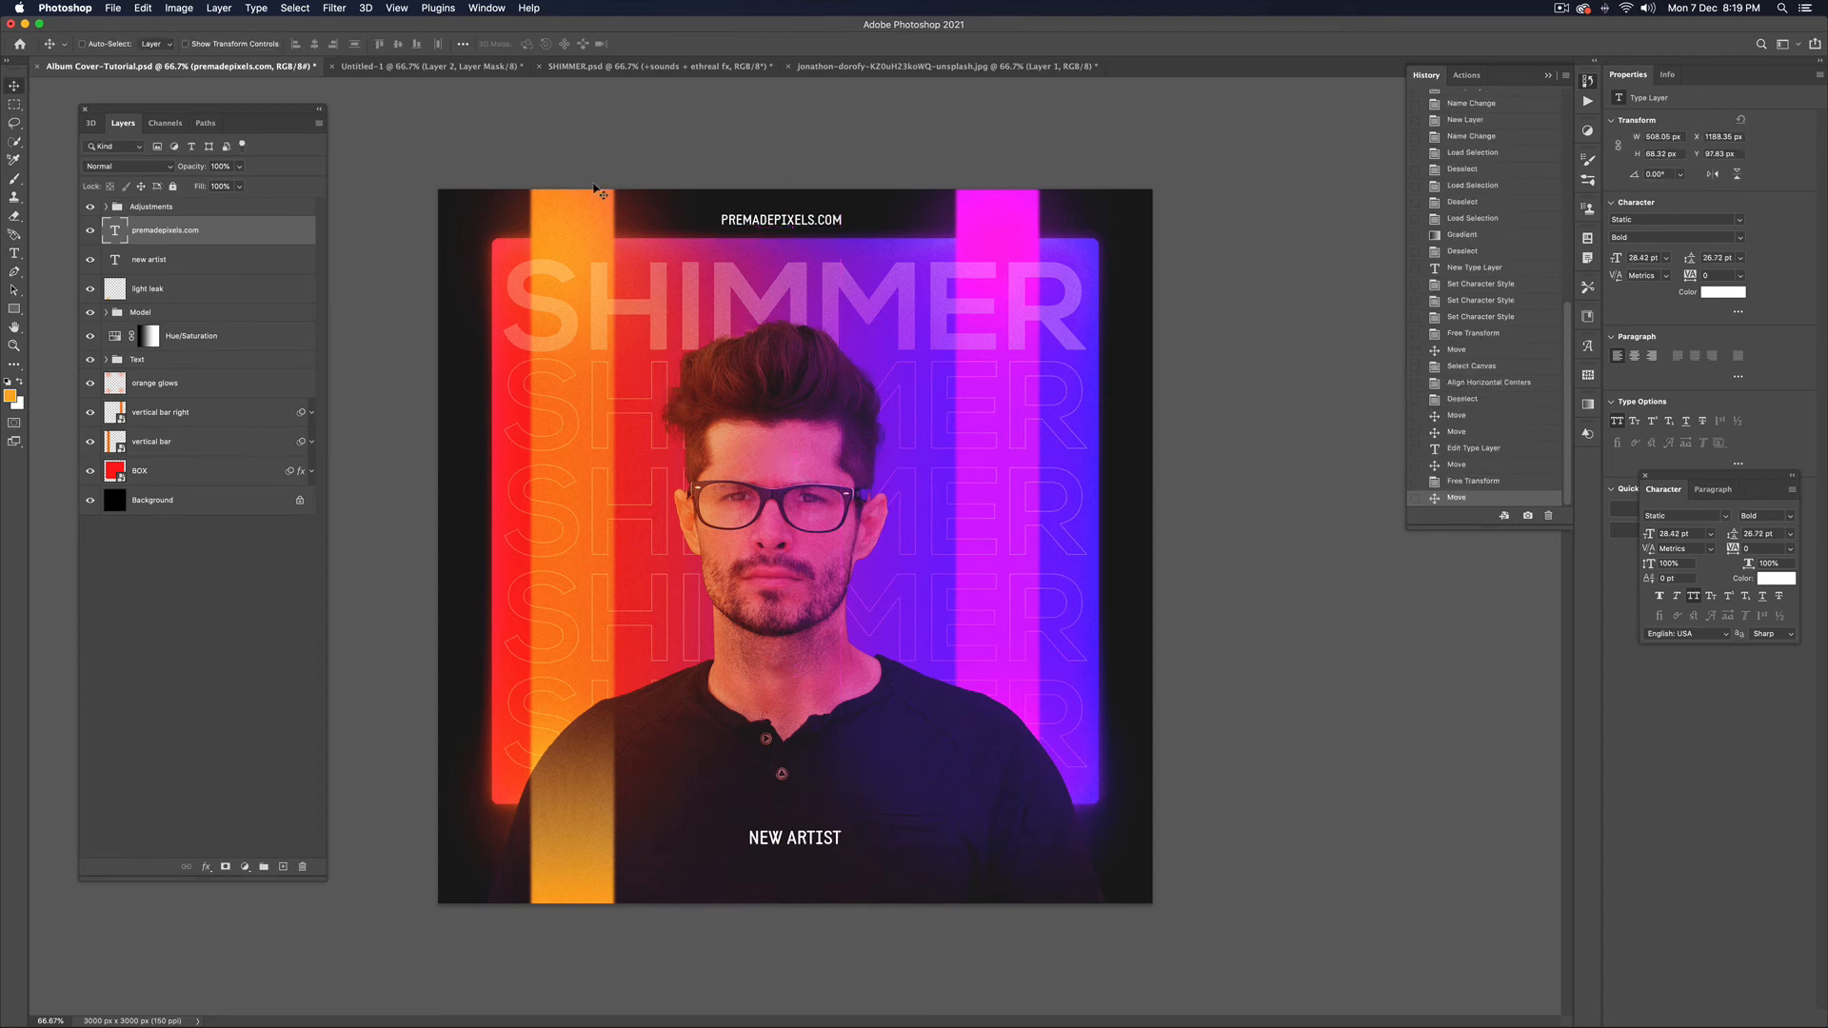
key(super+a)
click(313, 45)
key(super+d)
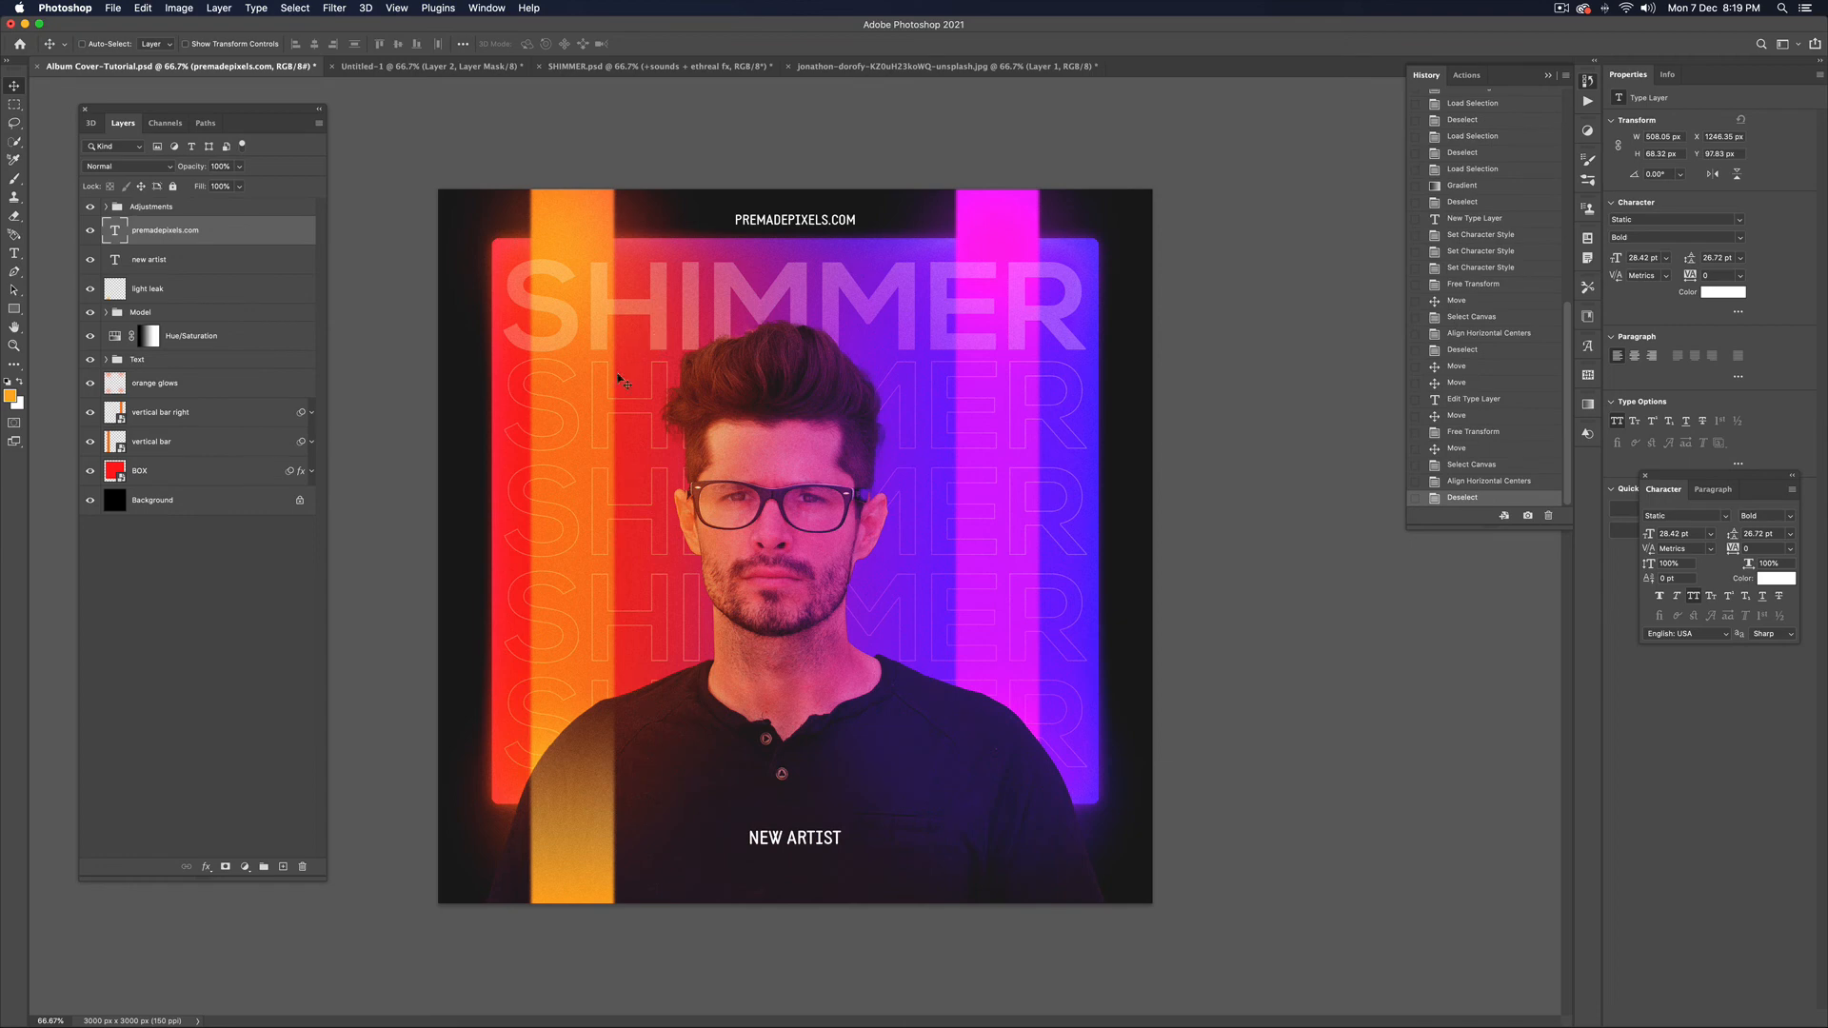
key(t)
click(672, 781)
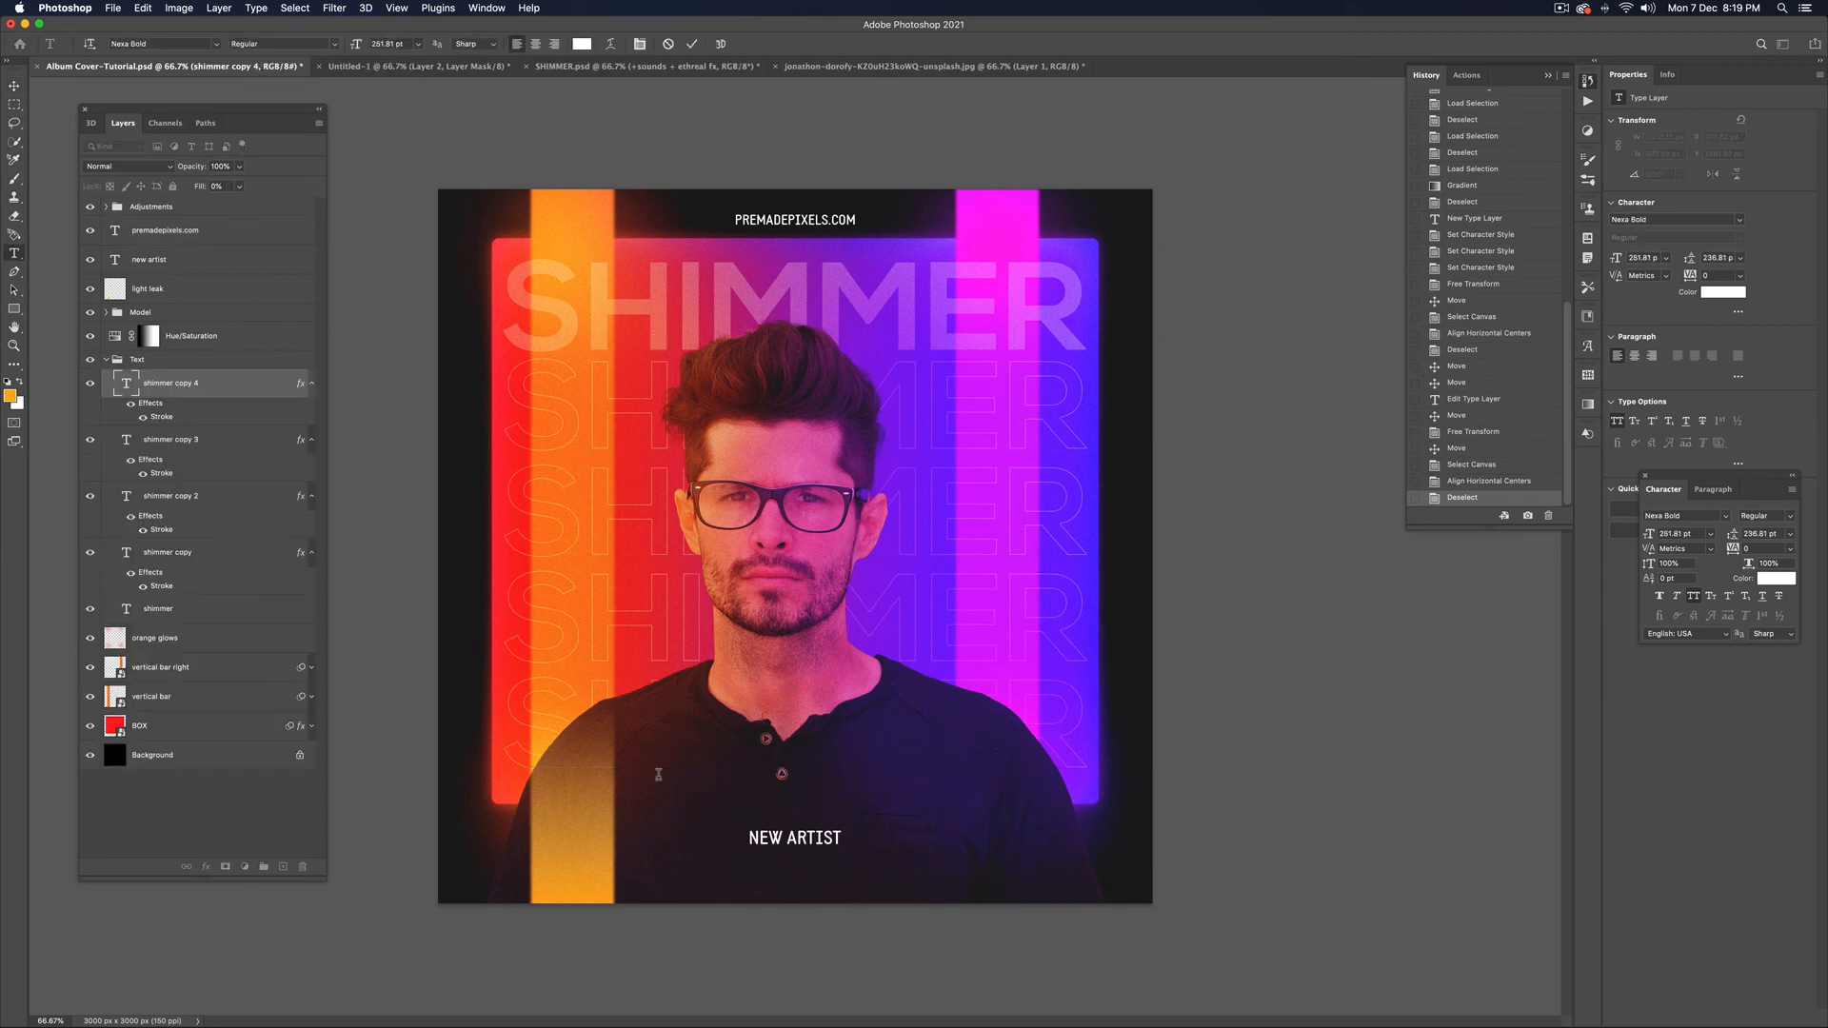
key(super+Return)
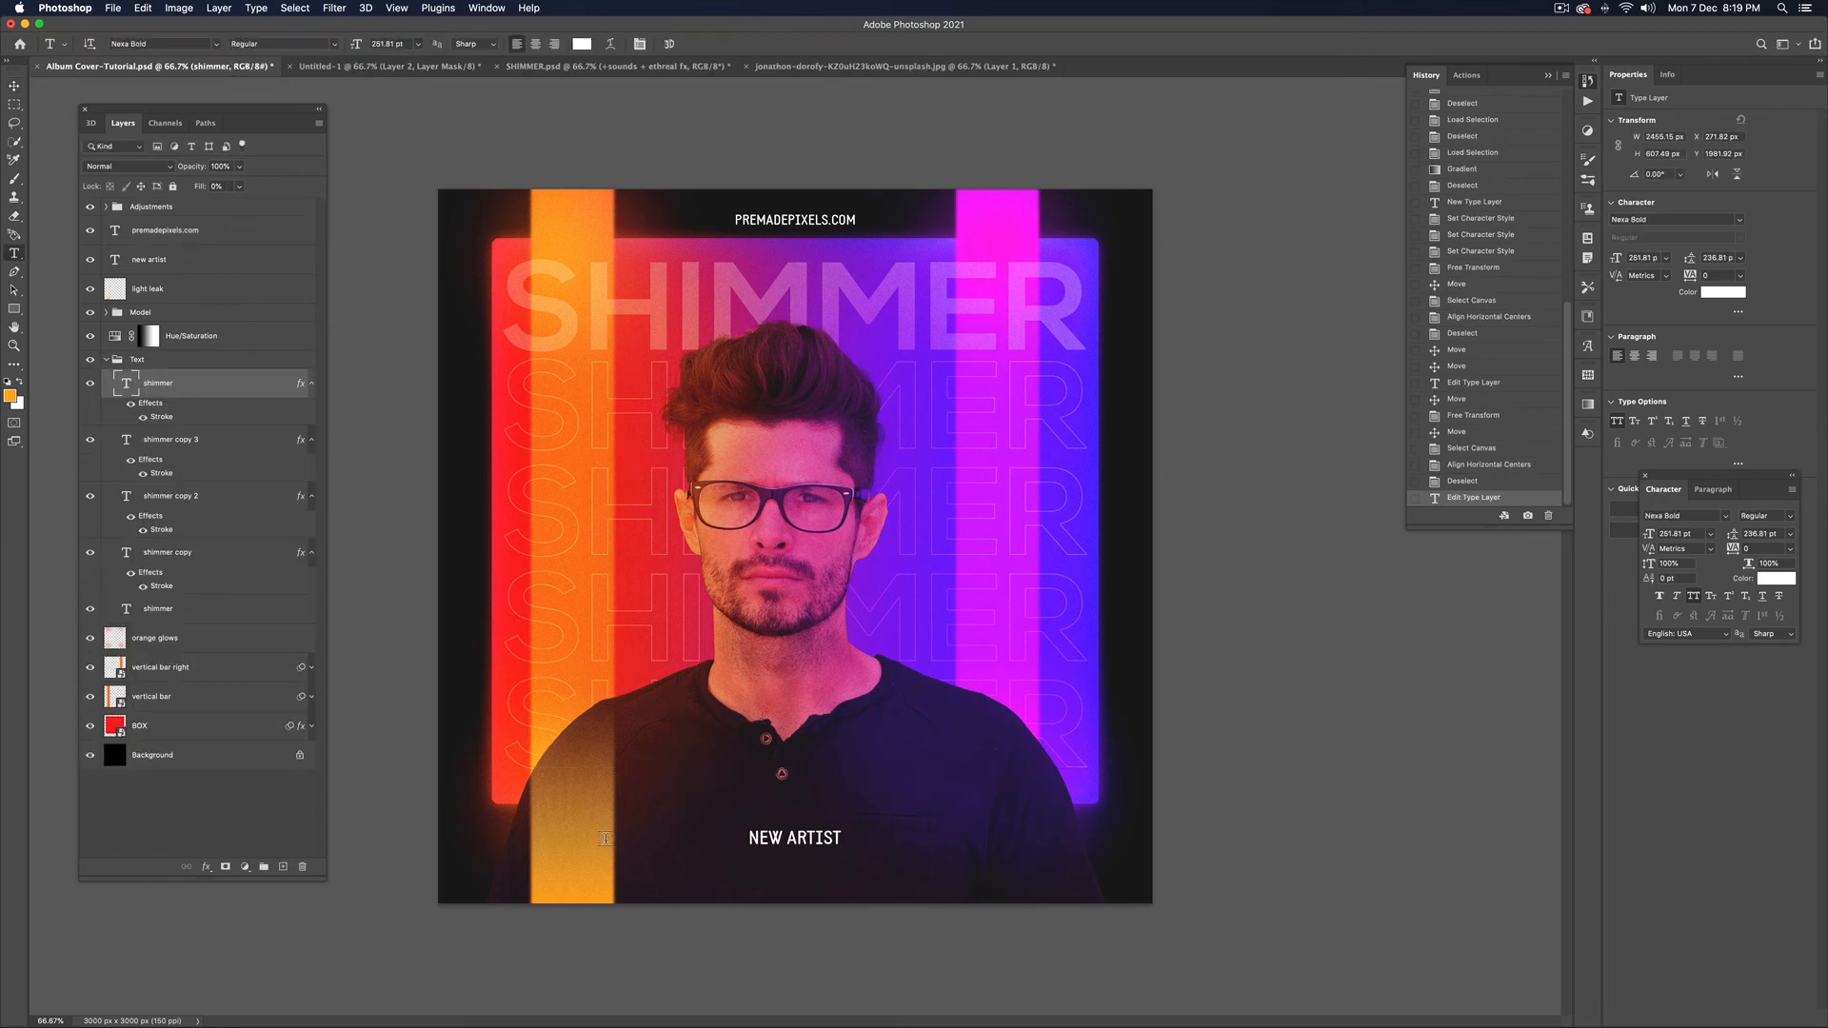
Add a new text layer reading SOUNDSCAPES over the lower part of the shirt
click(659, 854)
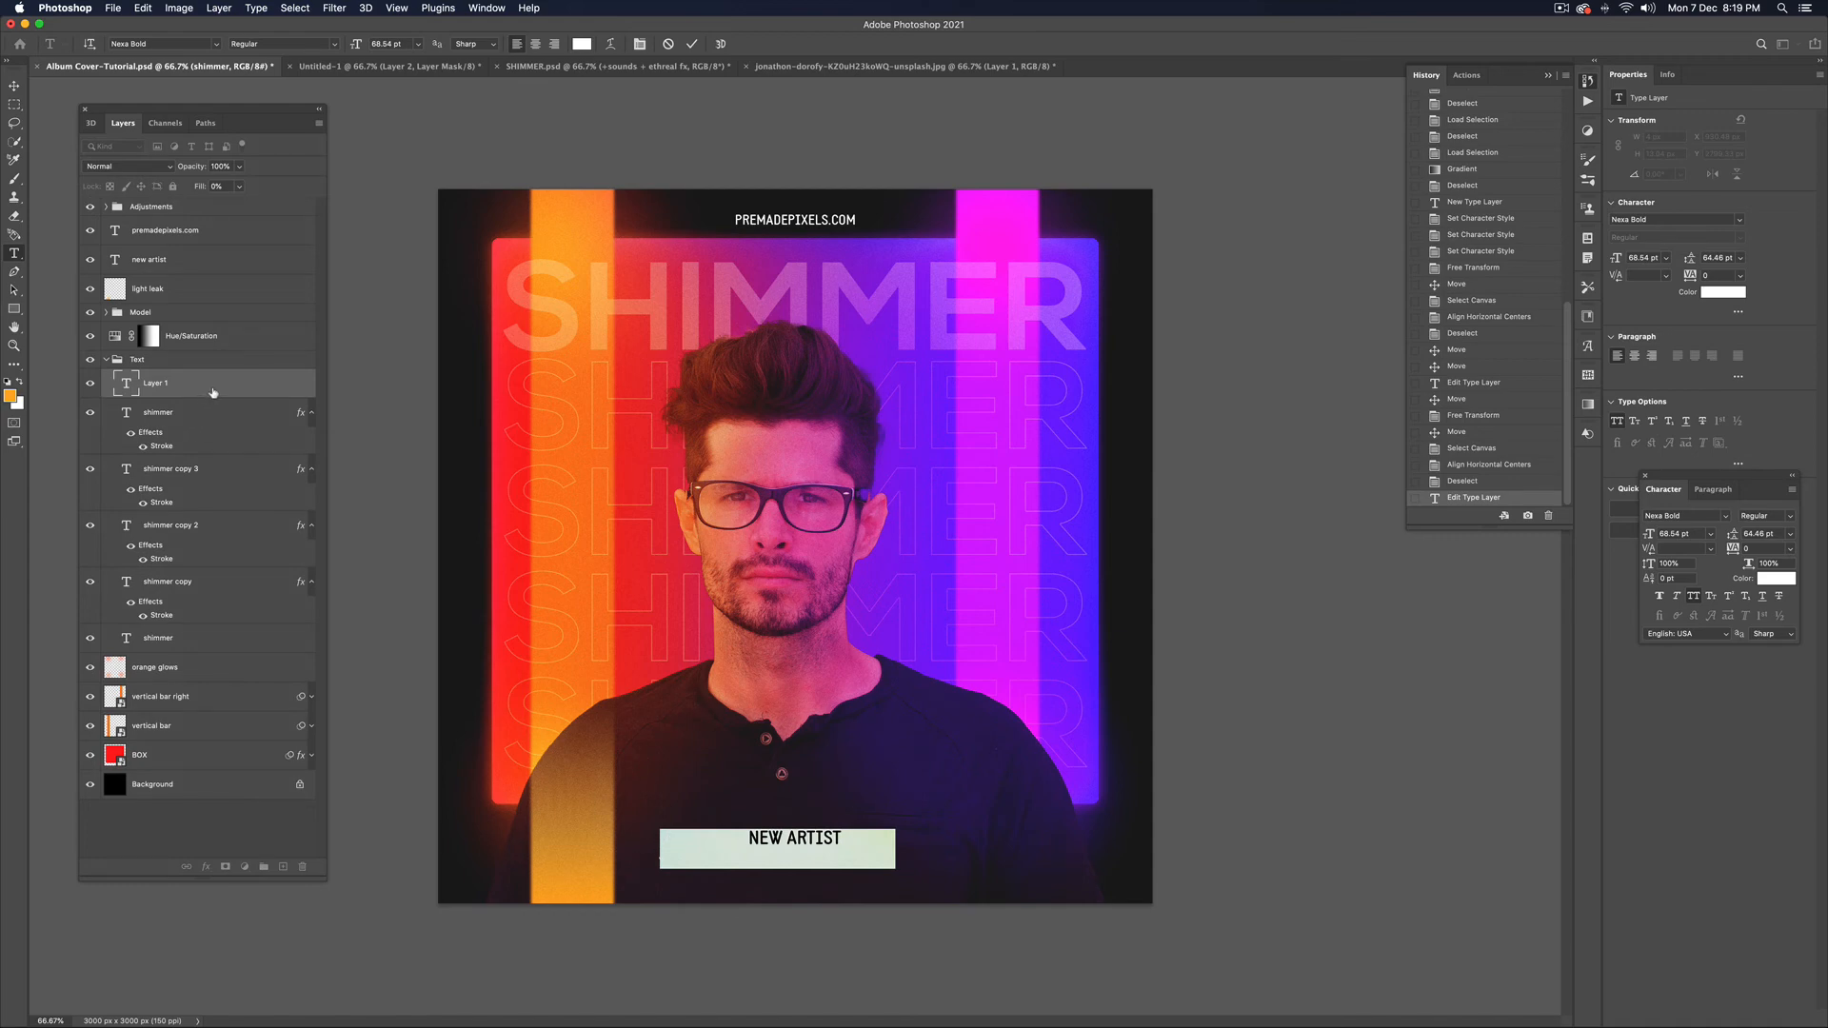
key(BackSpace)
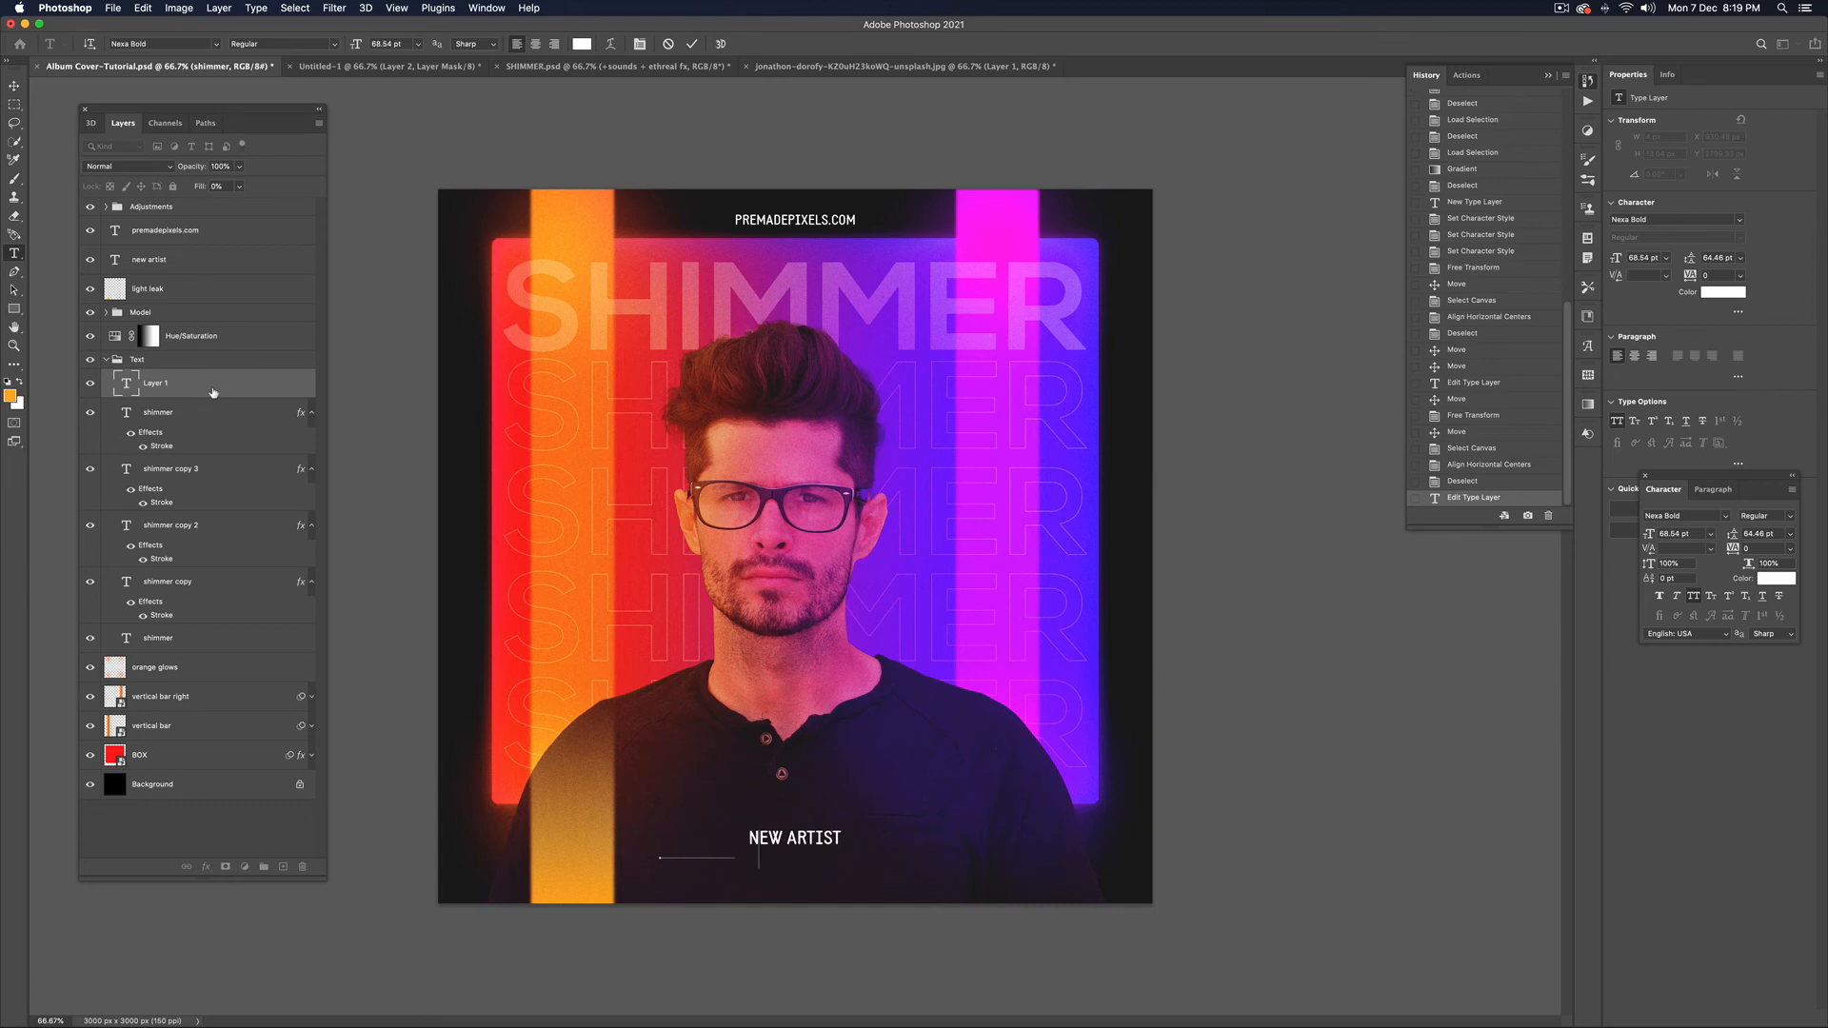
text(soundscapes)
key(super+Return)
key(v)
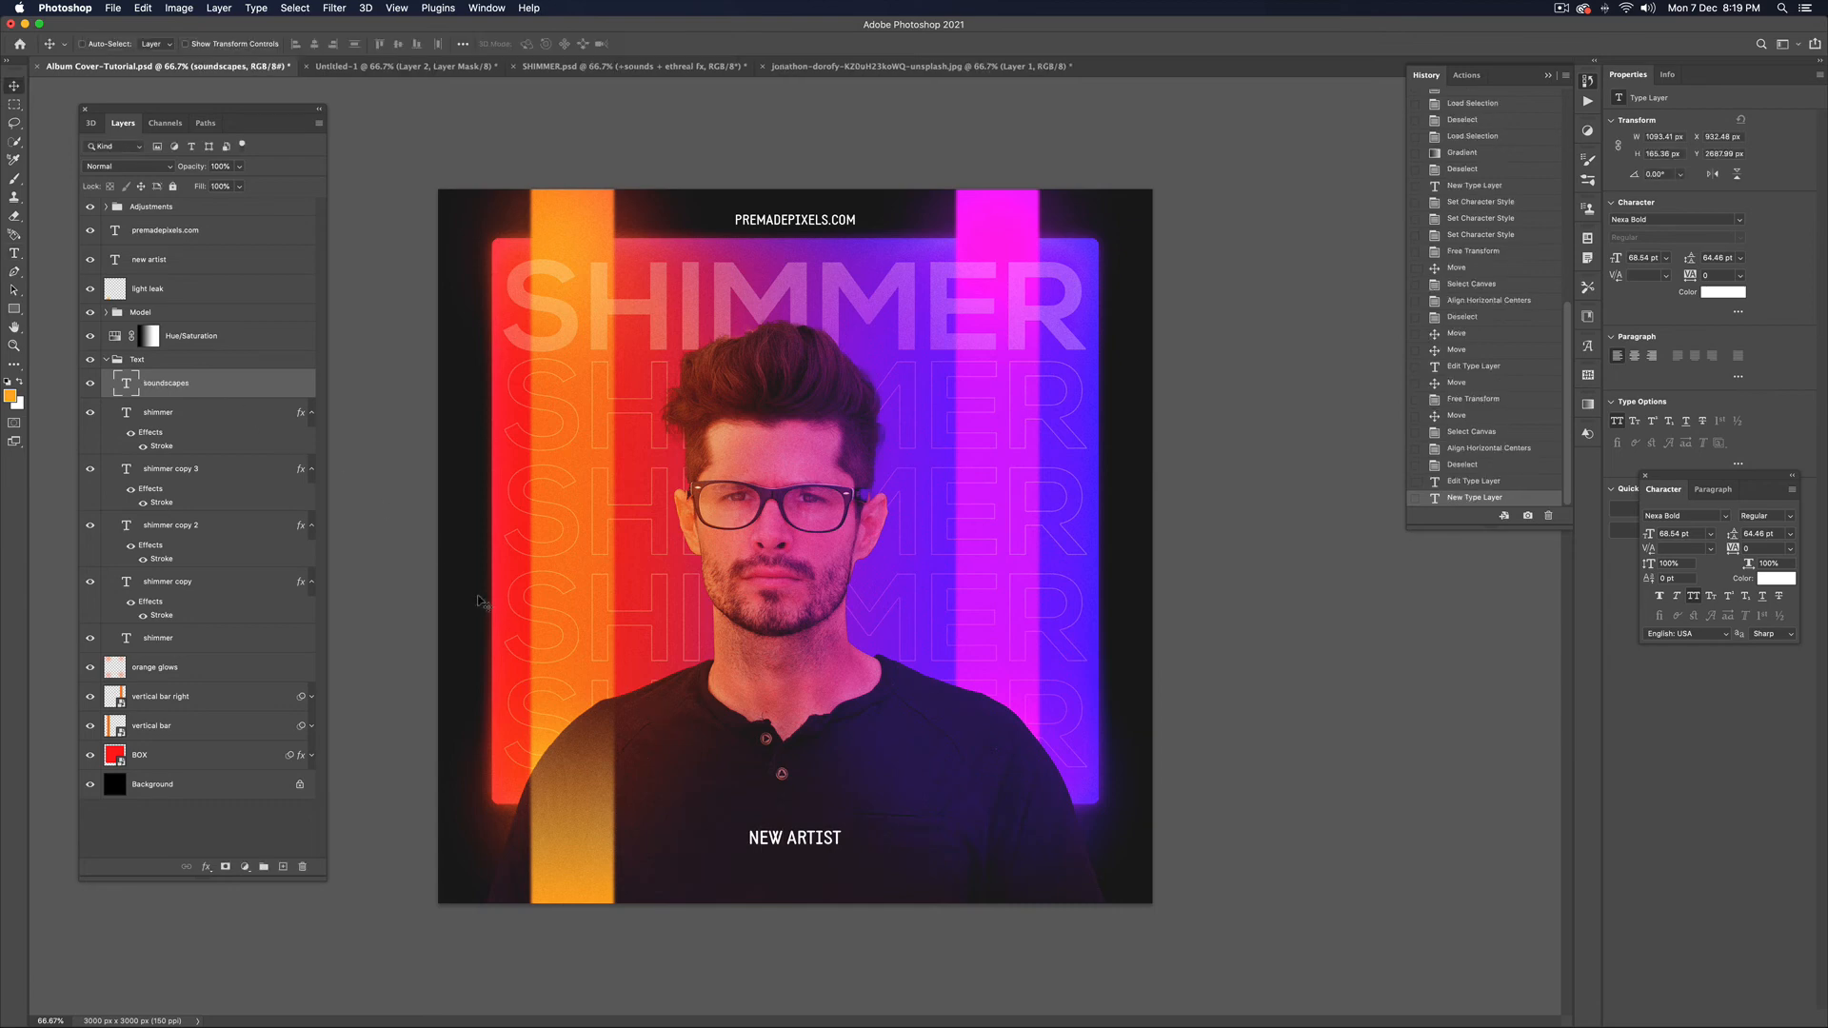
Raise the soundscapes layer out of the Text group to directly below the Adjustments group
key(super+bracketright)
key(super+bracketright)
key(super+bracketright)
key(super+bracketright)
key(super+bracketright)
key(super+bracketright)
key(super+bracketright)
key(super+bracketleft)
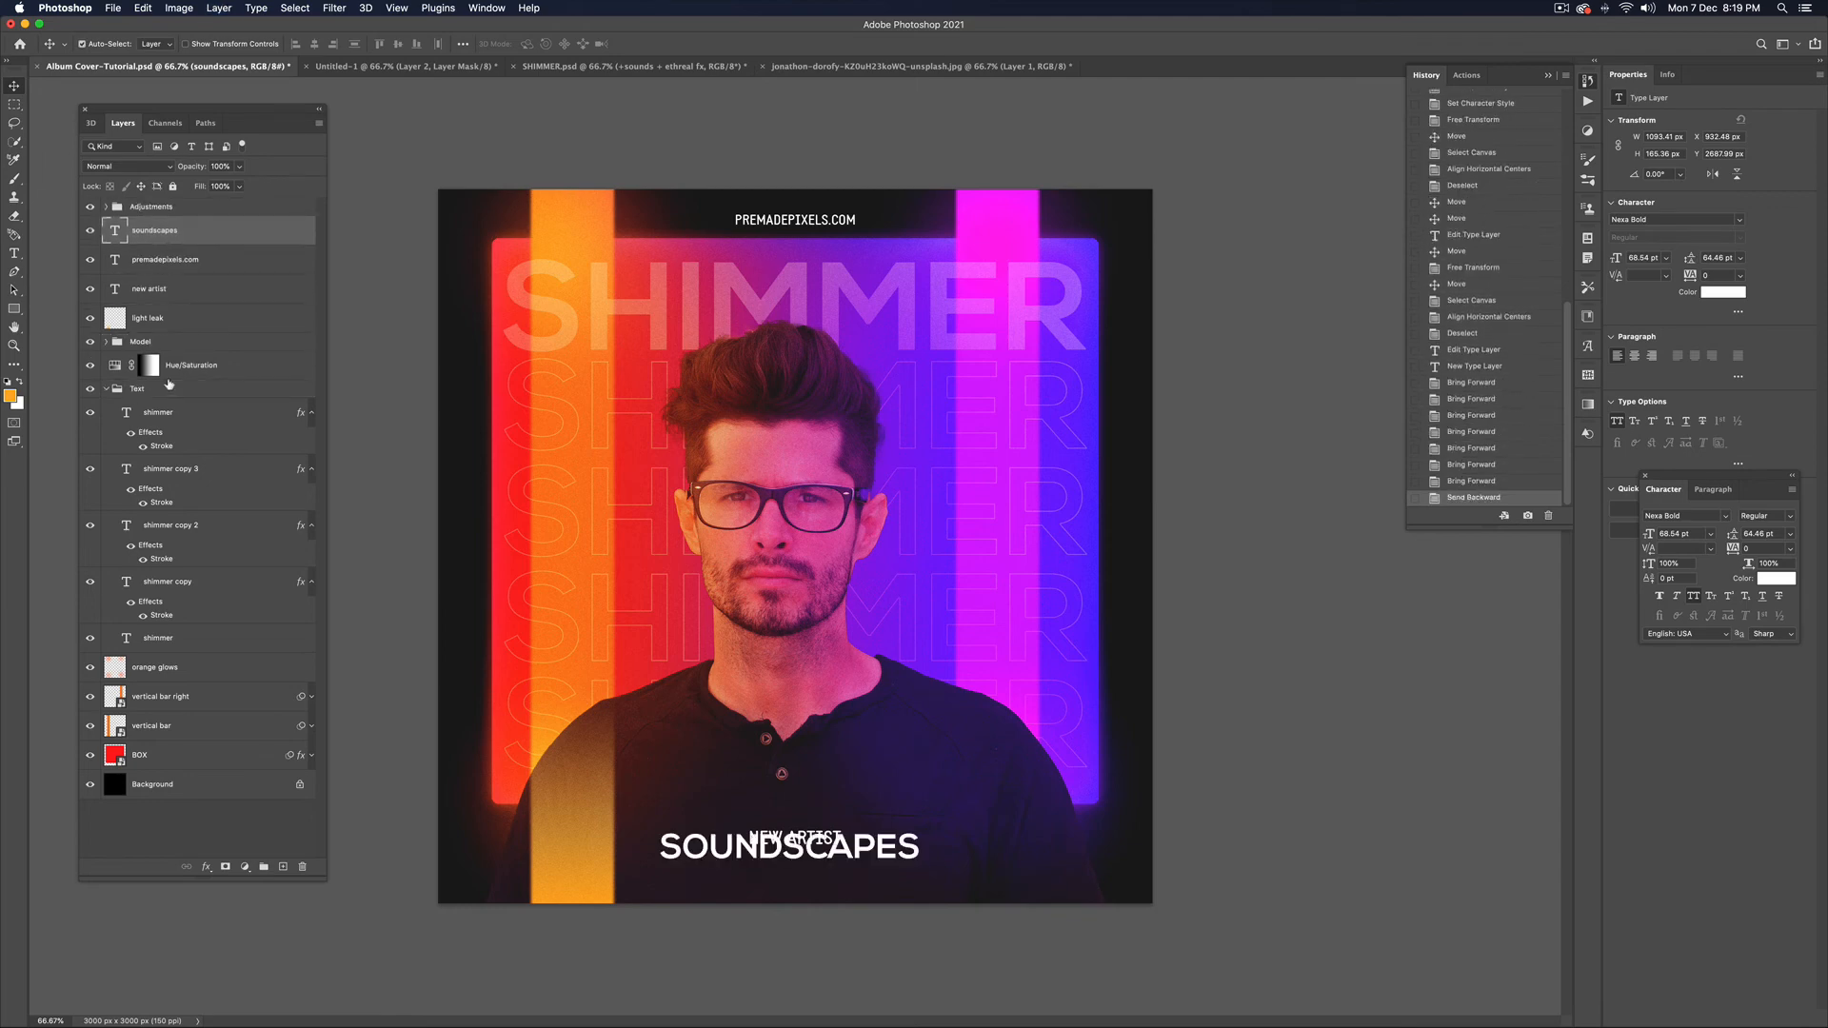
Replace the SOUNDSCAPES text with HOT MALE VOCALS and center it horizontally on the canvas
double_click(118, 234)
text(HOT MAL)
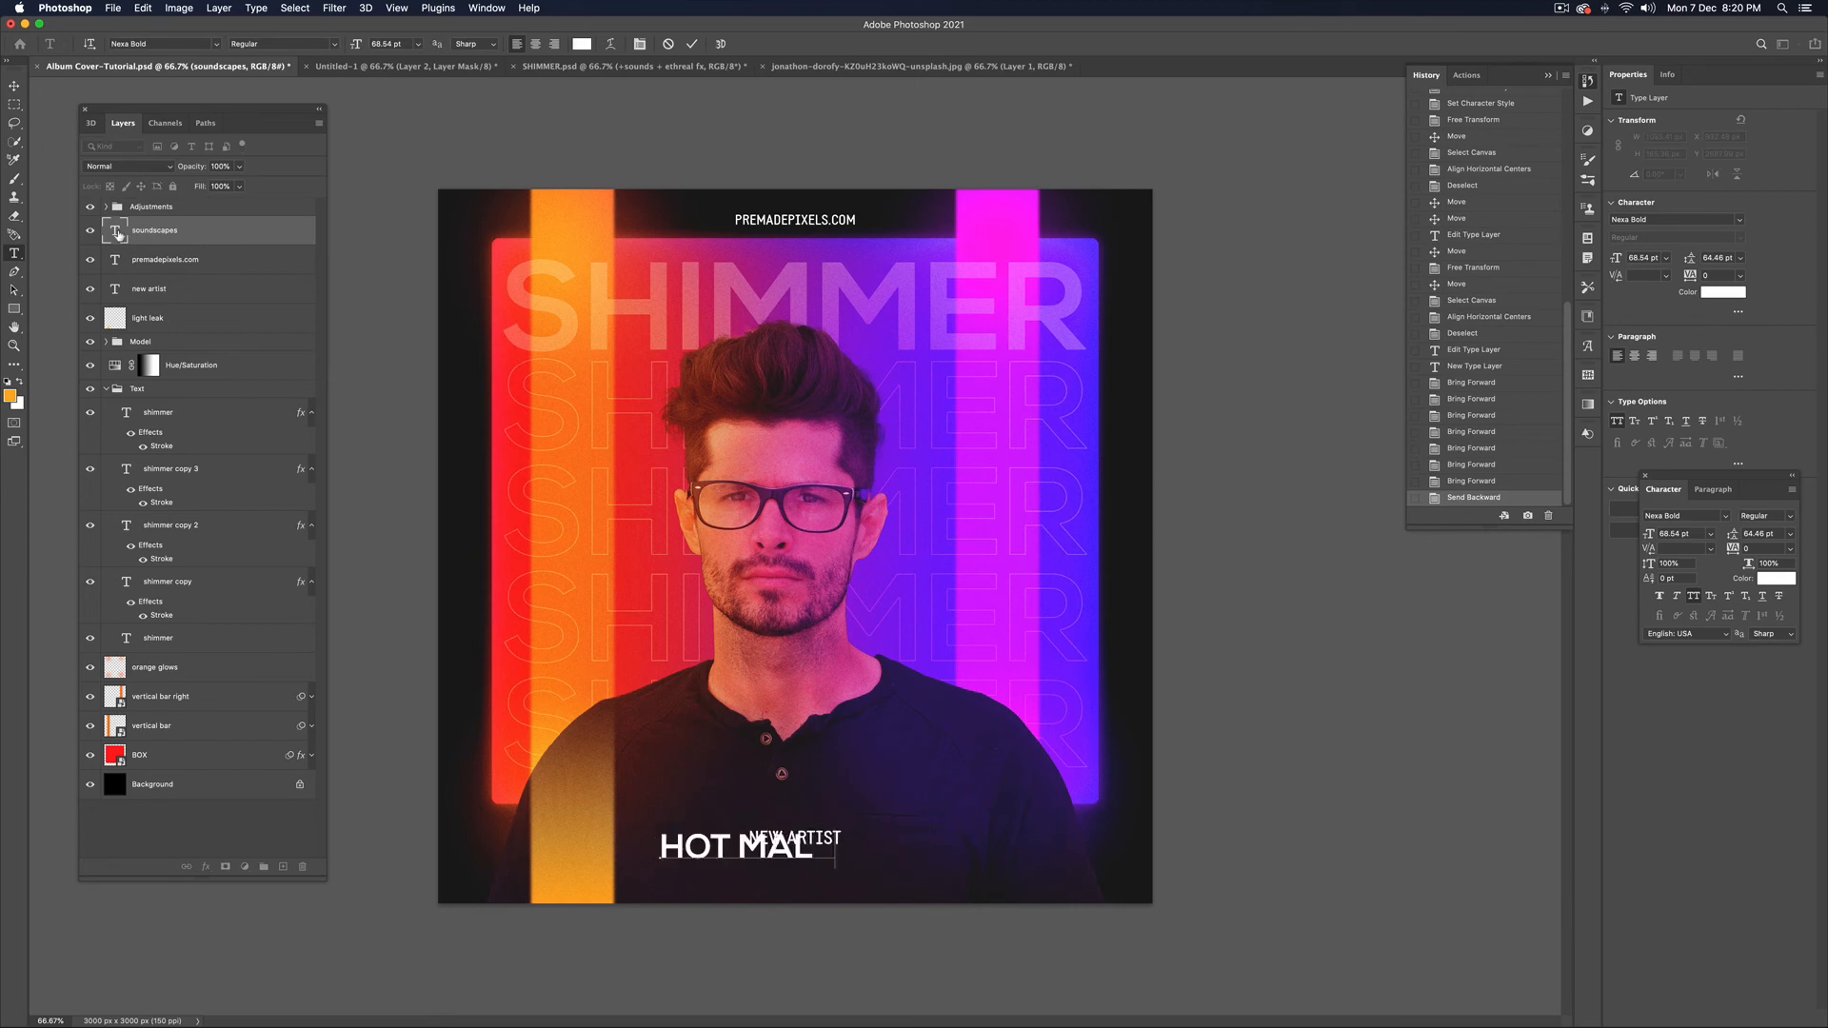
text(E VOCA)
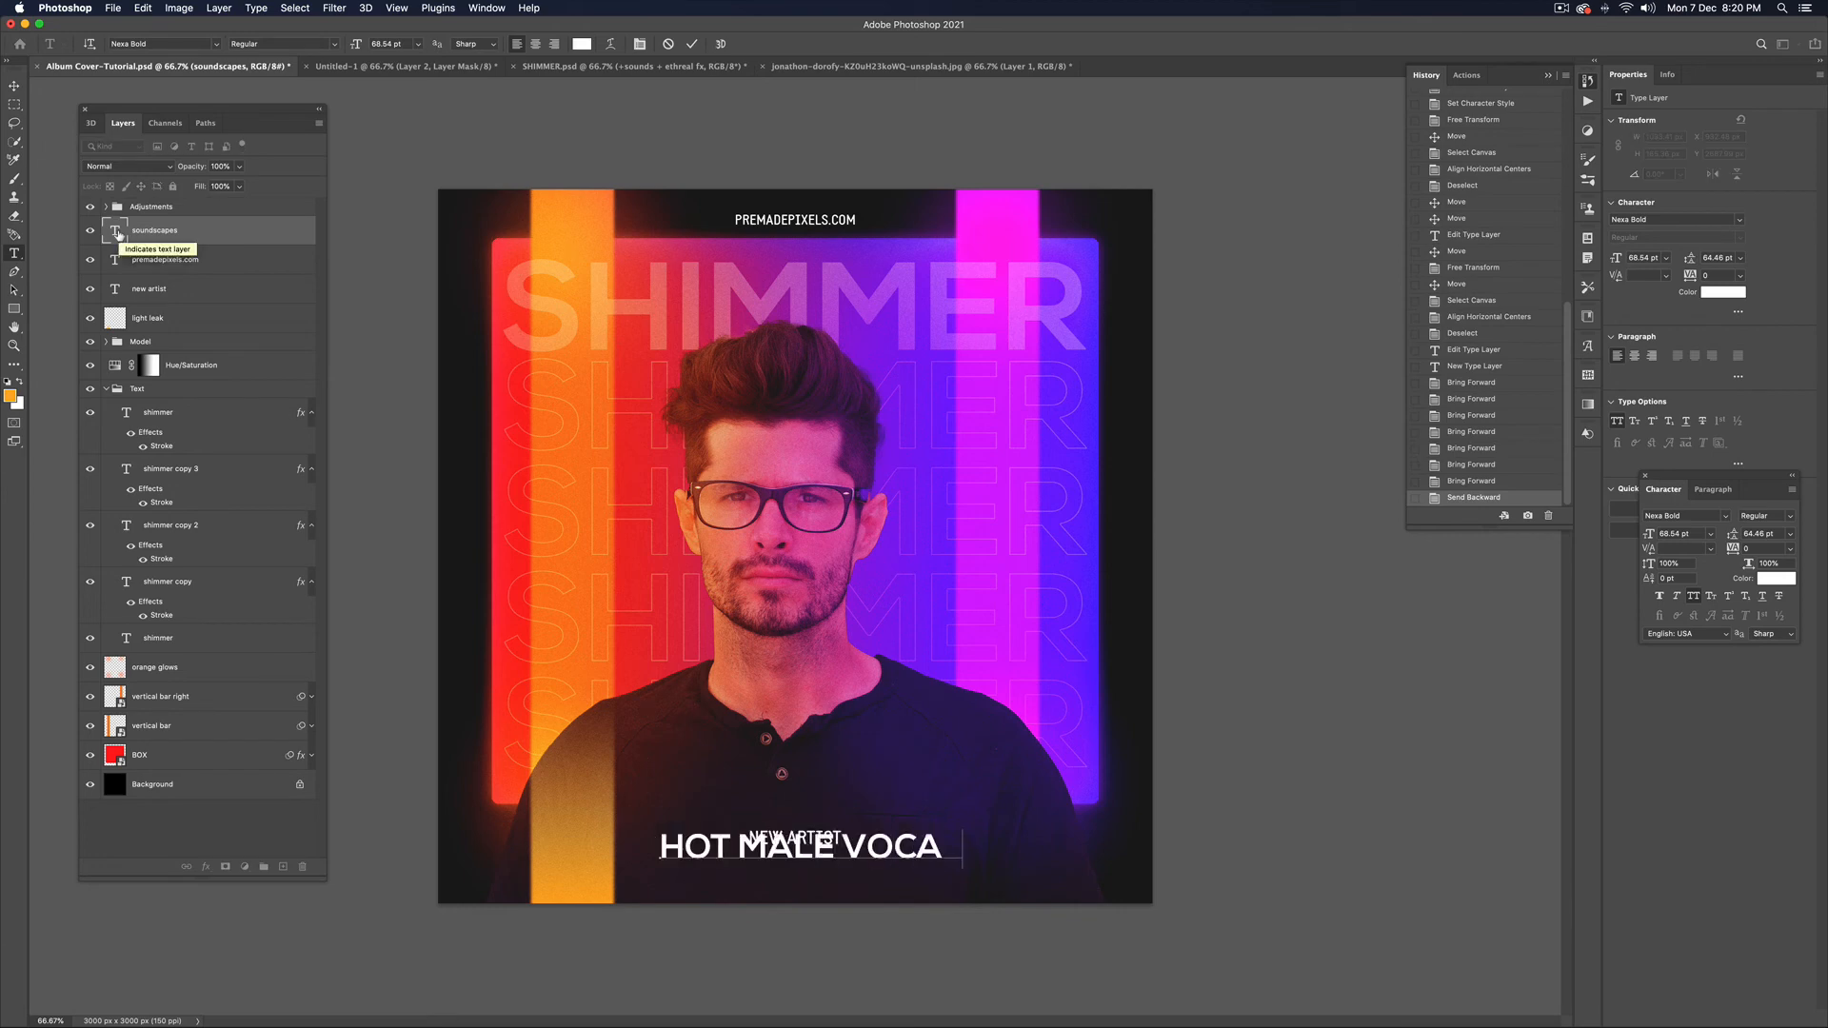
text(LS)
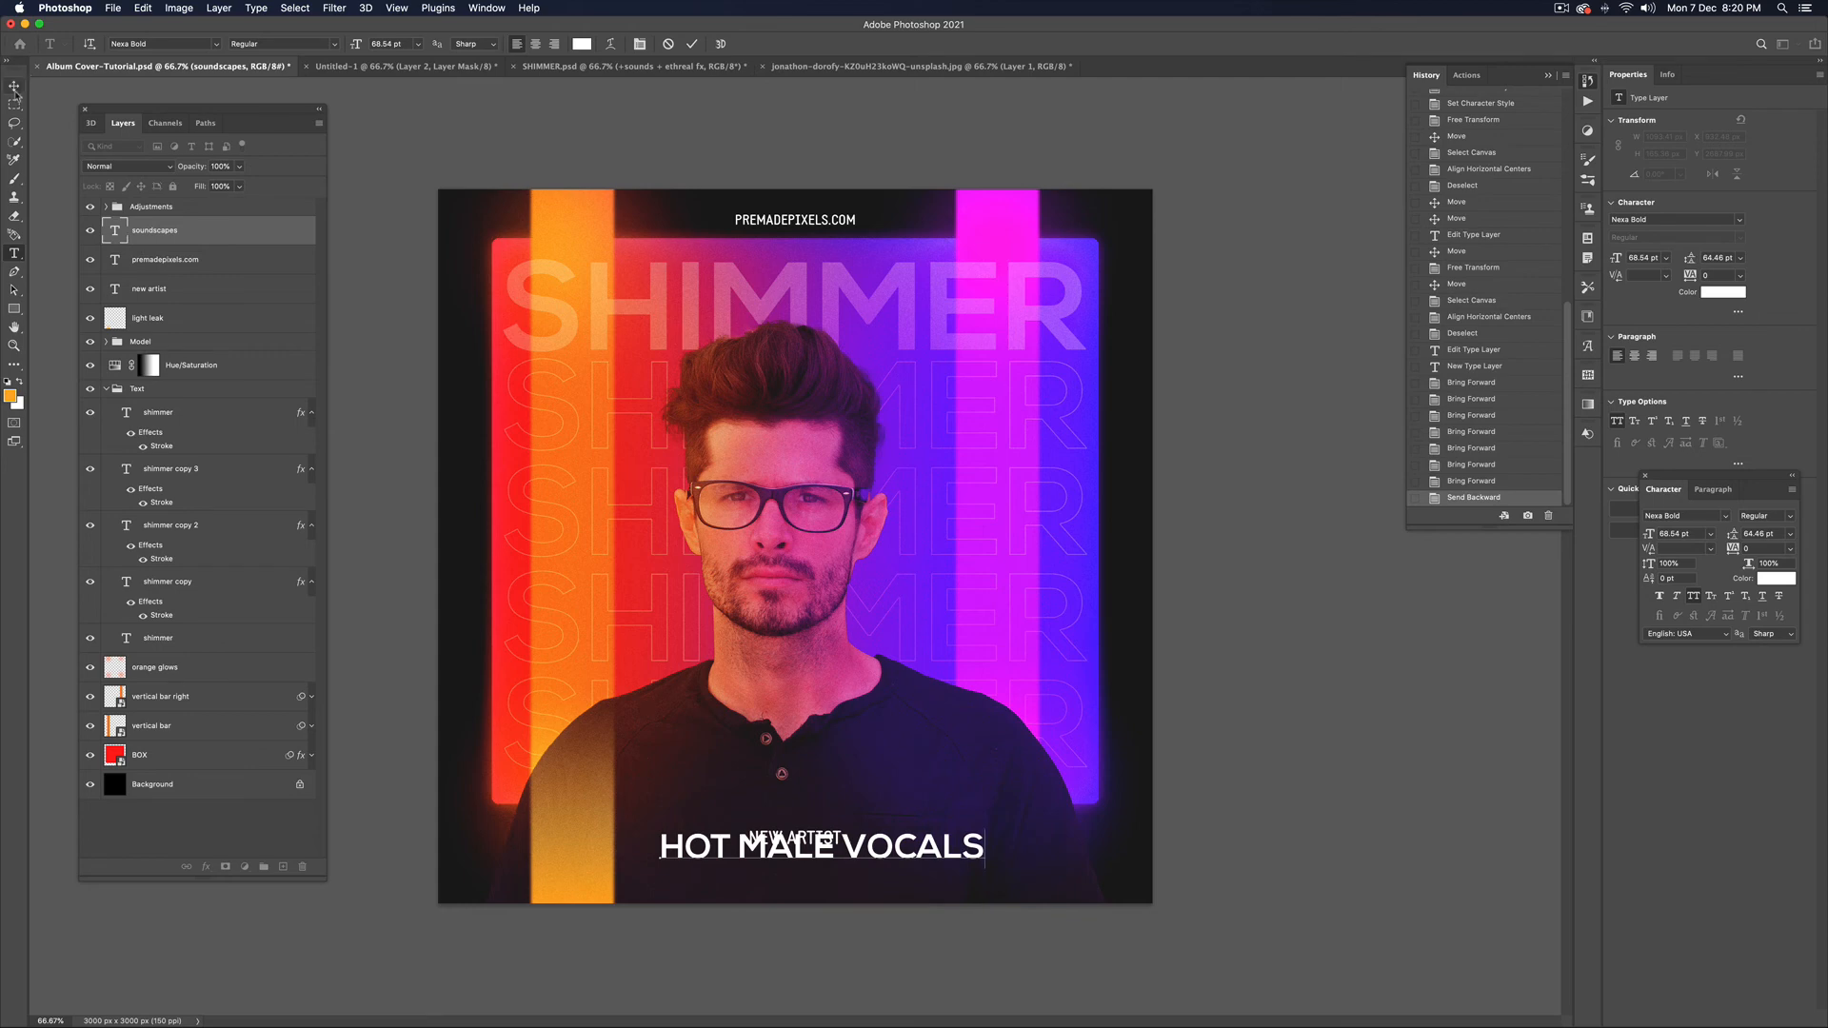
click(15, 87)
key(ctrl+a)
click(313, 44)
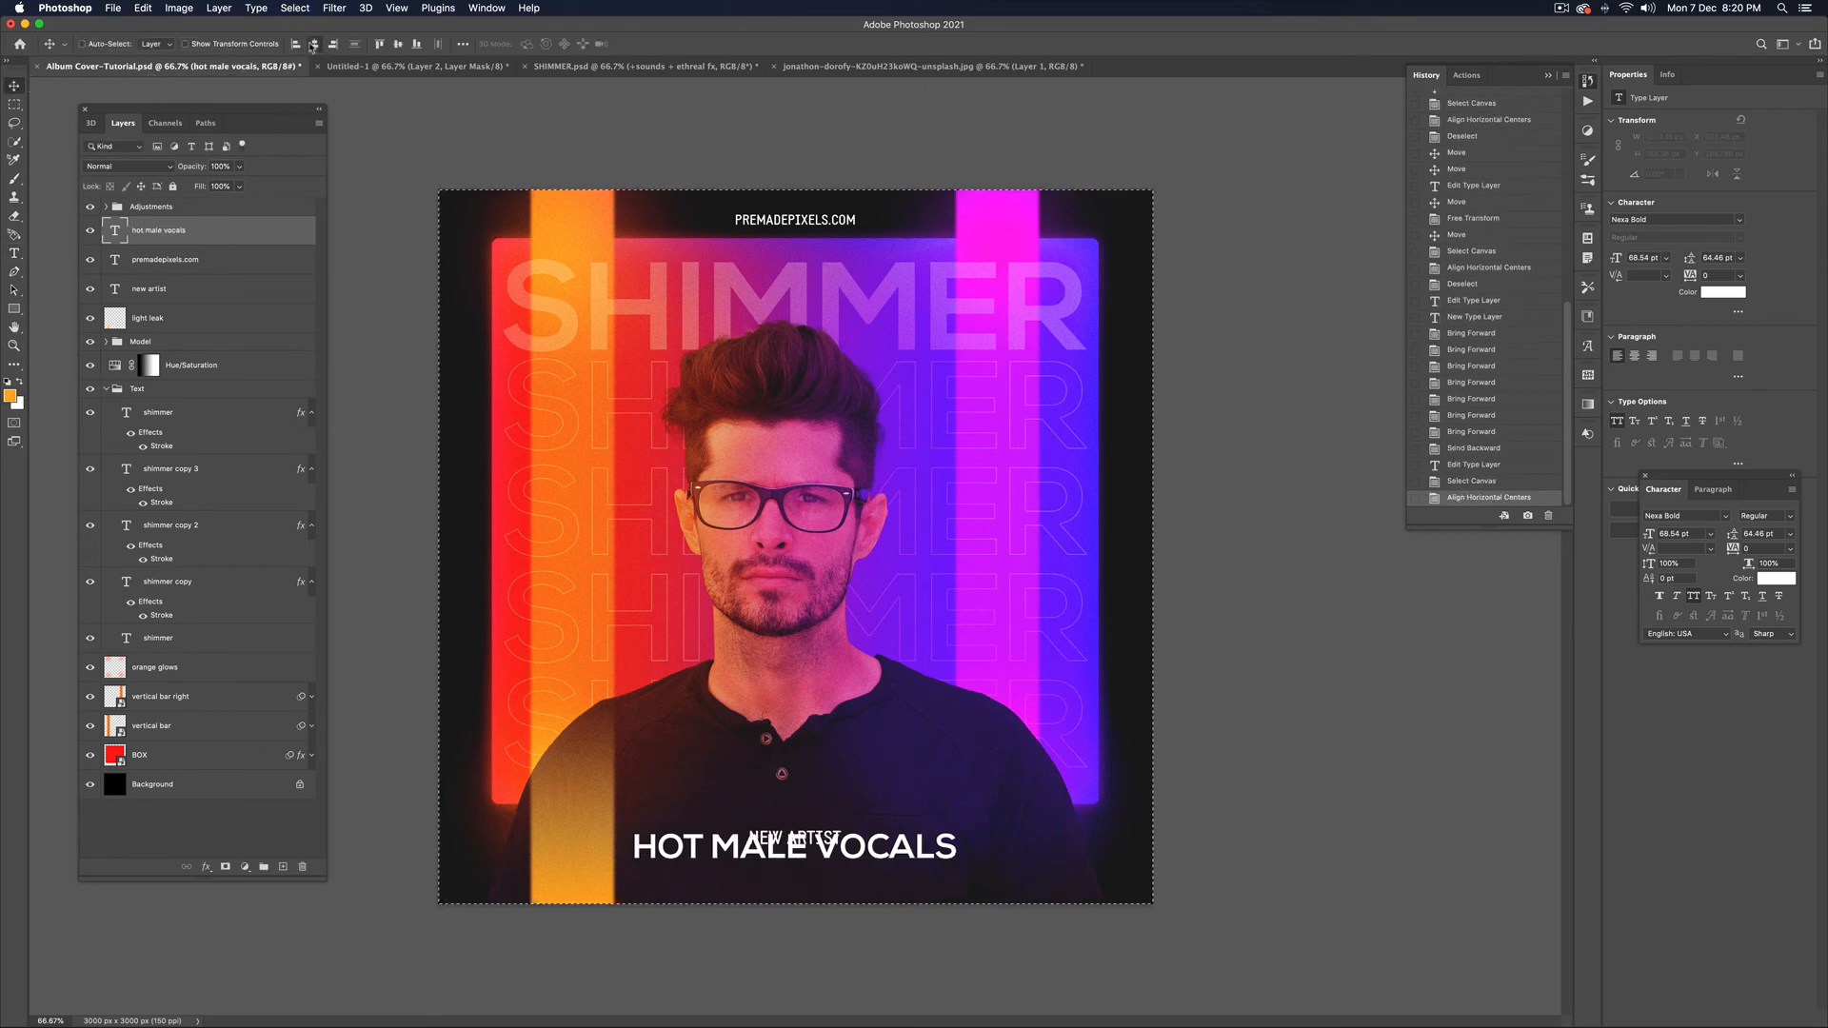
key(ctrl+d)
Scale the HOT MALE VOCALS text down to about 21 pt and place it just above NEW ARTIST
key(ctrl+t)
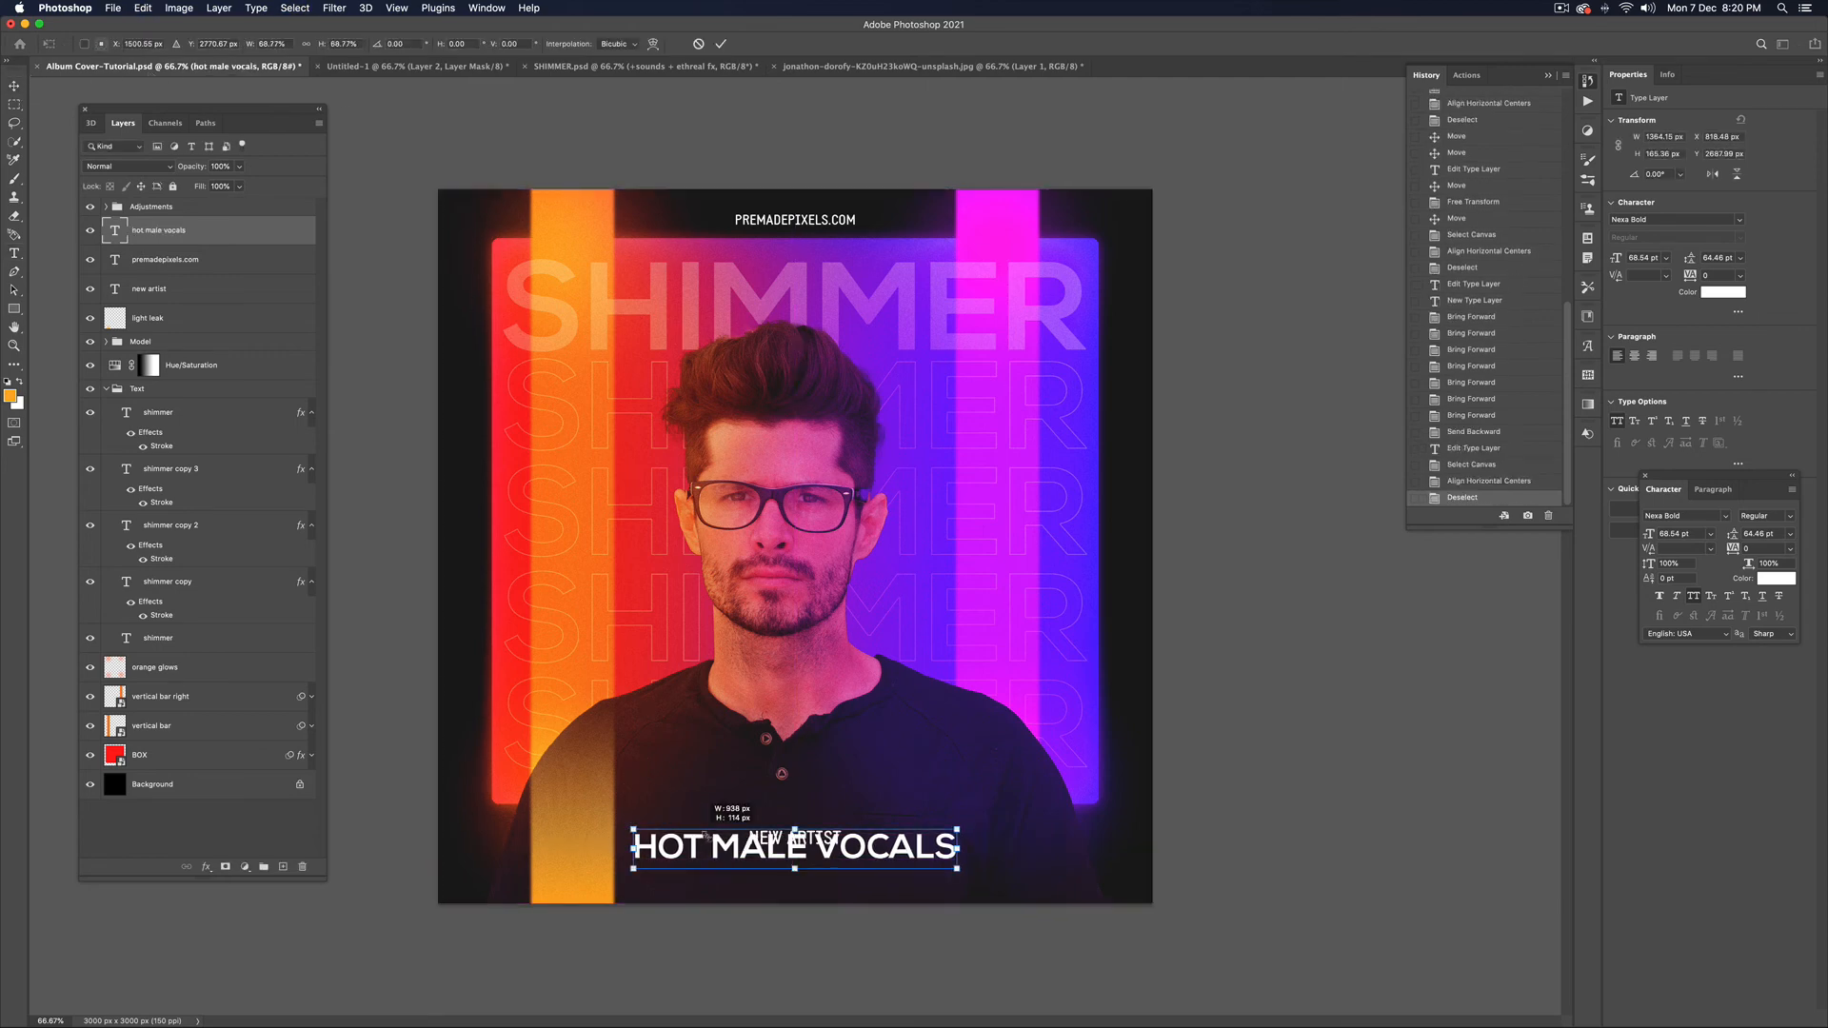
drag(704, 835, 755, 808)
key(Return)
Extend the small text line to HOT MALE VOCALS + SAMPLES and center it horizontally on the canvas again
key(t)
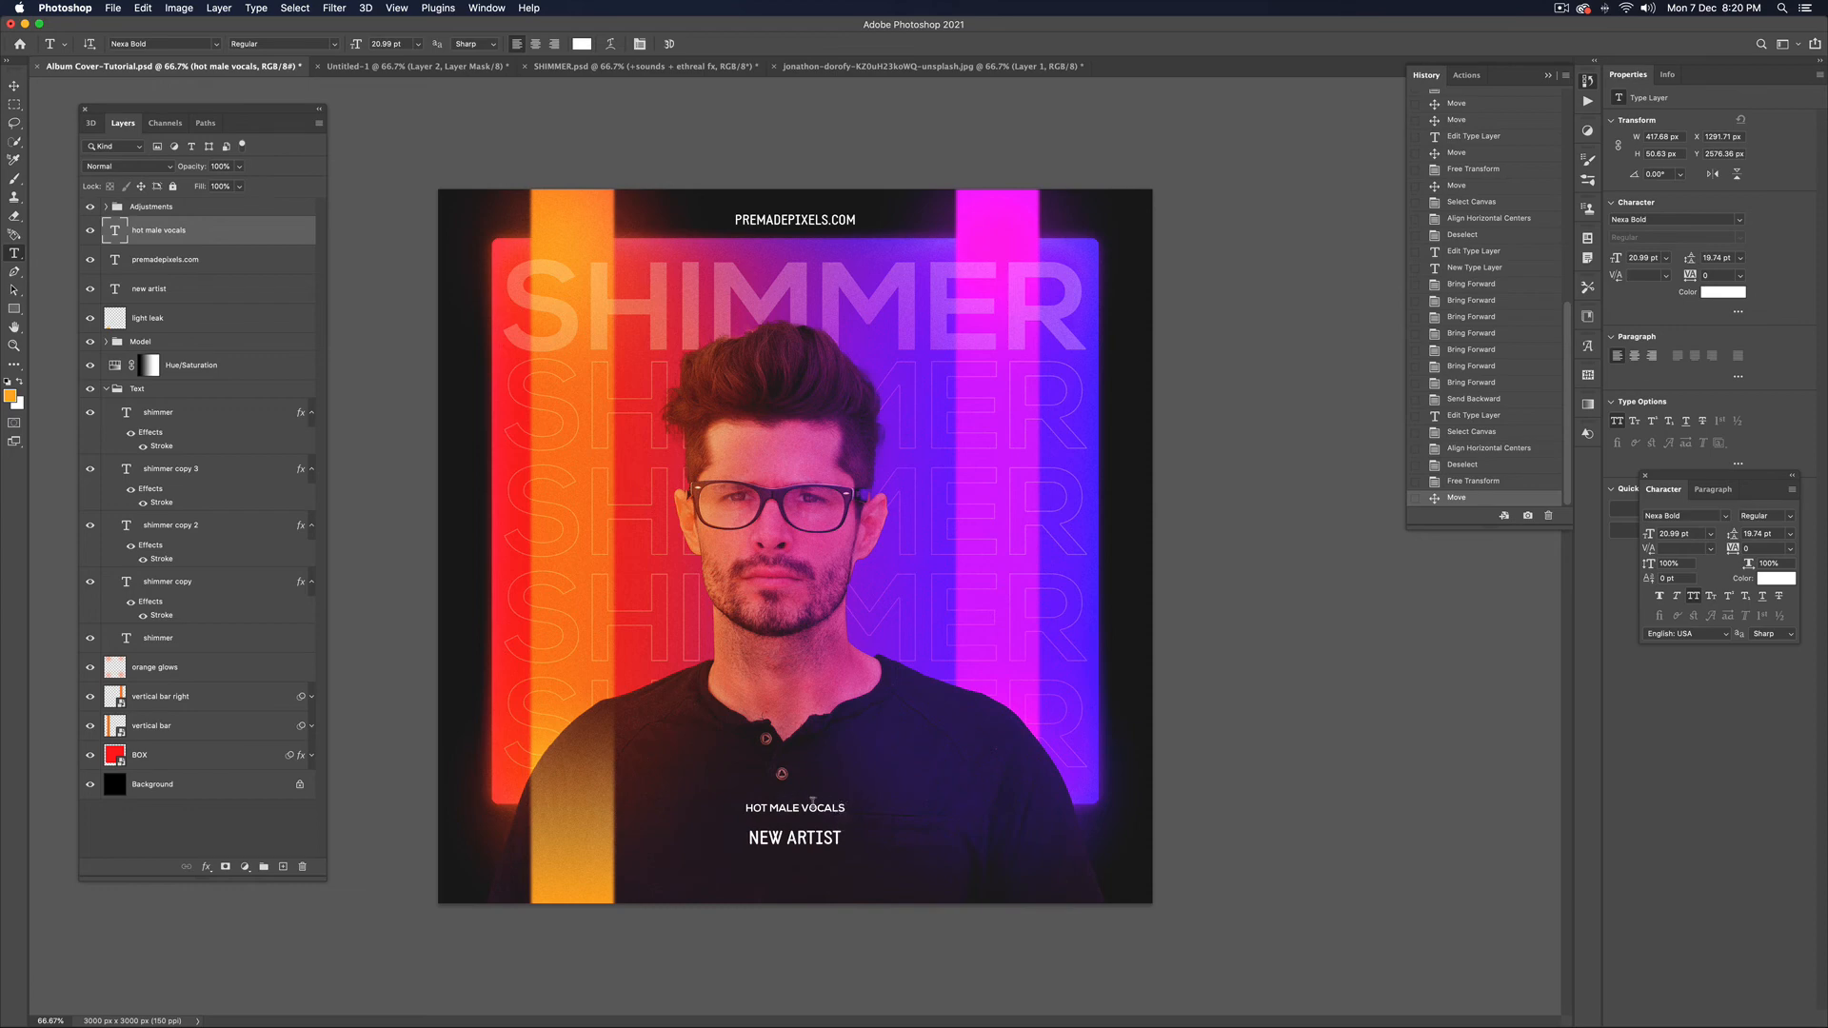
click(754, 809)
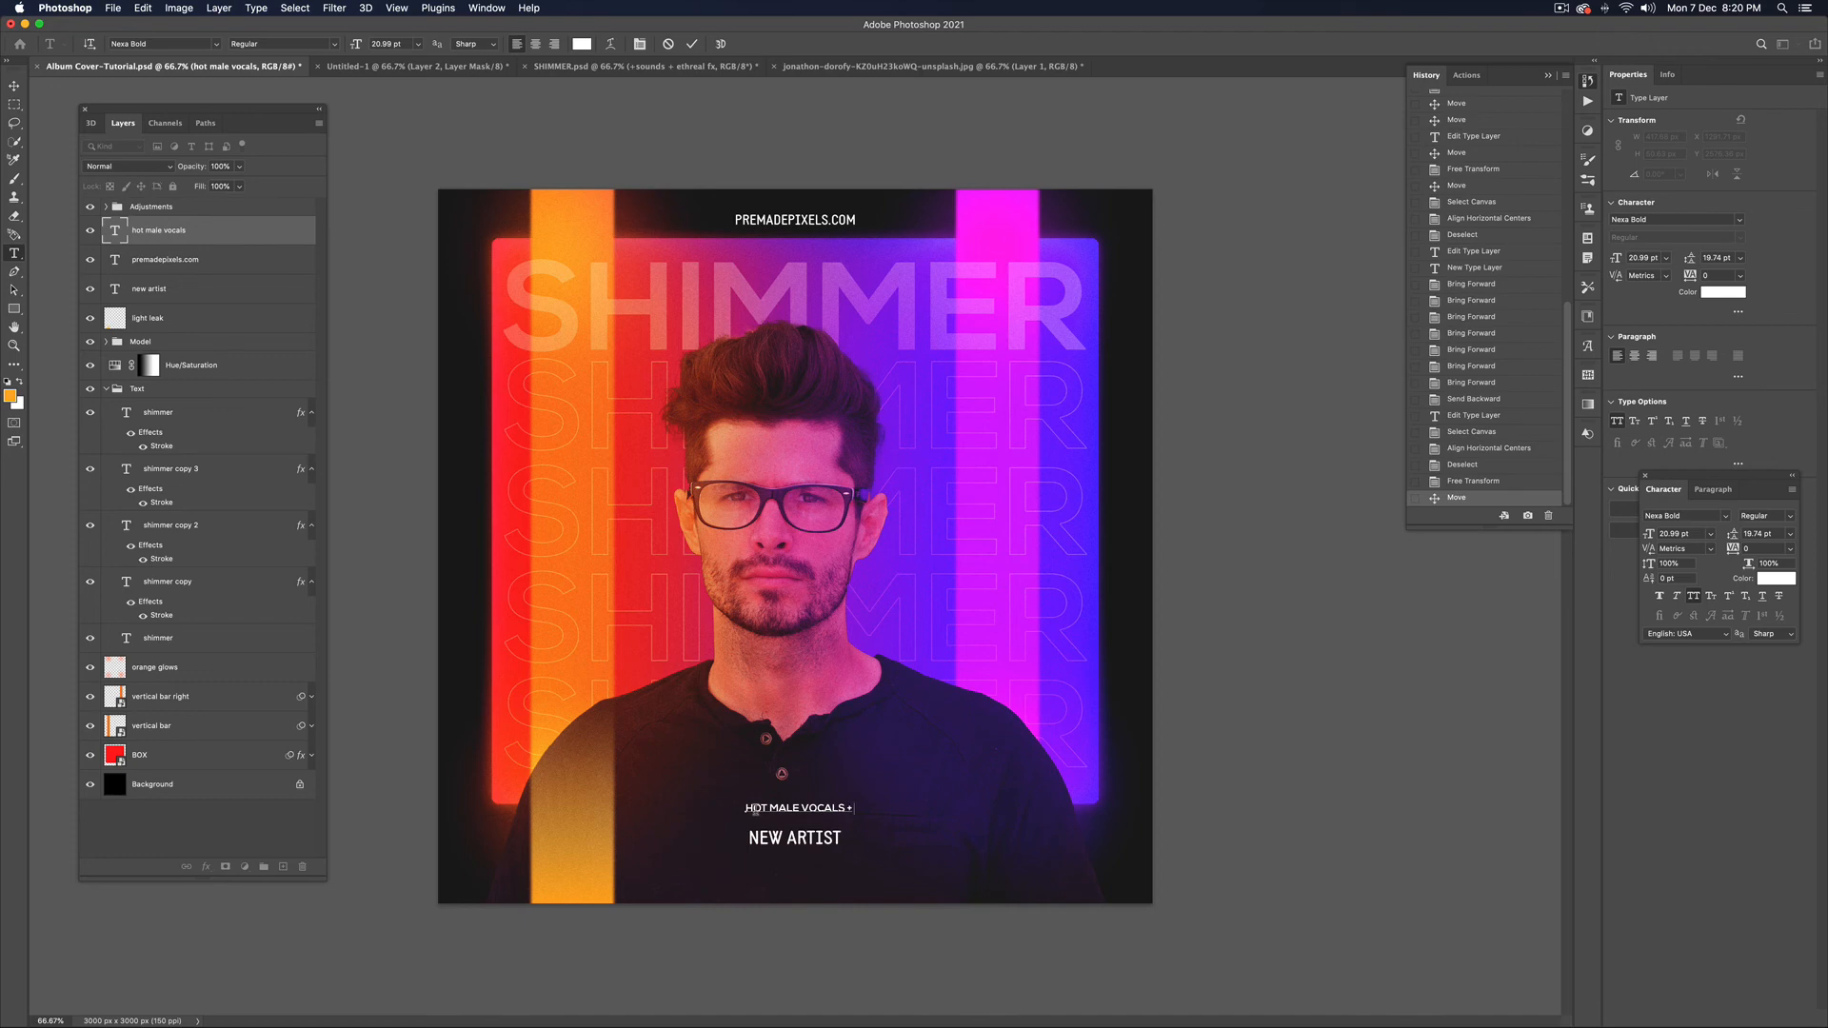
text(+ SAMPLES)
key(Escape)
key(v)
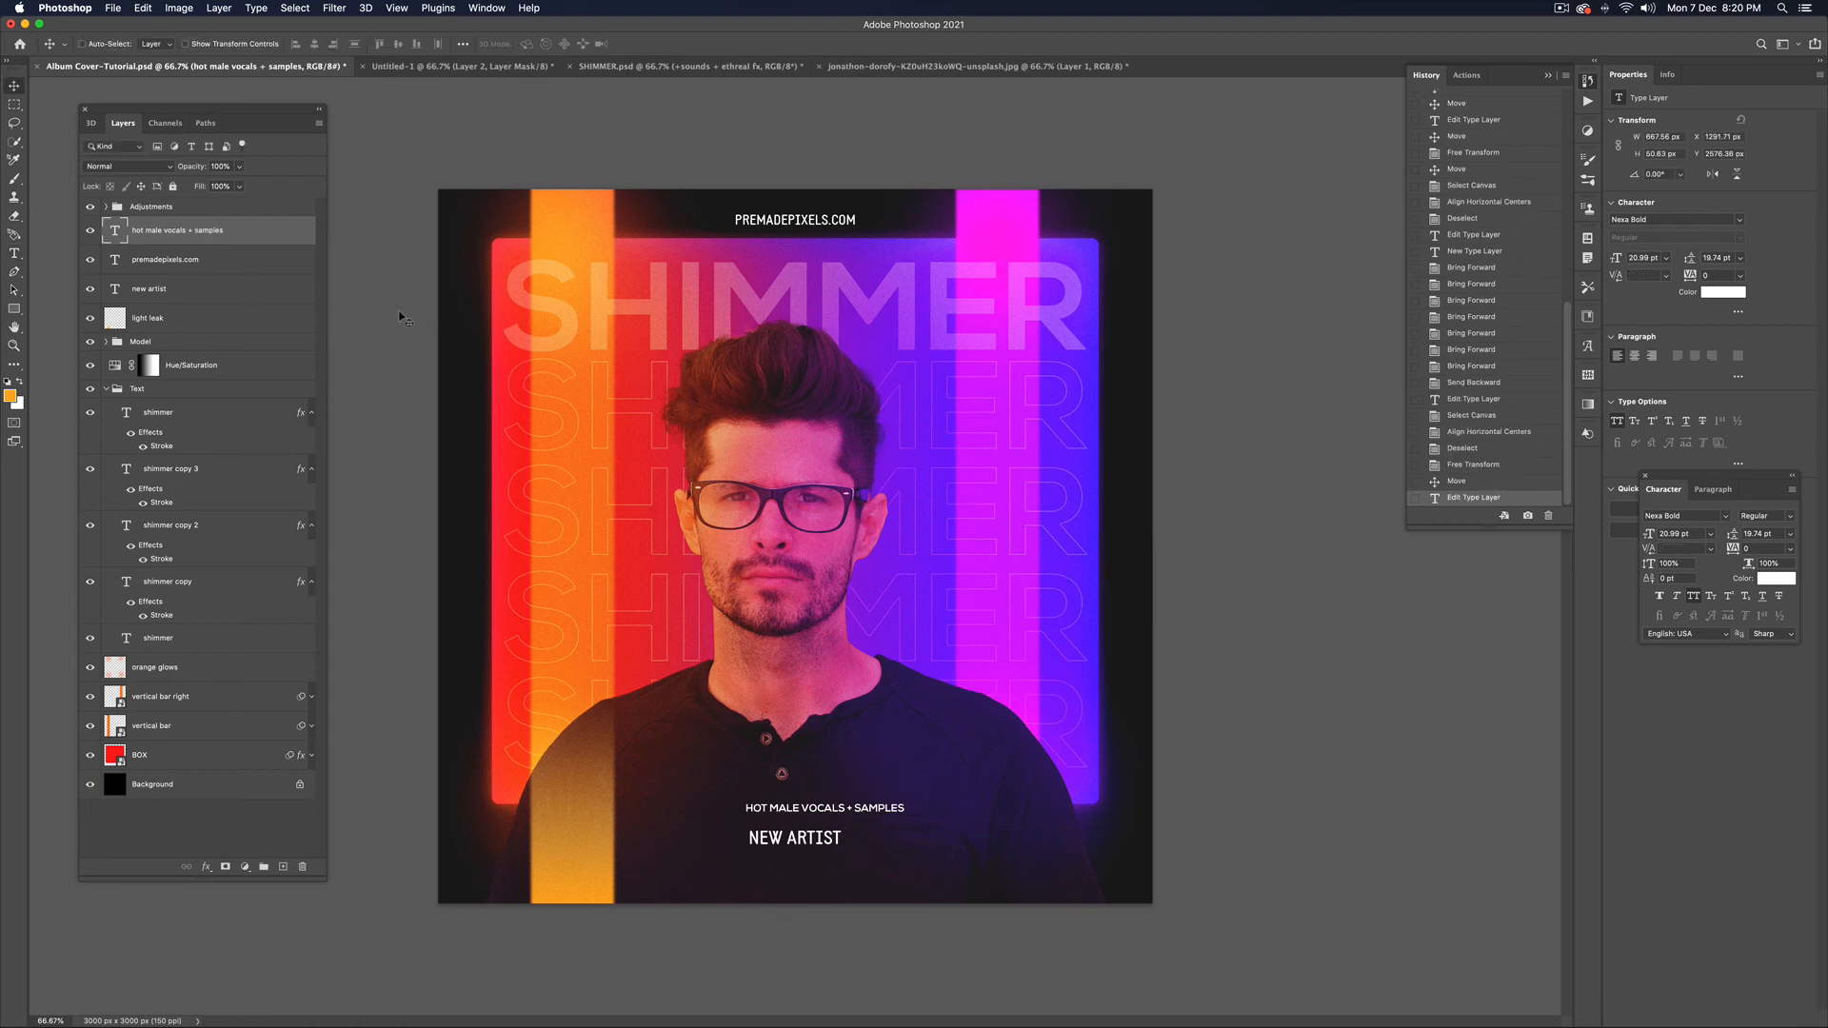
key(super+a)
click(313, 45)
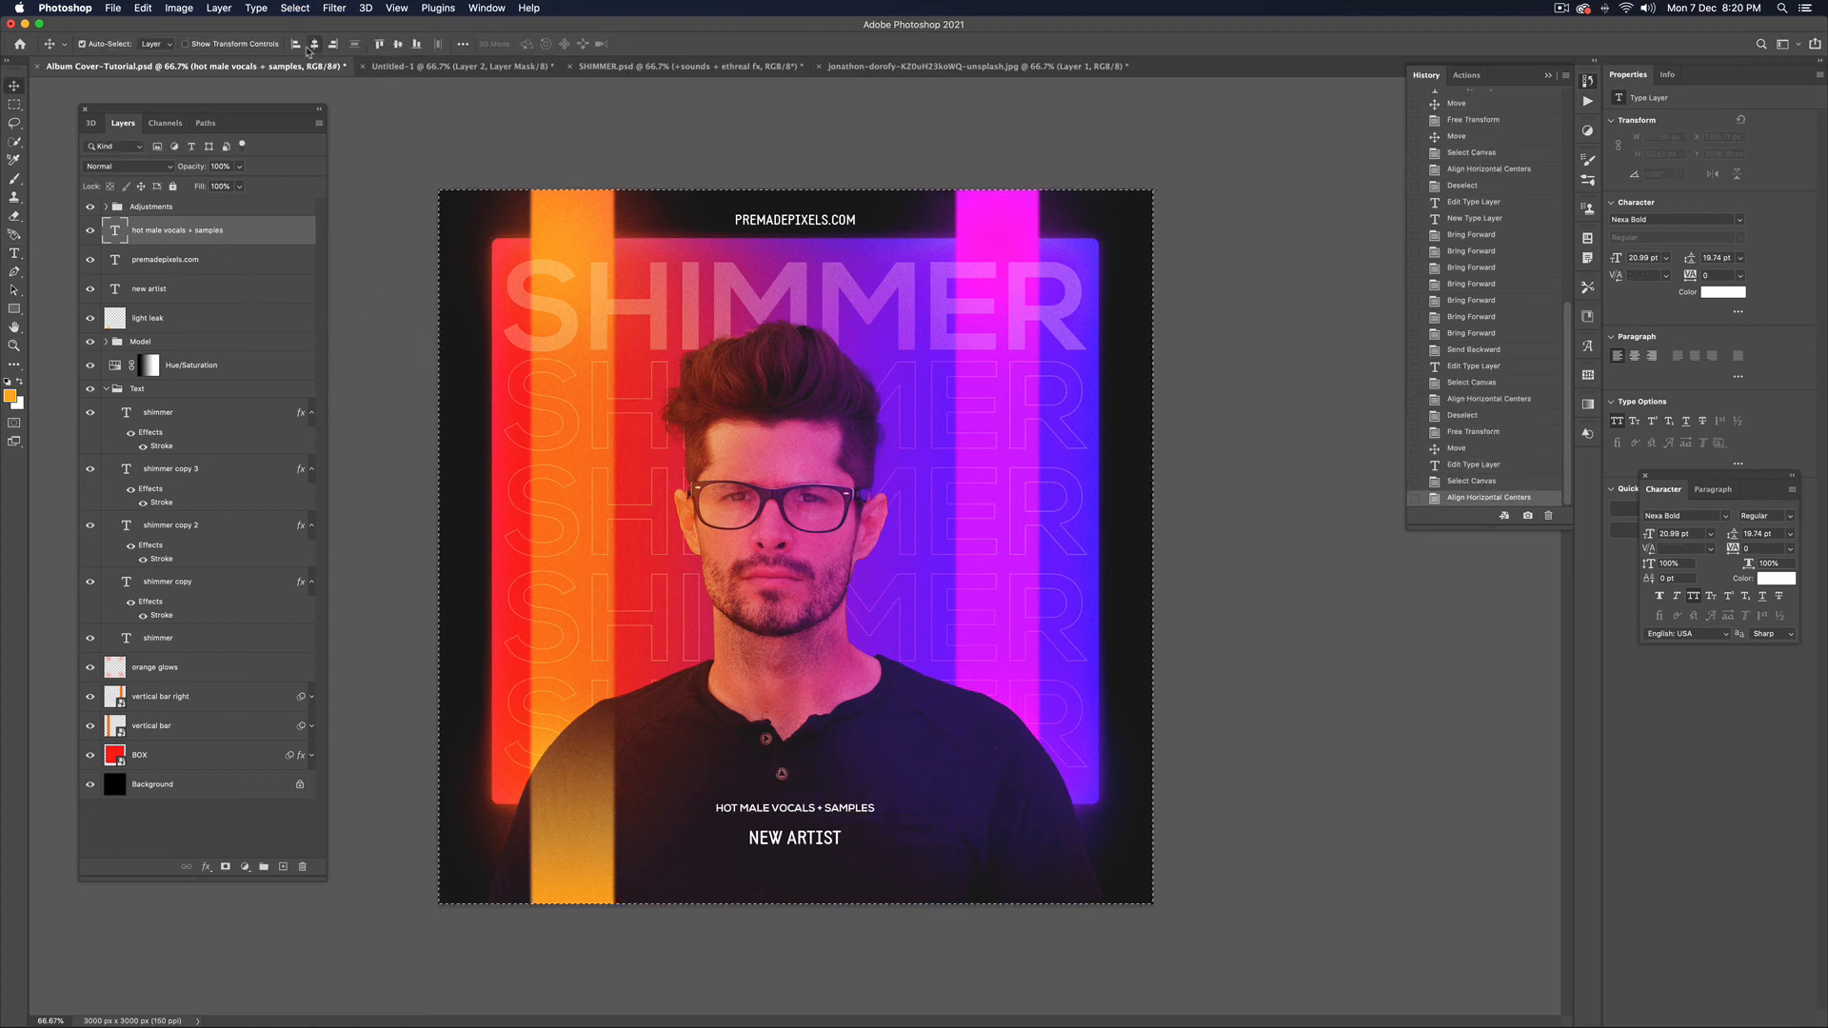
key(super+d)
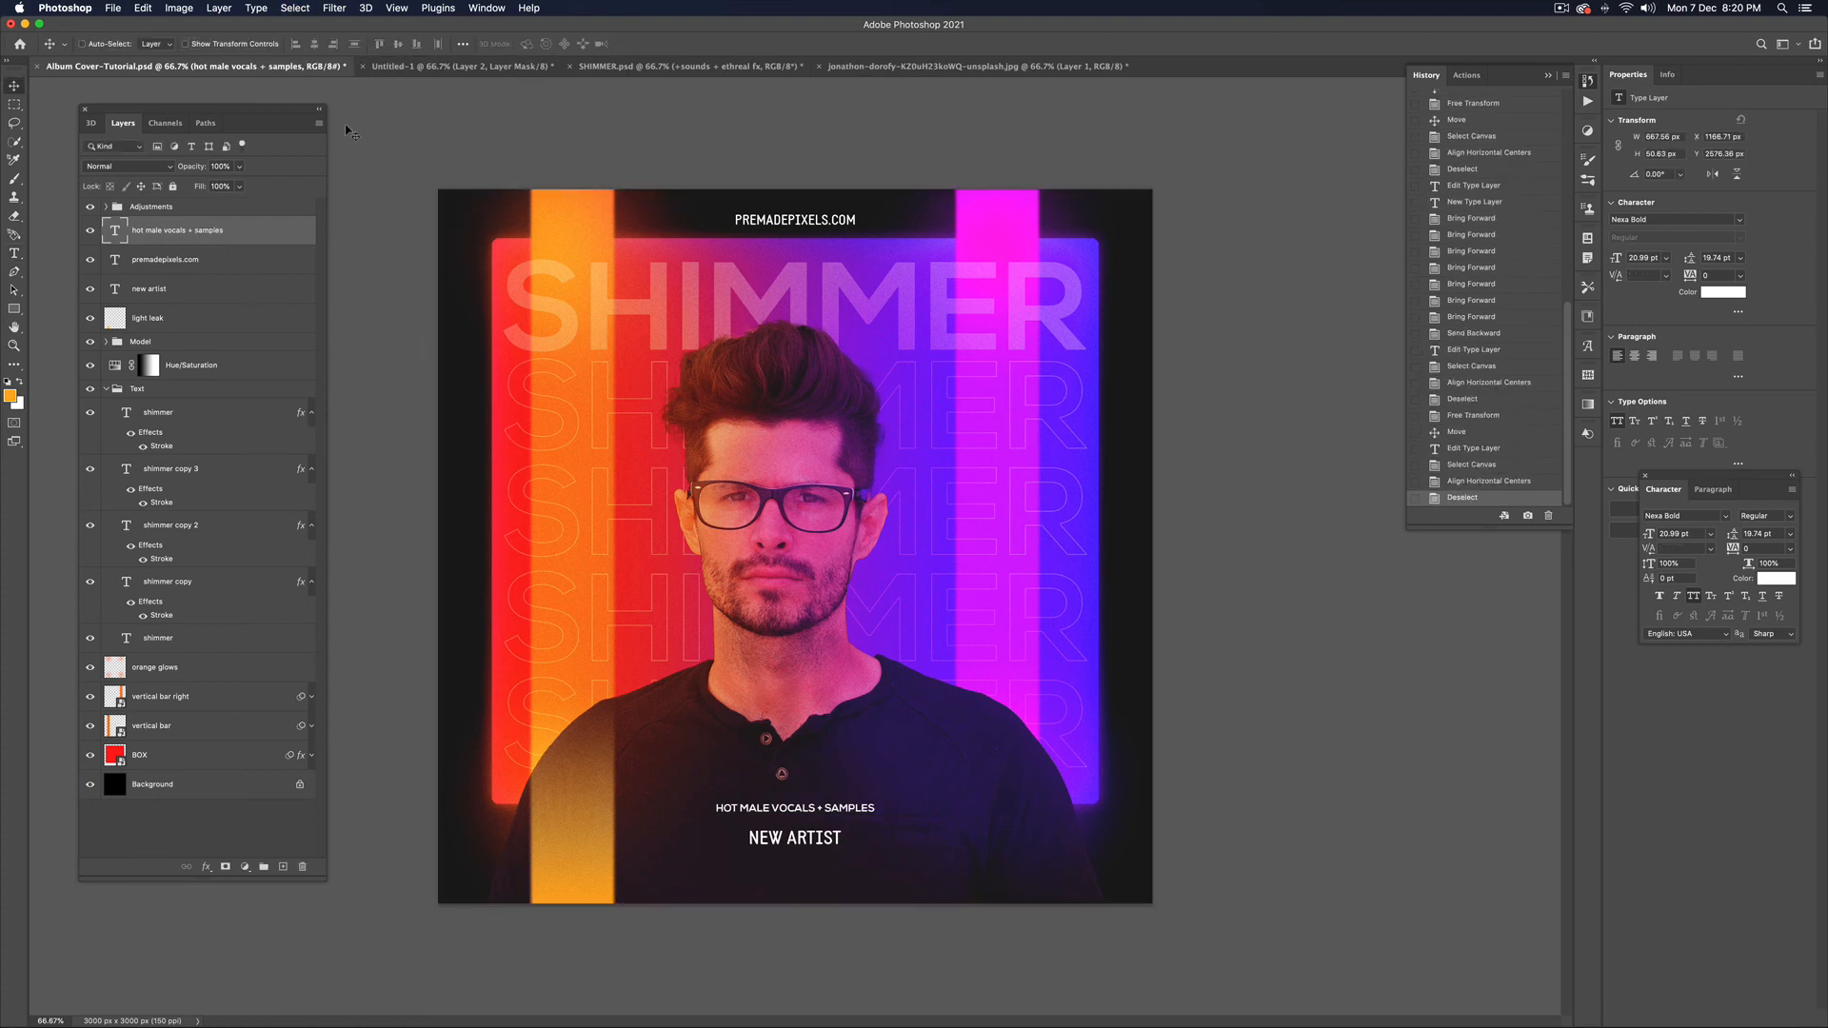
Switch to Chrome and search Google Images for itunes logo
key(super+Tab)
key(super+Tab)
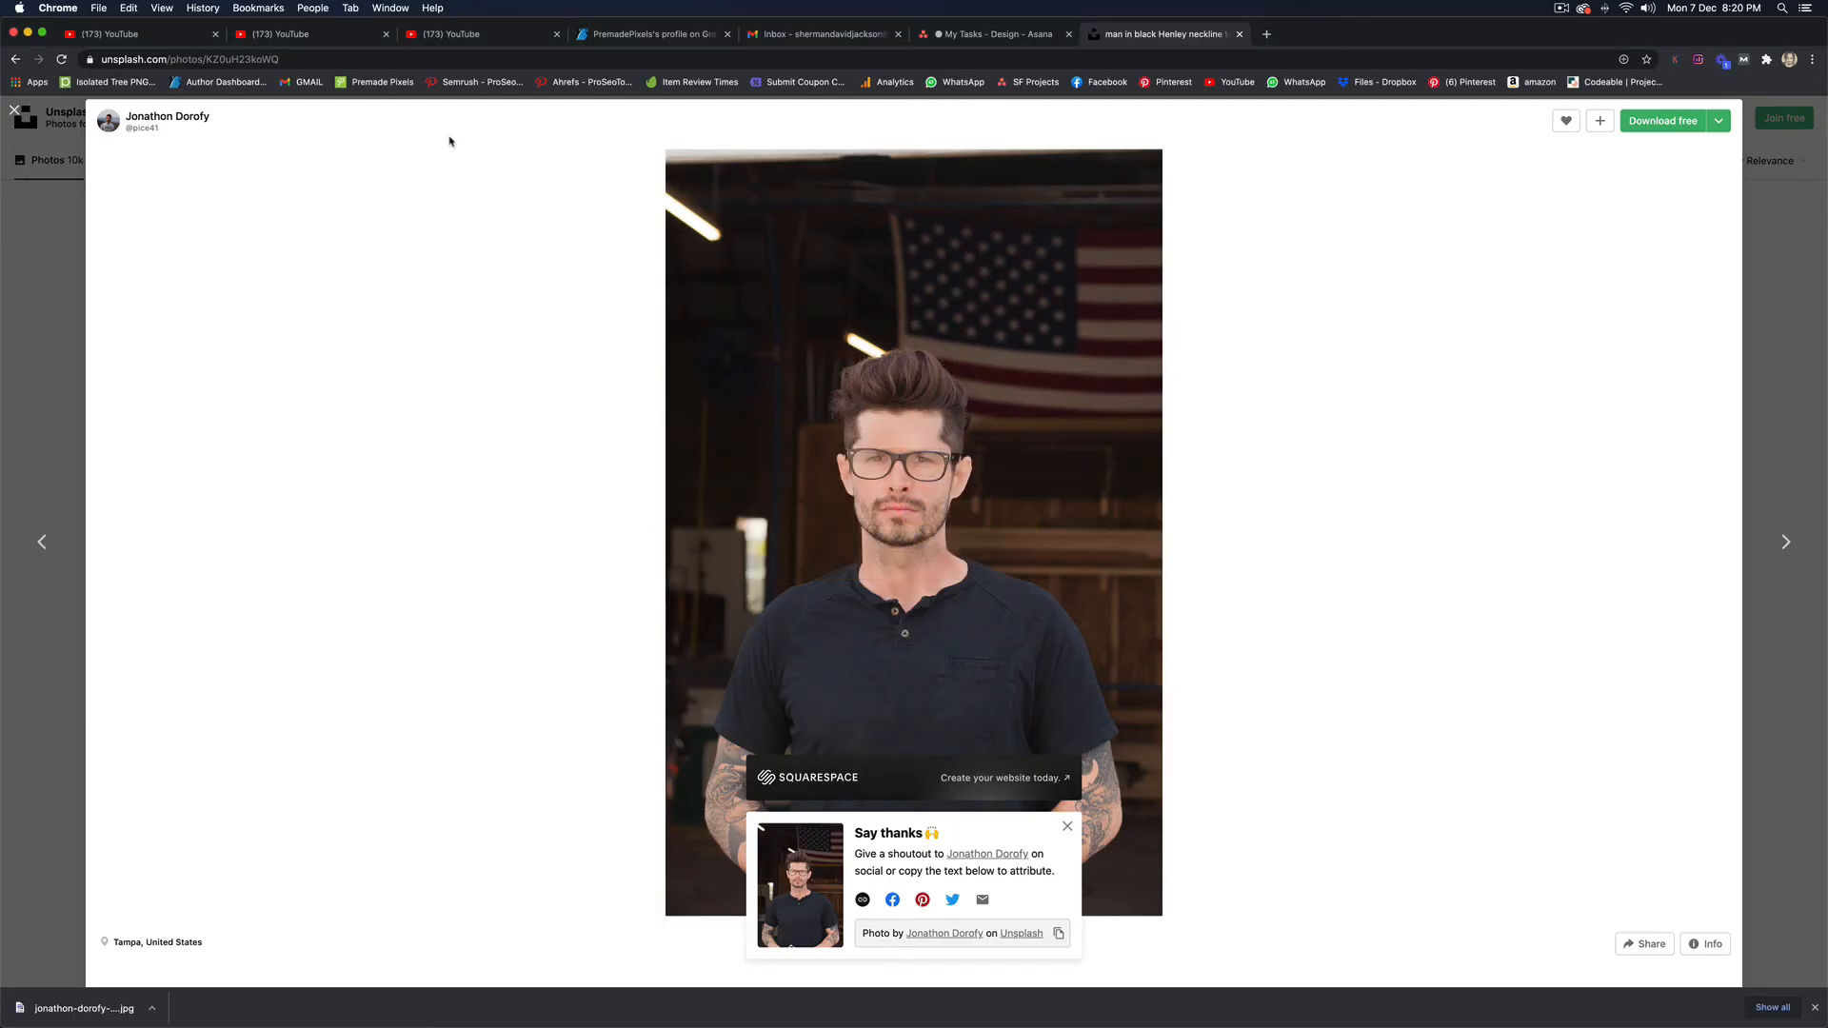
click(257, 59)
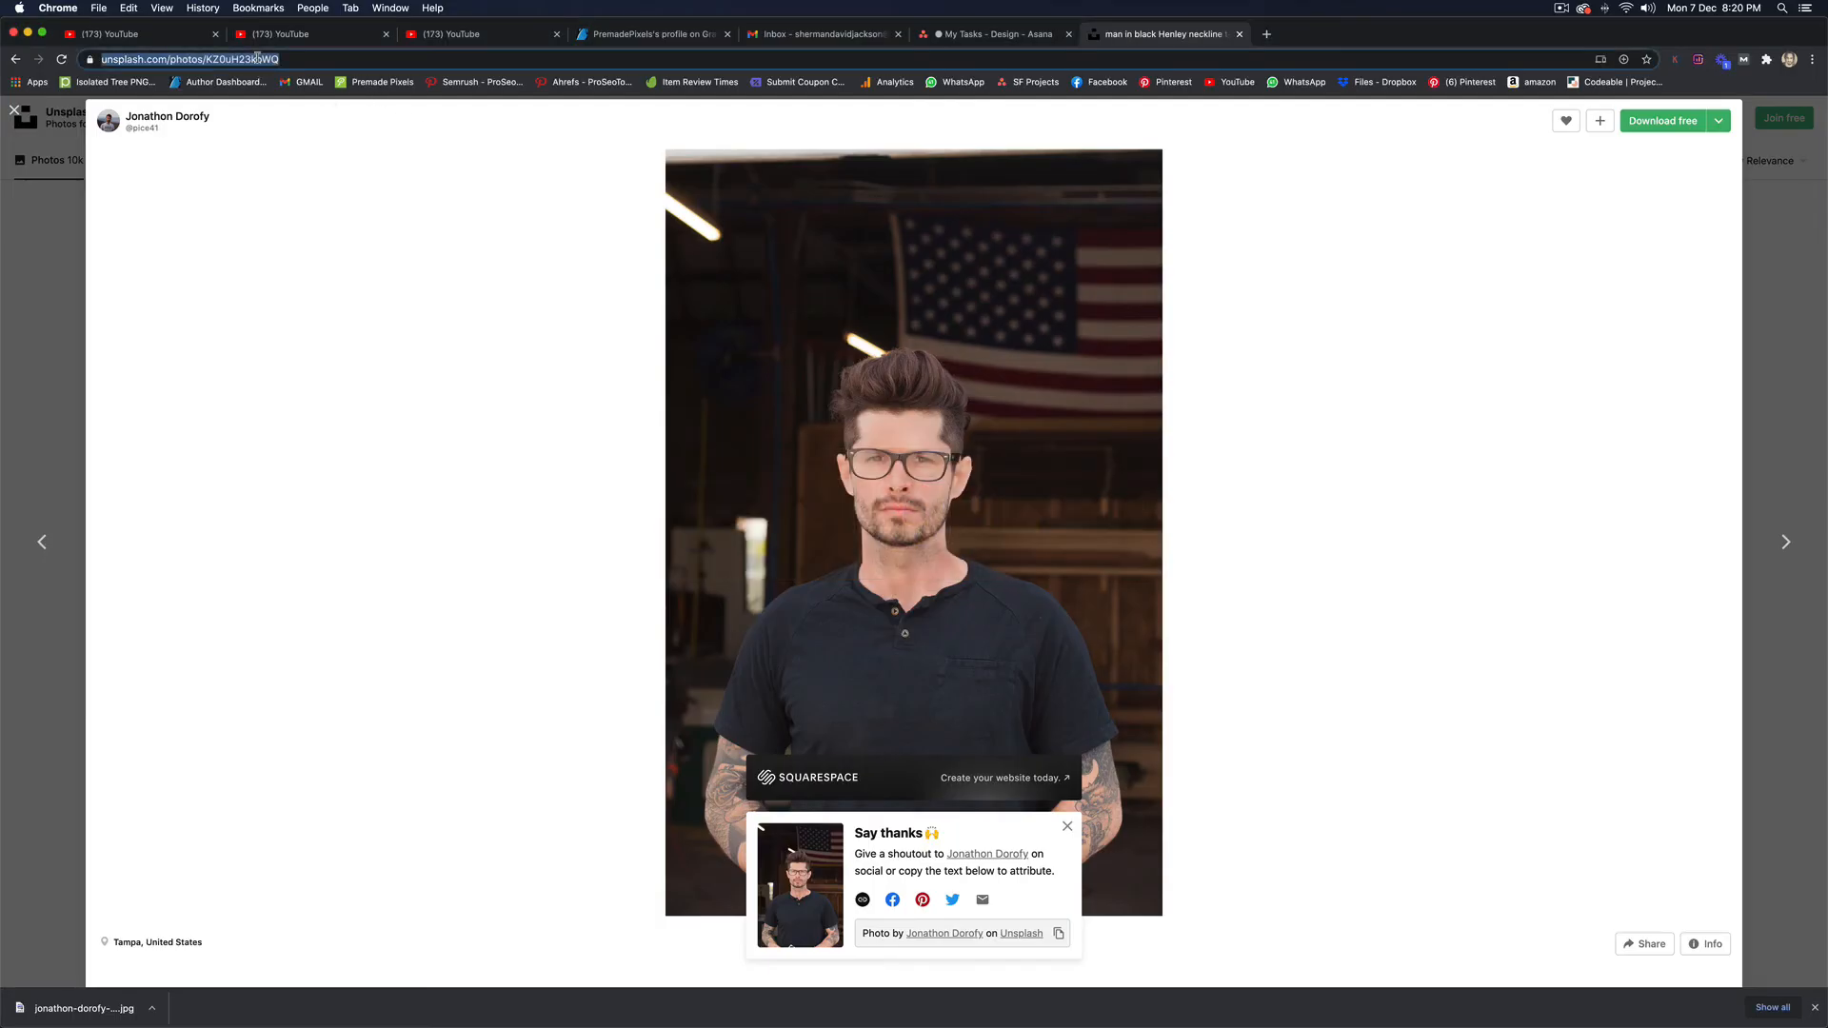
text(itn)
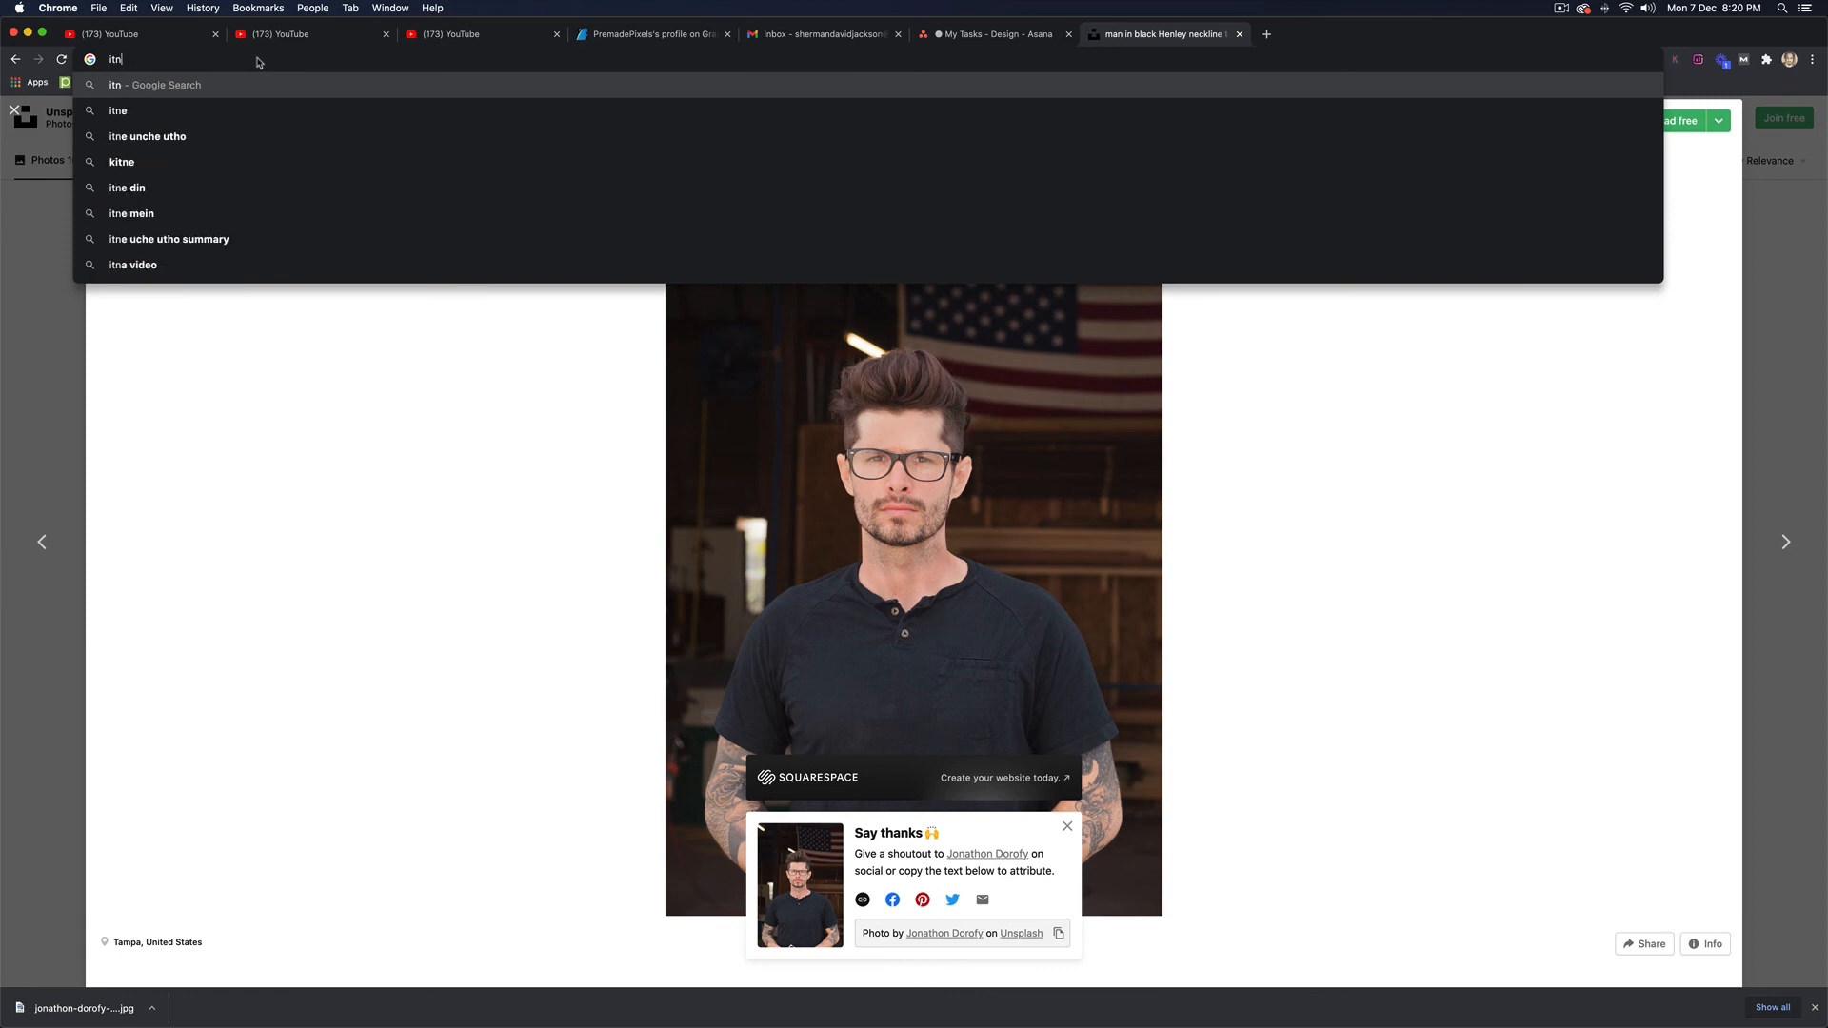
key(BackSpace)
key(BackSpace)
text(tunes logo)
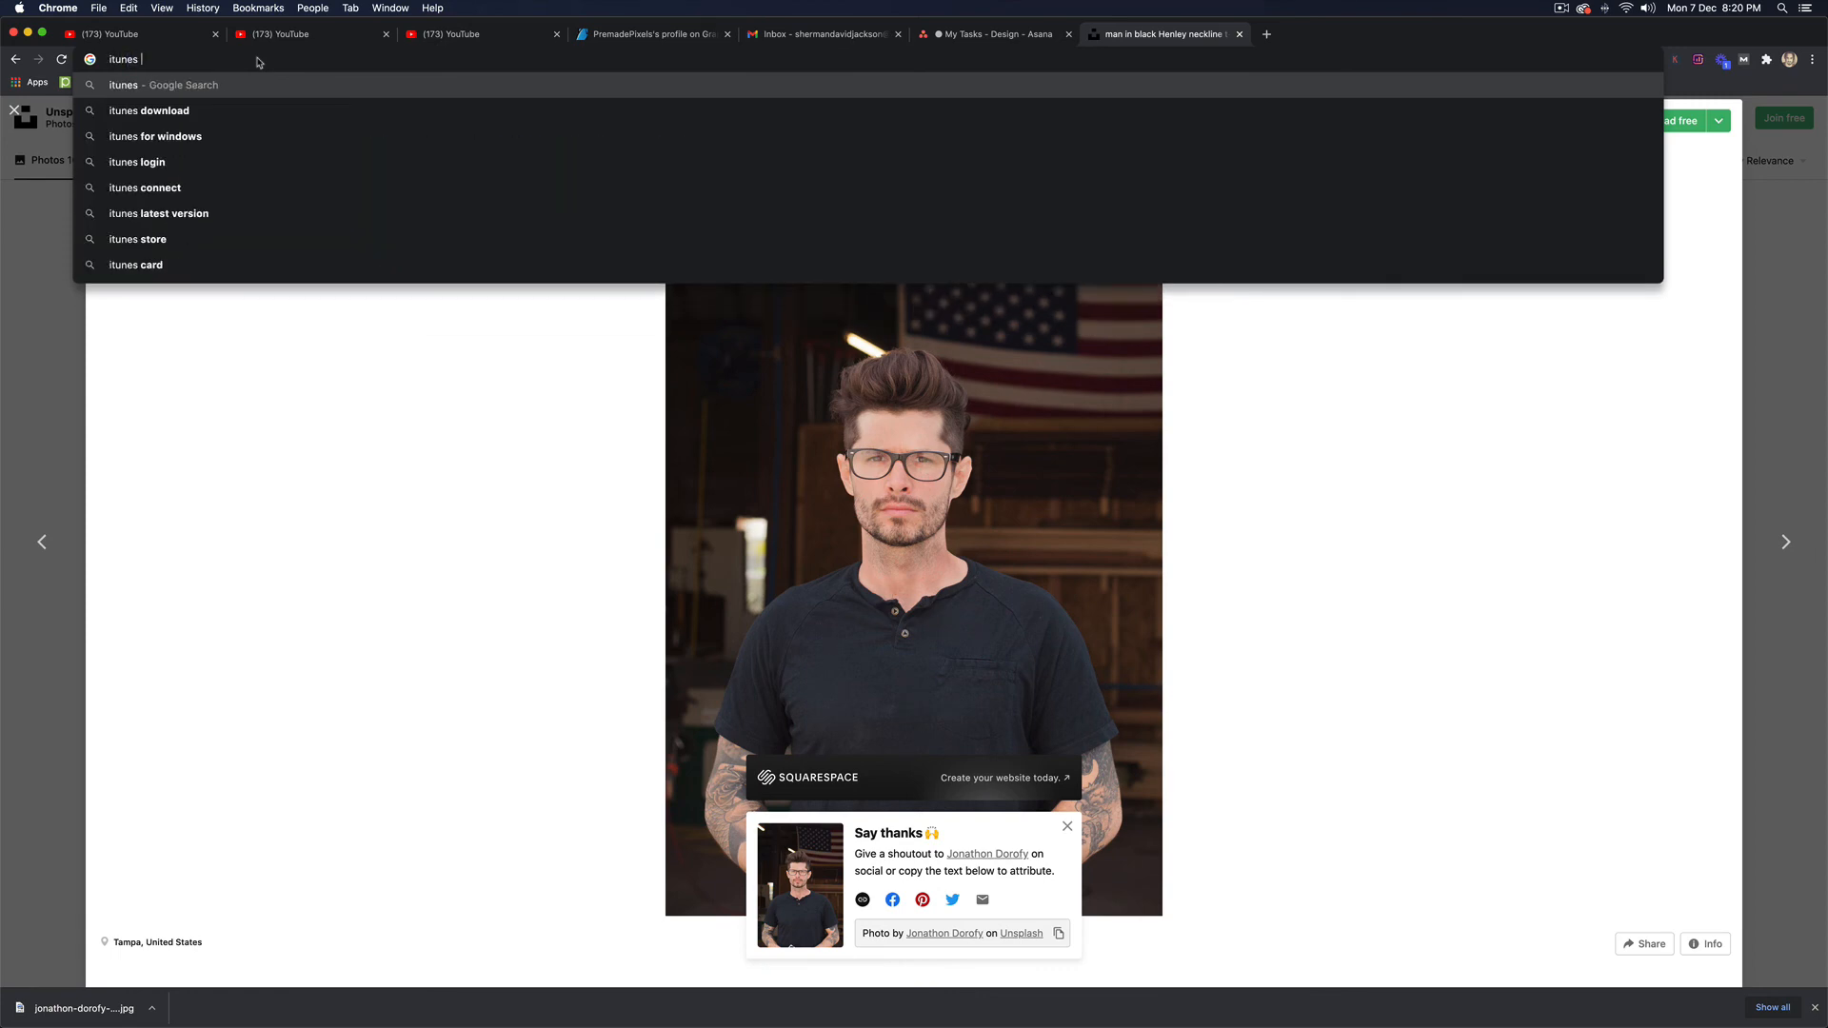
key(Return)
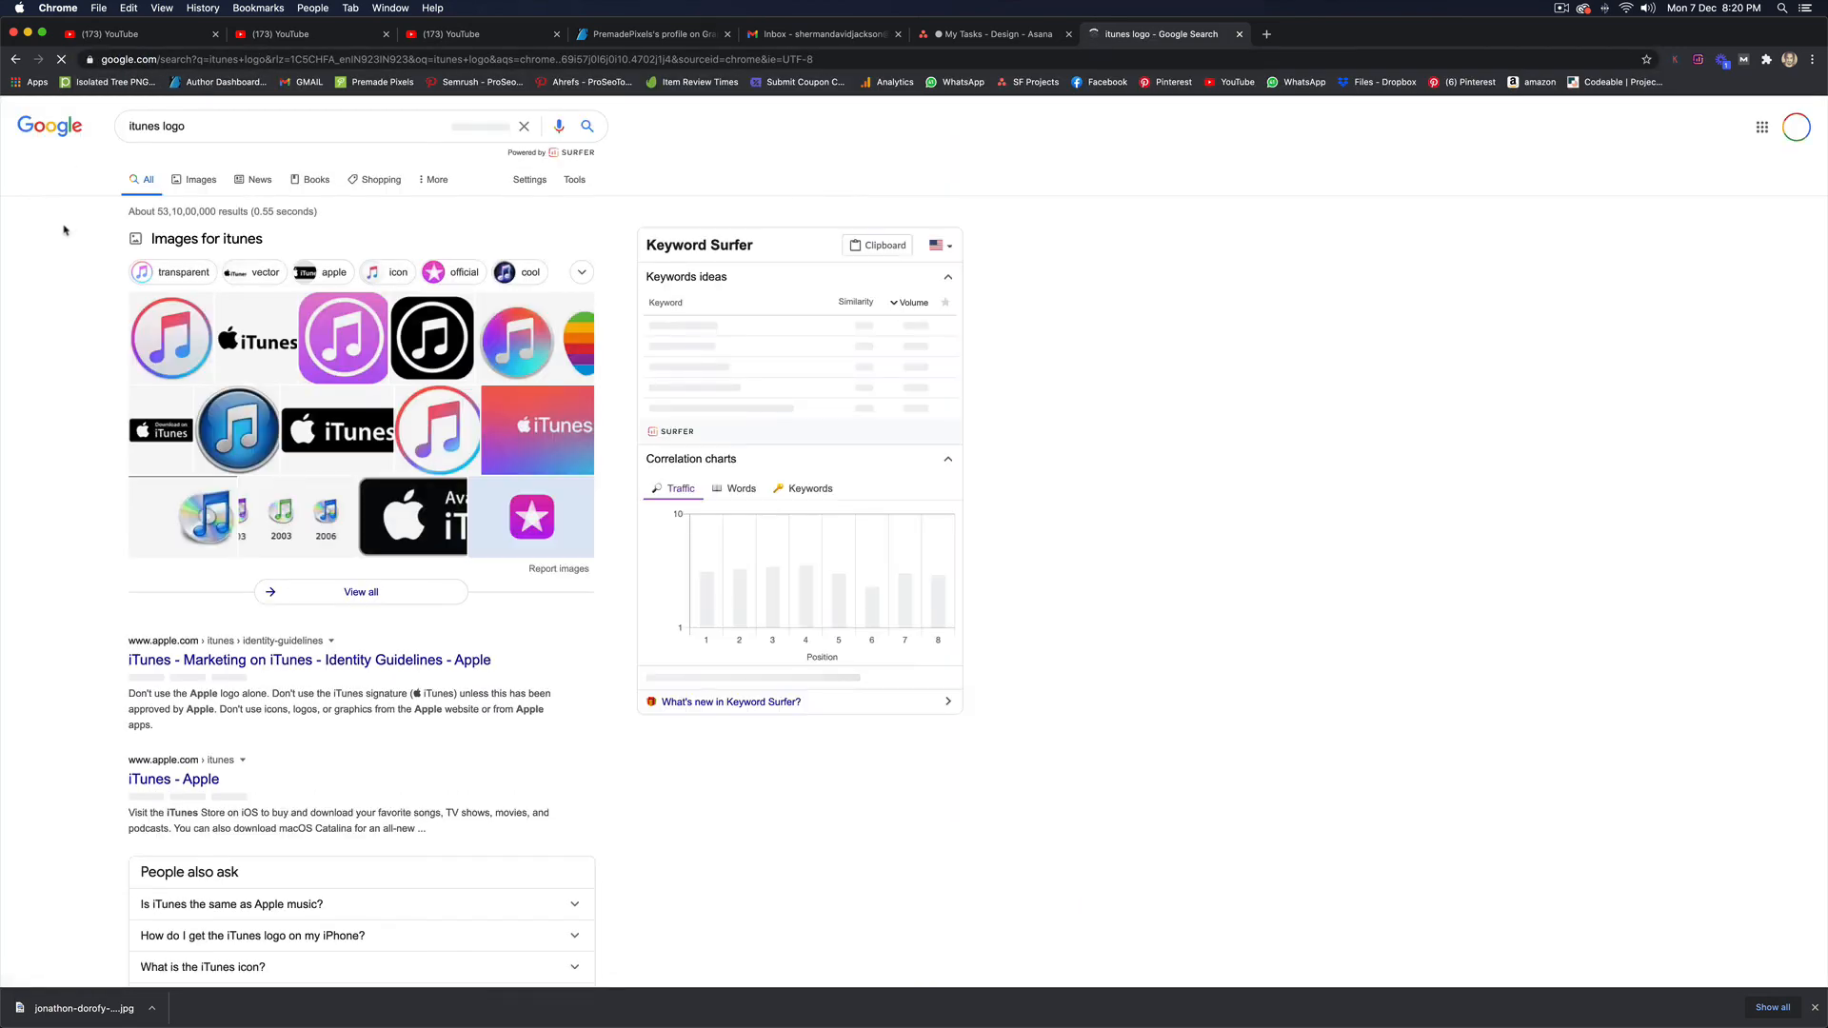
click(201, 180)
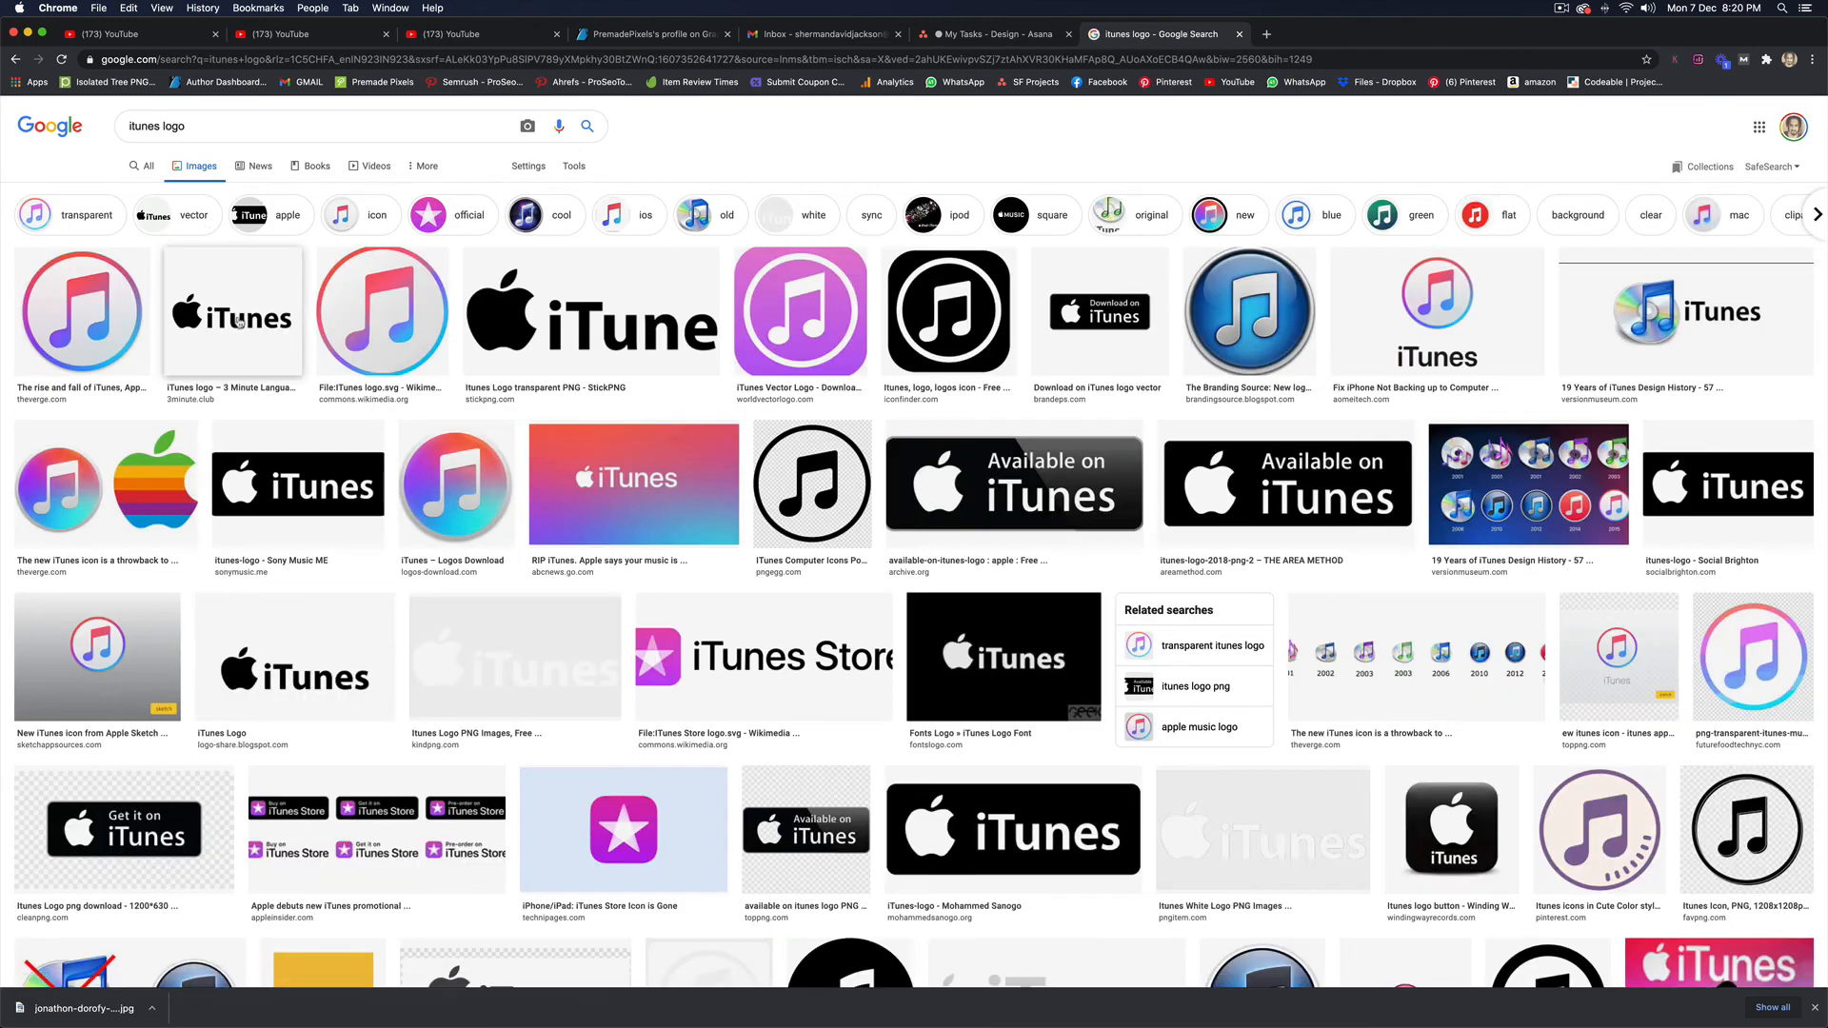
Copy the square black-on-white iTunes logo image and paste it into the album cover in Photoshop, beside the start of the SHIMMER title
click(239, 321)
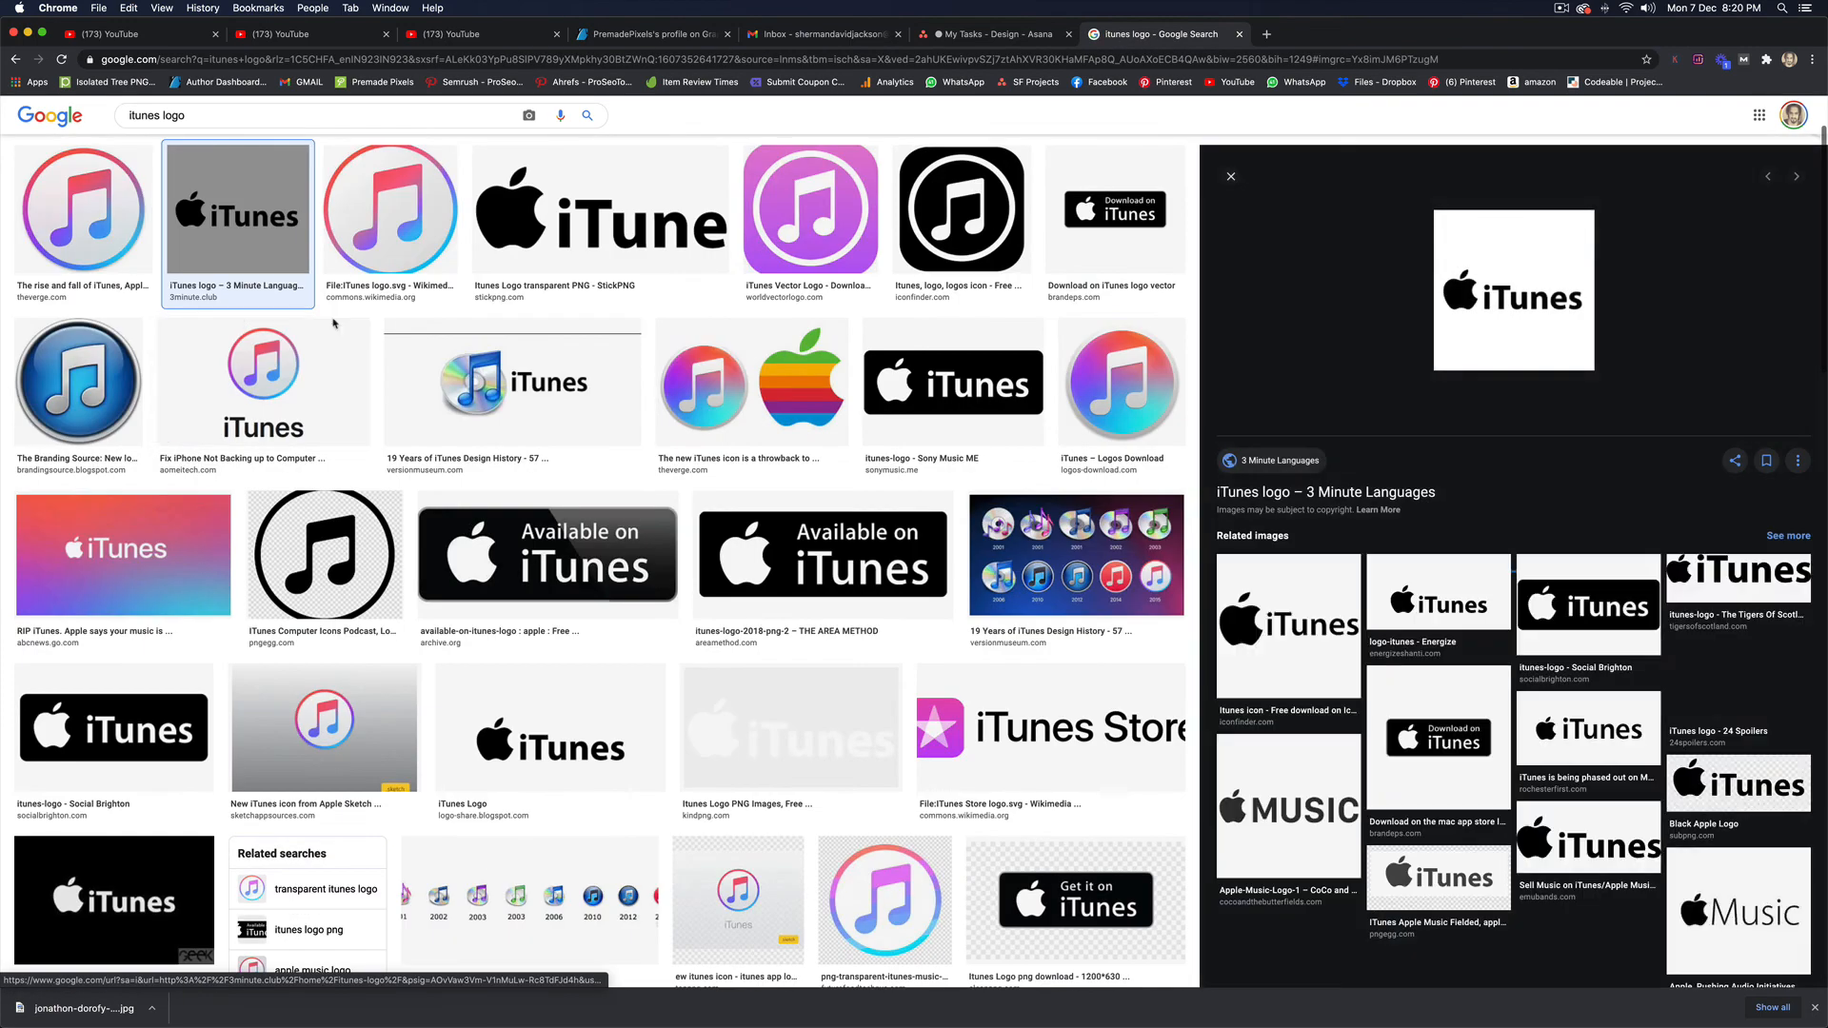
right_click(1510, 295)
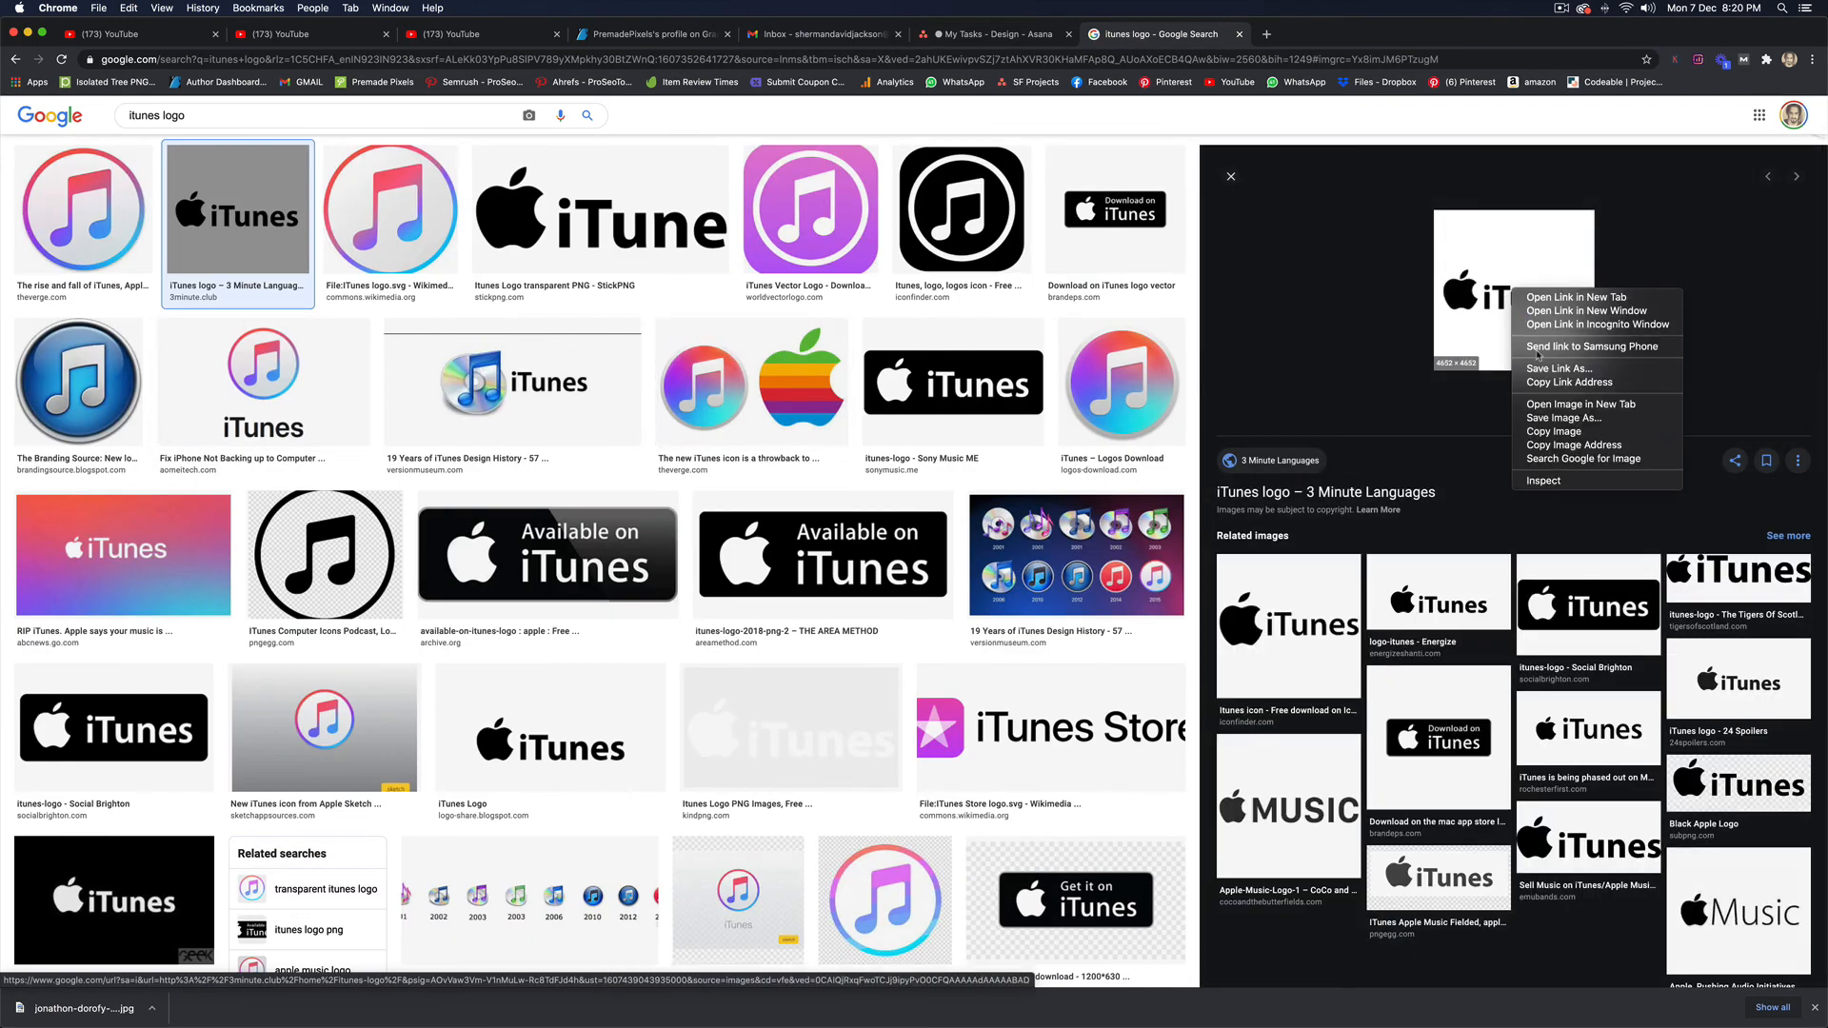
click(1556, 432)
key(super+Tab)
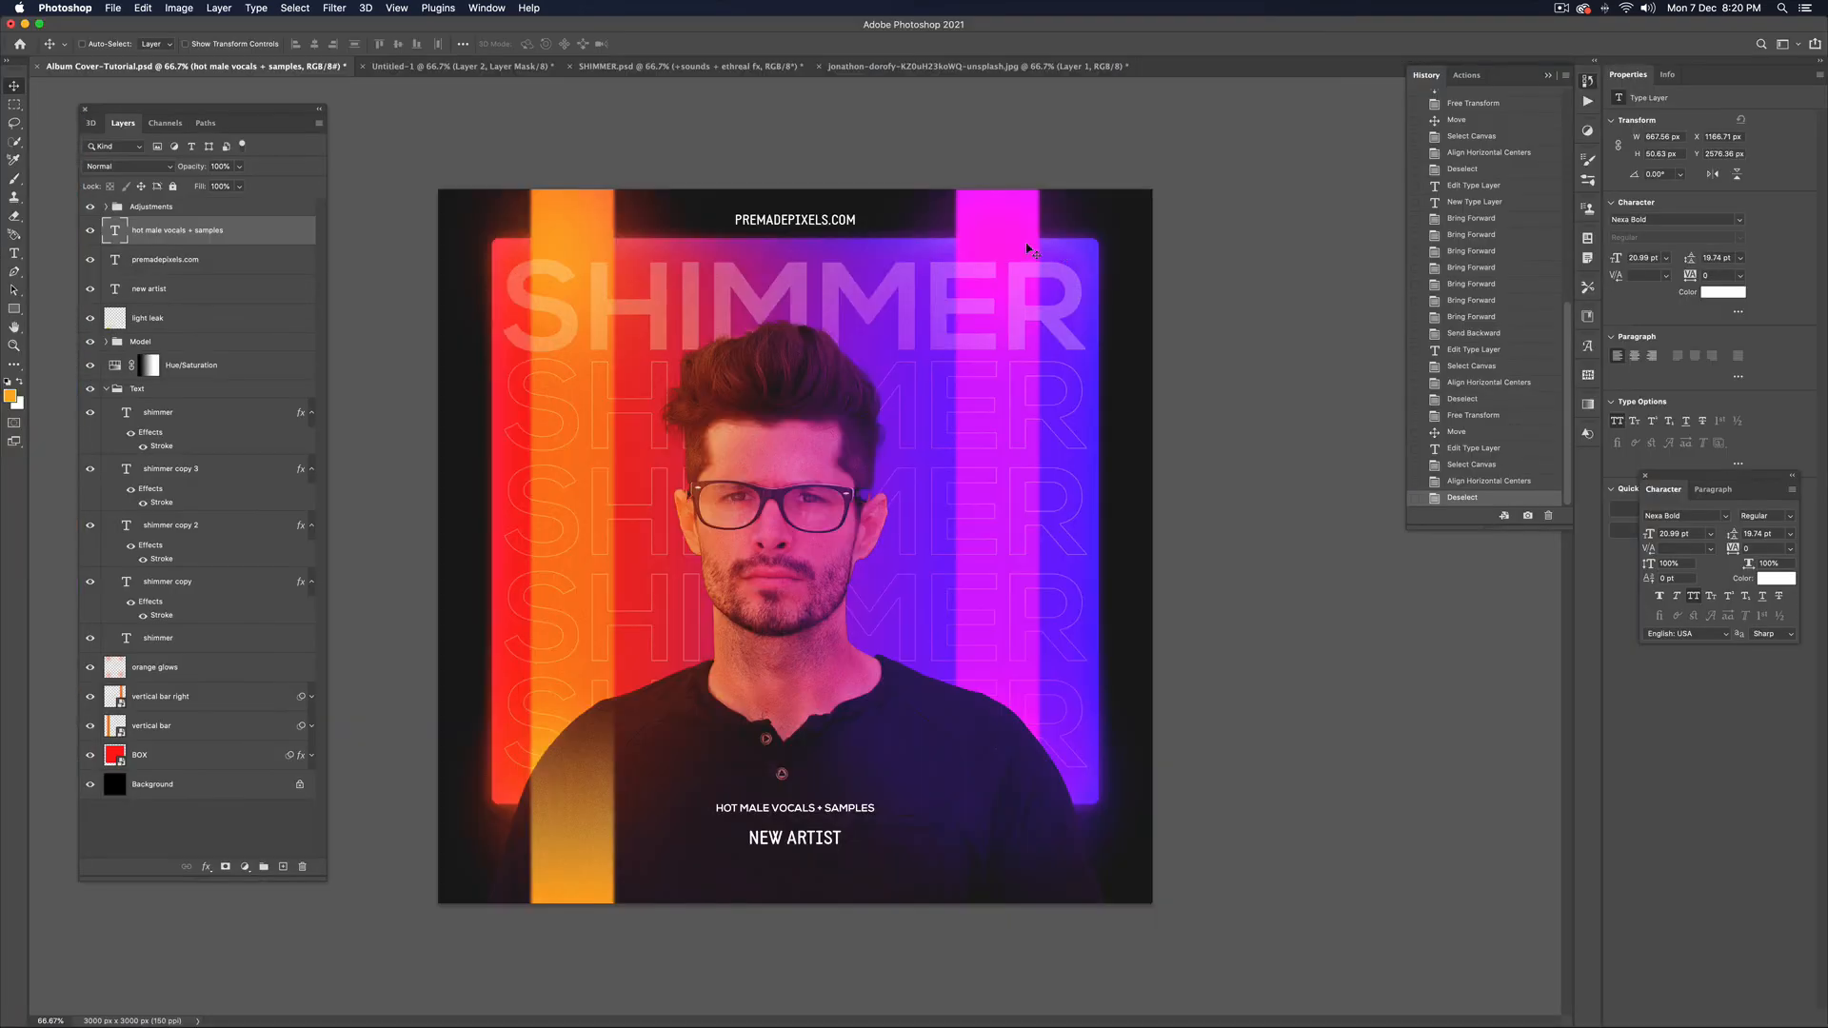
key(super+v)
drag(854, 498, 517, 220)
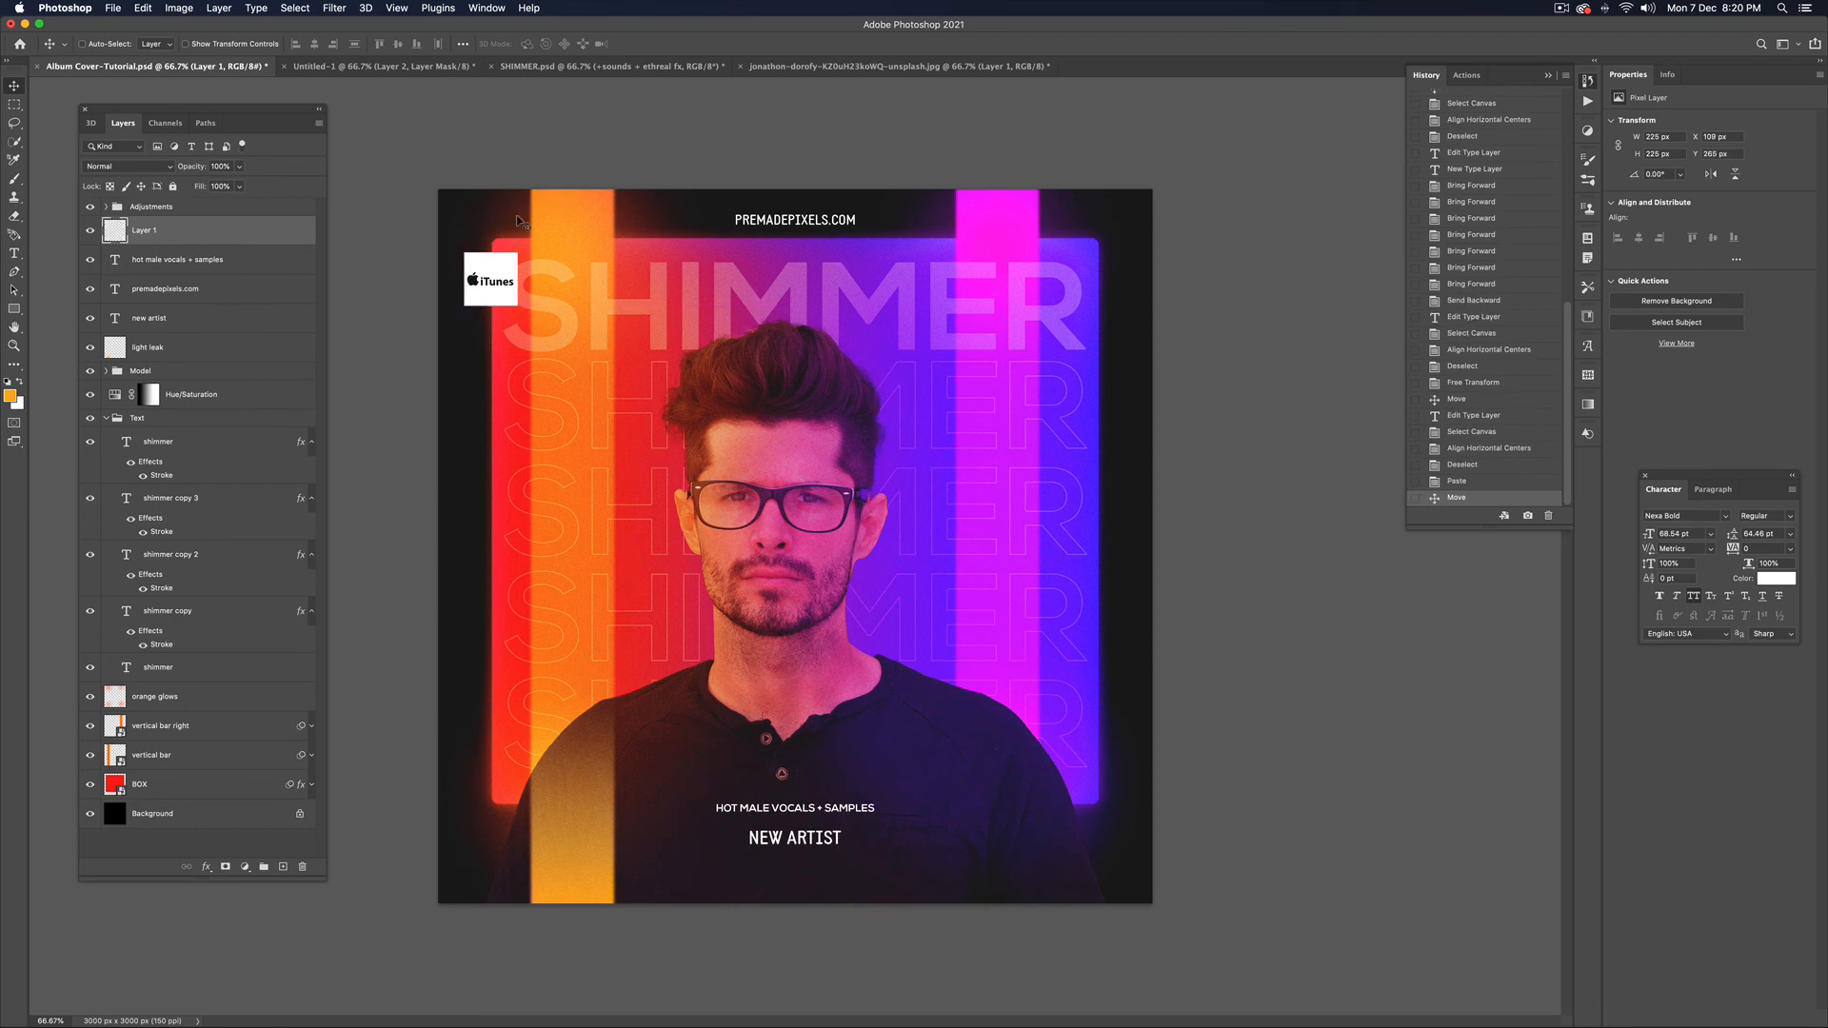
Invert the iTunes logo, set its blend mode to Screen and place it just before PREMADEPIXELS.COM at the cover's upper edge
key(super+i)
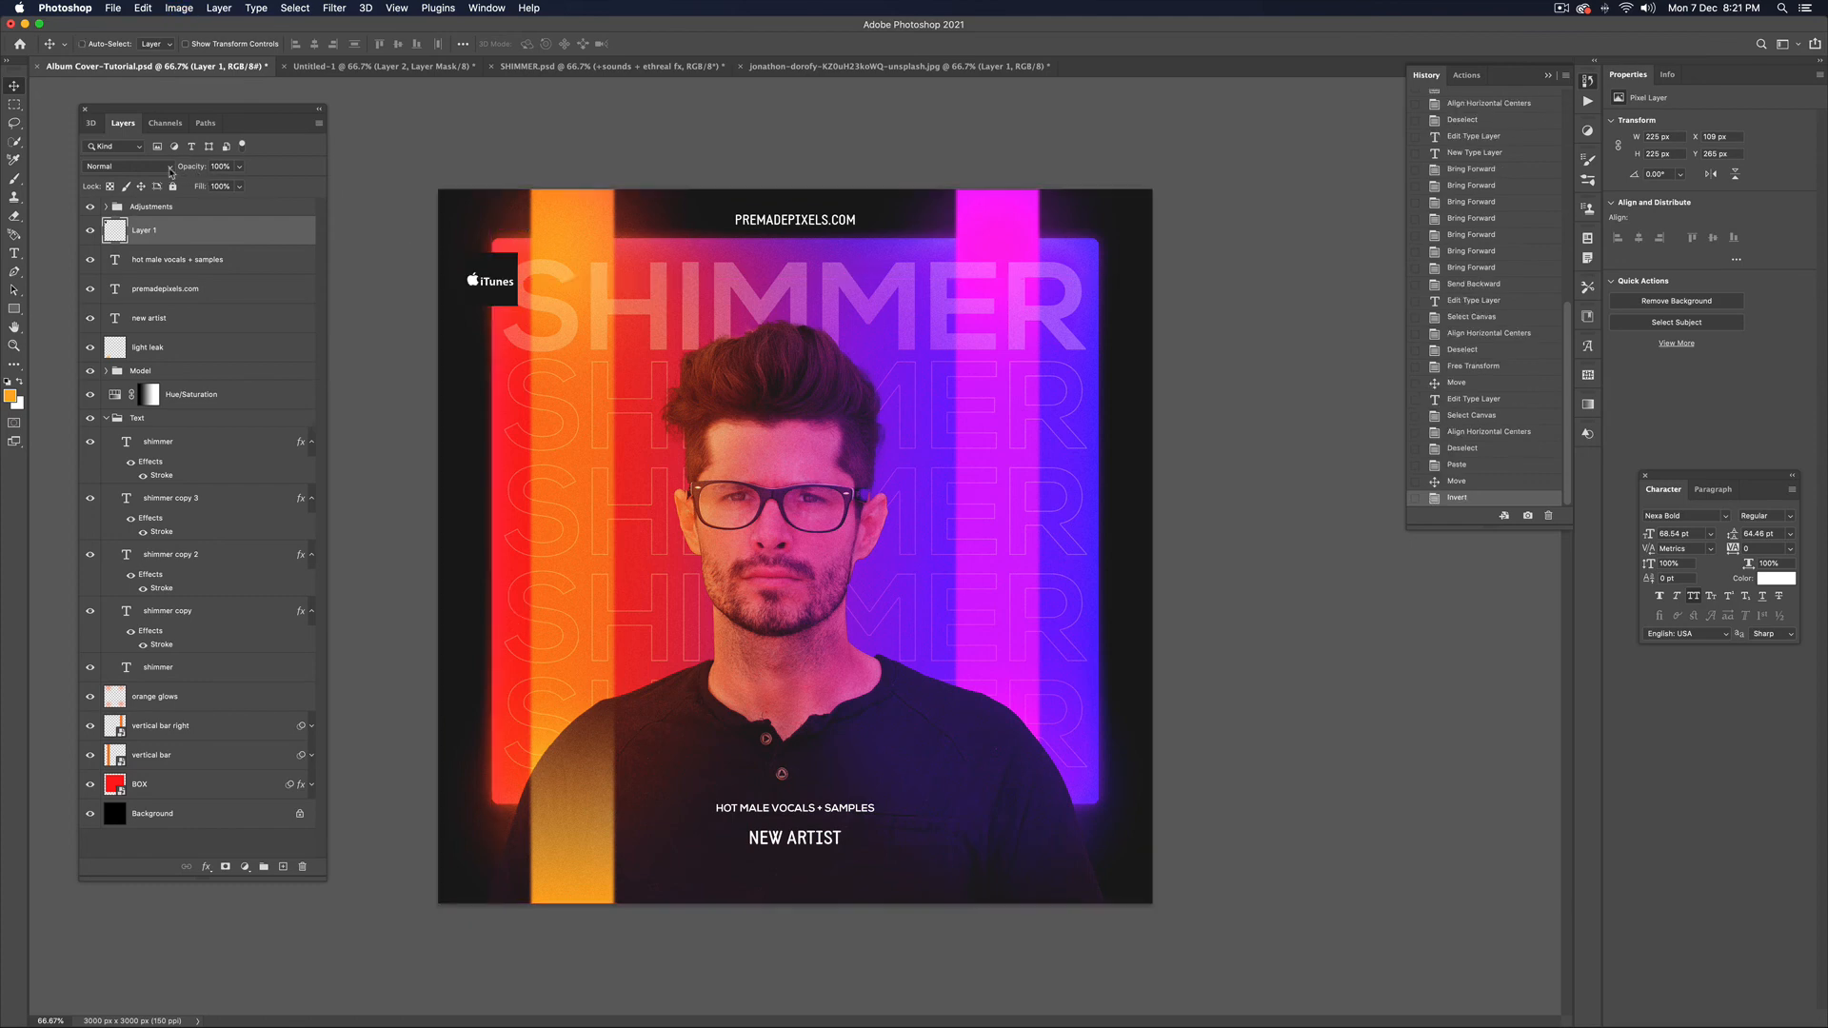
click(139, 168)
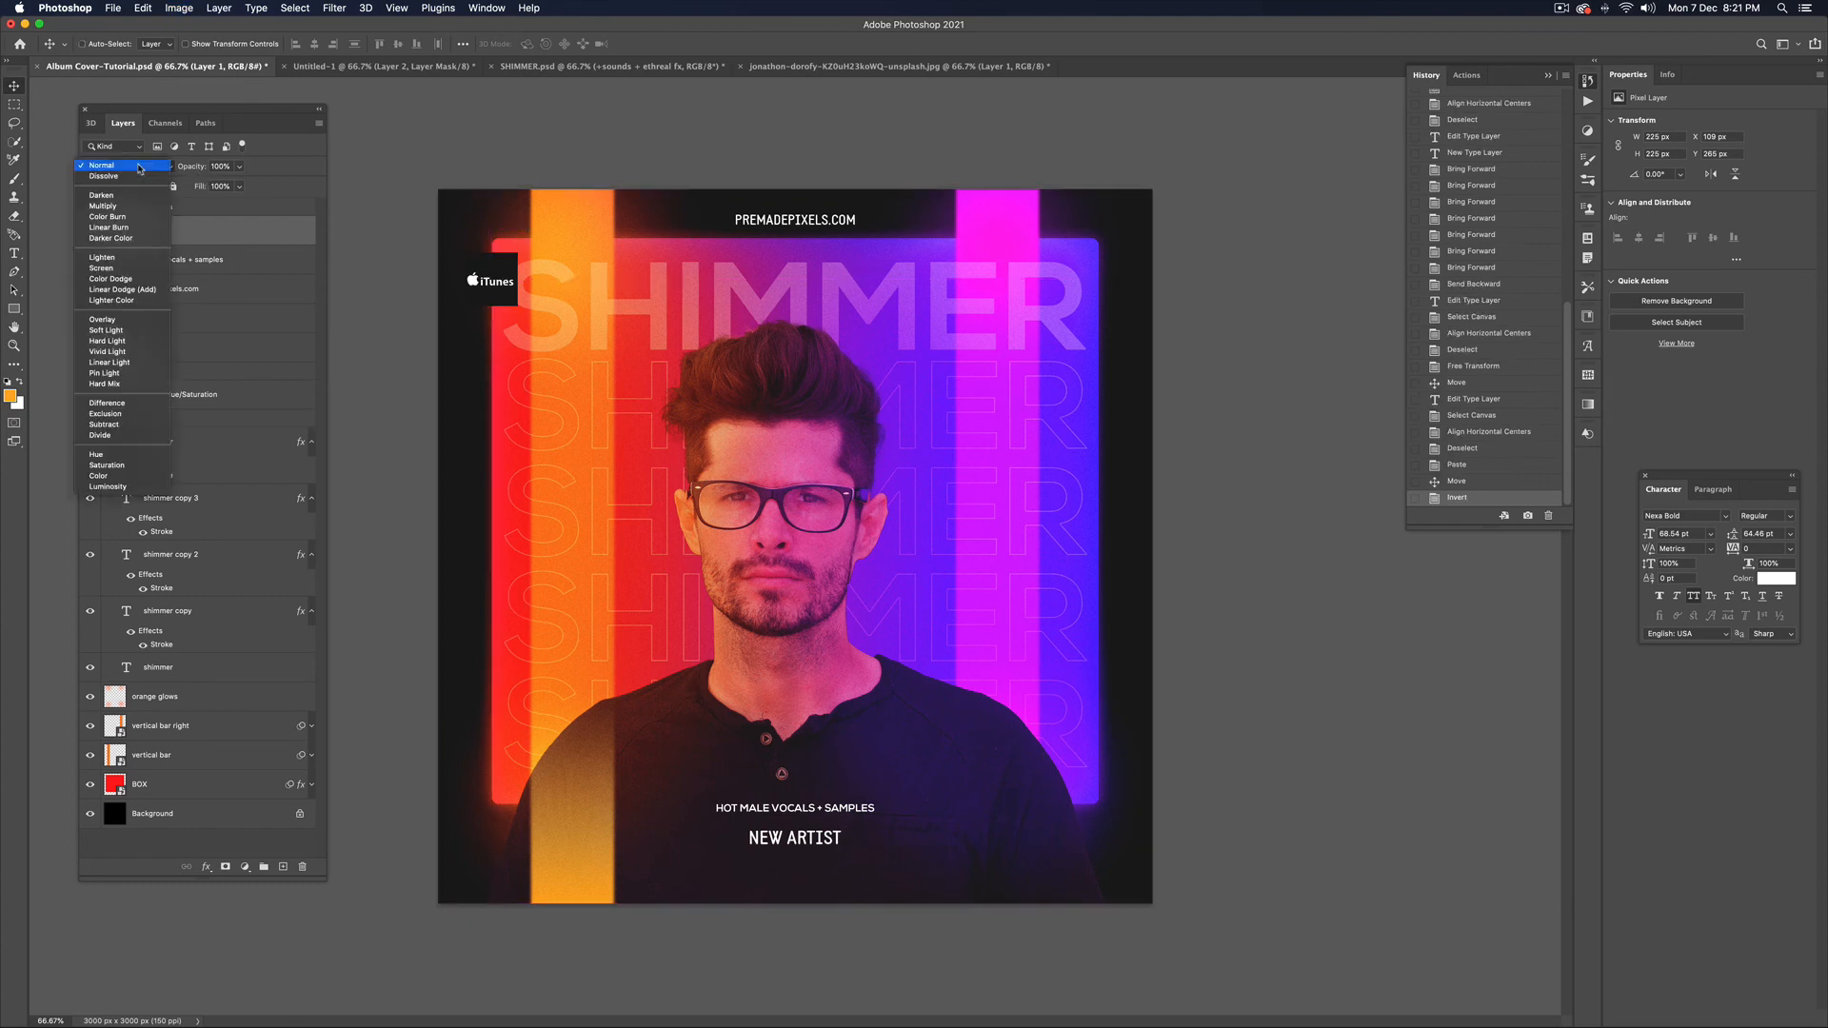
click(101, 268)
drag(525, 290, 722, 284)
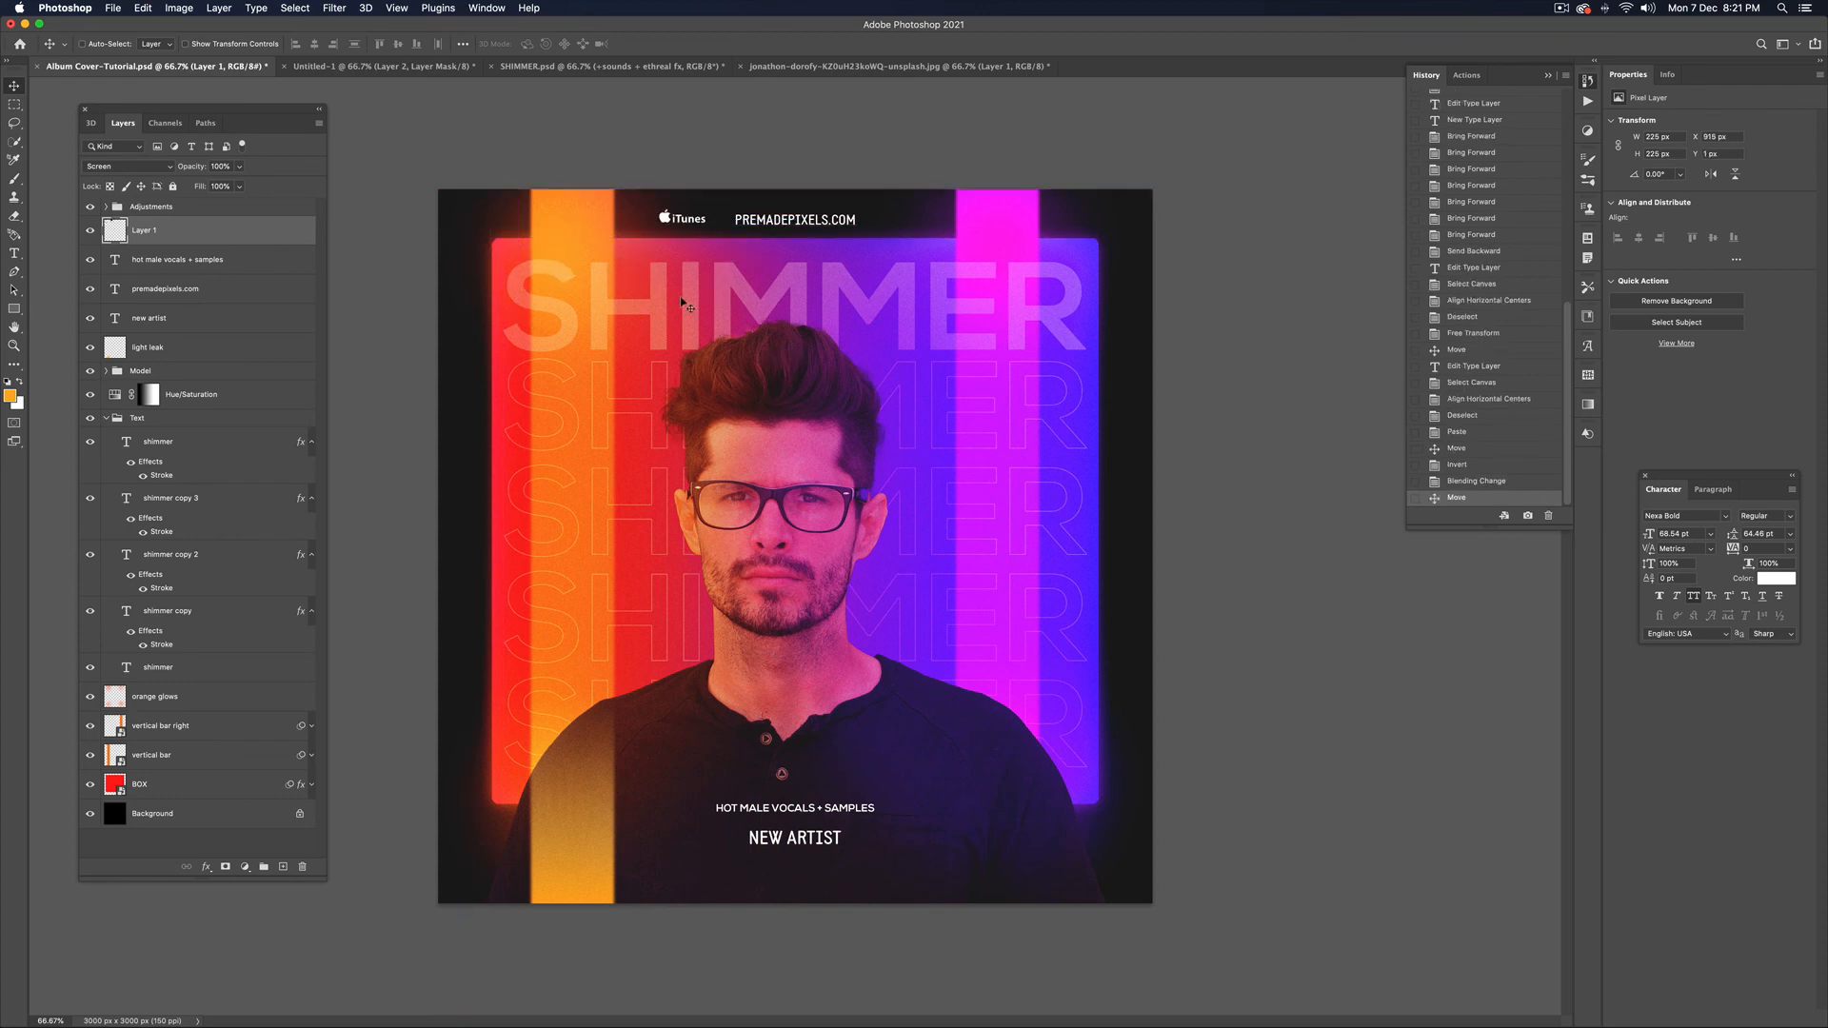
Switch to Chrome, search Google Images for spotify logo and copy the black horizontal Spotify logo with the transparent background
key(super+Tab)
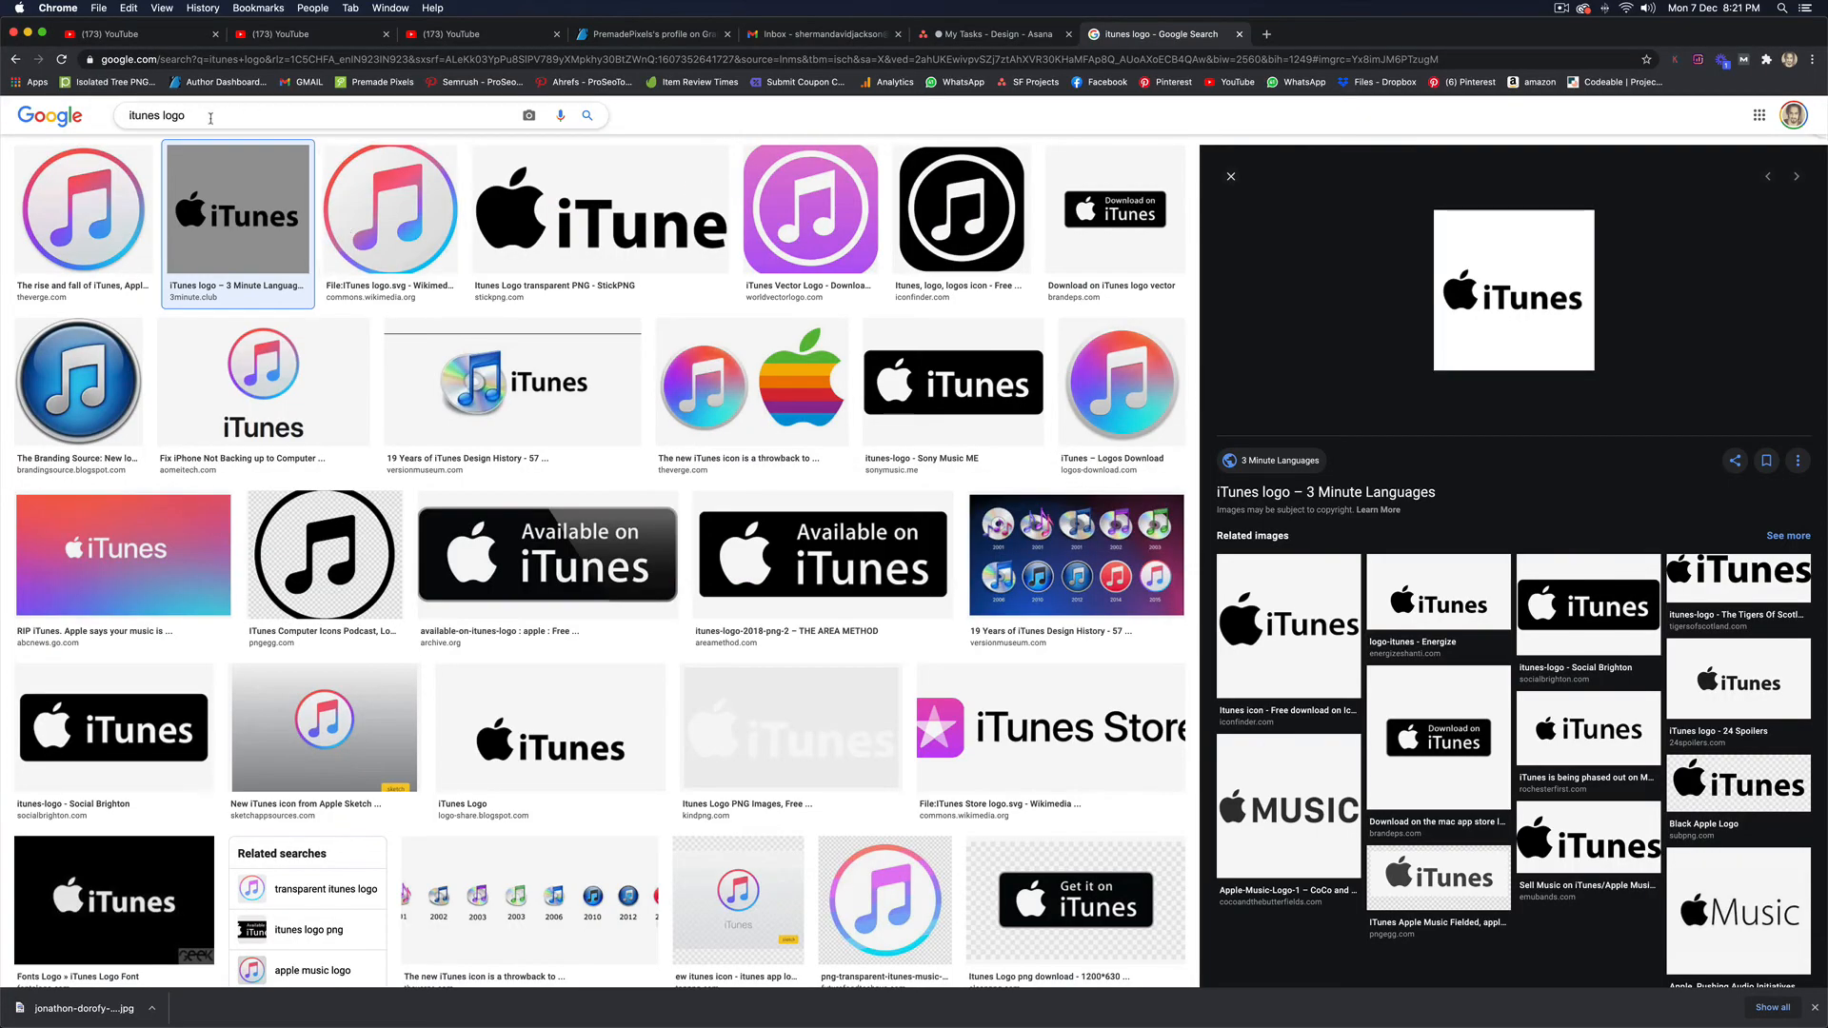
double_click(146, 115)
text(spotify)
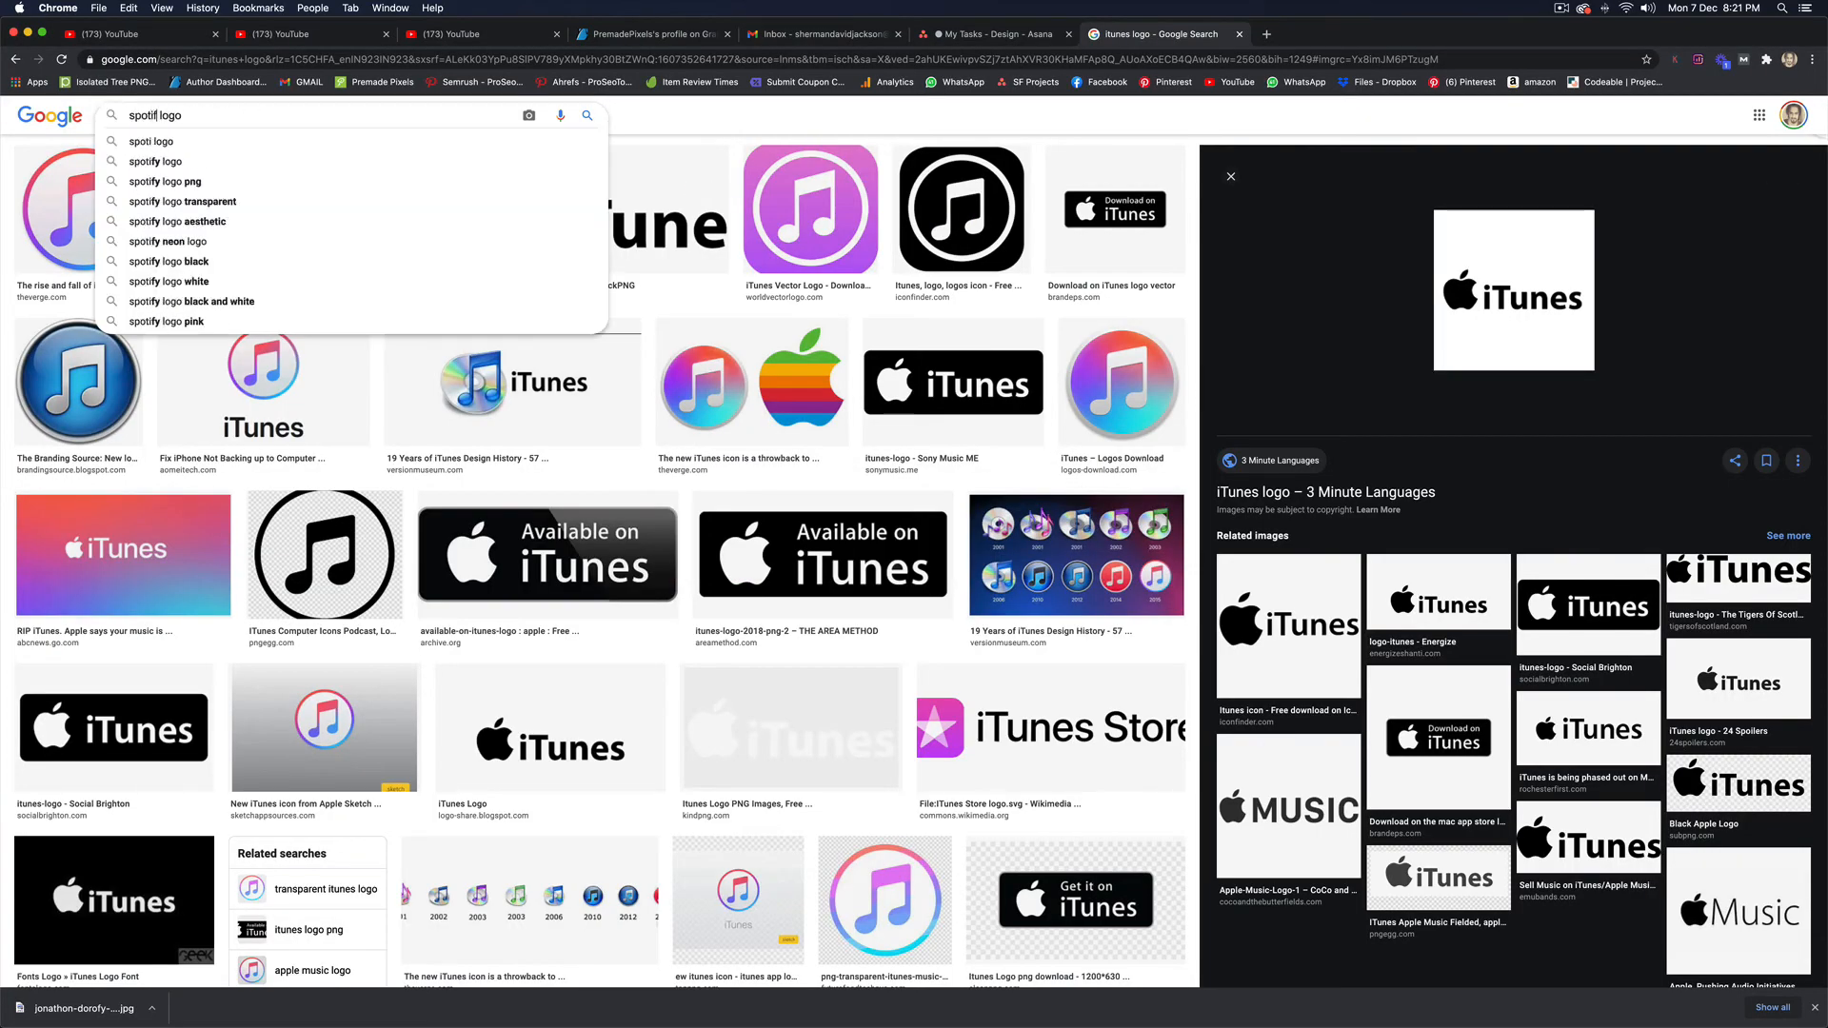
key(Return)
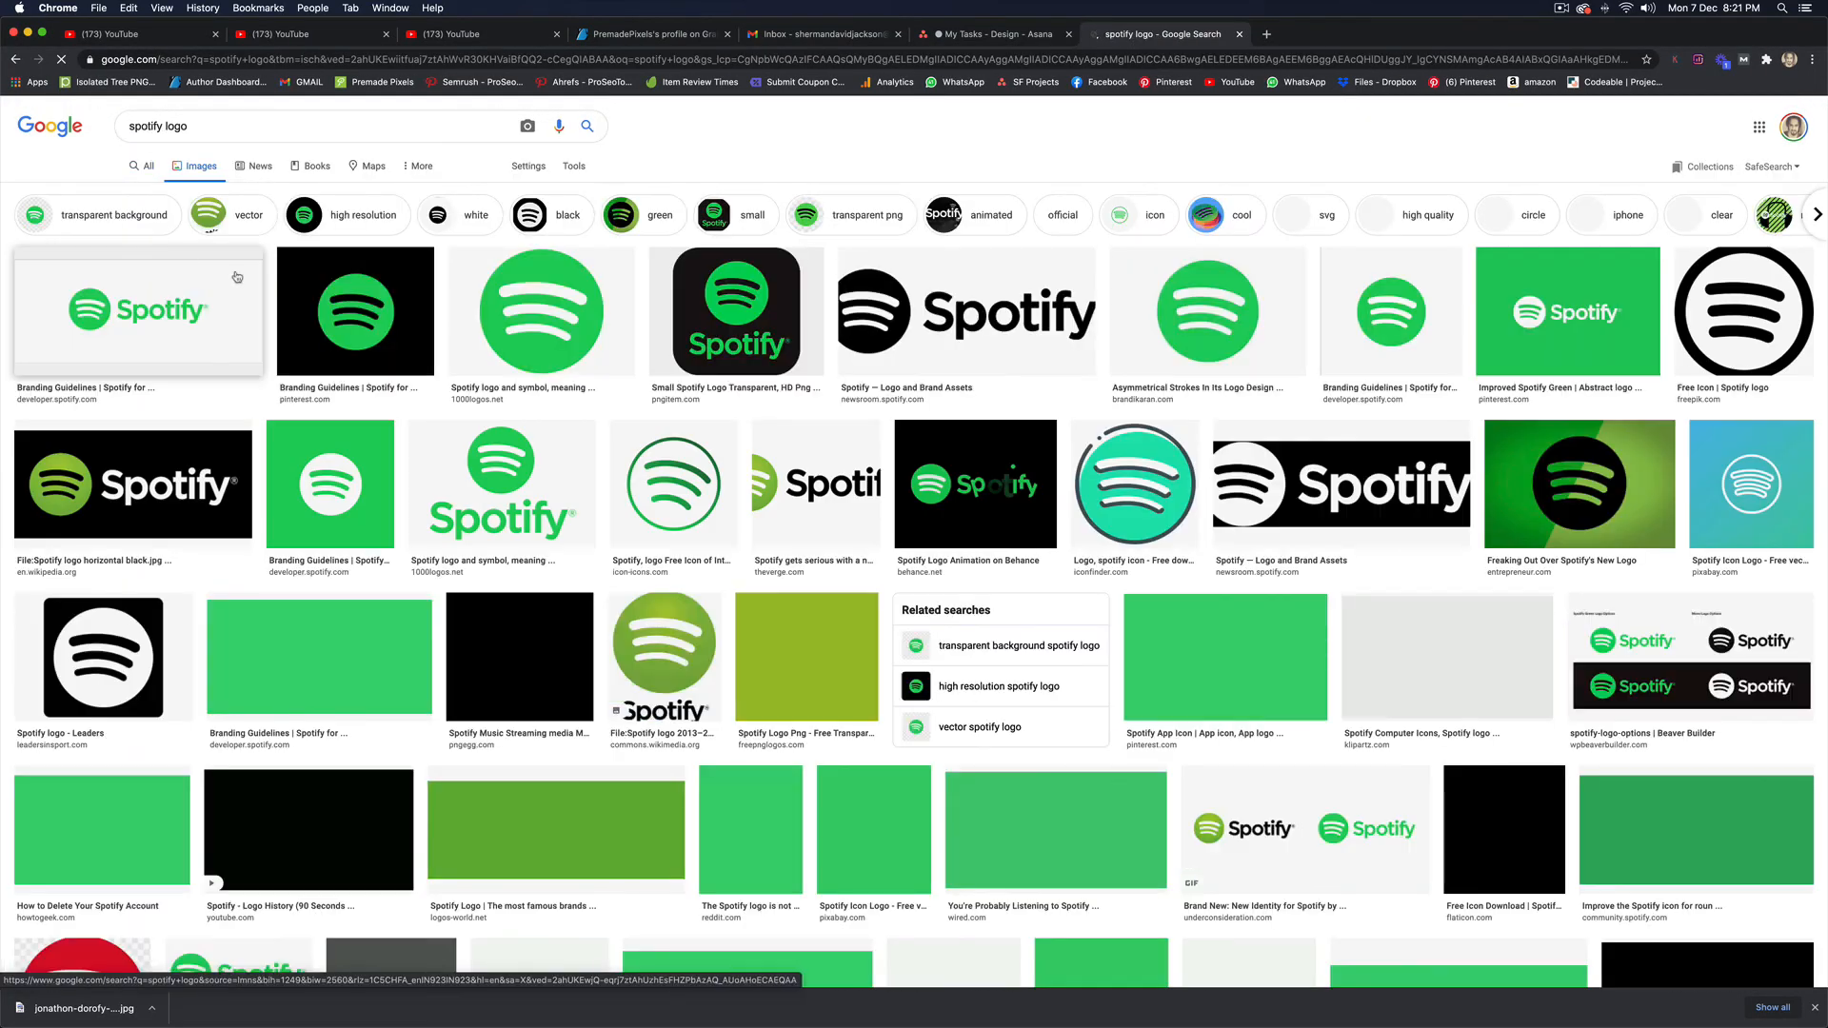
click(952, 340)
right_click(1343, 270)
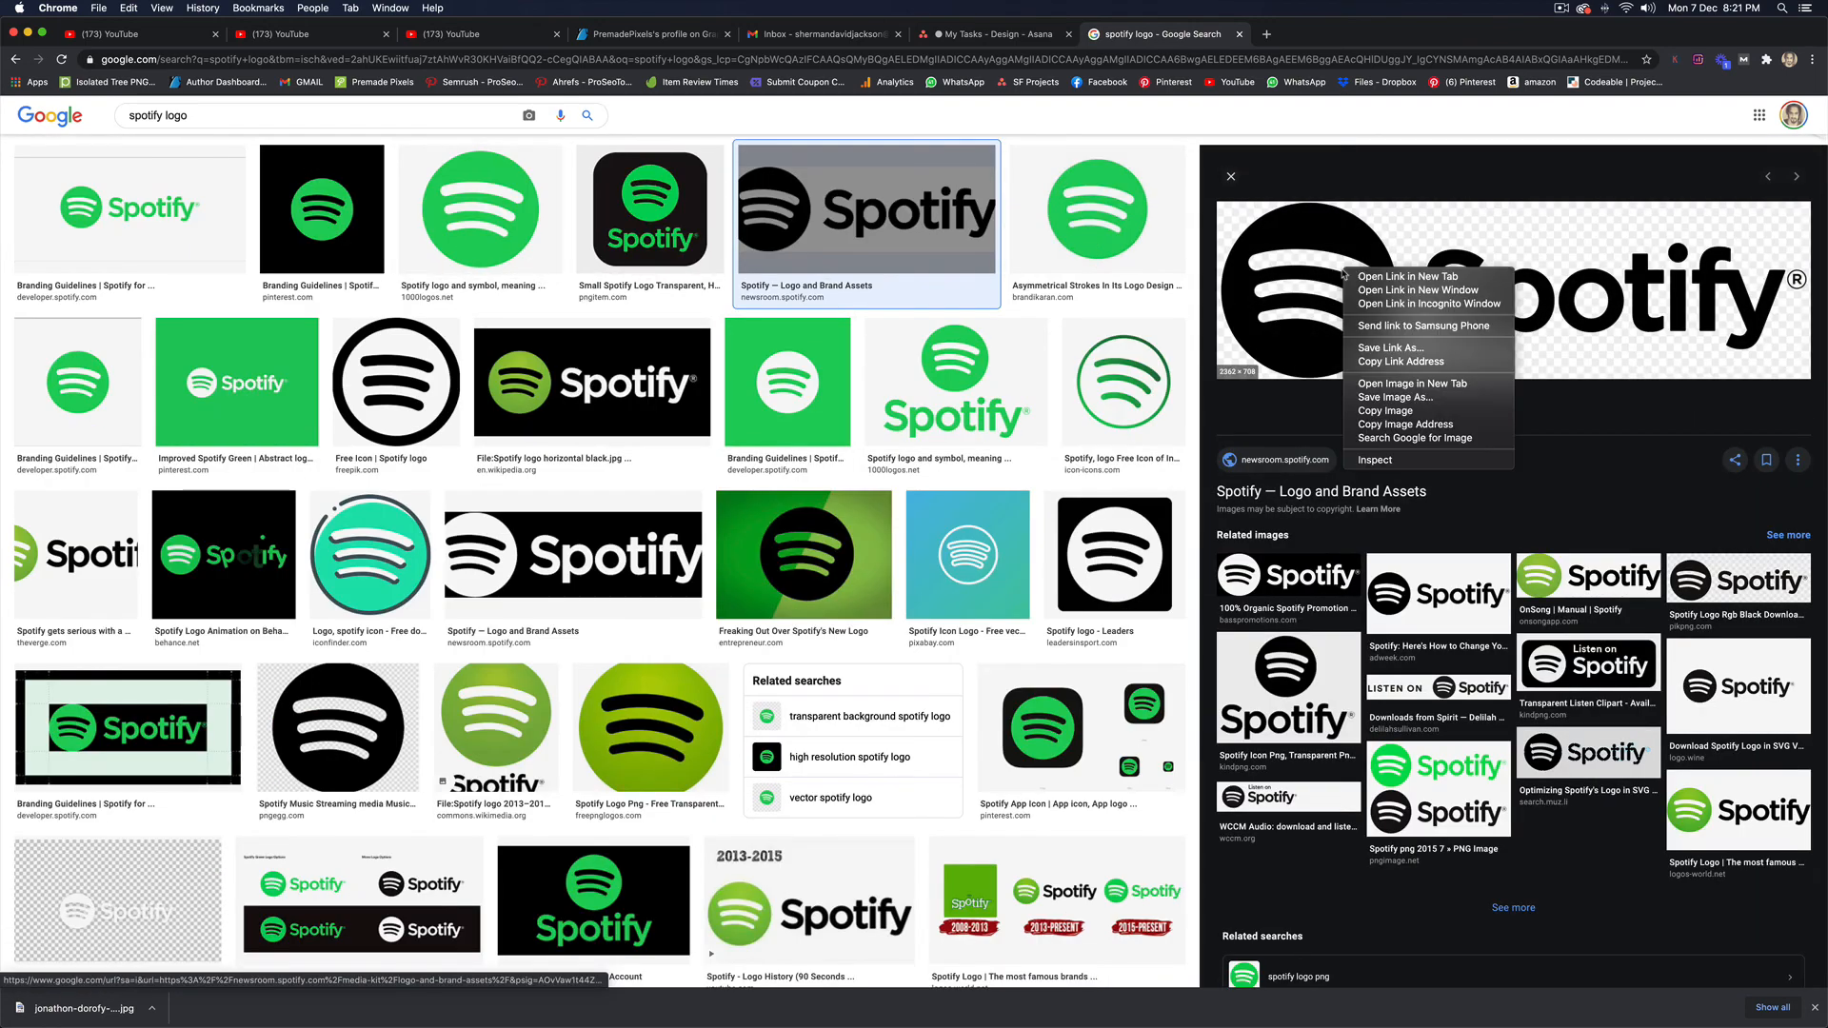
click(1385, 410)
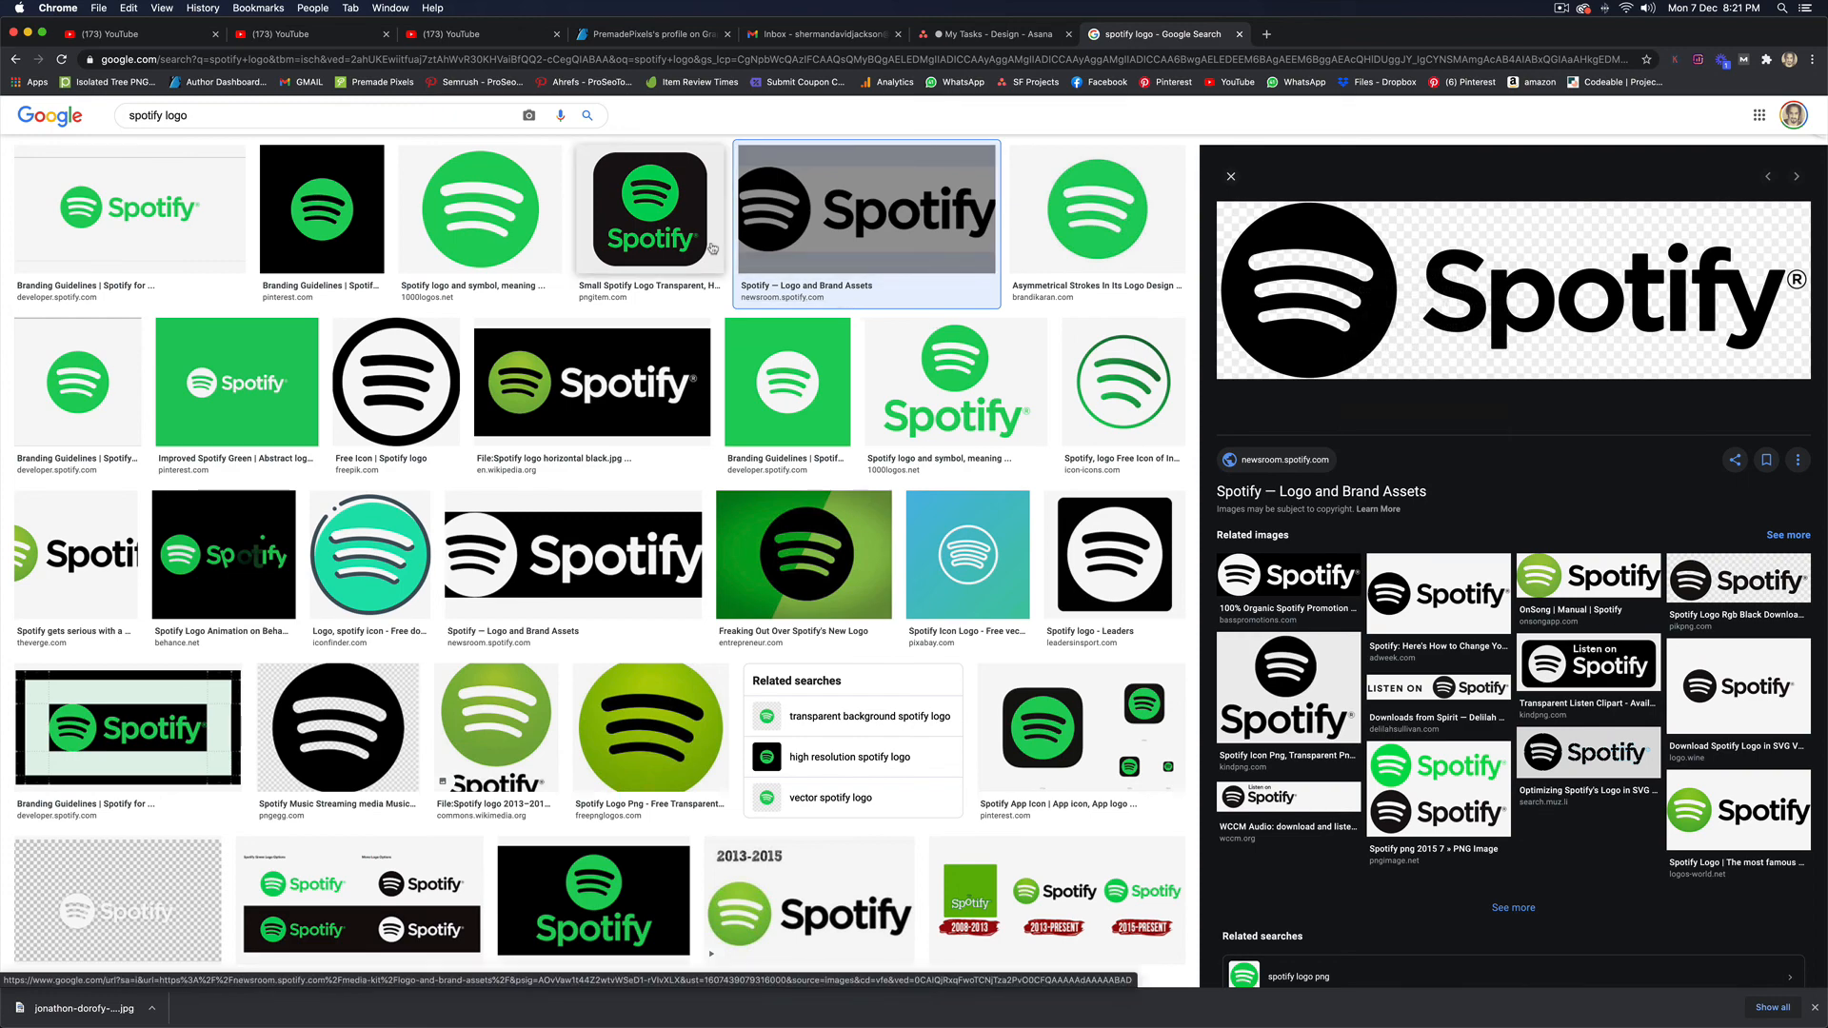
Switch to Photoshop, paste the Spotify logo into the album cover and scale it down to sit just after PREMADEPIXELS.COM
key(super+Tab)
key(super+v)
key(super+t)
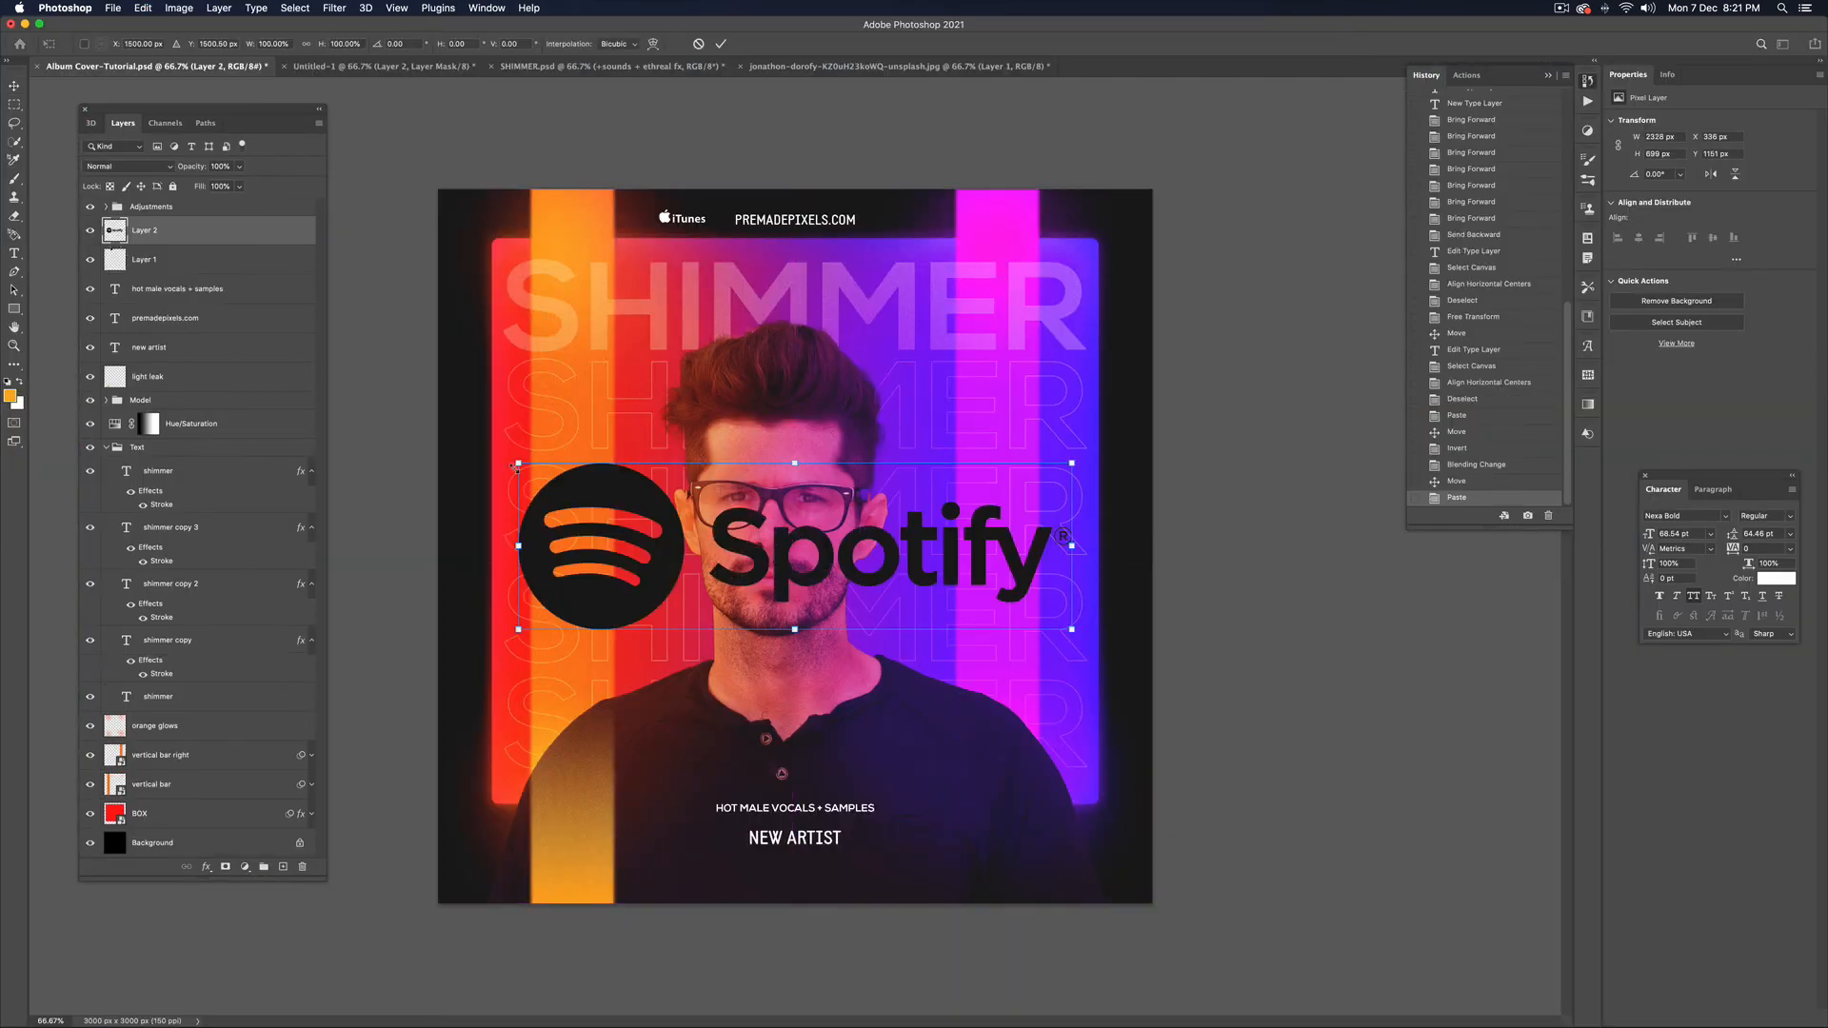
drag(512, 463, 935, 230)
key(Return)
Invert the Spotify logo to white, size it to about 268 px wide and nudge it closer to PREMADEPIXELS.COM
key(super+i)
key(super+t)
key(Return)
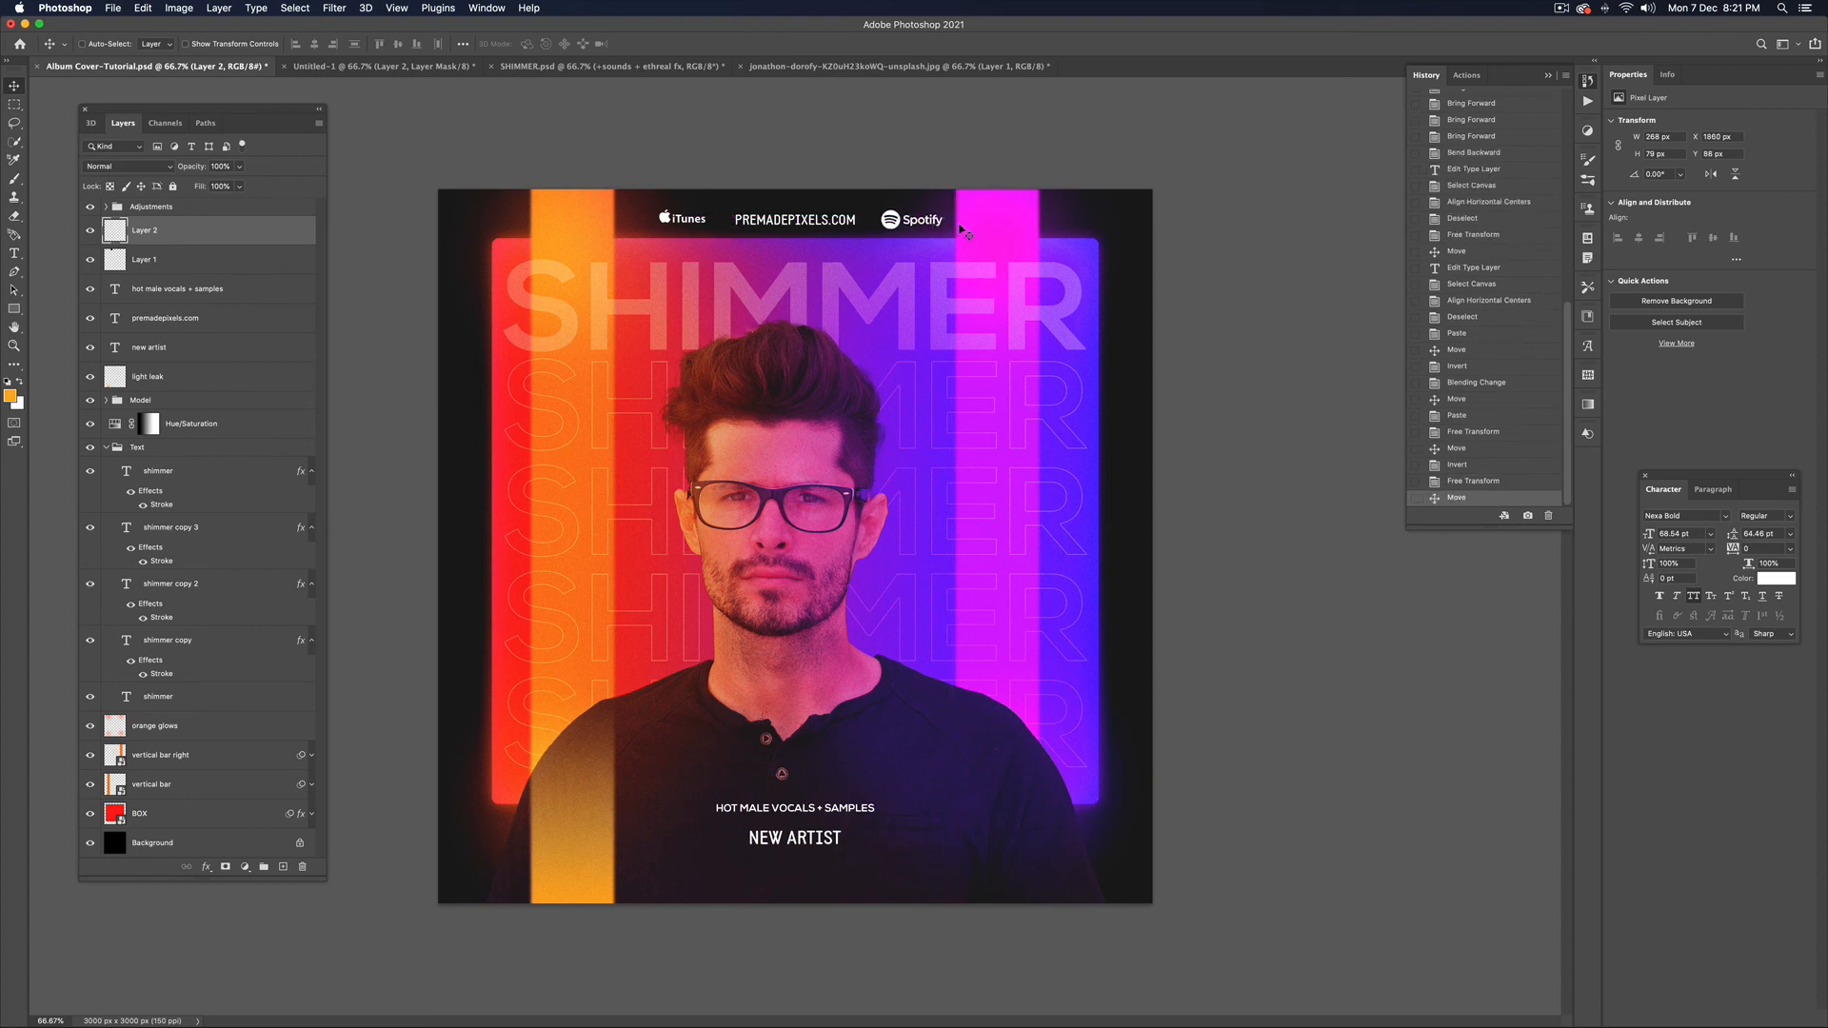
key(shift+Left)
key(shift+Left)
key(shift+Left)
key(shift+Left)
key(Right)
key(Right)
key(Right)
Group the two logo layers with the premadepixels.com text layer and name the group Logos
super+click(174, 257)
super+click(202, 319)
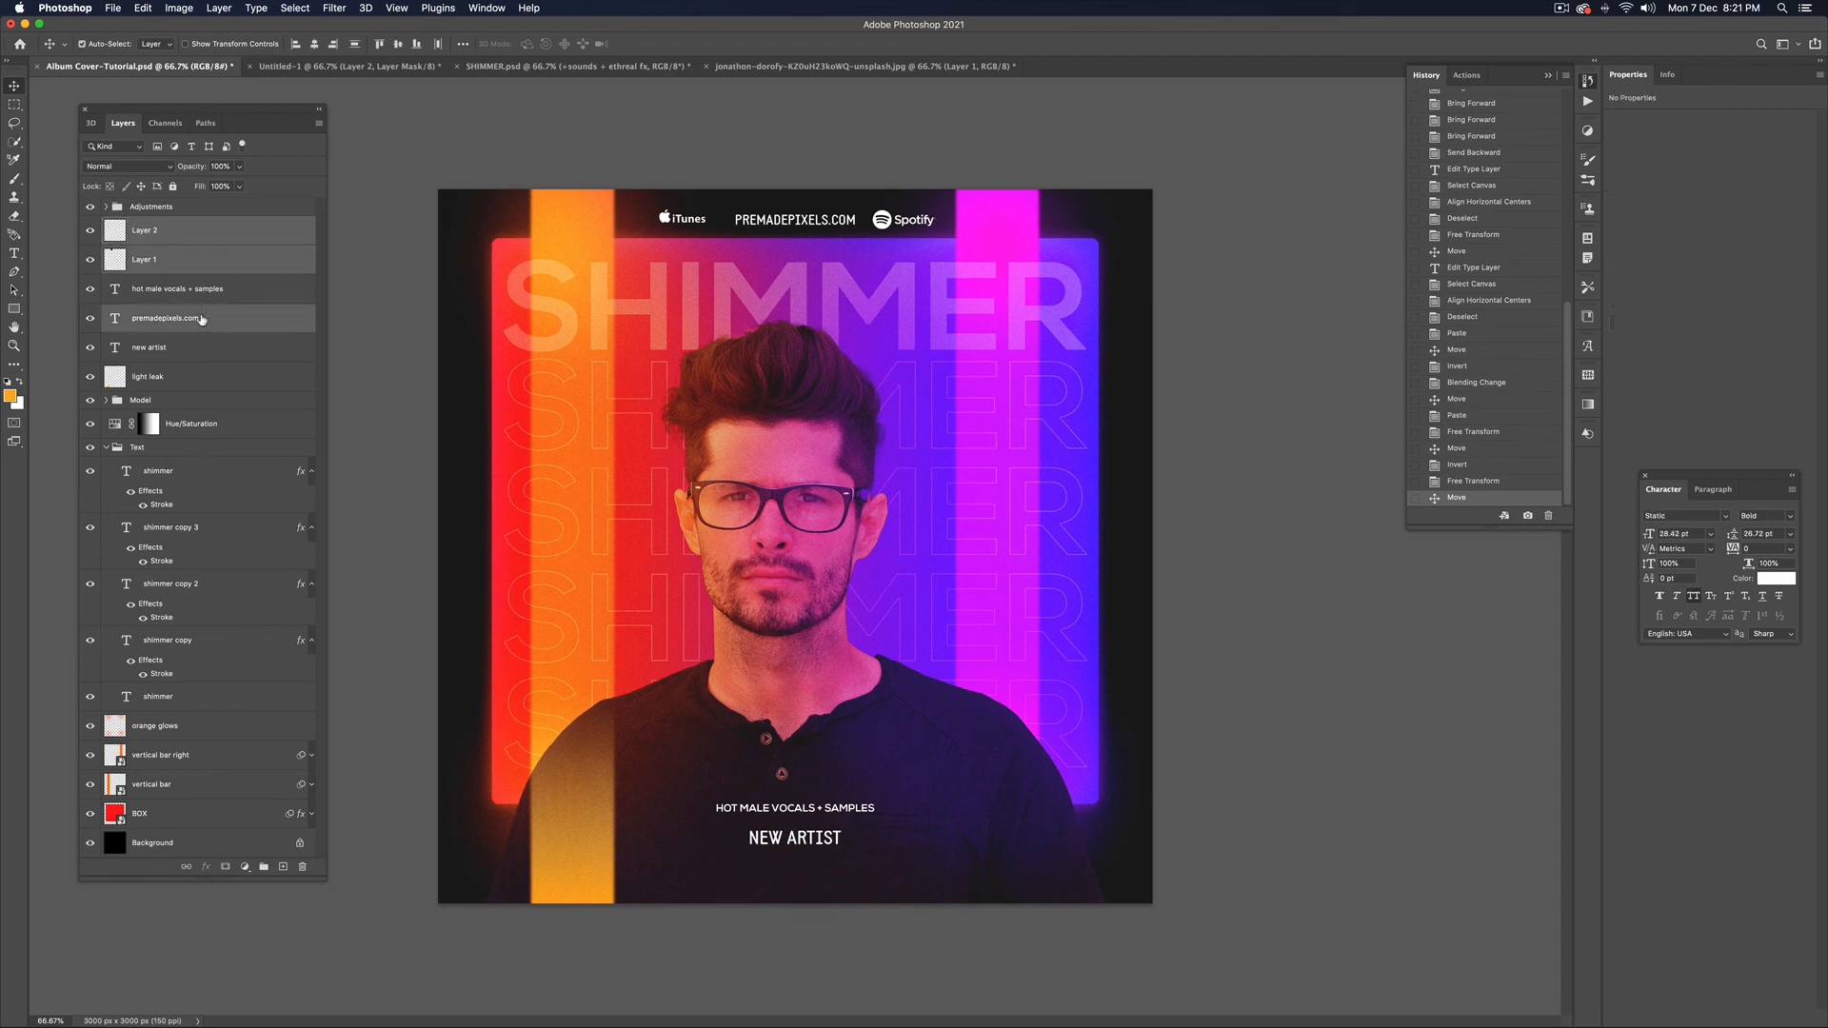
key(super+g)
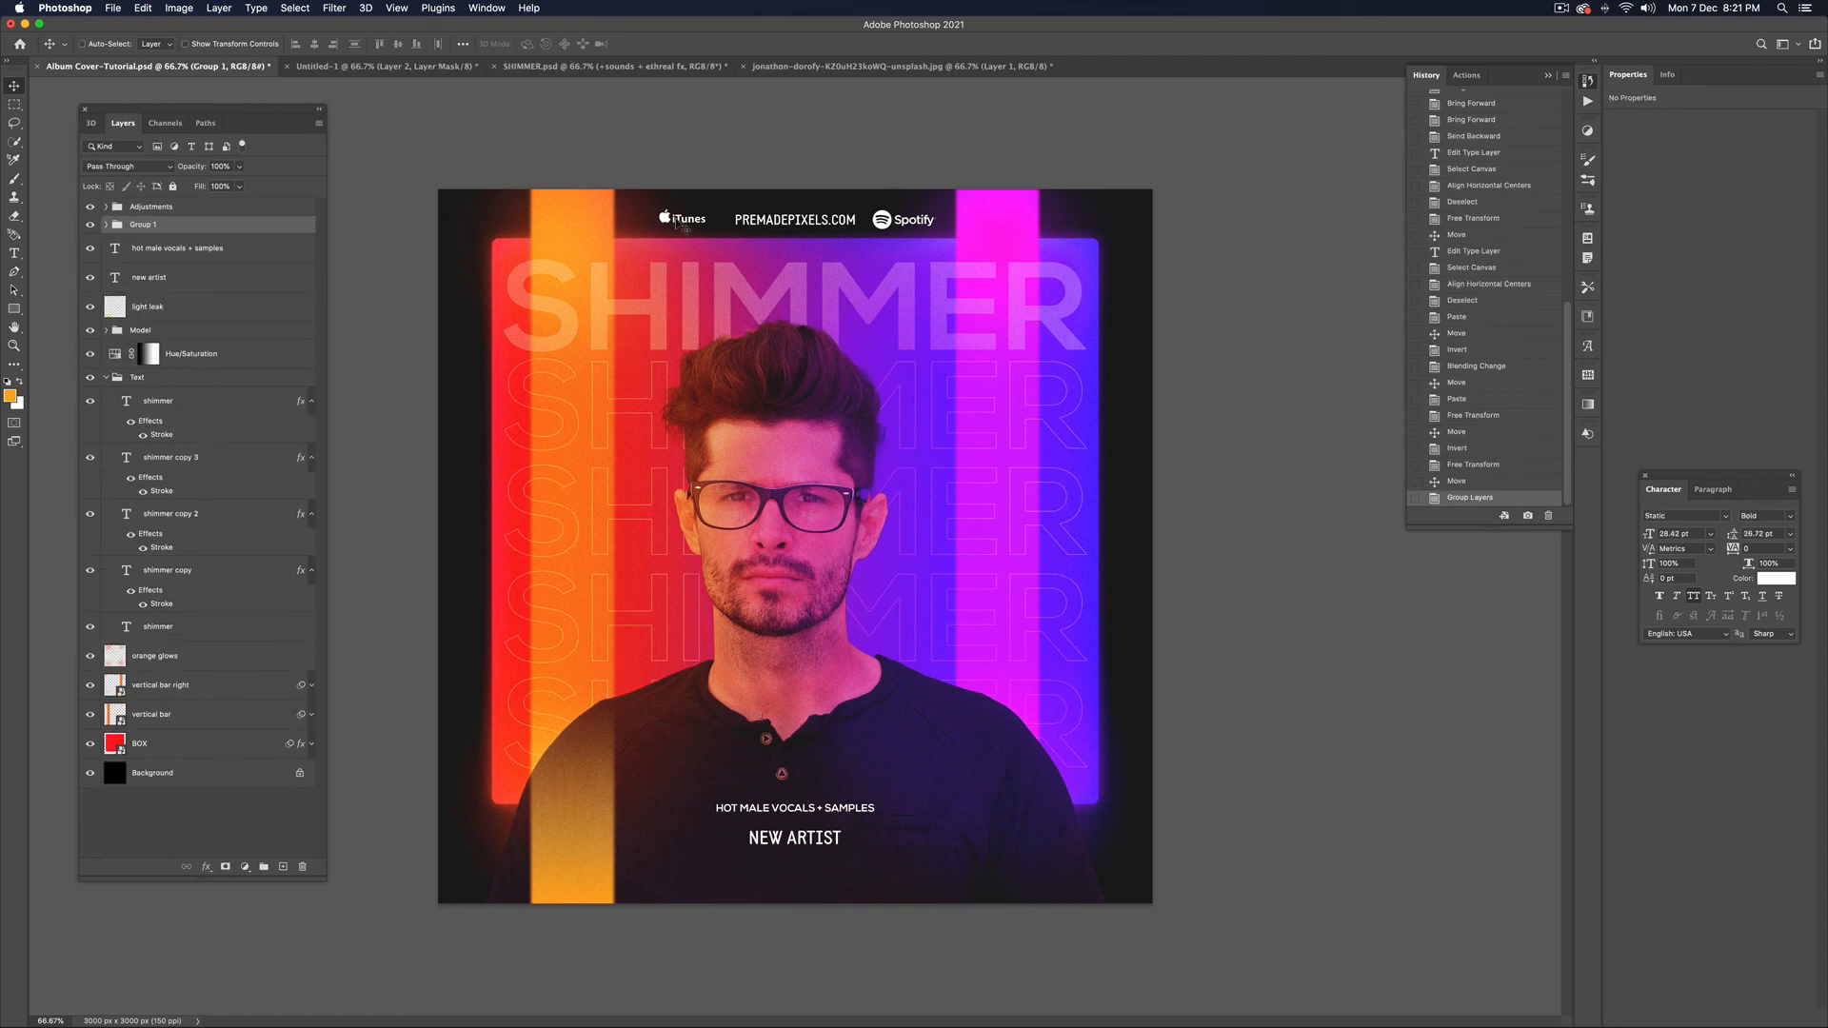
double_click(143, 227)
text(Logos)
key(Return)
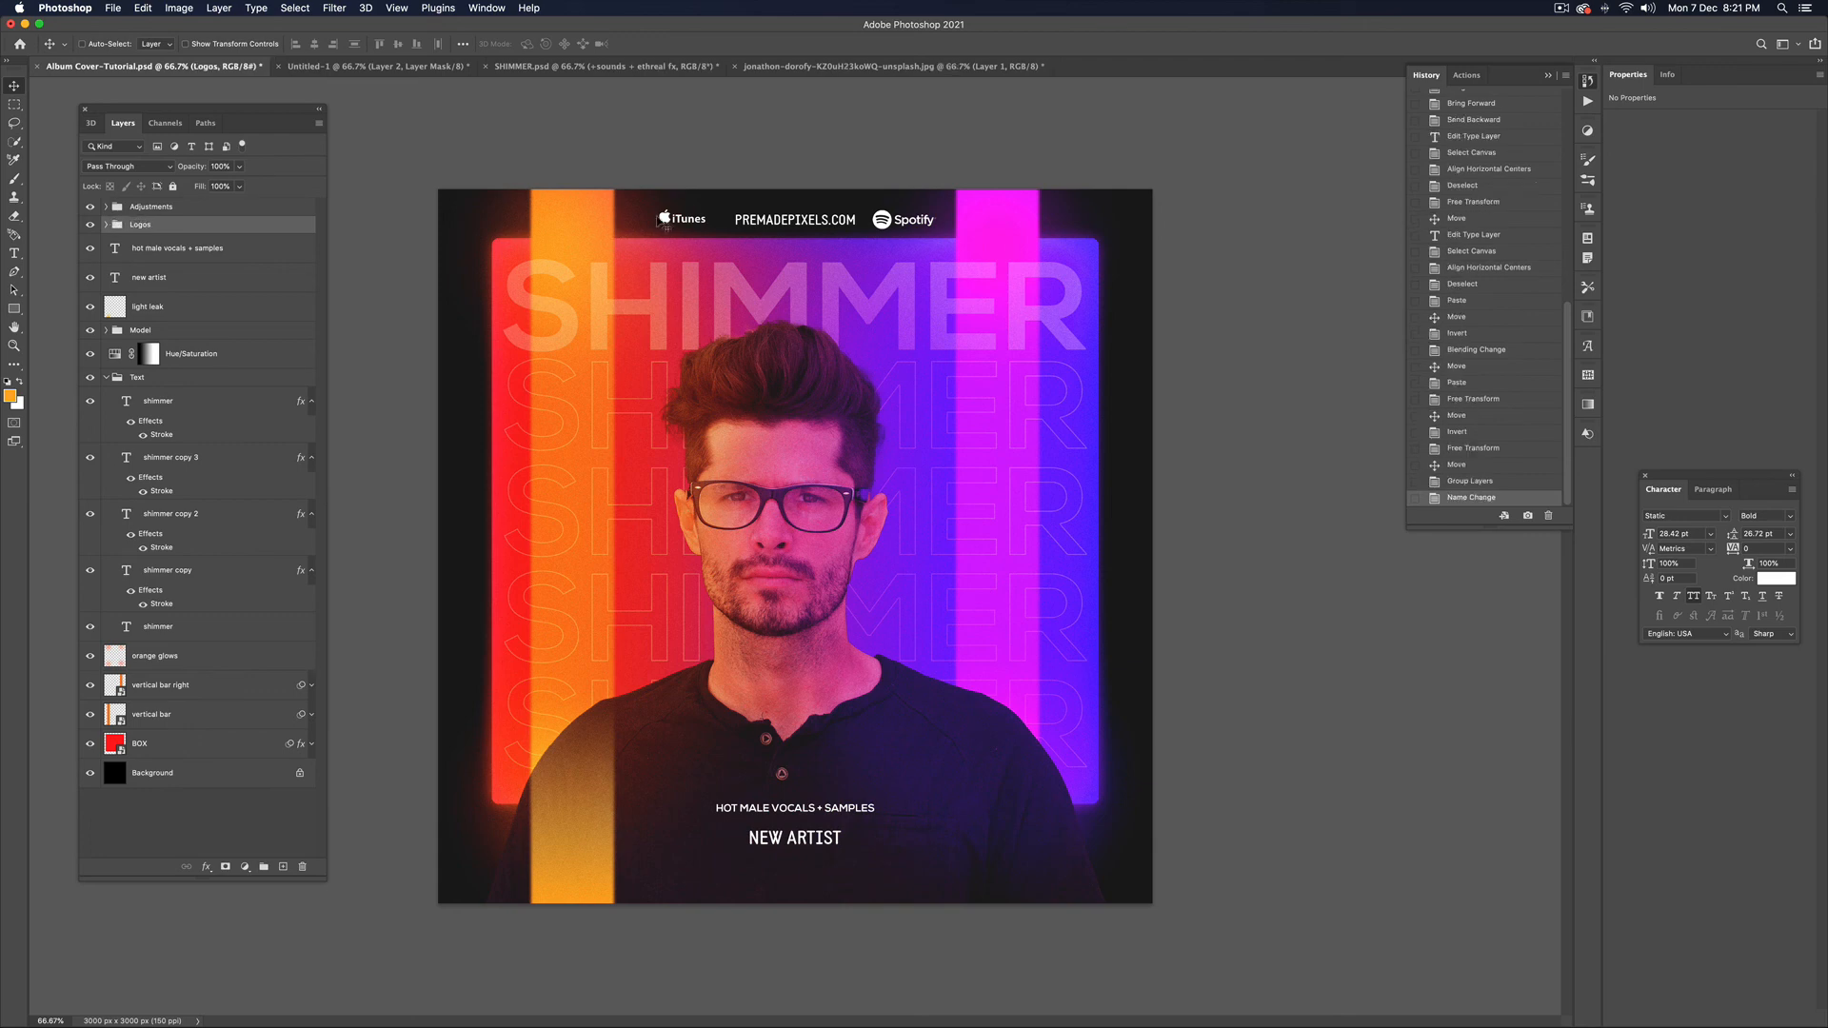
Distribute the two logo layers and the premadepixels.com text in the Logos group evenly in the horizontal direction
click(106, 226)
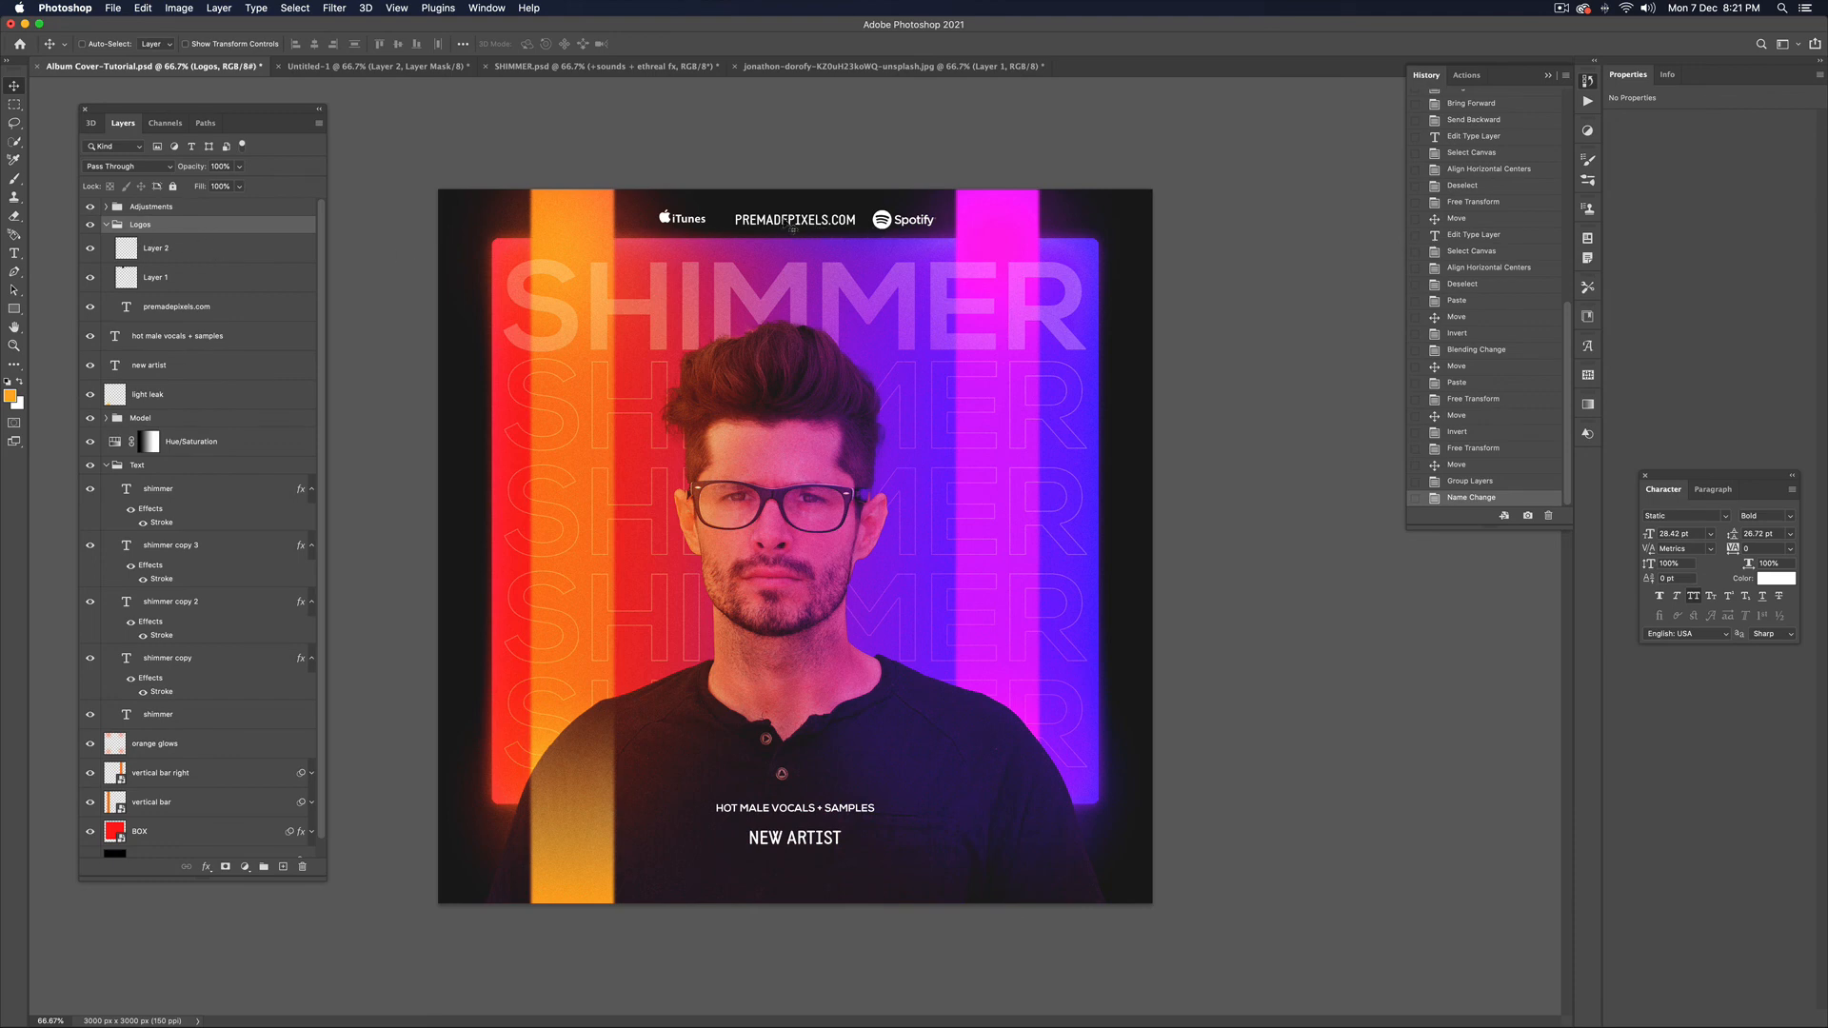
click(177, 249)
super+click(217, 286)
super+click(252, 313)
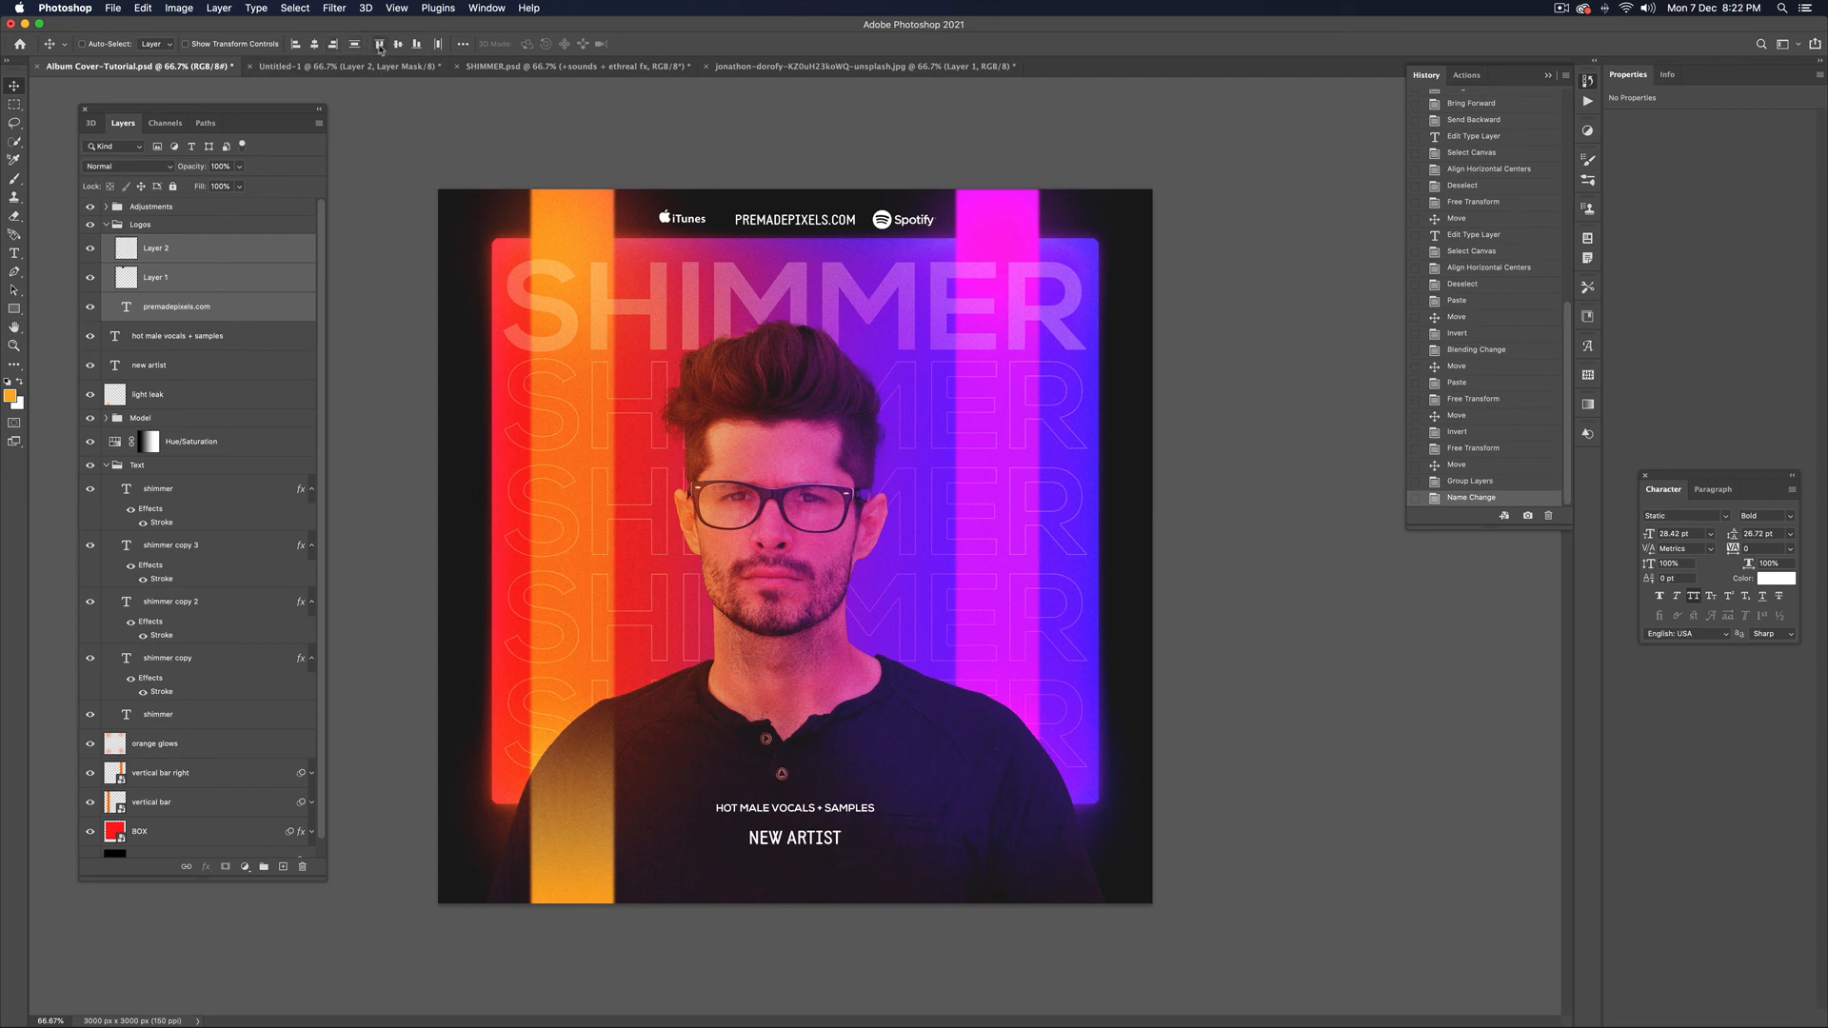
click(437, 44)
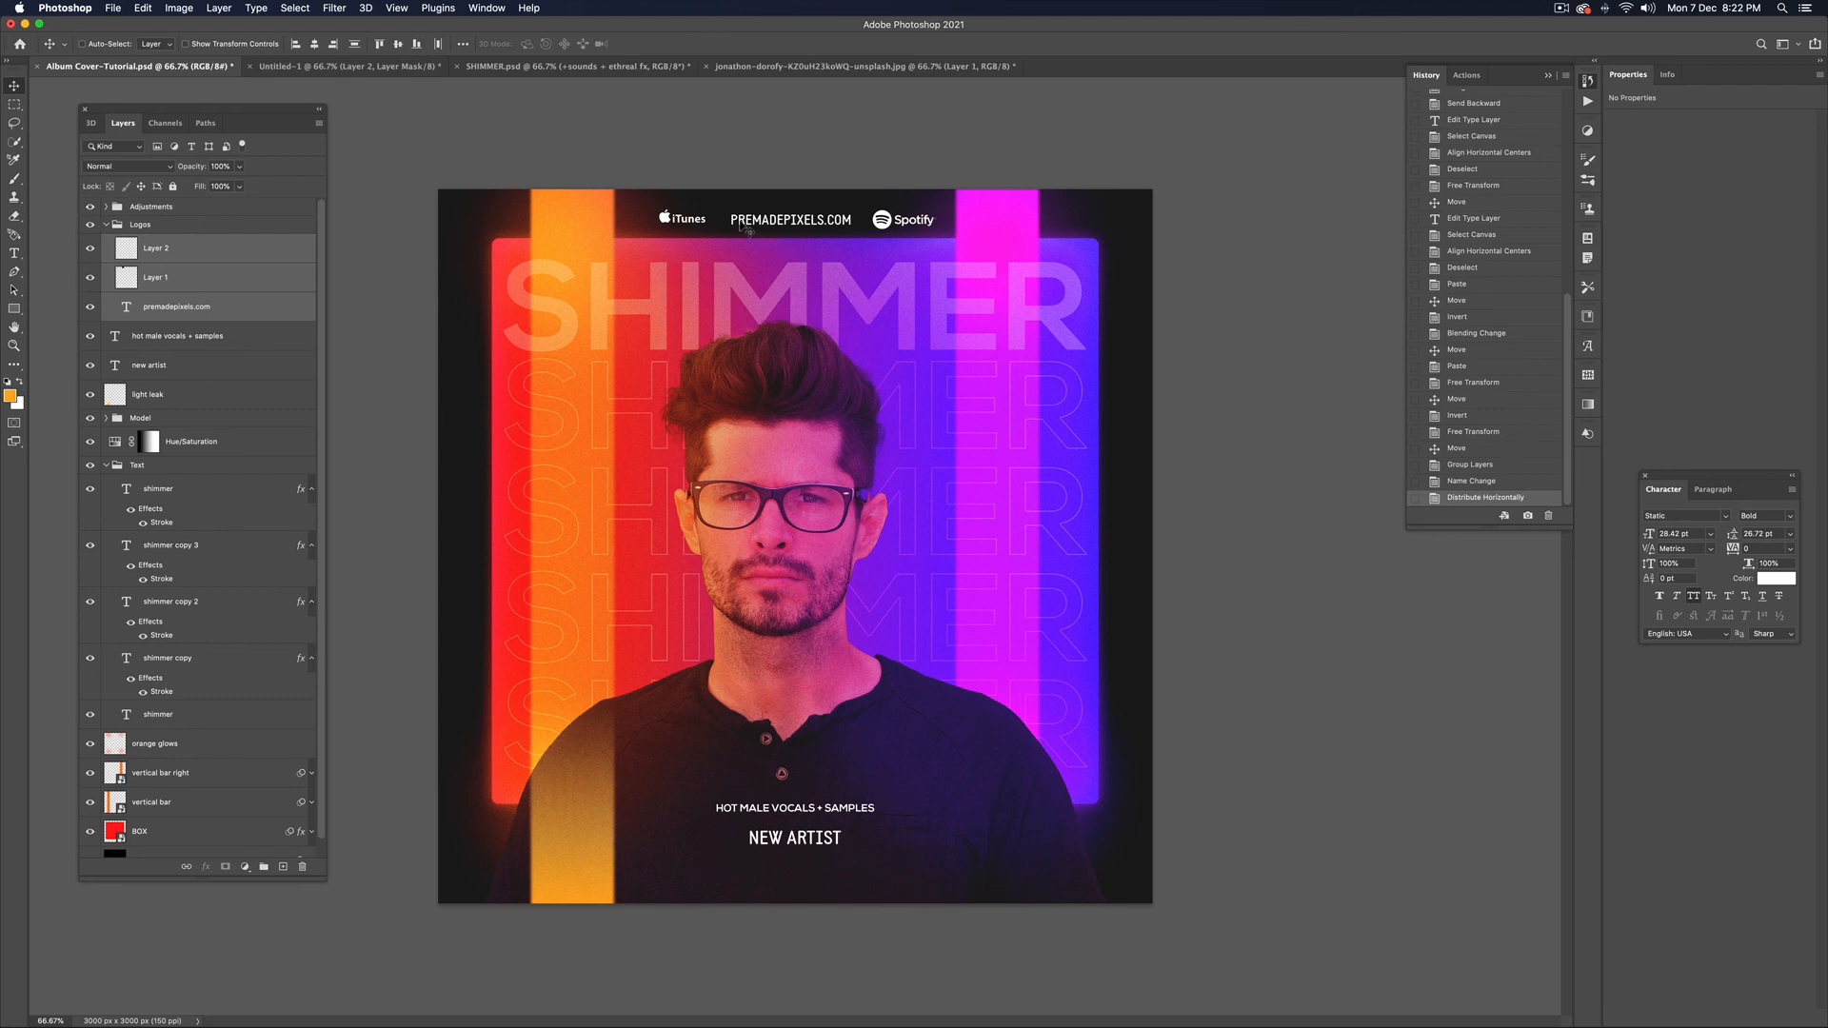
Center the Logos group horizontally on the canvas and set its opacity to 60%
click(149, 226)
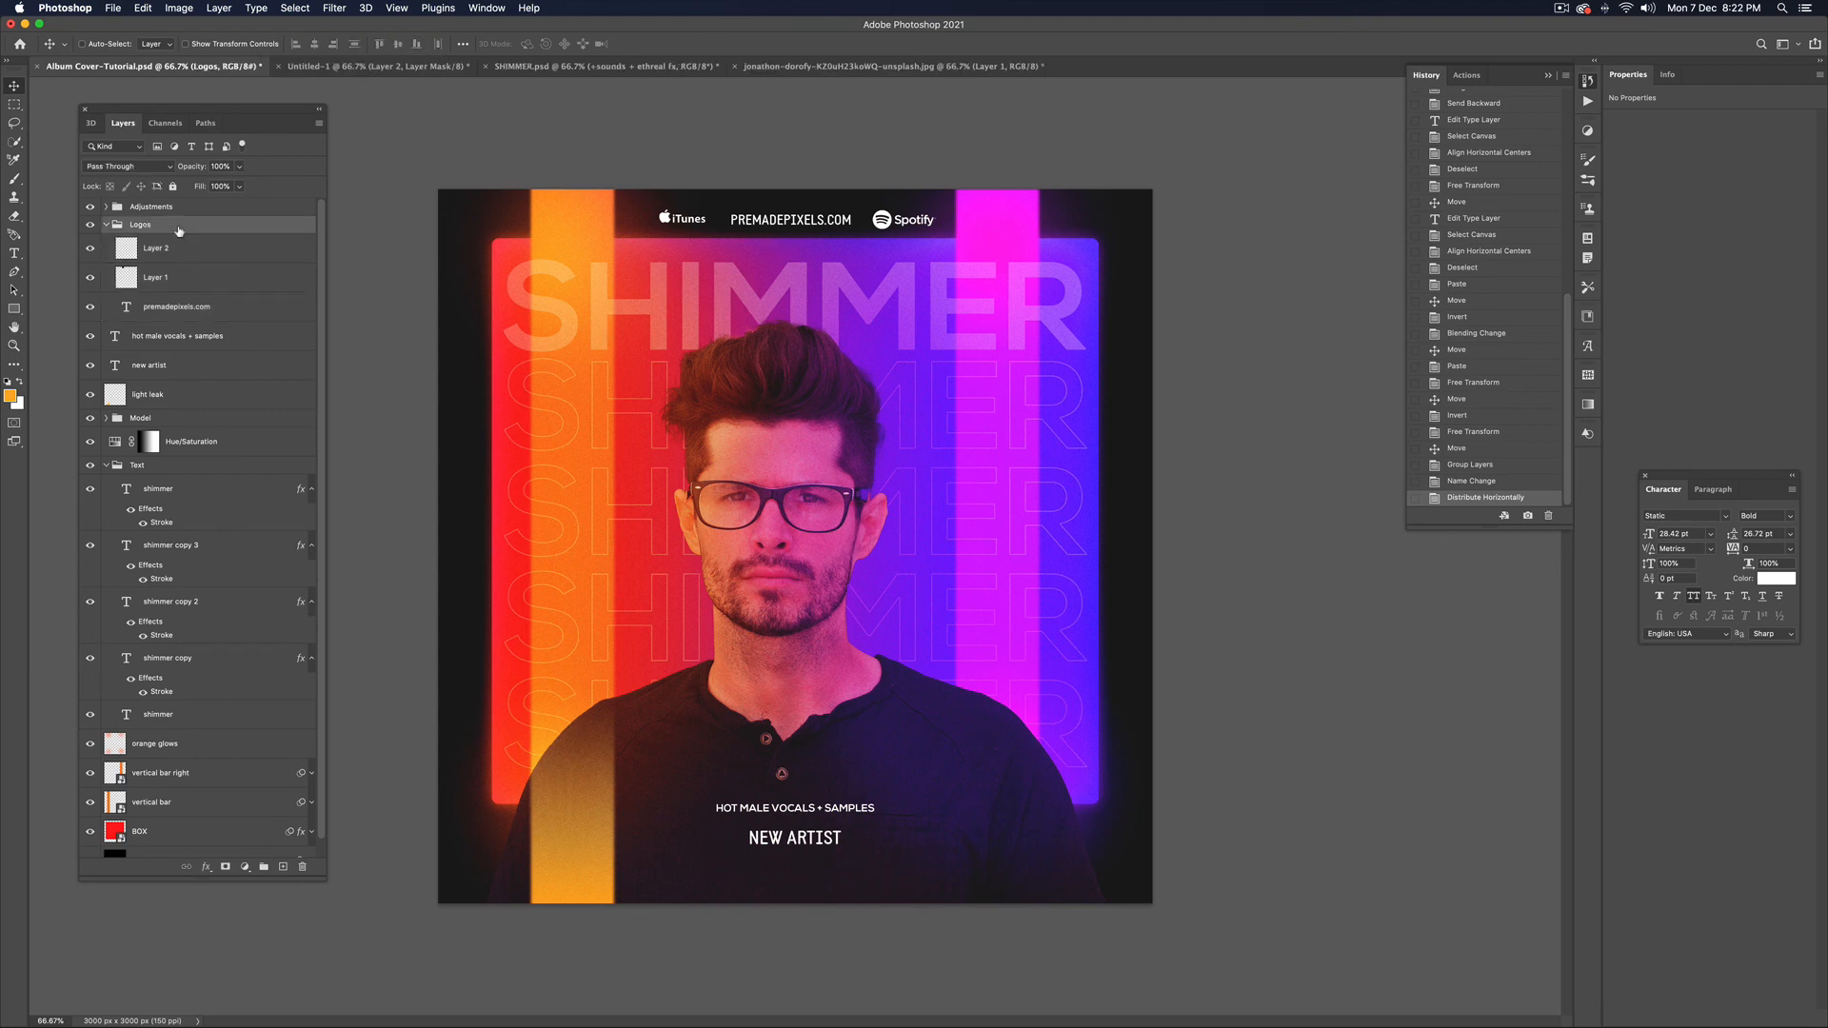
key(super+a)
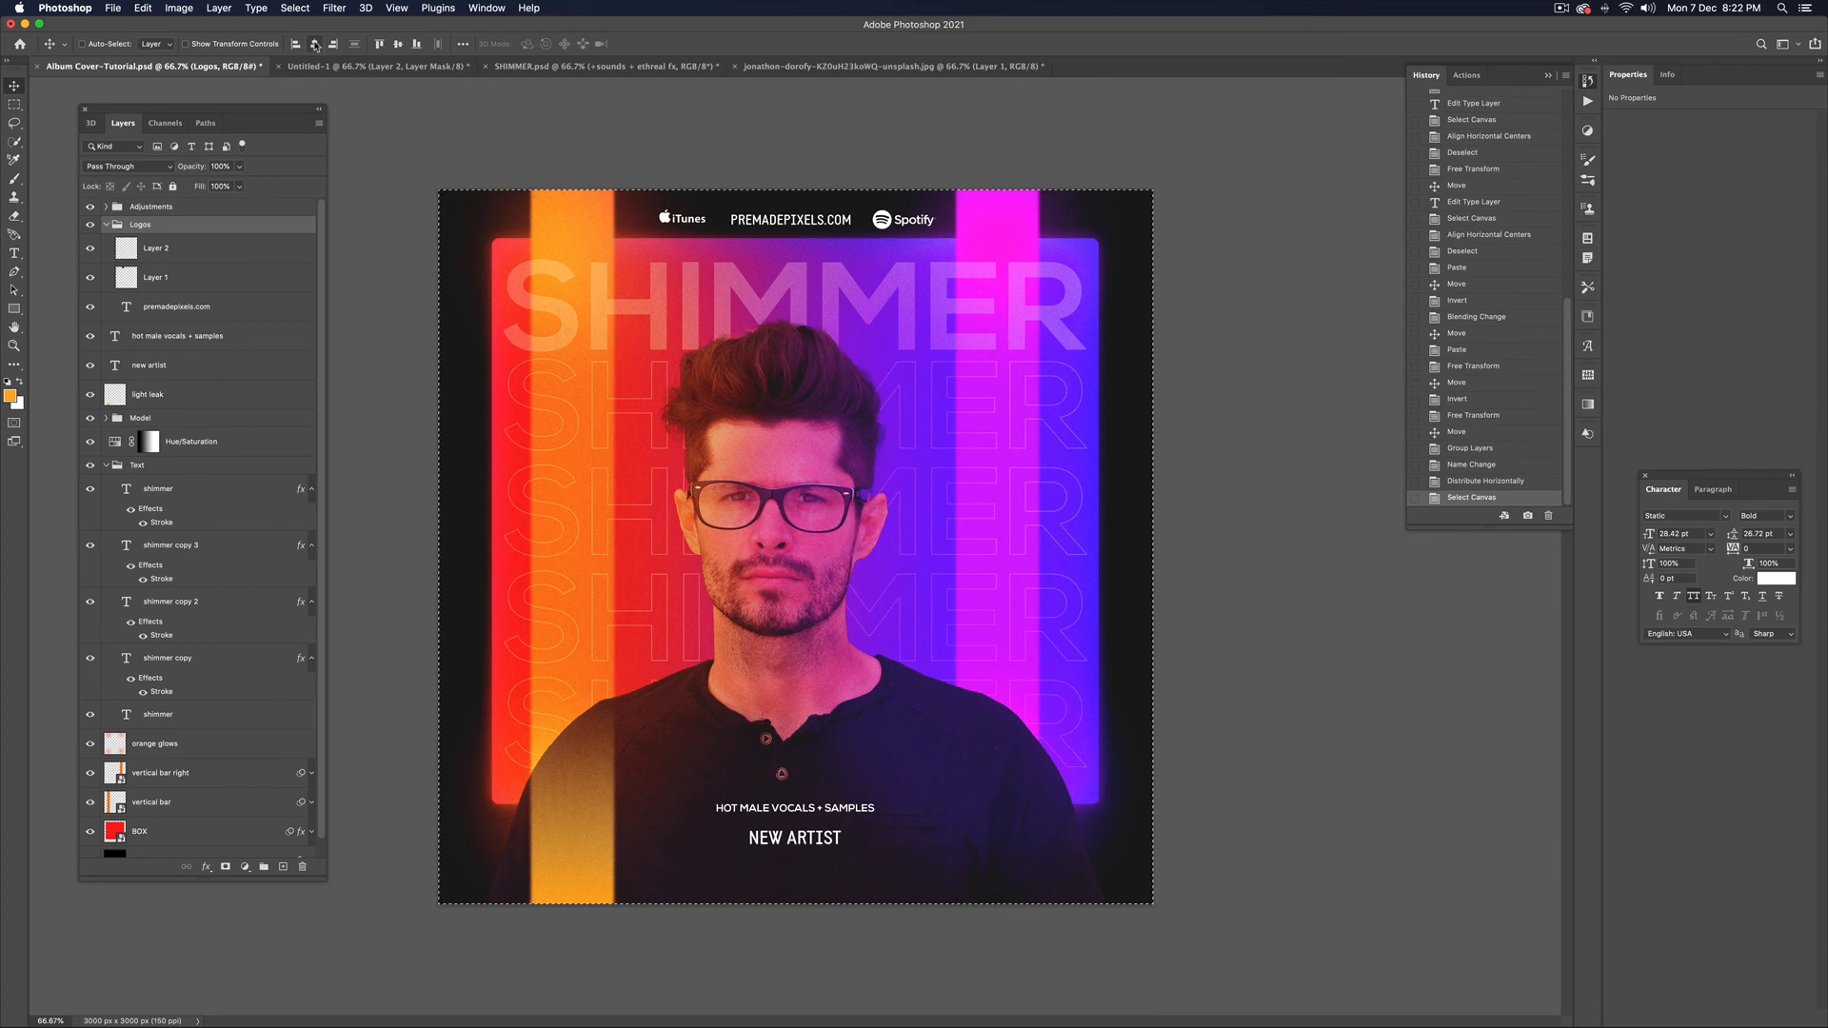
click(314, 43)
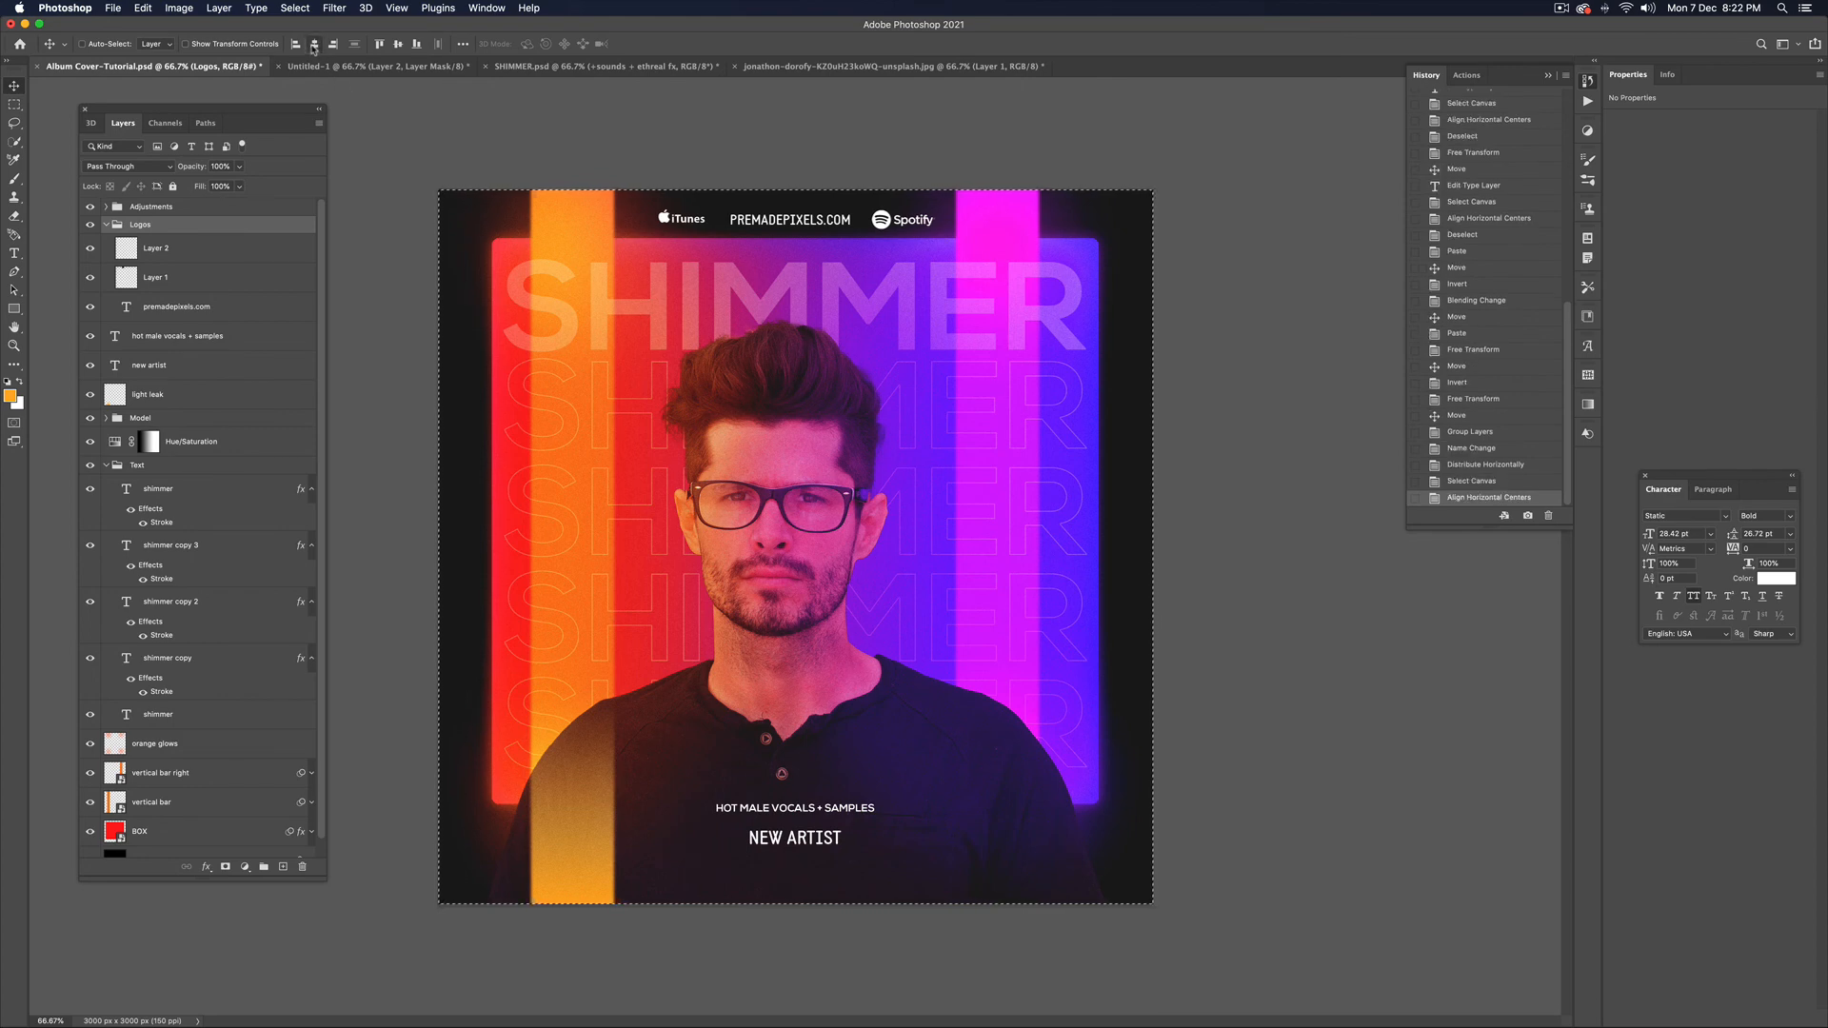
key(super+d)
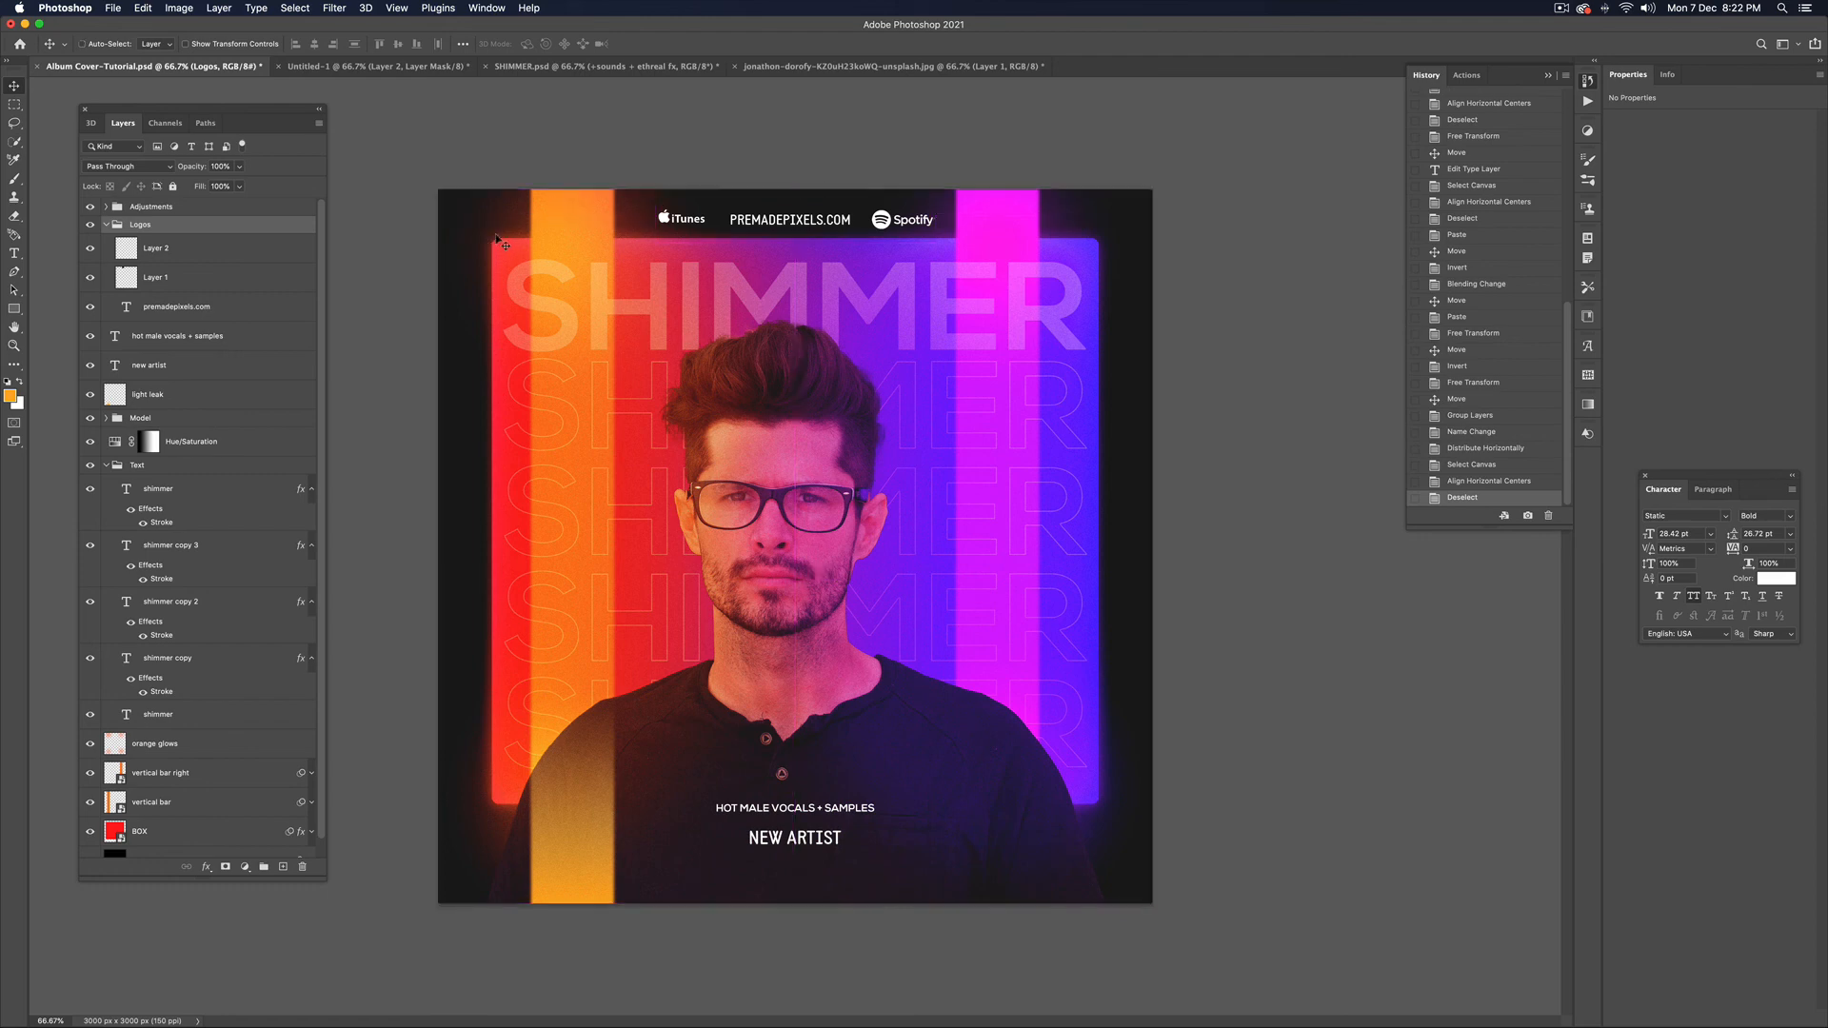
key(6)
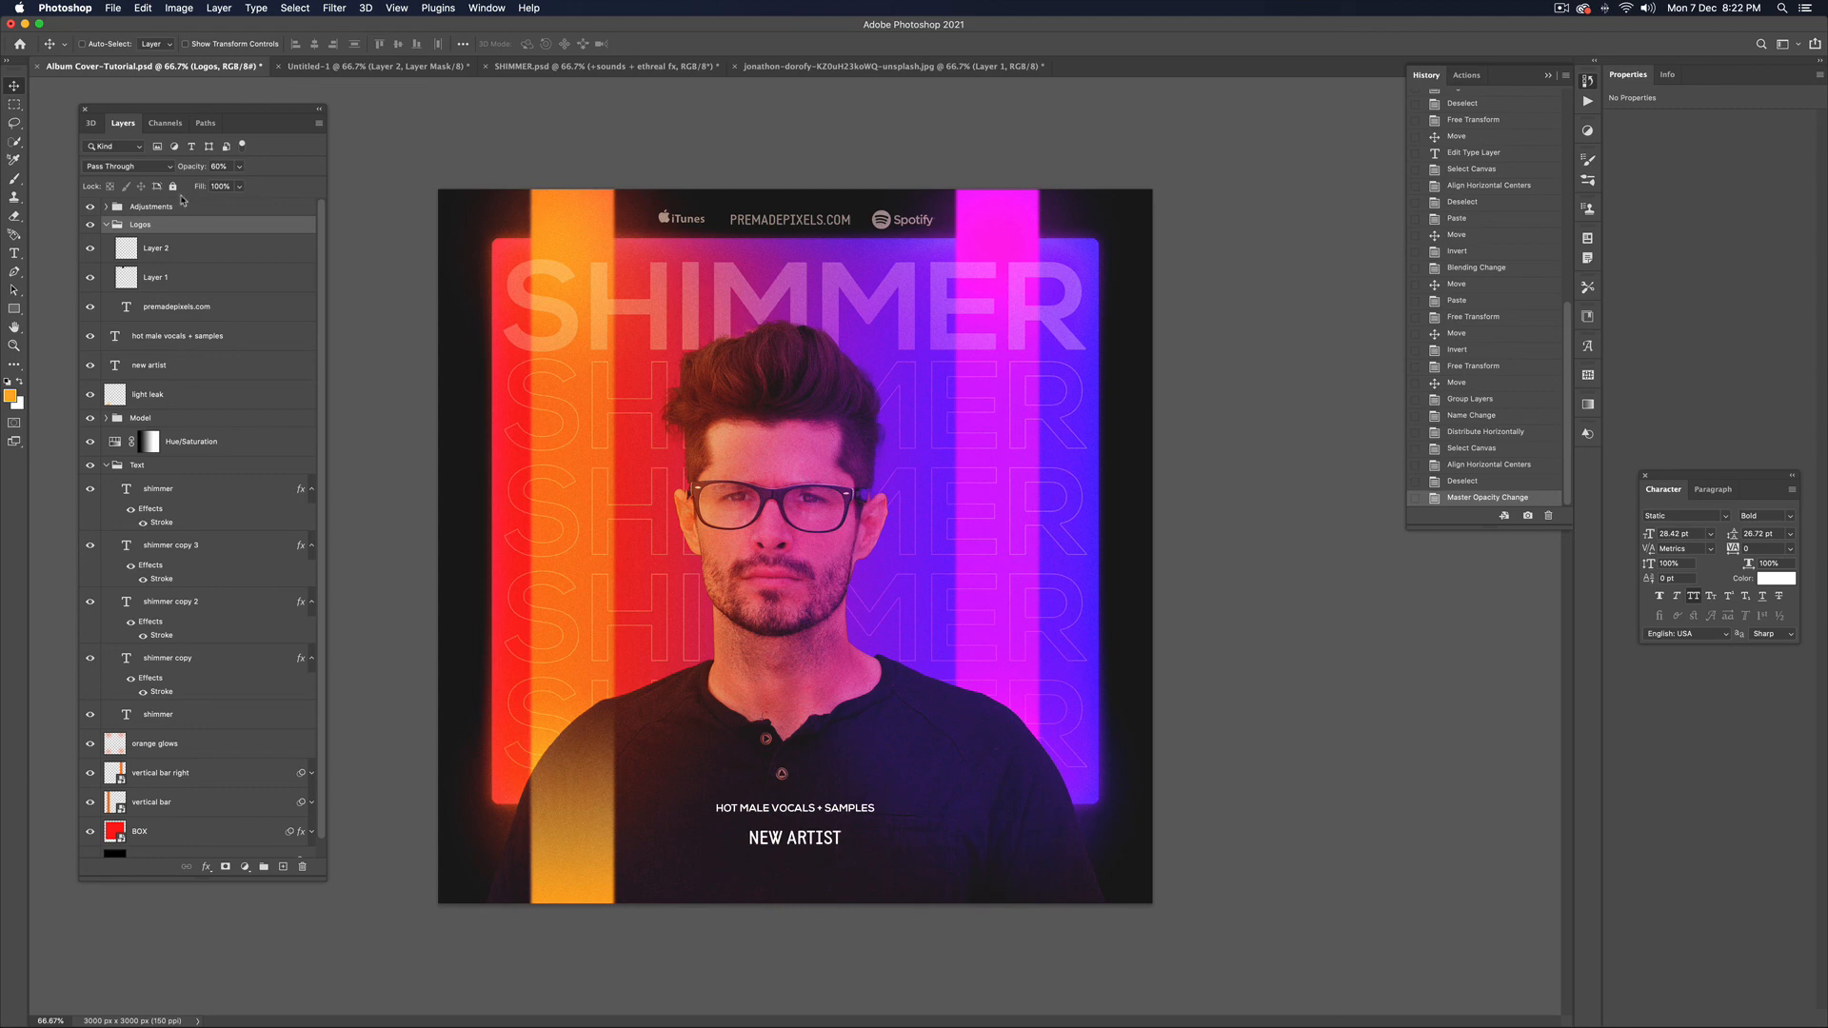
click(106, 224)
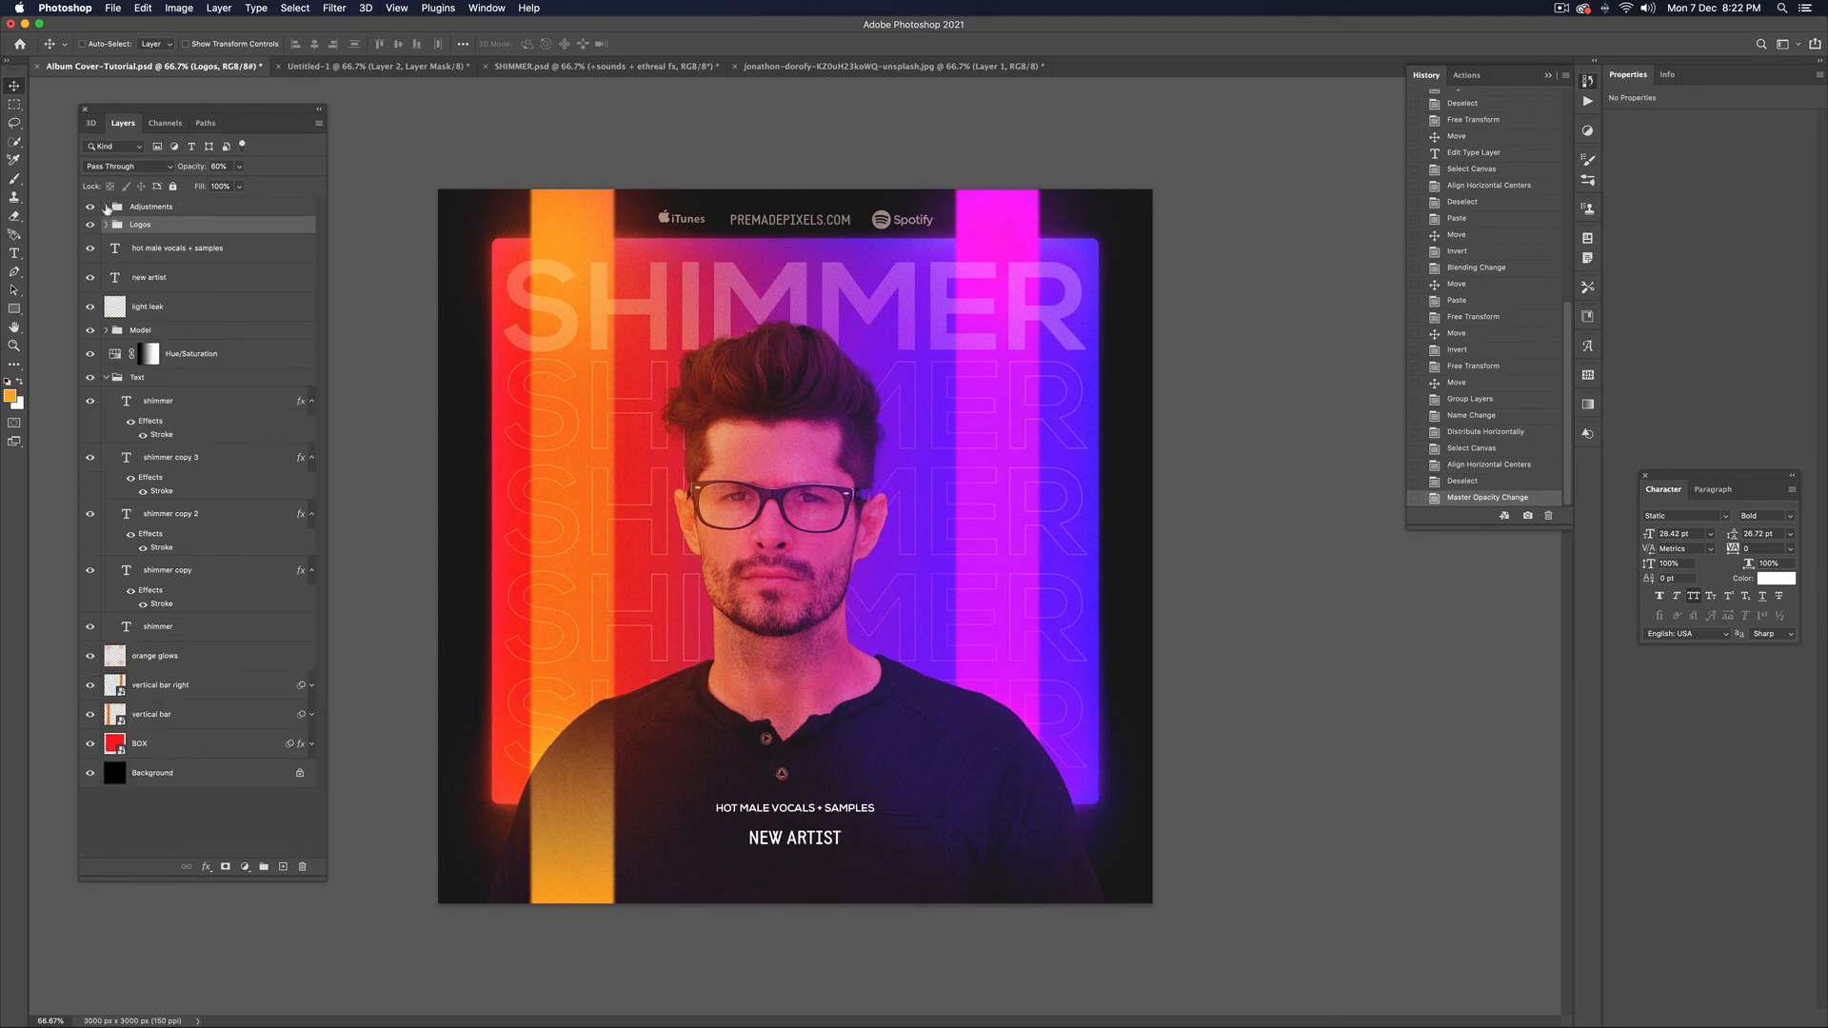
Add a new layer above Curves 2 inside the Adjustments group and name it starfield
click(105, 207)
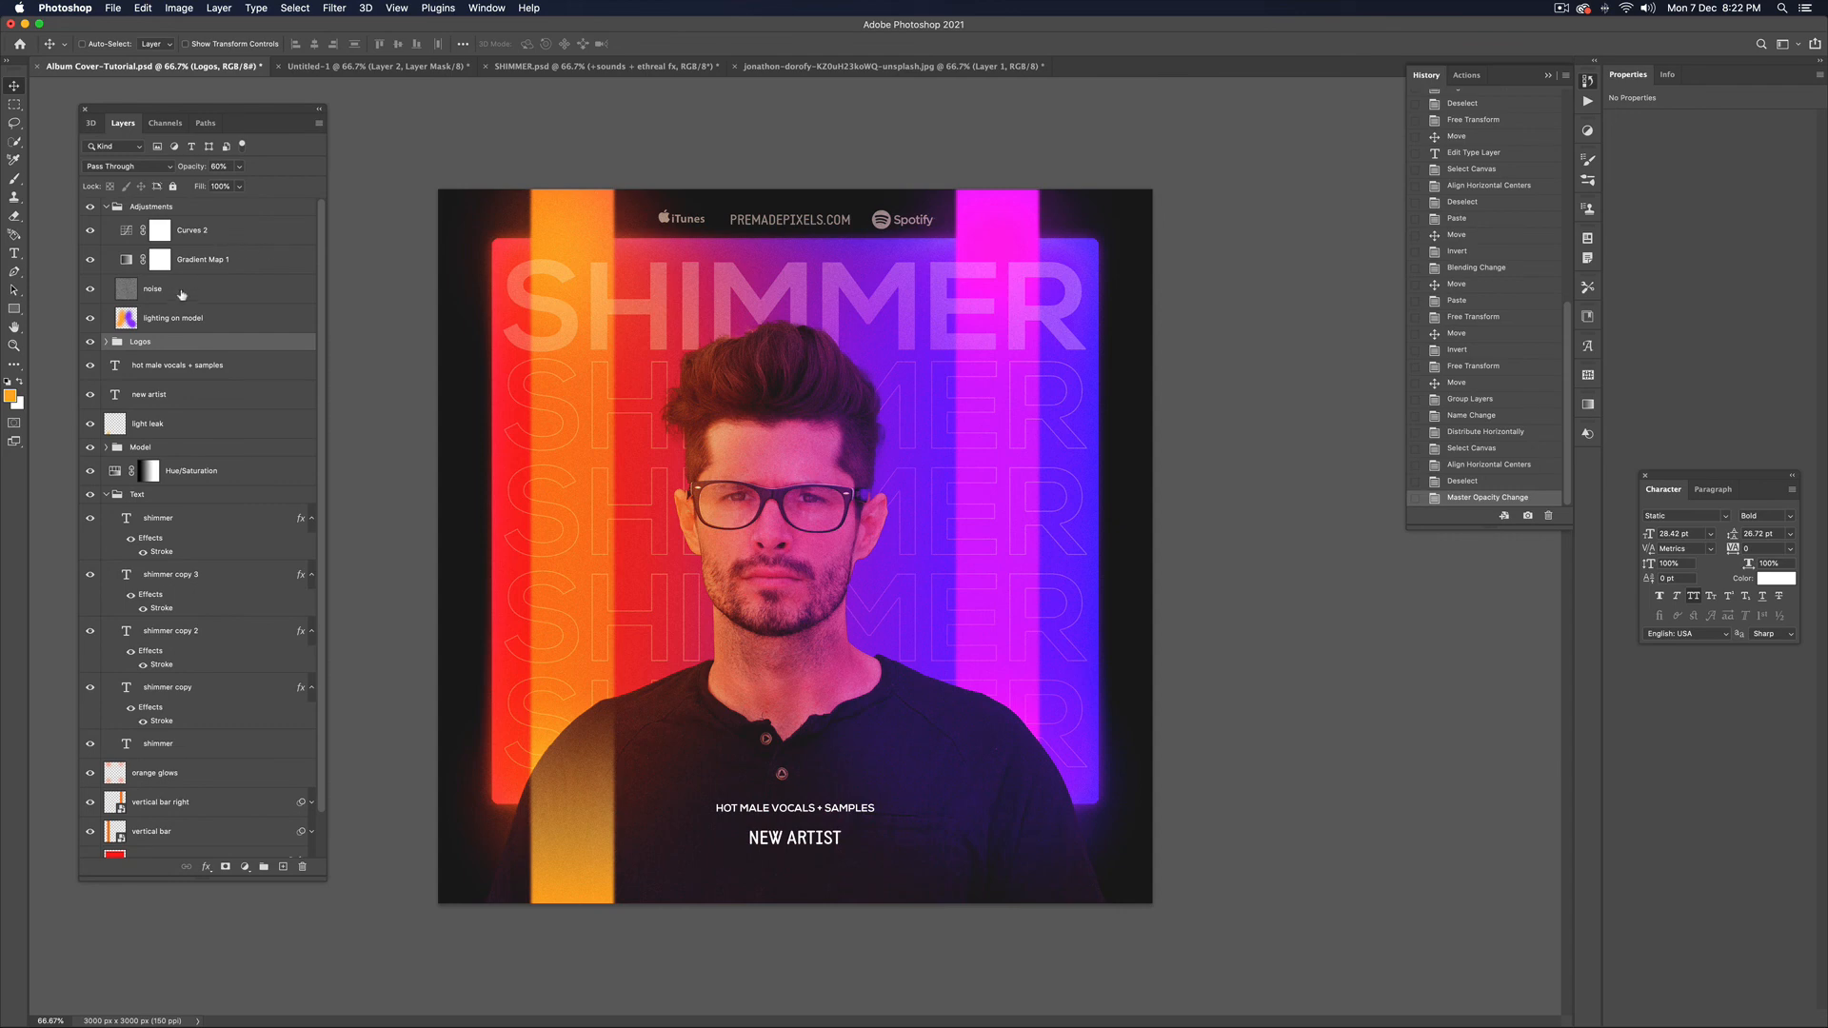
click(203, 233)
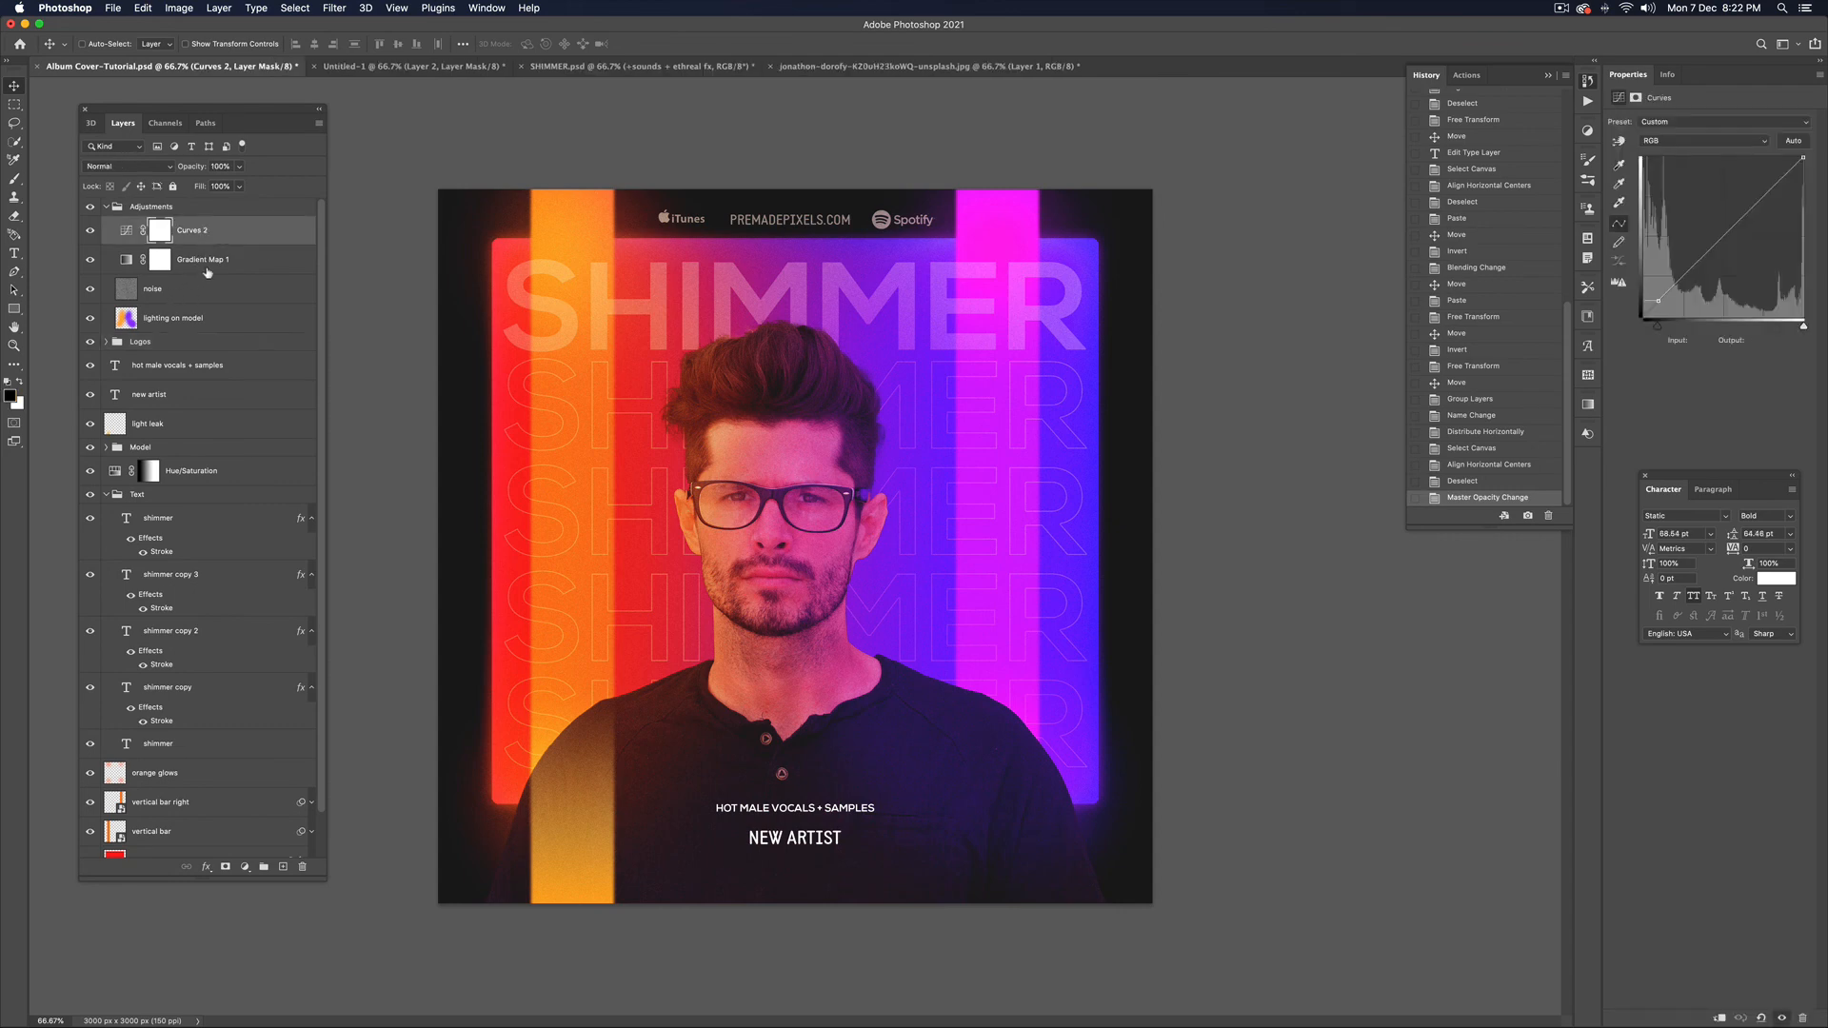
click(245, 866)
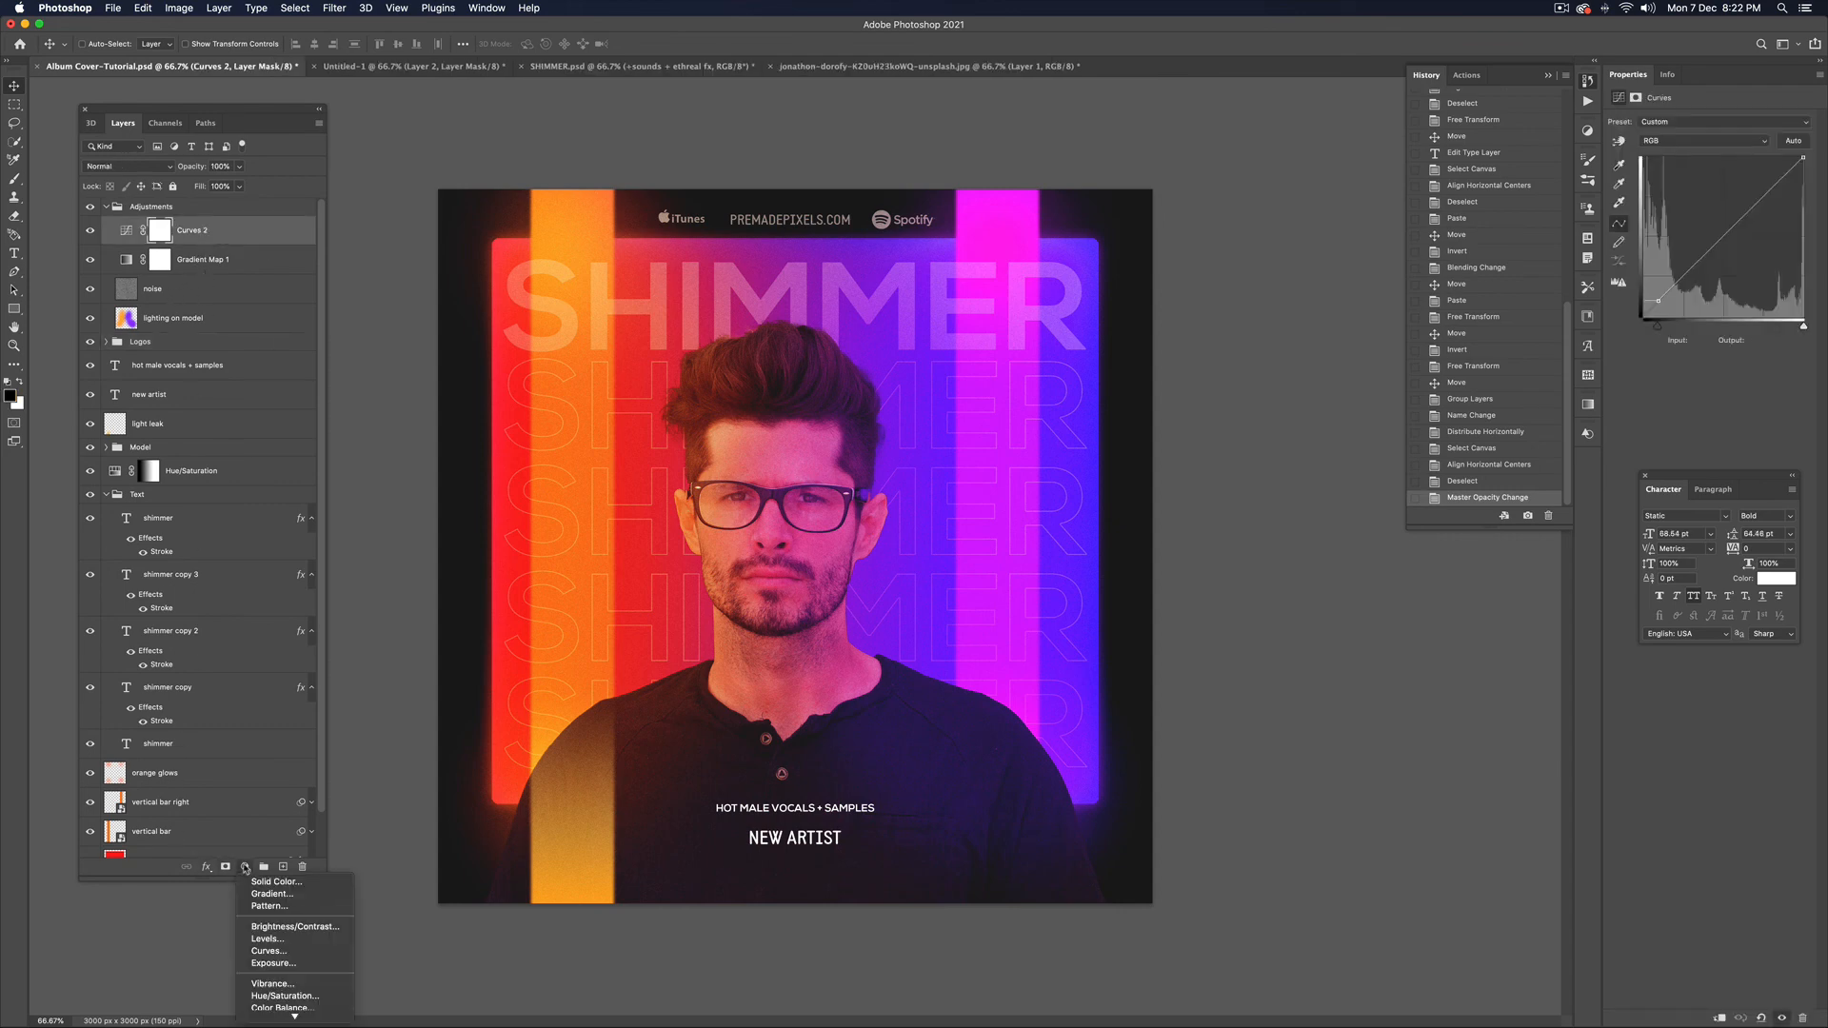
click(246, 821)
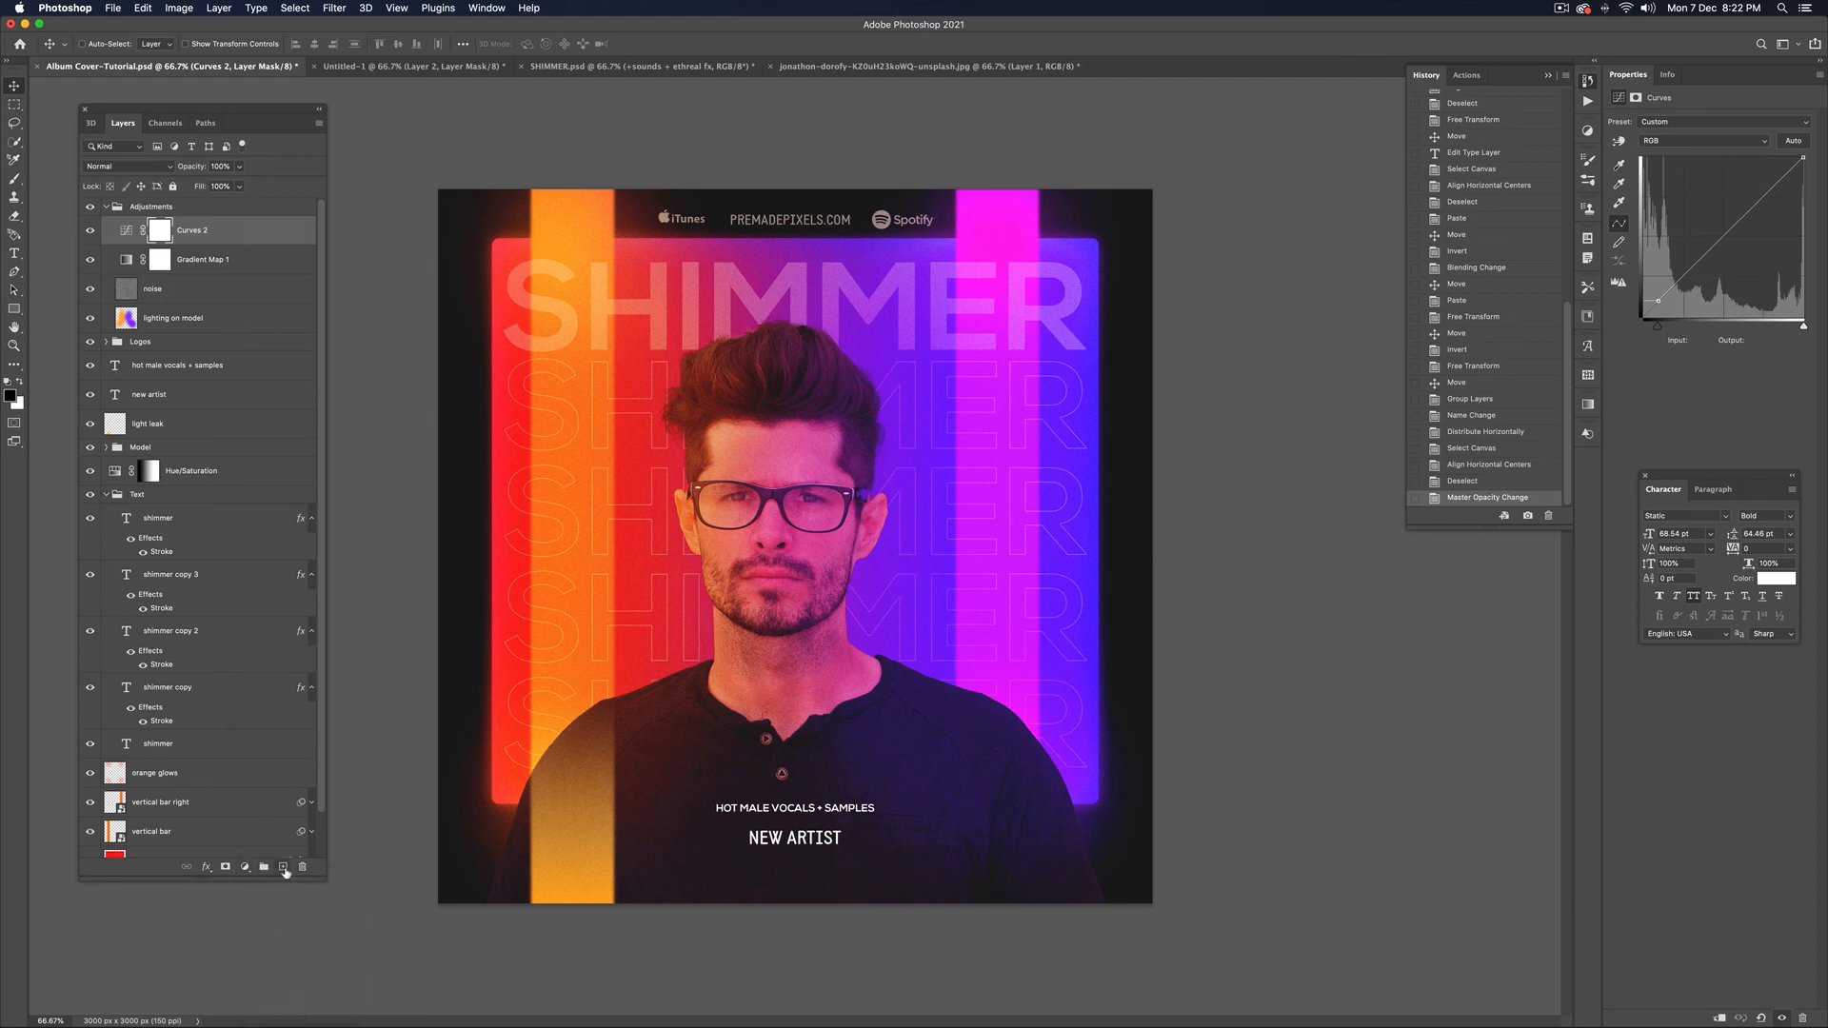
click(282, 866)
double_click(157, 230)
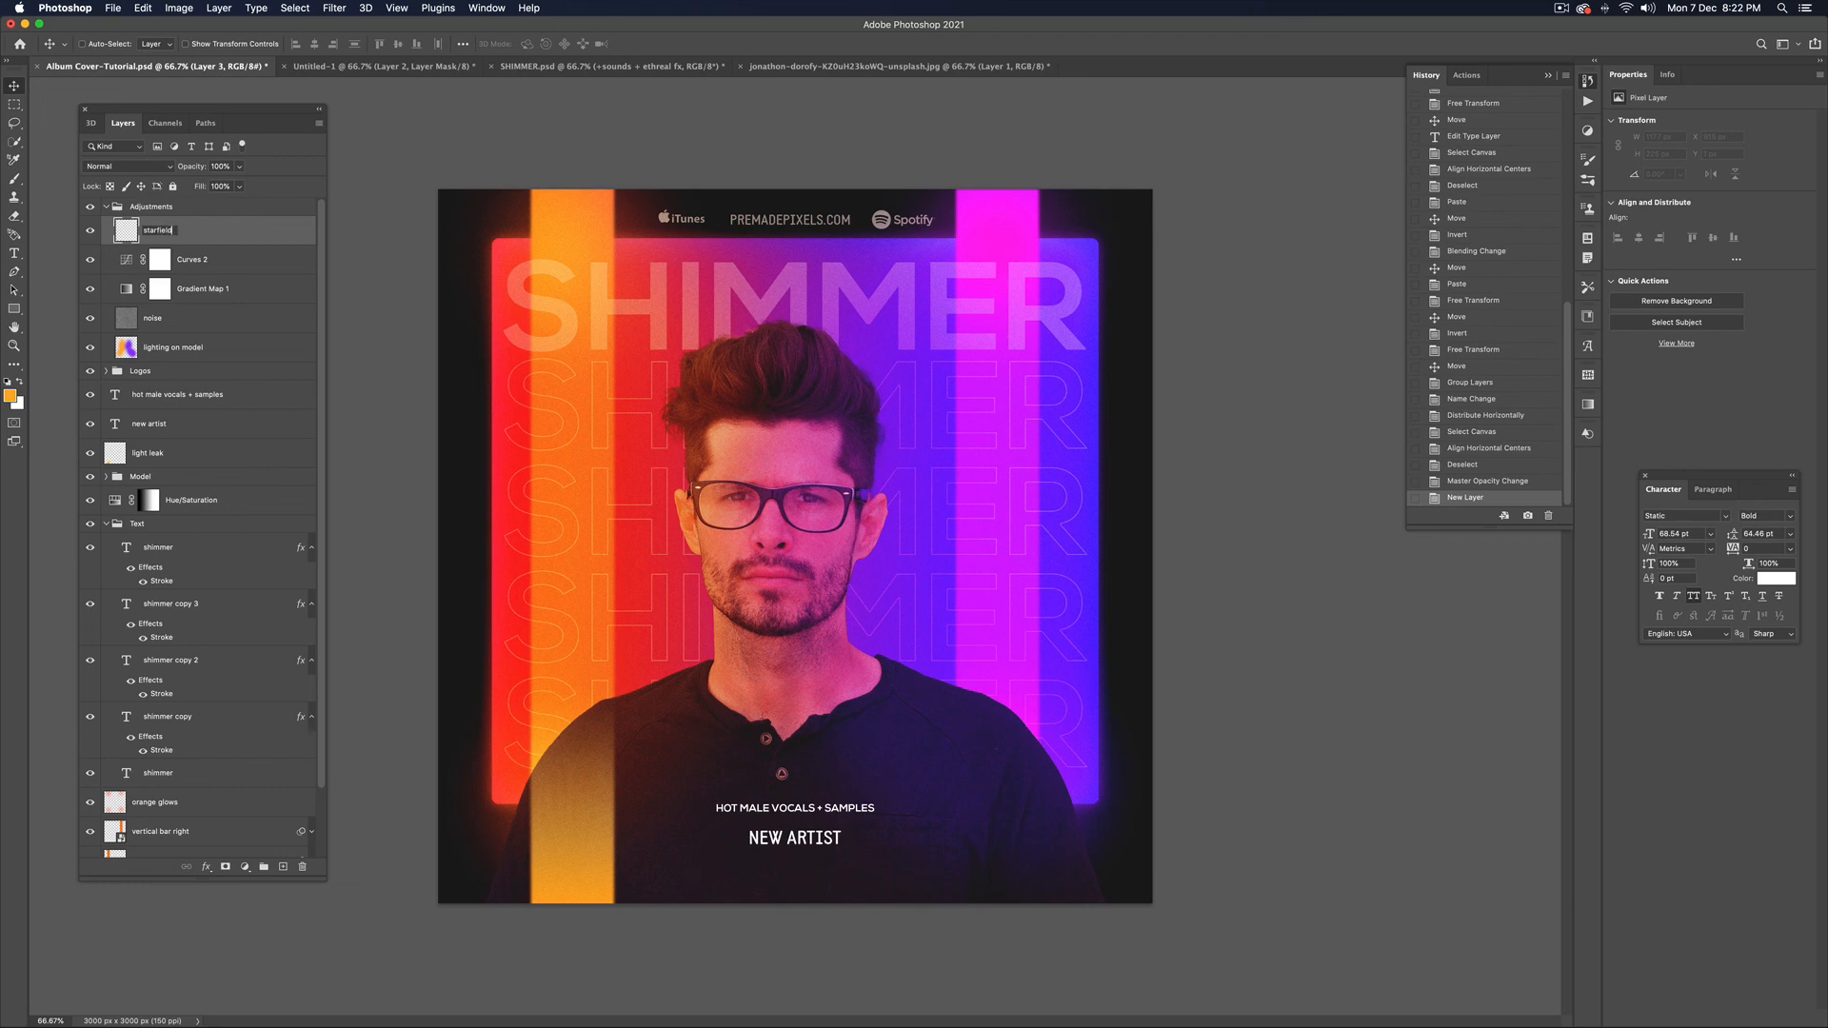
key(Return)
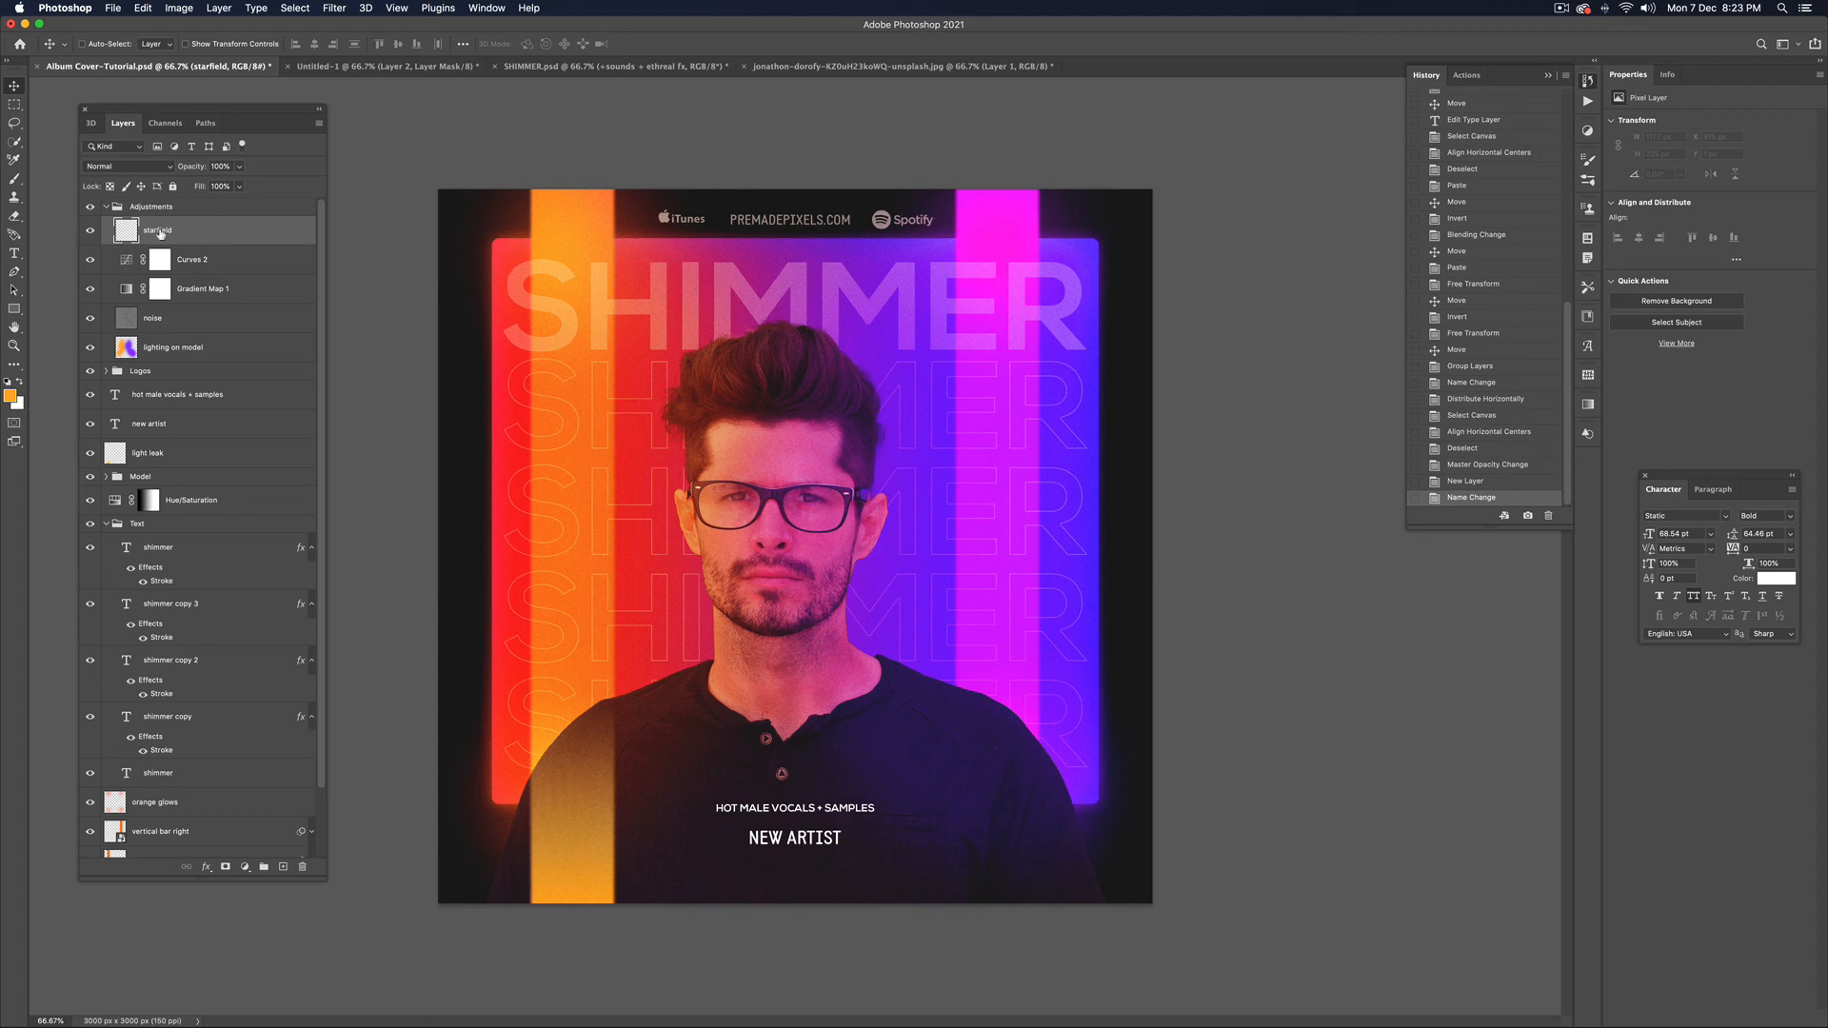
Fill the starfield layer with 50% Gray at 100% opacity and apply the Add Noise filter to it
key(shift+BackSpace)
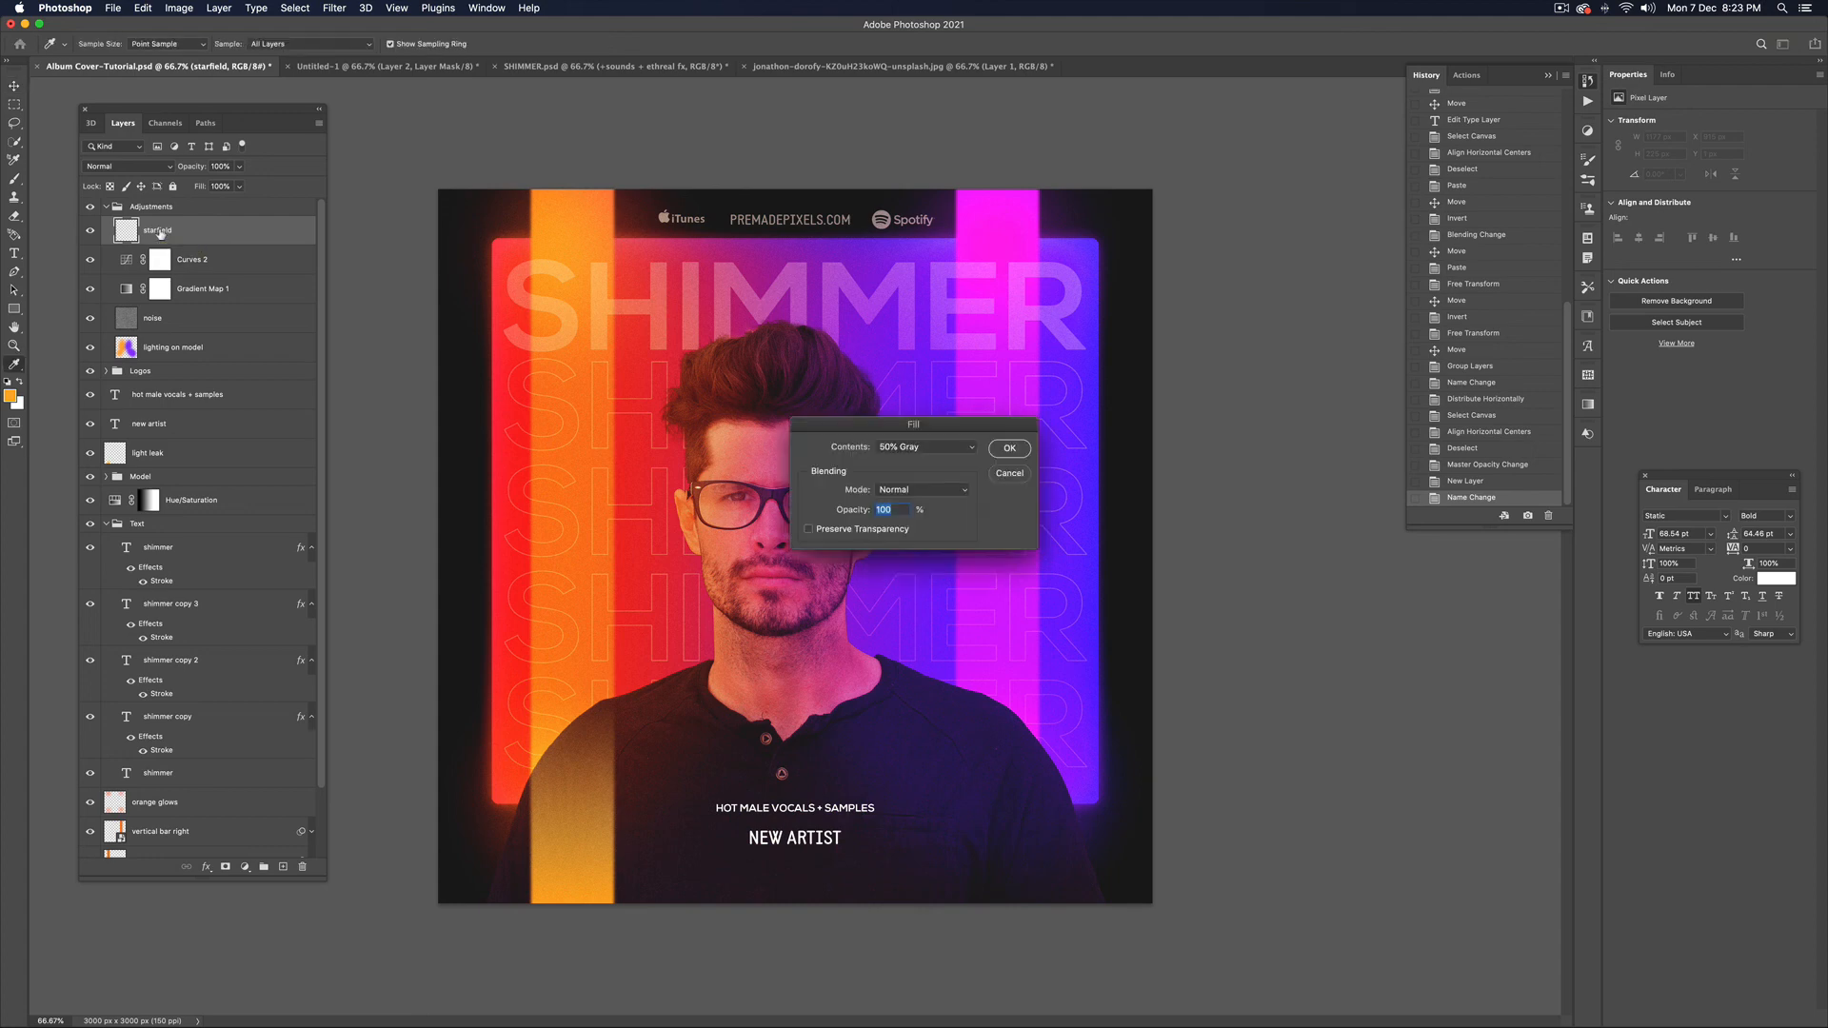
key(Return)
click(335, 8)
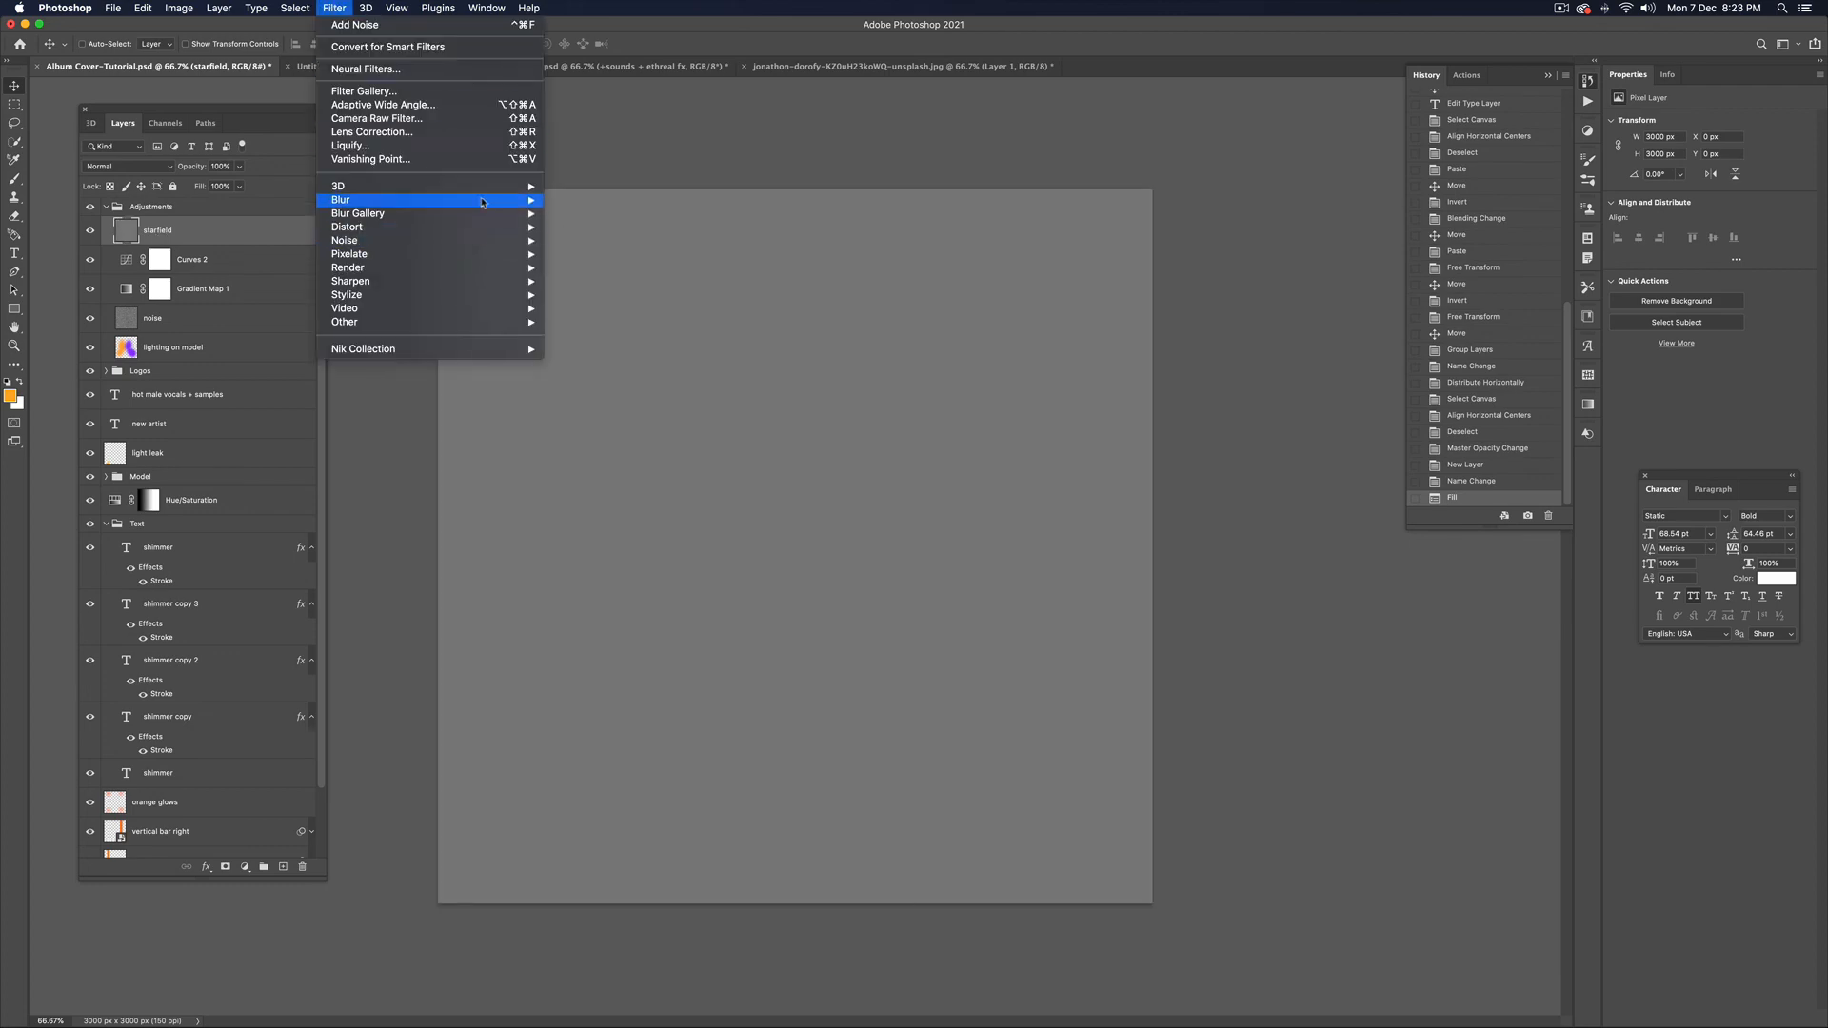
mouse_move(480, 240)
click(649, 244)
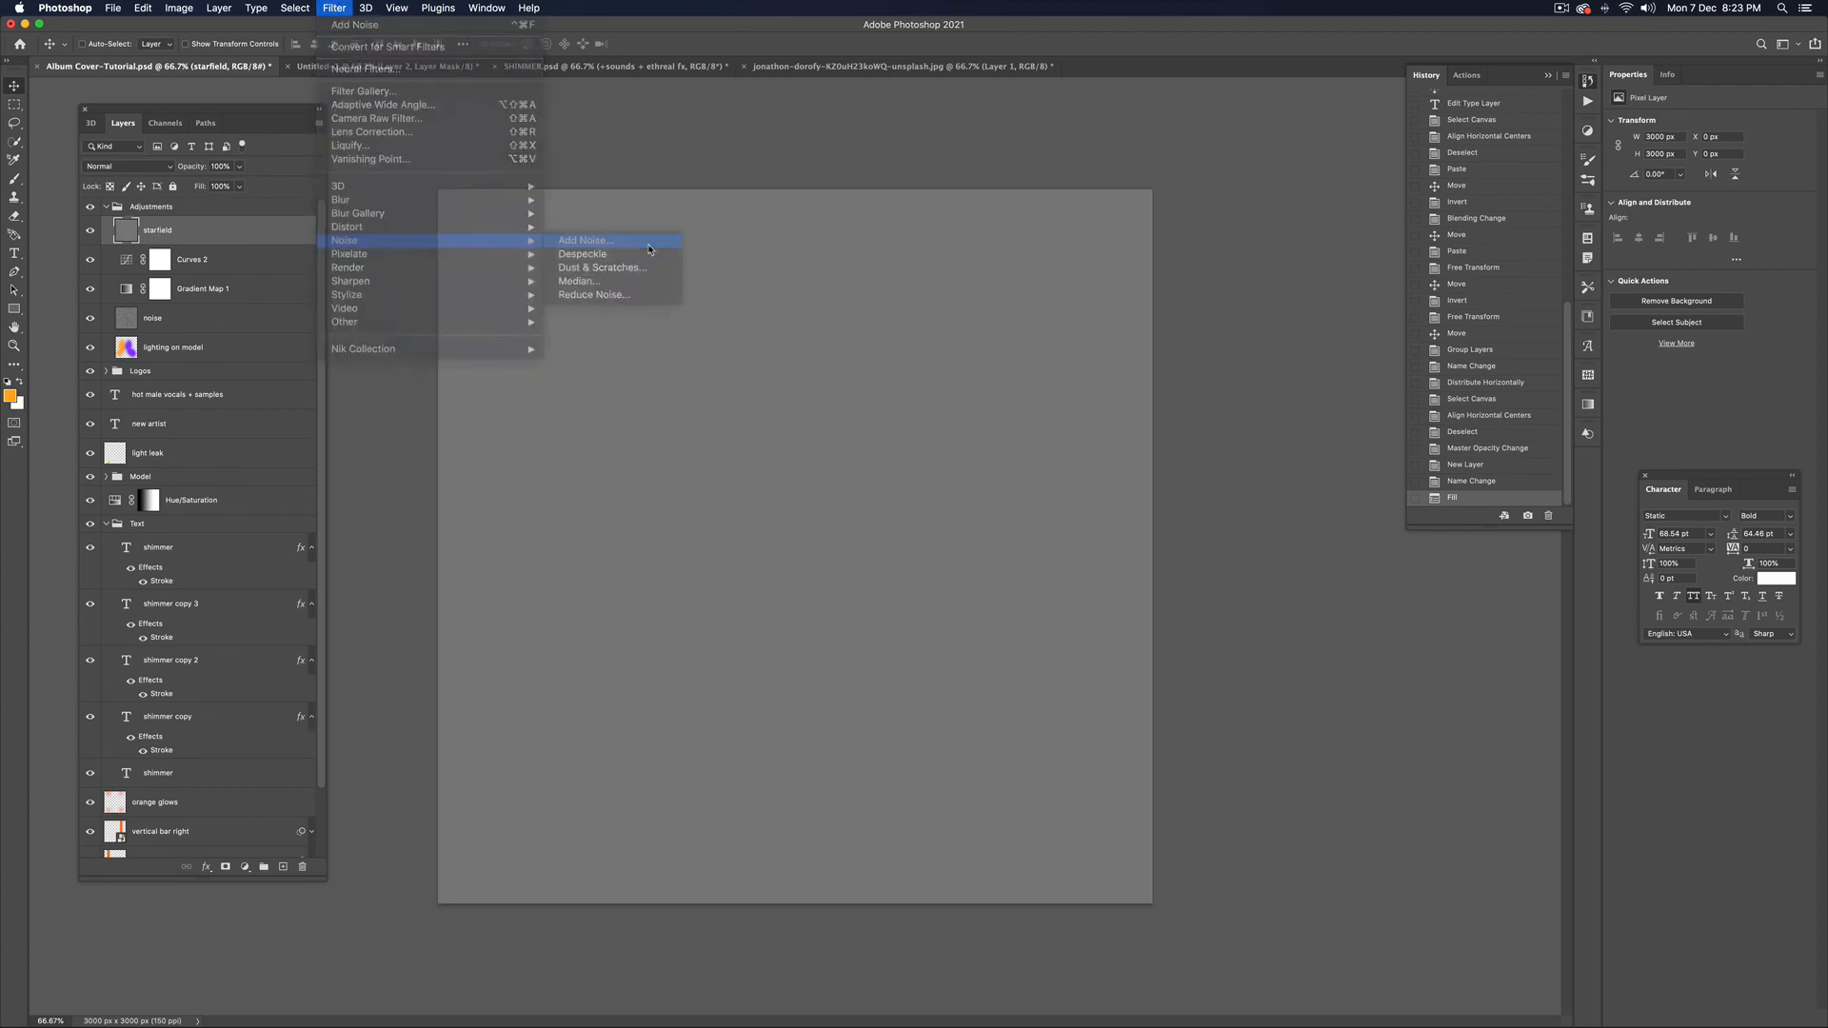
key(Return)
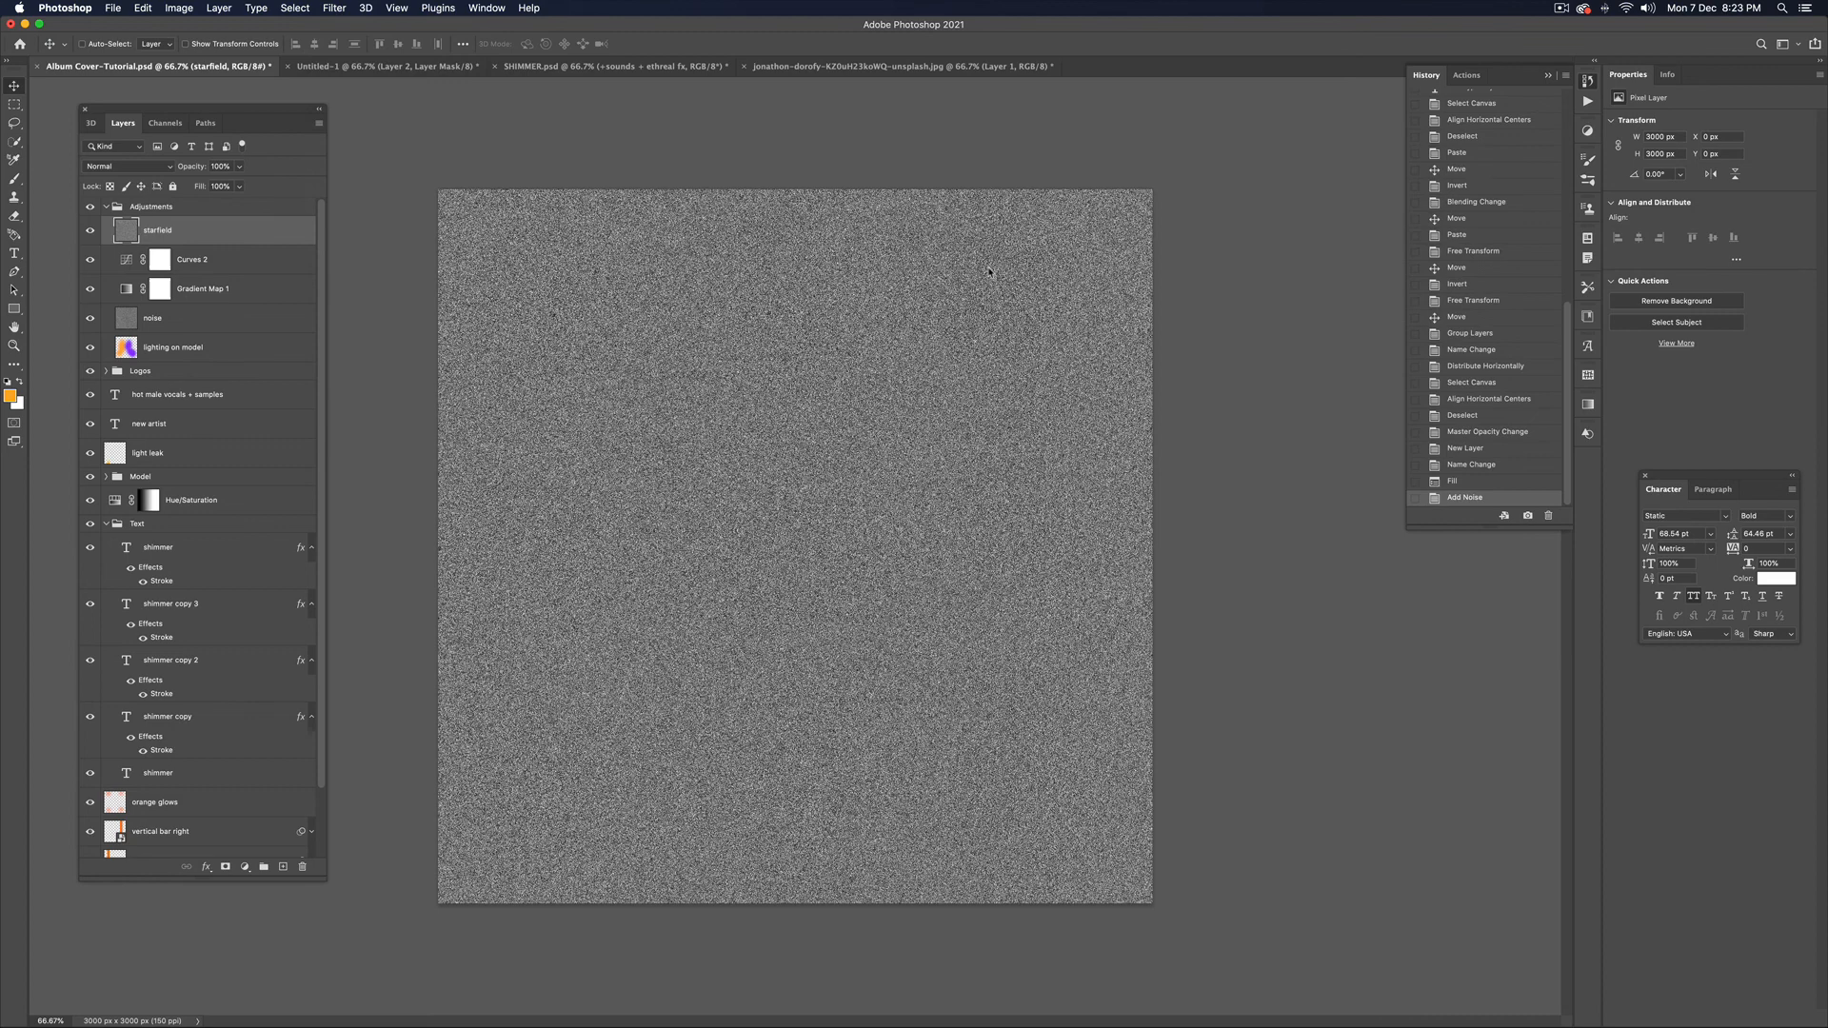
Apply the Minimum filter to the starfield noise with a low radius and Squareness preserved
click(335, 8)
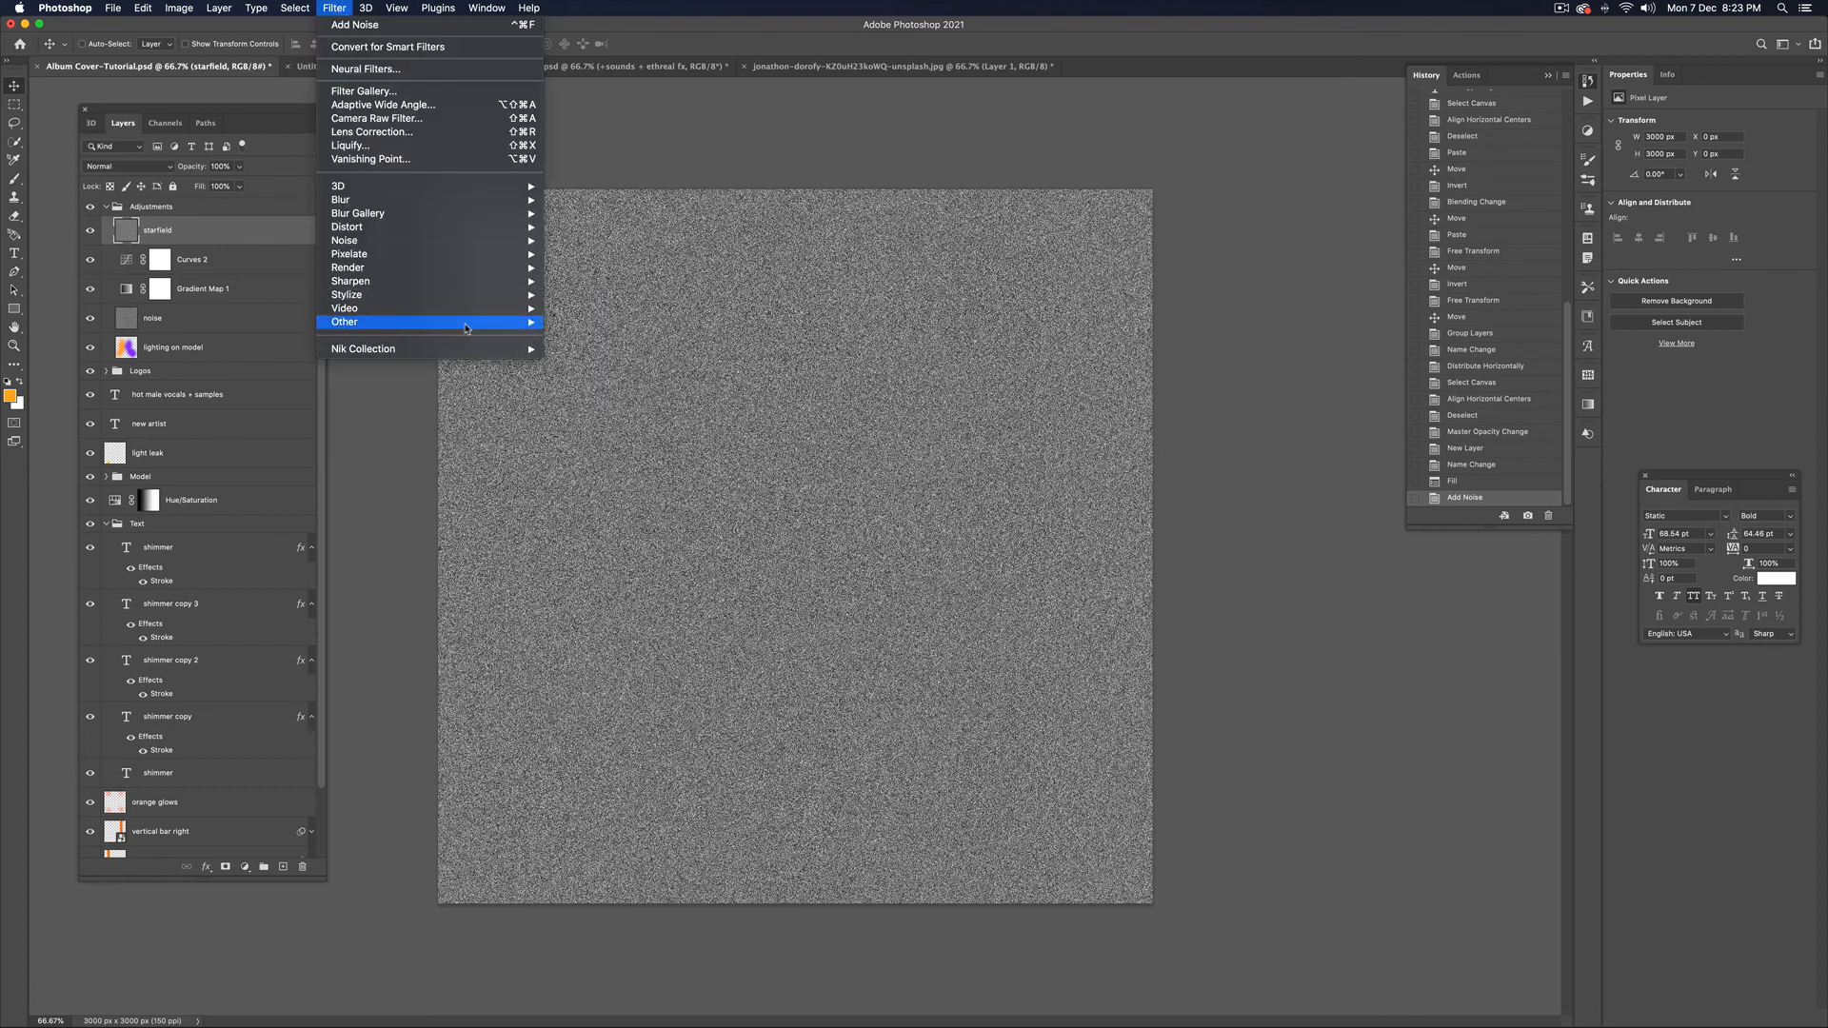
mouse_move(466, 327)
click(610, 384)
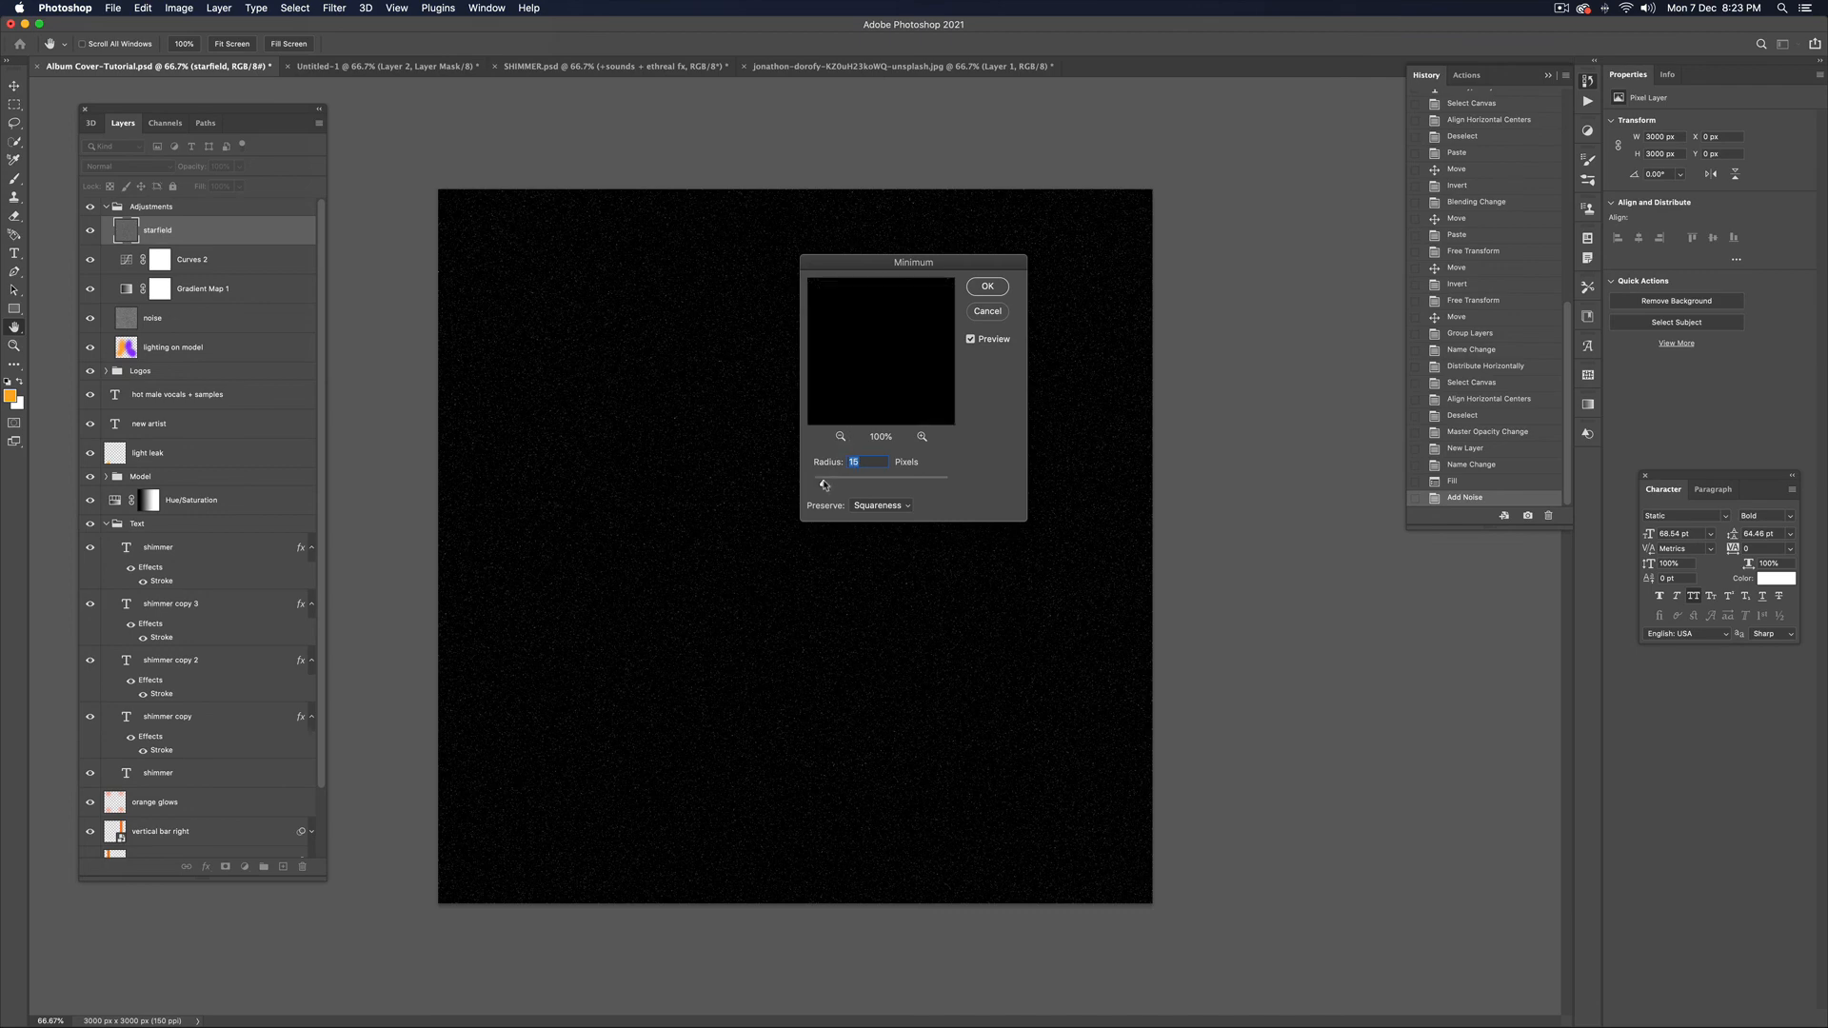
drag(825, 485, 814, 484)
click(842, 437)
drag(815, 484, 812, 484)
click(986, 286)
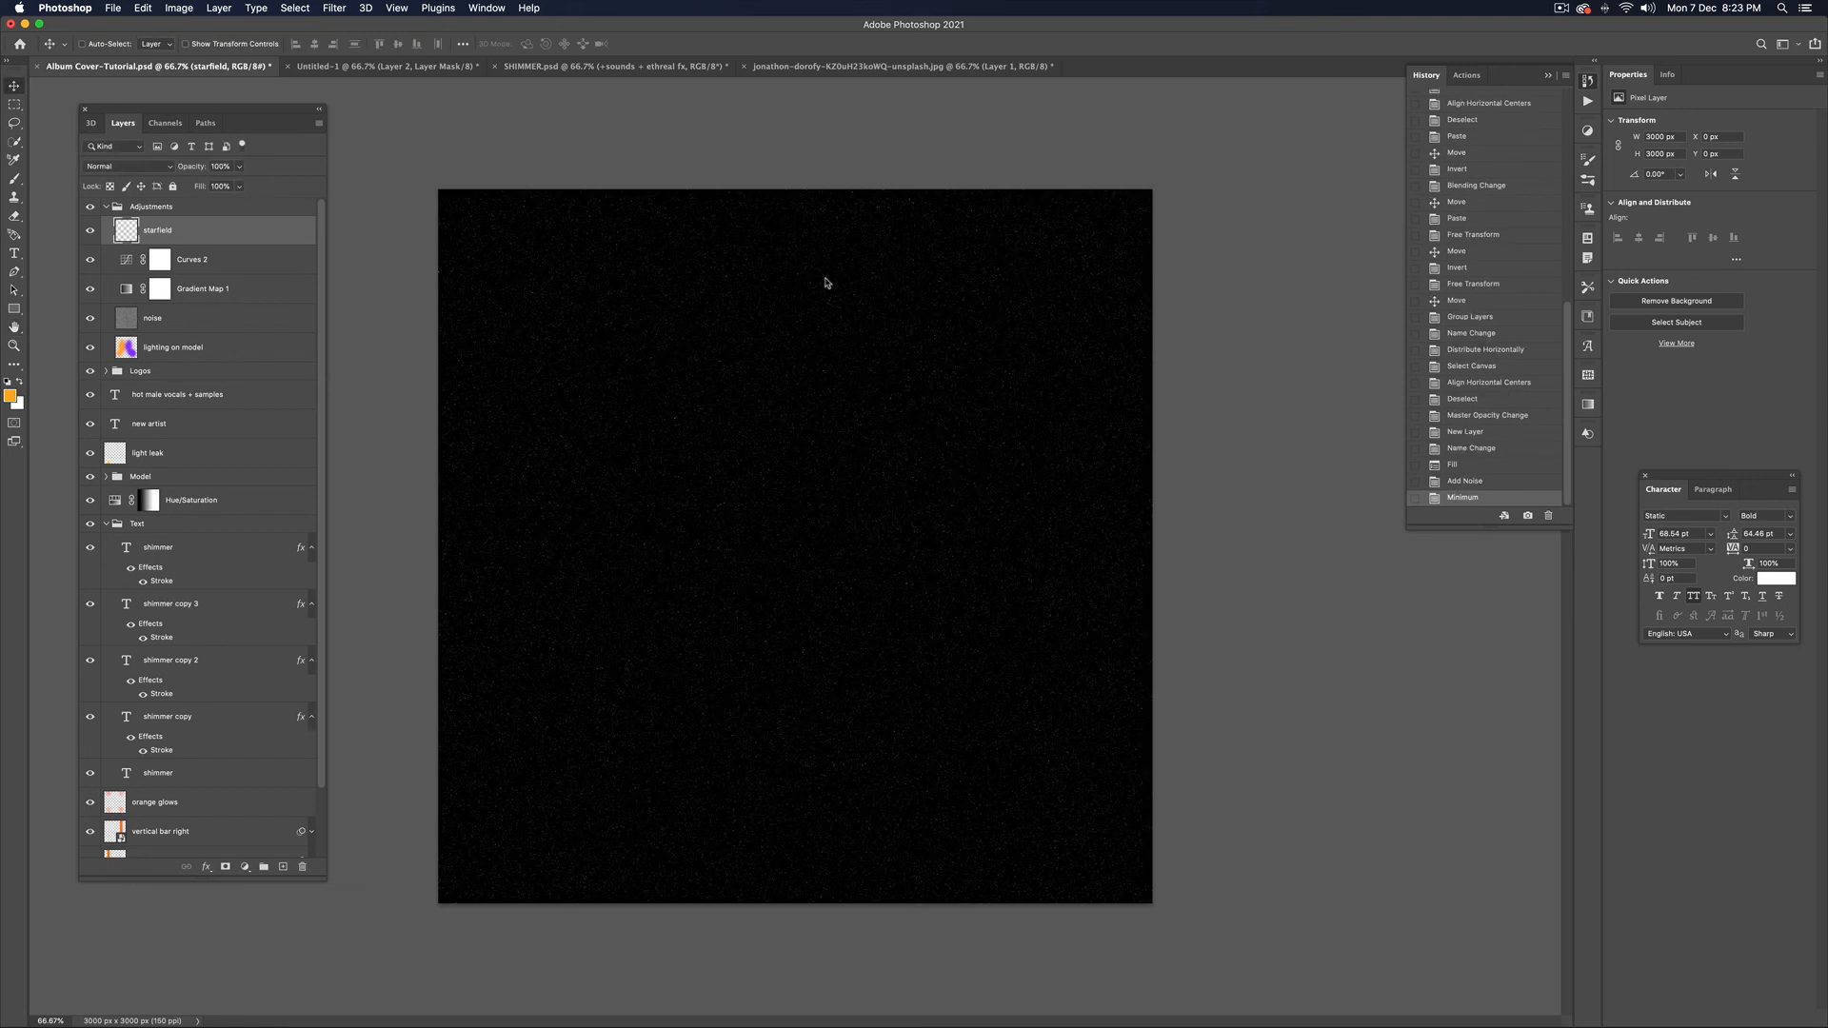
Apply a Threshold adjustment at level 172 to the starfield layer so only sparse white specks remain
click(182, 8)
mouse_move(219, 45)
click(385, 241)
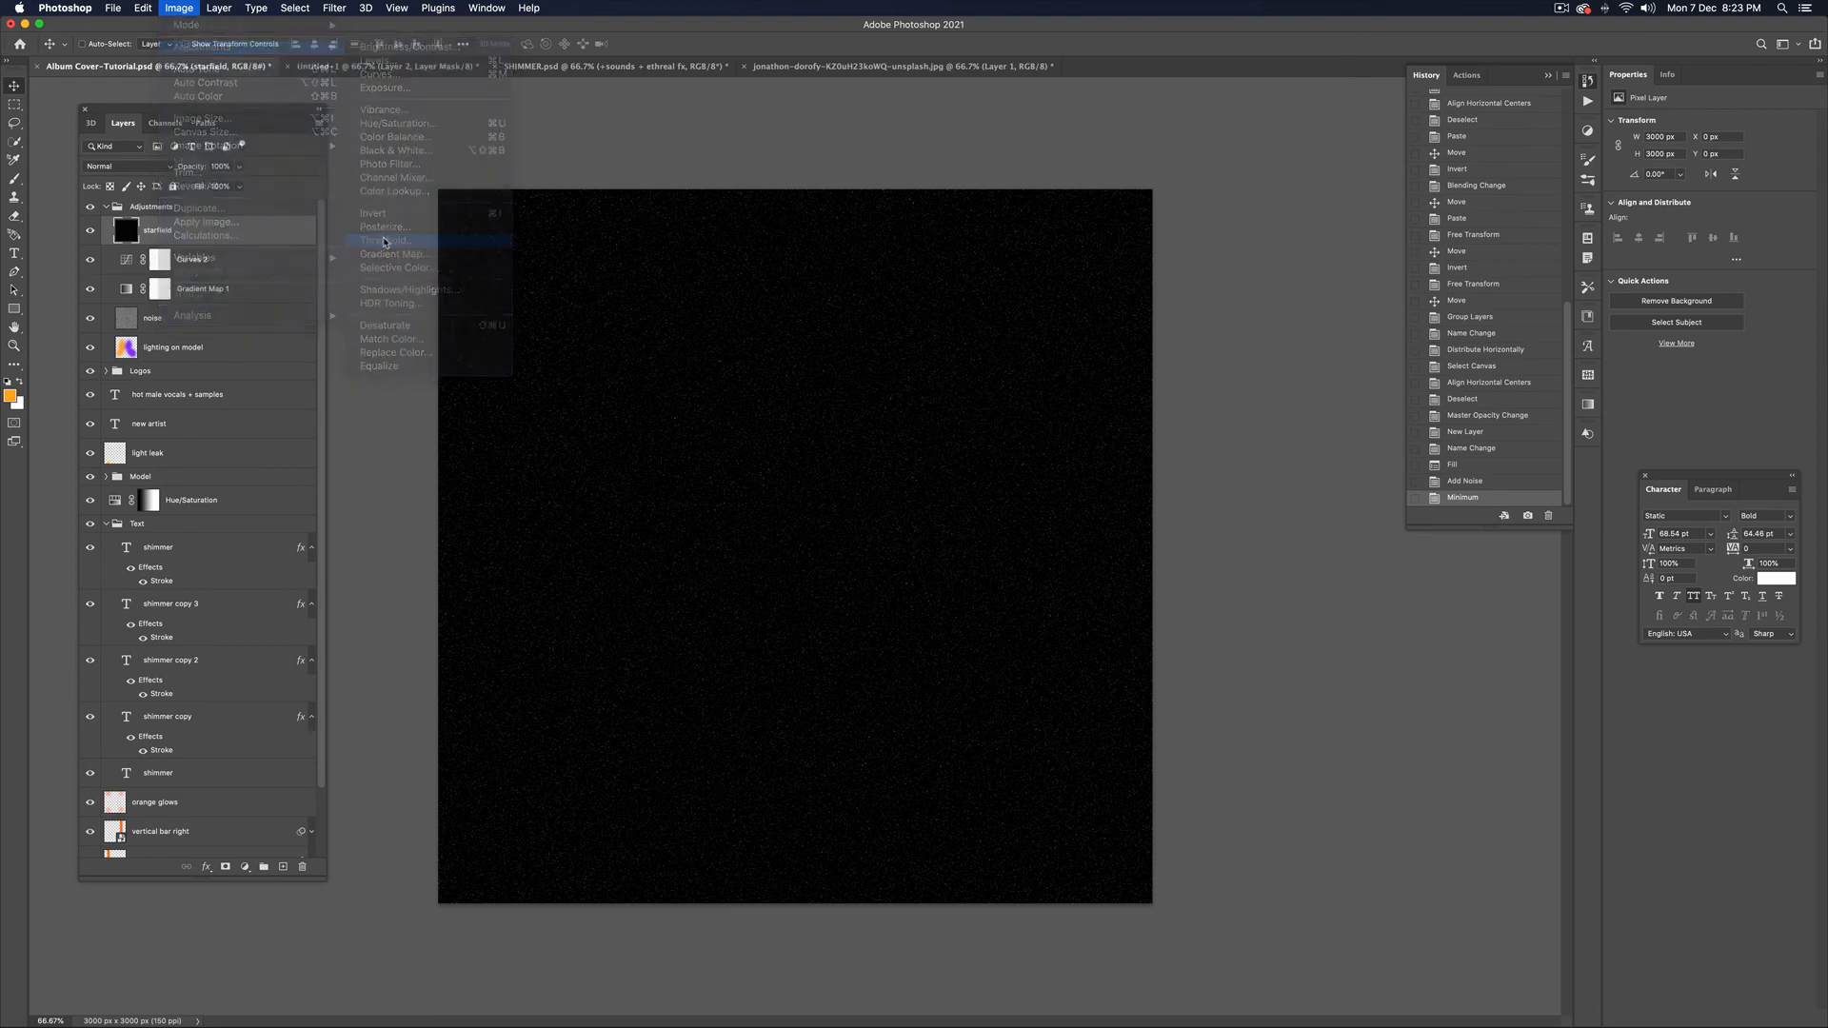
mouse_move(718, 270)
mouse_down()
mouse_move(700, 270)
mouse_move(751, 273)
mouse_up()
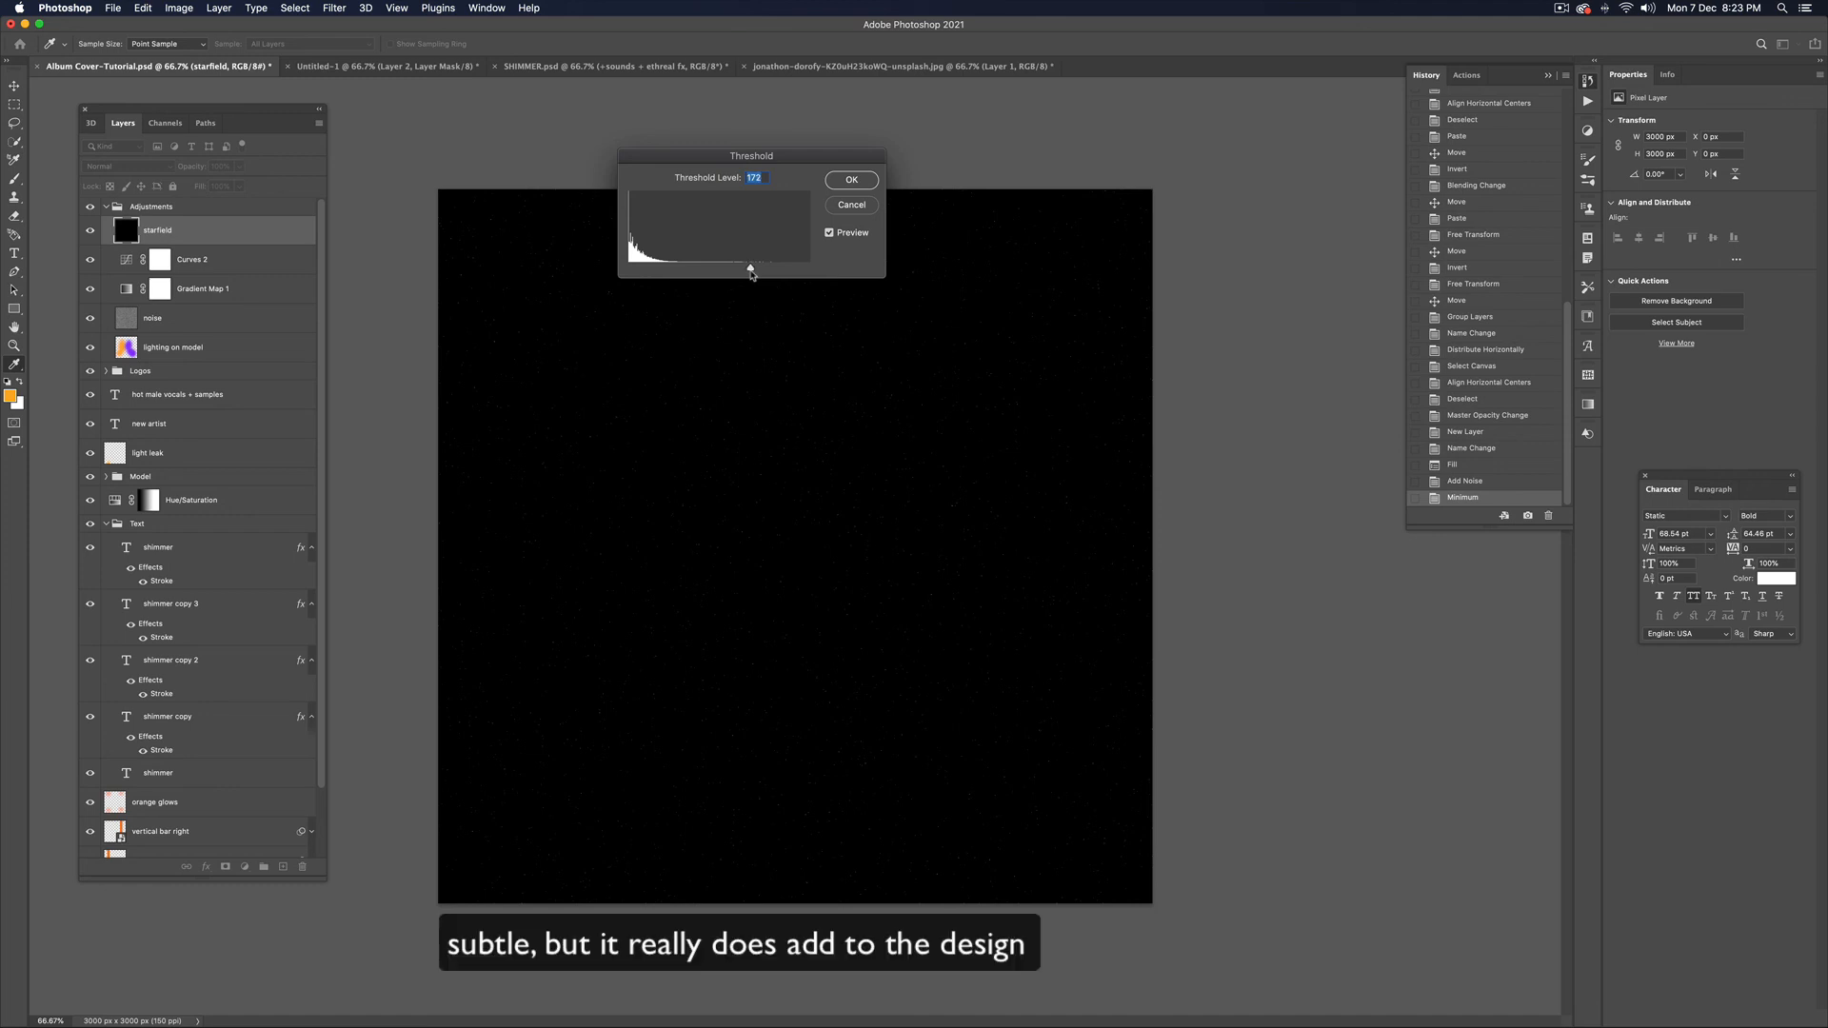
click(856, 181)
key(v)
Set the starfield layer's blend mode to Screen and check the cover in the full-screen views
click(143, 168)
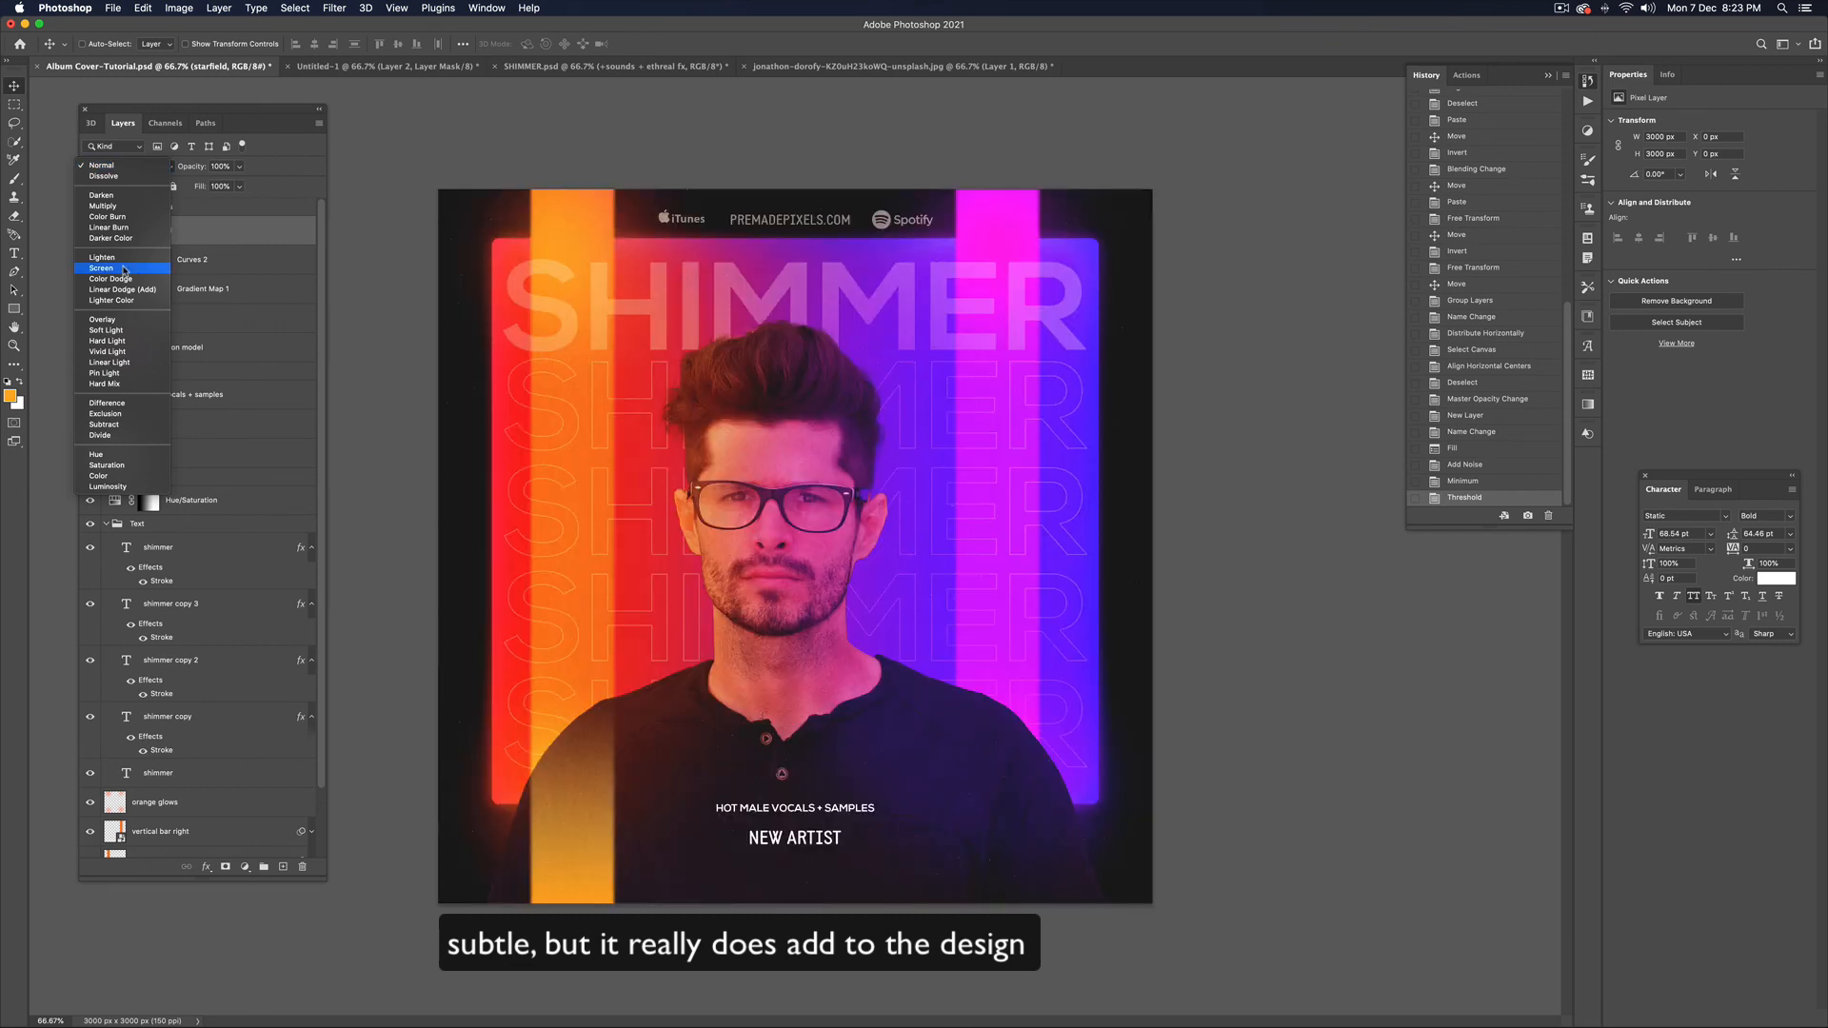
click(124, 271)
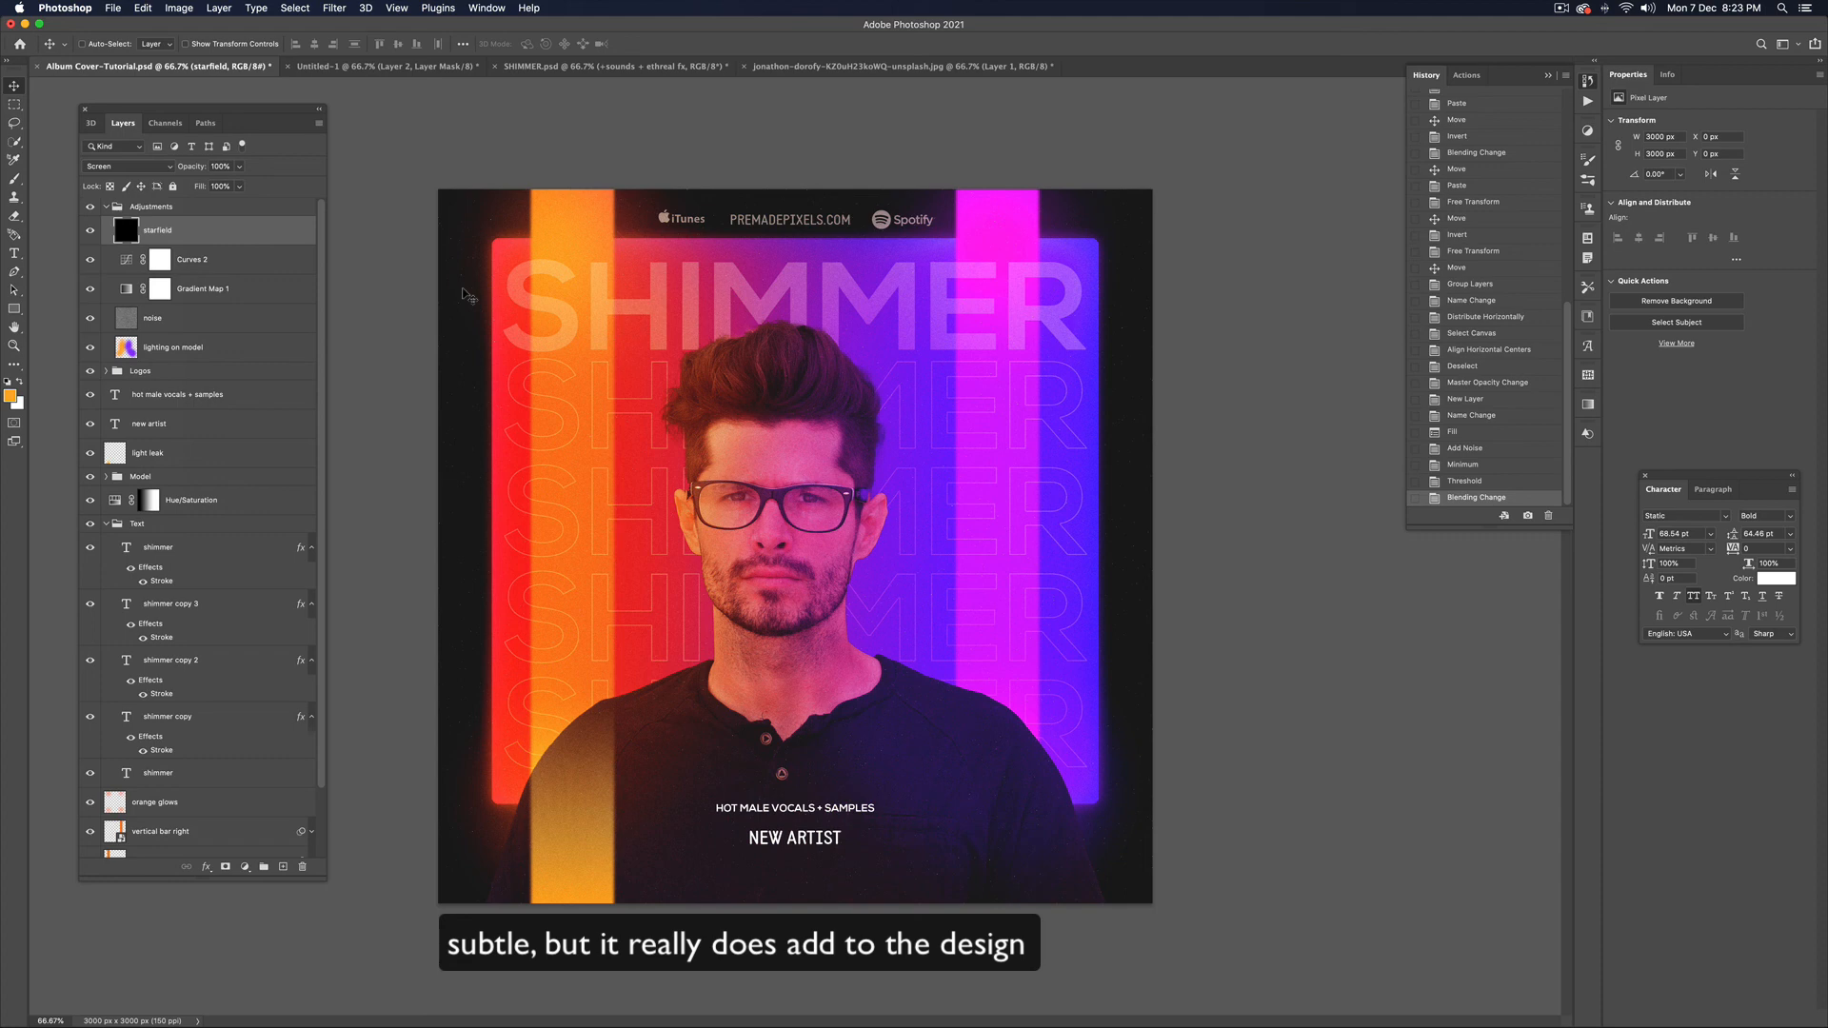
key(f)
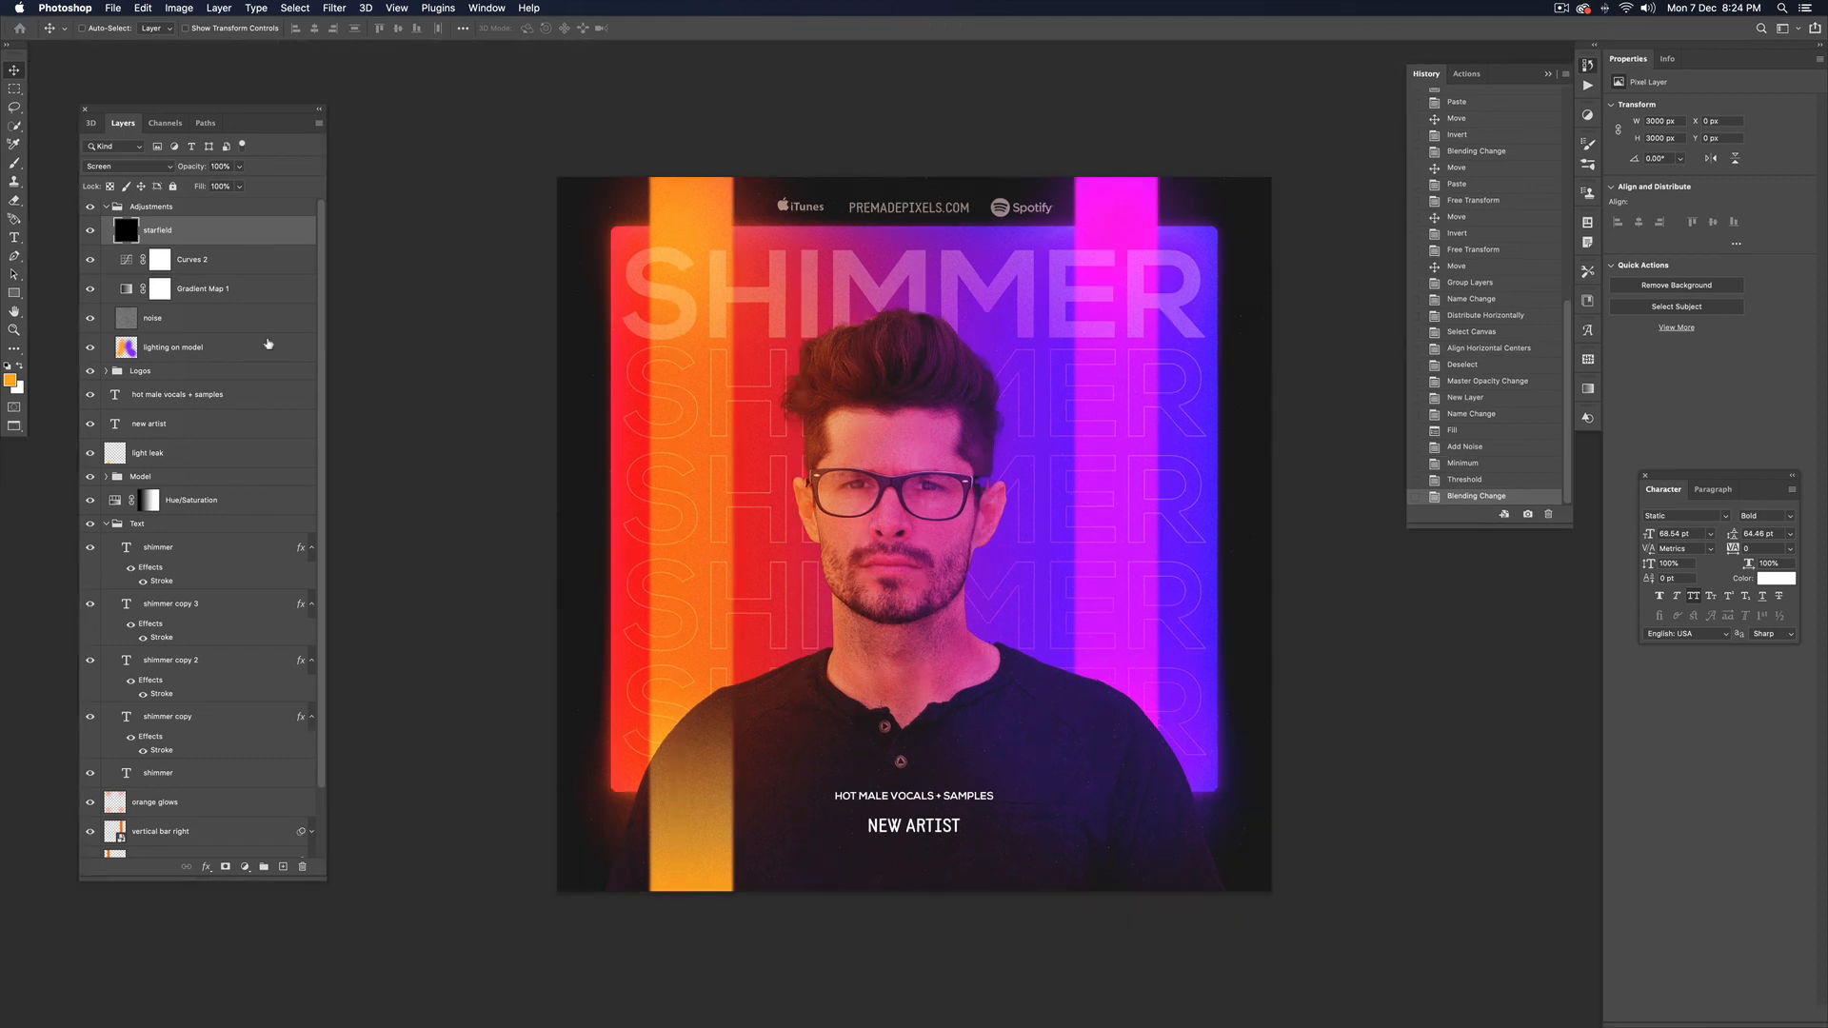
key(f)
key(f)
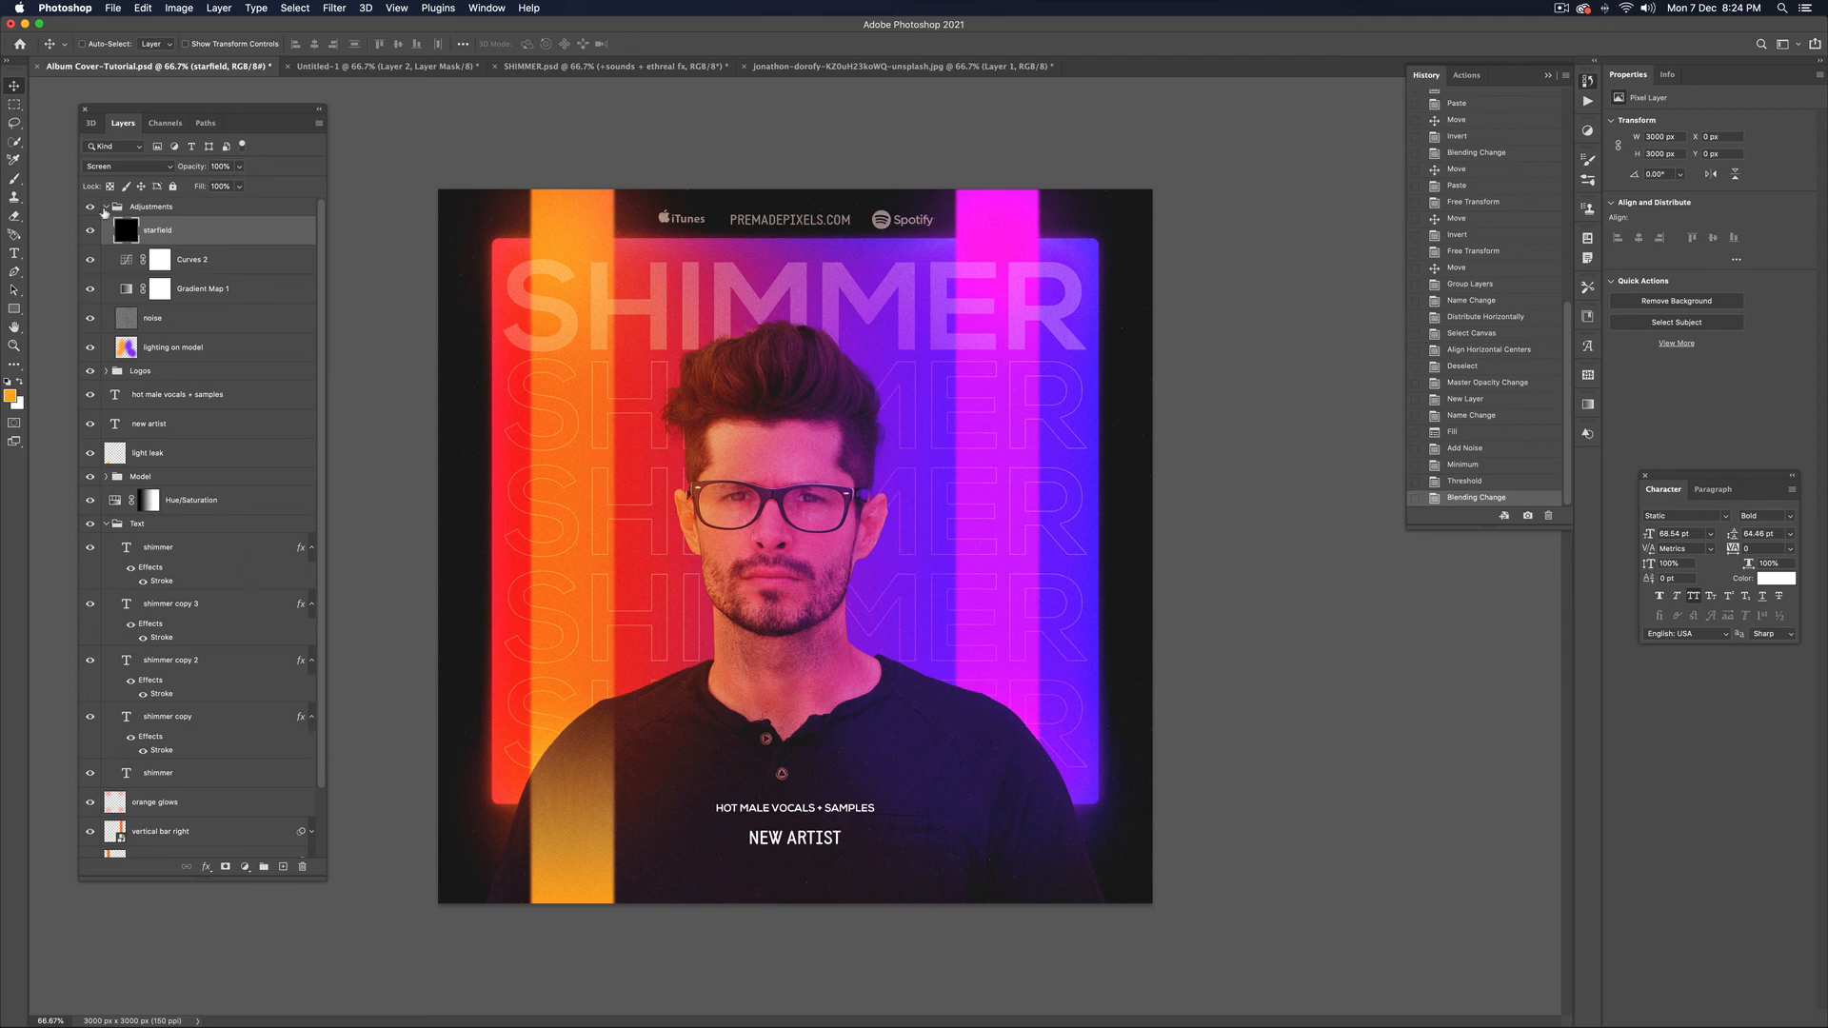
Collapse the Adjustments and Text groups in the layer stack
click(103, 207)
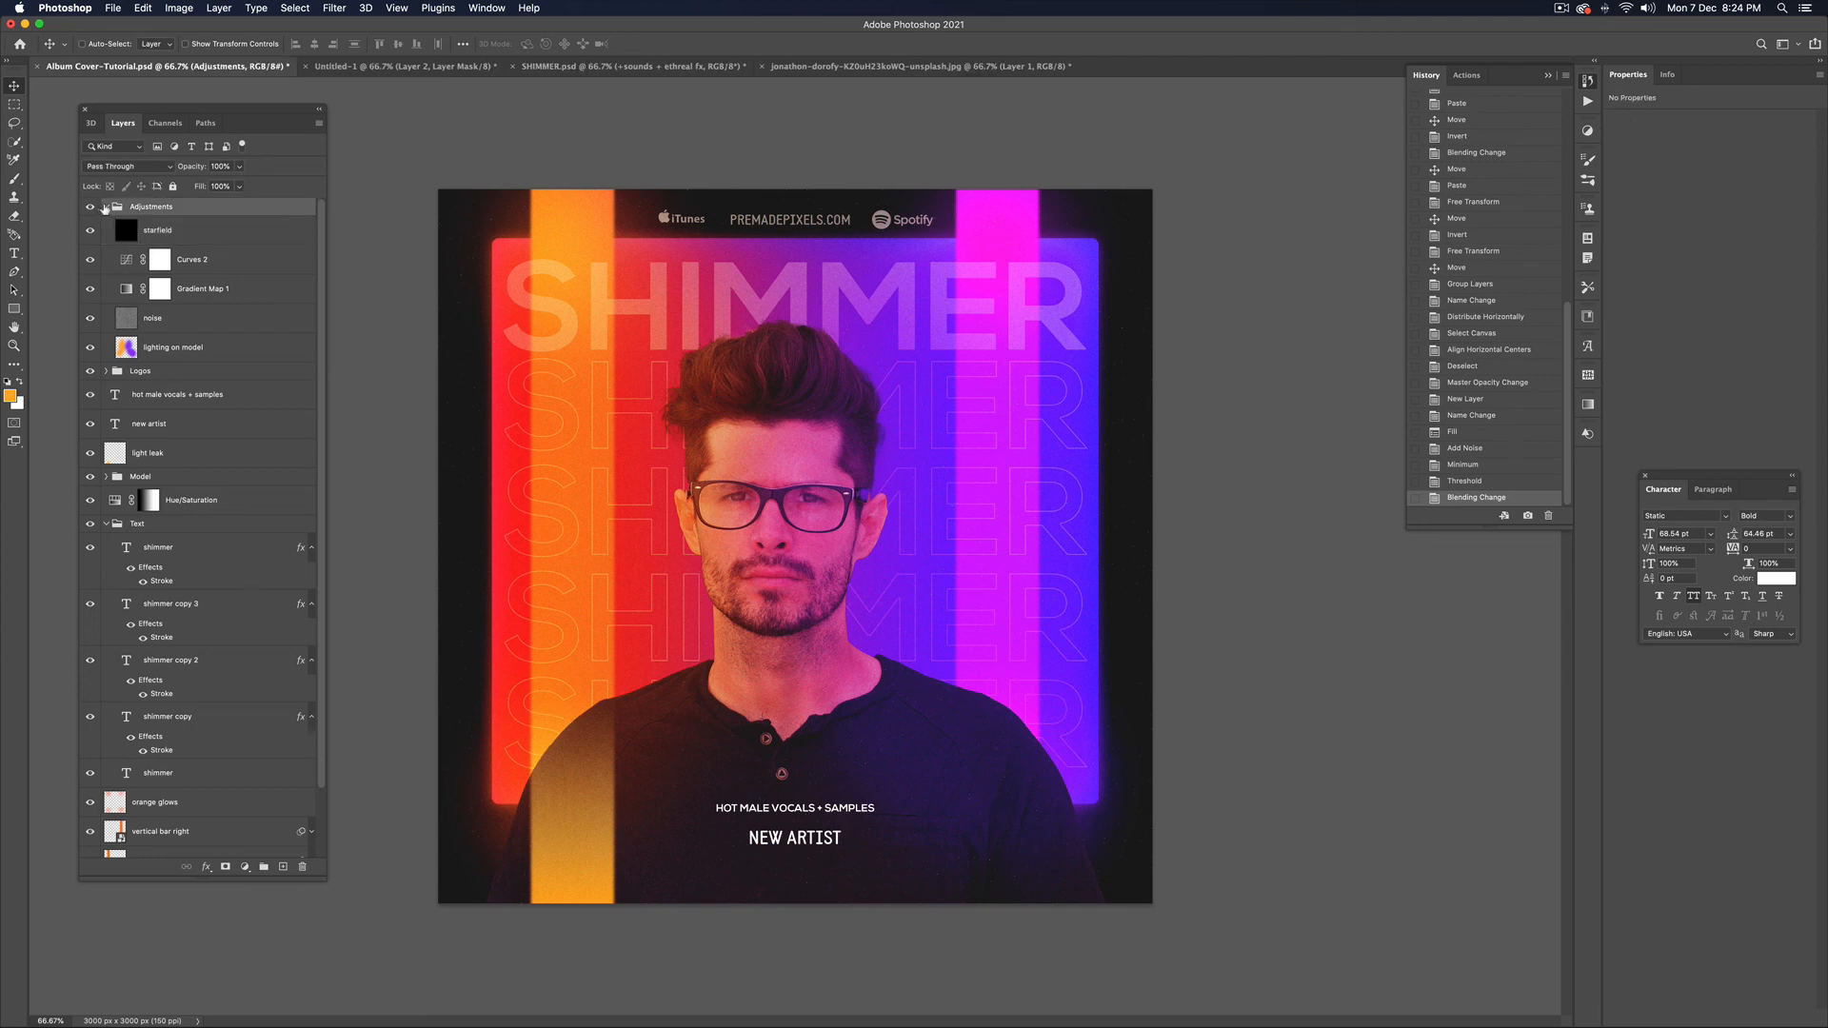
click(105, 207)
click(106, 377)
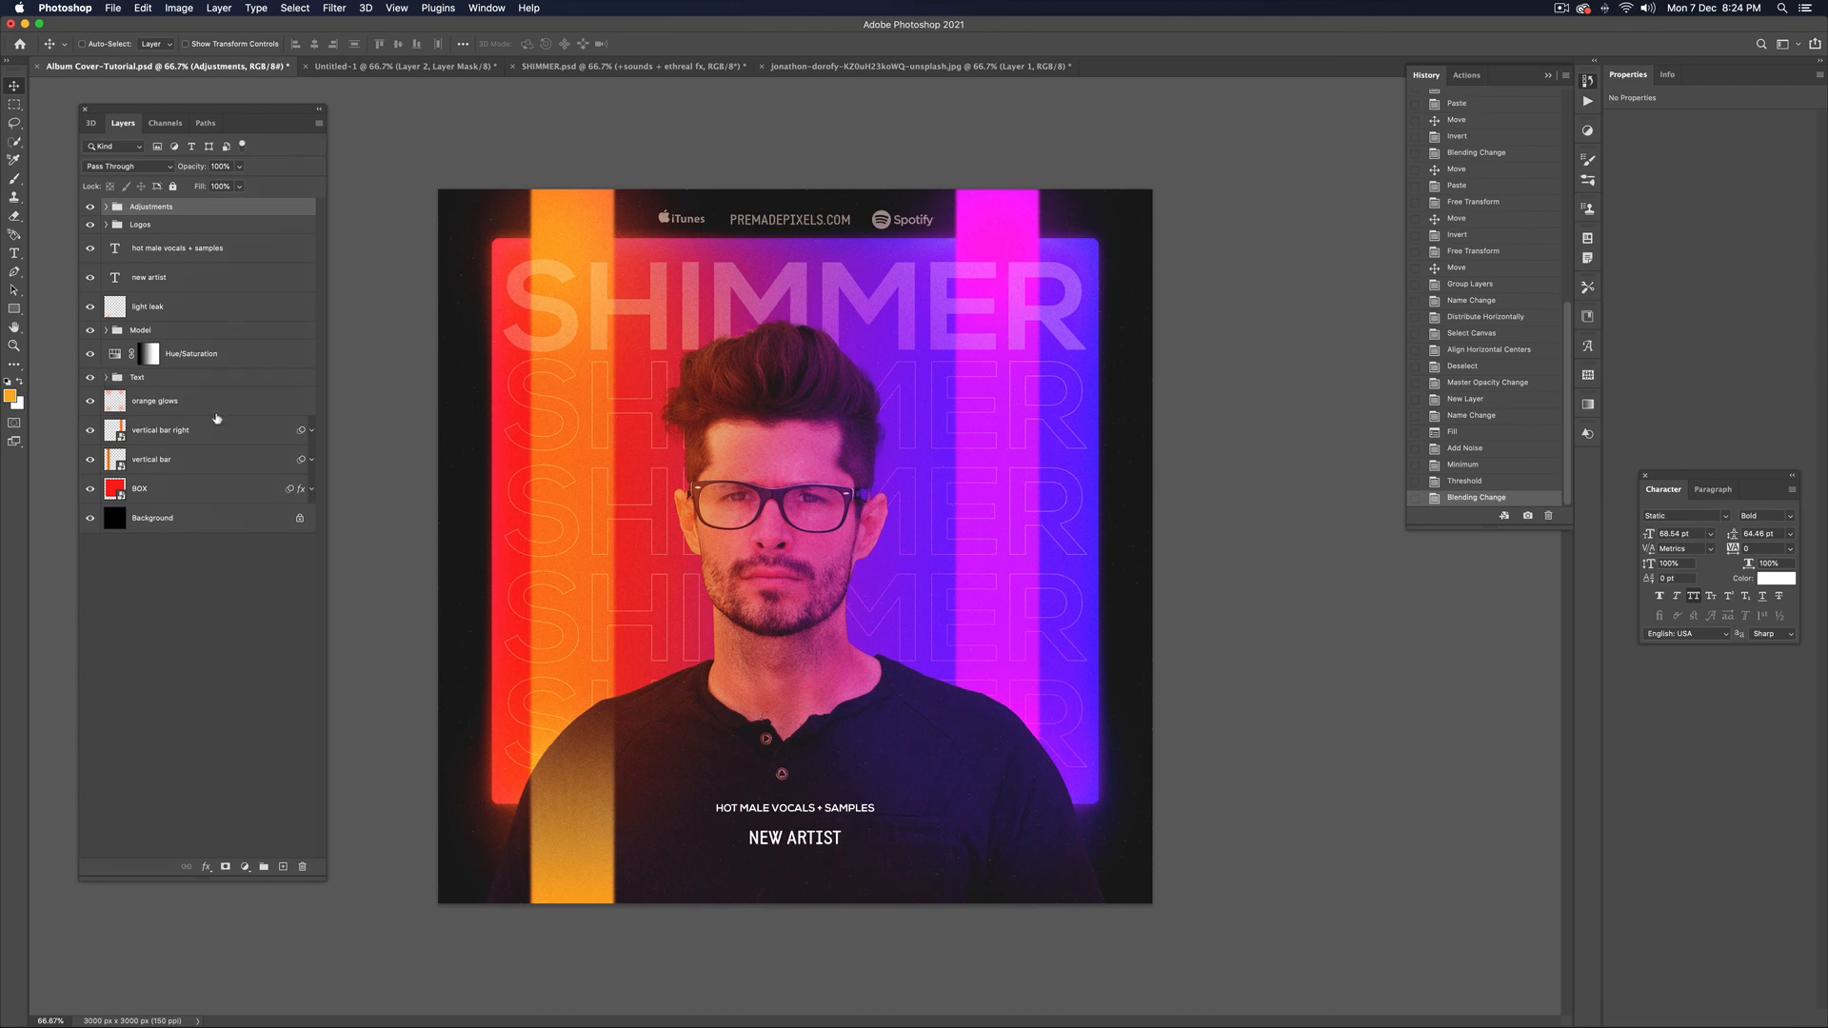